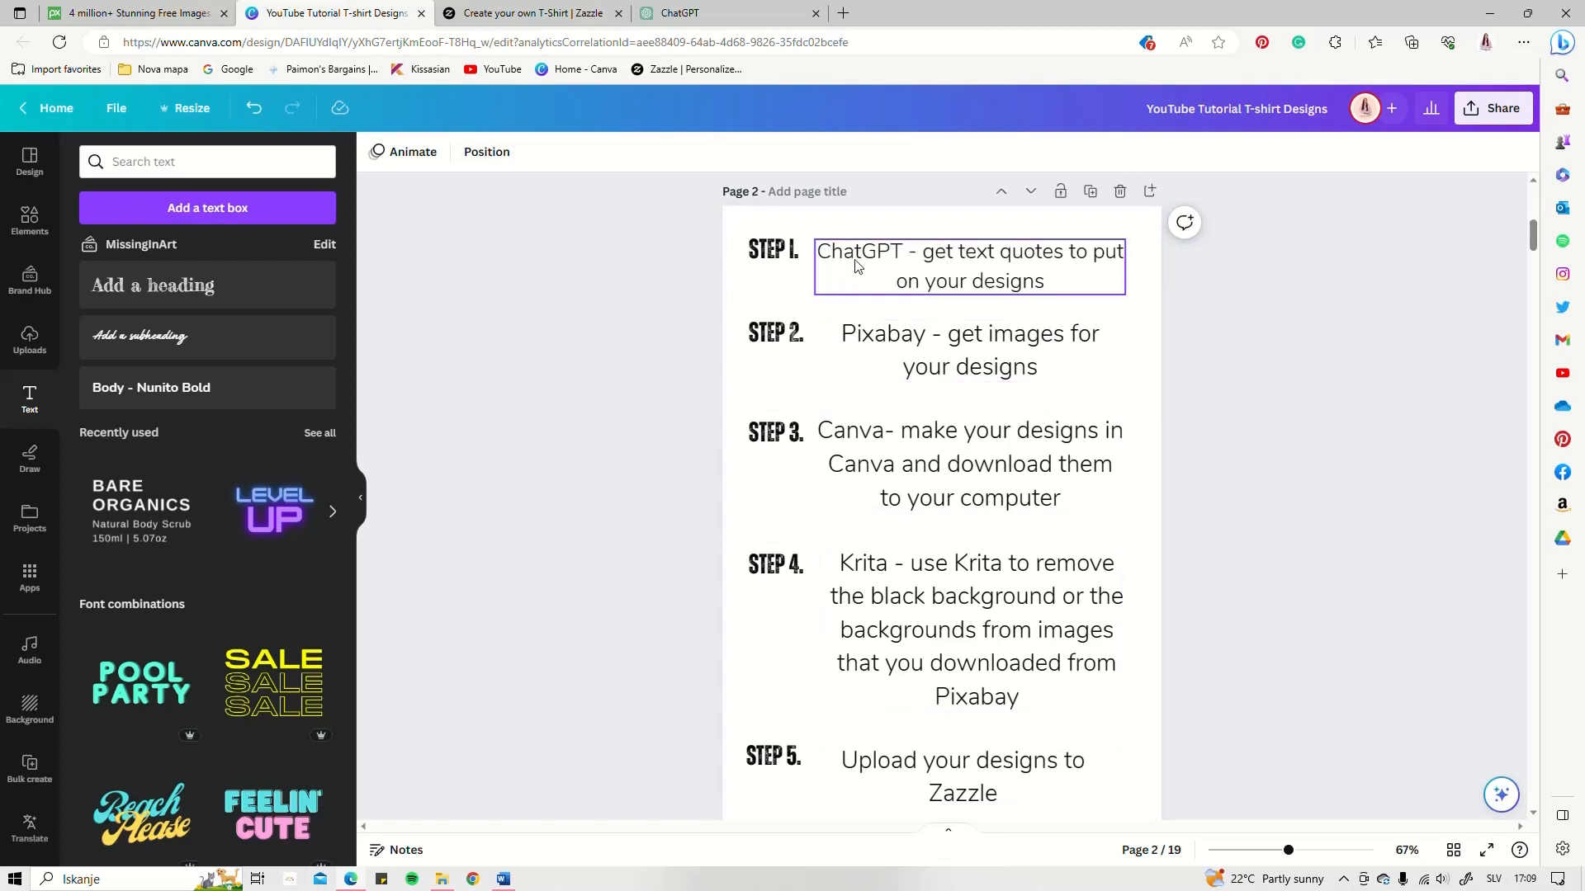
# - Switch to ChatGPT and look at the account menu's options
pyautogui.click(765, 10)
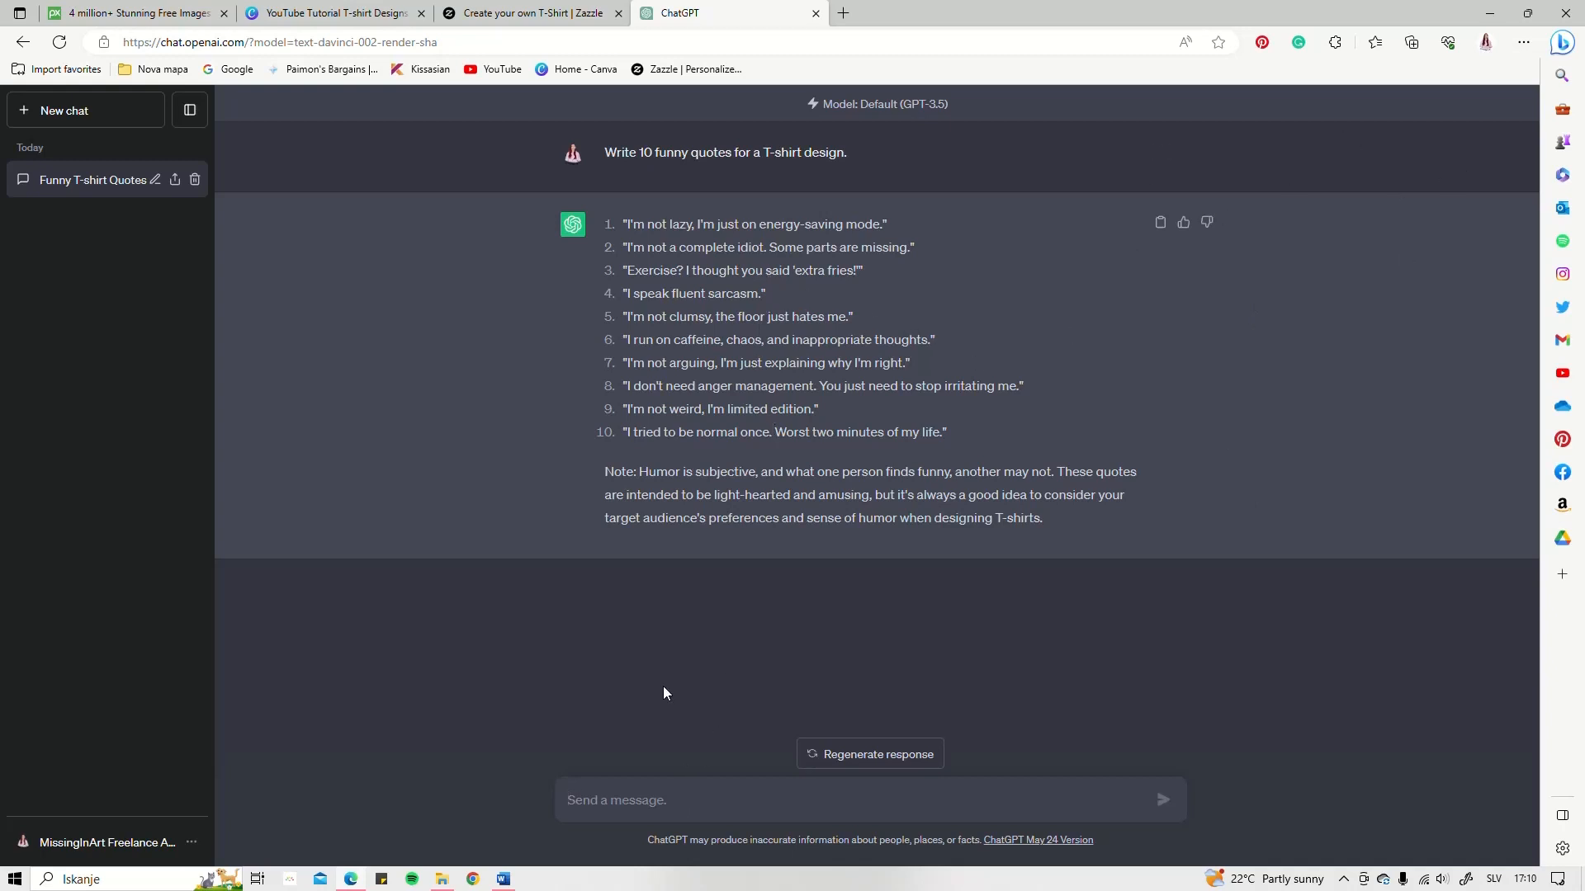
pyautogui.write('W')
pyautogui.press('BackSpace')
pyautogui.click(94, 845)
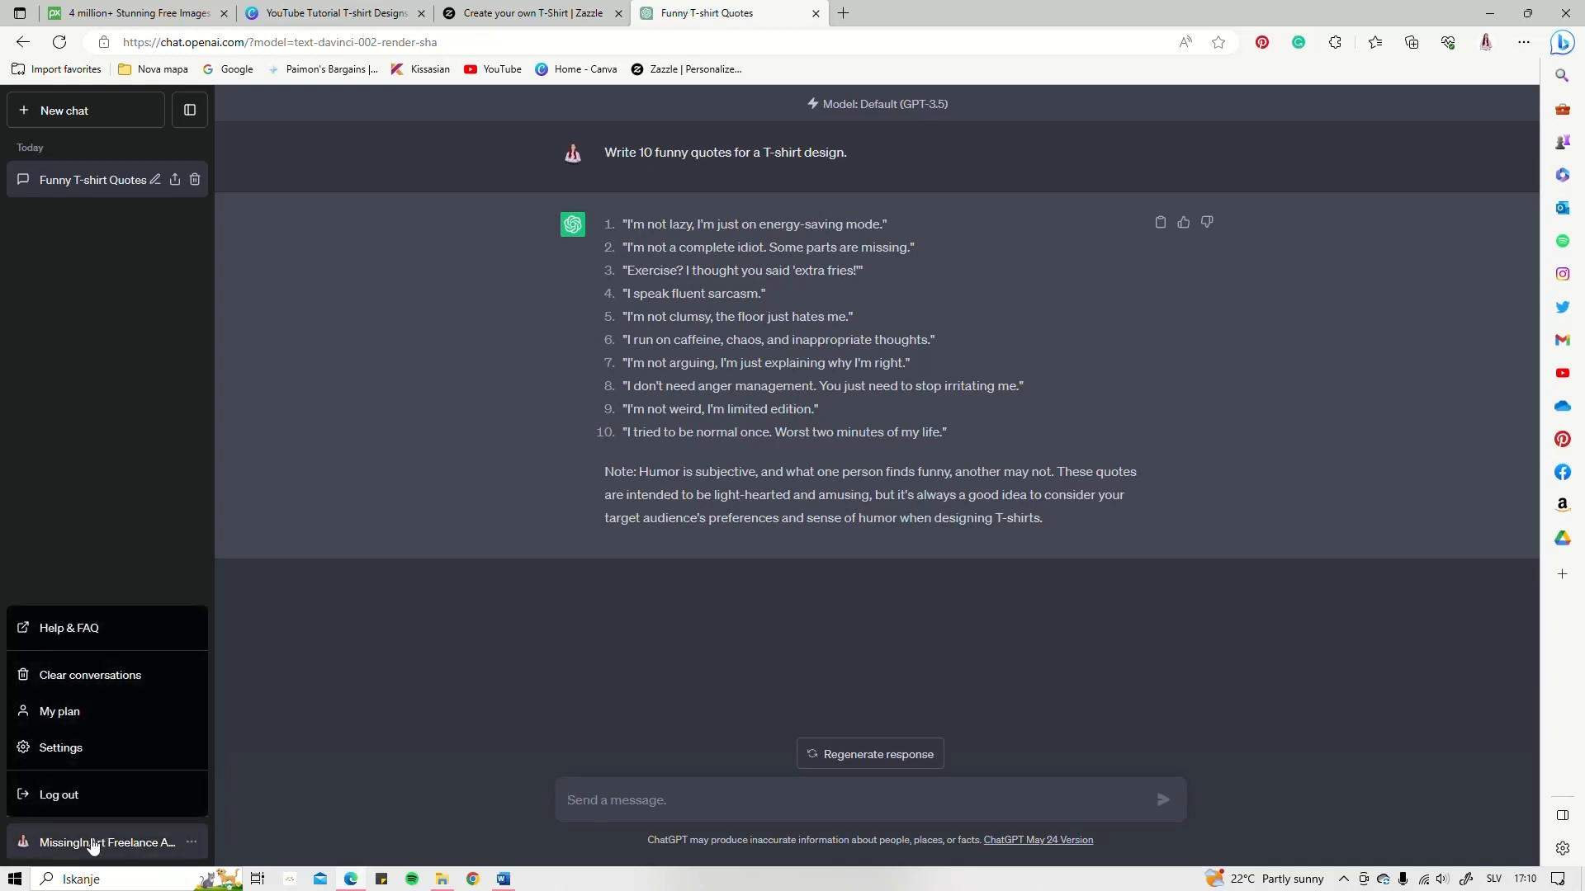
pyautogui.click(381, 670)
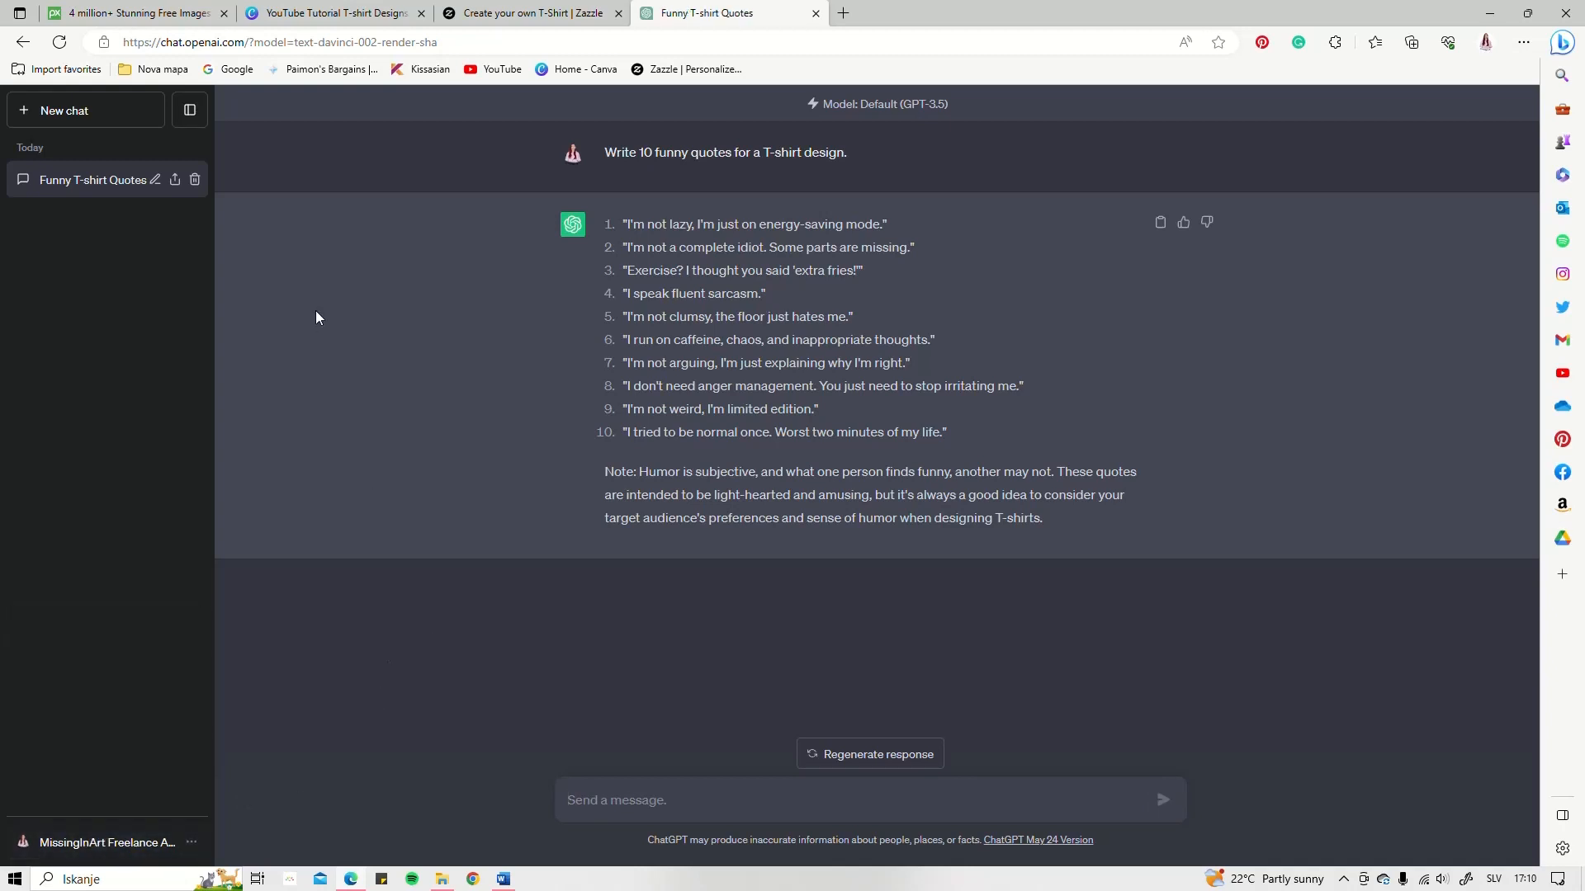
pyautogui.click(88, 112)
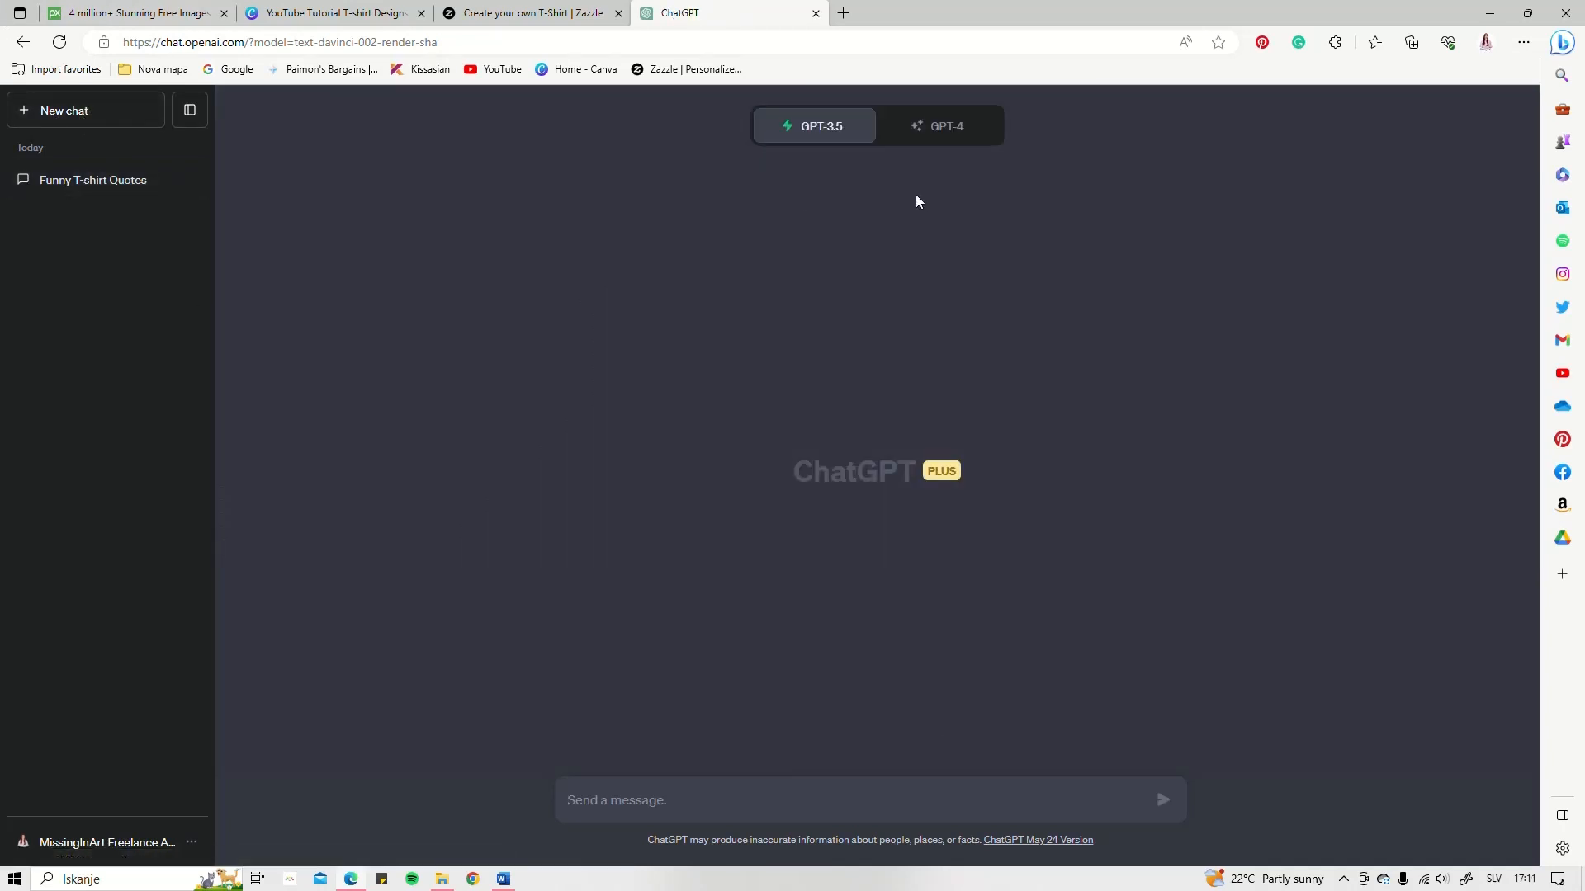
pyautogui.click(933, 128)
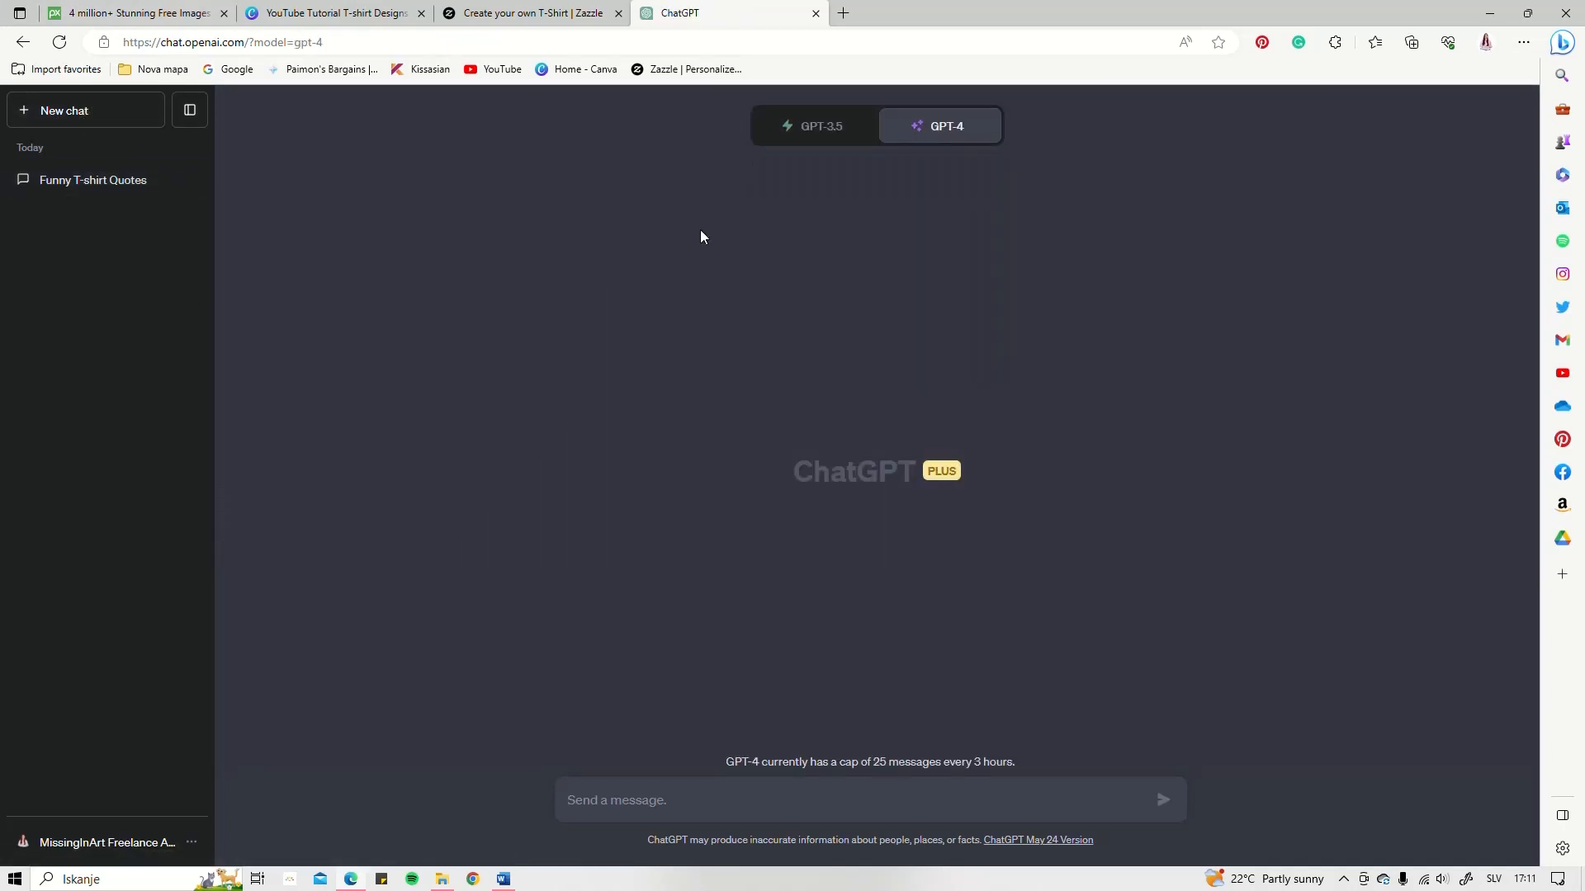
pyautogui.moveTo(937, 136)
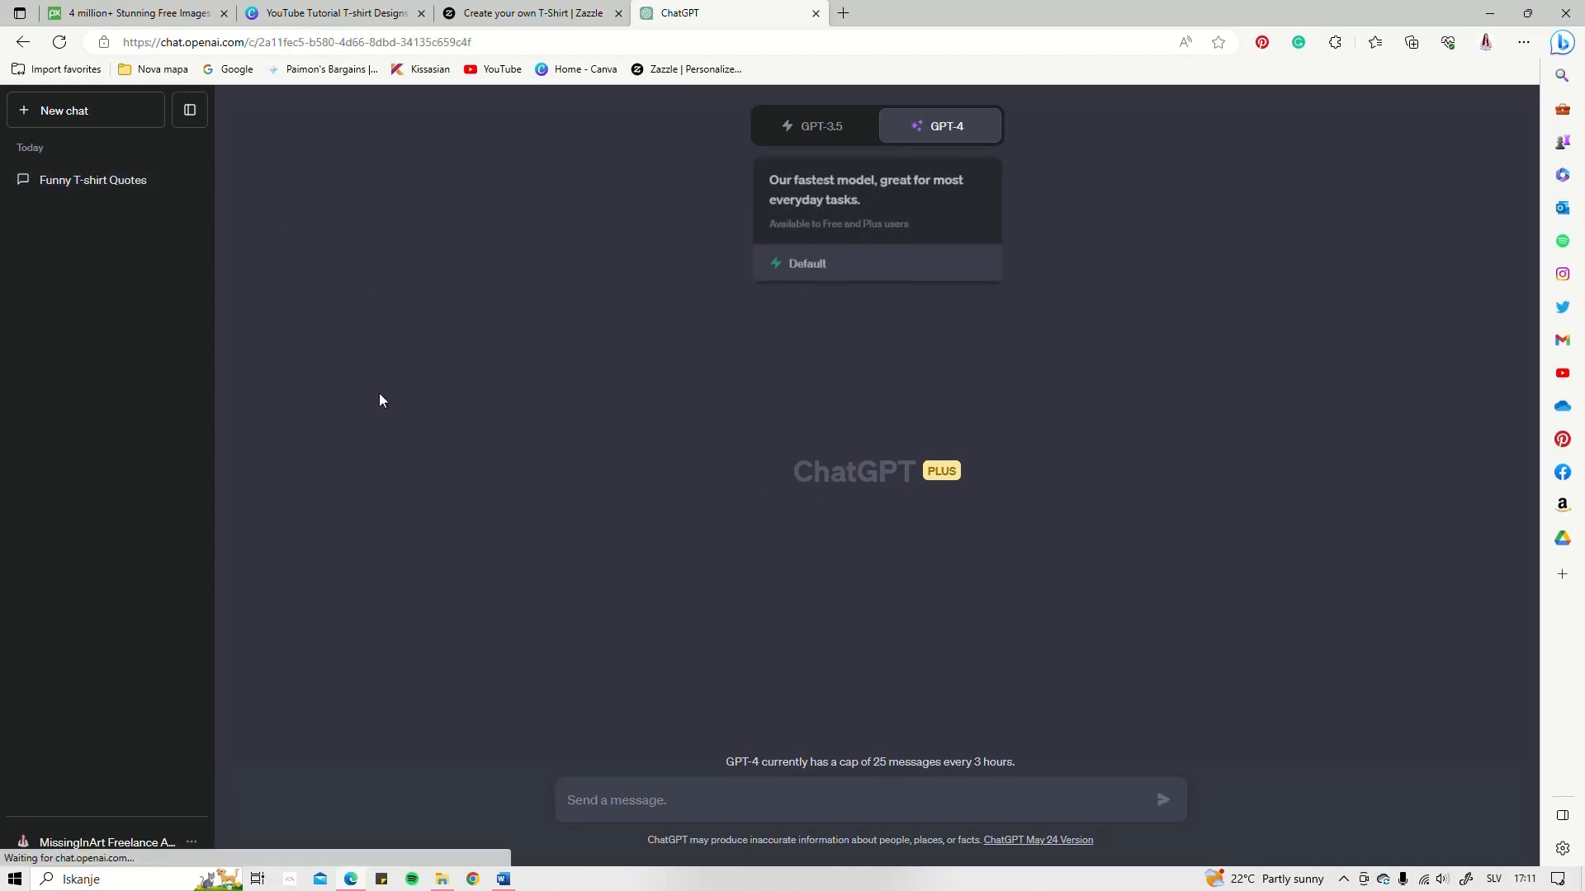
pyautogui.click(92, 180)
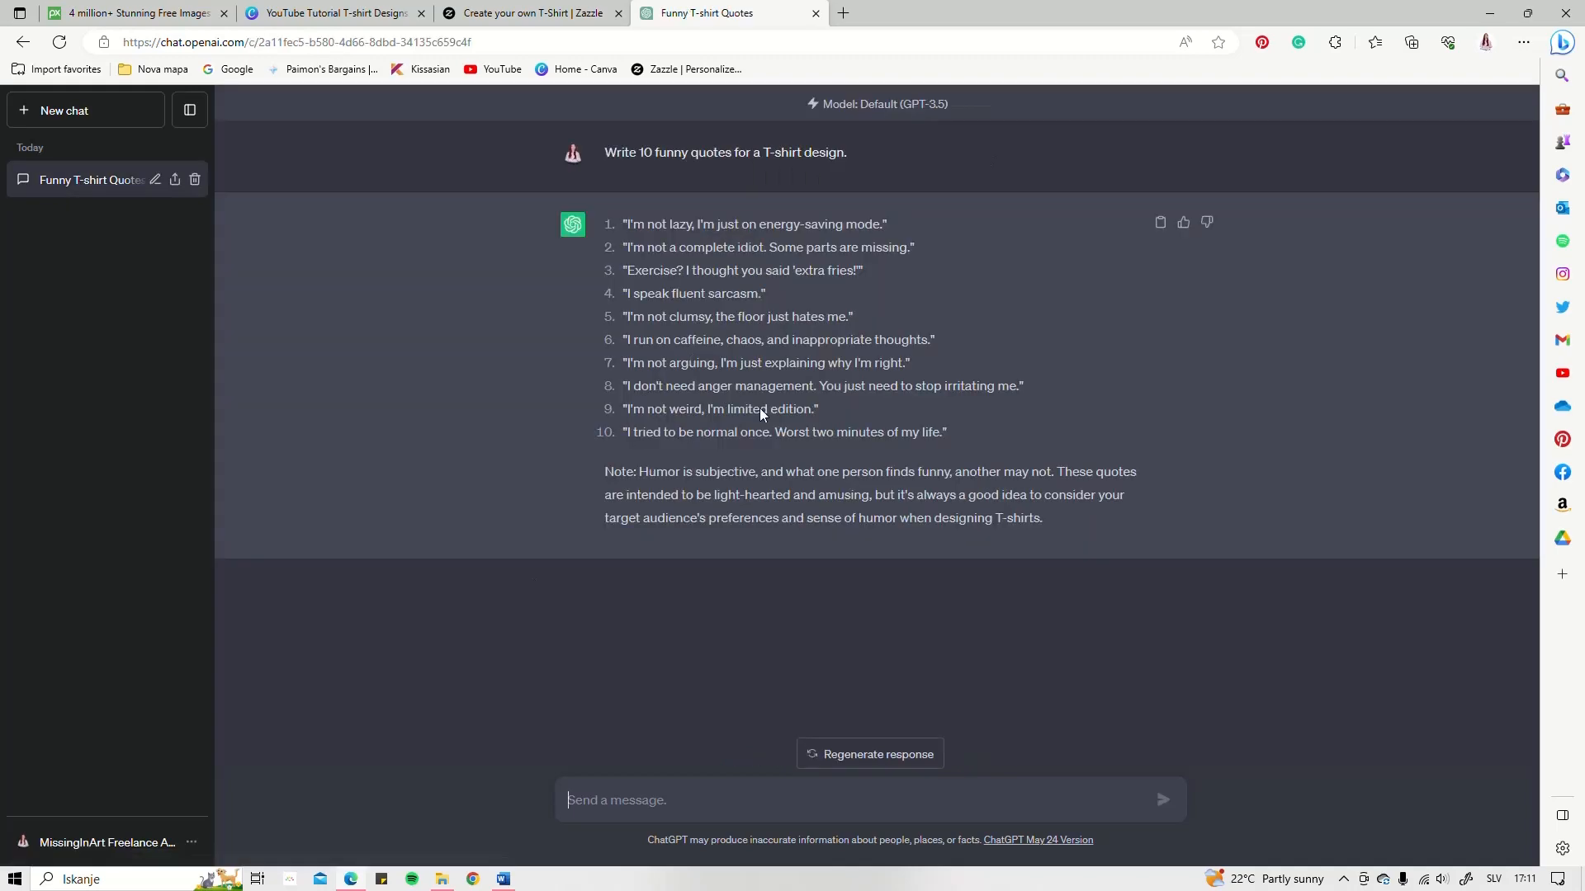
# - Switch to the Canva design and look over the saved quote list on page 3
pyautogui.click(329, 14)
pyautogui.scroll(-5, 953, 453)
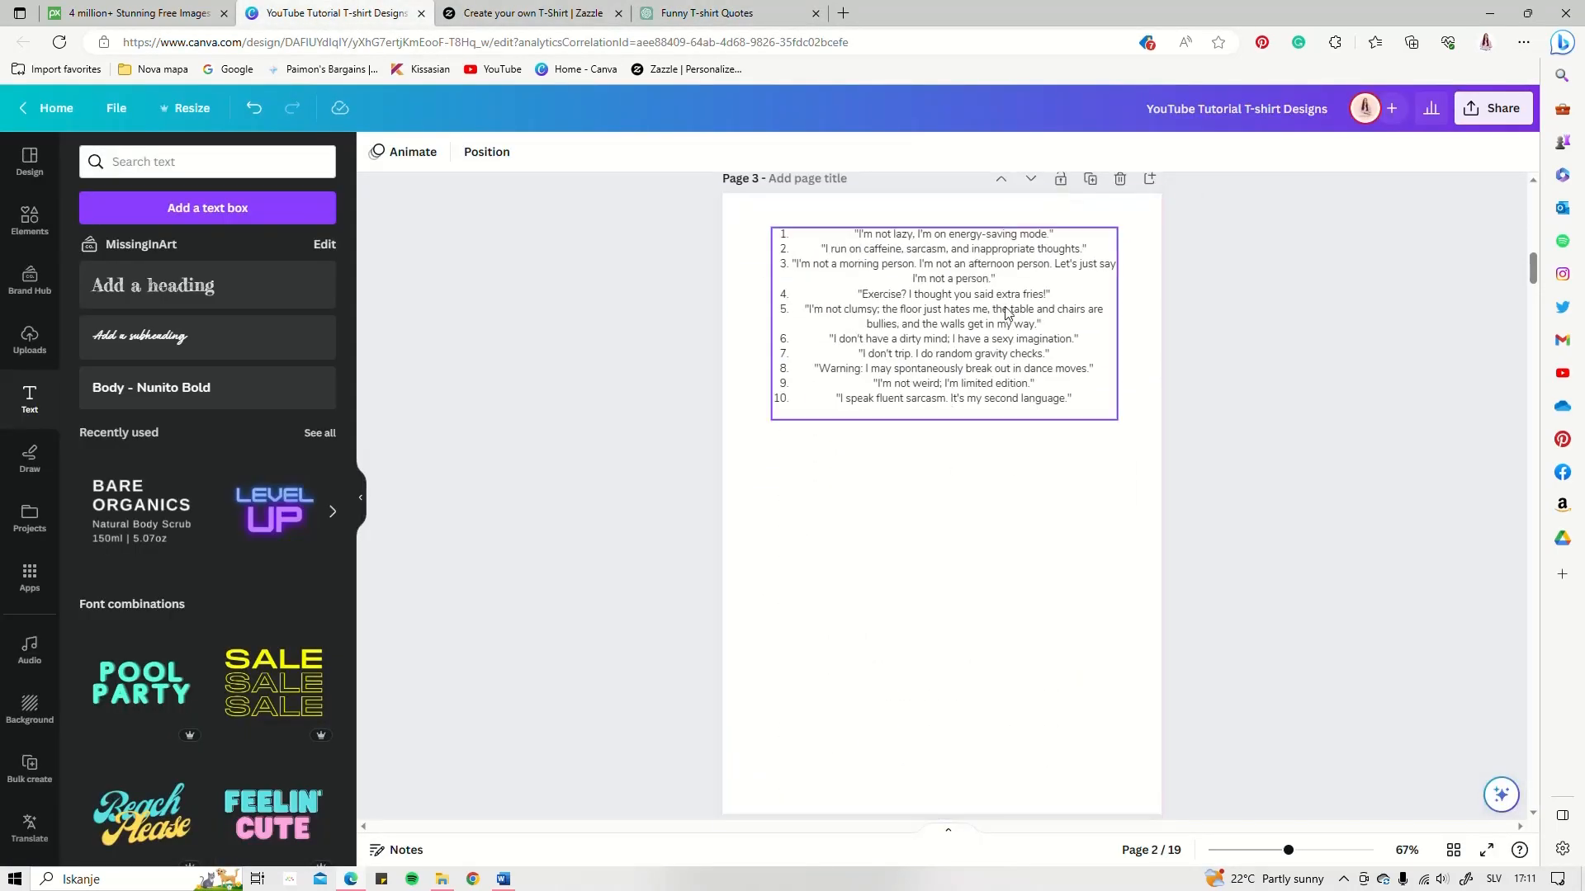
pyautogui.scroll(5, 972, 383)
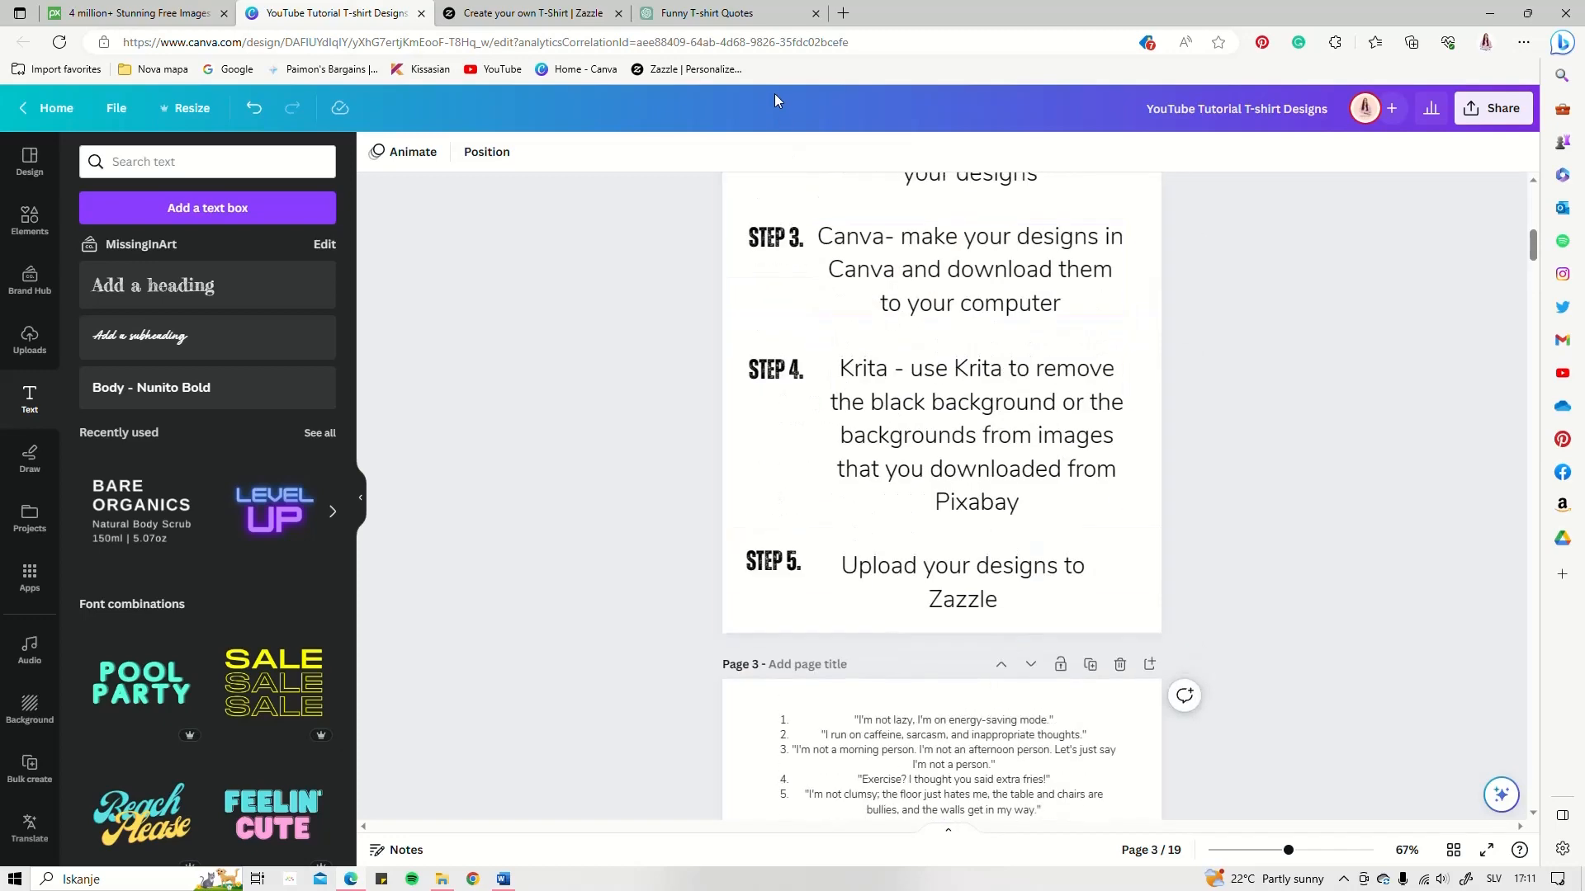
# - In ChatGPT, start a new GPT-4 chat and send "Write 10 funny life quotes that I can put on a t-shirt design."
pyautogui.click(726, 13)
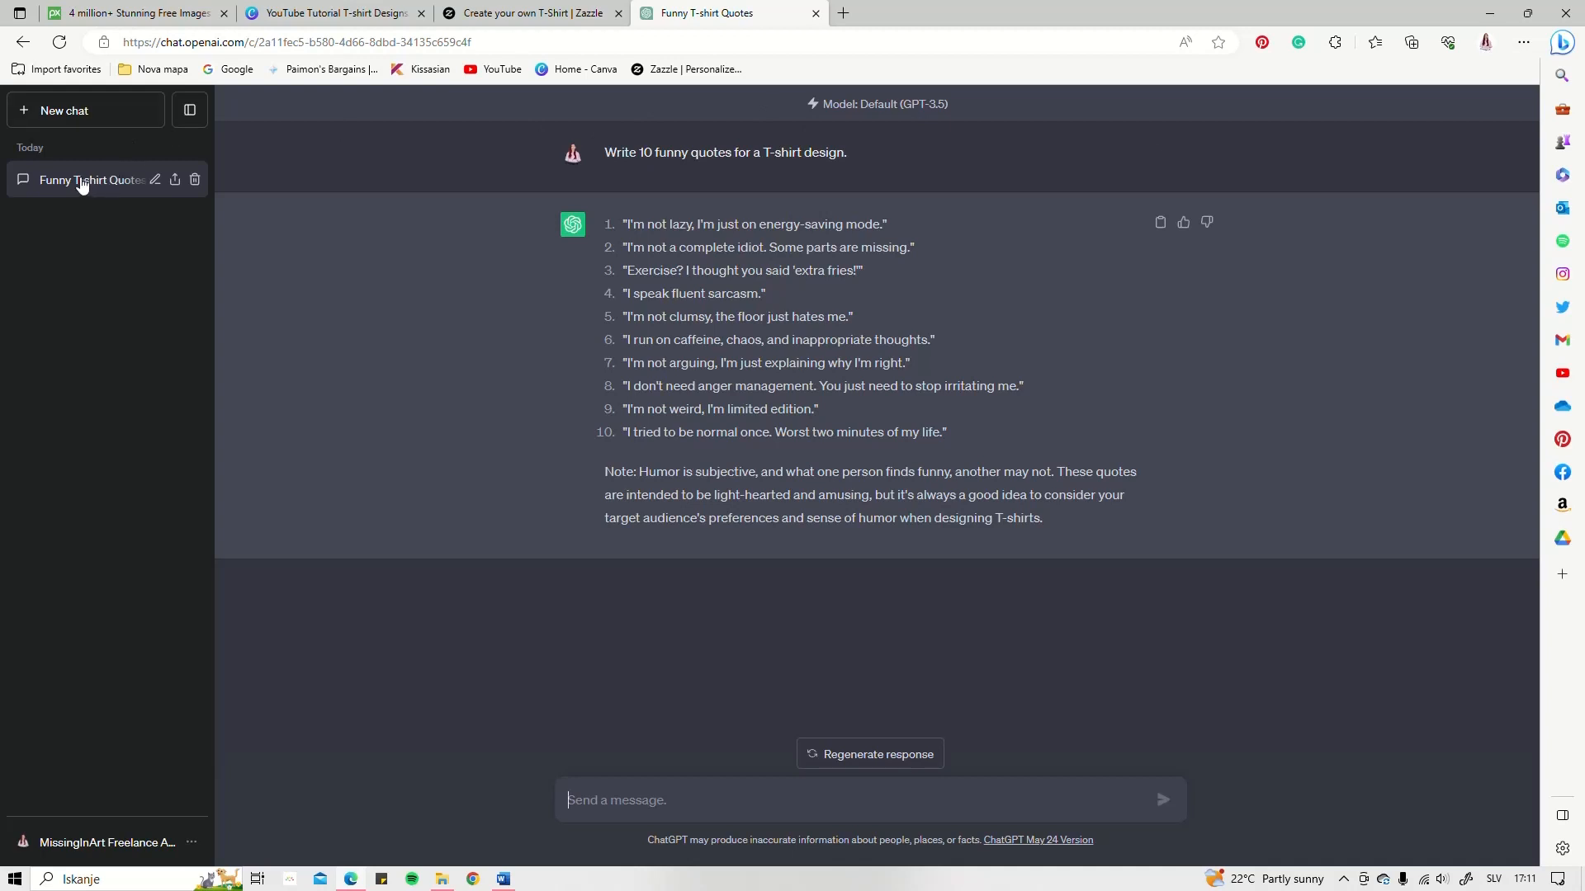
pyautogui.click(107, 121)
pyautogui.click(944, 126)
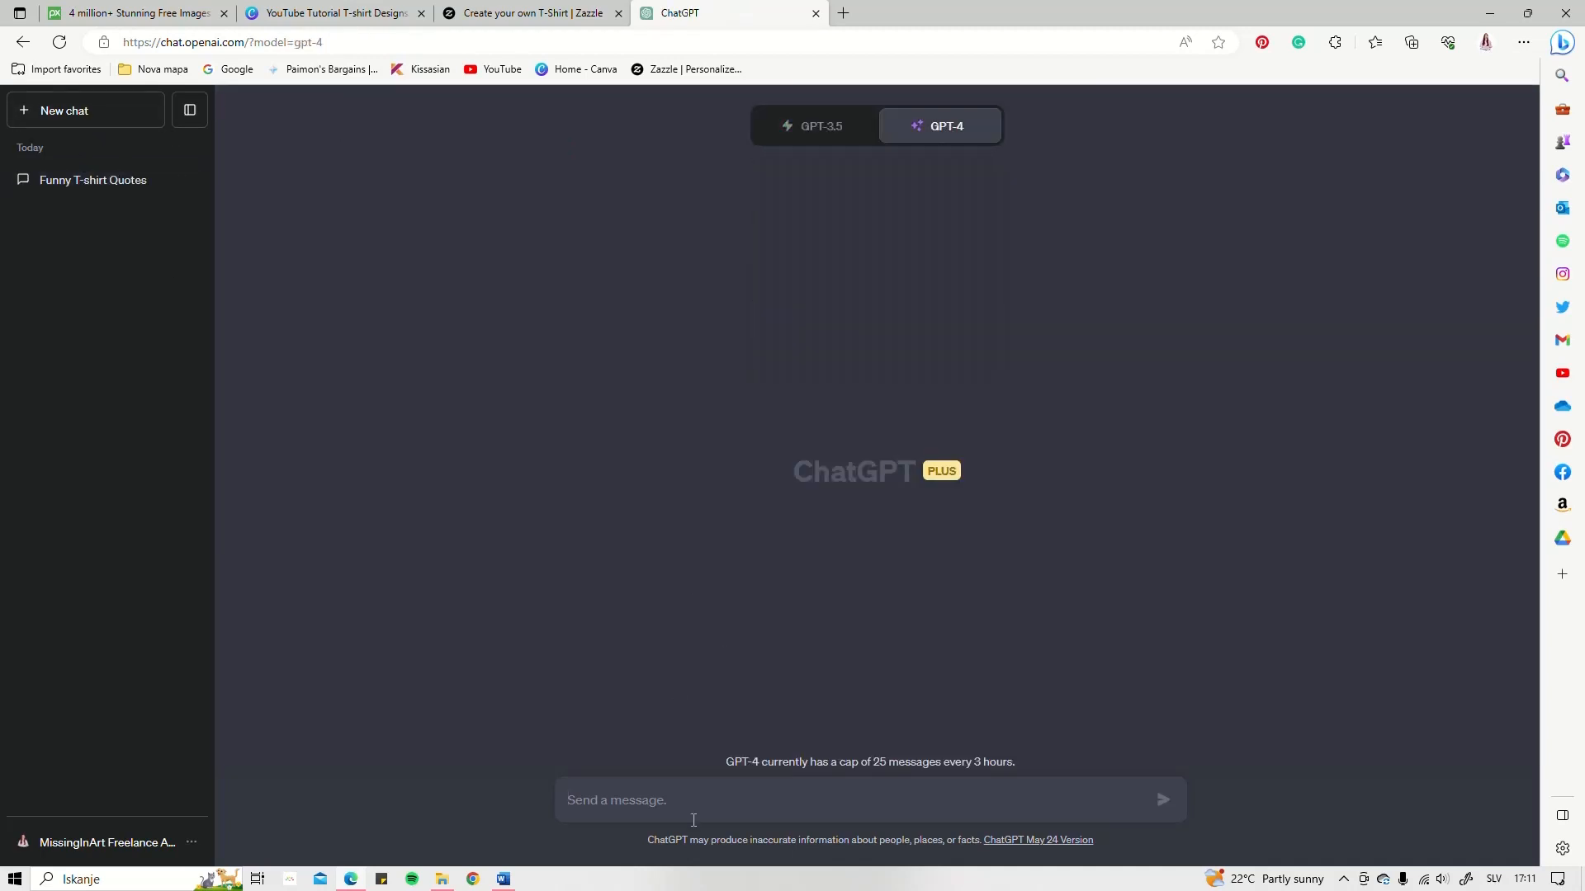
pyautogui.write('Write 10 funny life quotes that I can put on a t-shirt design.')
pyautogui.press('Return')
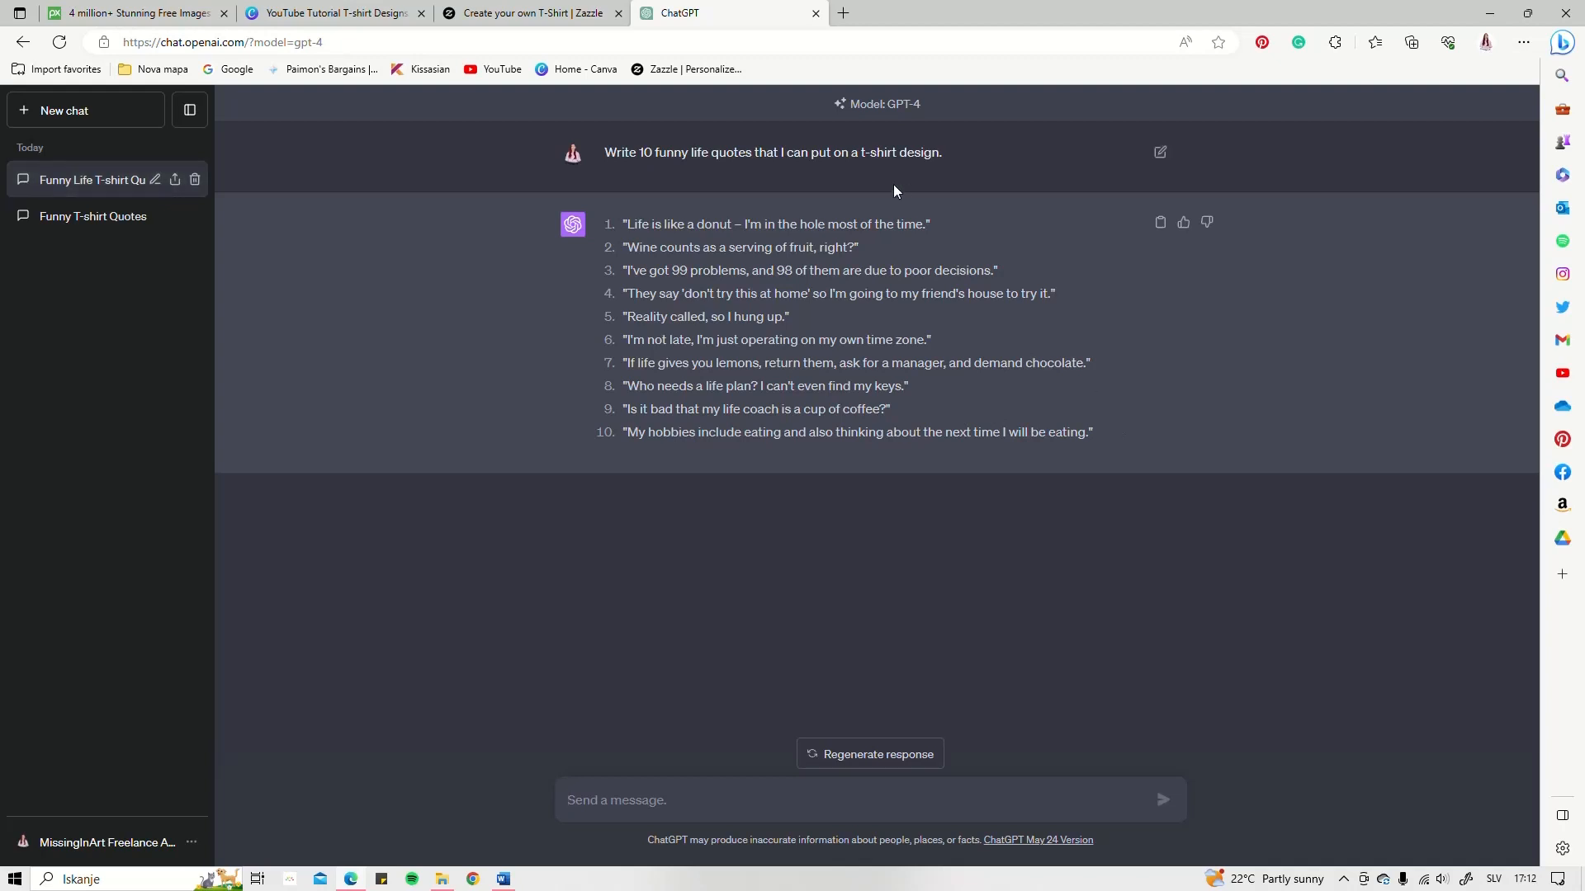
# - Copy all ten generated quotes and paste them into a new text box on page 3 of the Canva design
pyautogui.moveTo(1116, 436); pyautogui.dragTo(616, 211)
pyautogui.hotkey('ctrl', 'c')
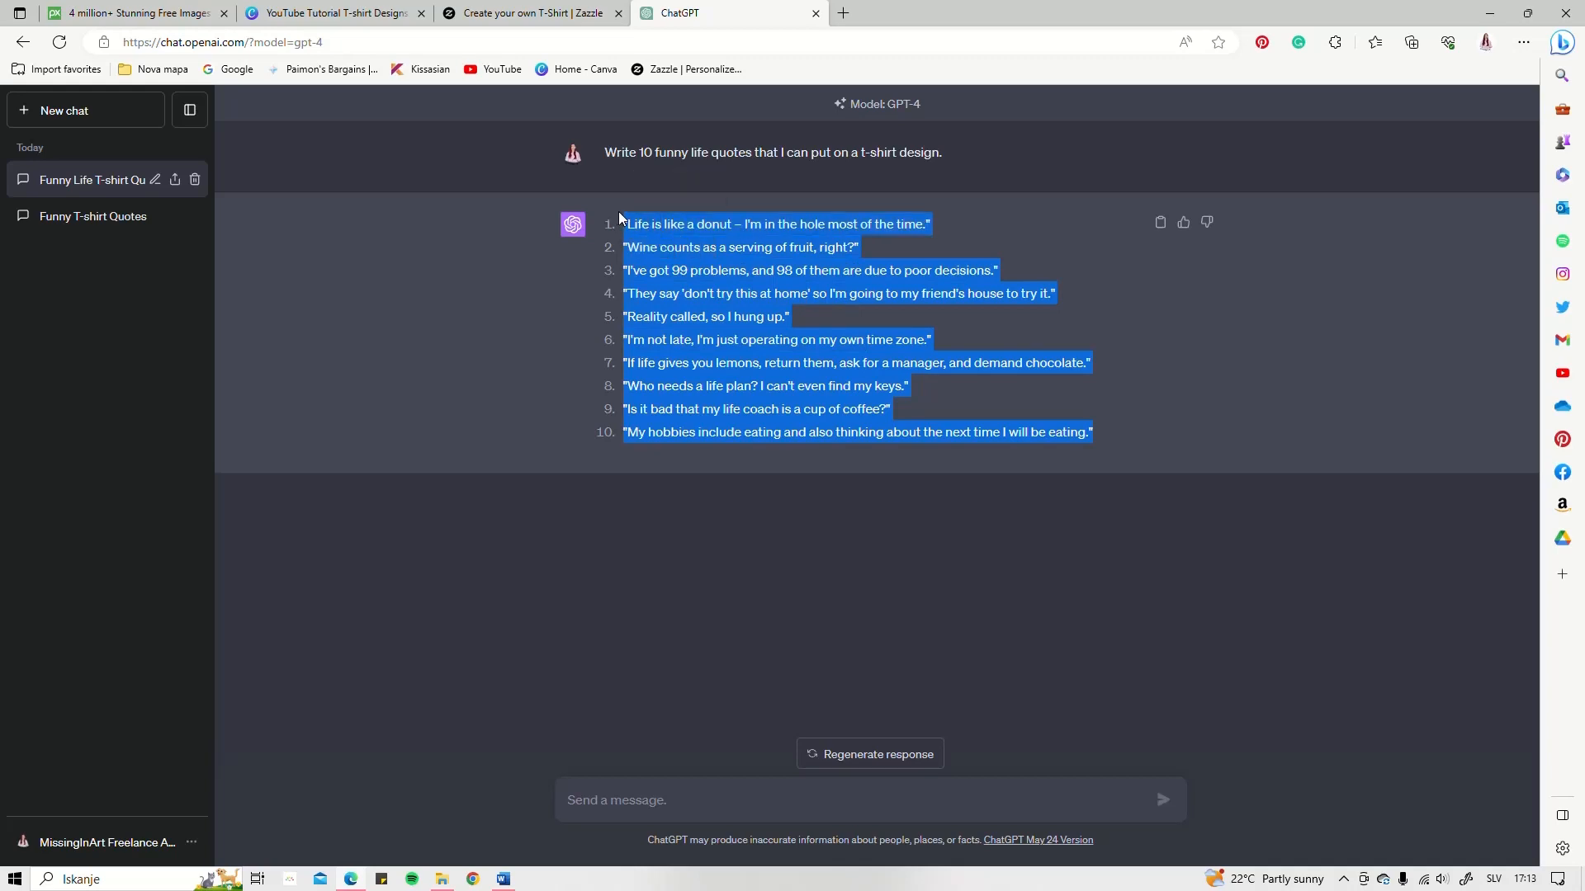
pyautogui.click(378, 12)
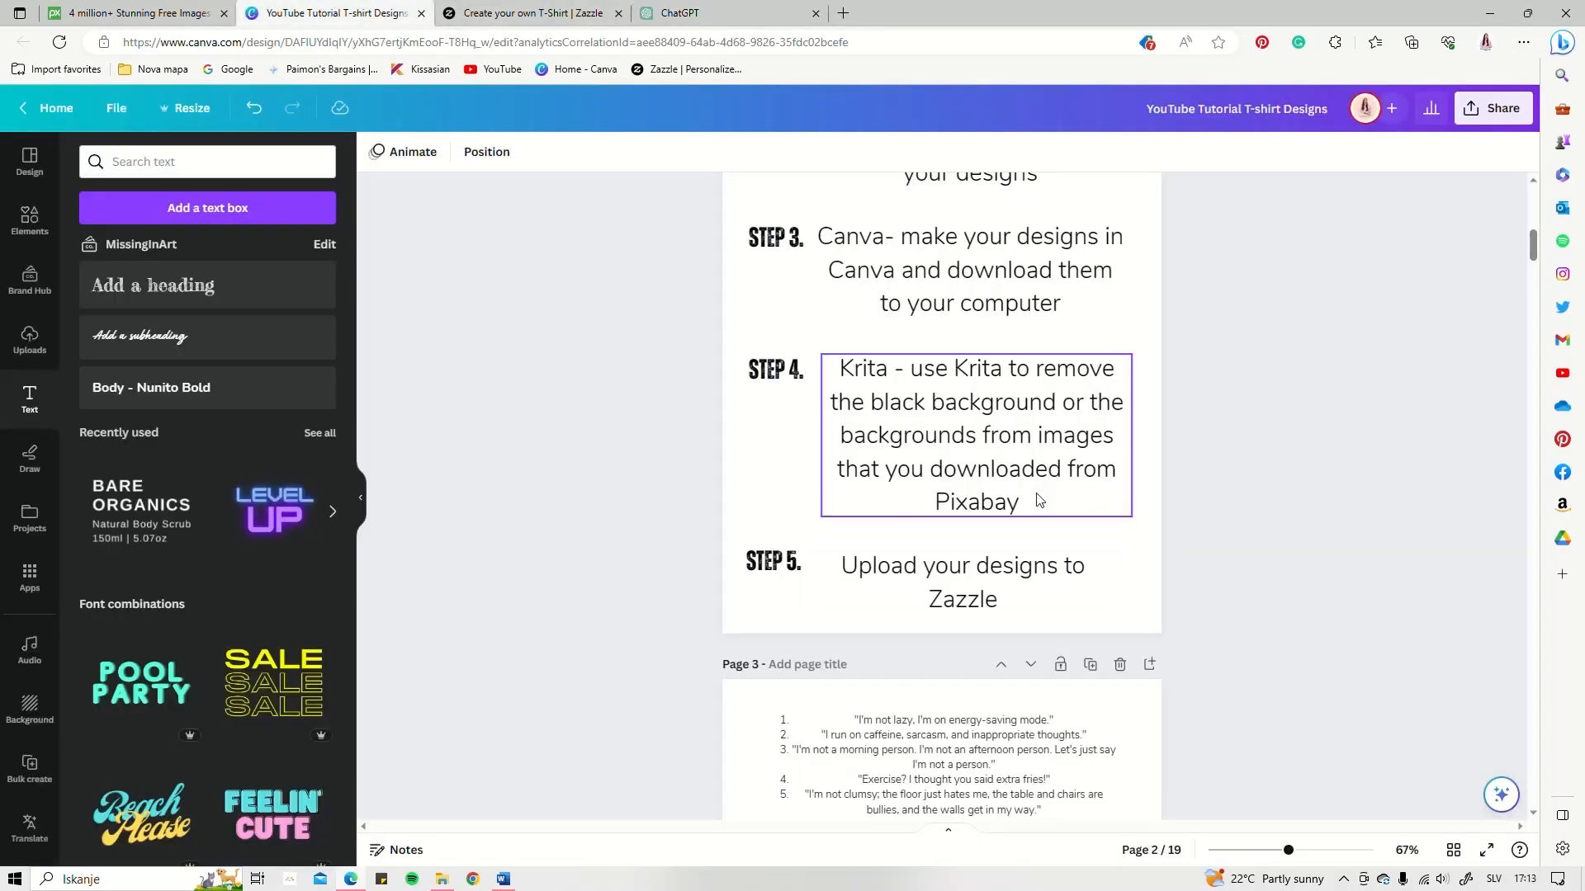
pyautogui.scroll(-5, 980, 583)
pyautogui.scroll(-3, 400, 468)
pyautogui.click(207, 207)
pyautogui.hotkey('ctrl', 'v')
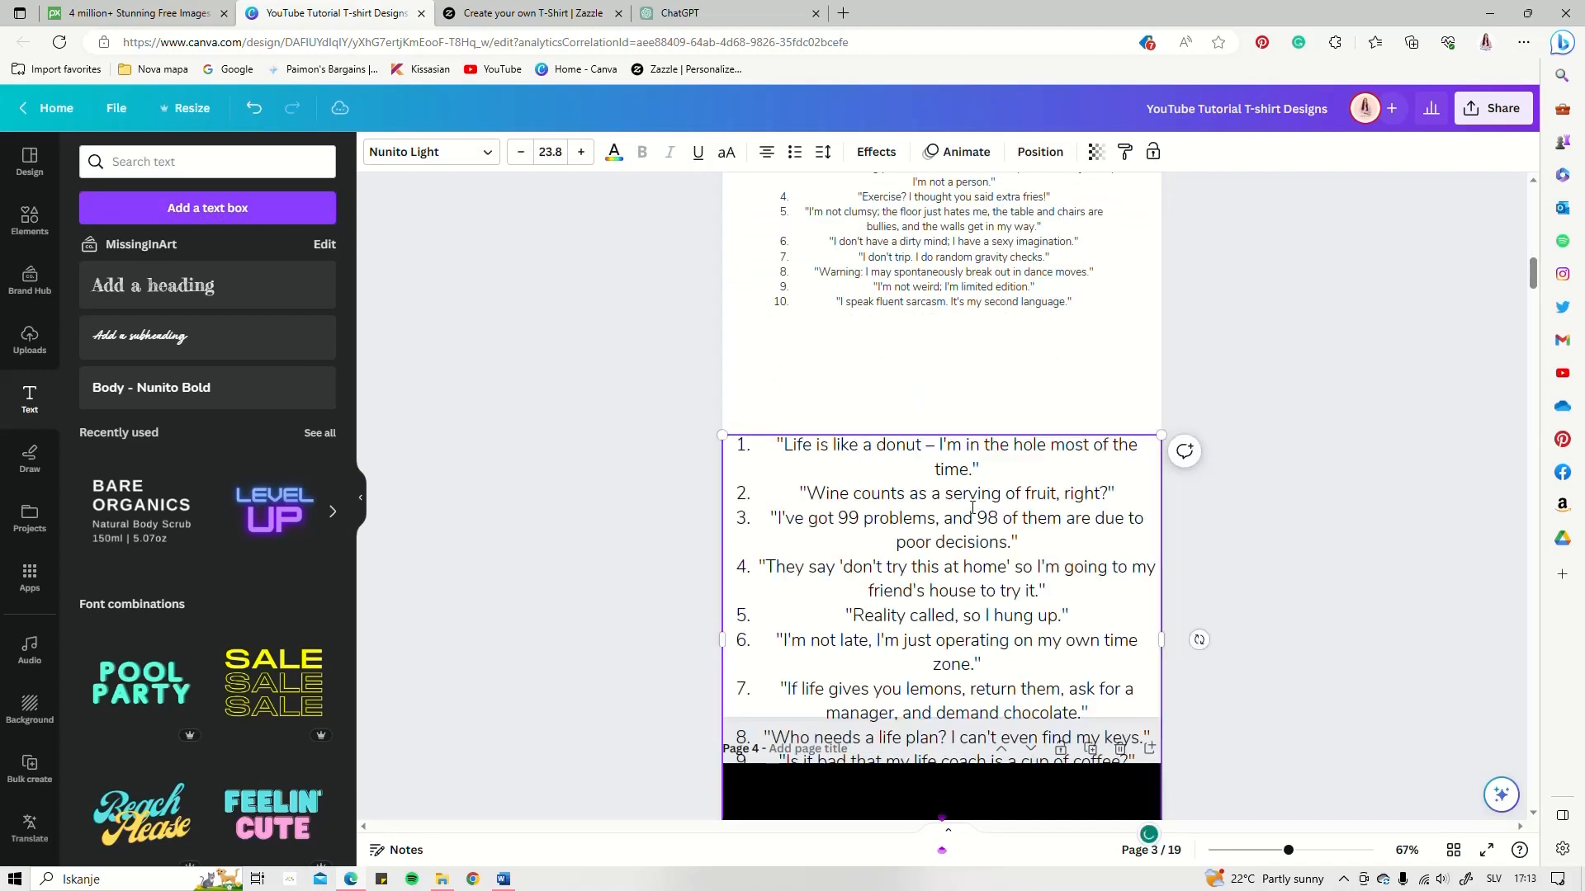
# - Shrink the pasted quote list to font size 17.8, widen its box and place it below the existing list on page 3
pyautogui.moveTo(1086, 513); pyautogui.dragTo(1054, 543)
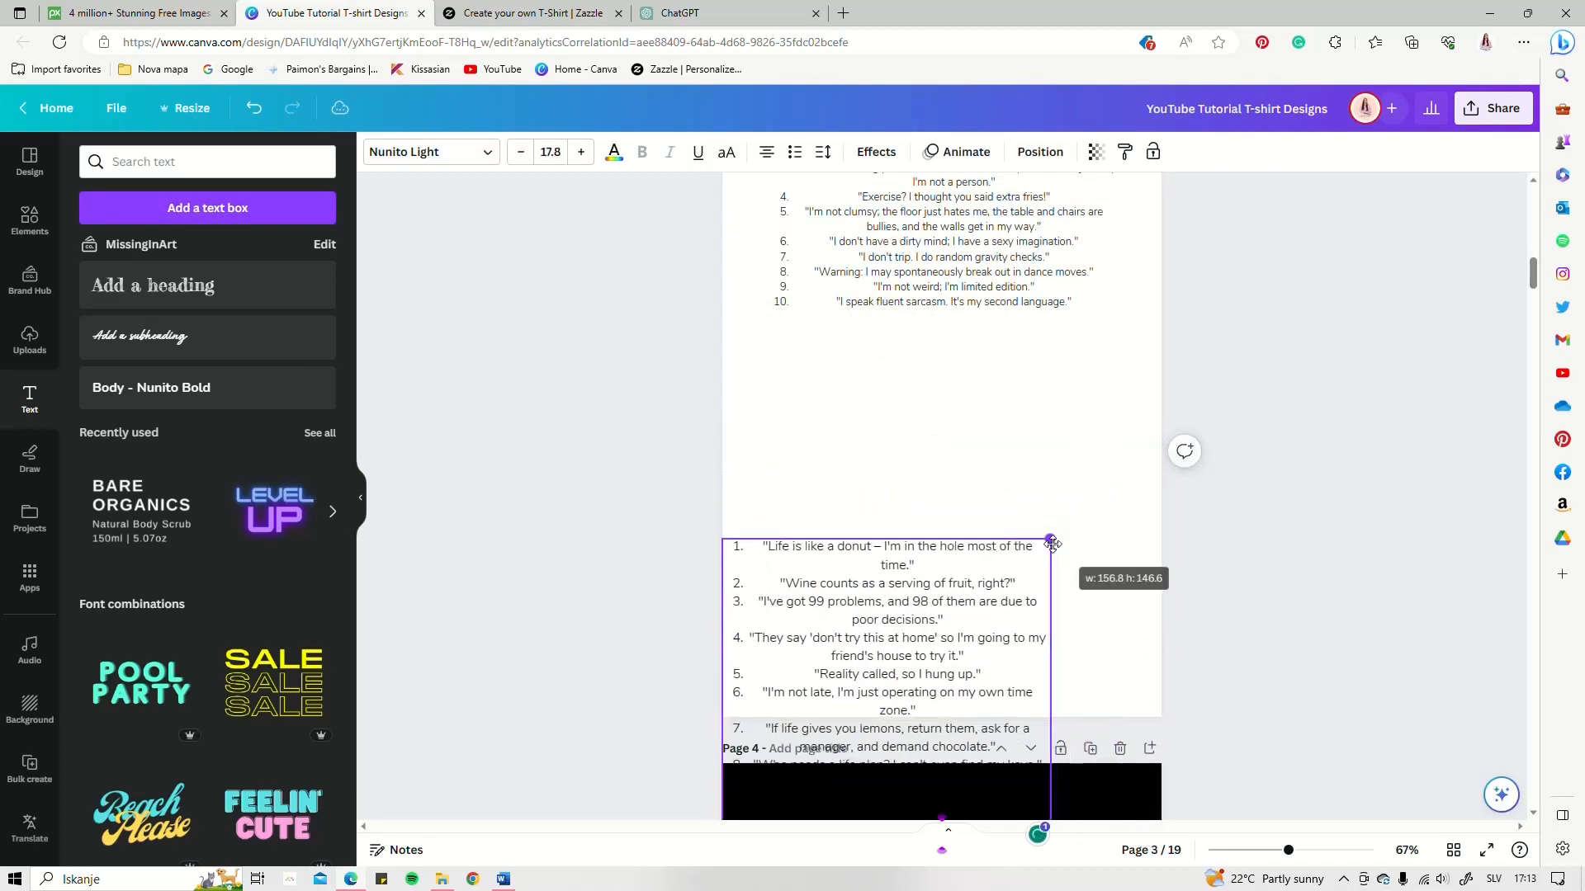
pyautogui.moveTo(1052, 689); pyautogui.dragTo(1133, 671)
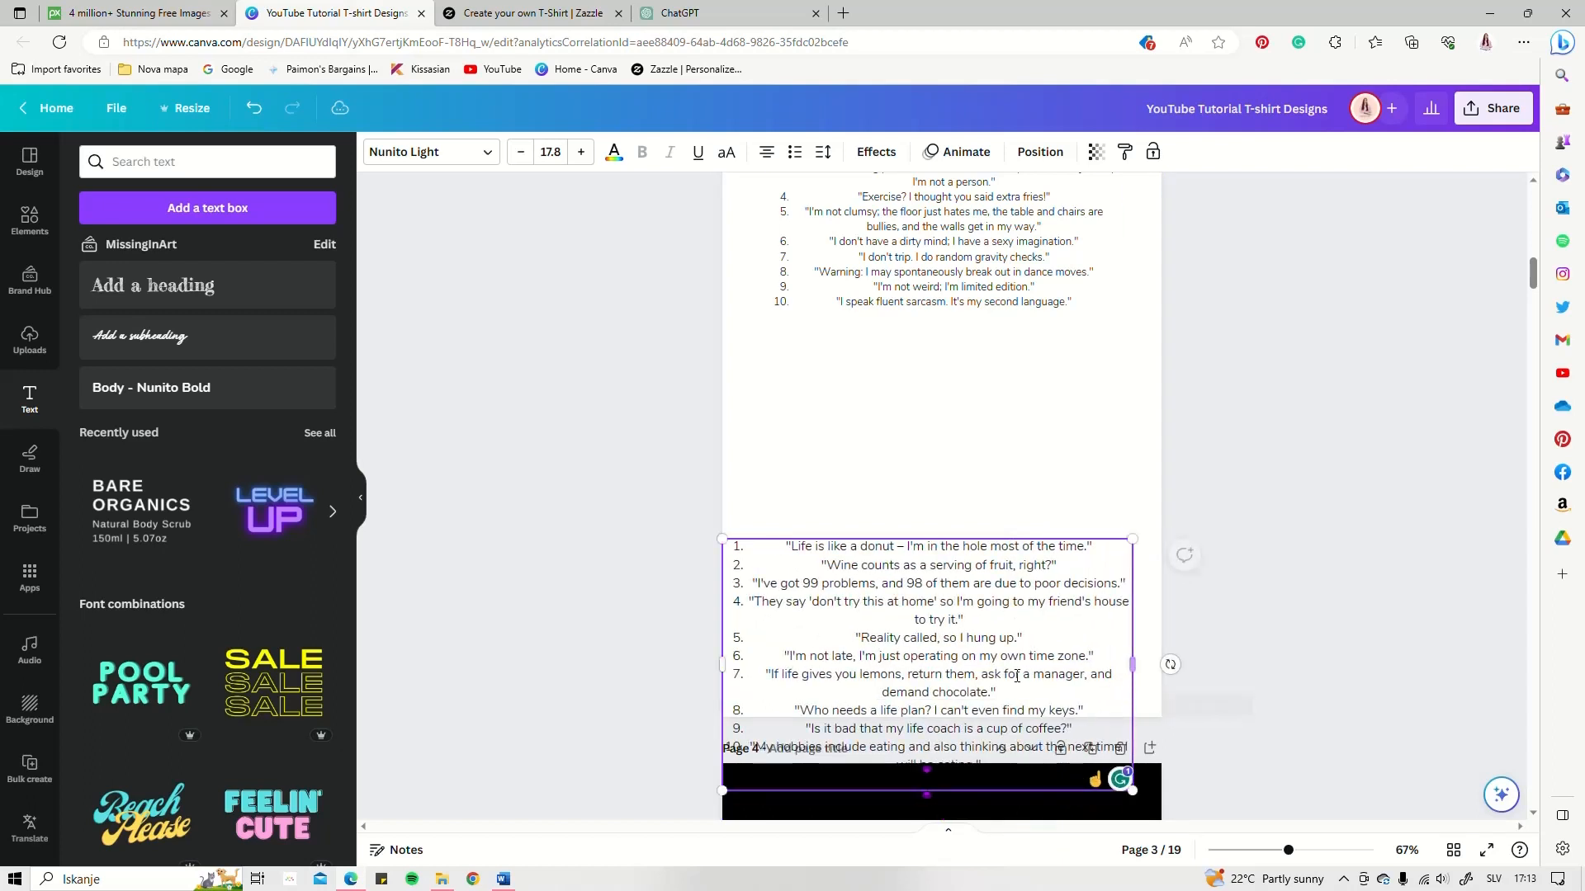
pyautogui.moveTo(994, 636); pyautogui.dragTo(1001, 496)
pyautogui.click(1028, 664)
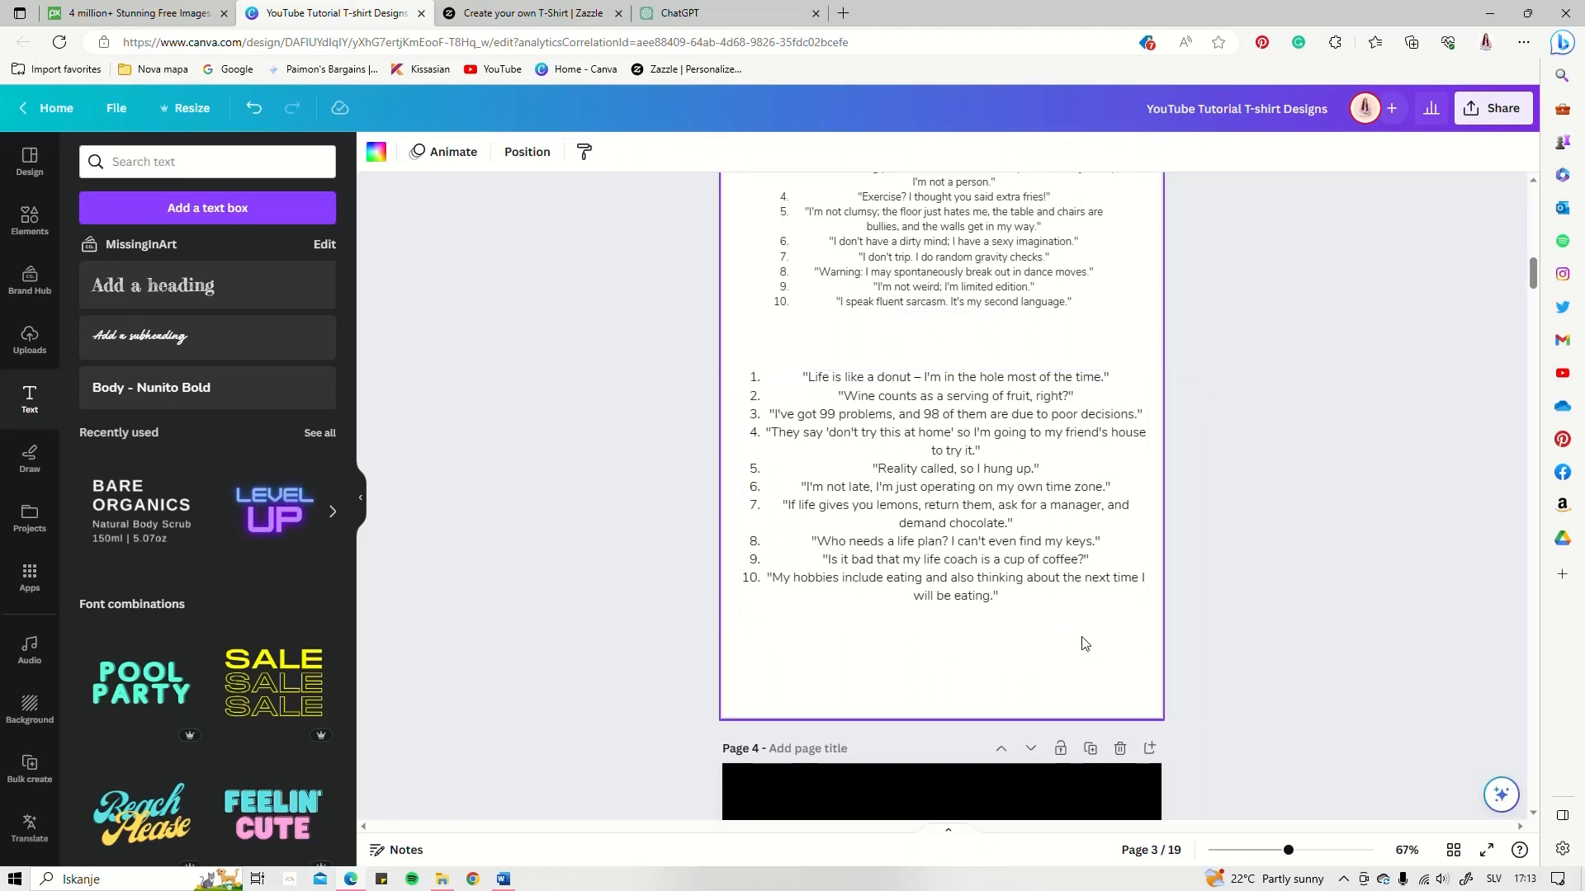
pyautogui.click(1078, 528)
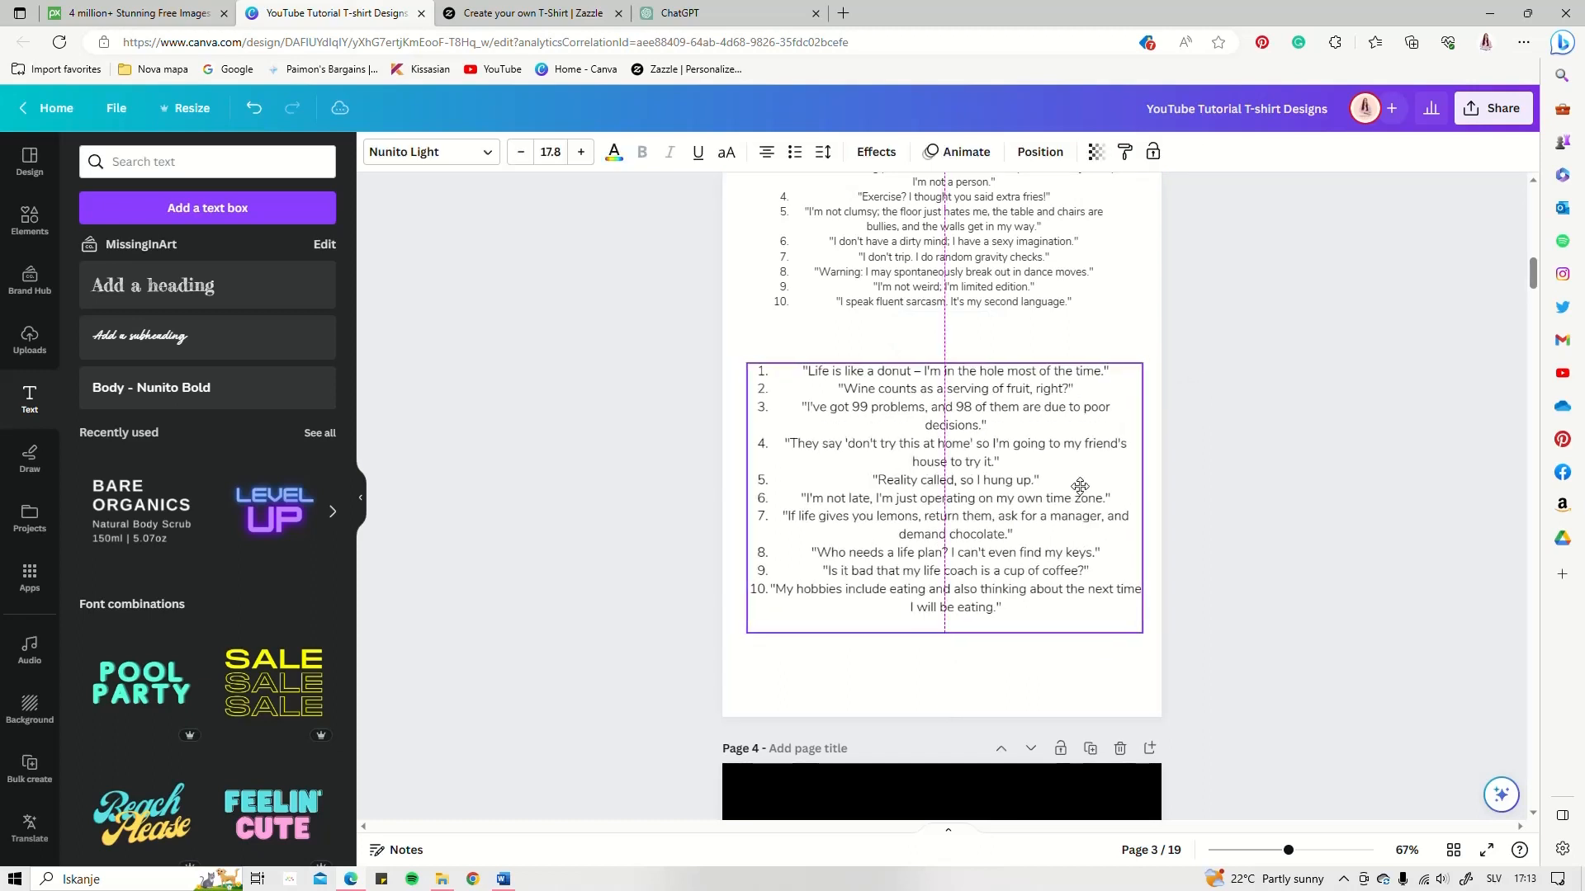
pyautogui.click(1061, 704)
# - Examine the sloth "I'm not lazy" designs on pages 4 to 6, comparing the dark and white versions and the Freepik attribution note
pyautogui.scroll(-2, 1295, 568)
pyautogui.scroll(-8, 1295, 568)
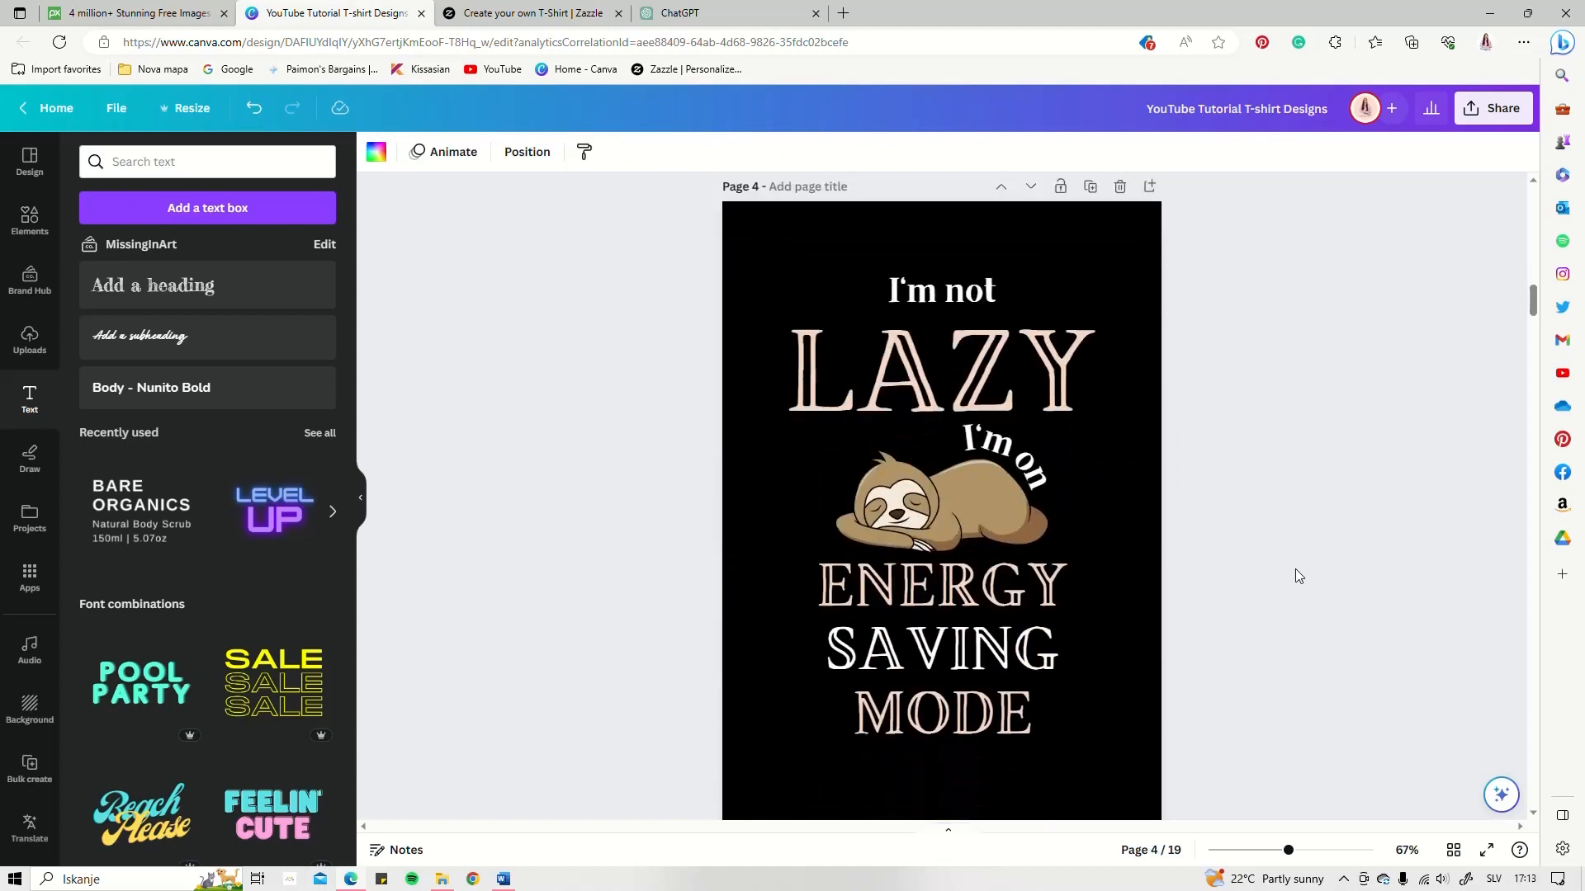
pyautogui.scroll(-4, 1295, 576)
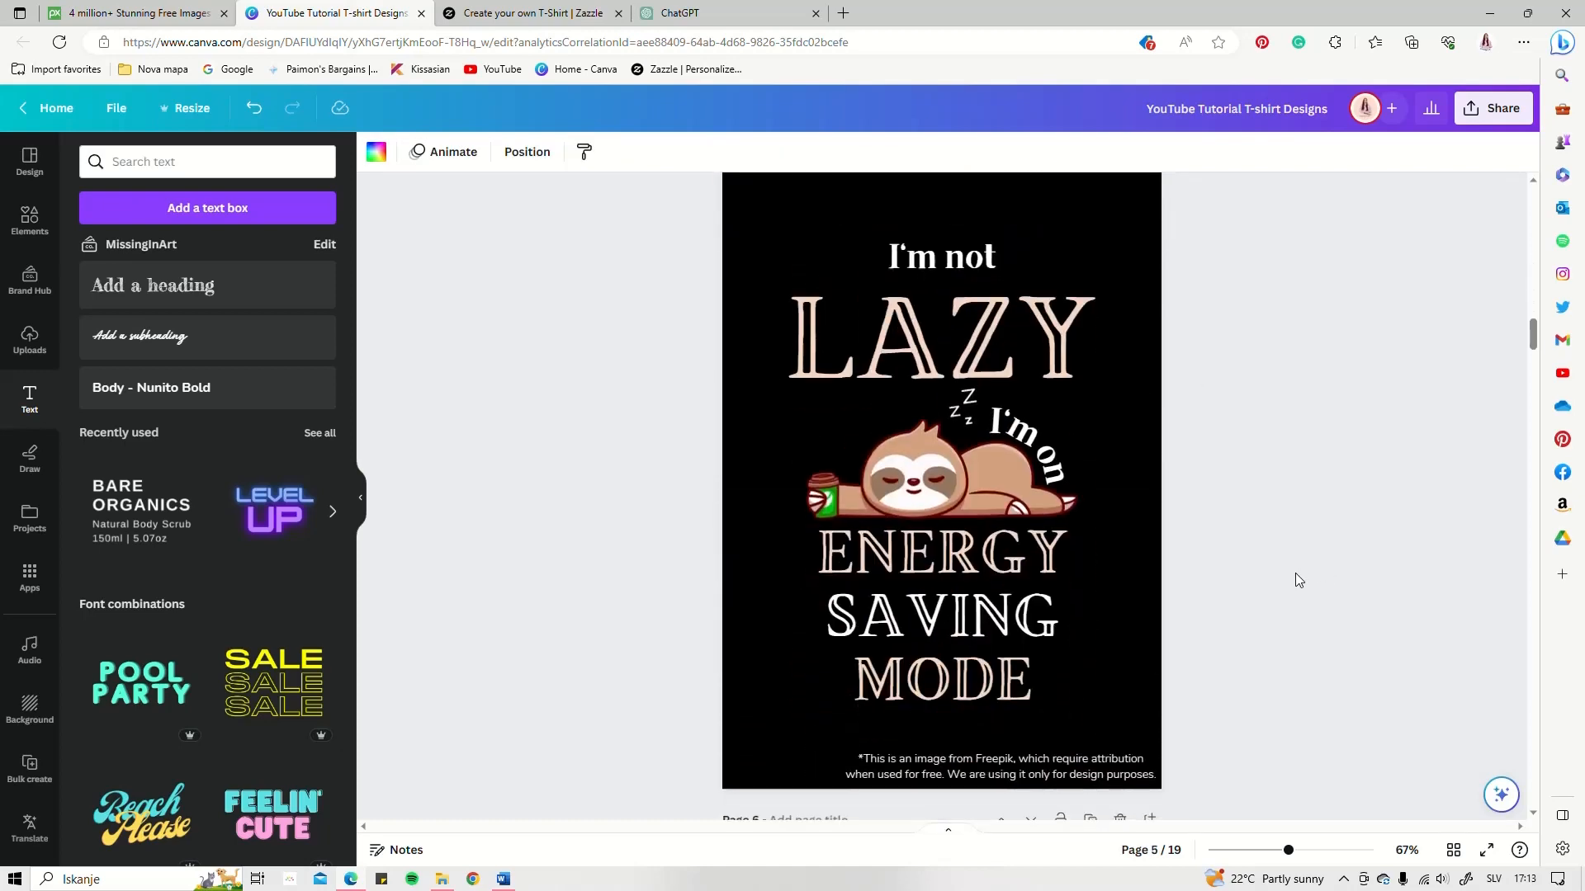
pyautogui.scroll(-7, 1294, 577)
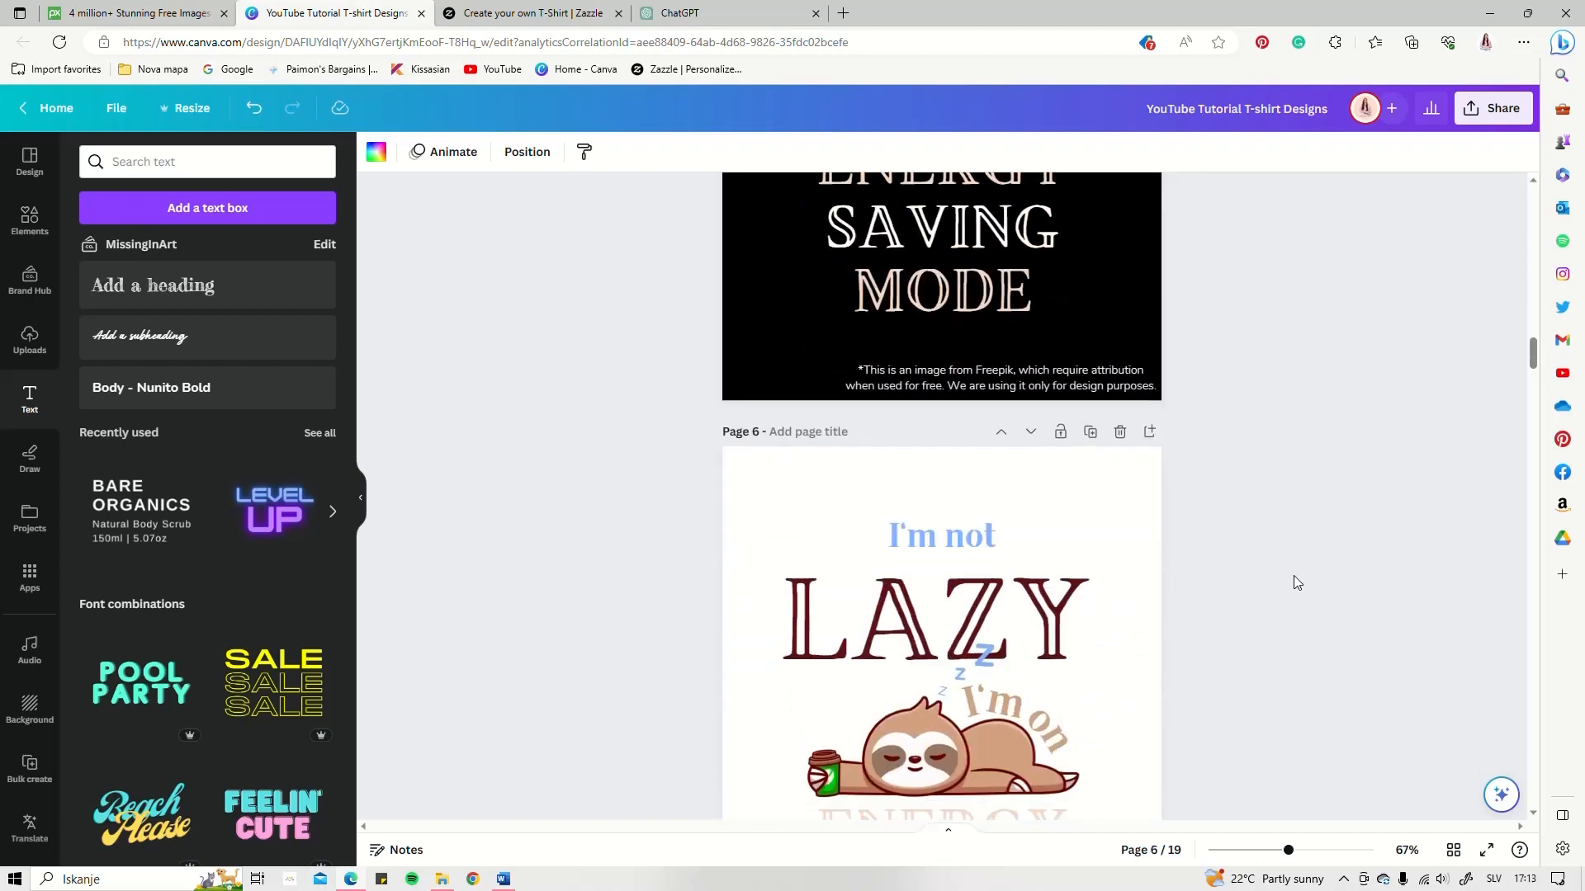
pyautogui.scroll(-5, 1294, 576)
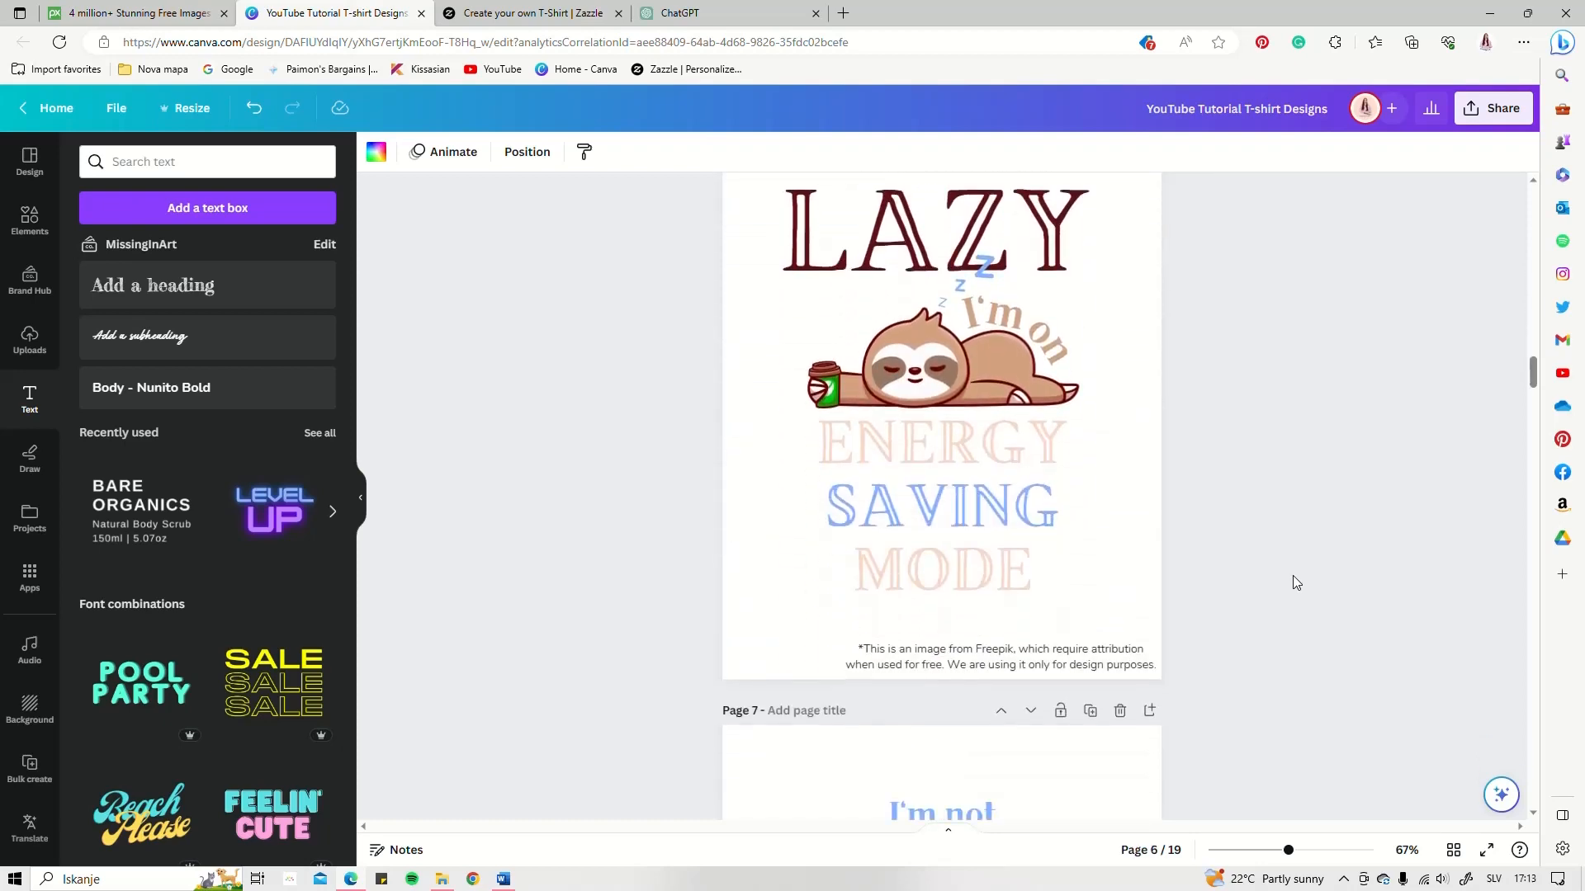
pyautogui.scroll(4, 1293, 575)
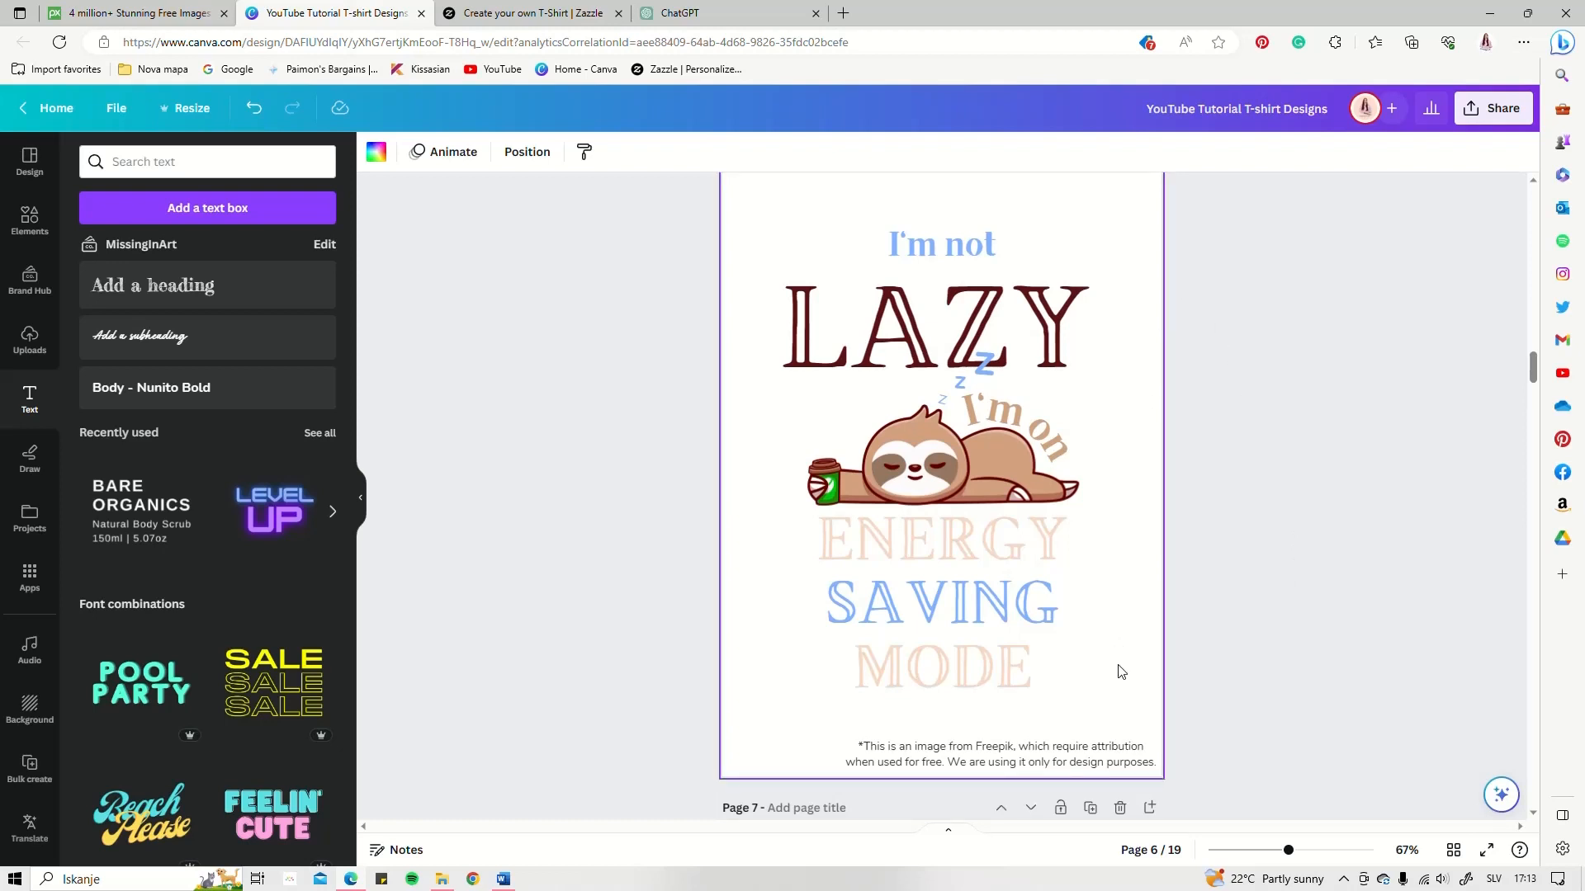
pyautogui.scroll(8, 1246, 347)
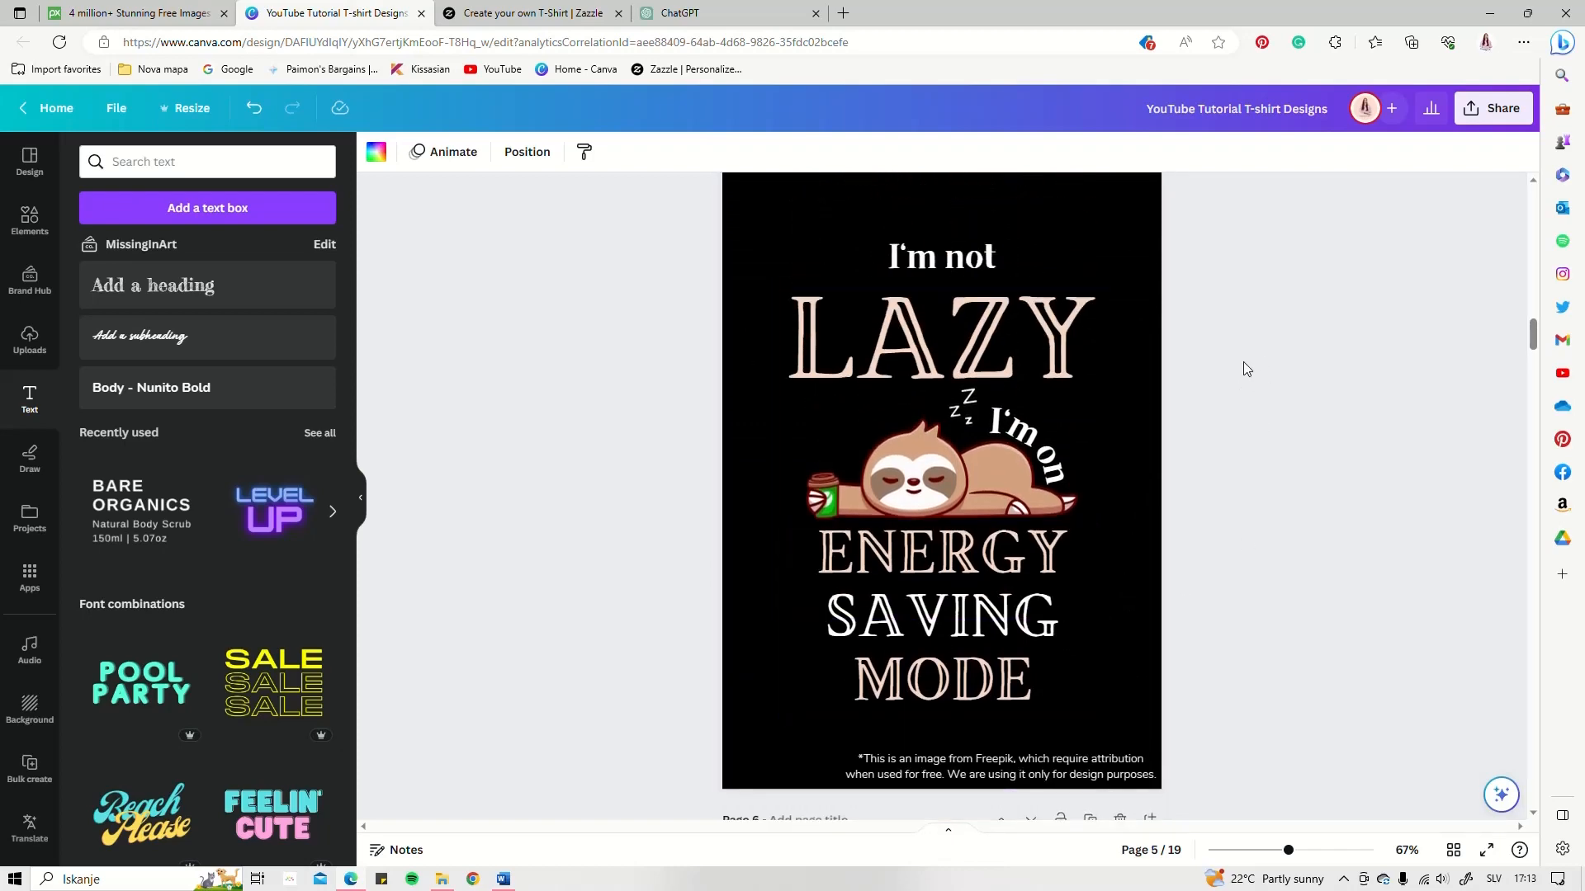
pyautogui.scroll(-7, 1243, 372)
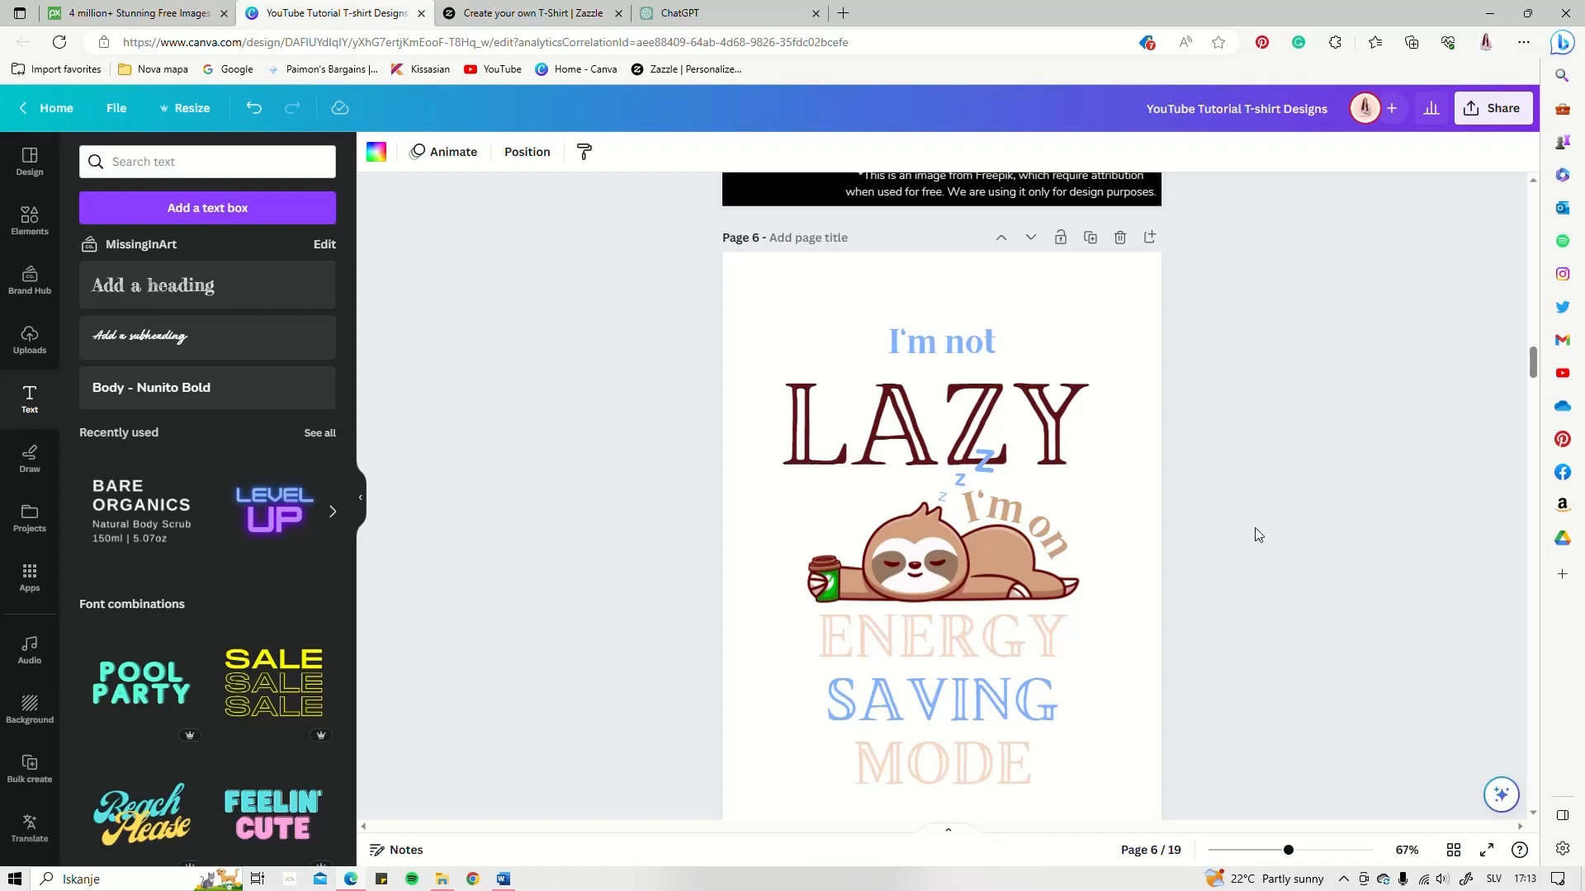
pyautogui.scroll(7, 1254, 536)
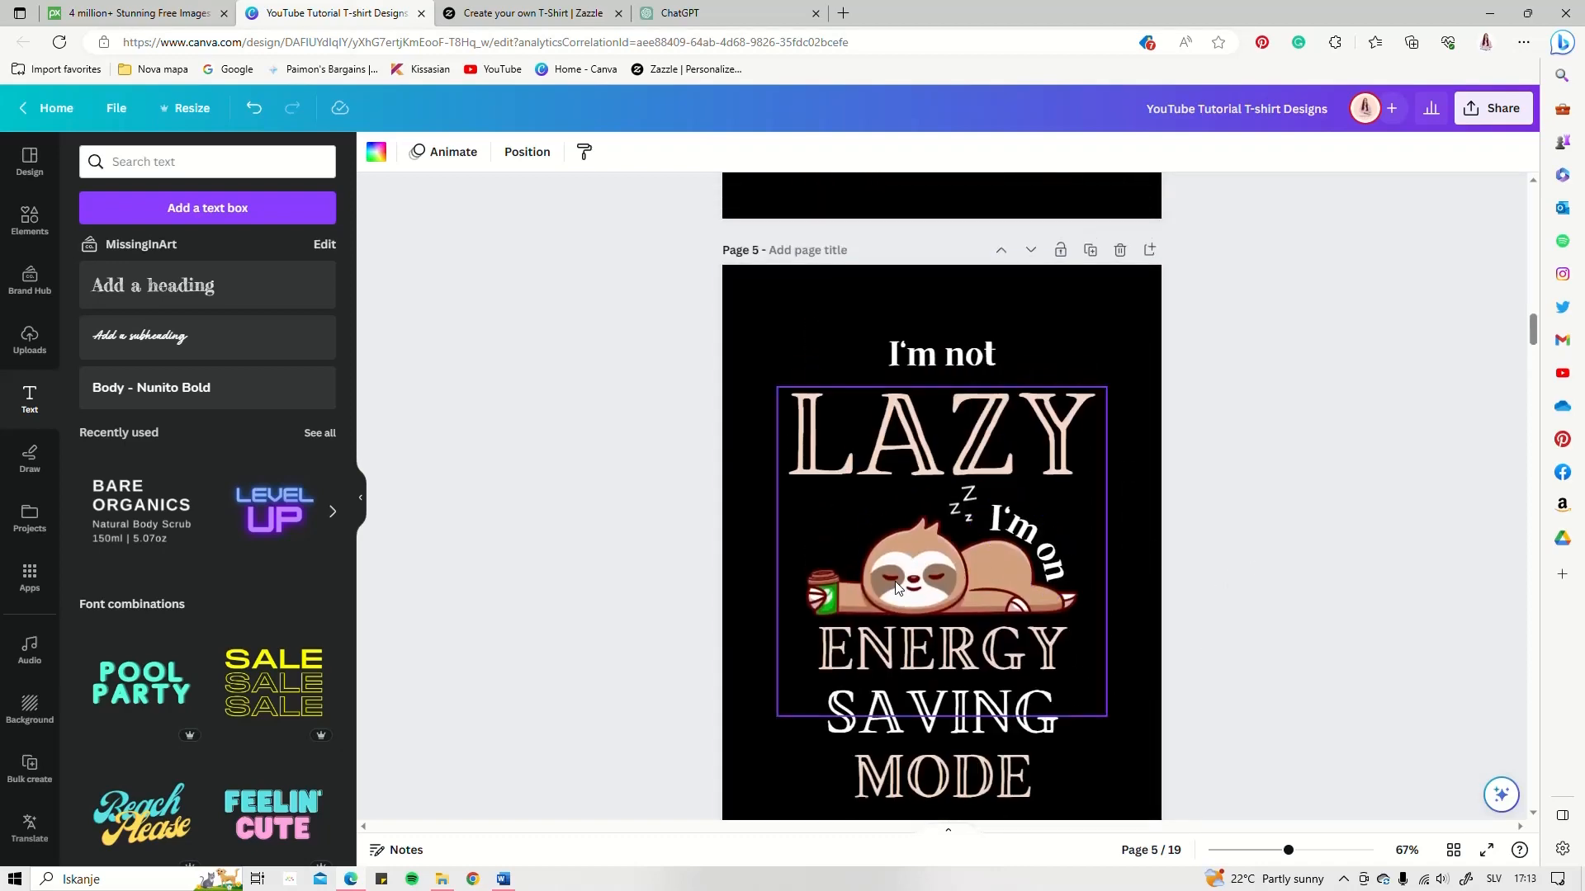
pyautogui.scroll(-7, 1320, 530)
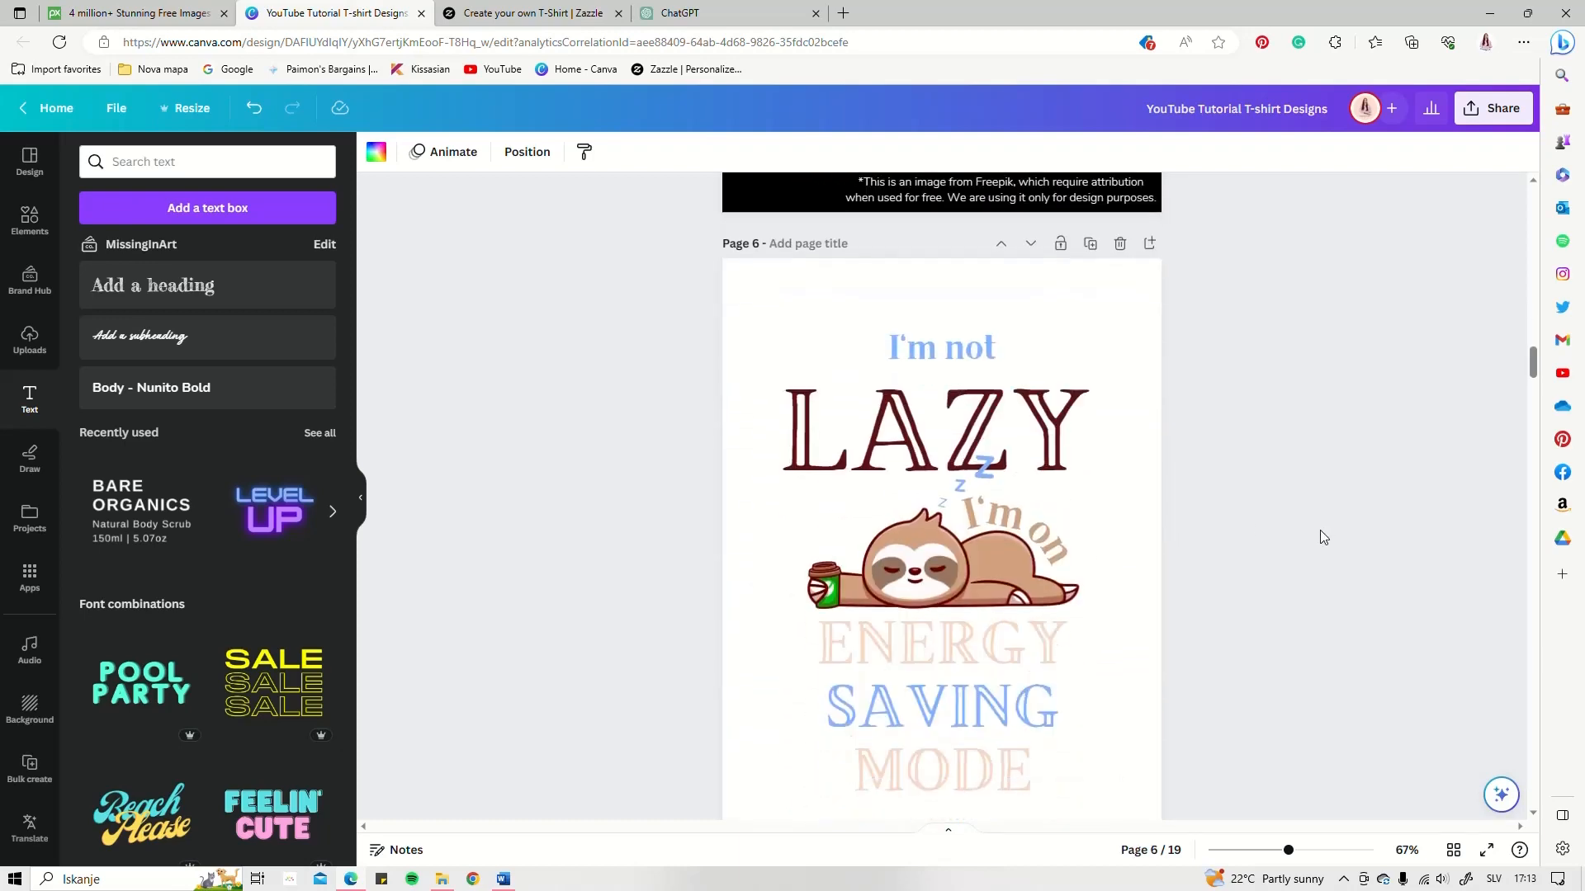
pyautogui.scroll(-3, 920, 531)
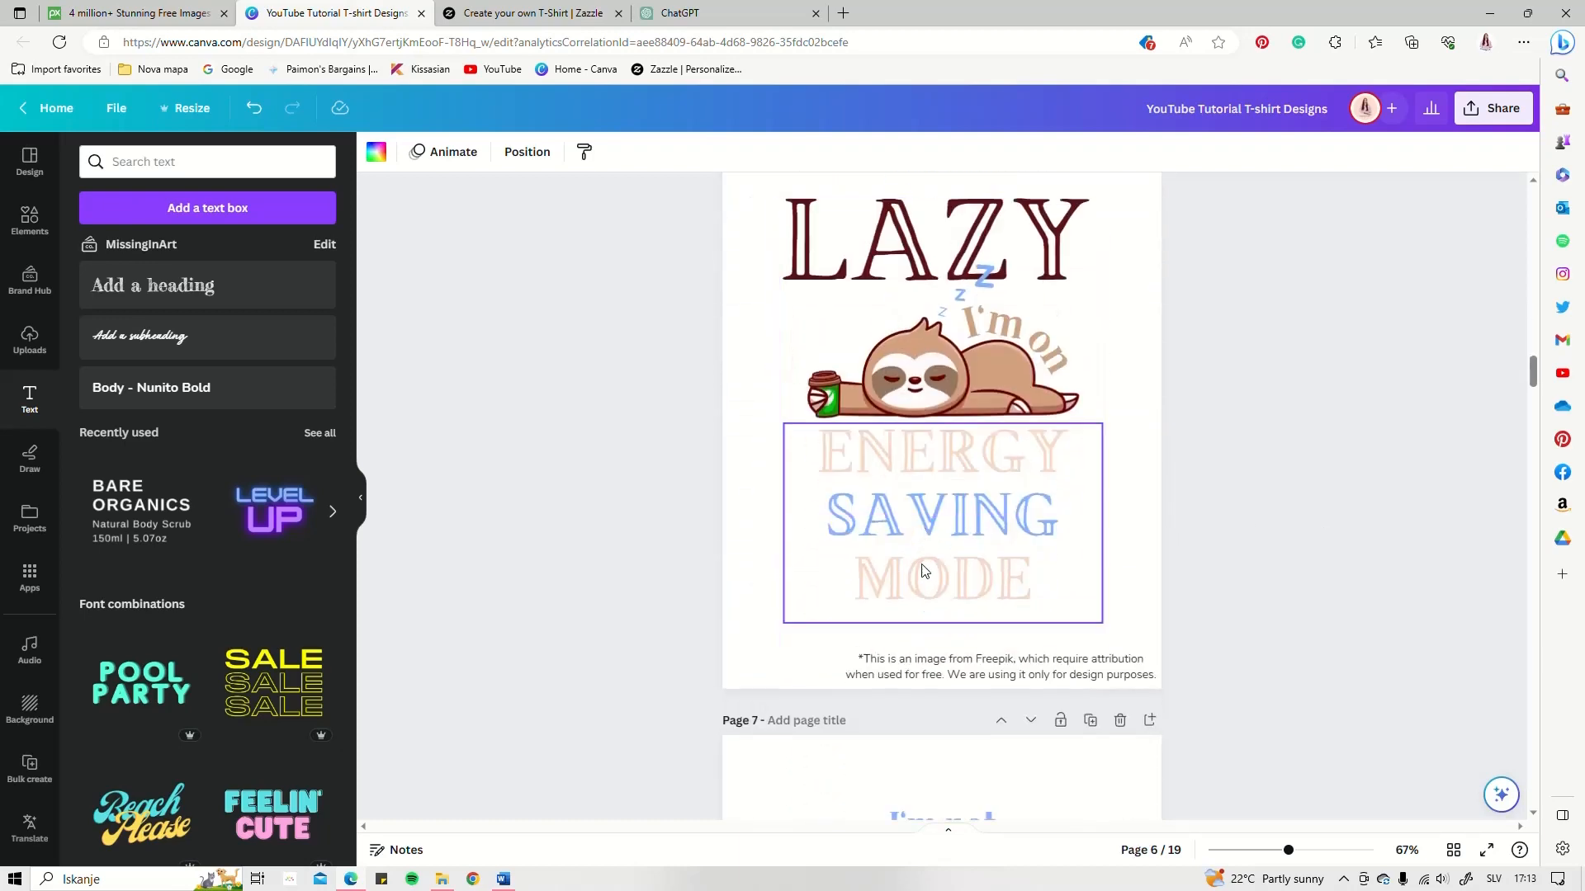
pyautogui.scroll(3, 951, 402)
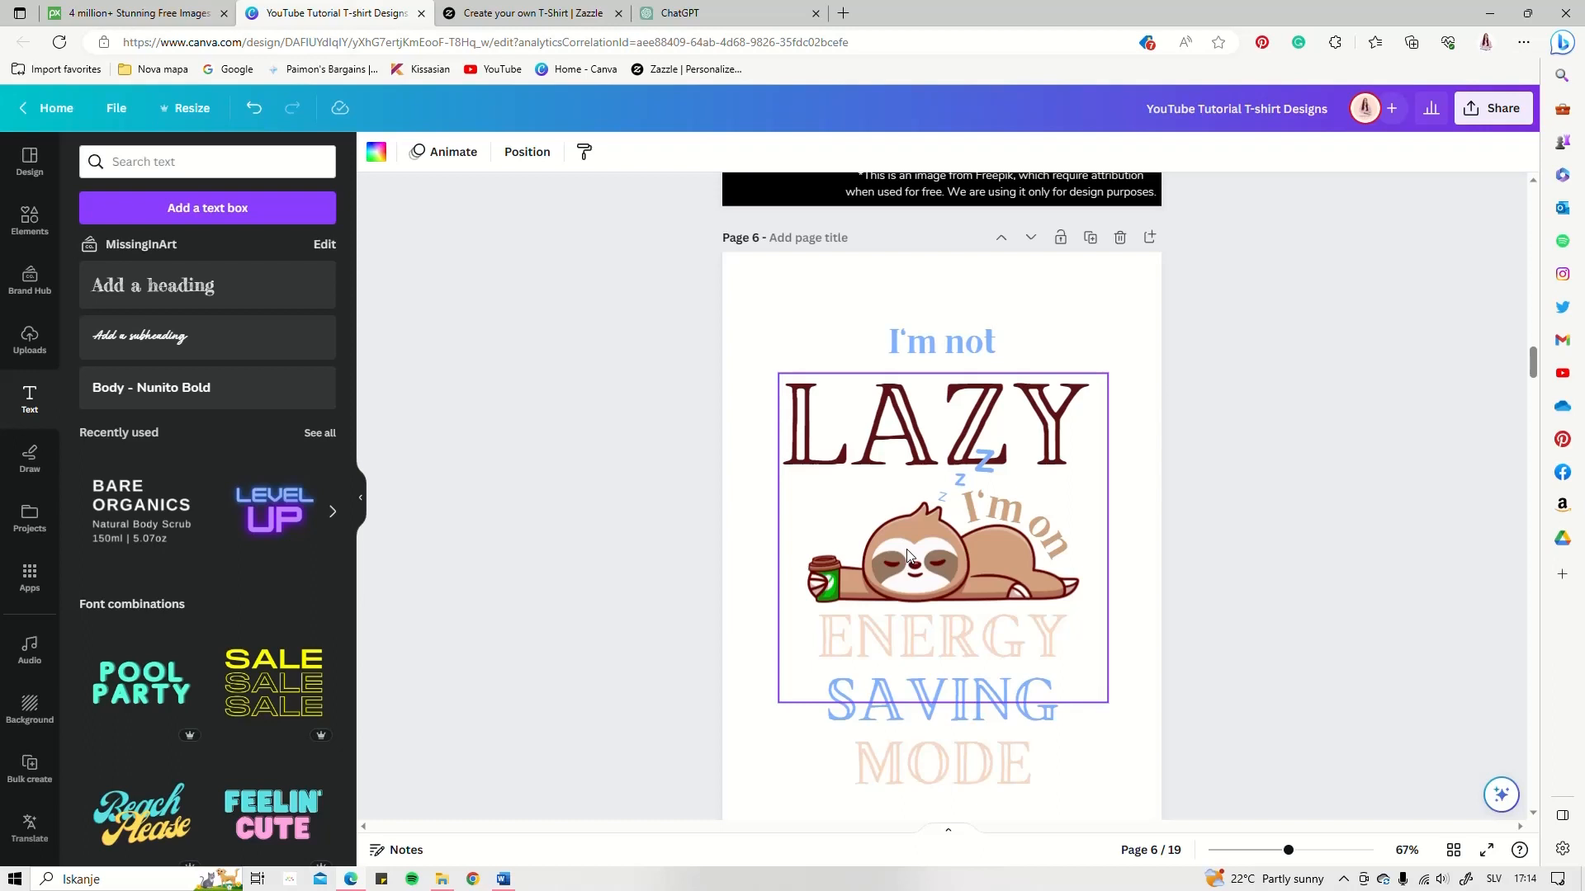
pyautogui.scroll(-4, 929, 548)
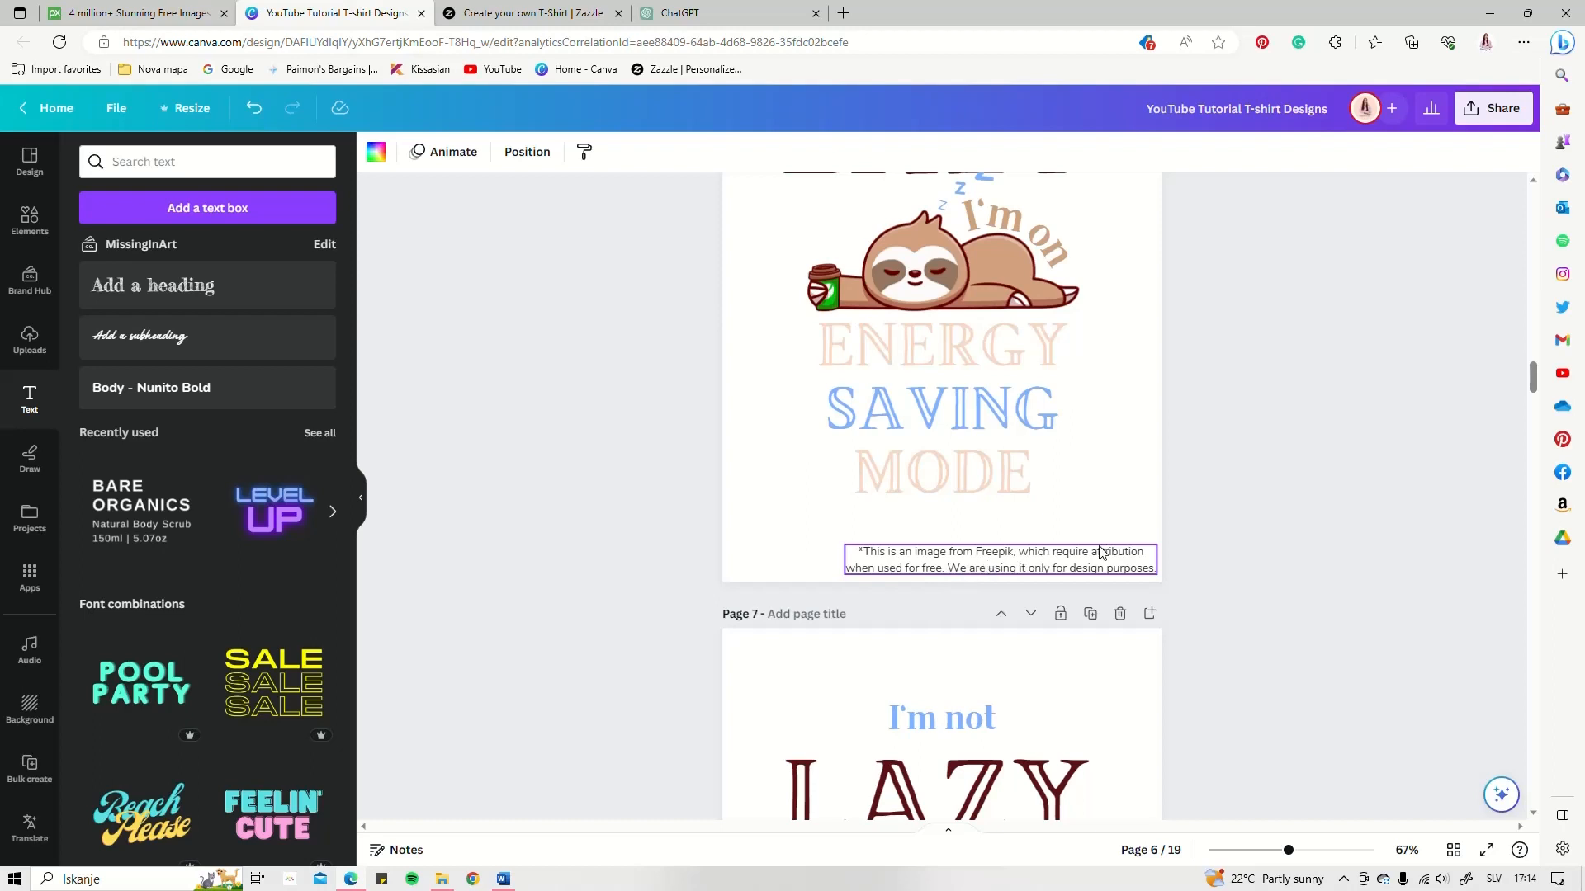
pyautogui.scroll(3, 1218, 492)
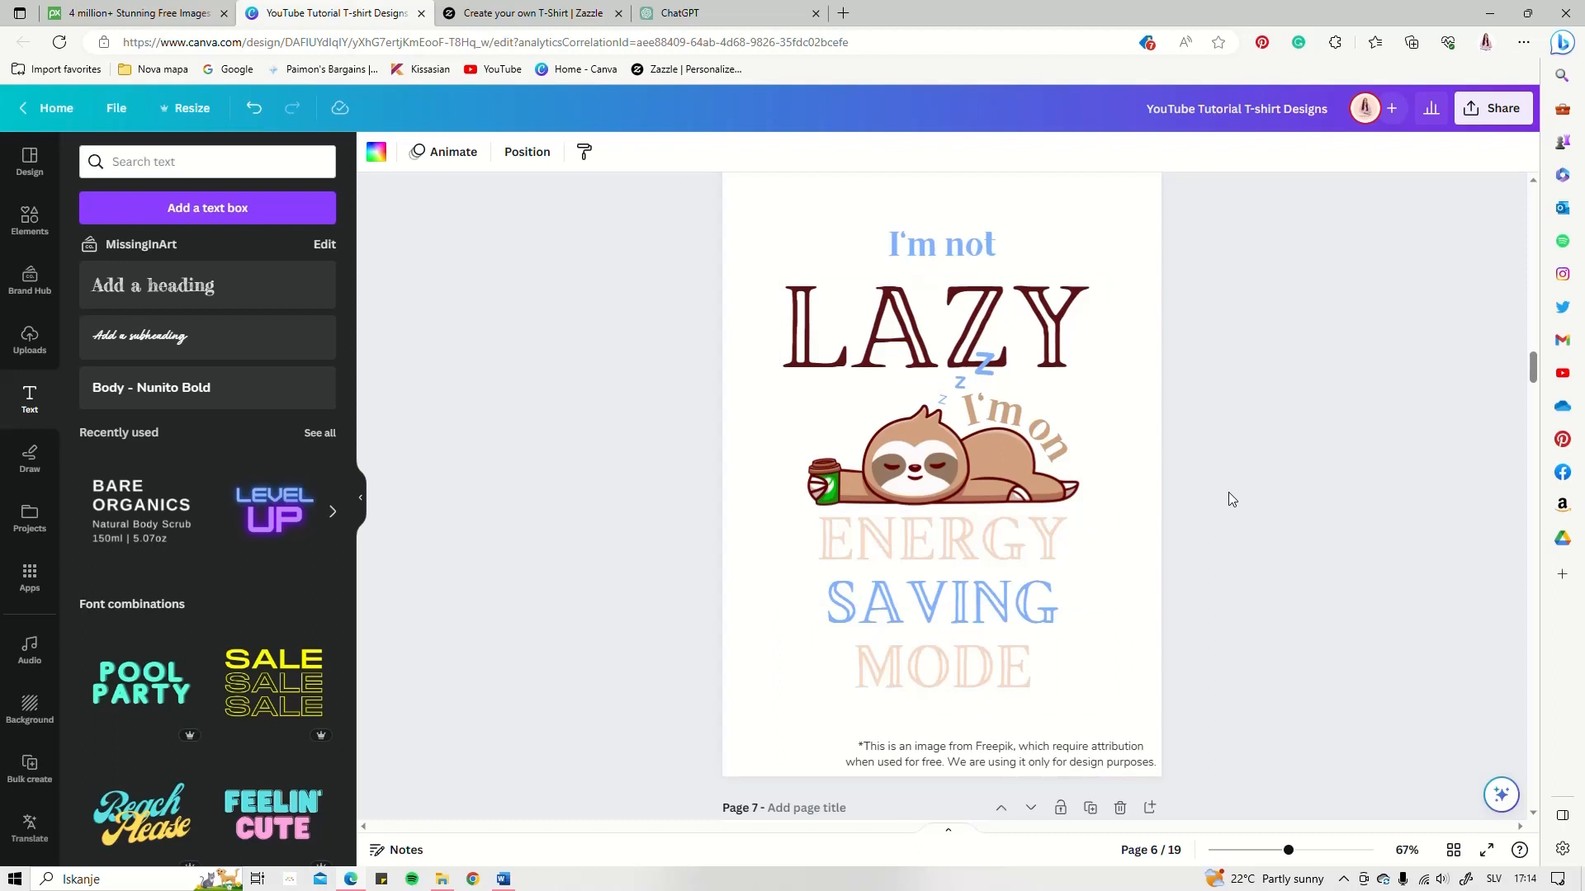
pyautogui.scroll(2, 1228, 492)
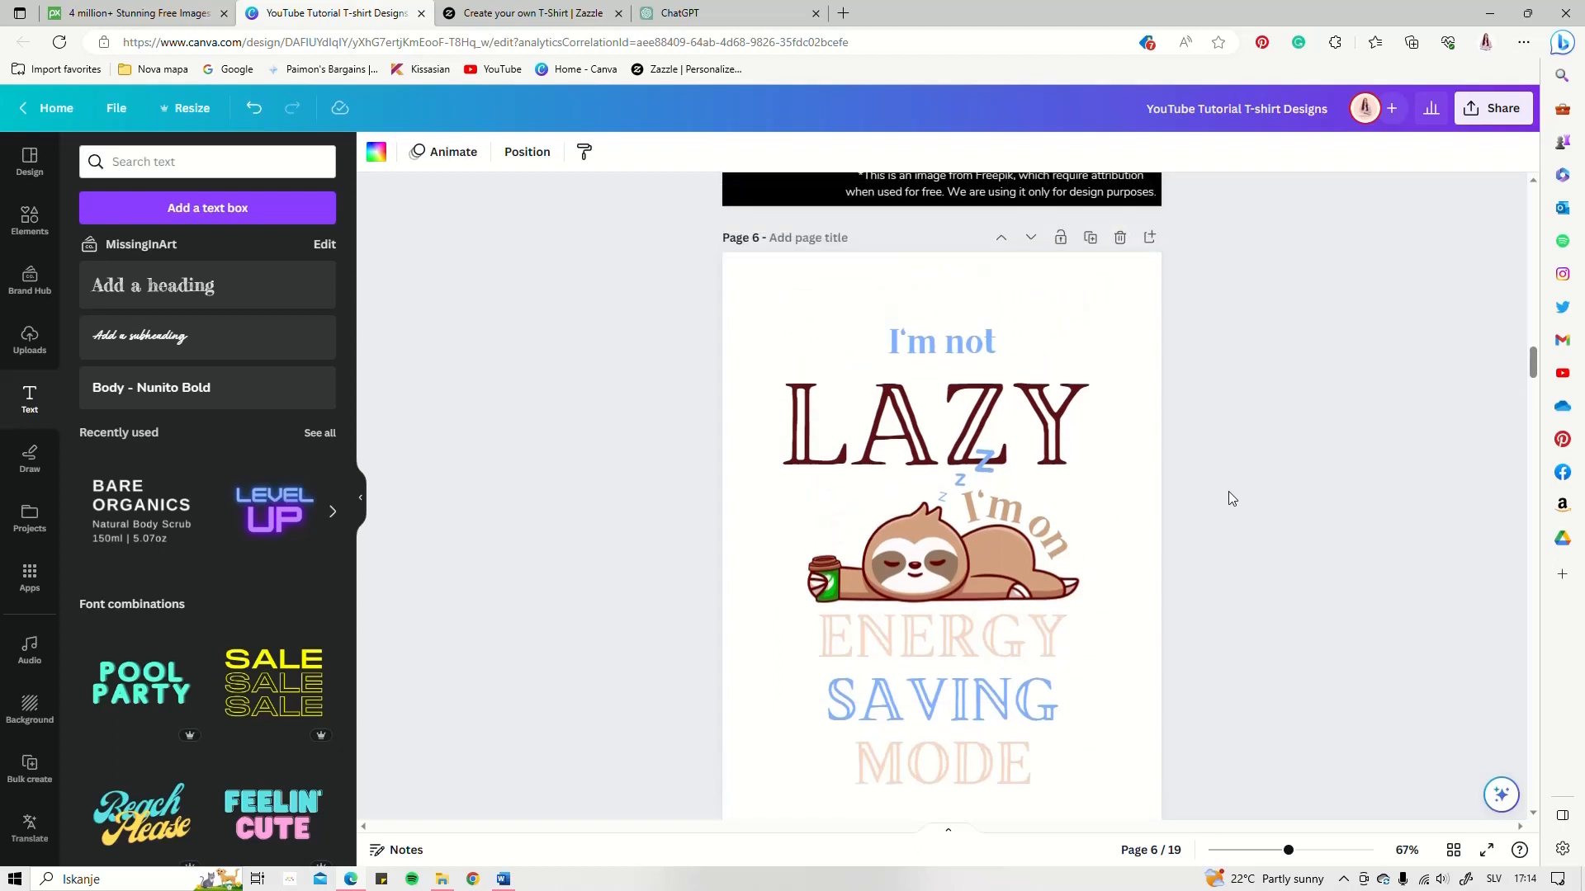
pyautogui.scroll(2, 1228, 500)
pyautogui.scroll(-4, 1228, 499)
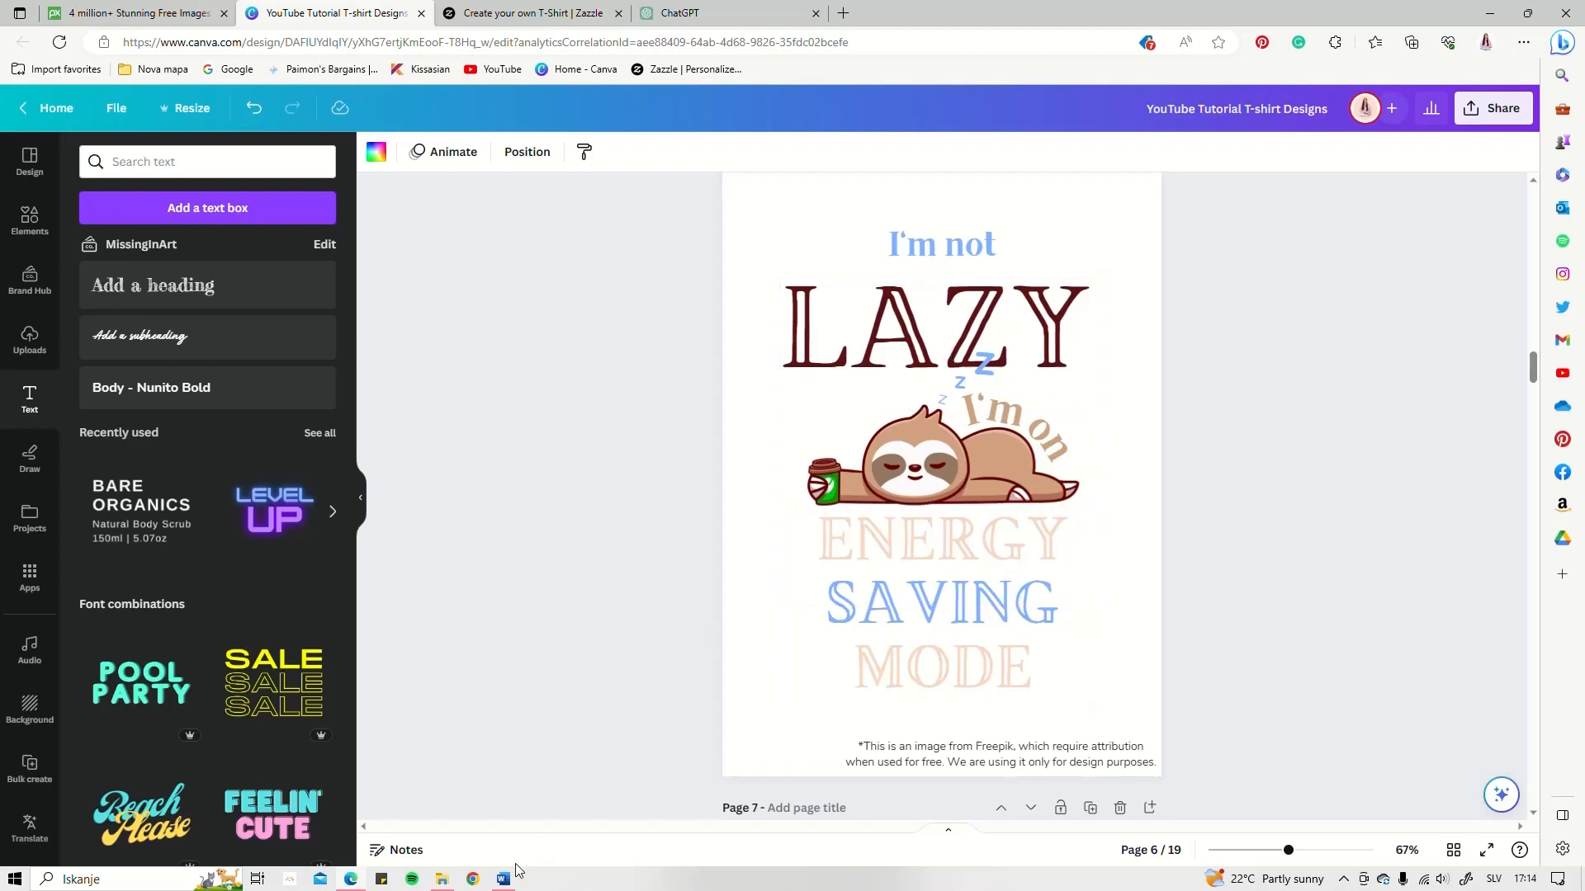
# - Open the source sloth image 16953057_3800_4_02 from the images folder, view it, and put the image and folder windows away
pyautogui.click(444, 881)
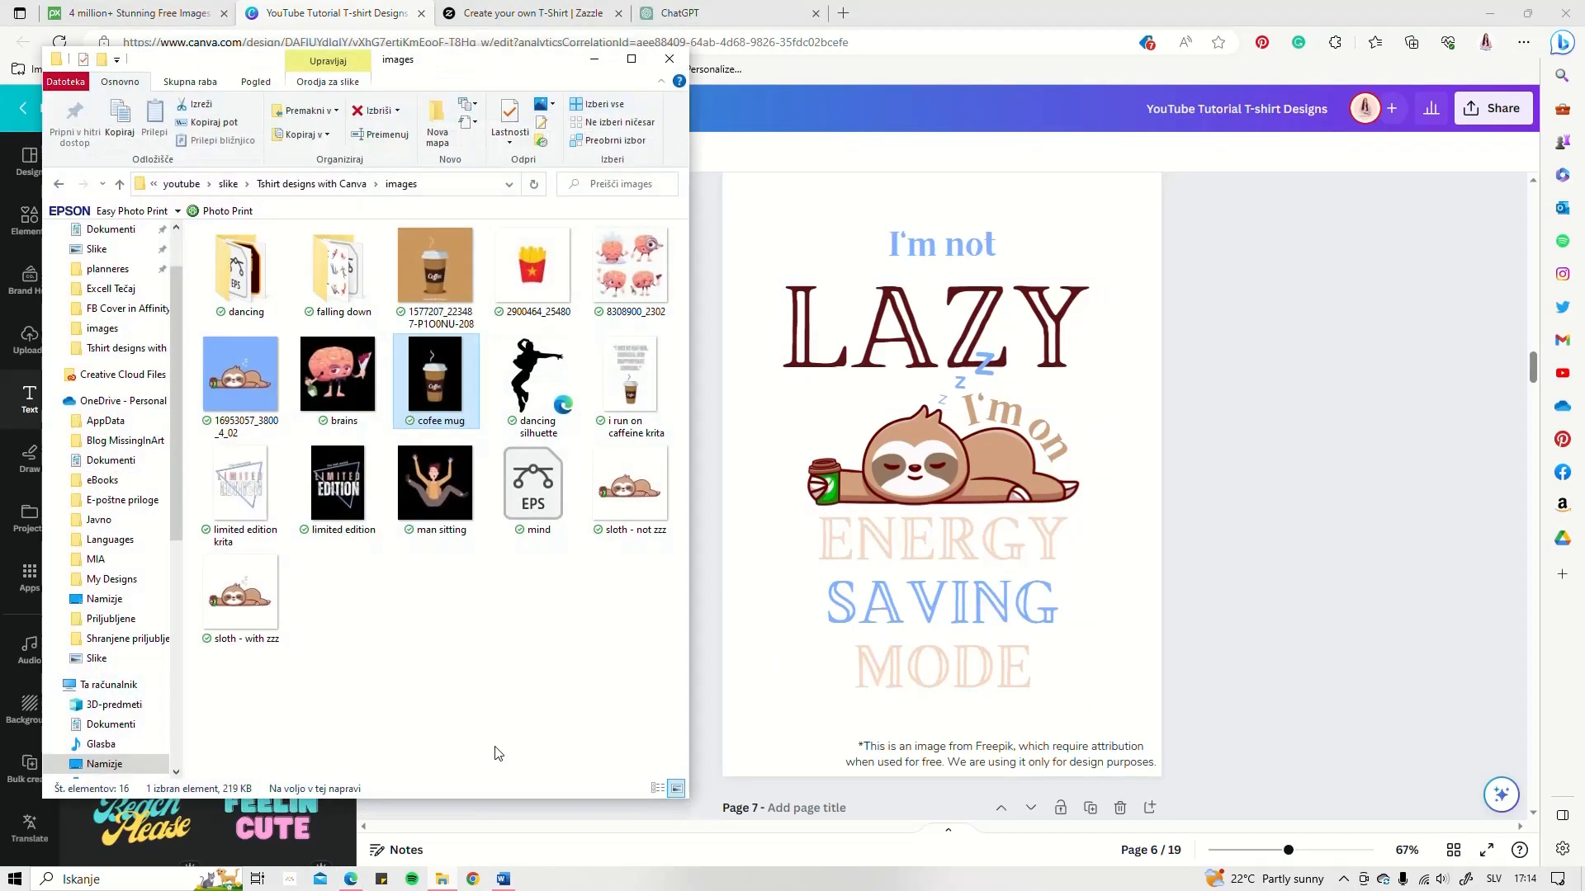
pyautogui.doubleClick(237, 385)
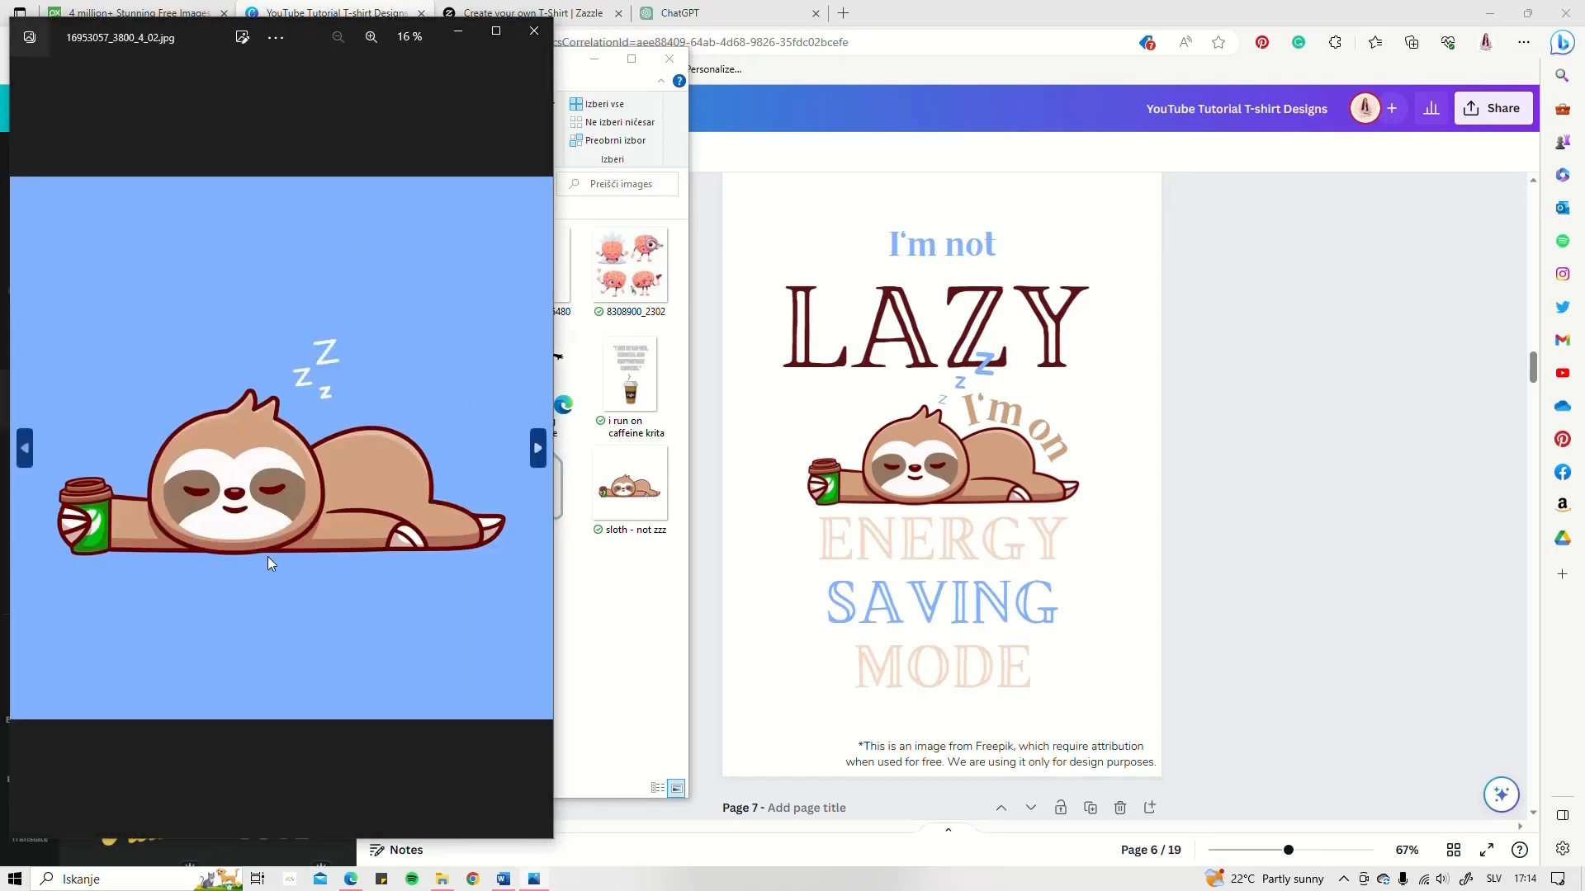
pyautogui.click(534, 39)
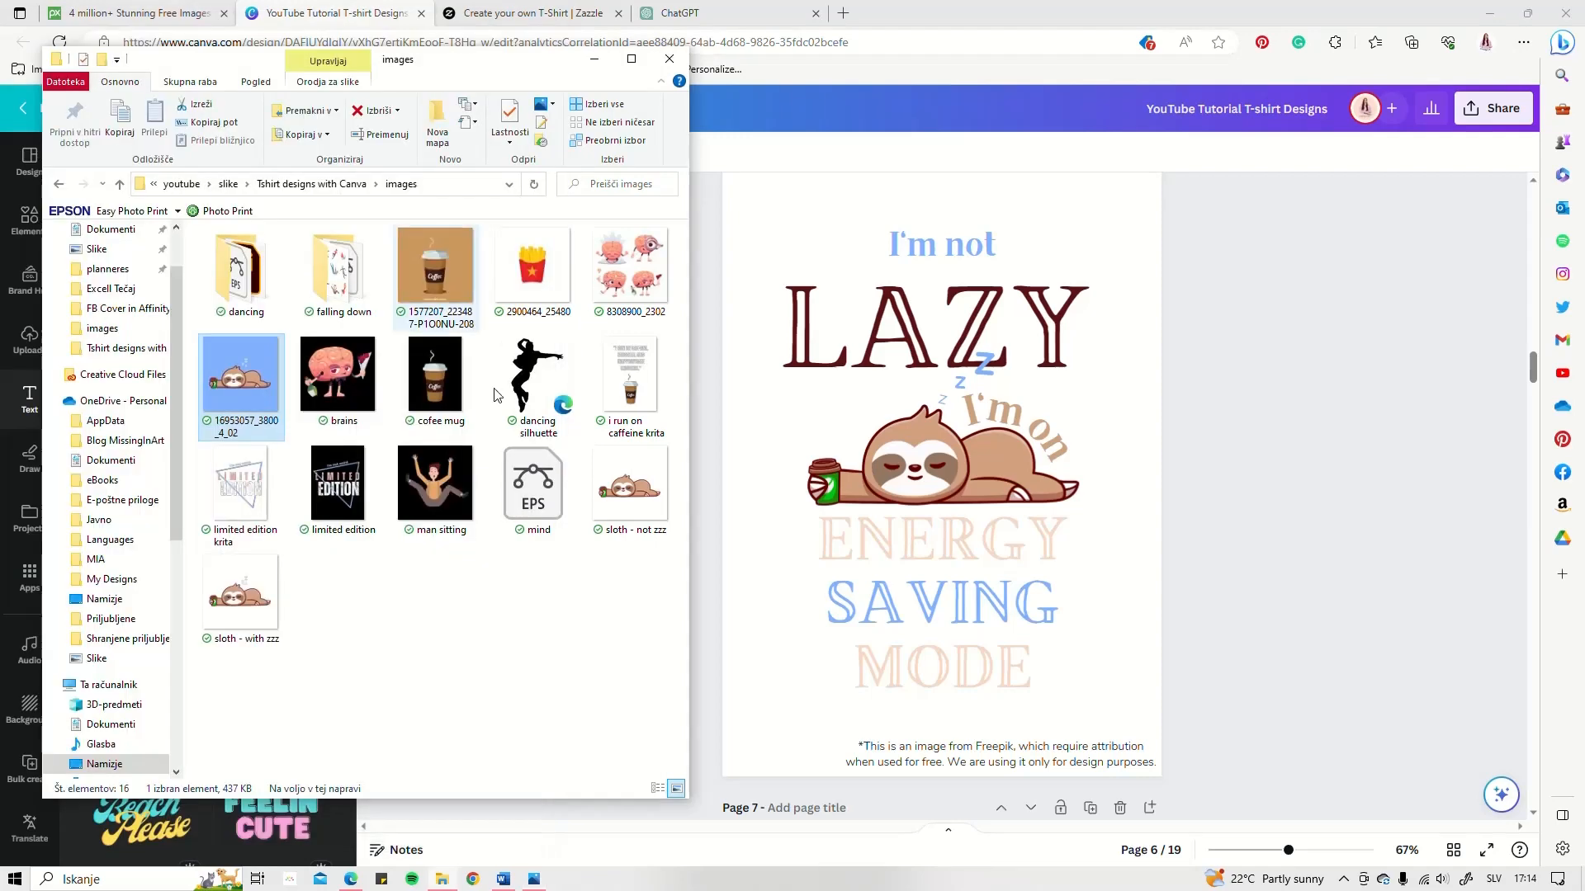
pyautogui.click(595, 61)
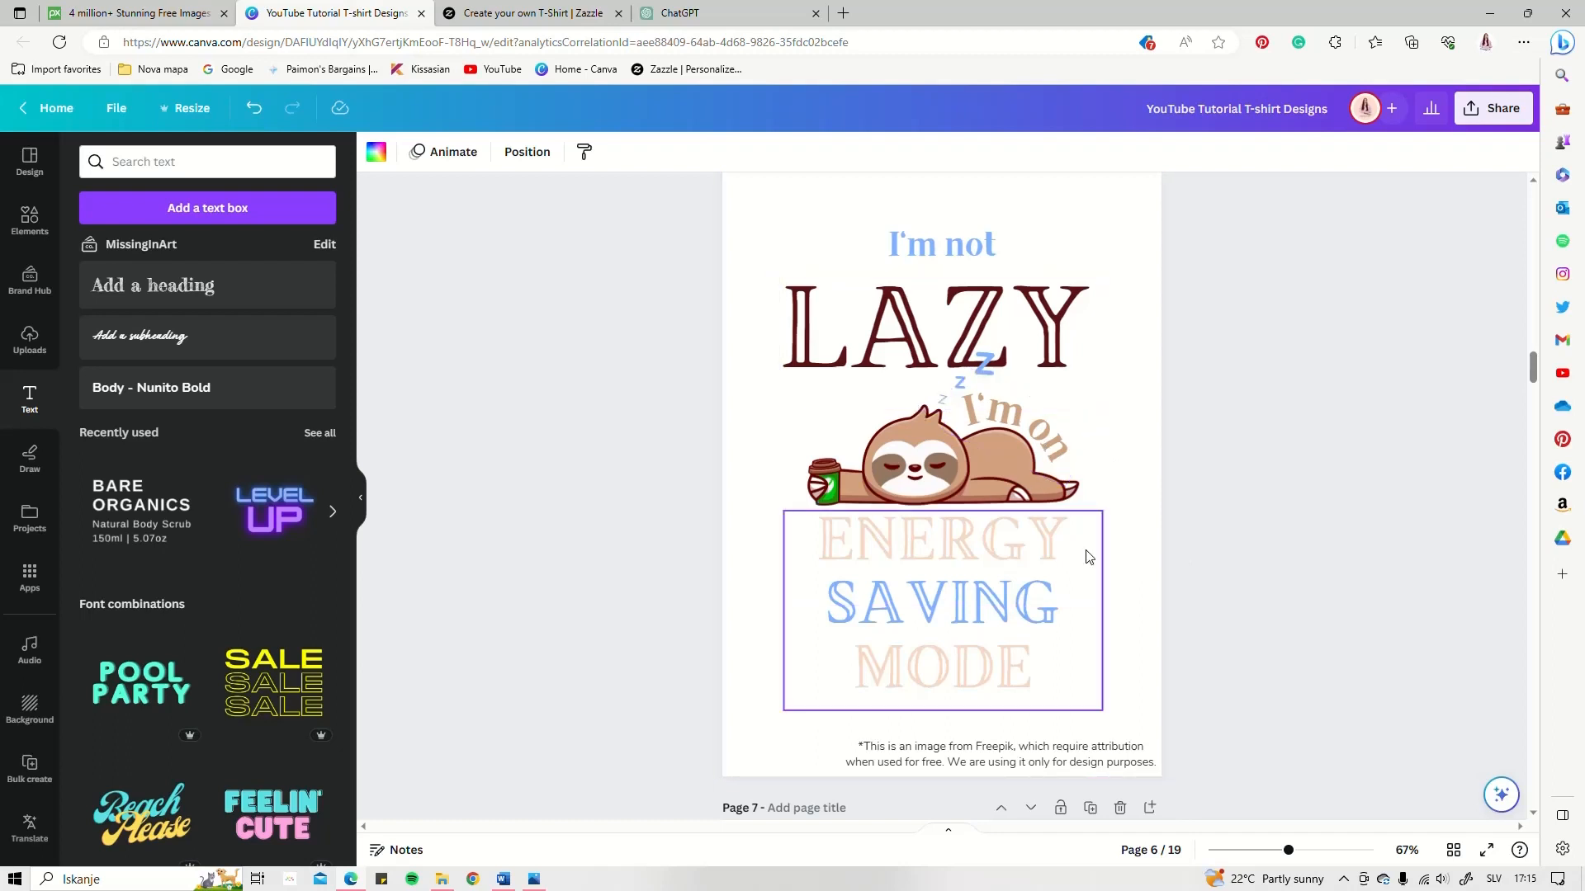
# - Examine the finished designs on pages 5 to 12, comparing the sloth, coffee cup and "Limited Edition" versions on dark and white backgrounds
pyautogui.scroll(2, 1088, 557)
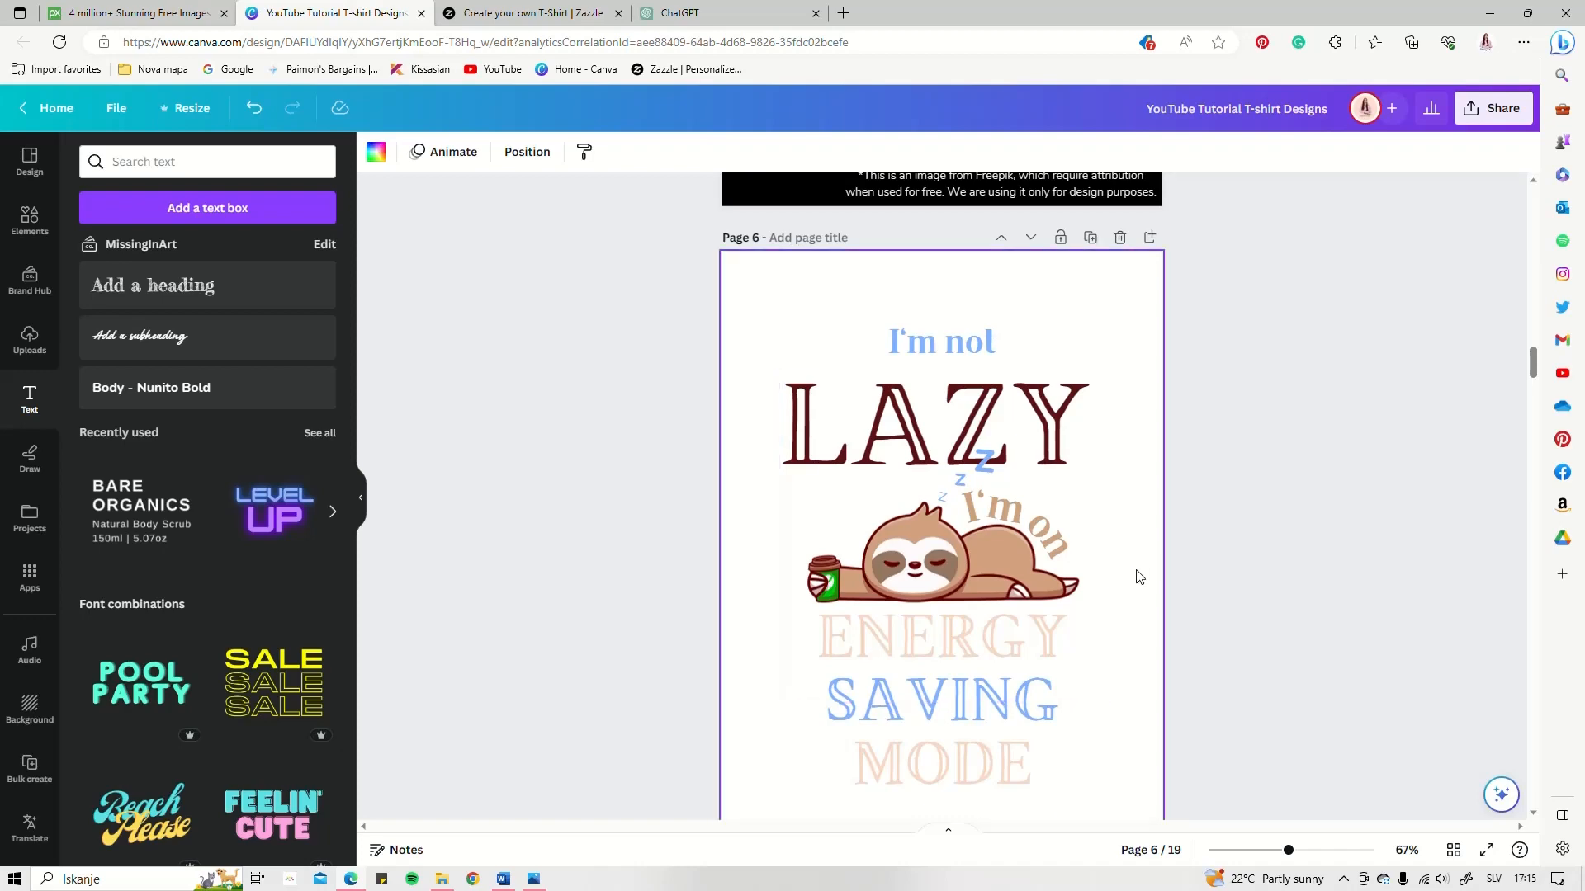
pyautogui.scroll(5, 1128, 577)
pyautogui.scroll(-15, 1126, 578)
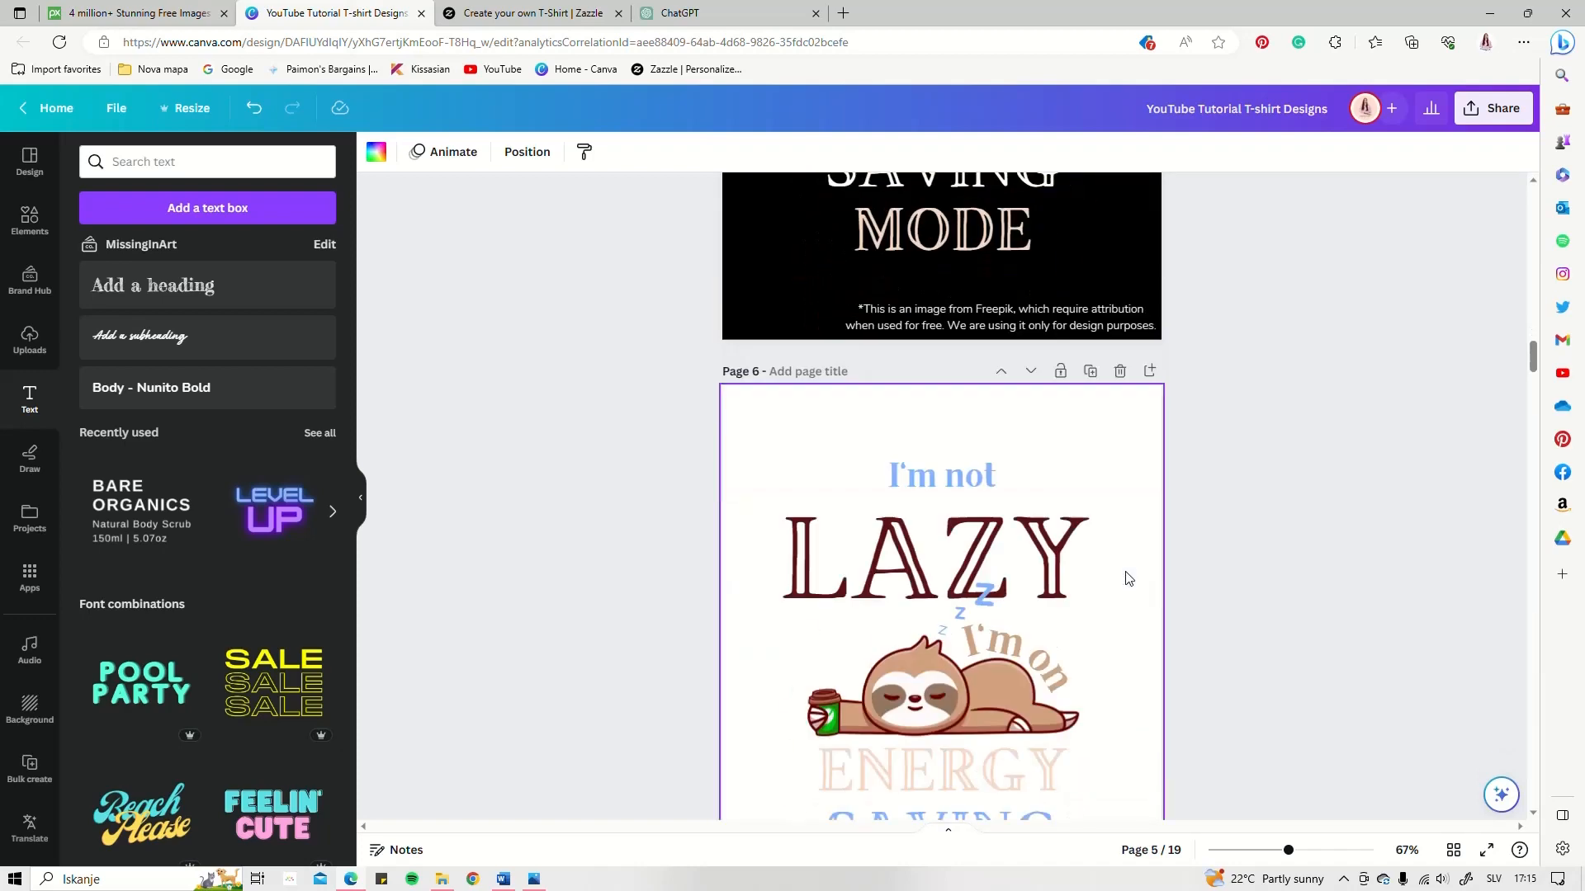
pyautogui.scroll(-18, 1124, 577)
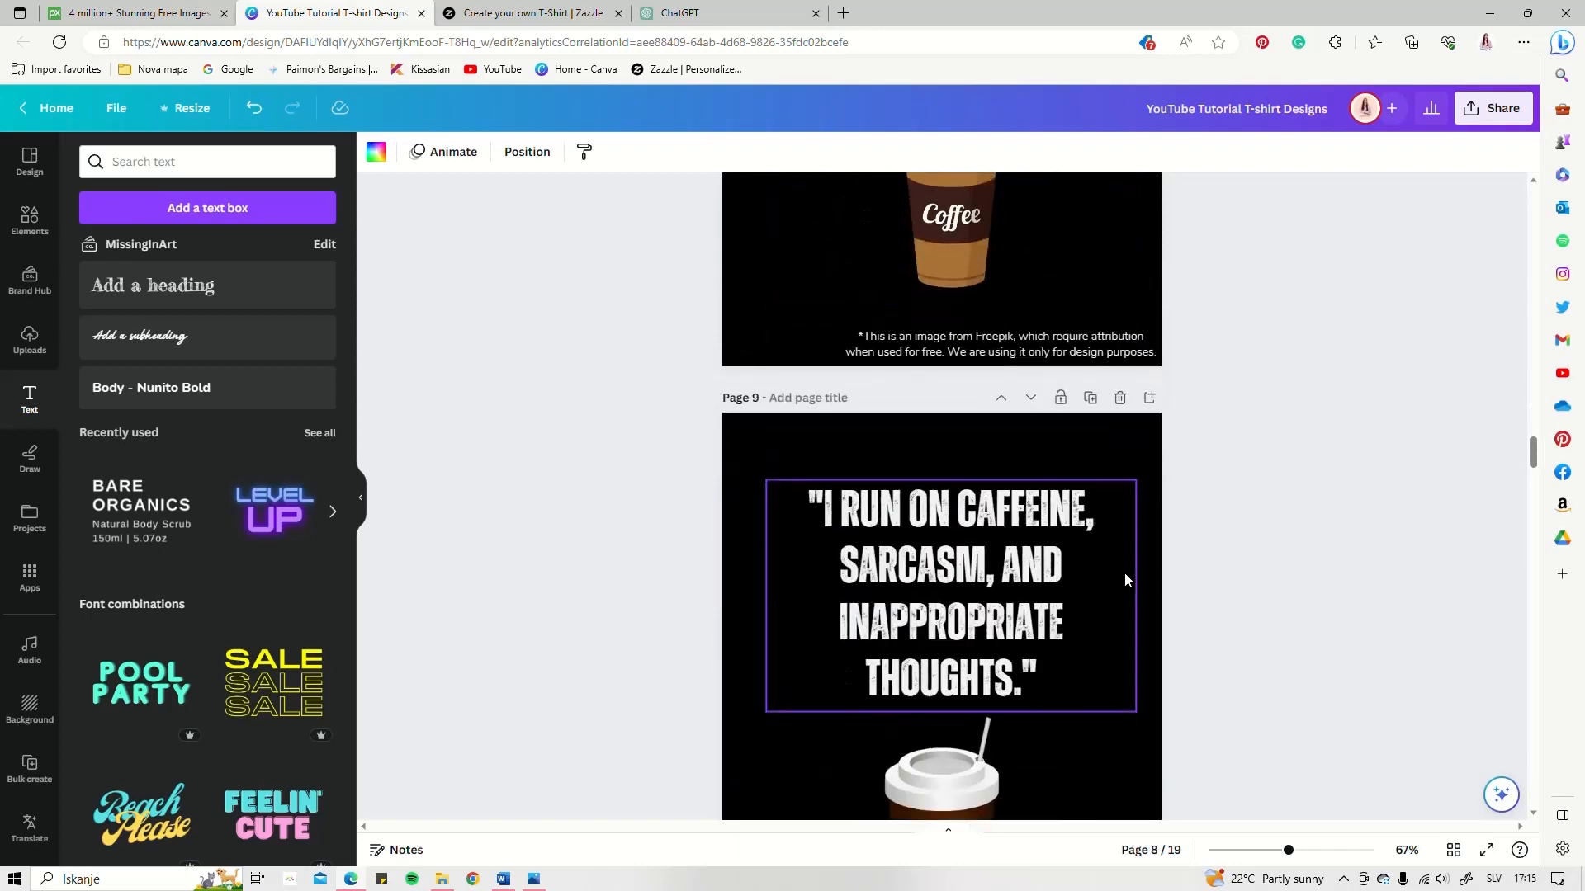
pyautogui.scroll(-9, 1124, 580)
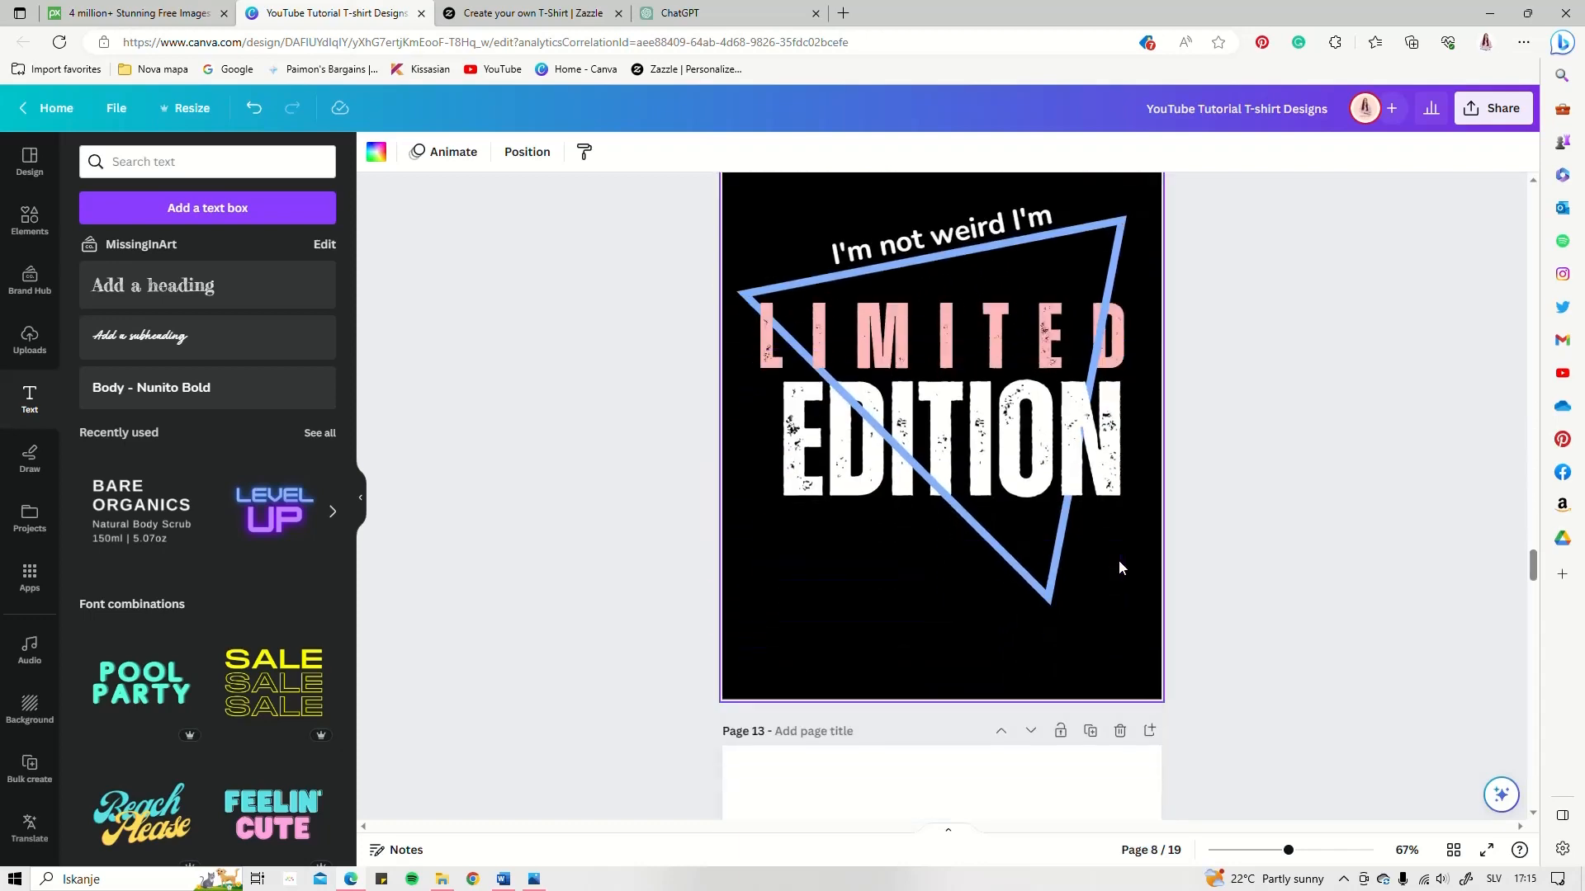
pyautogui.scroll(1, 923, 387)
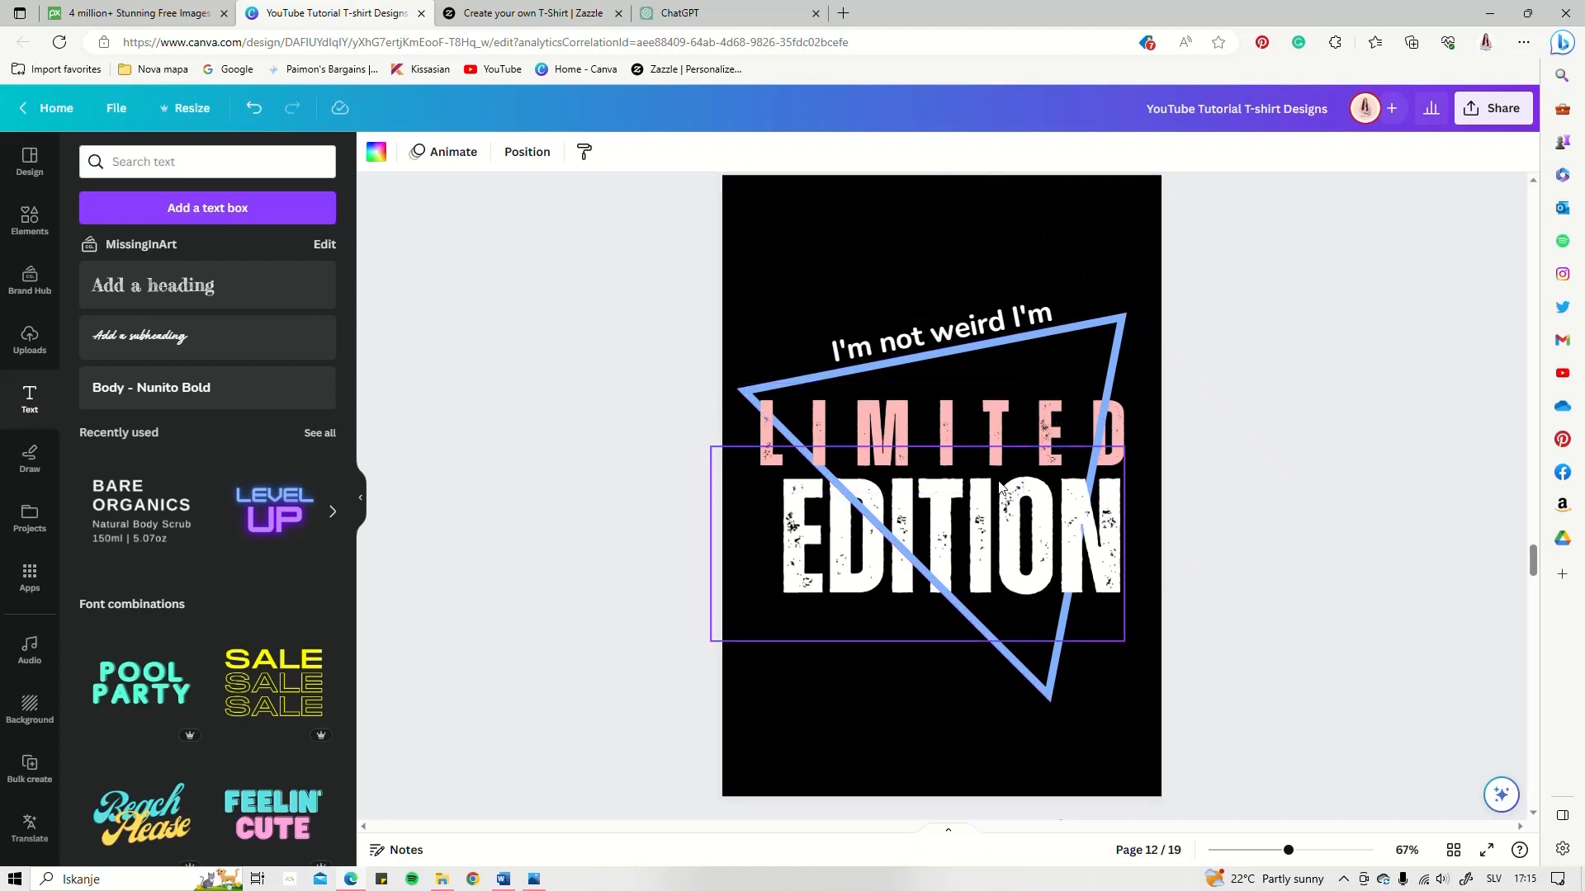
pyautogui.scroll(20, 1098, 701)
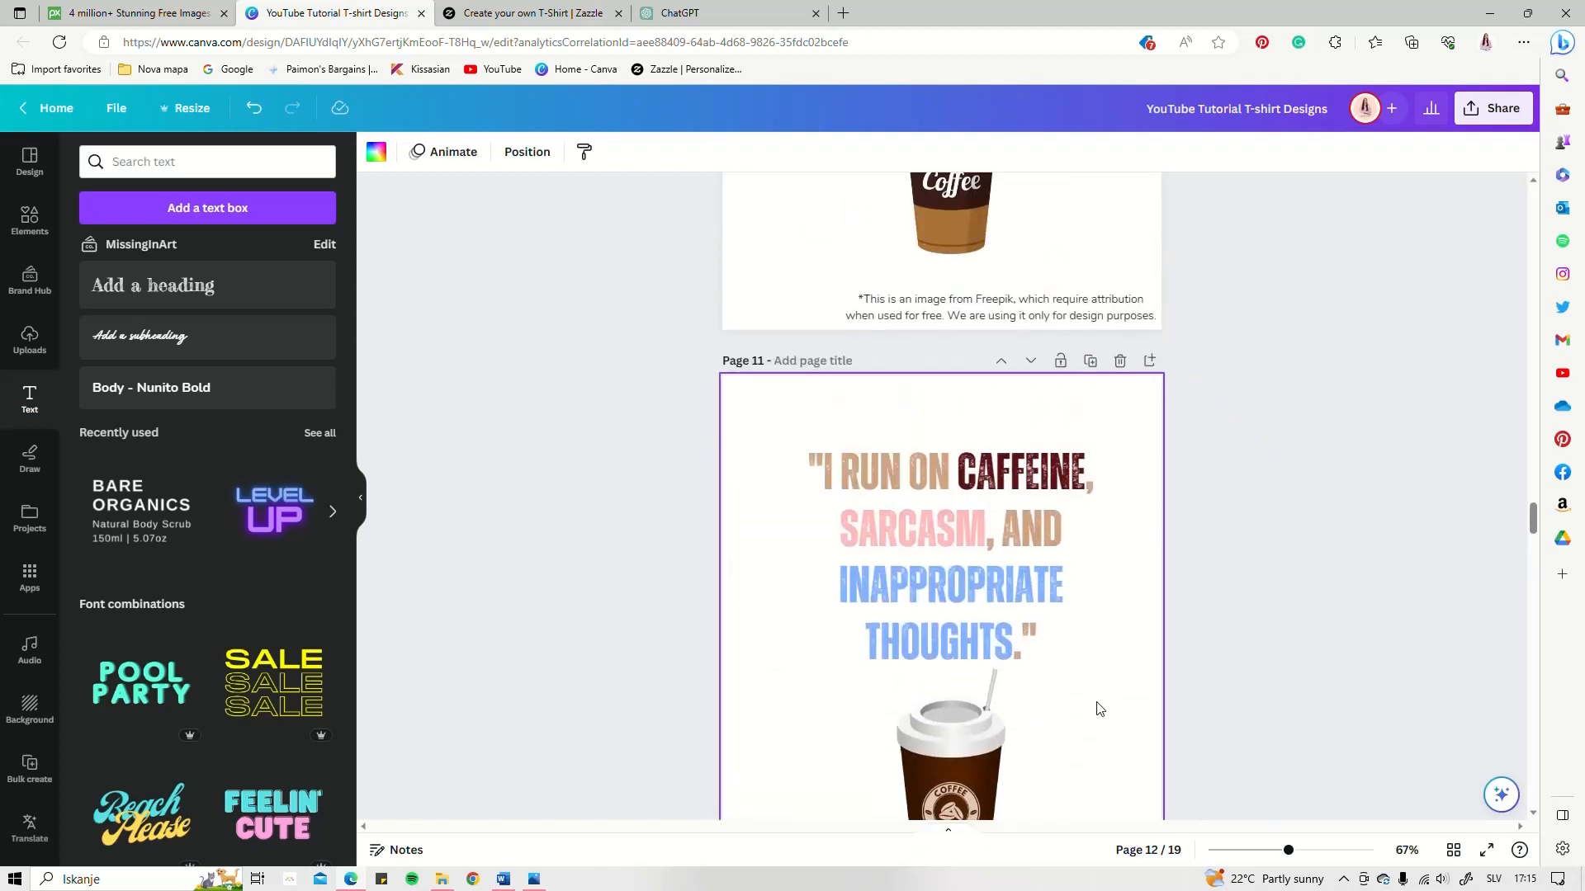
pyautogui.scroll(3, 1070, 676)
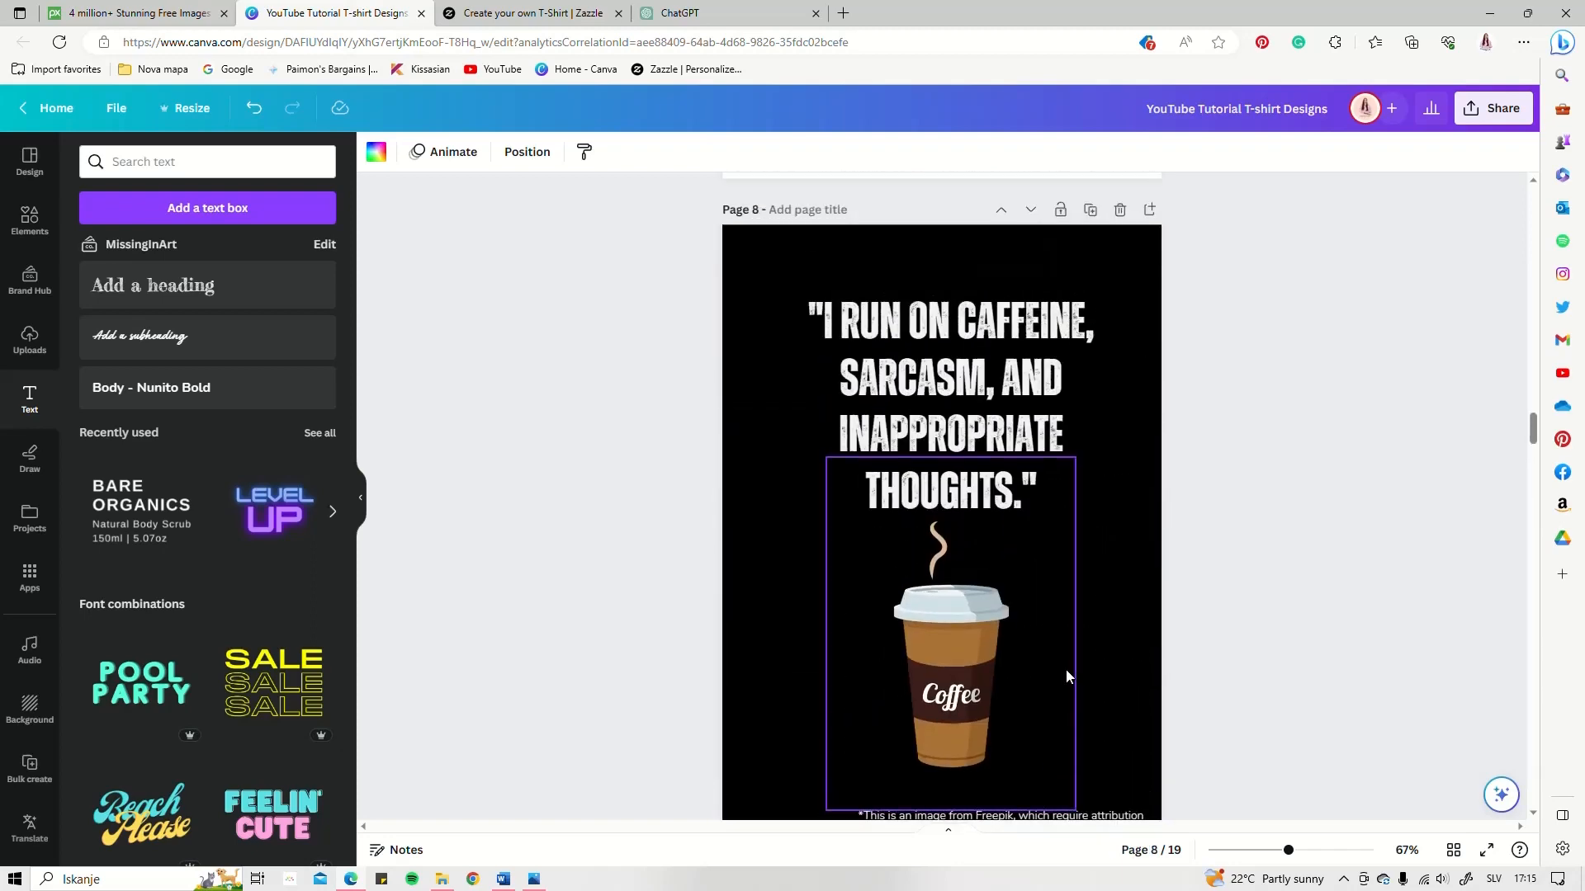
pyautogui.scroll(7, 1111, 522)
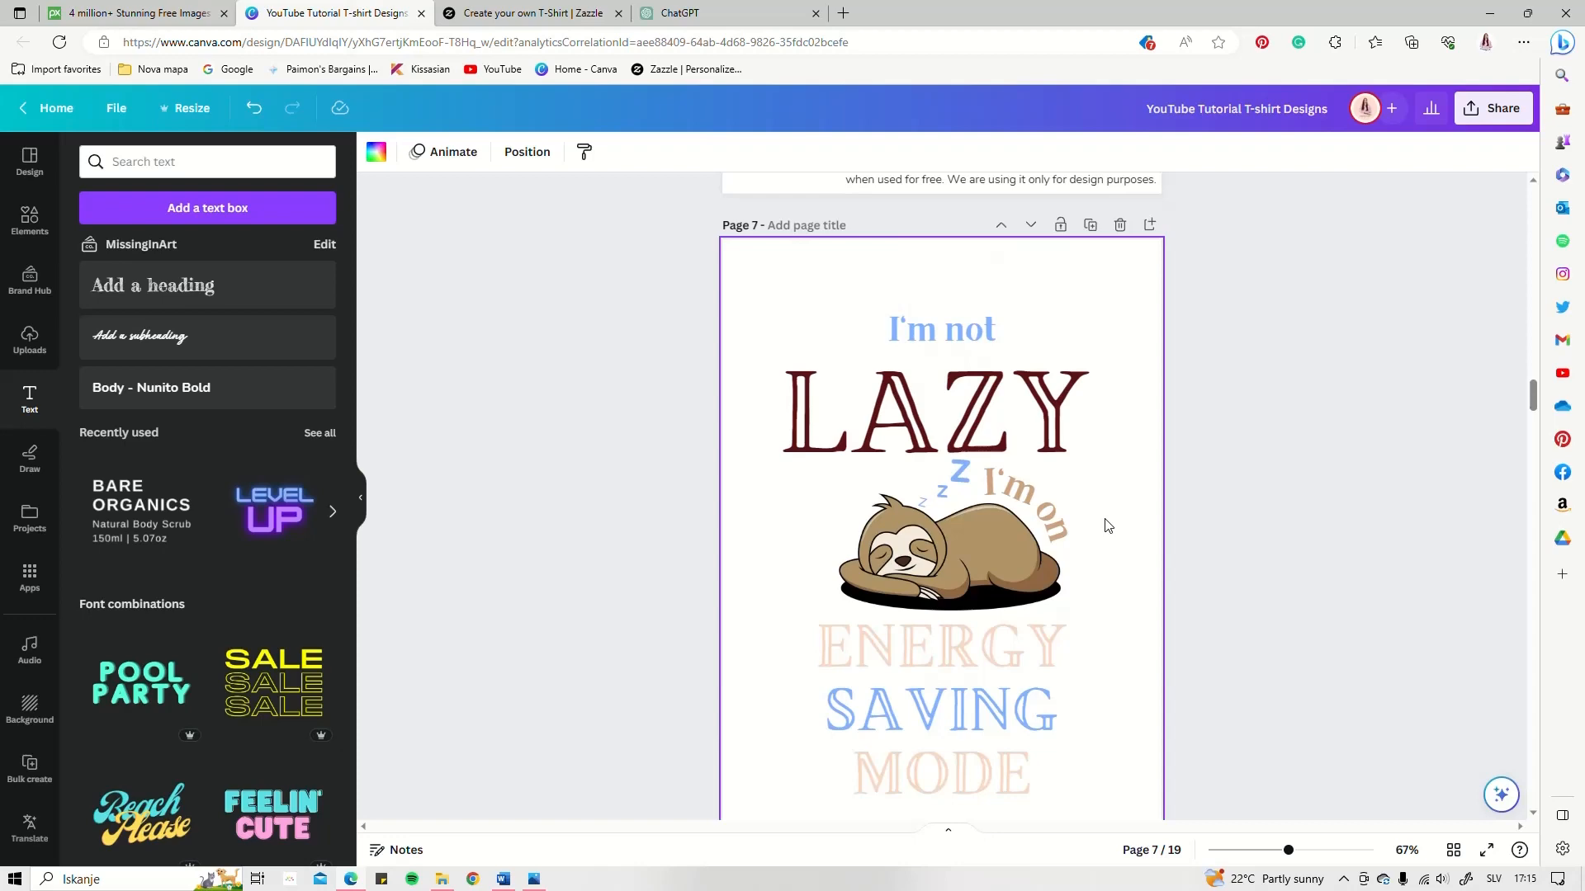
pyautogui.scroll(2, 1107, 526)
pyautogui.scroll(-10, 1107, 525)
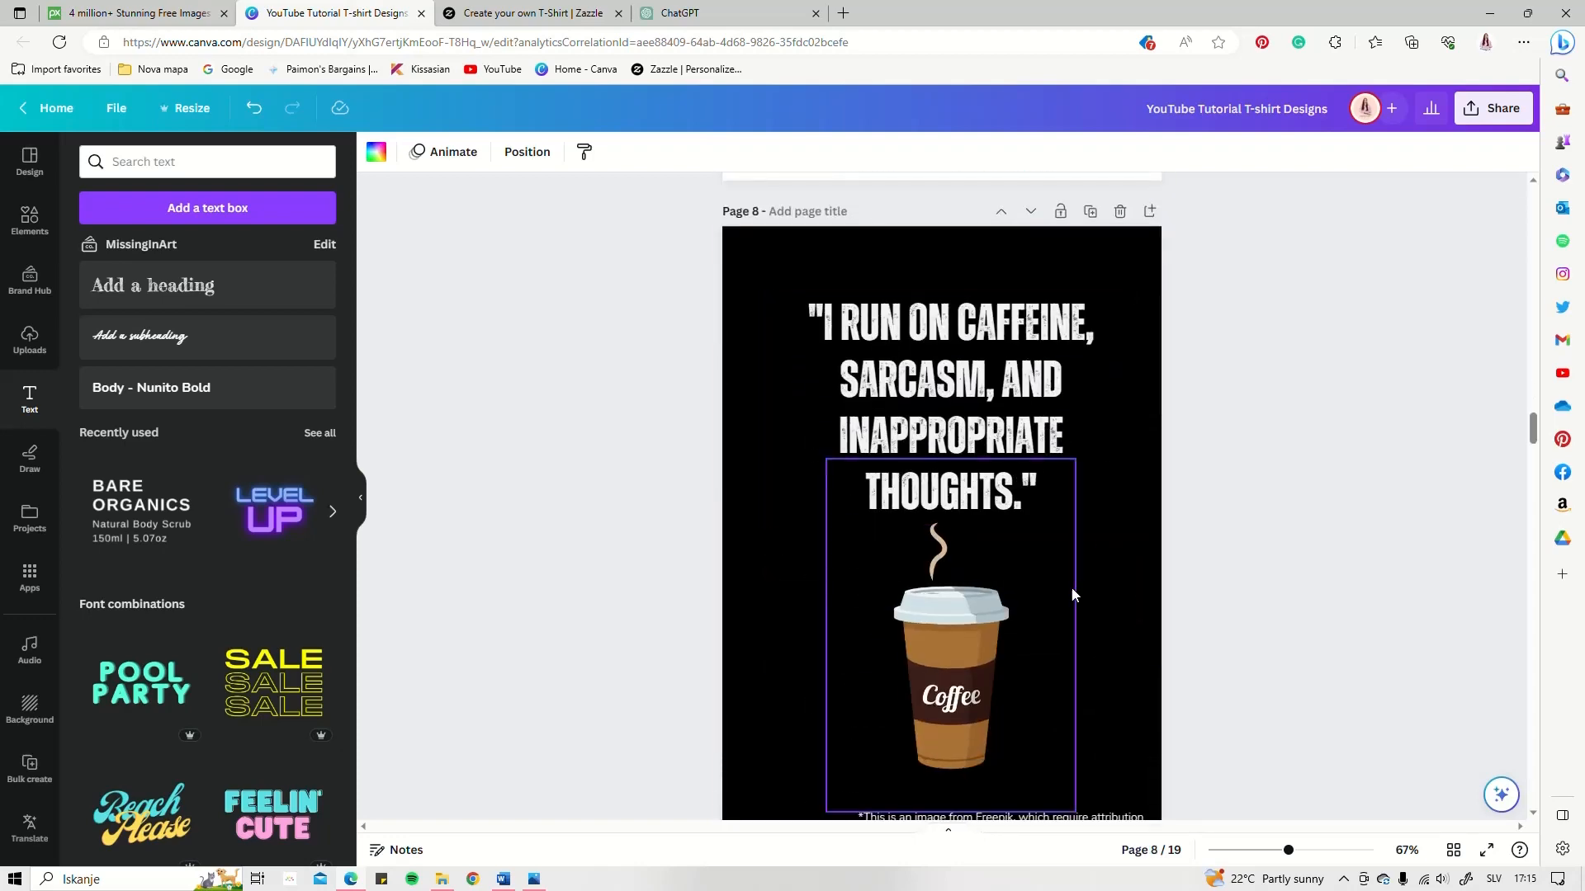
pyautogui.scroll(-1, 1101, 280)
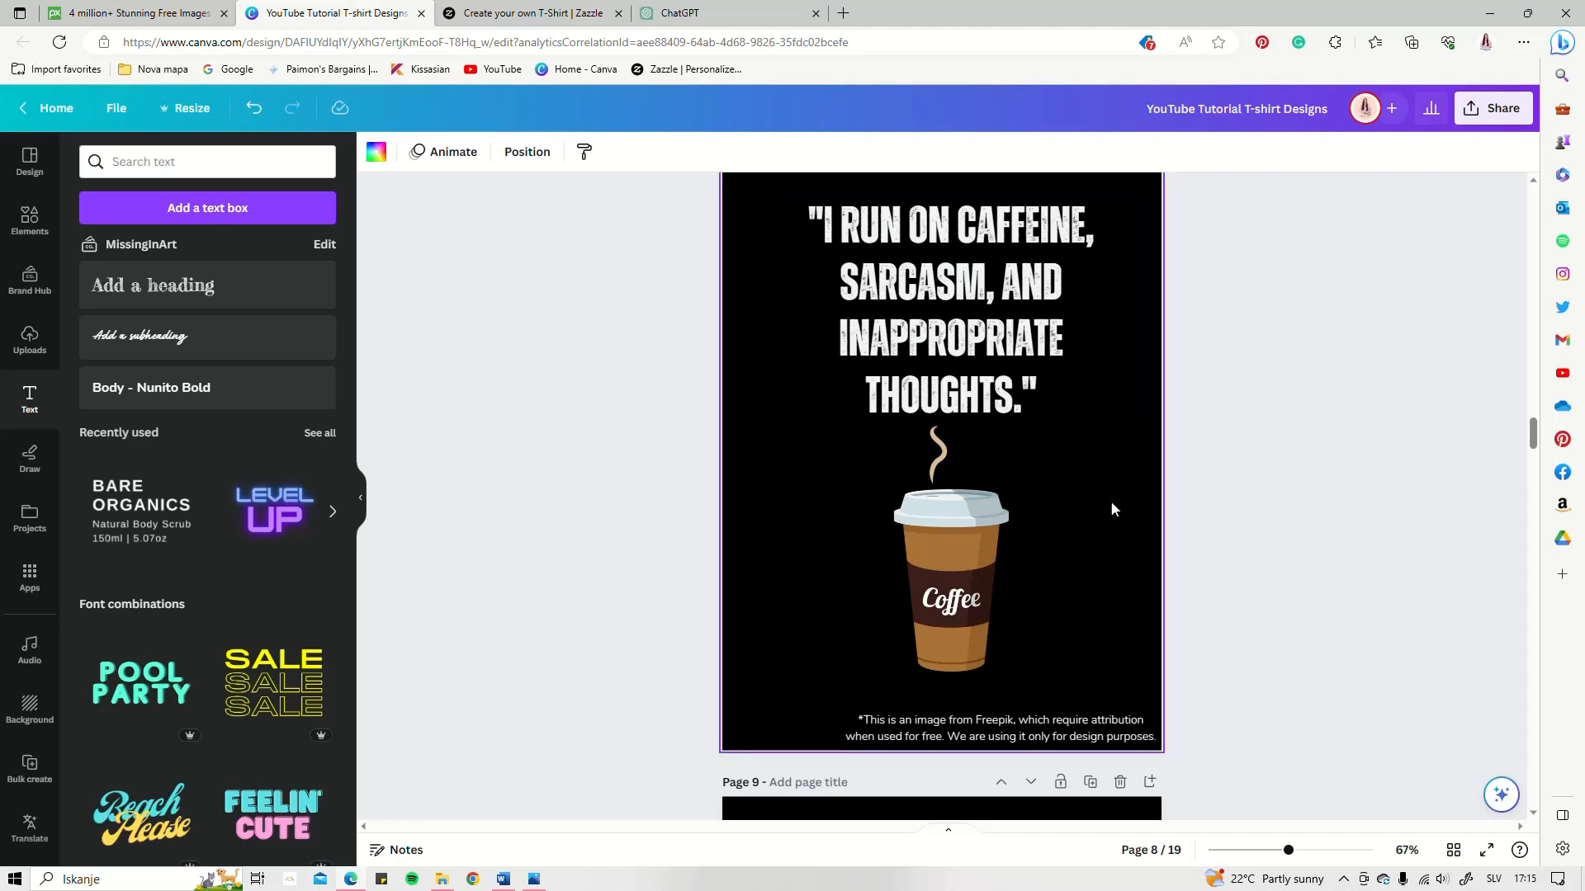
pyautogui.scroll(-2, 1072, 611)
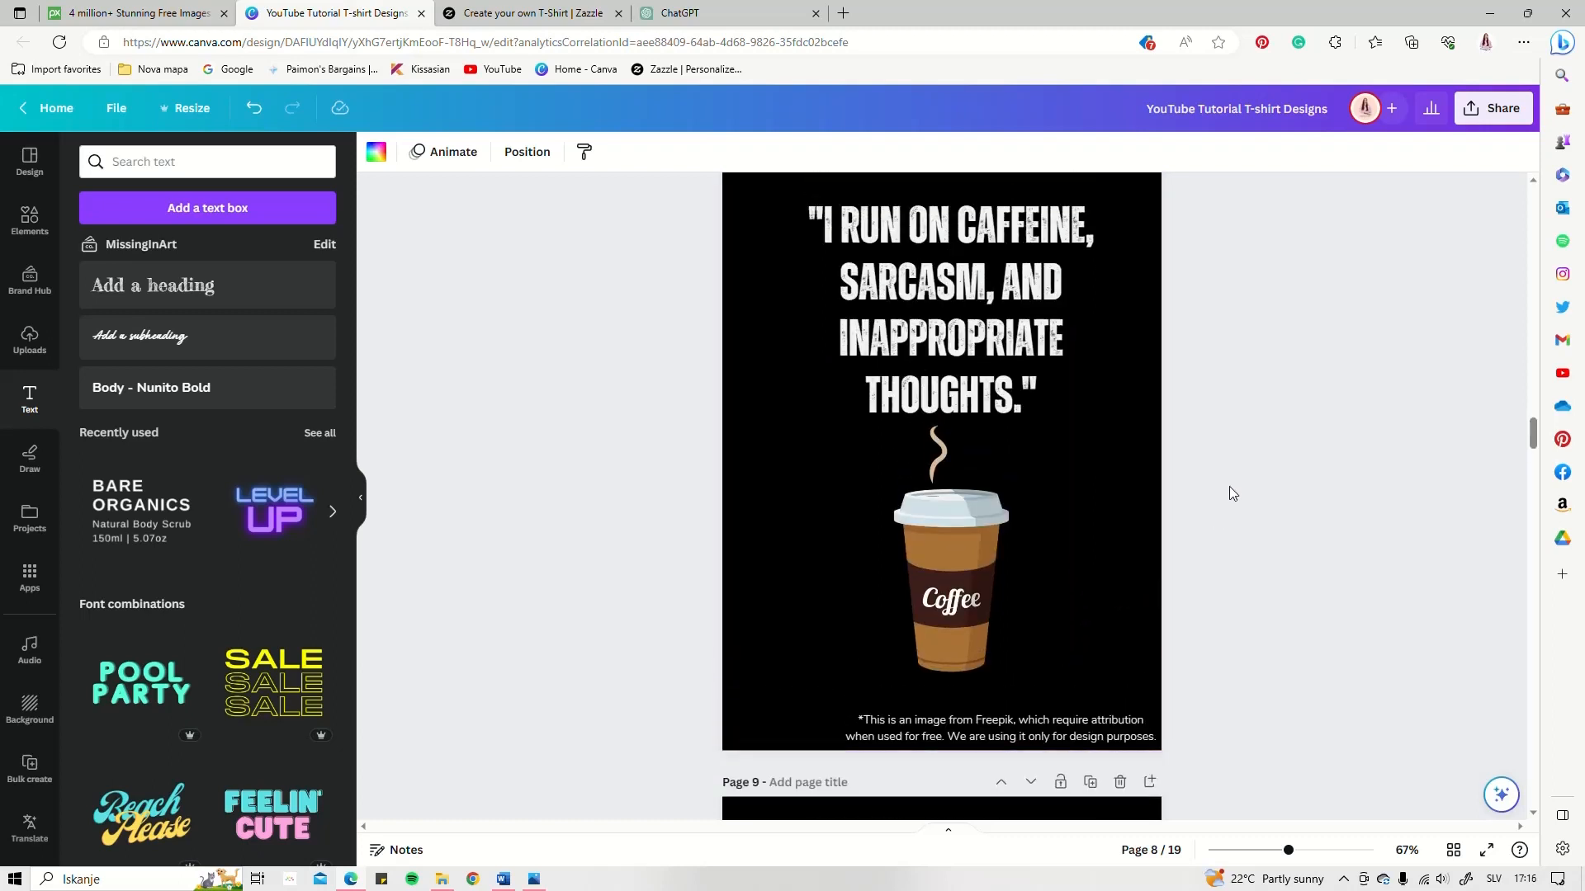
pyautogui.scroll(1, 1194, 497)
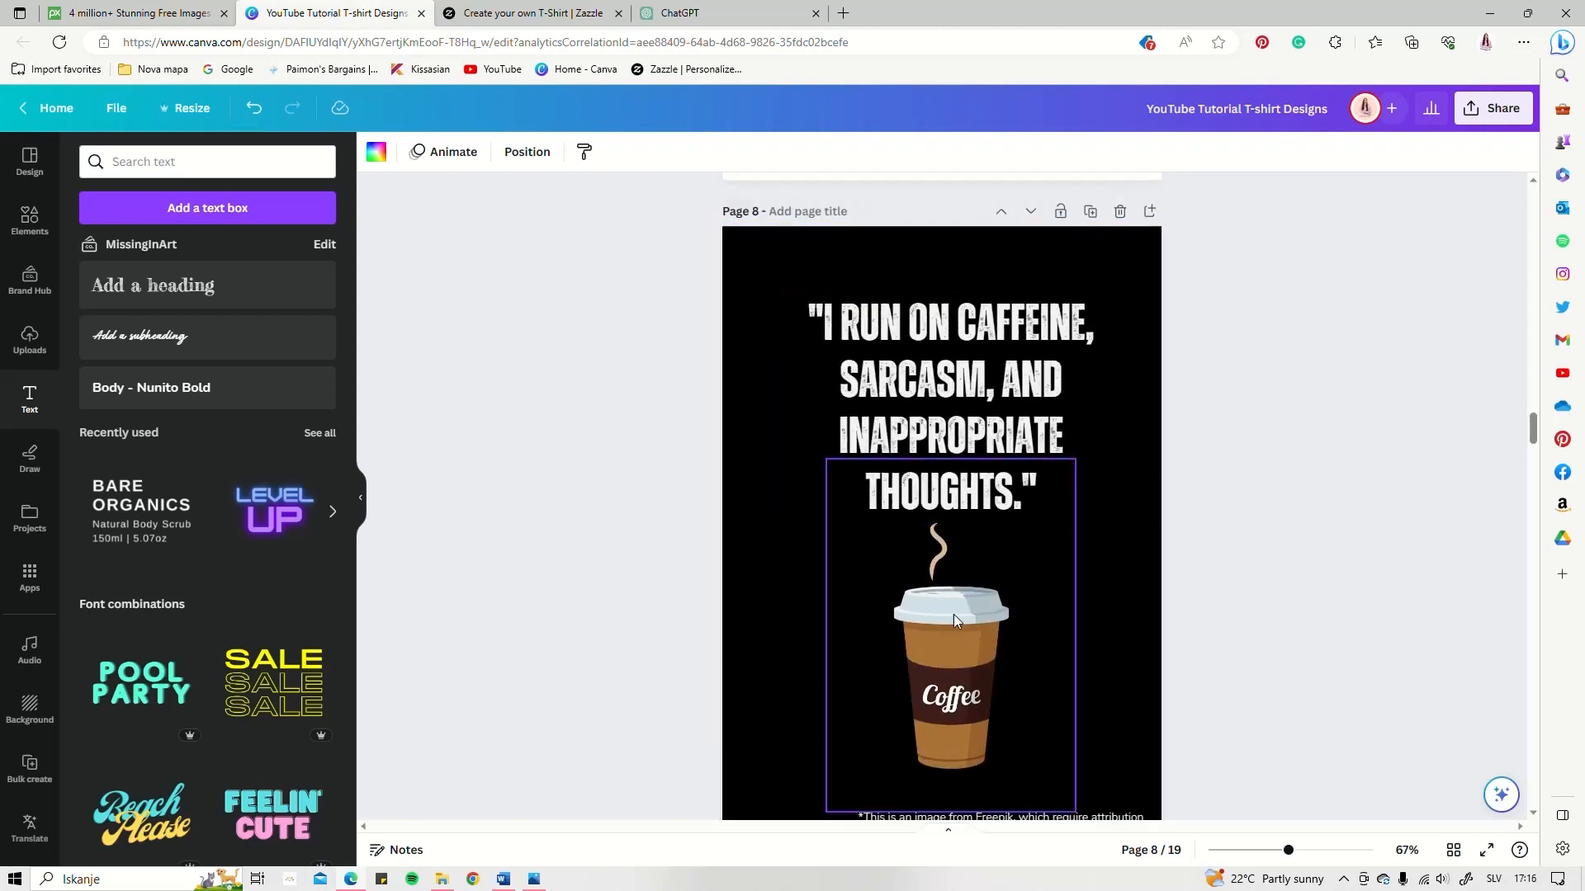
# - Switch to Zazzle, start customizing the black women's T-shirt, and place the black-background "Limited Edition" image on its front
pyautogui.click(500, 13)
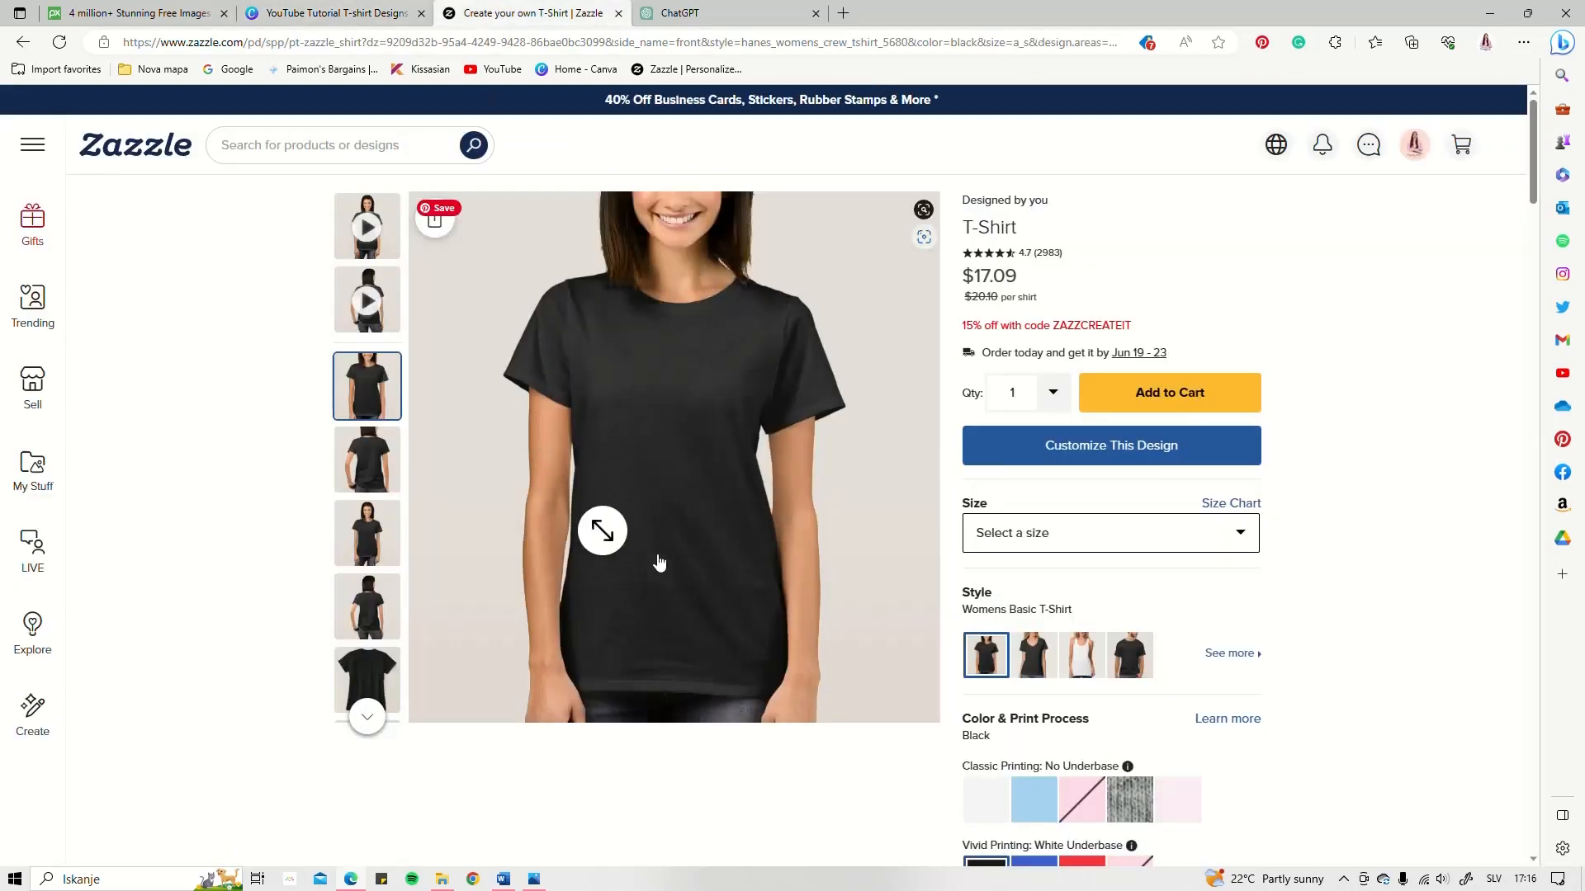
pyautogui.click(1094, 452)
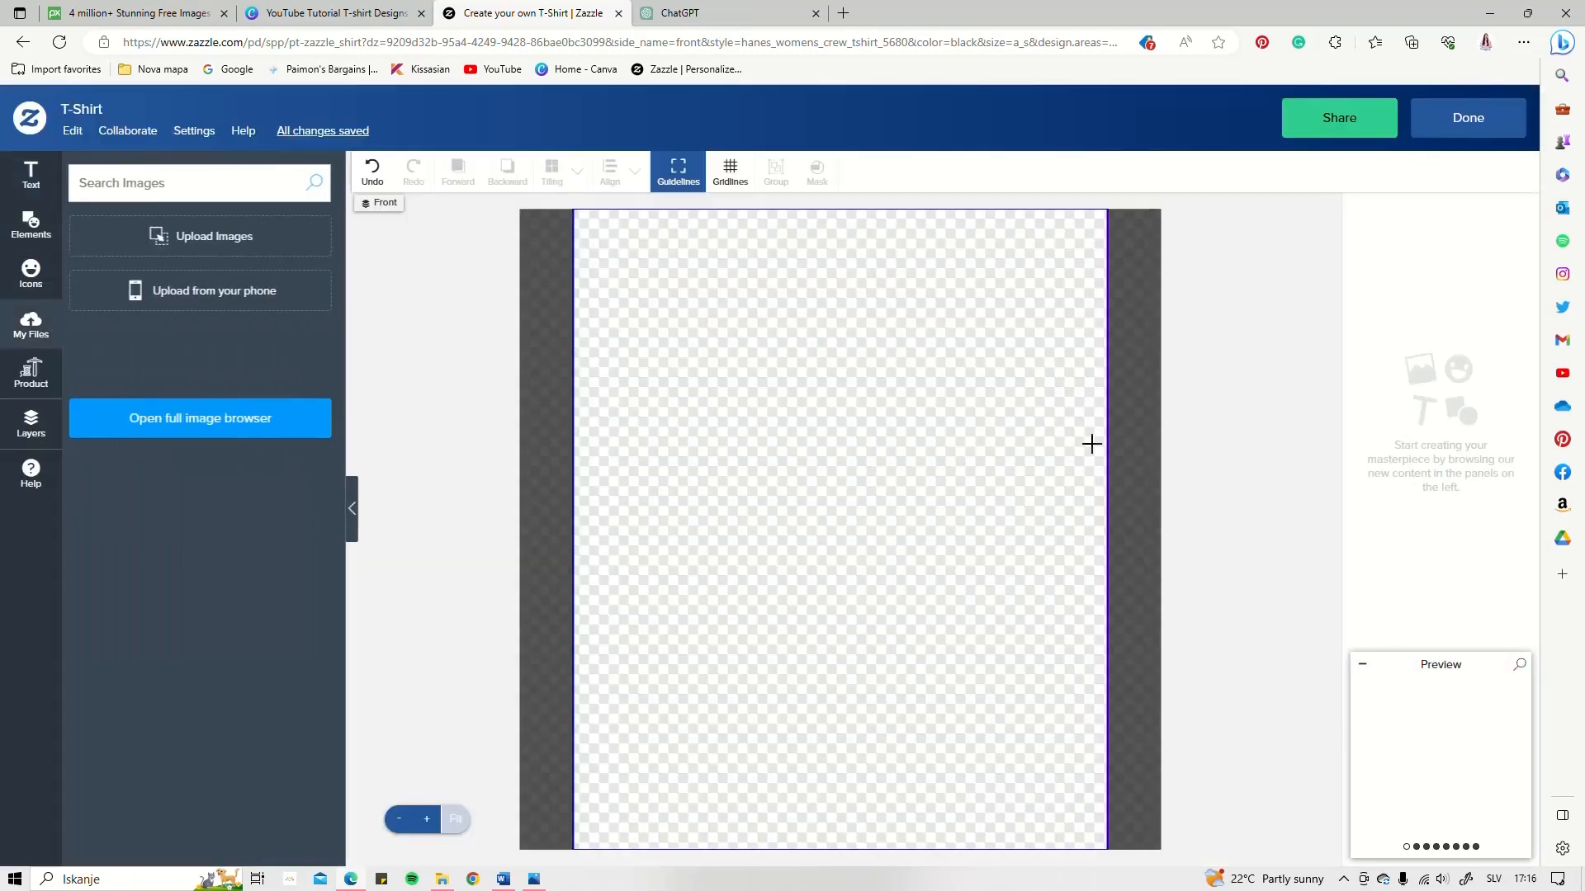
pyautogui.moveTo(115, 472); pyautogui.dragTo(658, 453)
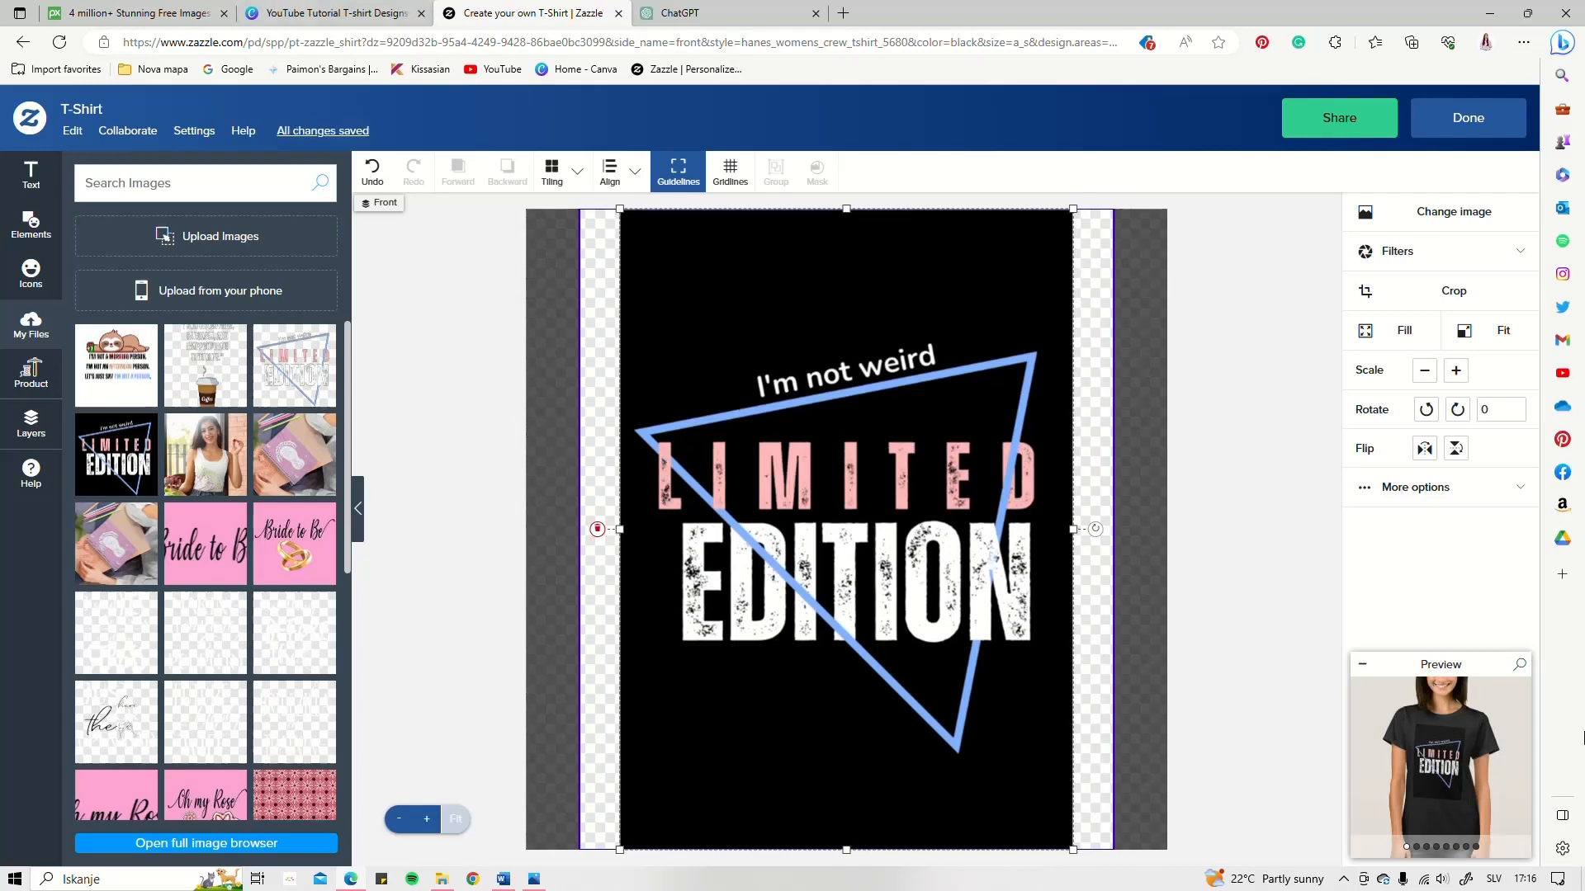
# - Inspect the enlarged T-shirt preview and the image's options for removing white from the background
pyautogui.click(1455, 763)
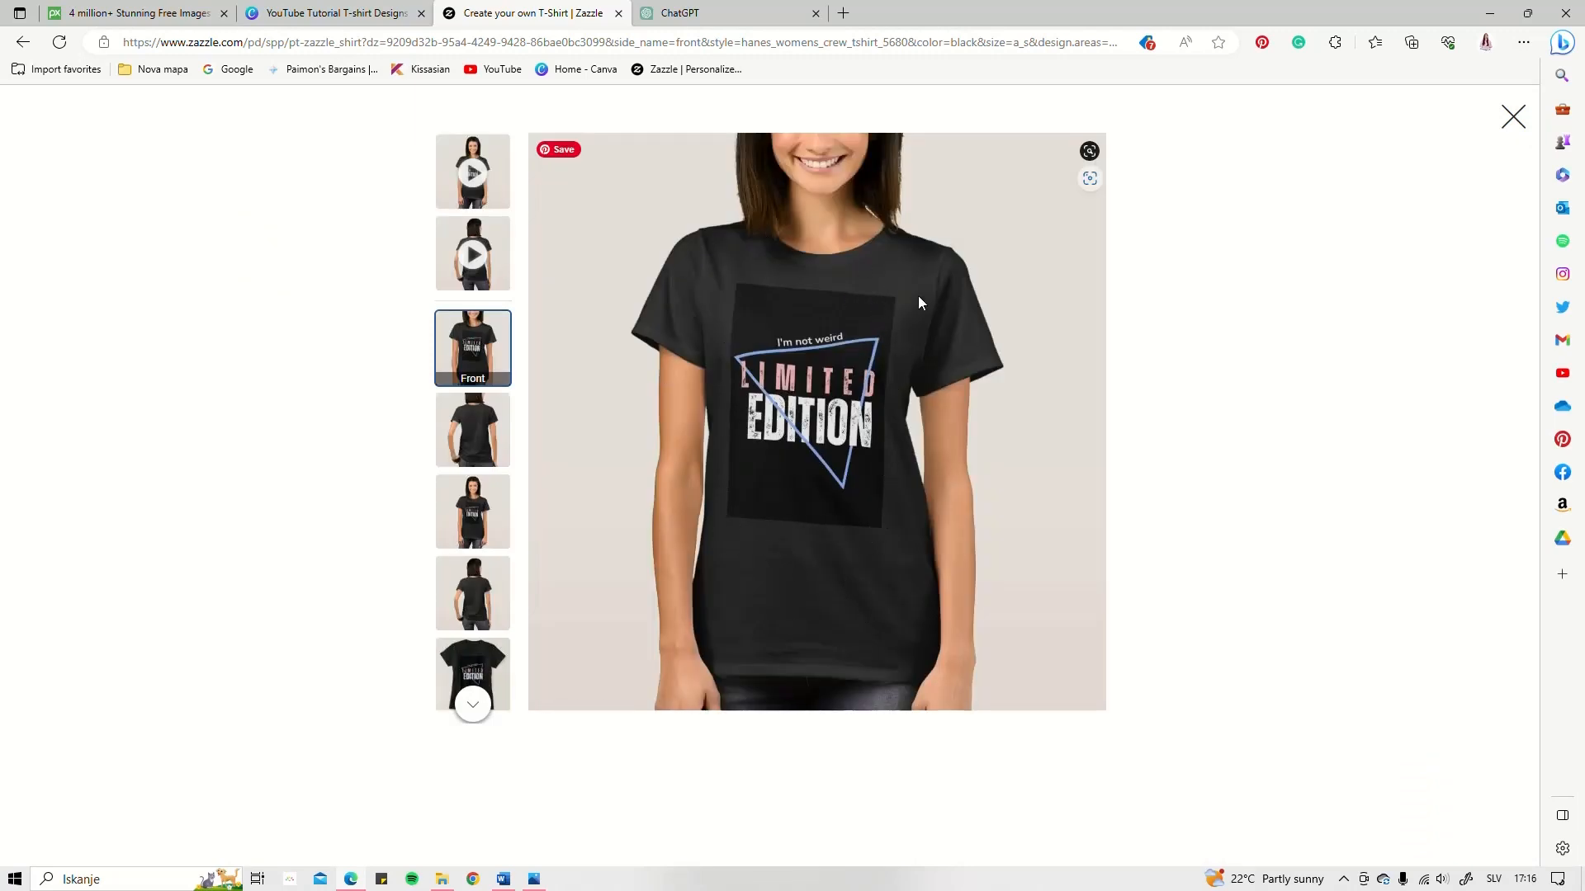
pyautogui.click(1513, 117)
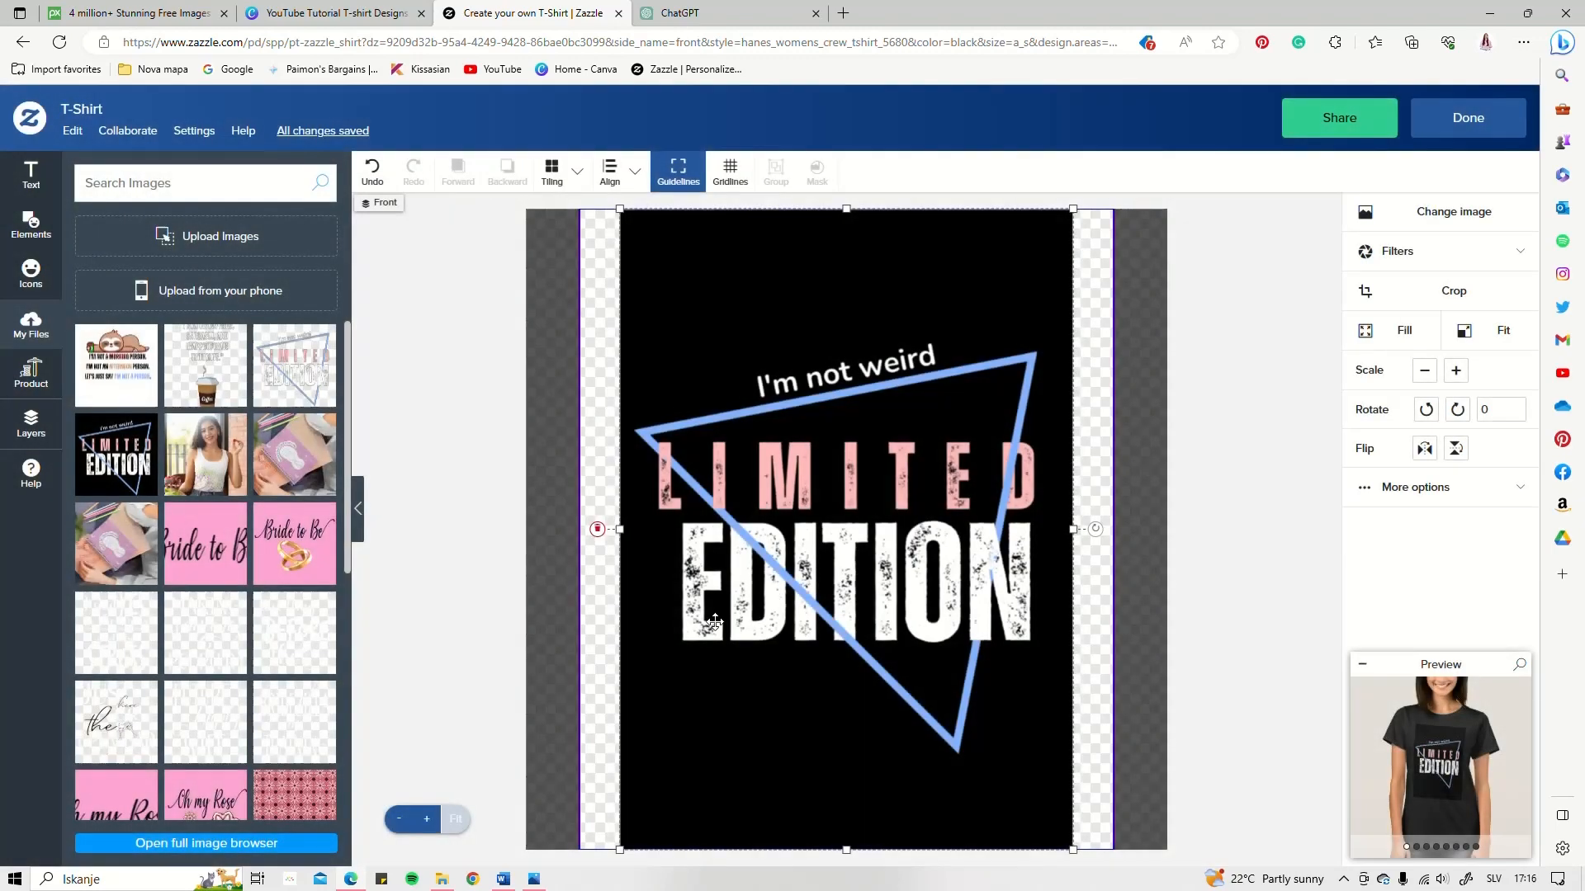
pyautogui.click(1523, 503)
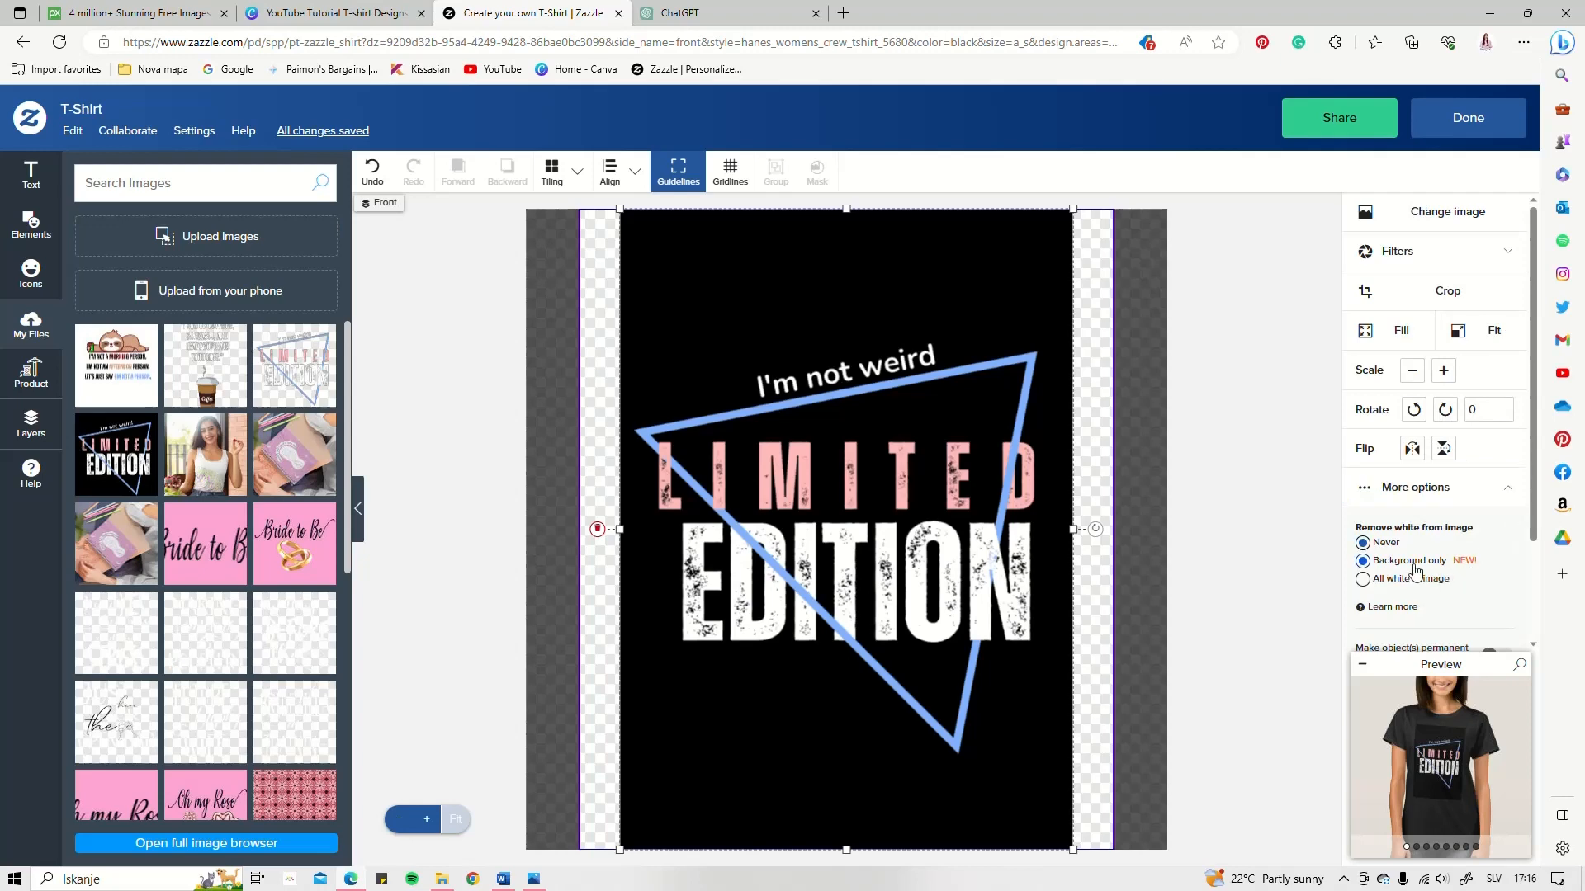
pyautogui.click(1373, 564)
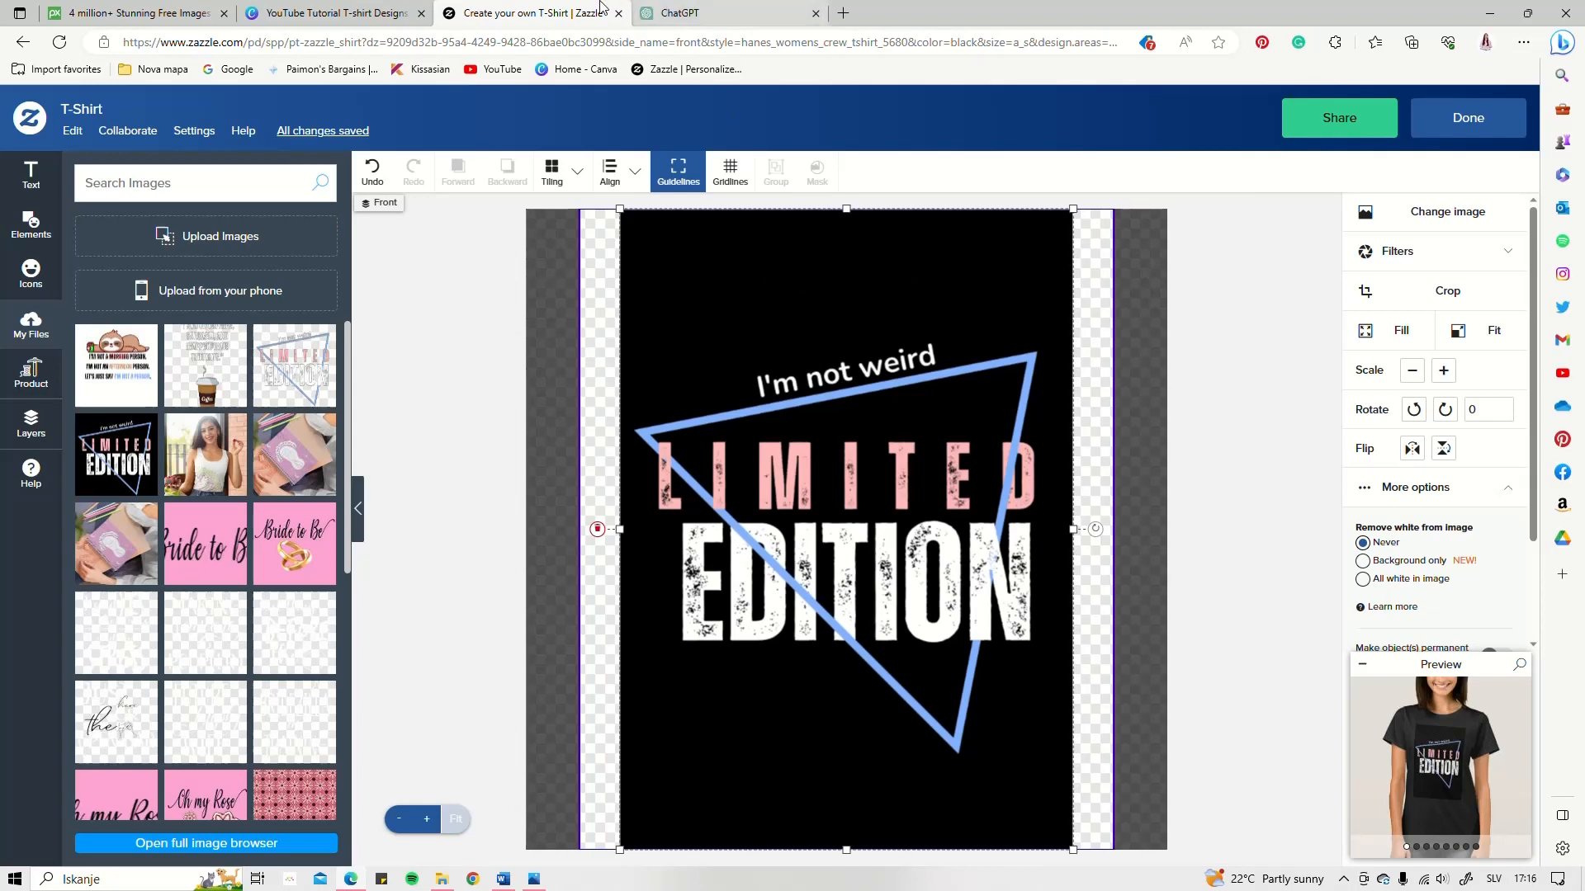
# - Switch to the Canva design and review its PNG download settings, including Transparent background, without downloading
pyautogui.click(343, 17)
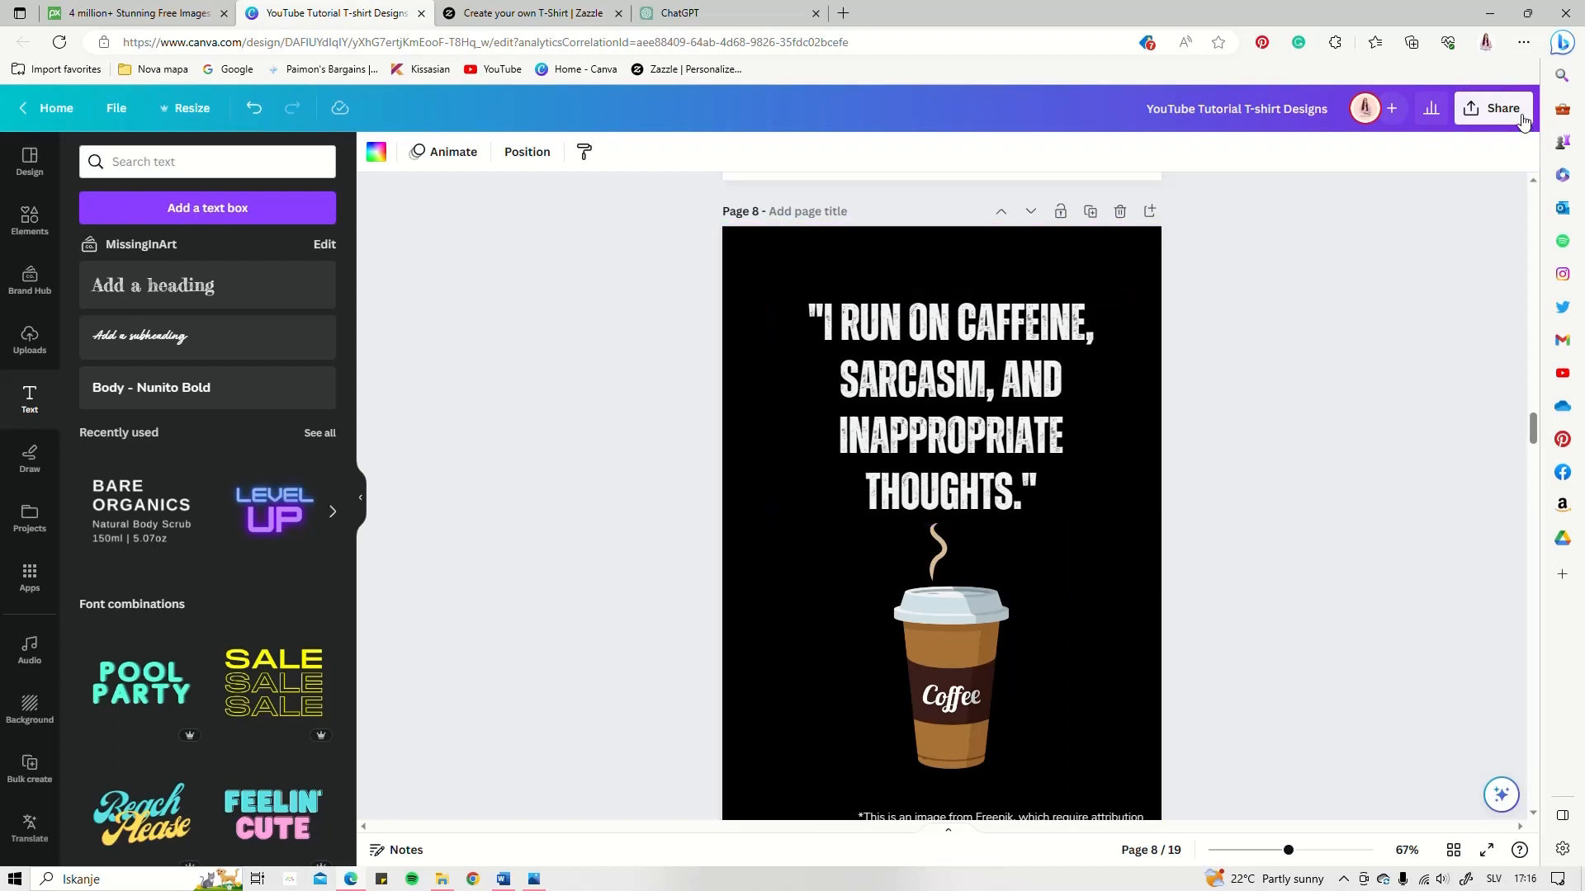
pyautogui.click(1492, 108)
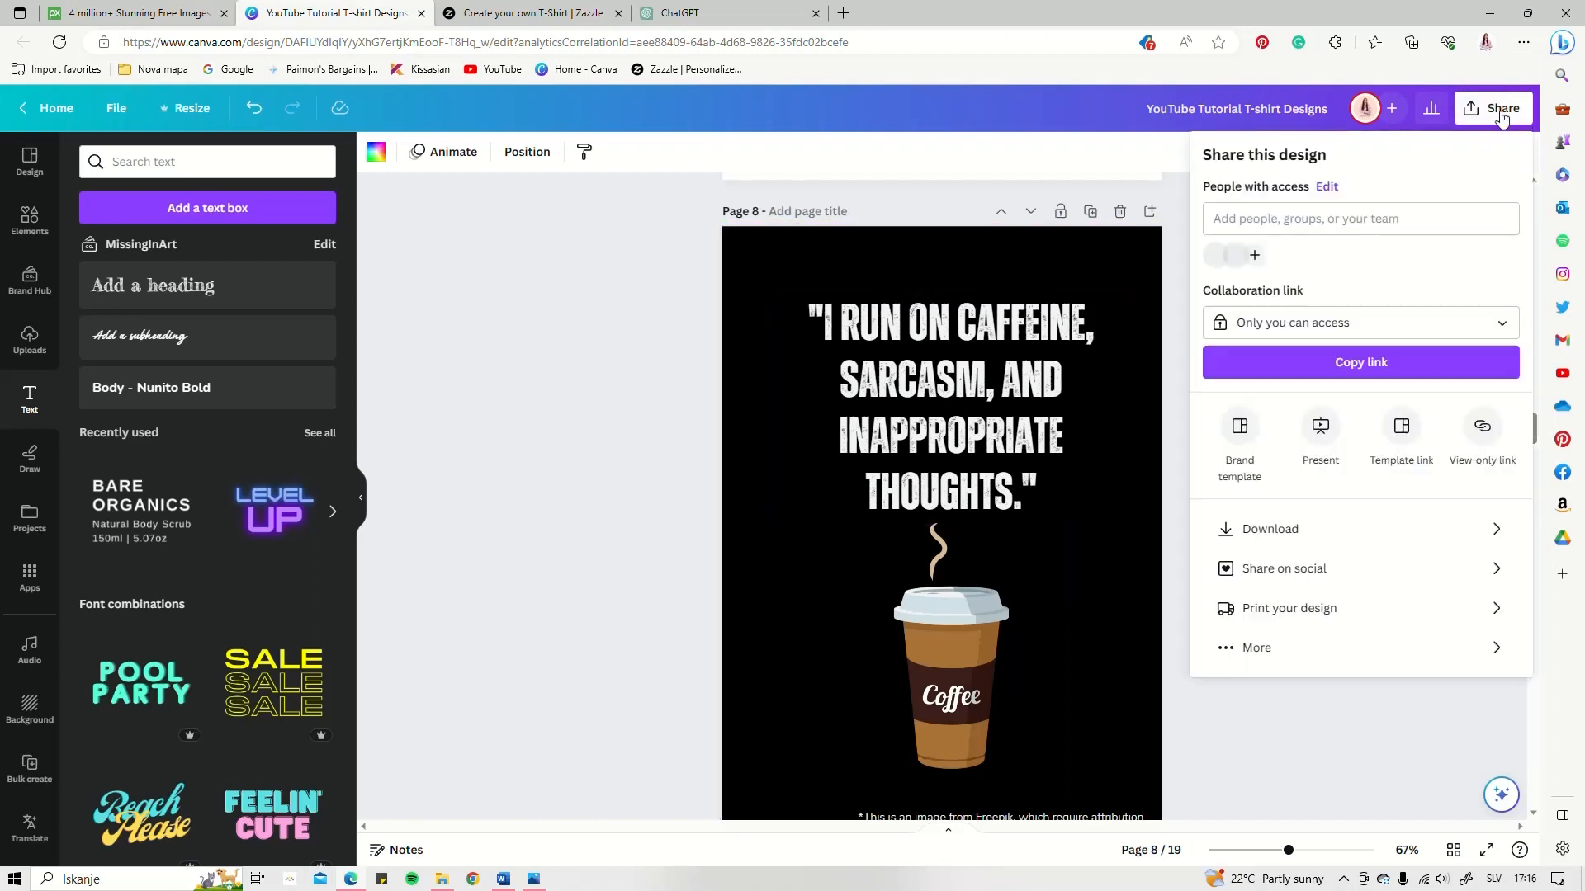
pyautogui.click(1270, 529)
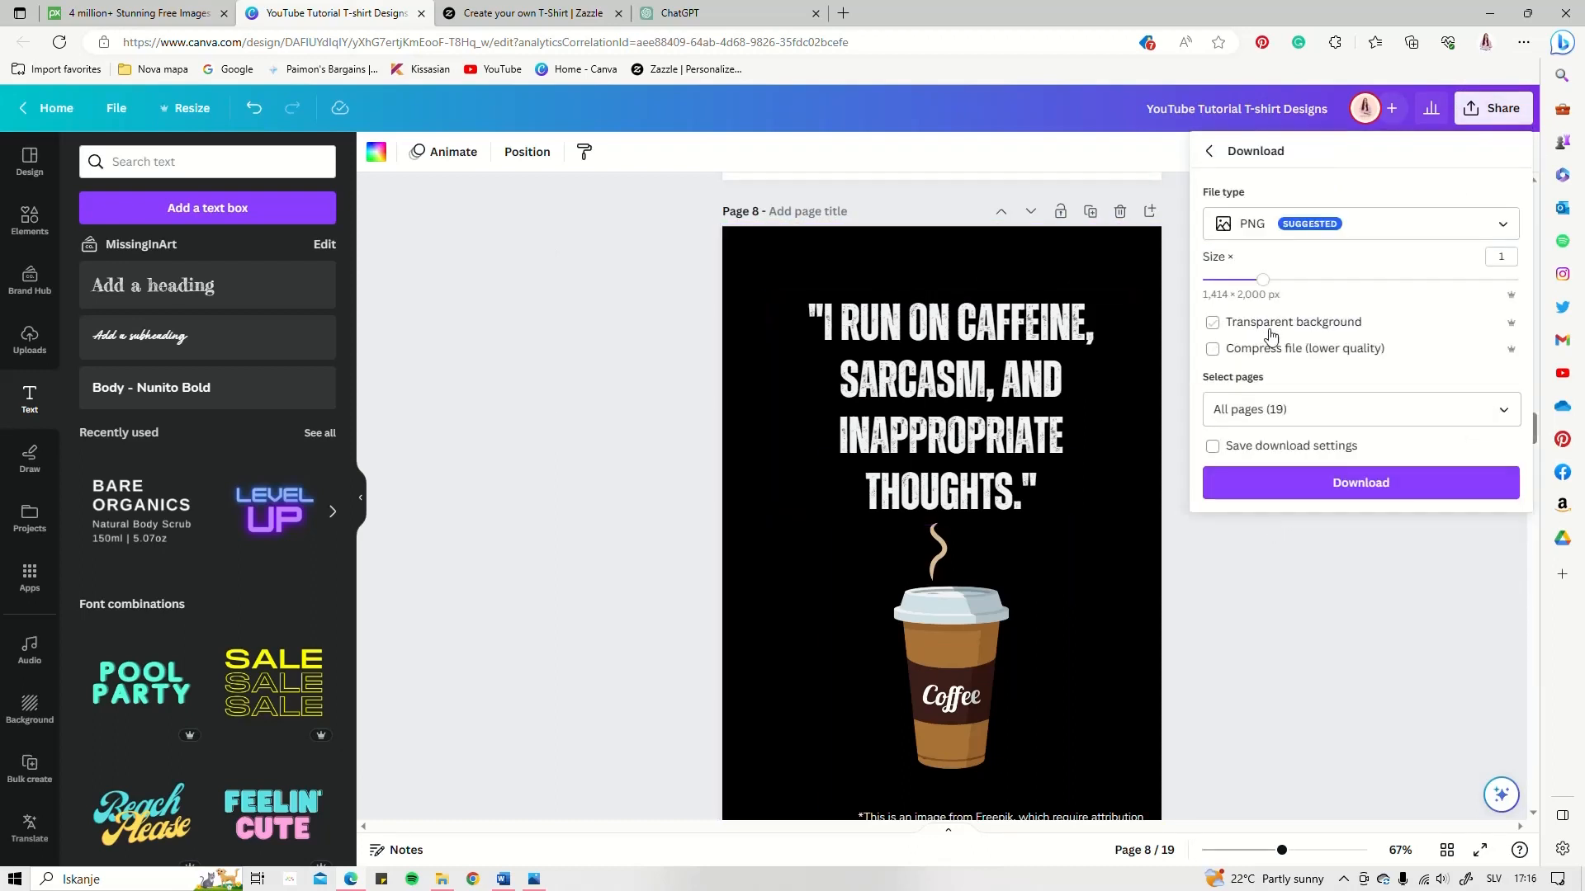
pyautogui.click(1335, 704)
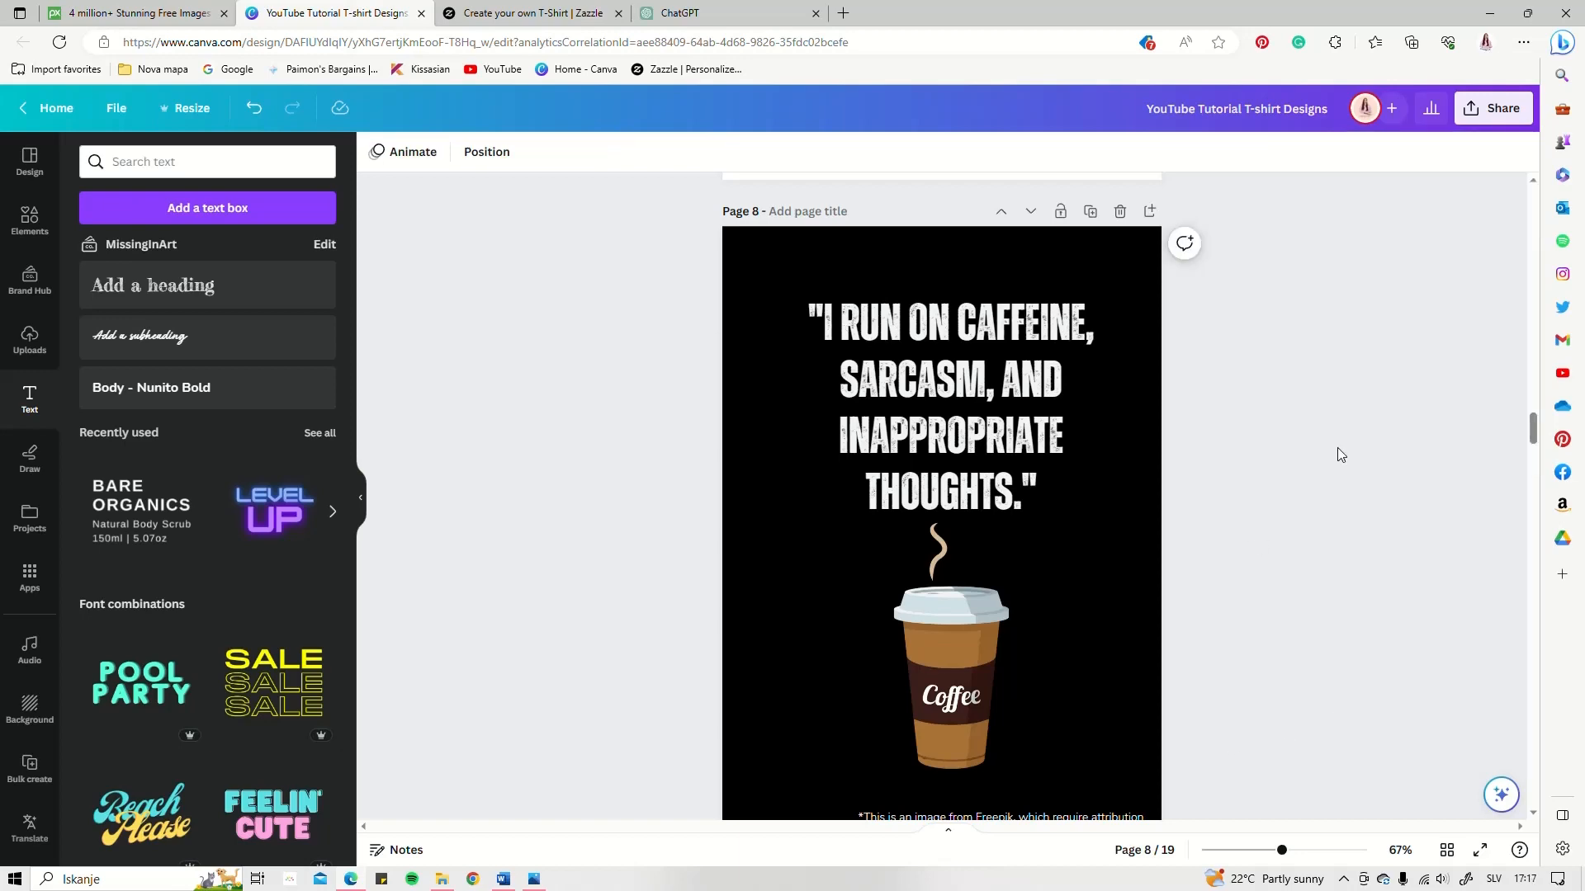
# - Review the two quote lists on page 3 and the dark sloth "I'm not lazy" design on page 4
pyautogui.scroll(-1, 1336, 448)
pyautogui.scroll(4, 1336, 449)
pyautogui.scroll(8, 1337, 458)
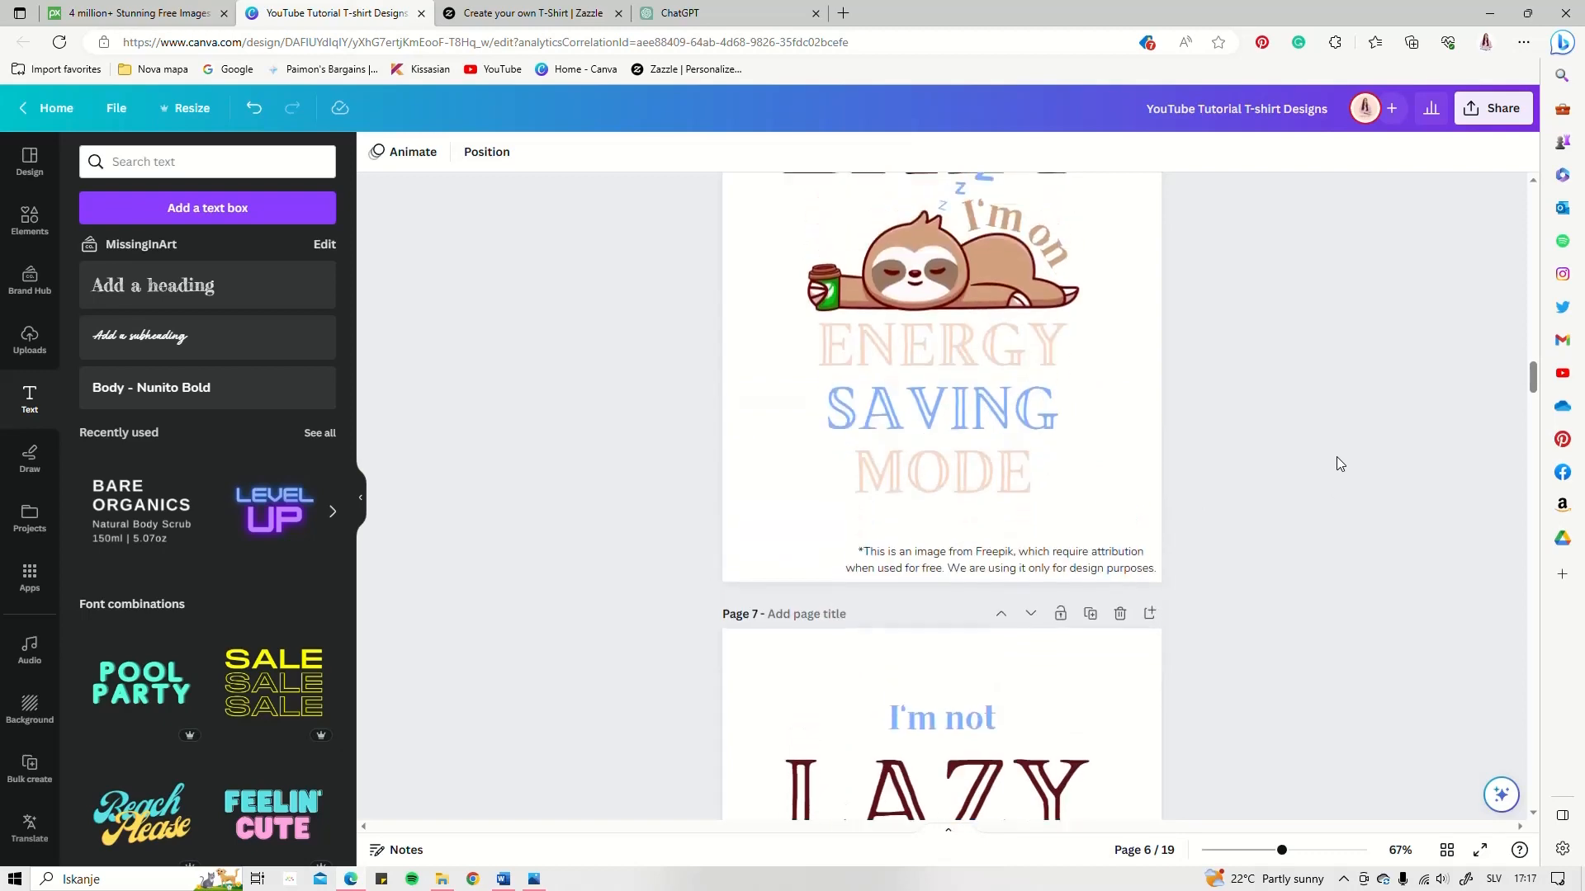
pyautogui.scroll(15, 1335, 457)
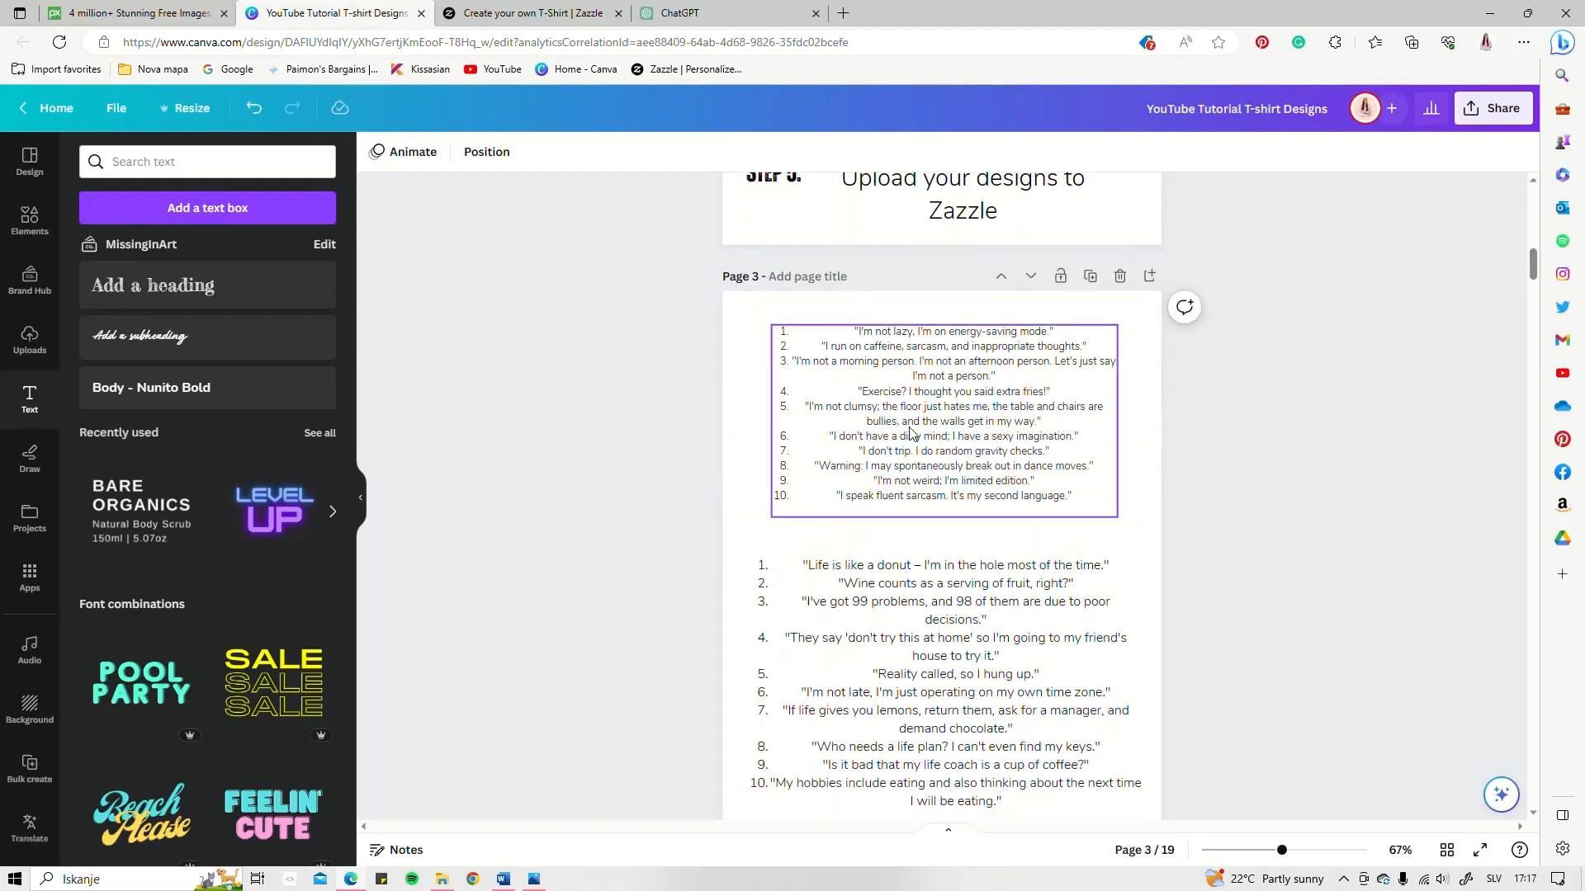
pyautogui.scroll(-4, 951, 586)
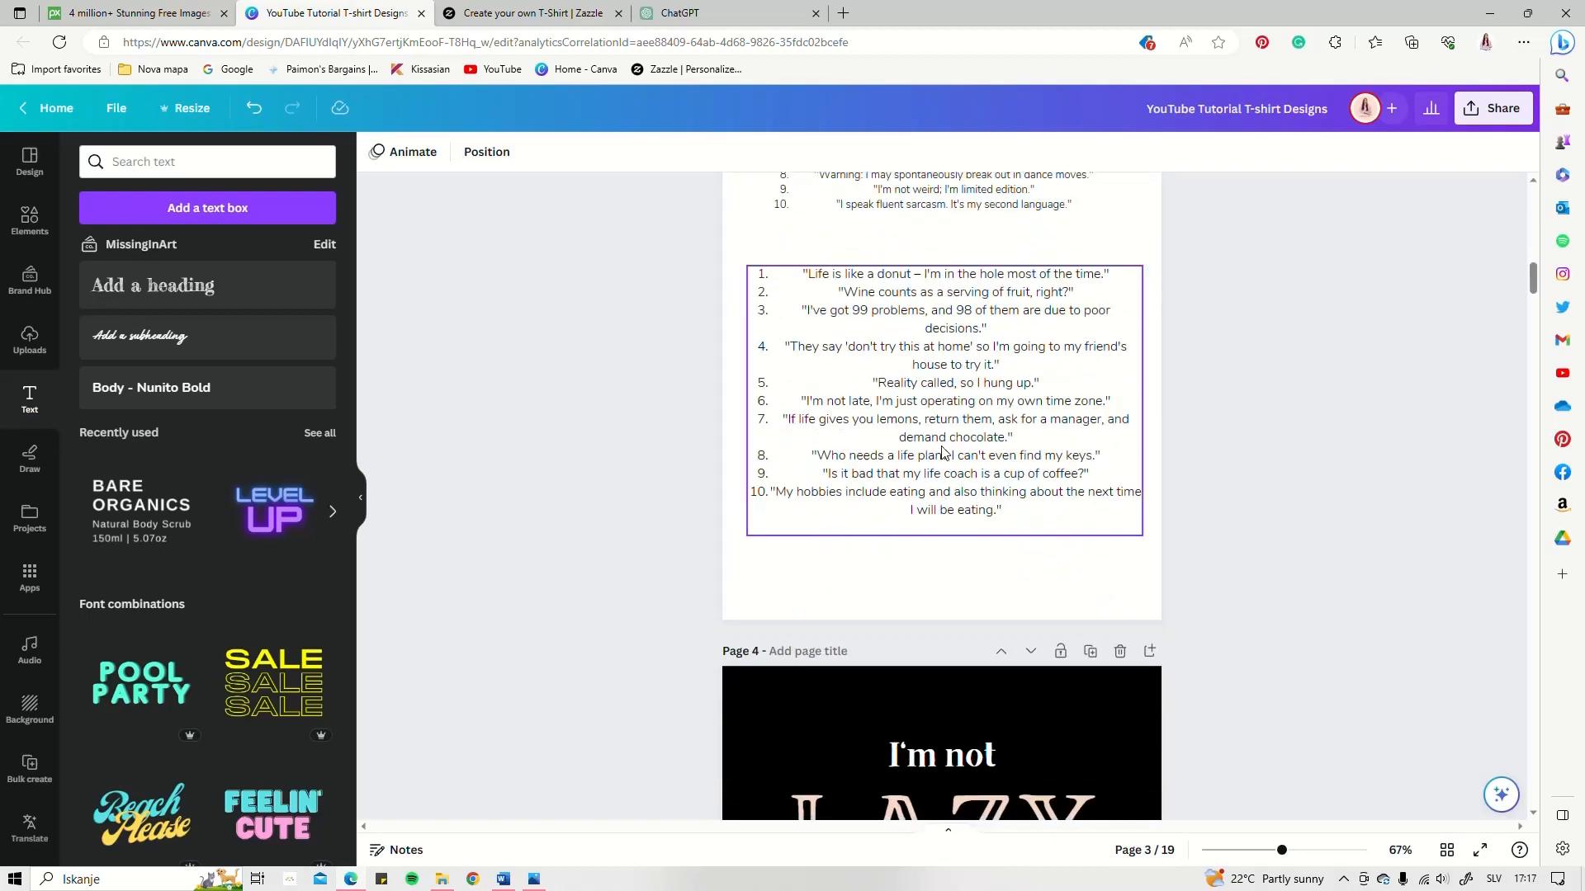
pyautogui.scroll(-6, 1229, 510)
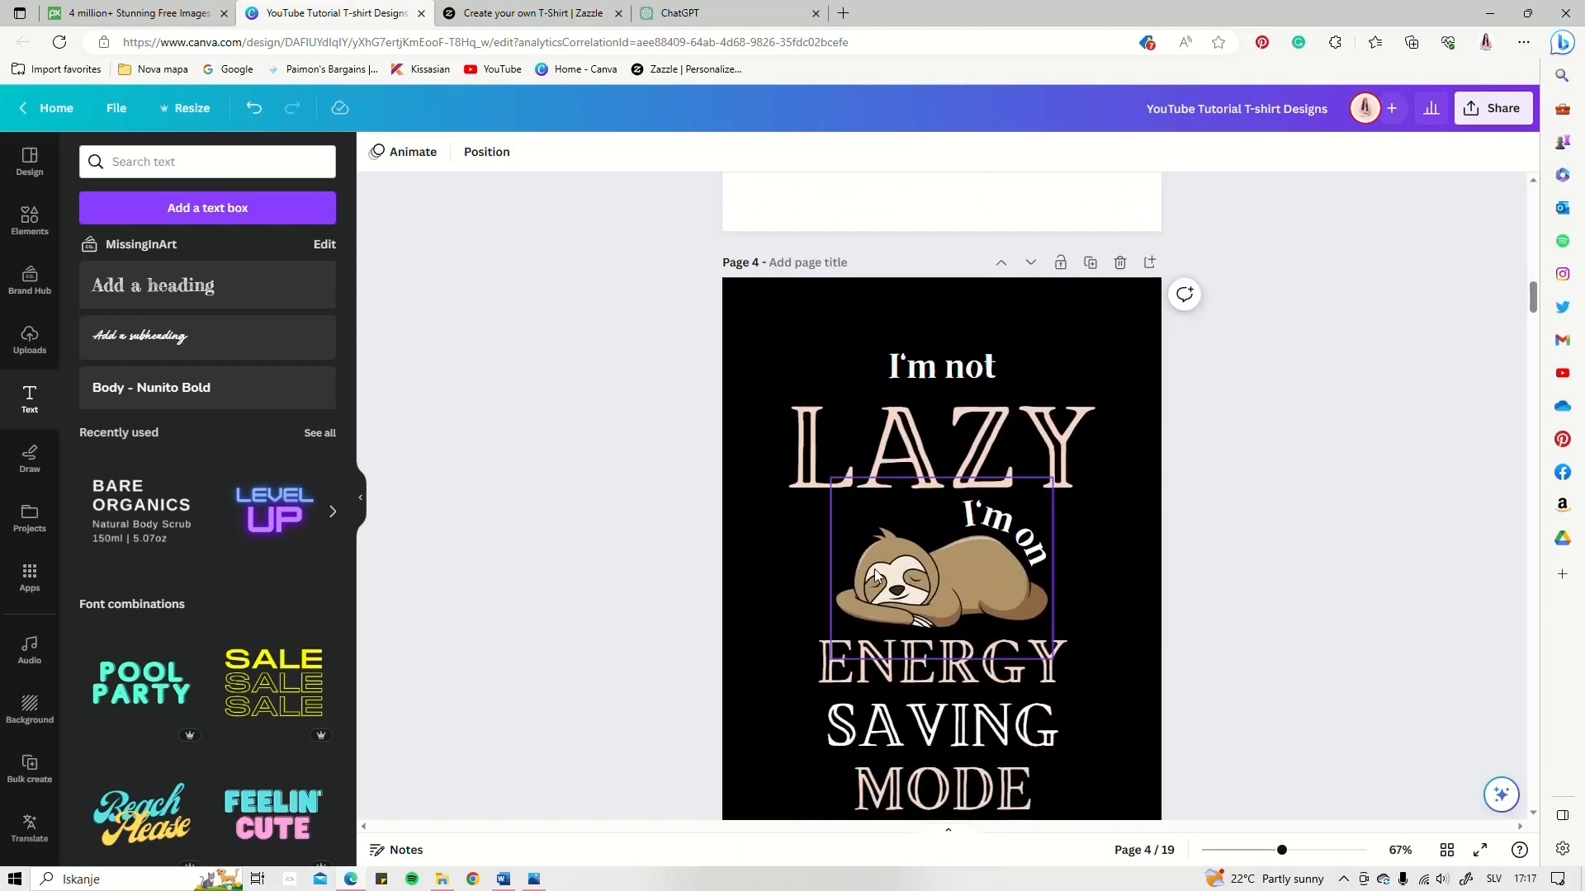
pyautogui.scroll(-3, 933, 495)
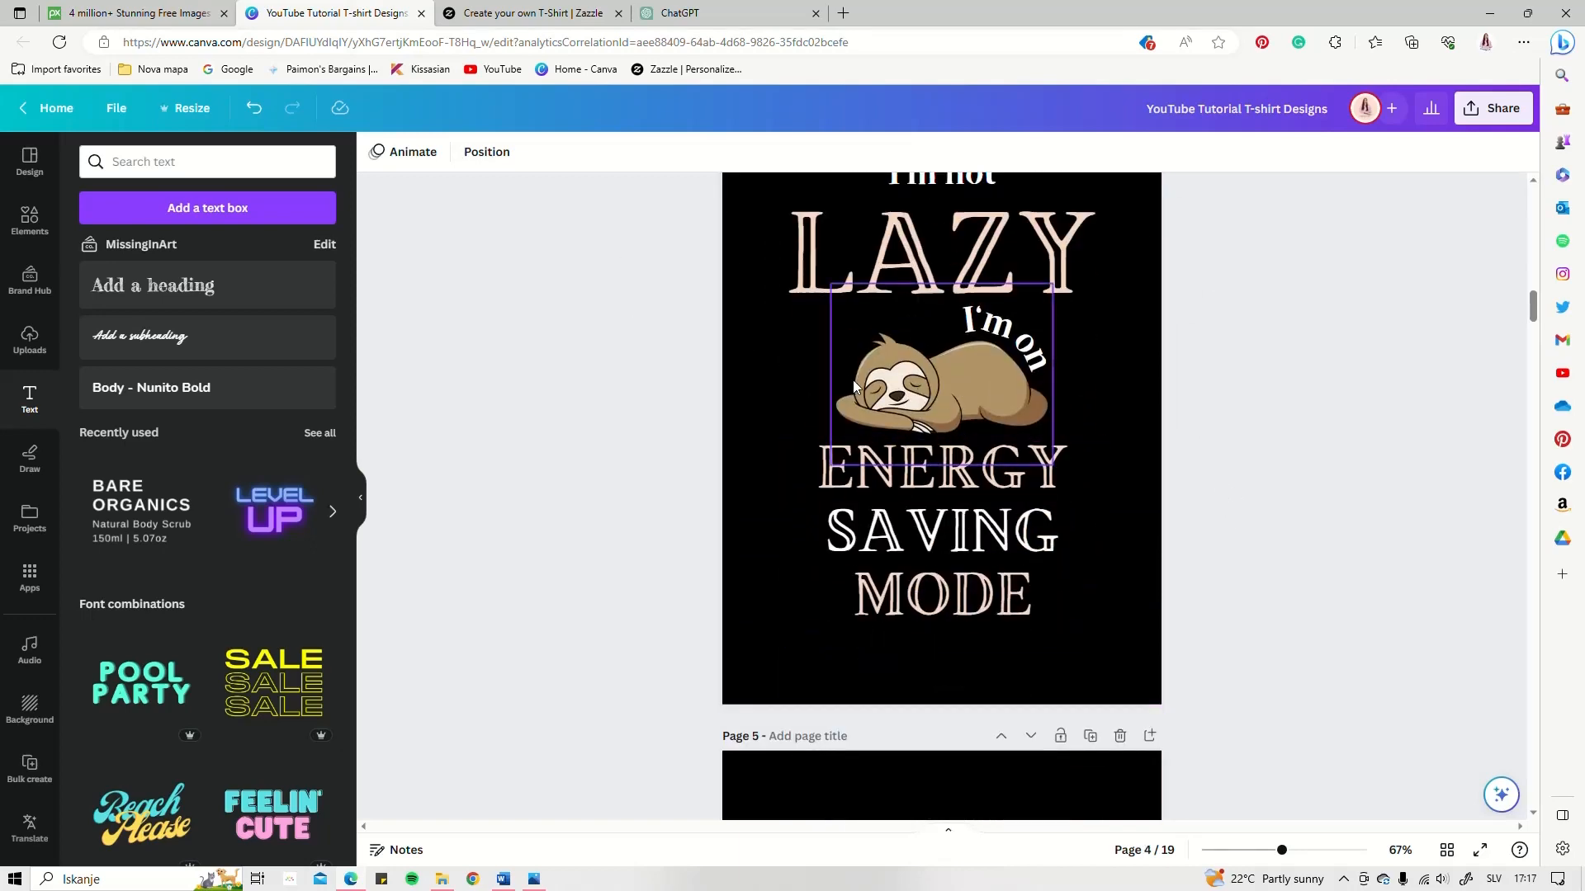
# - Switch to Pixabay and browse the royalty-free images on its home page
pyautogui.click(113, 17)
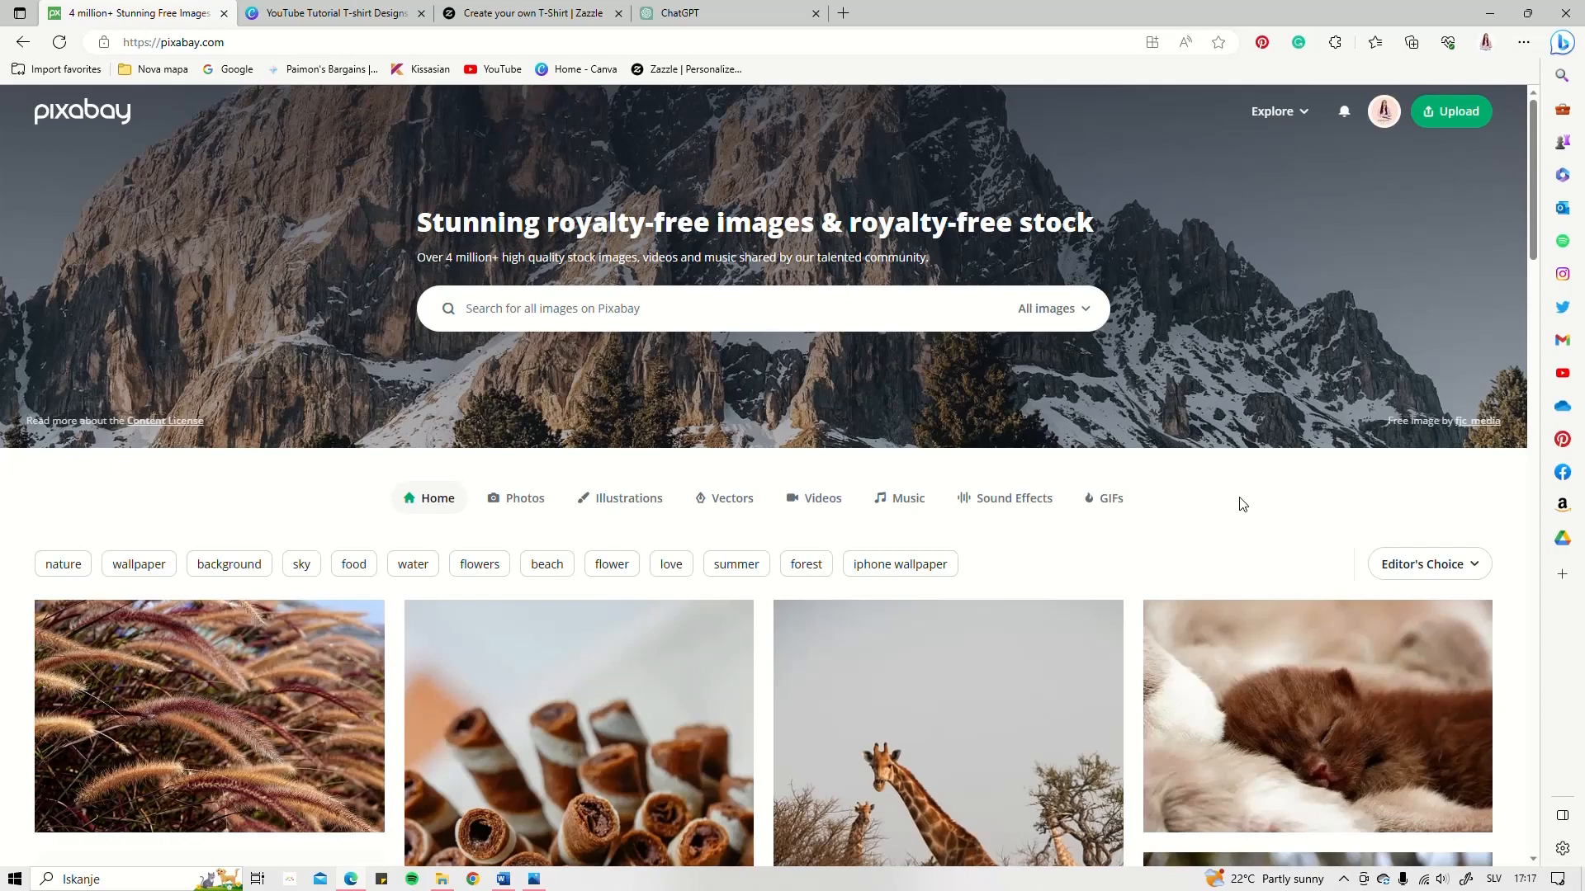
pyautogui.scroll(-3, 1069, 577)
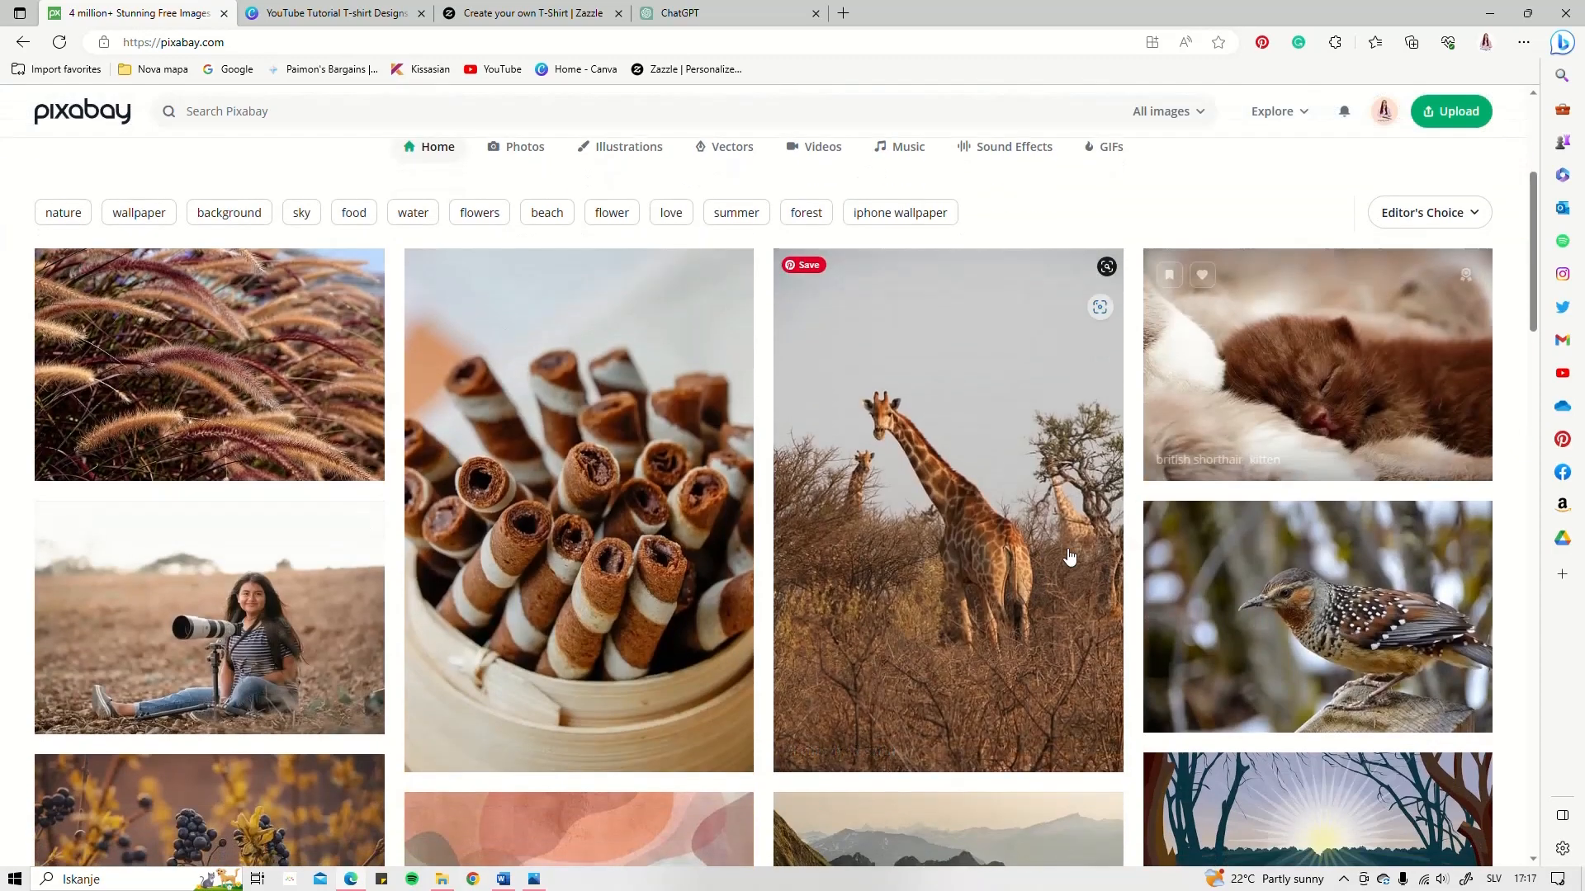
pyautogui.scroll(3, 1068, 561)
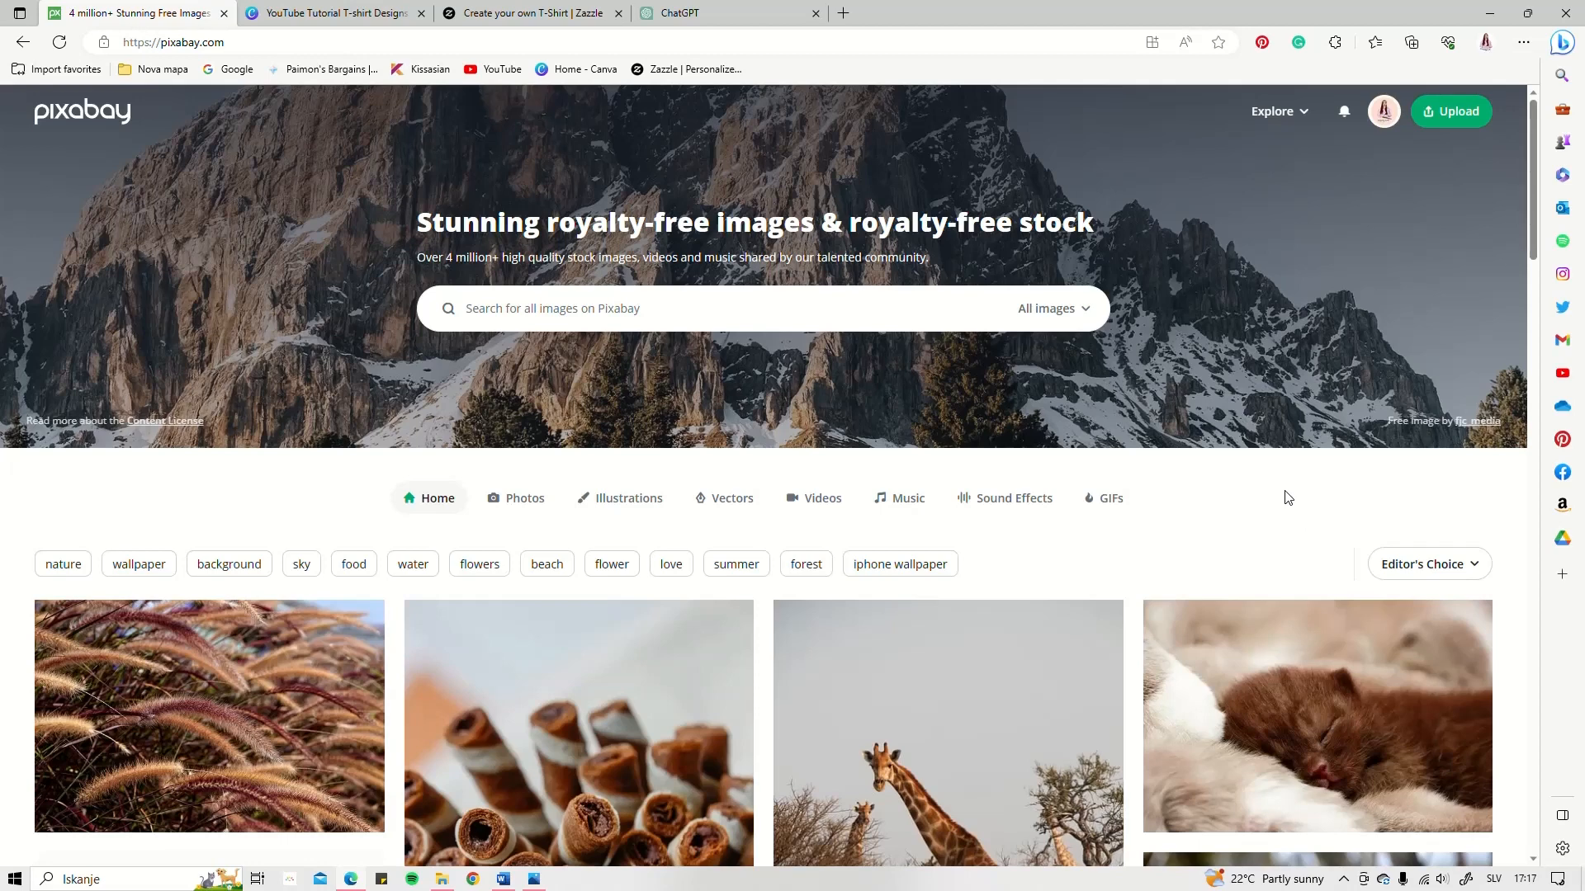
# - Browse the featured stock images on the Pixabay home page
pyautogui.scroll(-4, 1202, 542)
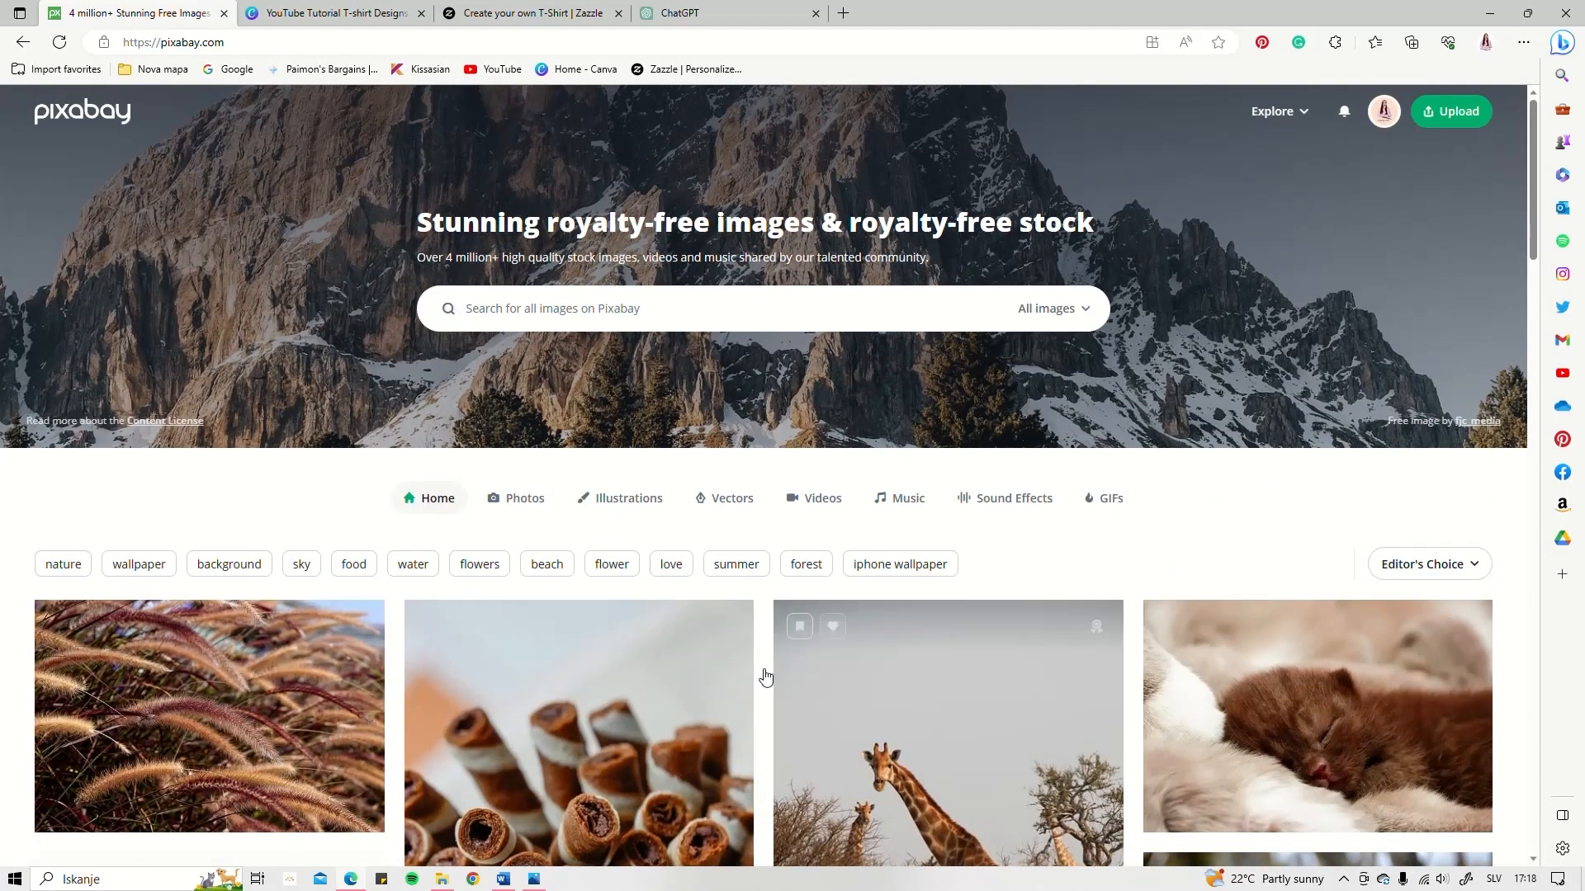
pyautogui.scroll(-3, 578, 661)
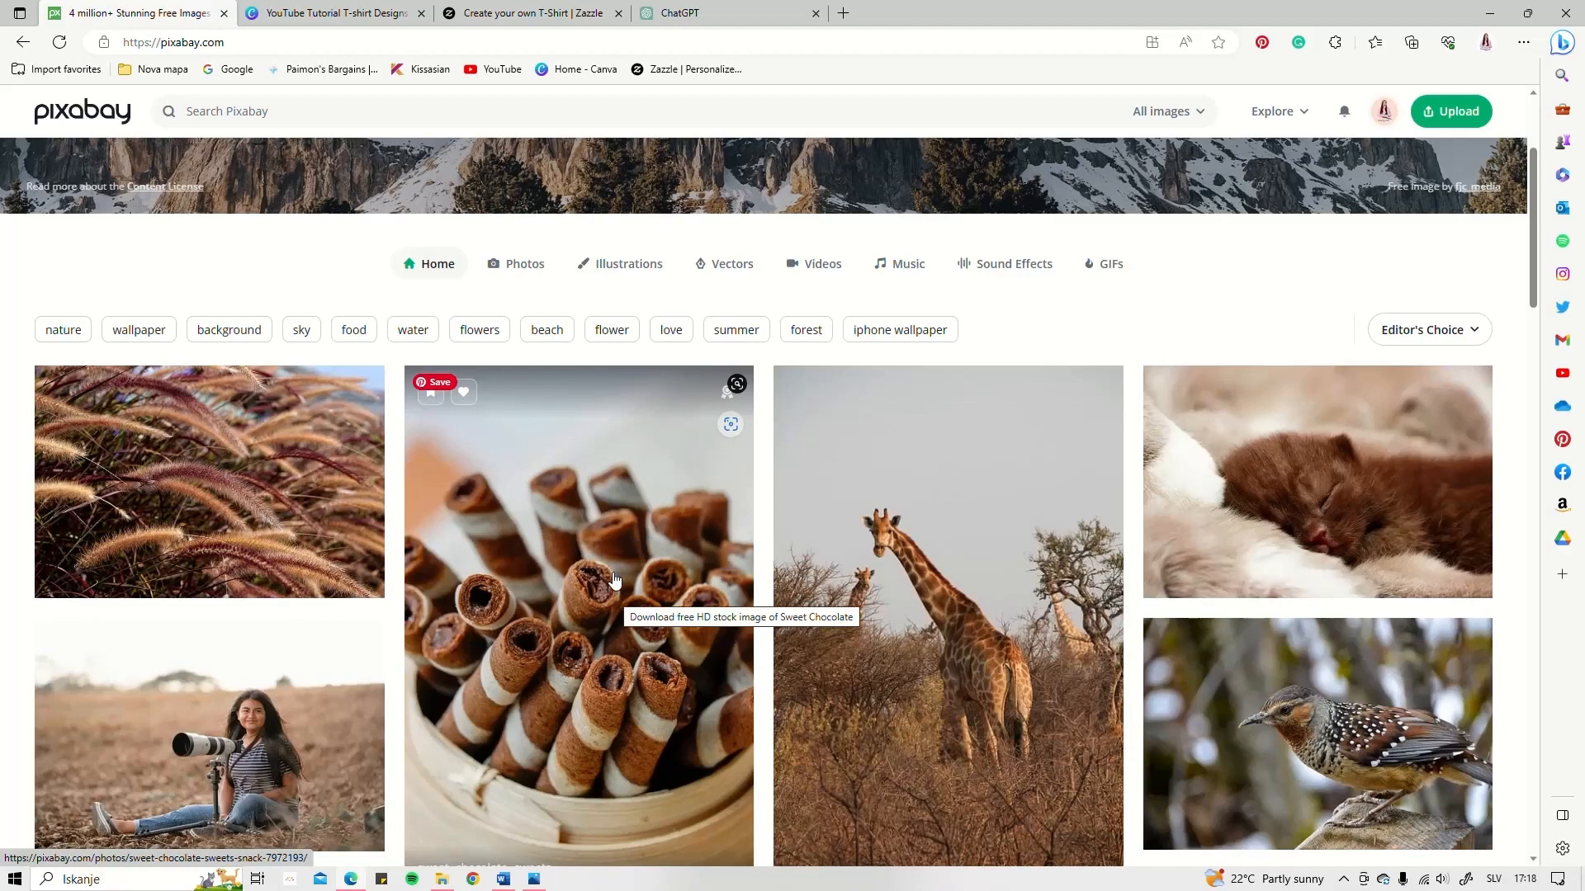
pyautogui.scroll(-1, 614, 580)
pyautogui.scroll(4, 1337, 518)
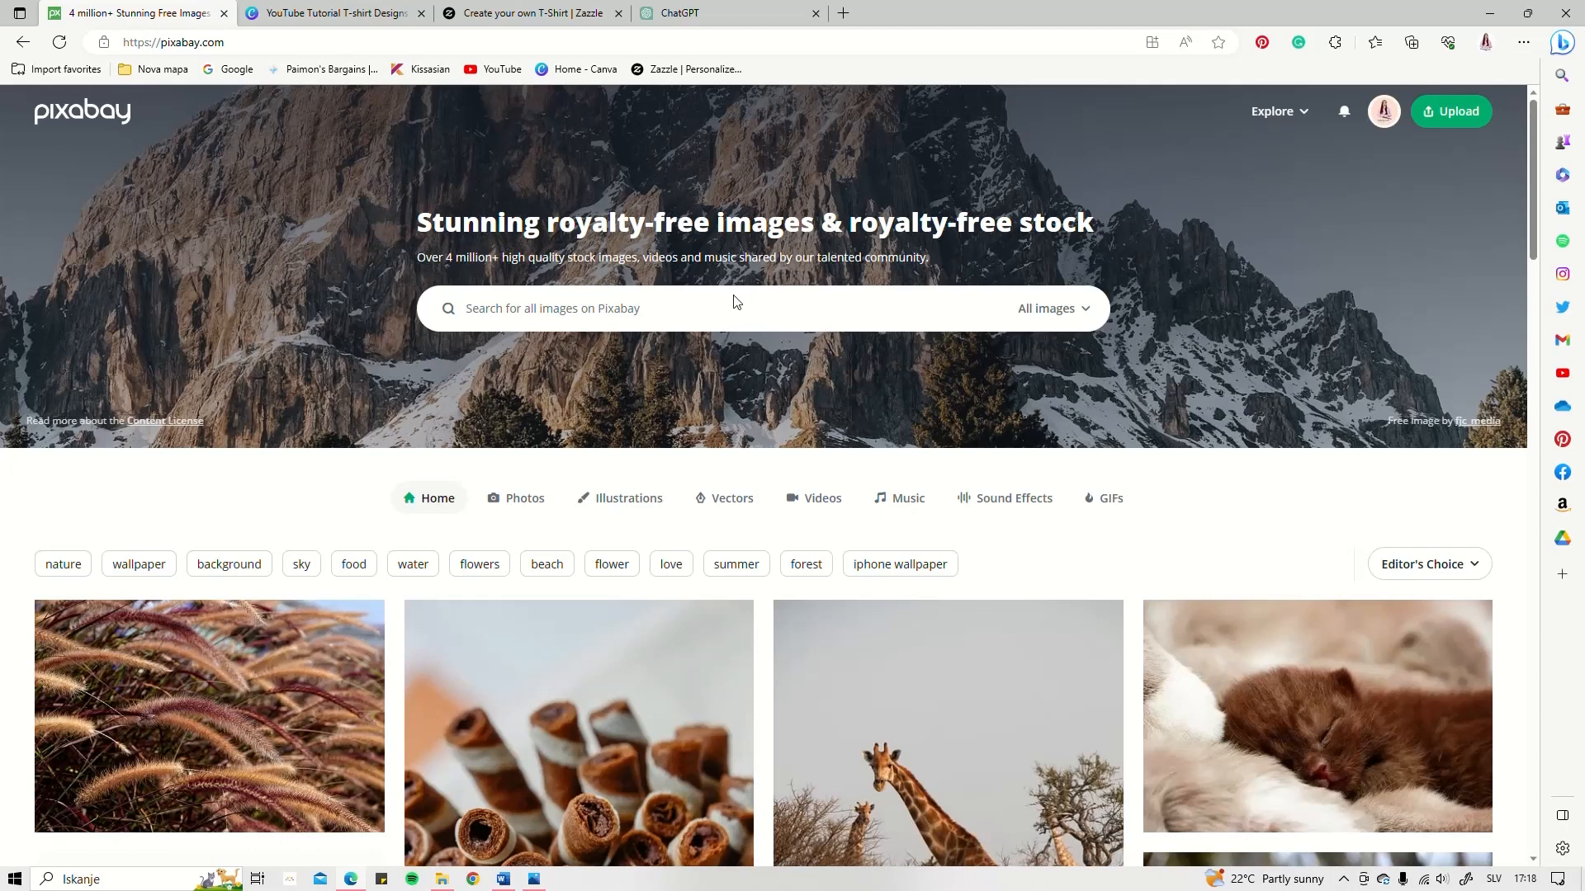
pyautogui.click(698, 301)
# - Switch to the Canva T-shirt design and review the funny quote lists on page 3
pyautogui.click(710, 13)
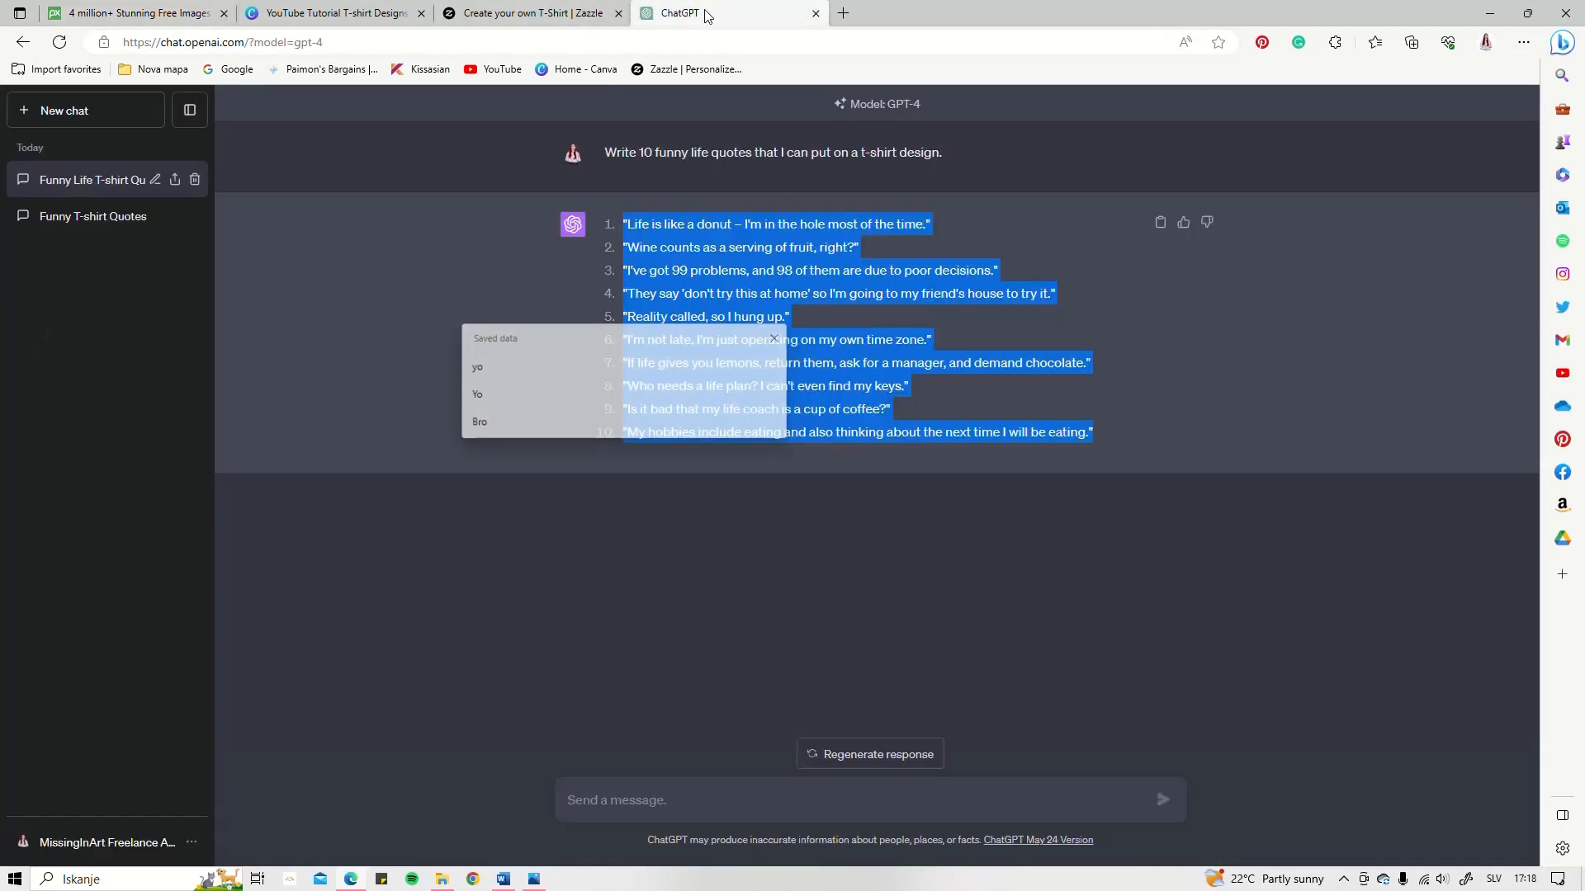
pyautogui.click(533, 13)
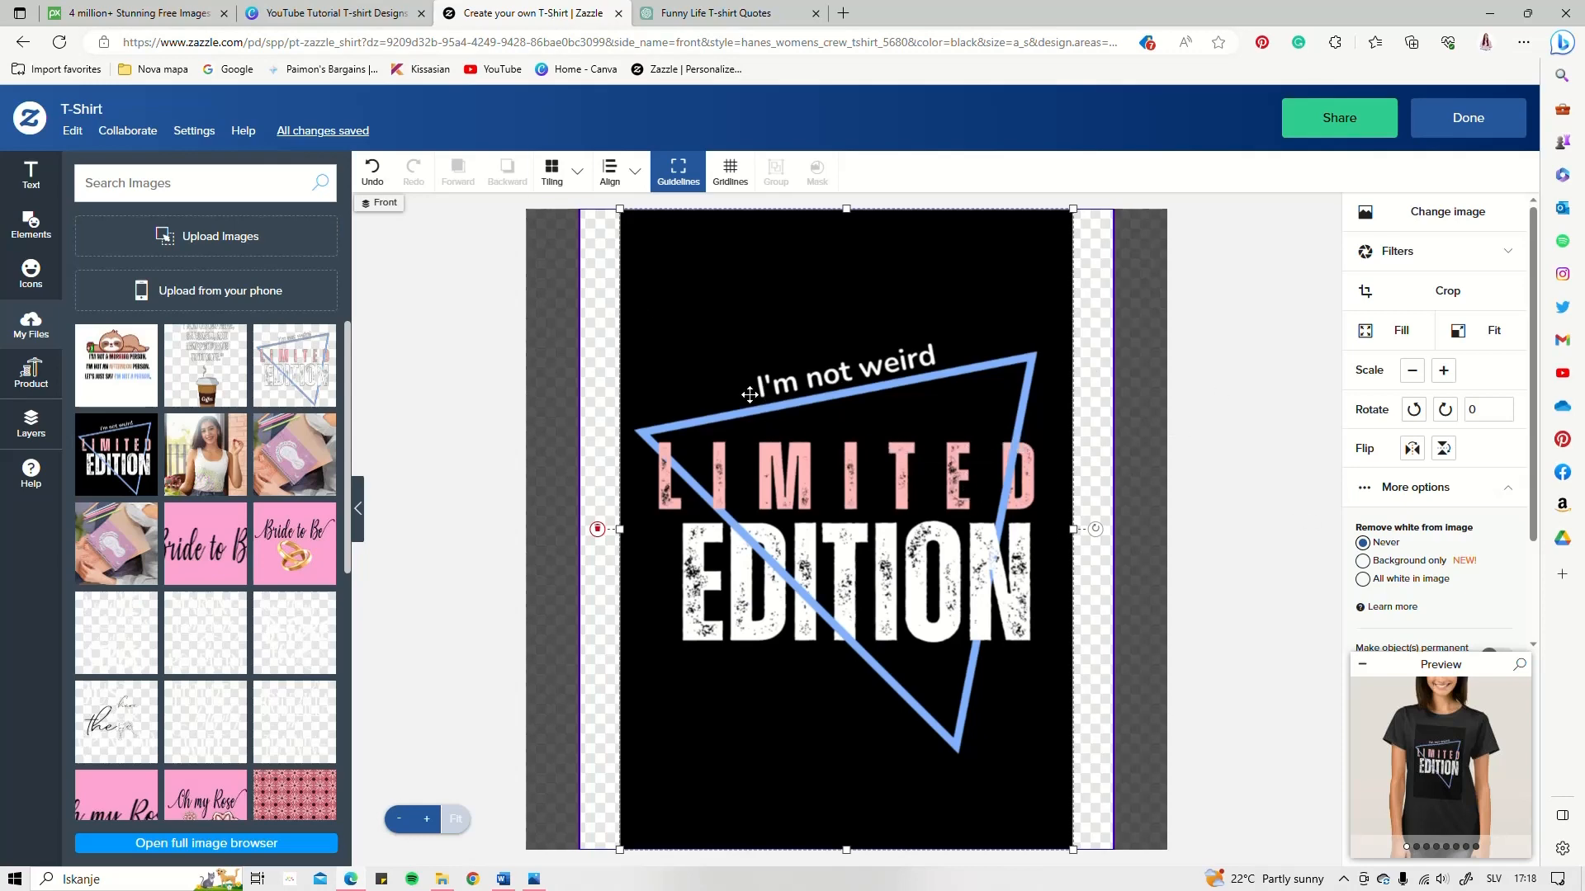
pyautogui.click(334, 13)
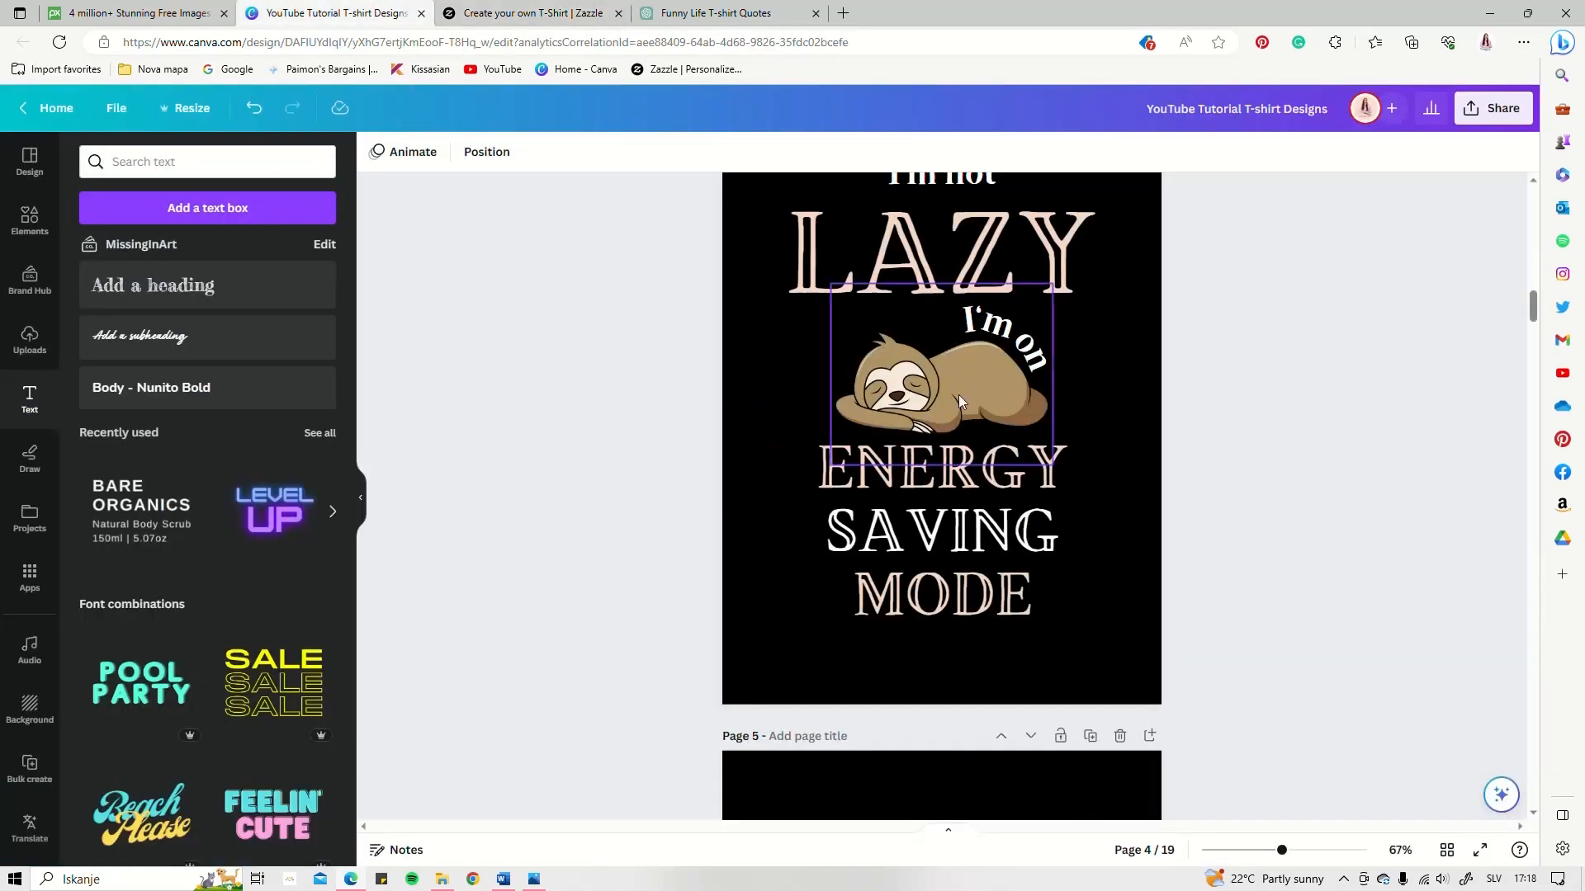
pyautogui.scroll(10, 958, 395)
pyautogui.scroll(-4, 984, 415)
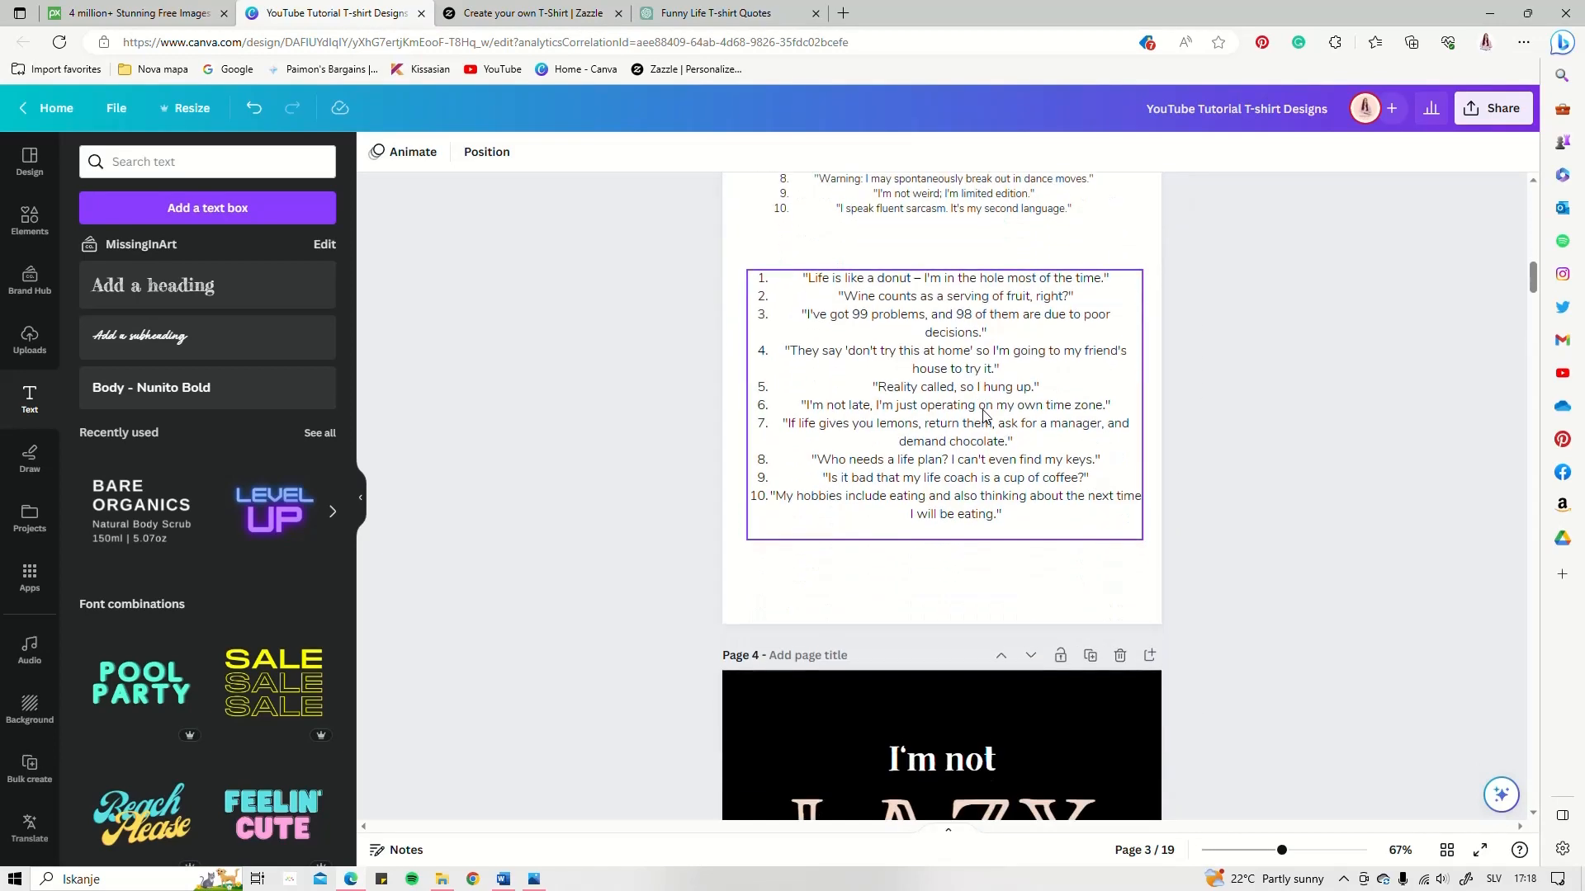
pyautogui.scroll(2, 924, 401)
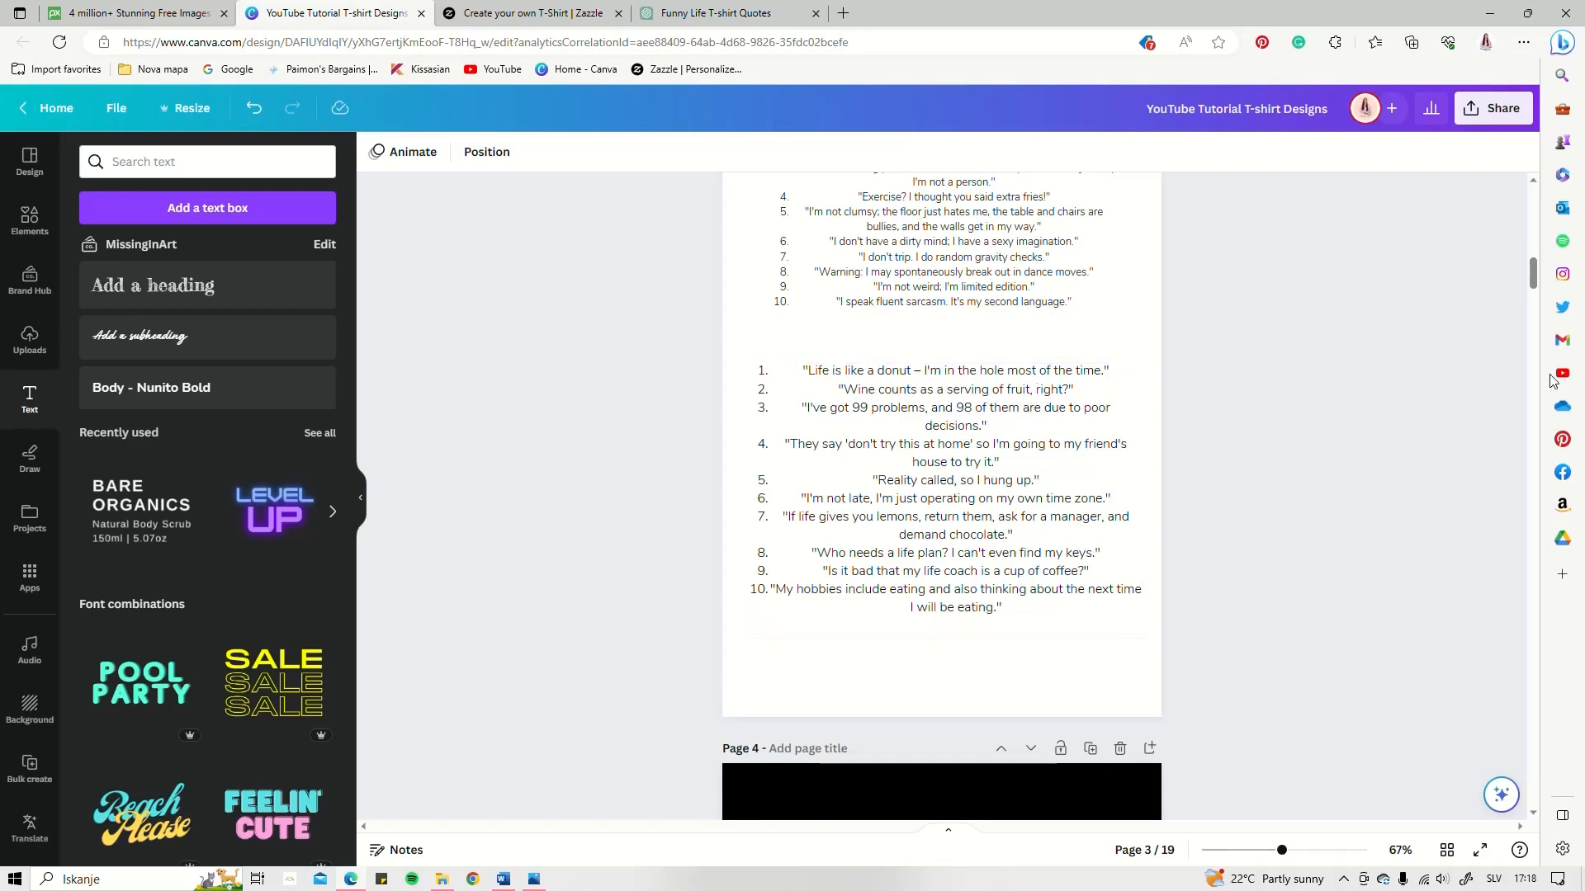
pyautogui.moveTo(1533, 274); pyautogui.dragTo(1535, 768)
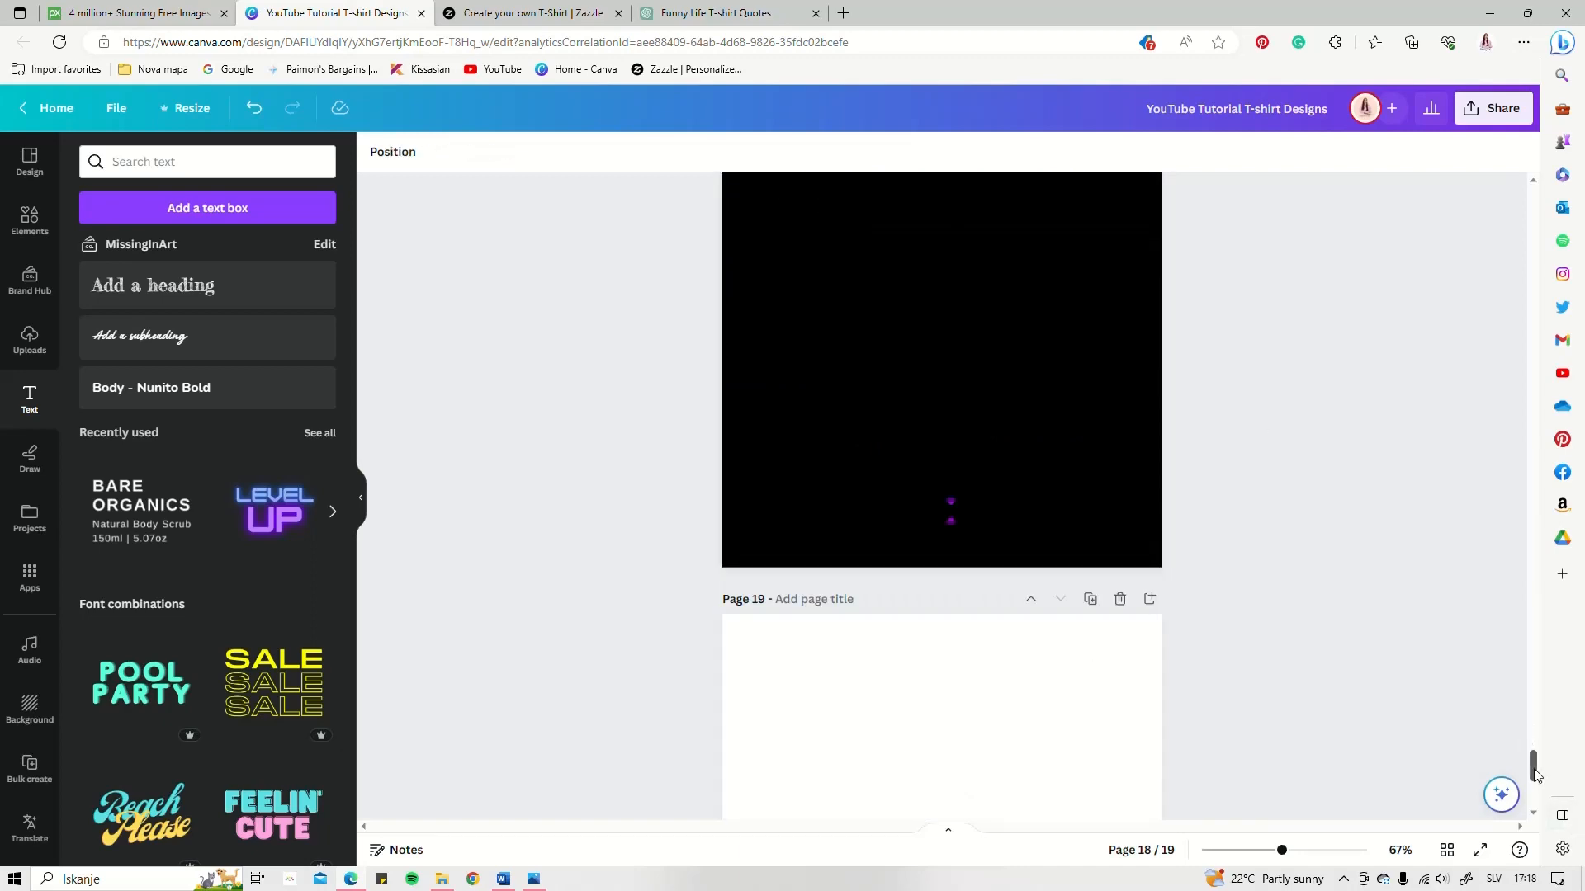
pyautogui.scroll(-7, 1103, 445)
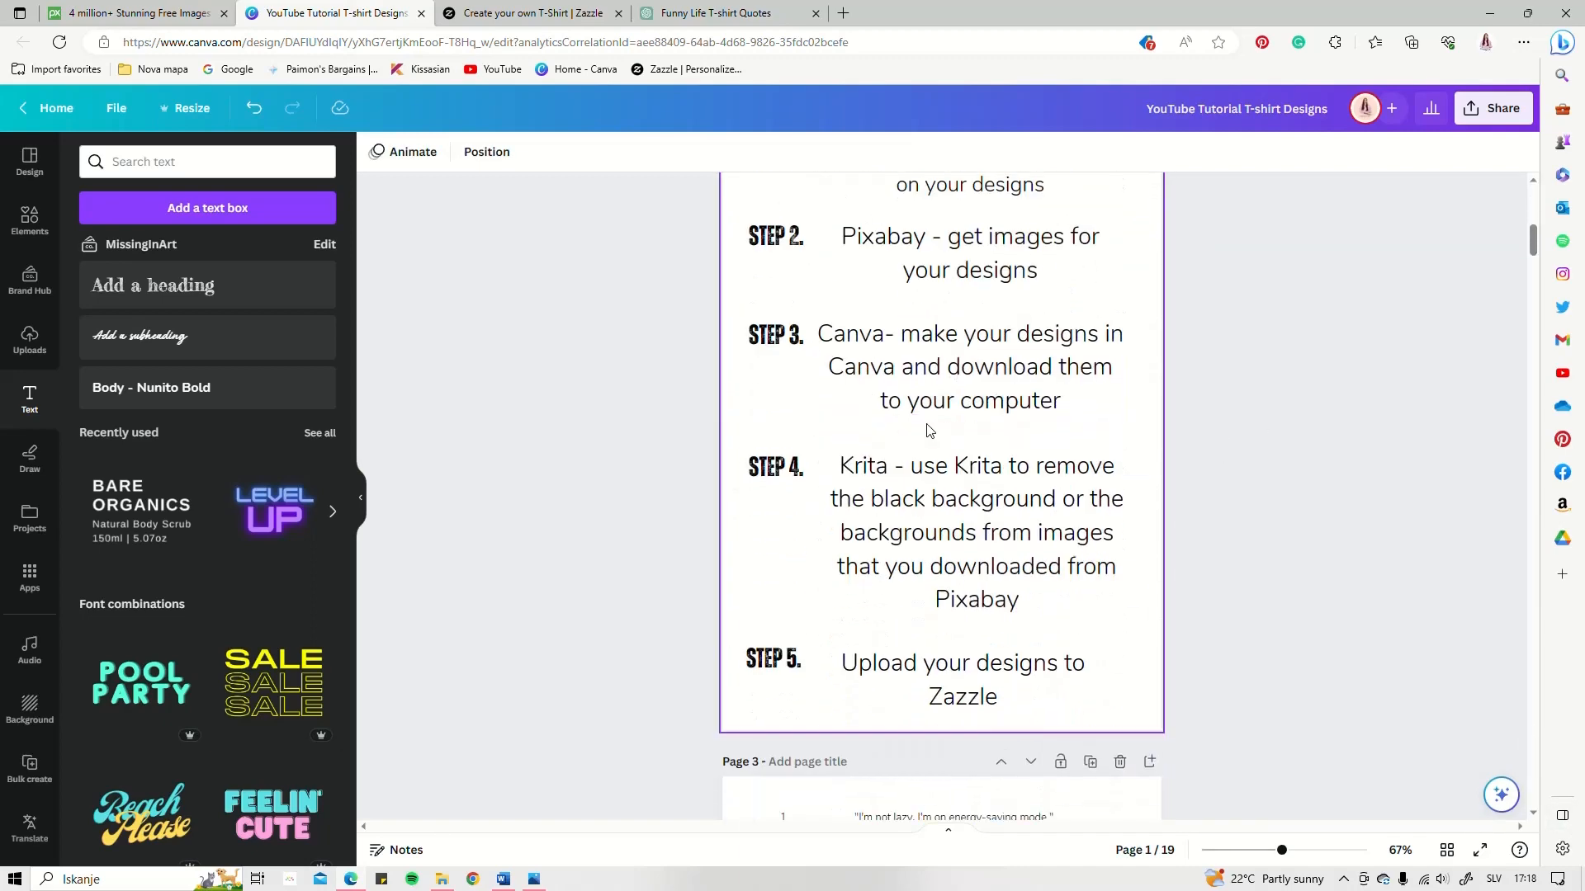
pyautogui.scroll(-5, 930, 430)
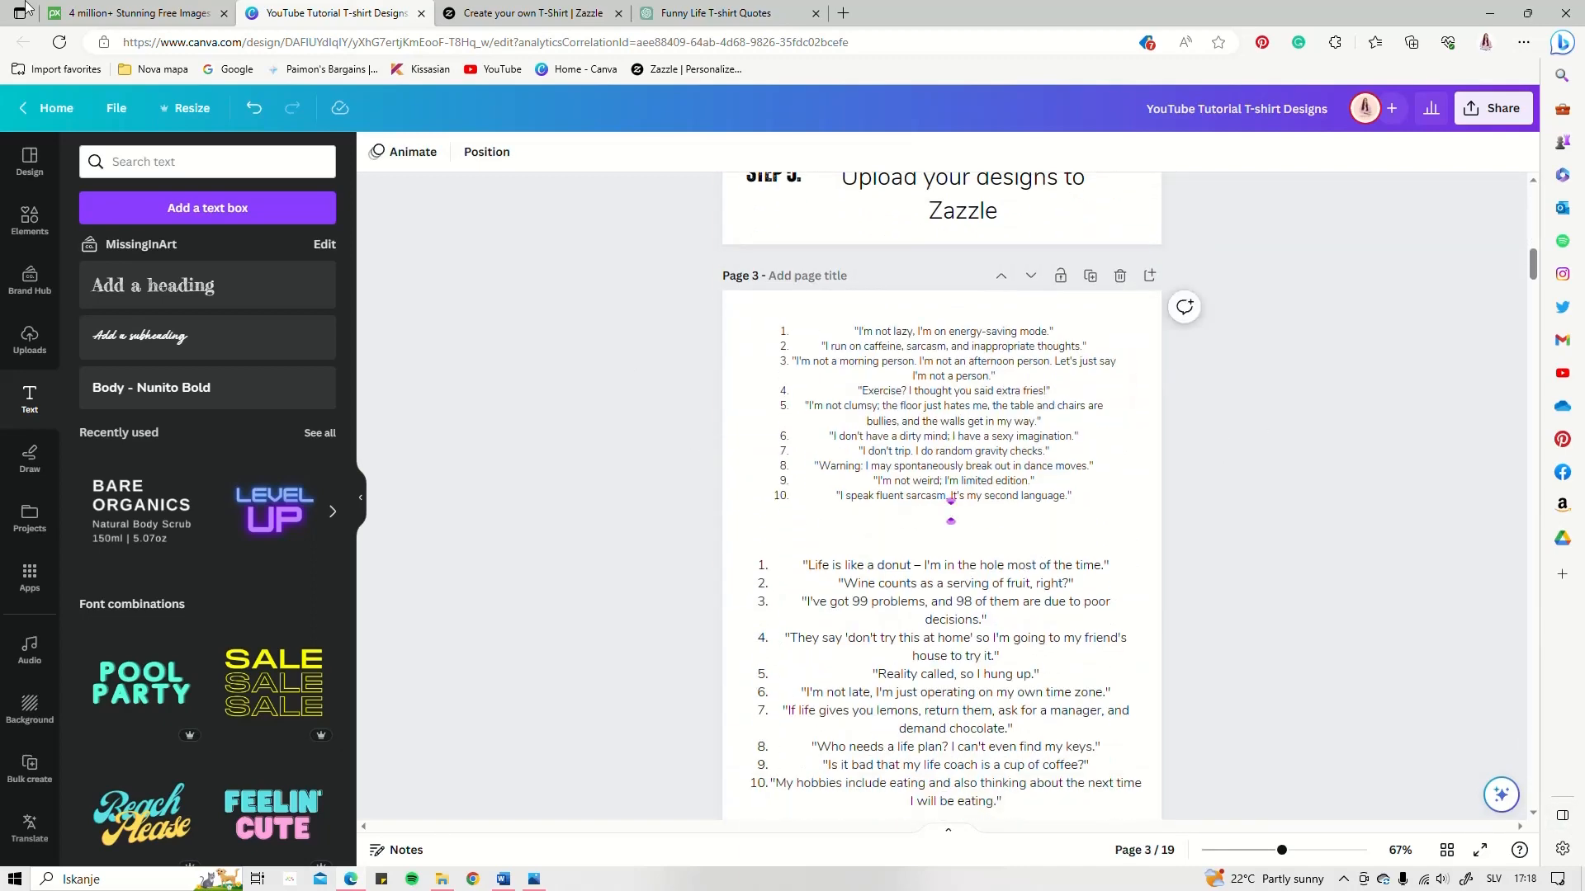
# - Switch to Pixabay and search the image library for "donut"
pyautogui.click(136, 14)
pyautogui.click(584, 309)
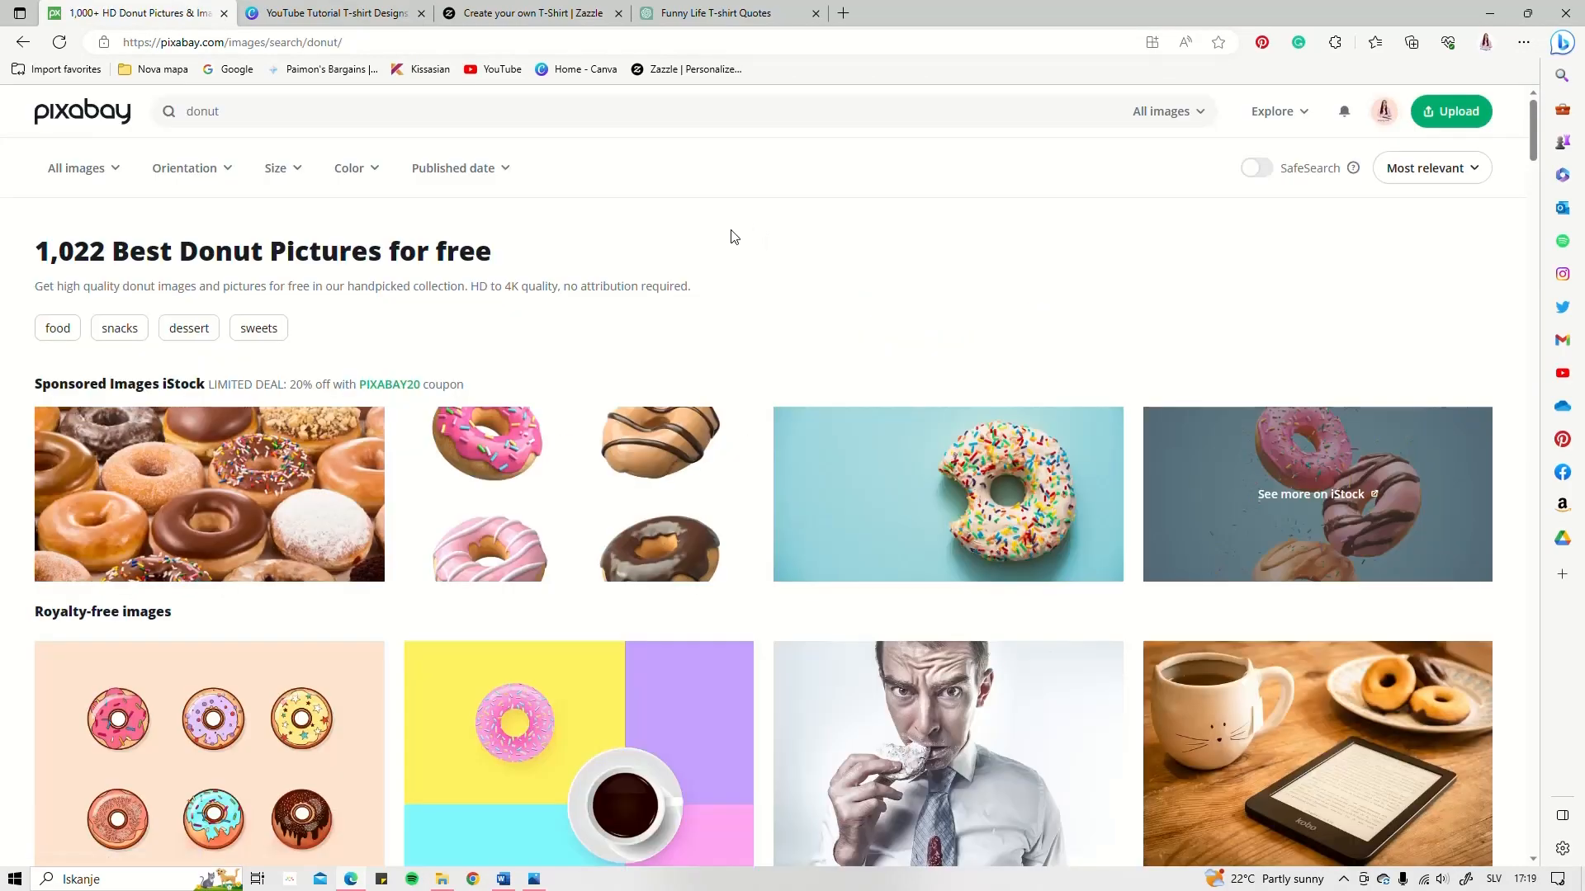
pyautogui.scroll(-4, 707, 265)
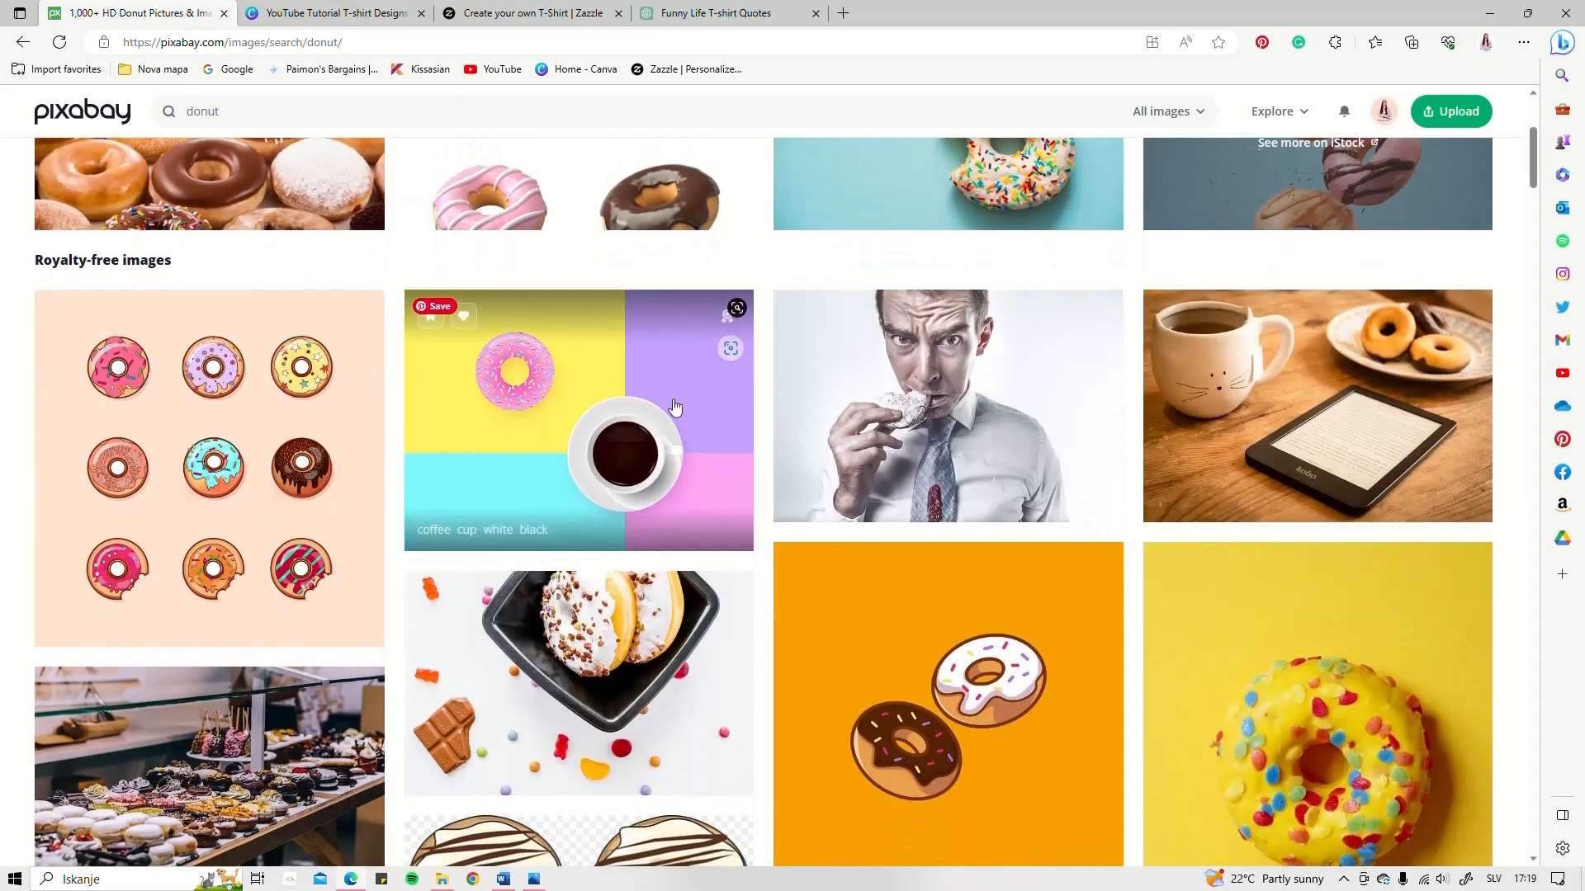
# - Examine the royalty-free donut results for an illustration that suits the donut quote
pyautogui.scroll(-1, 667, 426)
pyautogui.scroll(-3, 666, 426)
pyautogui.scroll(-3, 577, 478)
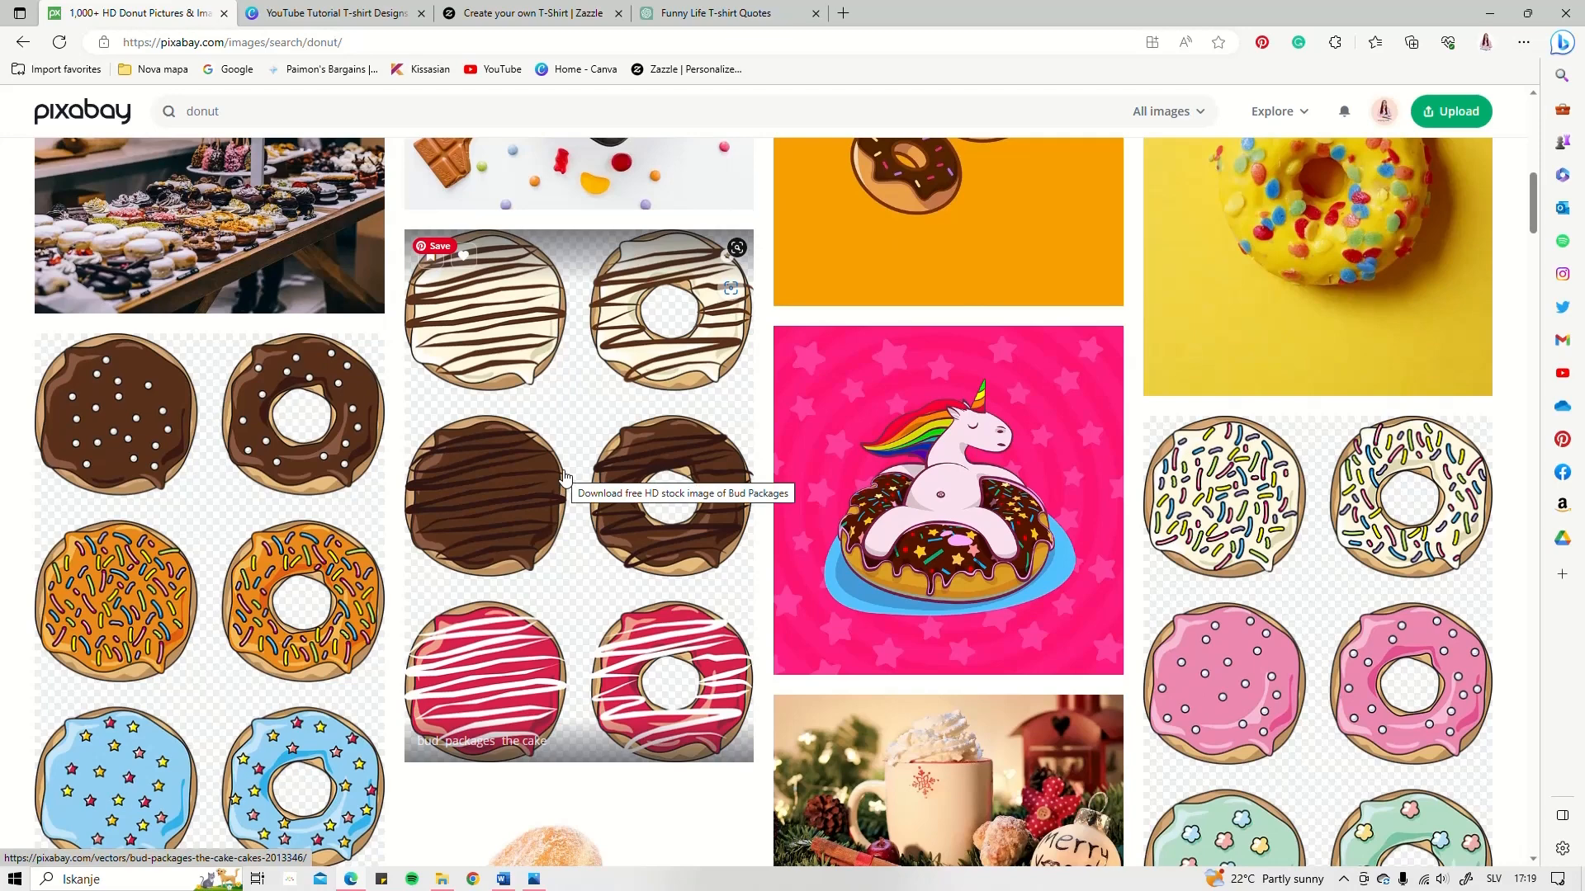
pyautogui.scroll(2, 567, 477)
pyautogui.scroll(4, 604, 464)
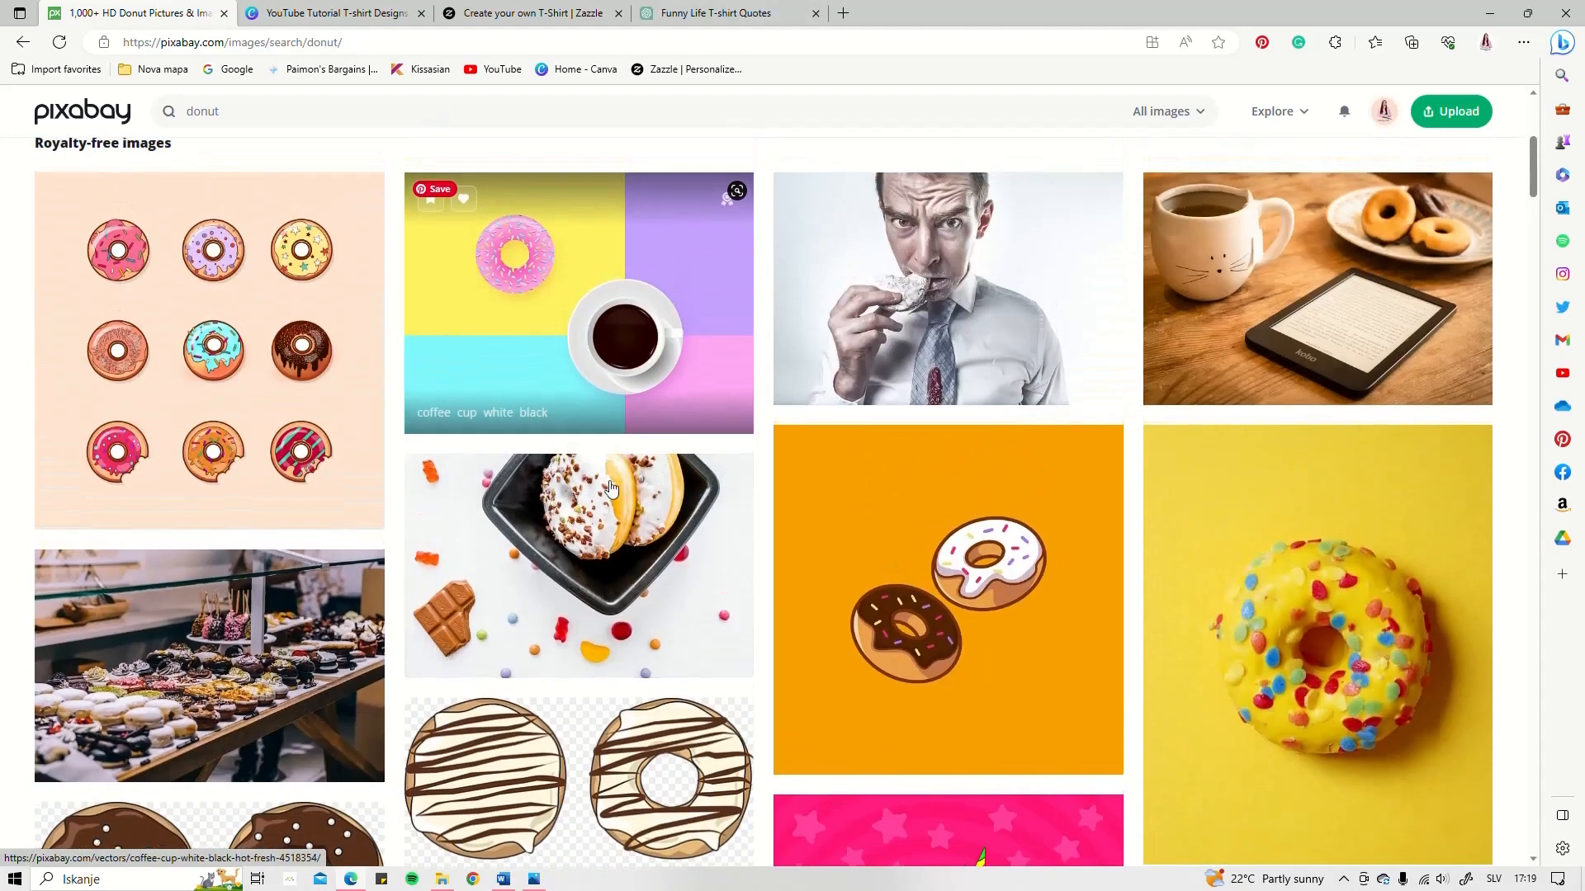
pyautogui.scroll(-6, 604, 464)
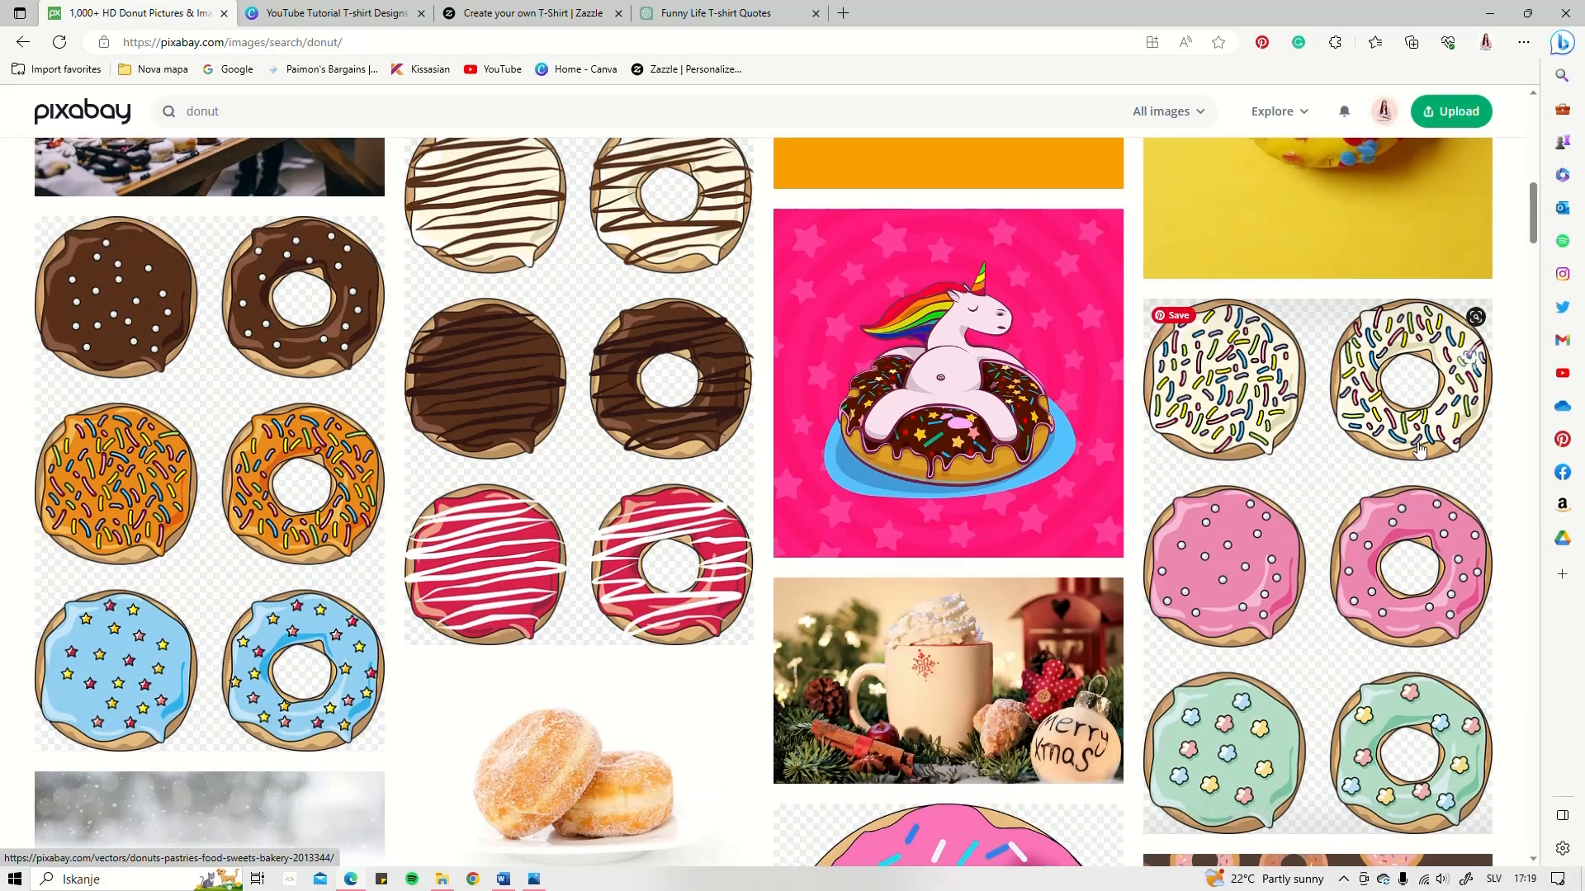
pyautogui.scroll(-6, 1344, 470)
pyautogui.scroll(-2, 908, 330)
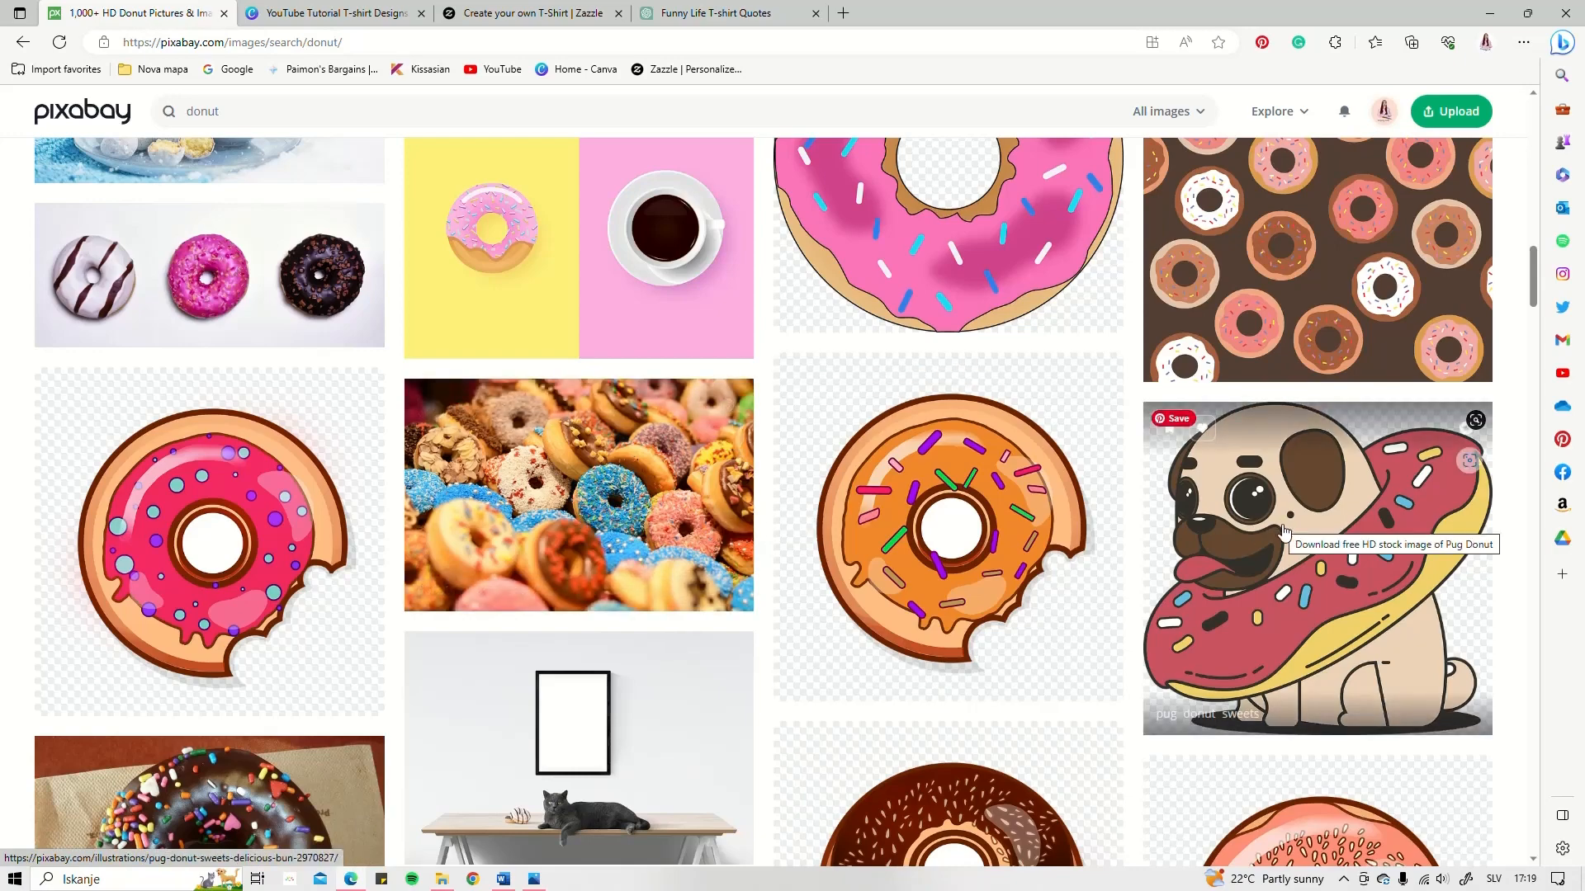
pyautogui.scroll(-3, 1281, 529)
pyautogui.scroll(3, 1283, 533)
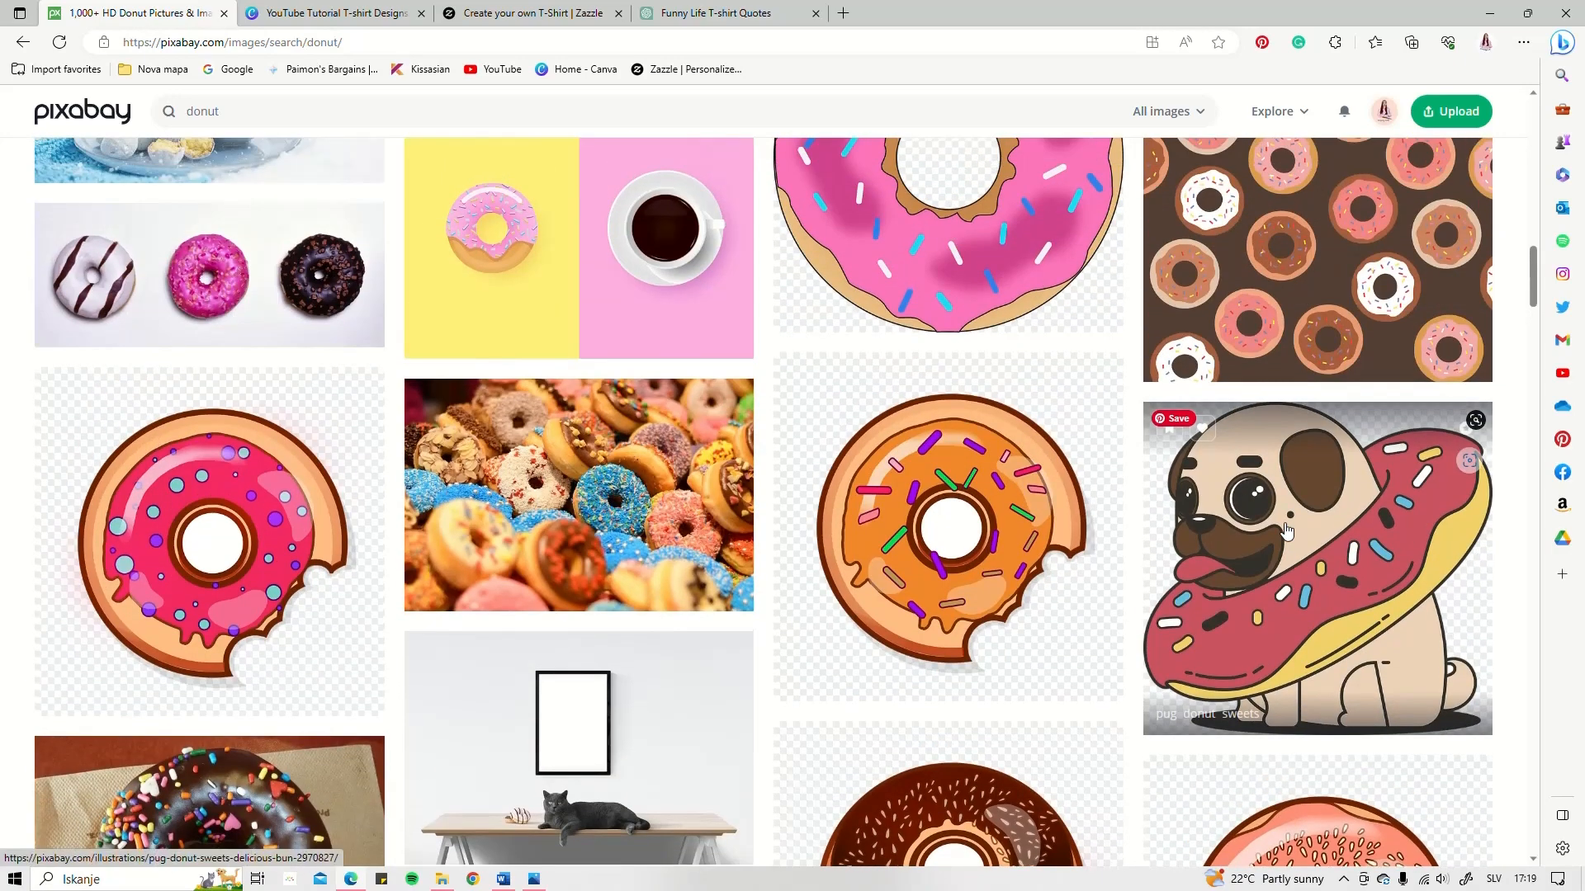
# - Check the quote lists on page 3 of the Canva design and return to the Pixabay donut results
pyautogui.click(500, 12)
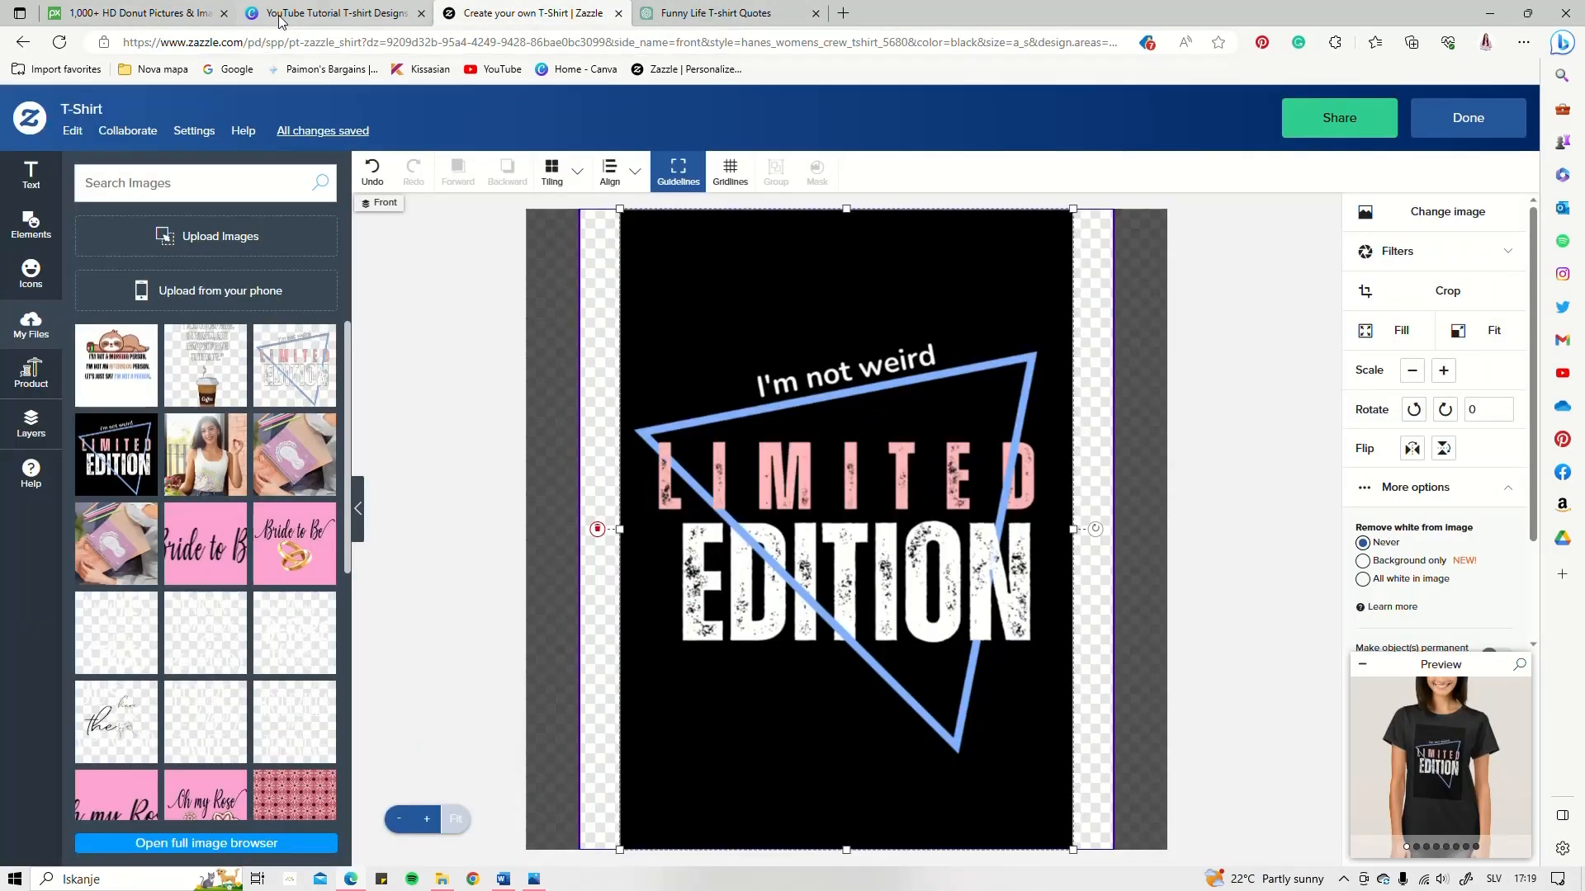
pyautogui.hotkey('ctrl', 'shift', 'Tab')
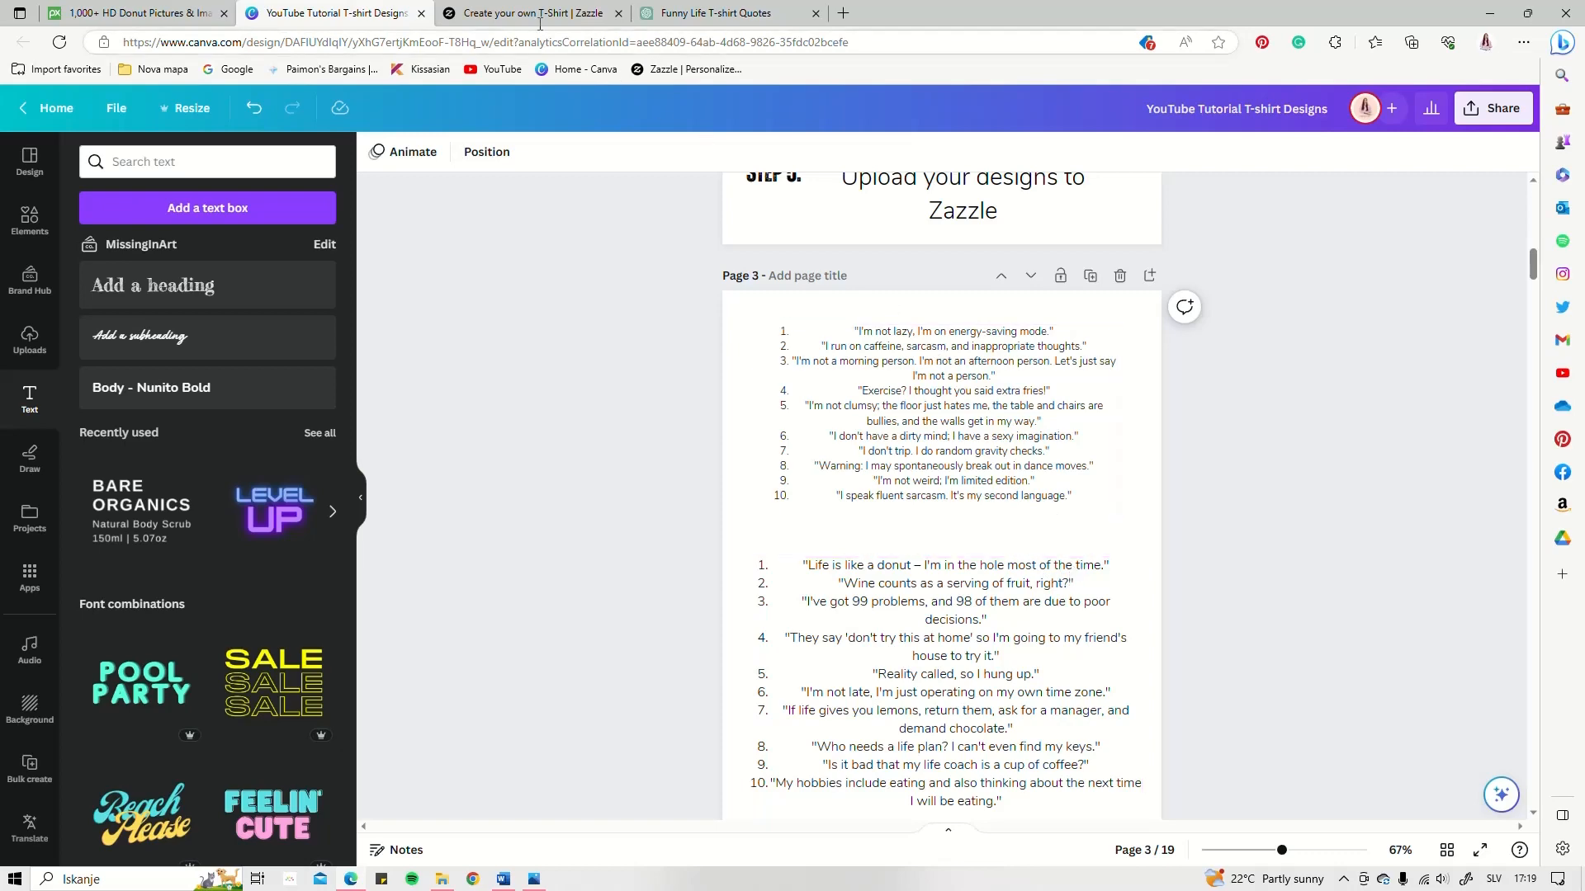
pyautogui.hotkey('ctrl', 'shift', 'Tab')
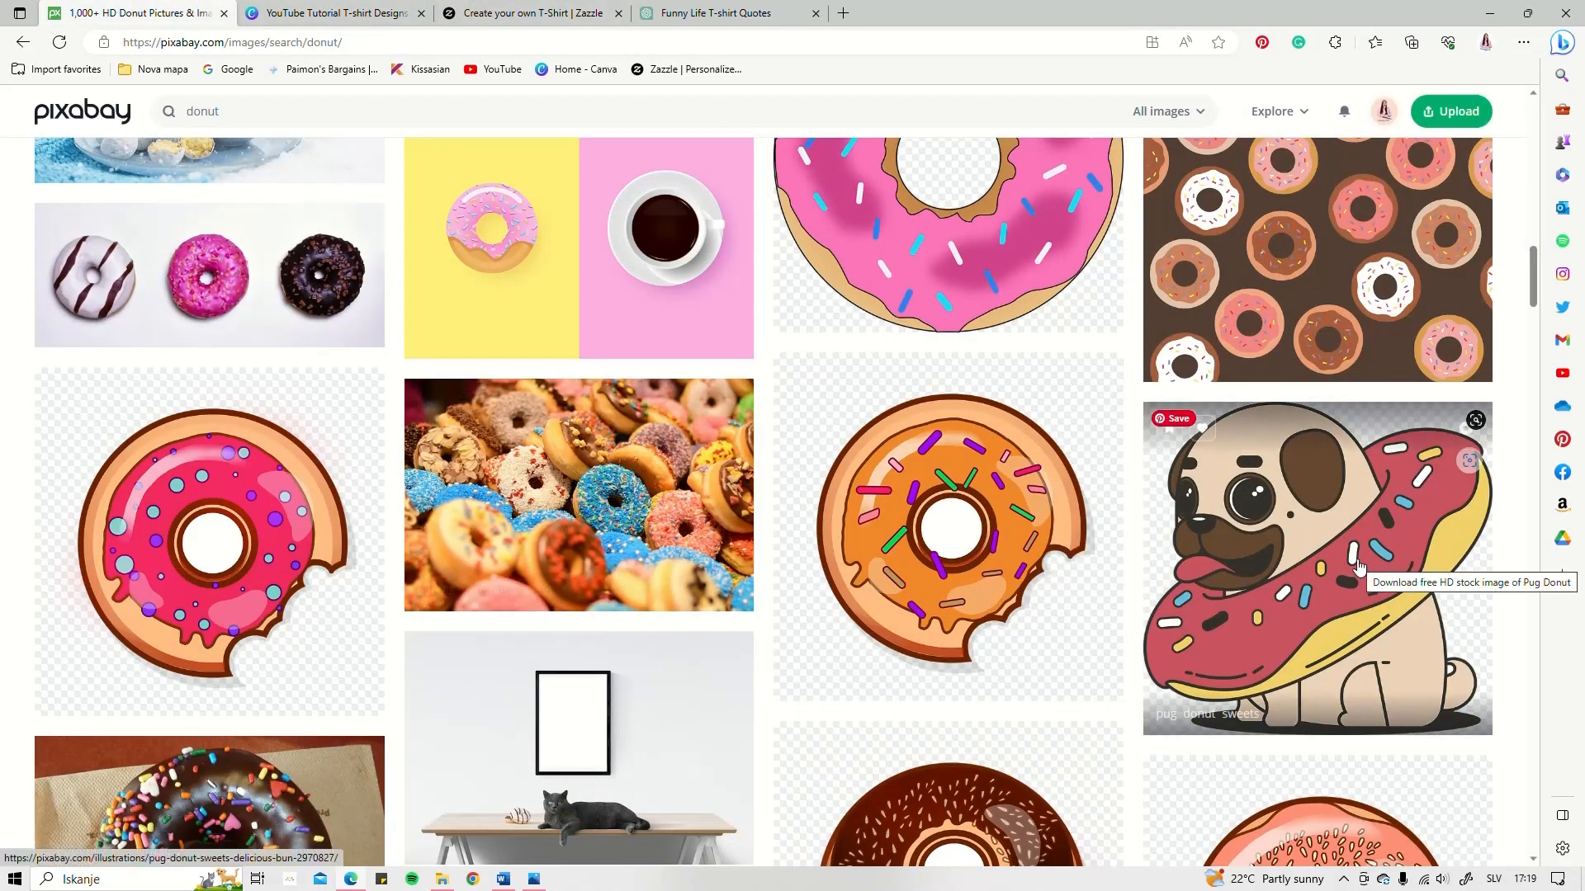
# - Open the Pug Donut illustration and add it to the Tshirt Design collection
pyautogui.click(1339, 538)
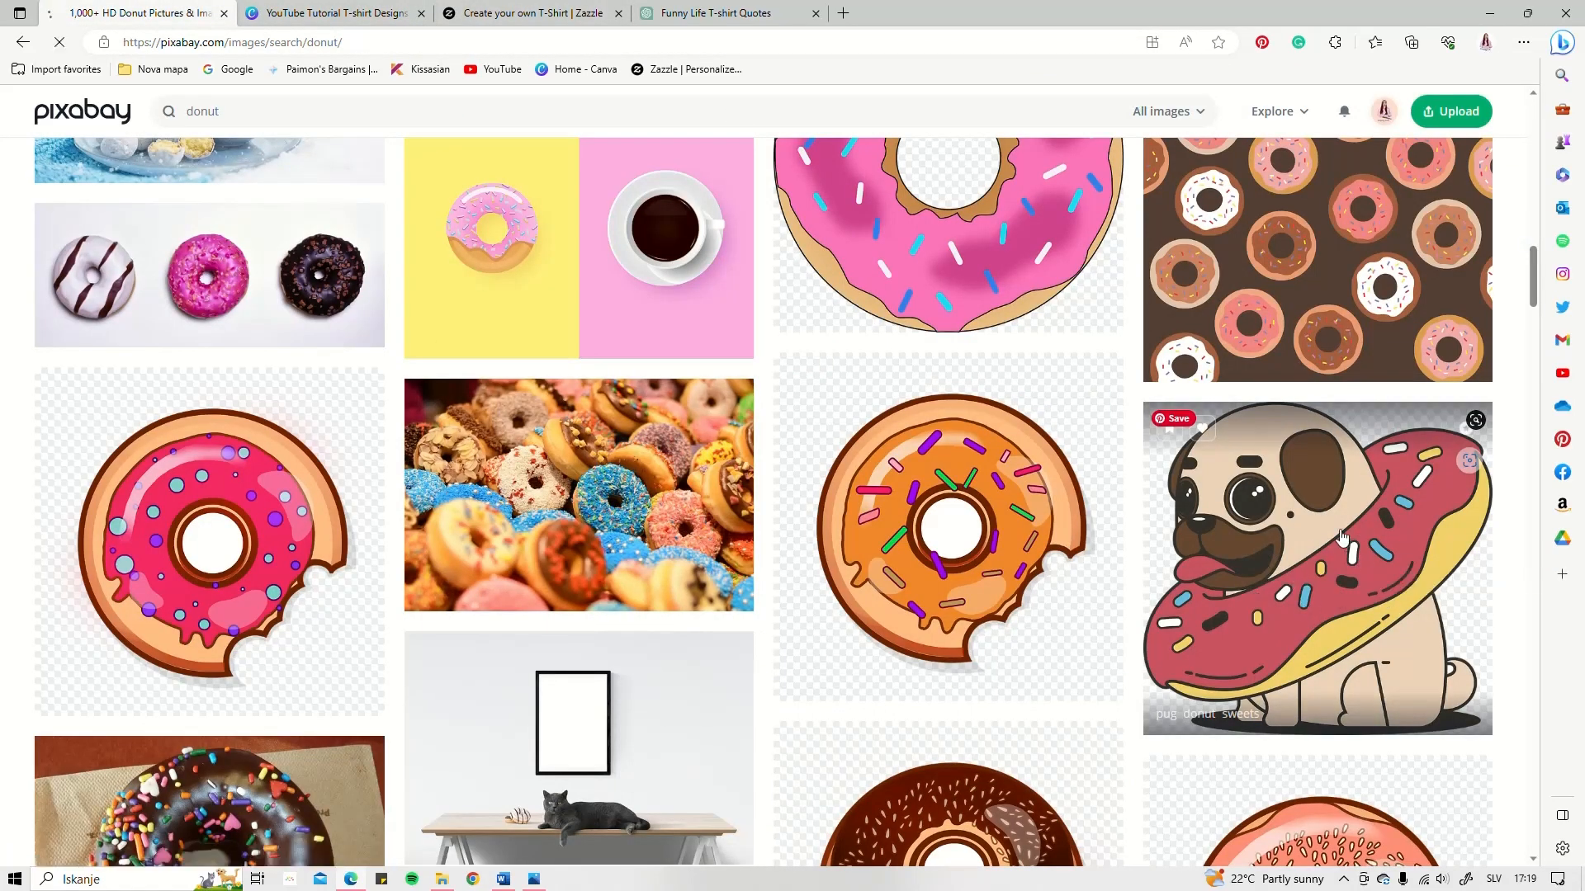
pyautogui.scroll(-3, 275, 459)
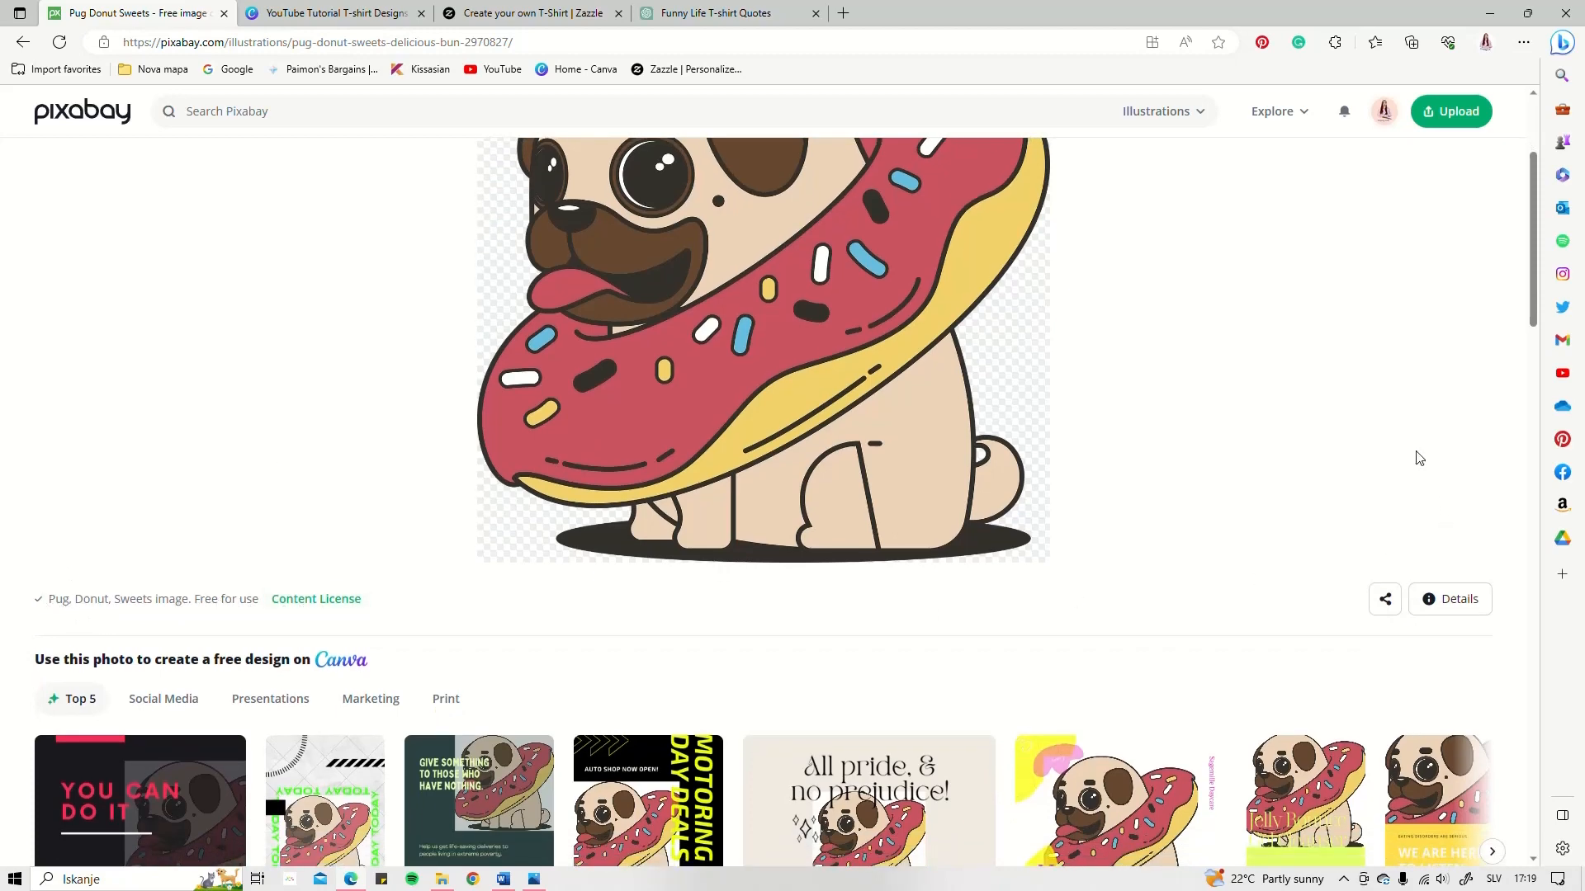
pyautogui.scroll(3, 1376, 438)
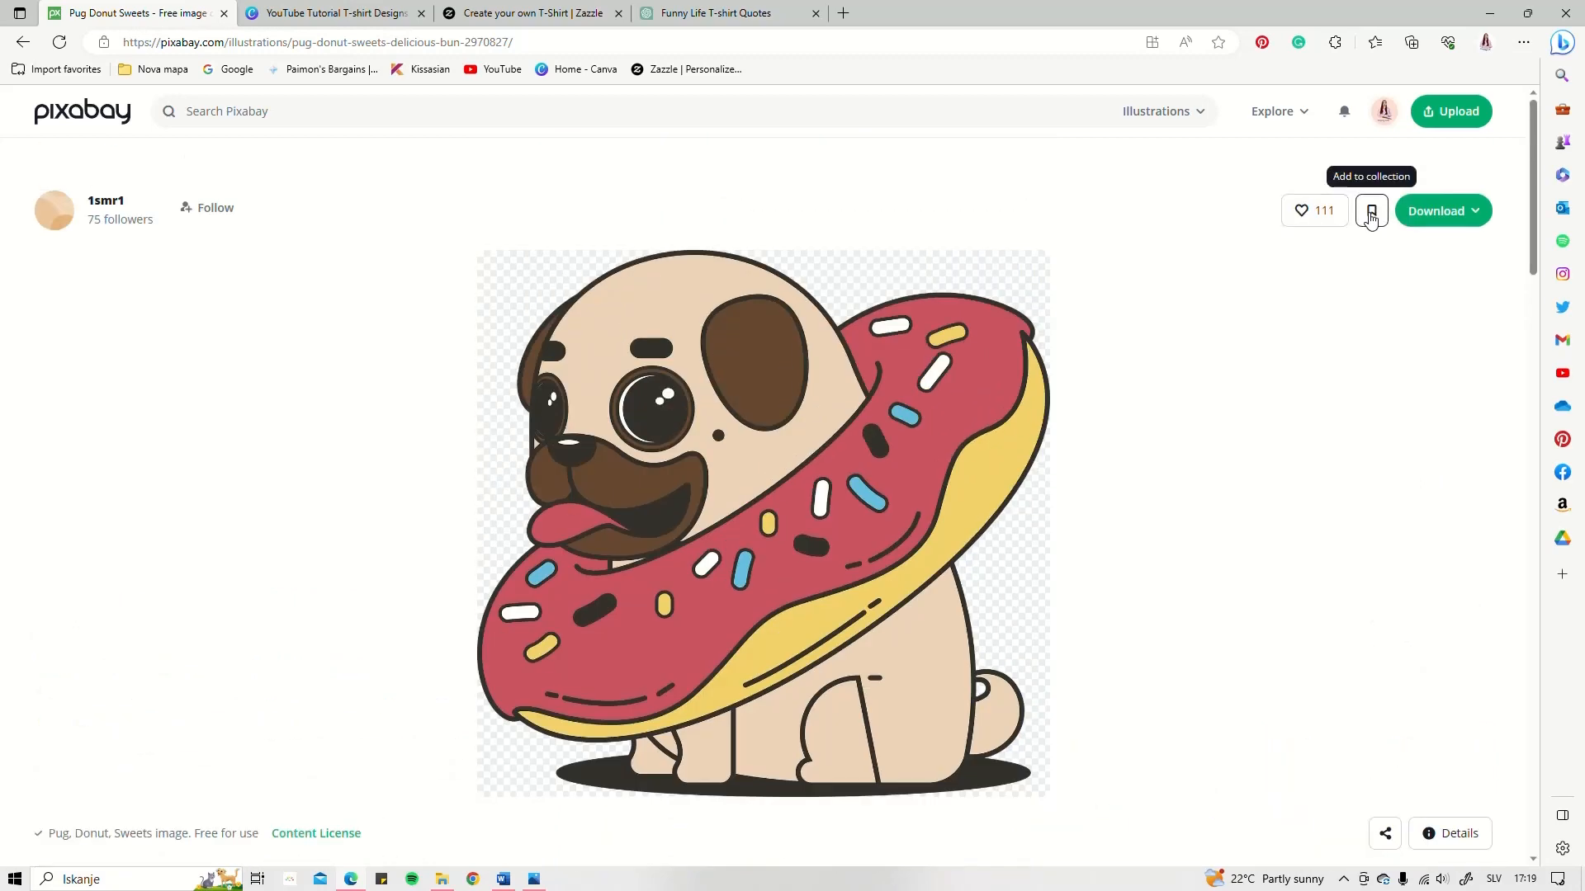
pyautogui.click(1370, 216)
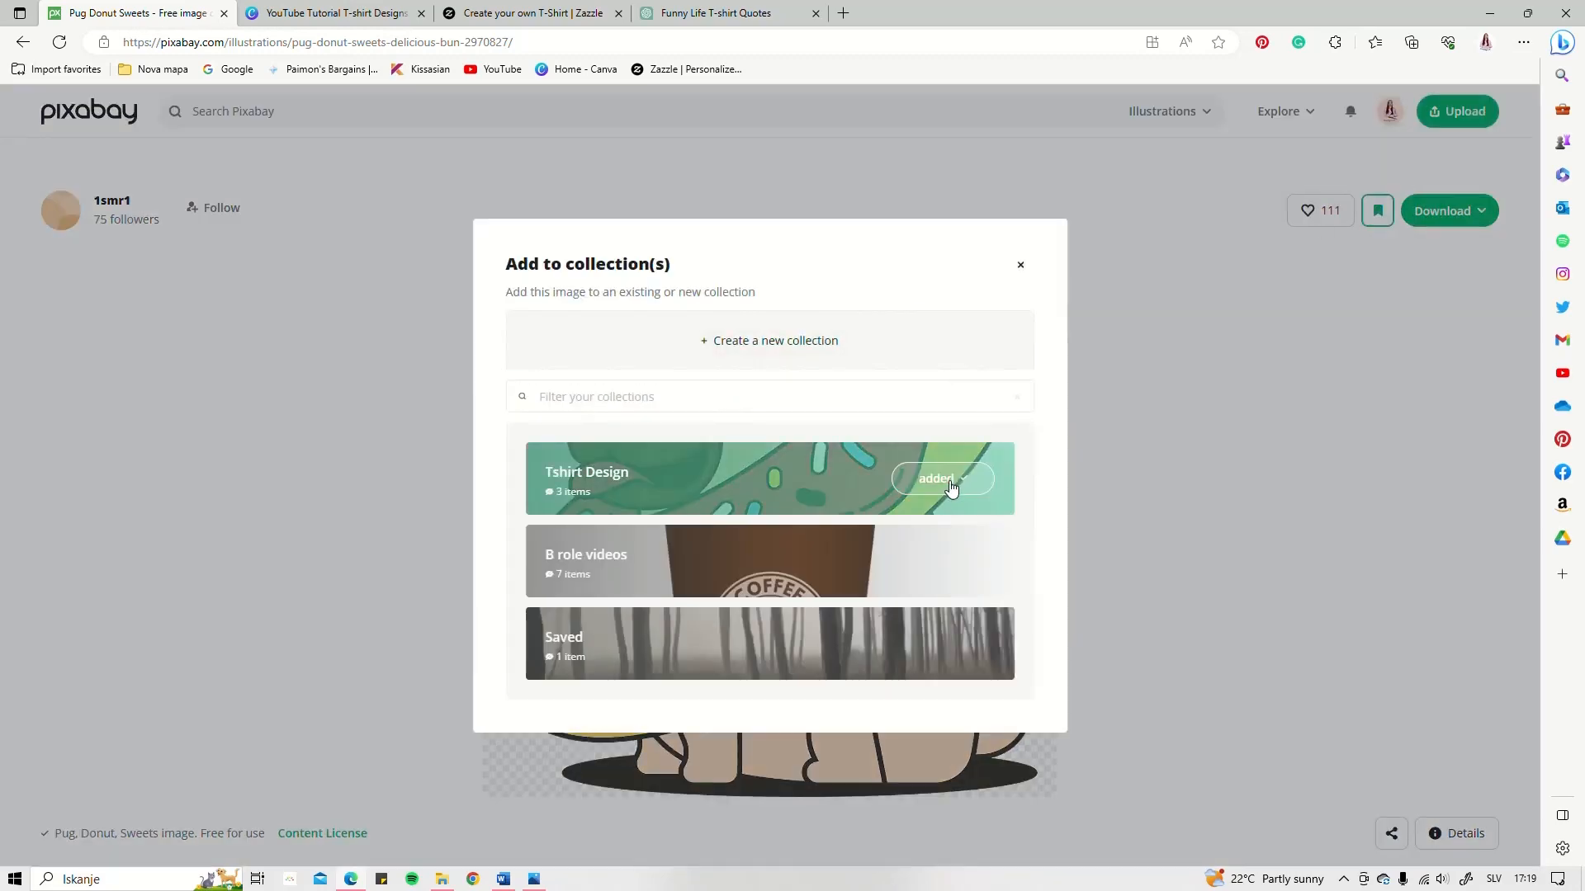
pyautogui.click(1021, 265)
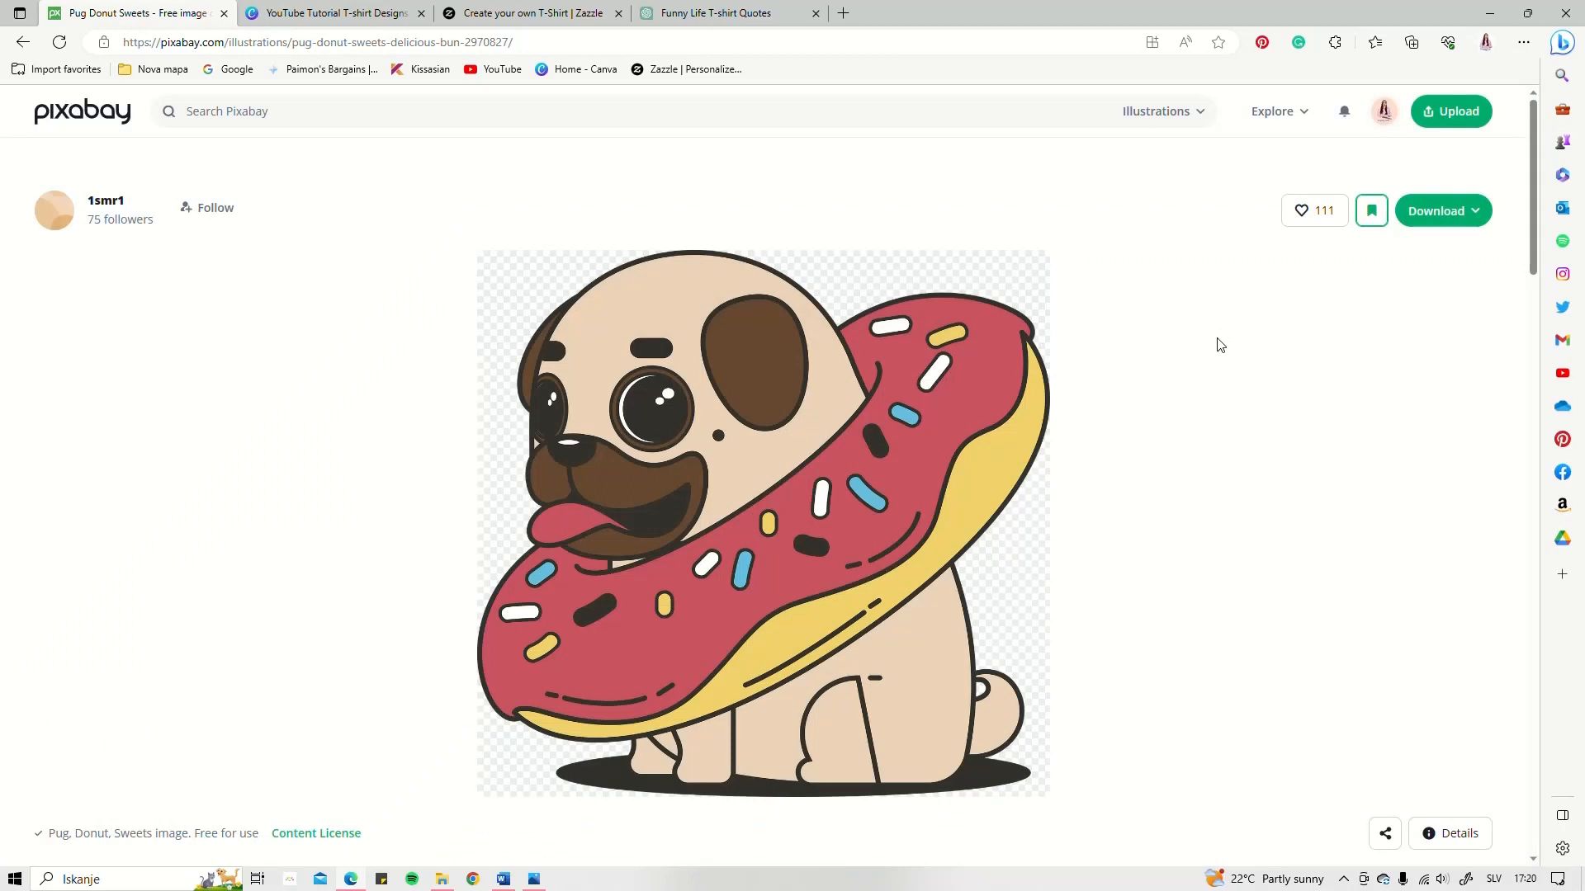
# - Open the pug illustration for editing in Canva at 1920×1832, scale it down and reposition it near the middle of the page
pyautogui.click(1434, 216)
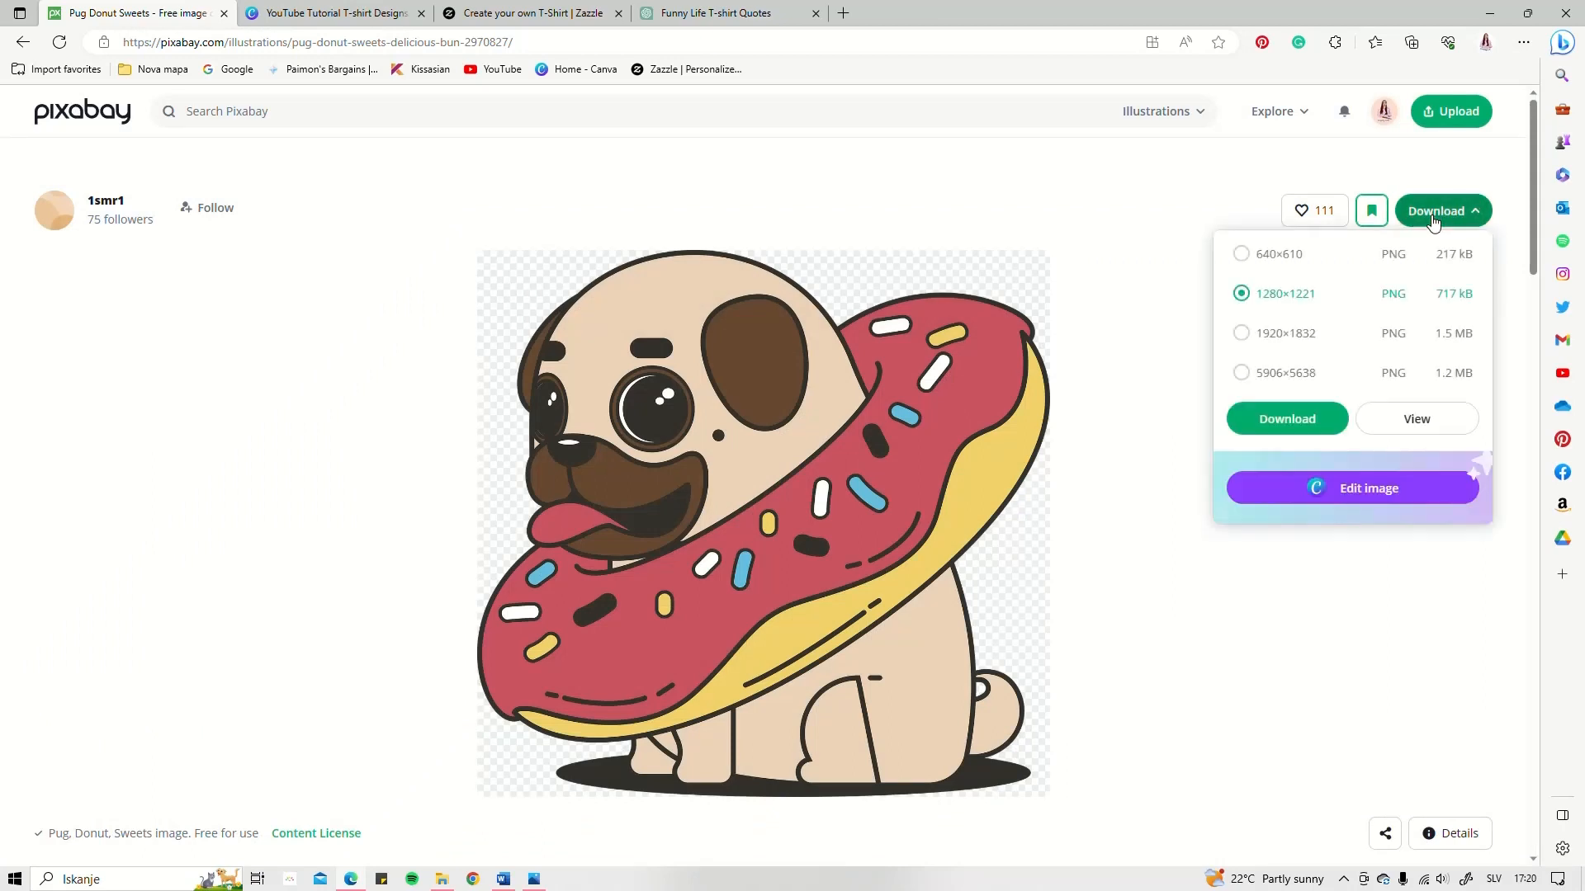
pyautogui.click(1247, 339)
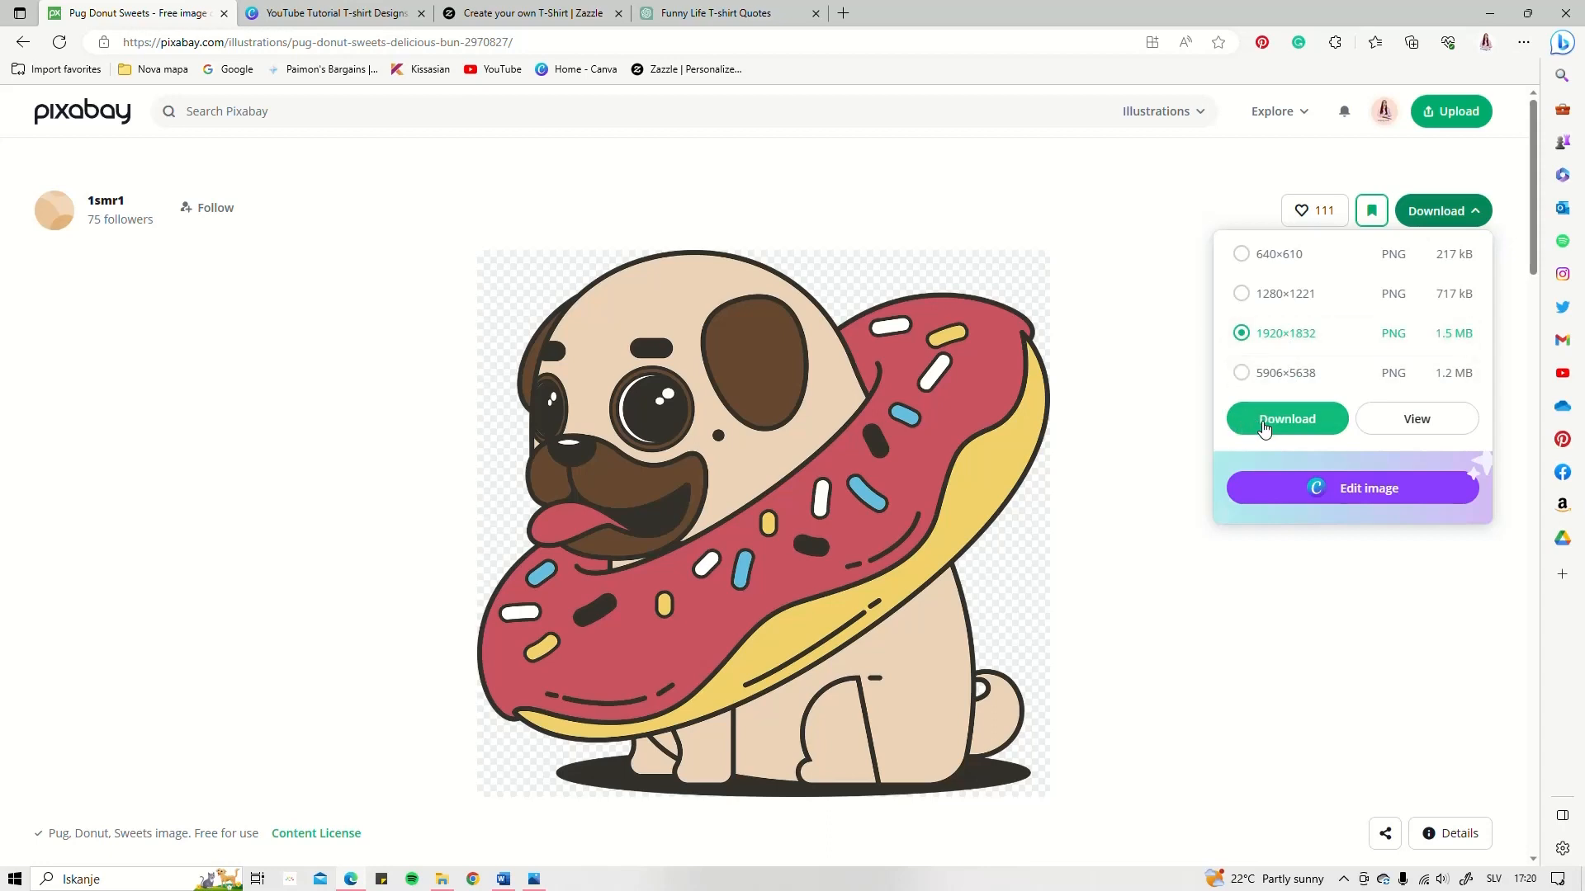
pyautogui.click(1349, 493)
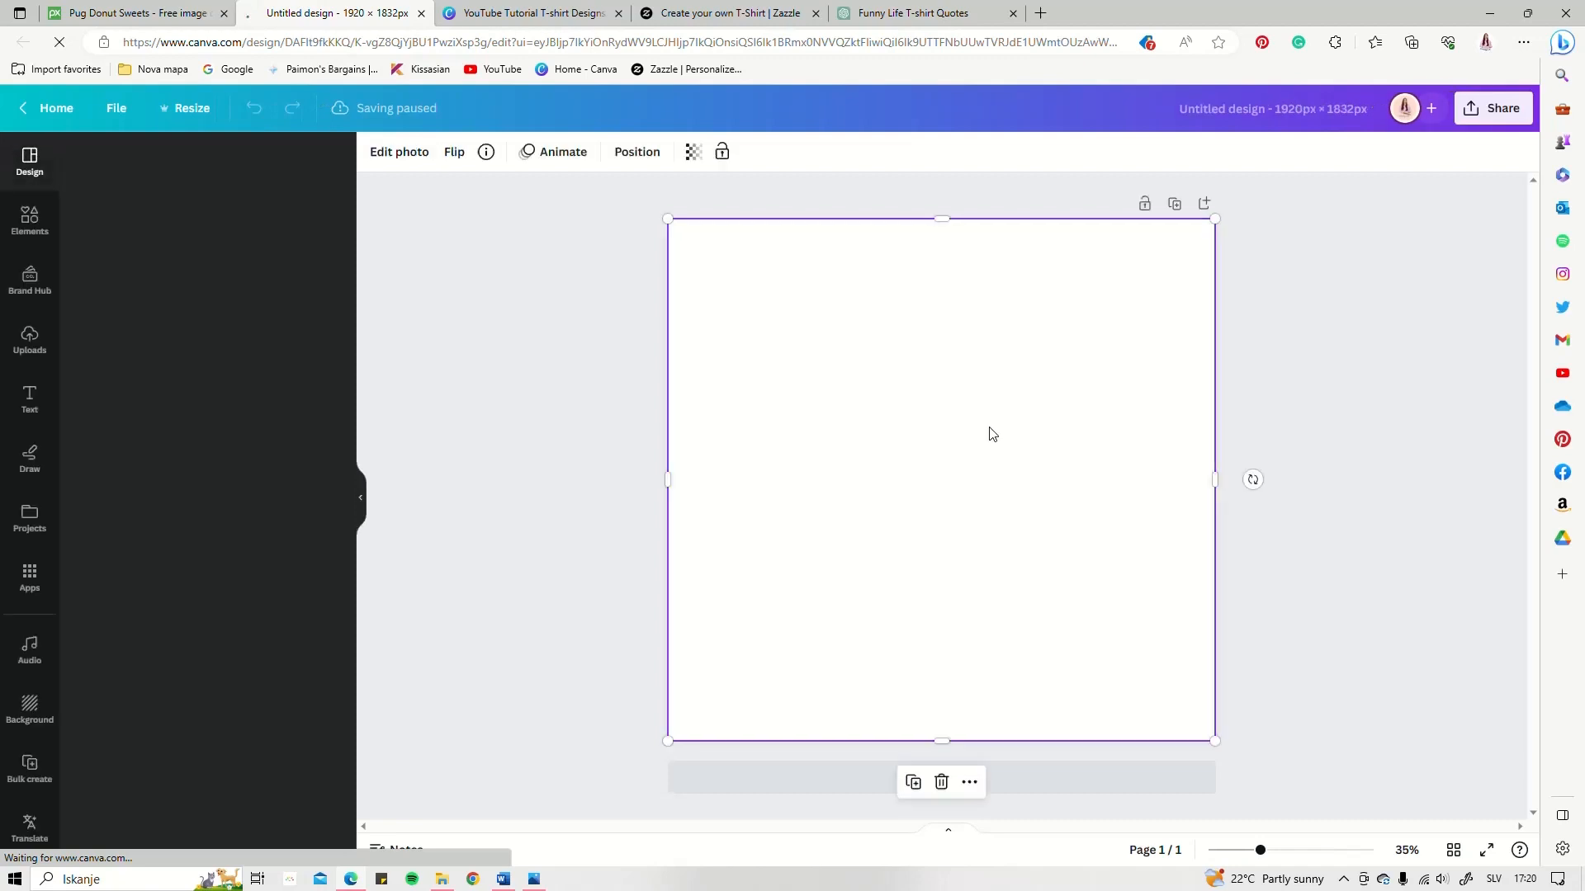
pyautogui.moveTo(1215, 218); pyautogui.dragTo(1040, 385)
pyautogui.moveTo(937, 497); pyautogui.dragTo(1024, 433)
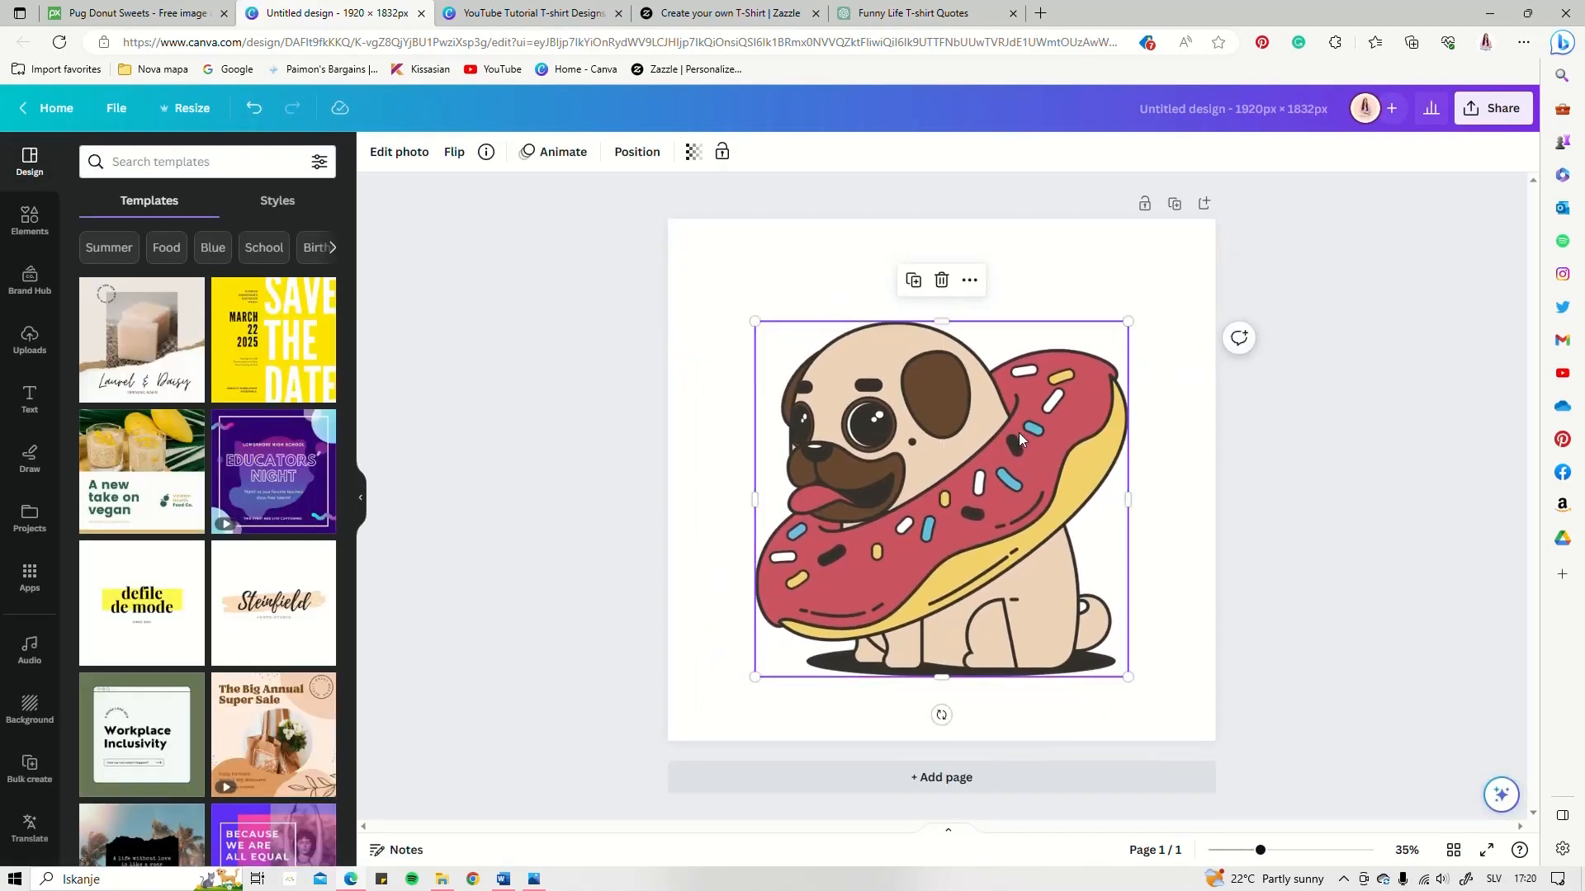
# - Paste the pug image onto the blank black page 18 of the YouTube Tutorial T-shirt Designs file, then resize and position it
pyautogui.click(491, 16)
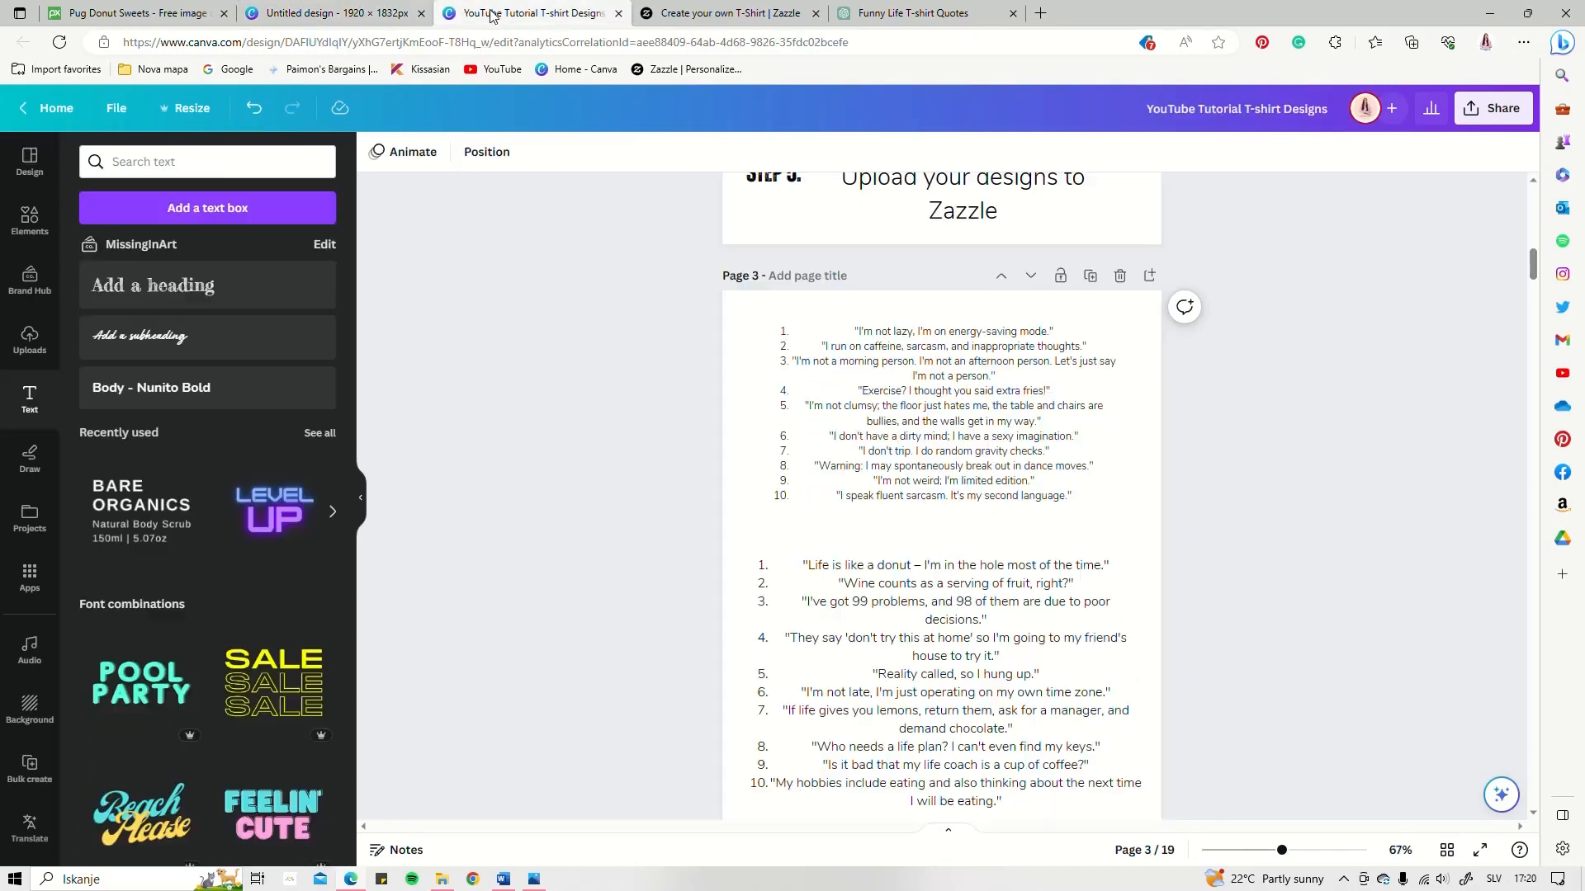
pyautogui.scroll(-10, 982, 417)
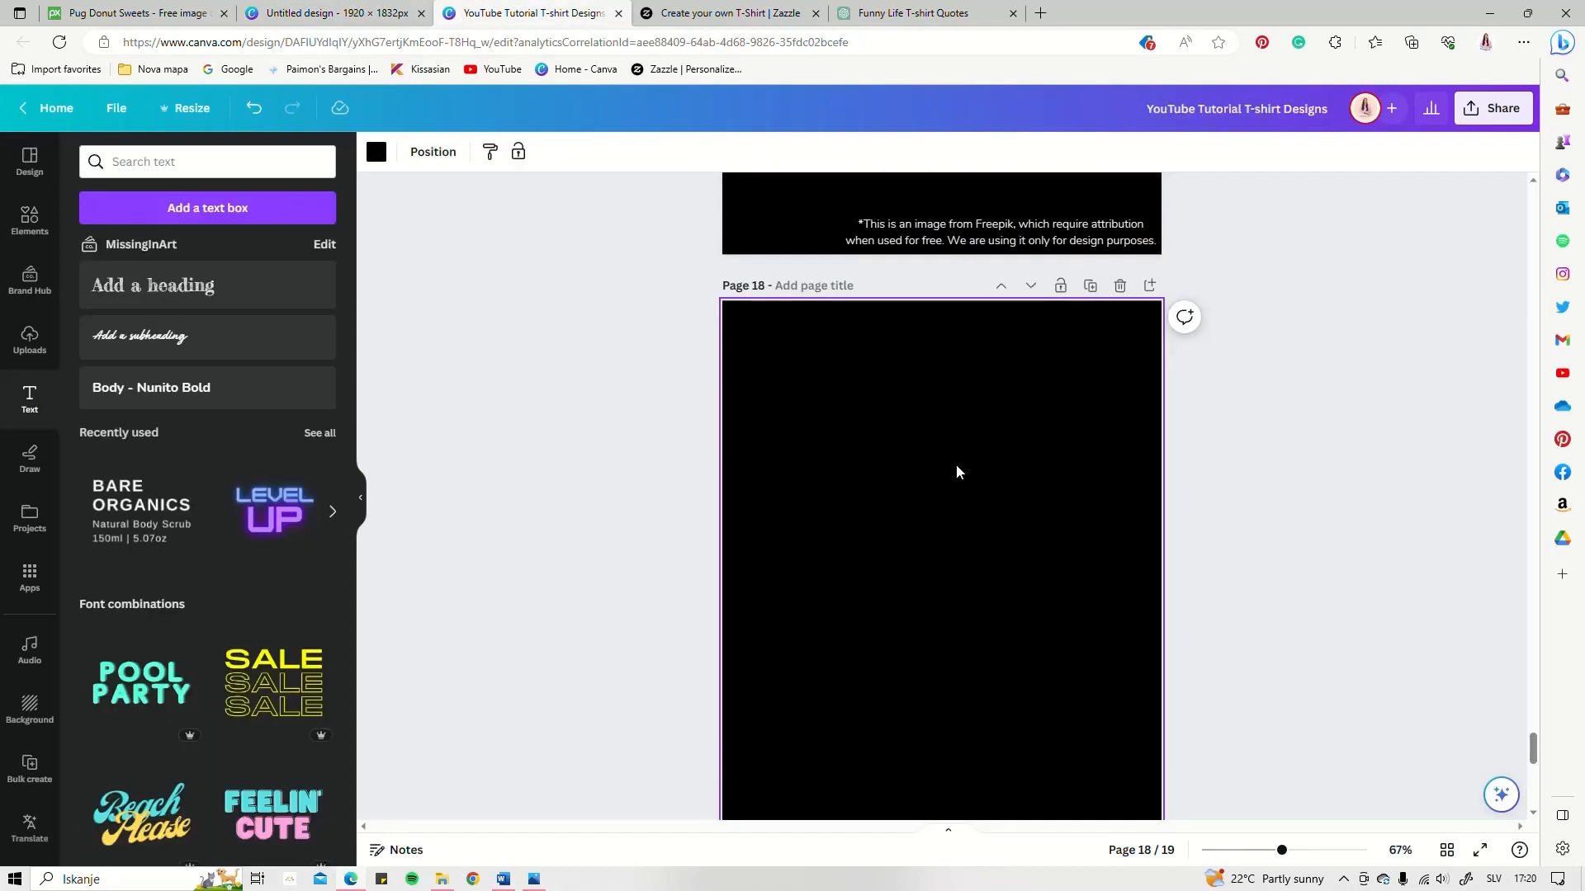
pyautogui.hotkey('ctrl', 'v')
pyautogui.moveTo(1160, 204); pyautogui.dragTo(1003, 354)
pyautogui.moveTo(918, 411); pyautogui.dragTo(960, 490)
pyautogui.moveTo(1031, 407); pyautogui.dragTo(1054, 386)
pyautogui.moveTo(1010, 448); pyautogui.dragTo(1019, 452)
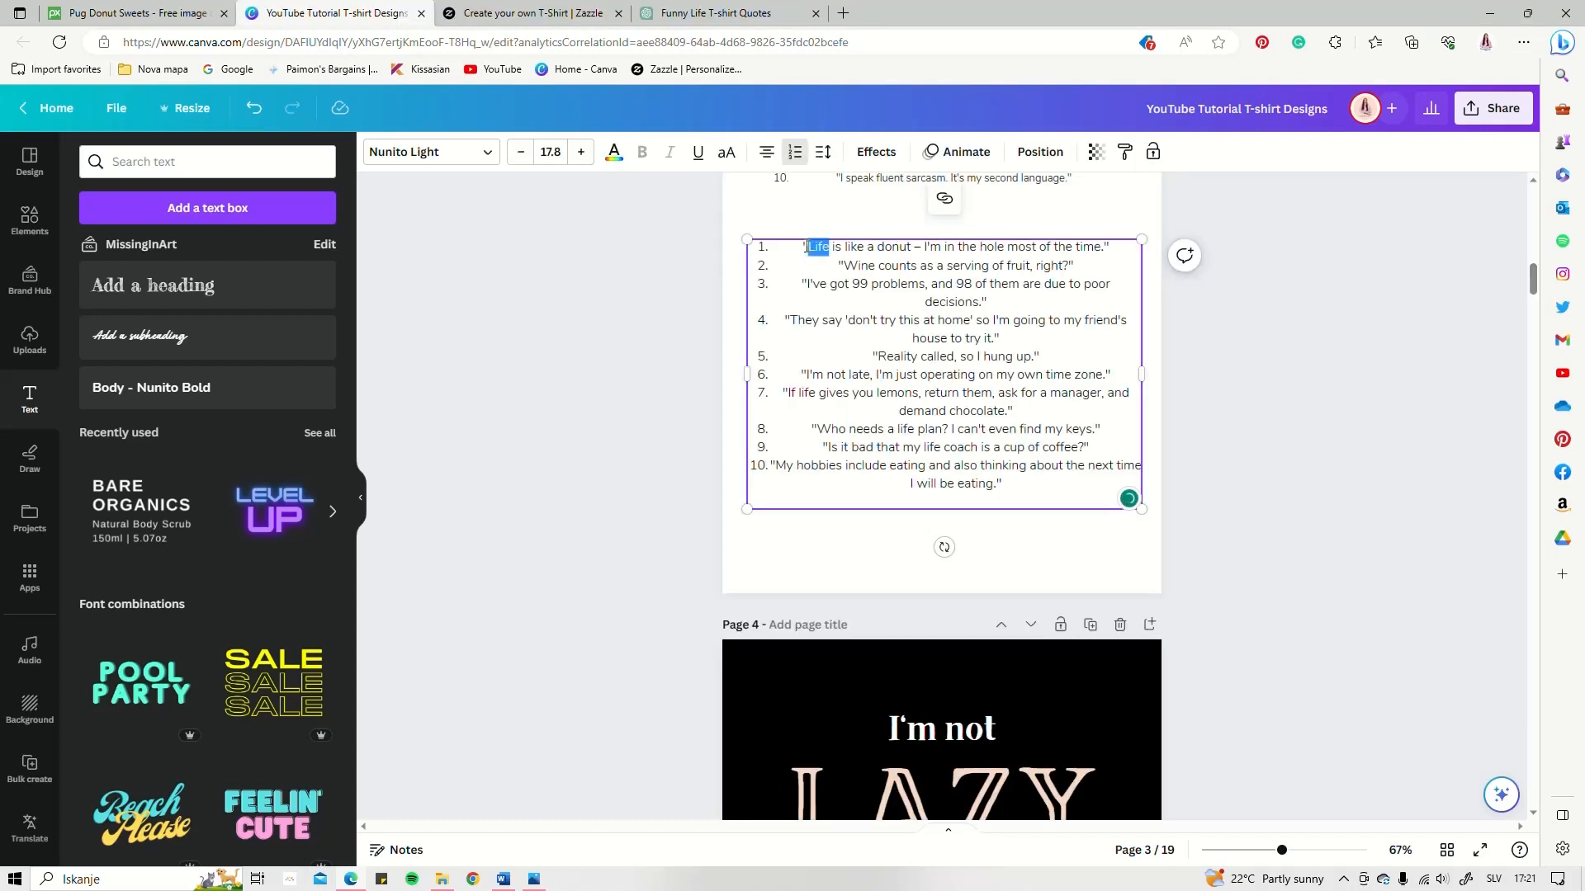
# - Copy the quote "Life is like a donut – I'm in the hole most of the time." from page 3 and return to page 18
pyautogui.moveTo(804, 246); pyautogui.dragTo(1116, 244)
pyautogui.hotkey('ctrl', 'c')
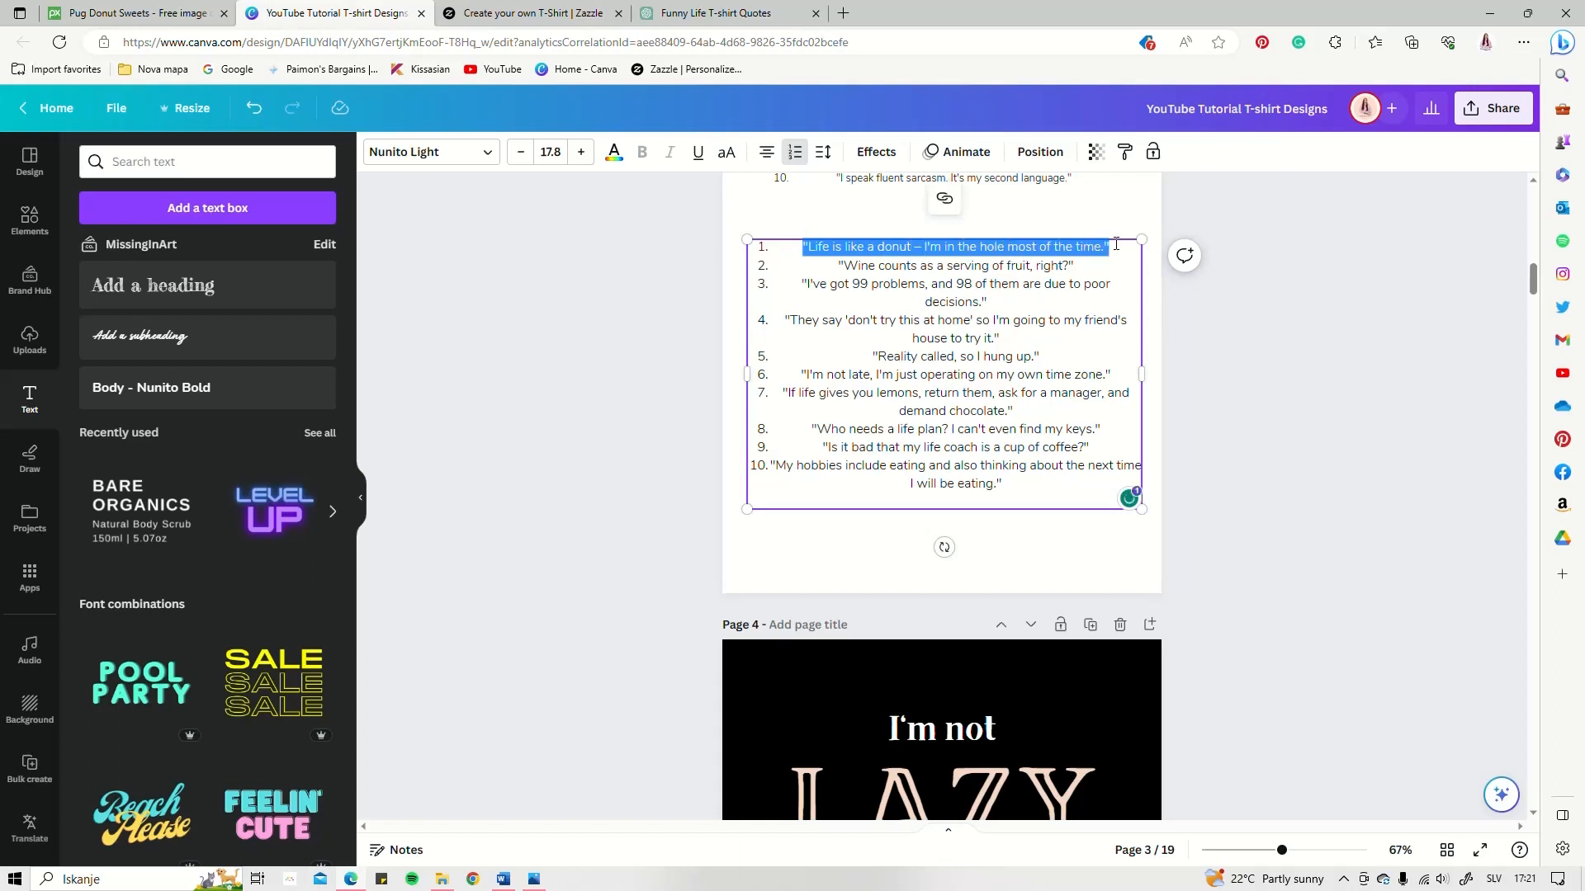
pyautogui.moveTo(1532, 279); pyautogui.dragTo(1531, 784)
pyautogui.scroll(-1, 985, 441)
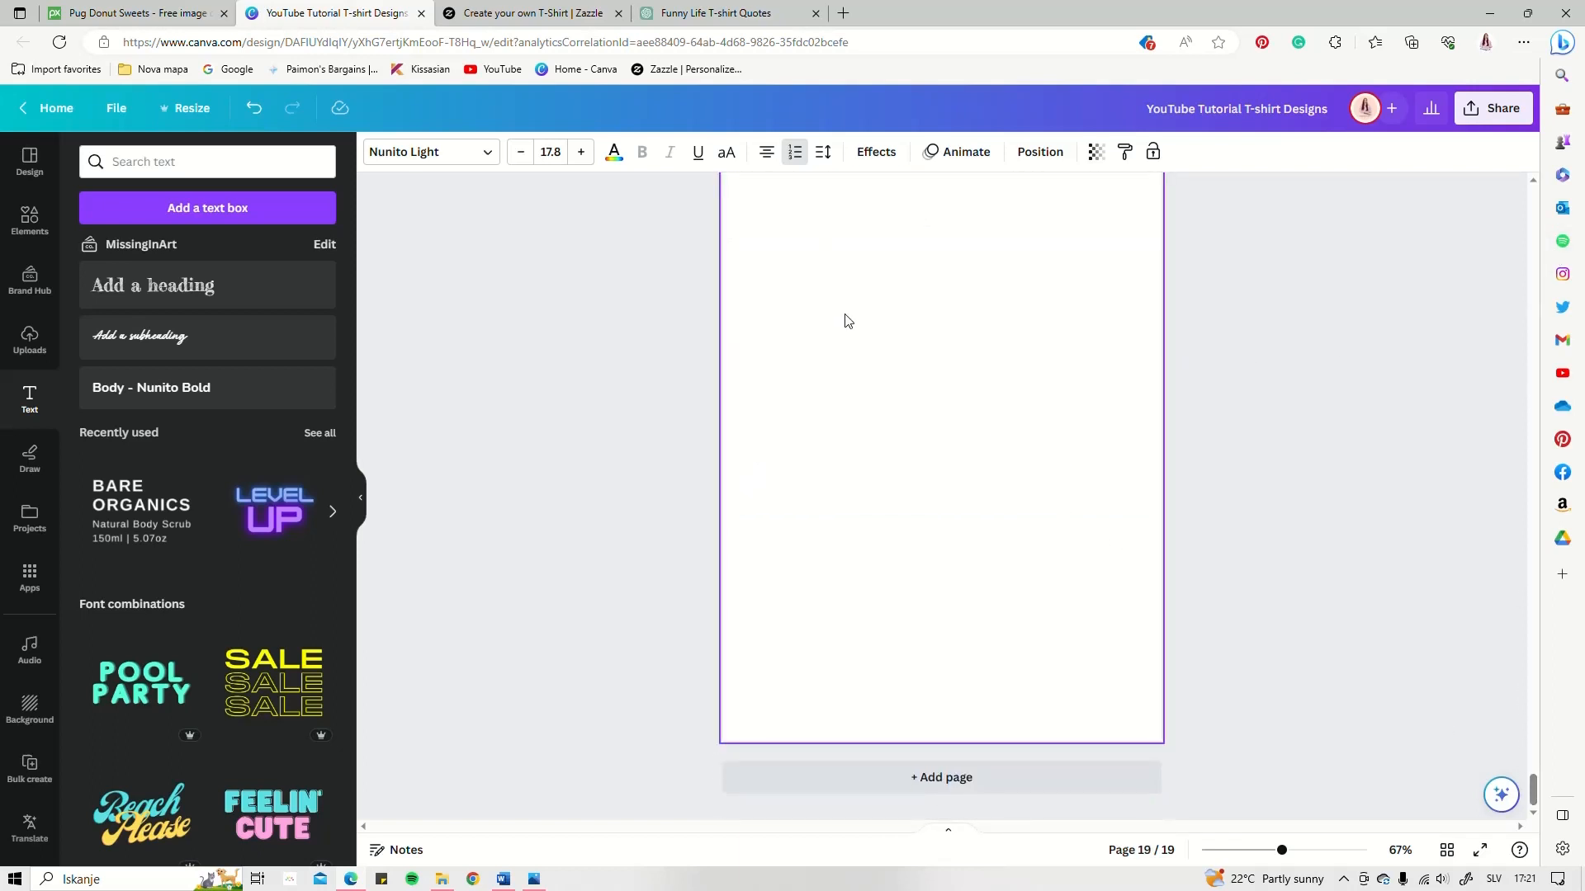
pyautogui.scroll(2, 901, 400)
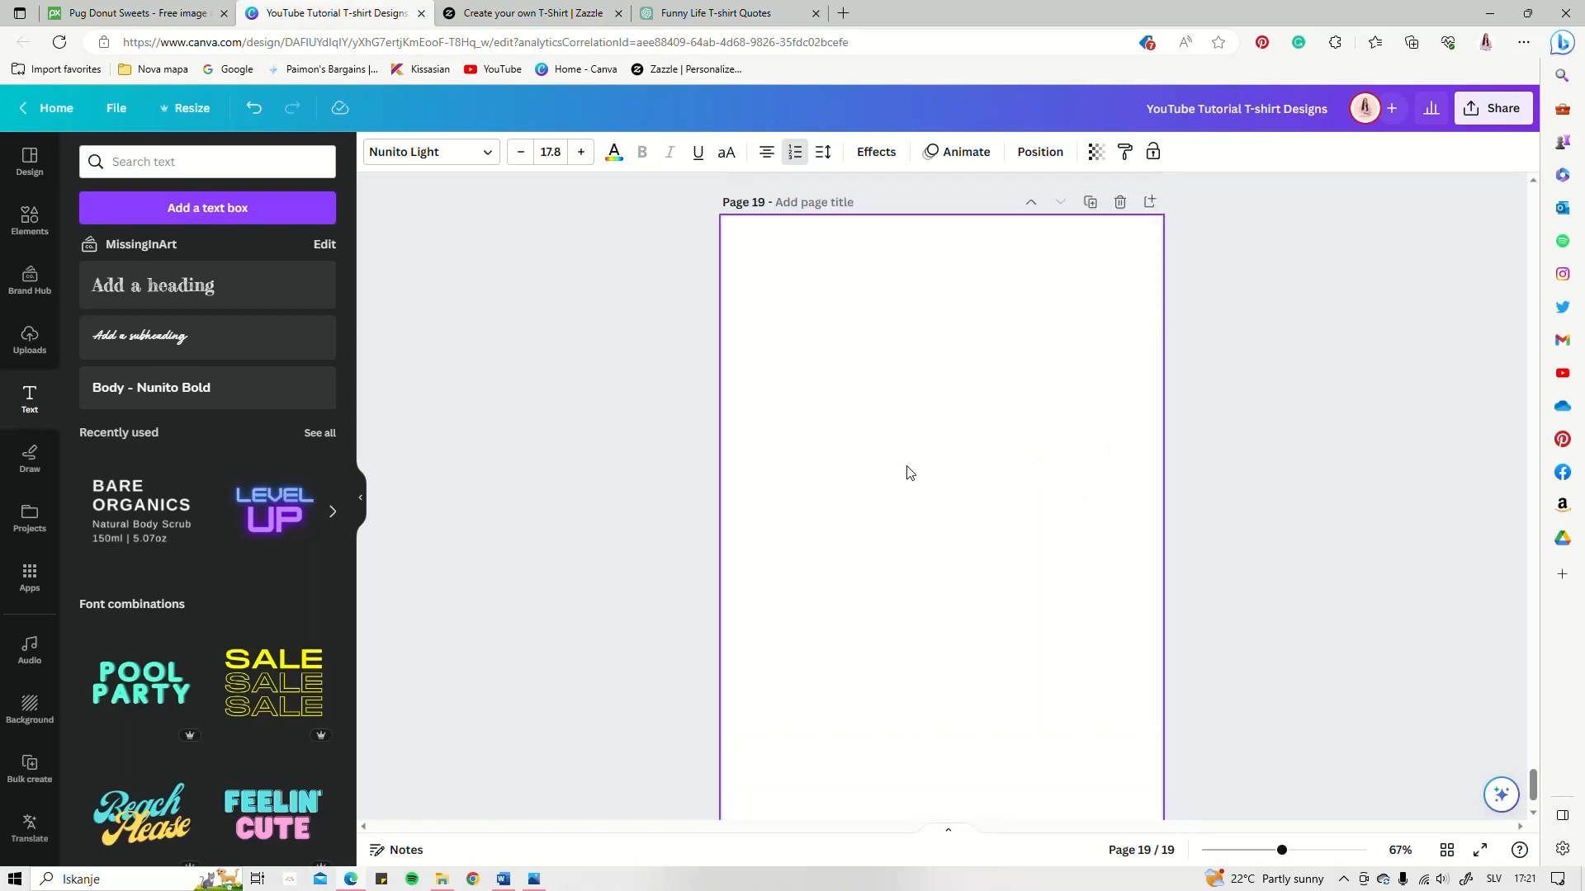
pyautogui.scroll(5, 908, 472)
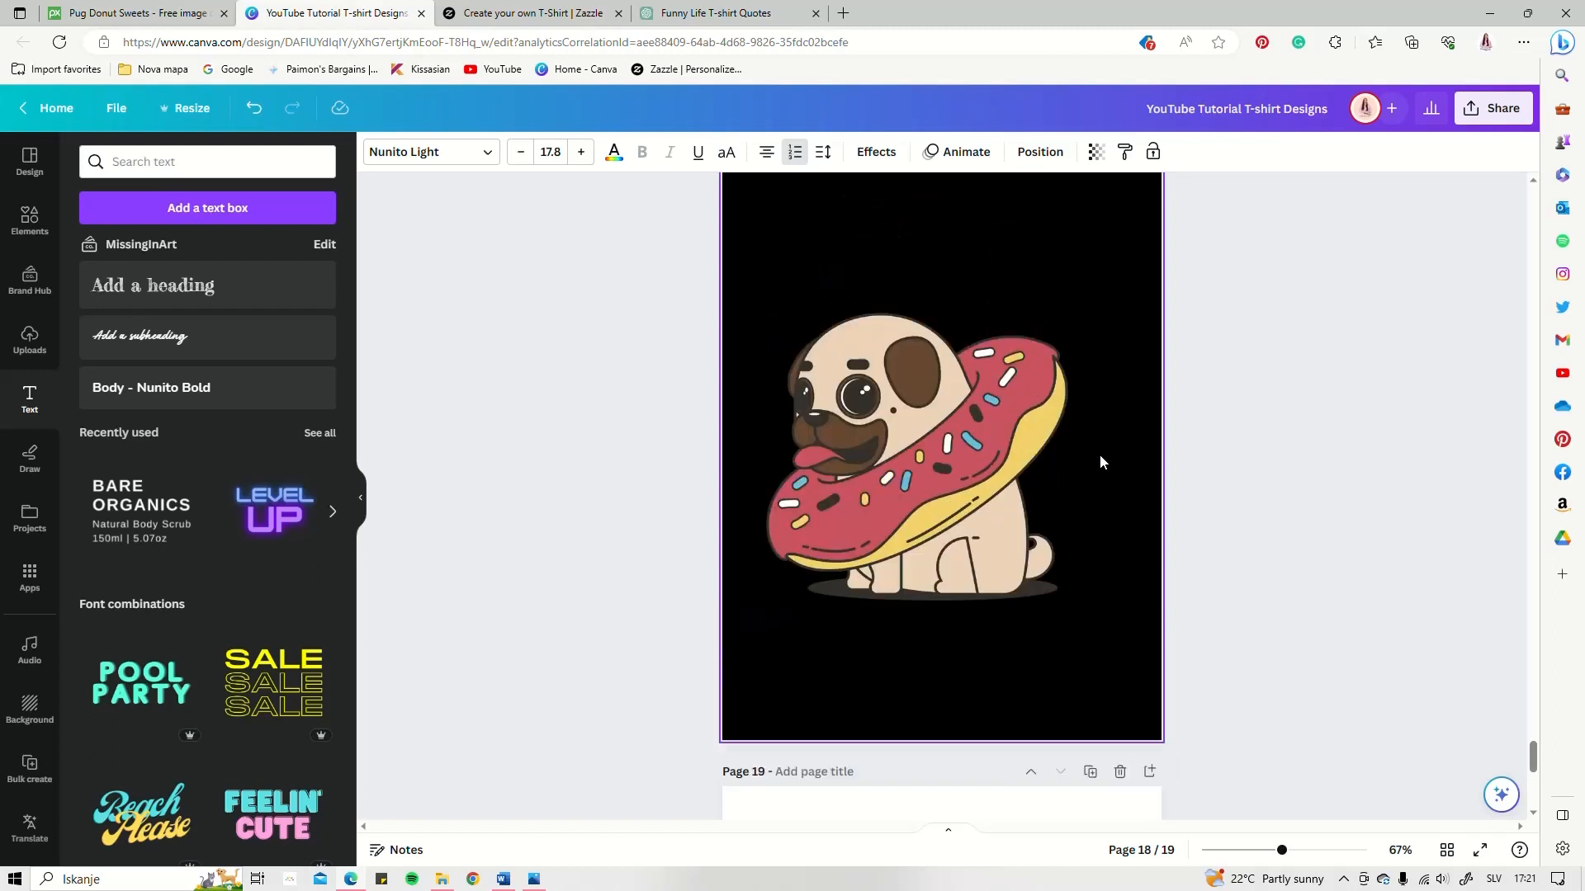
pyautogui.scroll(2, 1100, 456)
pyautogui.scroll(-1, 1098, 455)
# - Nudge the pug image on page 18 and paste the copied quote into a new text box above it
pyautogui.moveTo(965, 475); pyautogui.dragTo(981, 466)
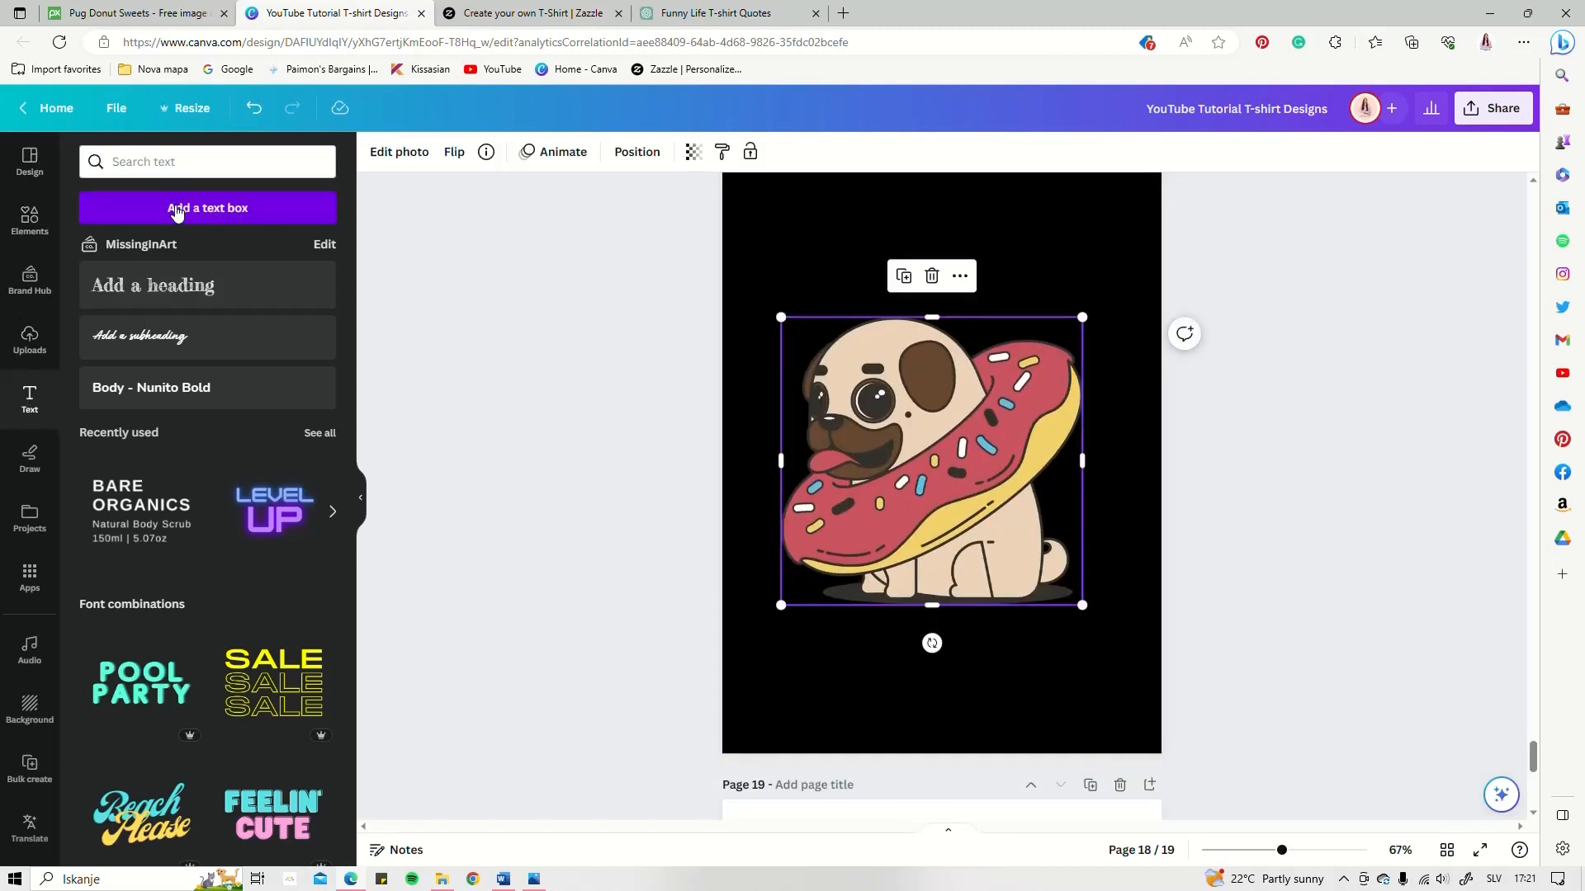
pyautogui.click(225, 209)
pyautogui.moveTo(946, 662); pyautogui.dragTo(946, 301)
pyautogui.hotkey('ctrl', 'v')
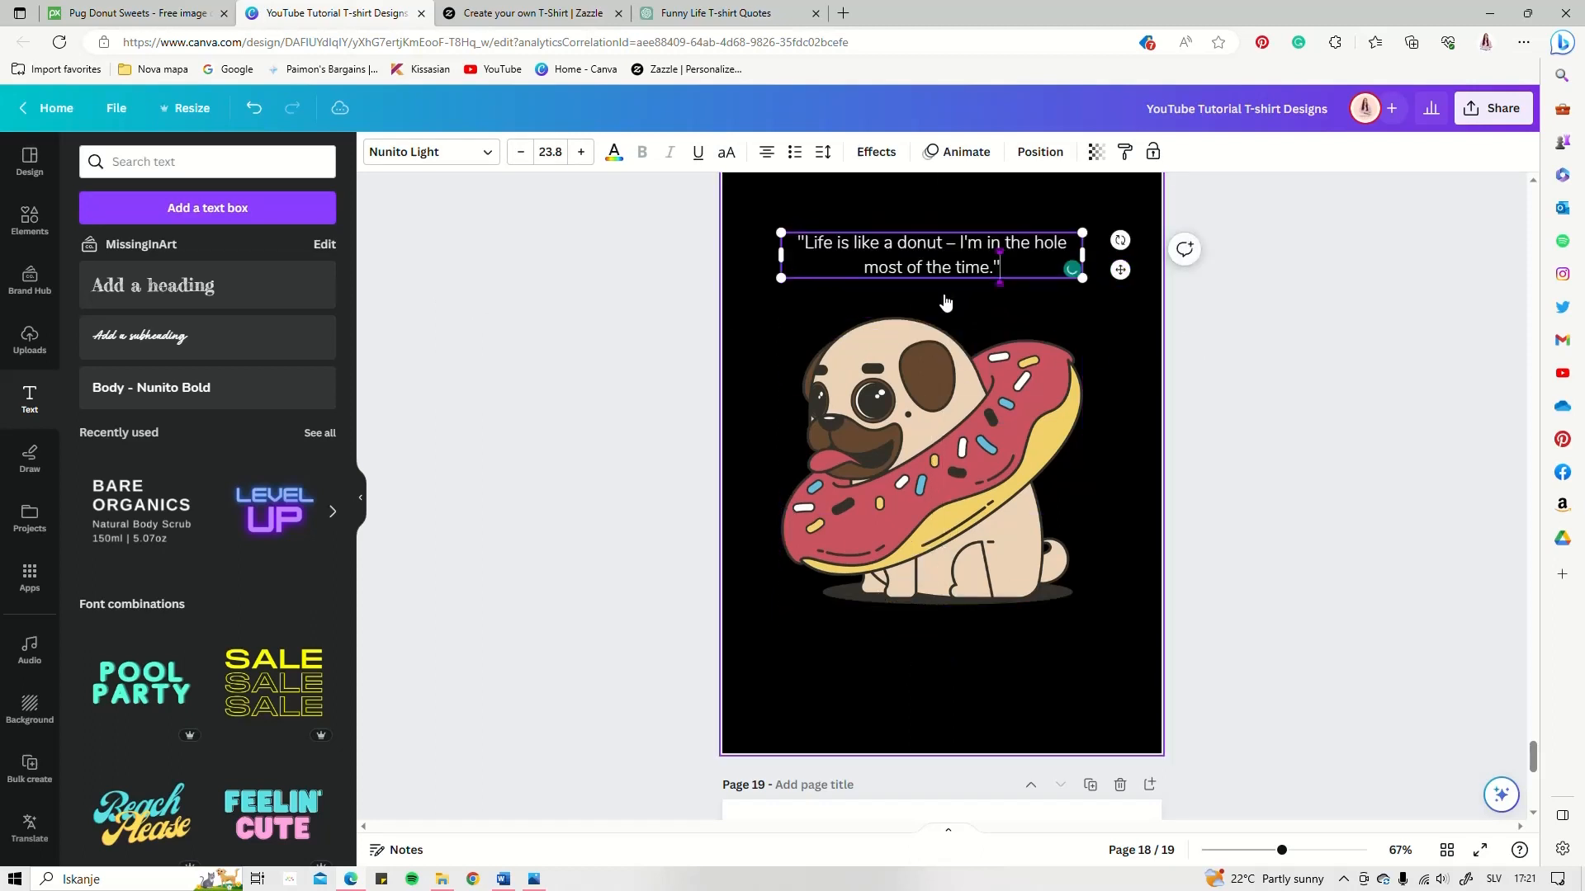
# - Scale the pug image down and centre it horizontally in the lower half of page 18
pyautogui.scroll(1, 1028, 270)
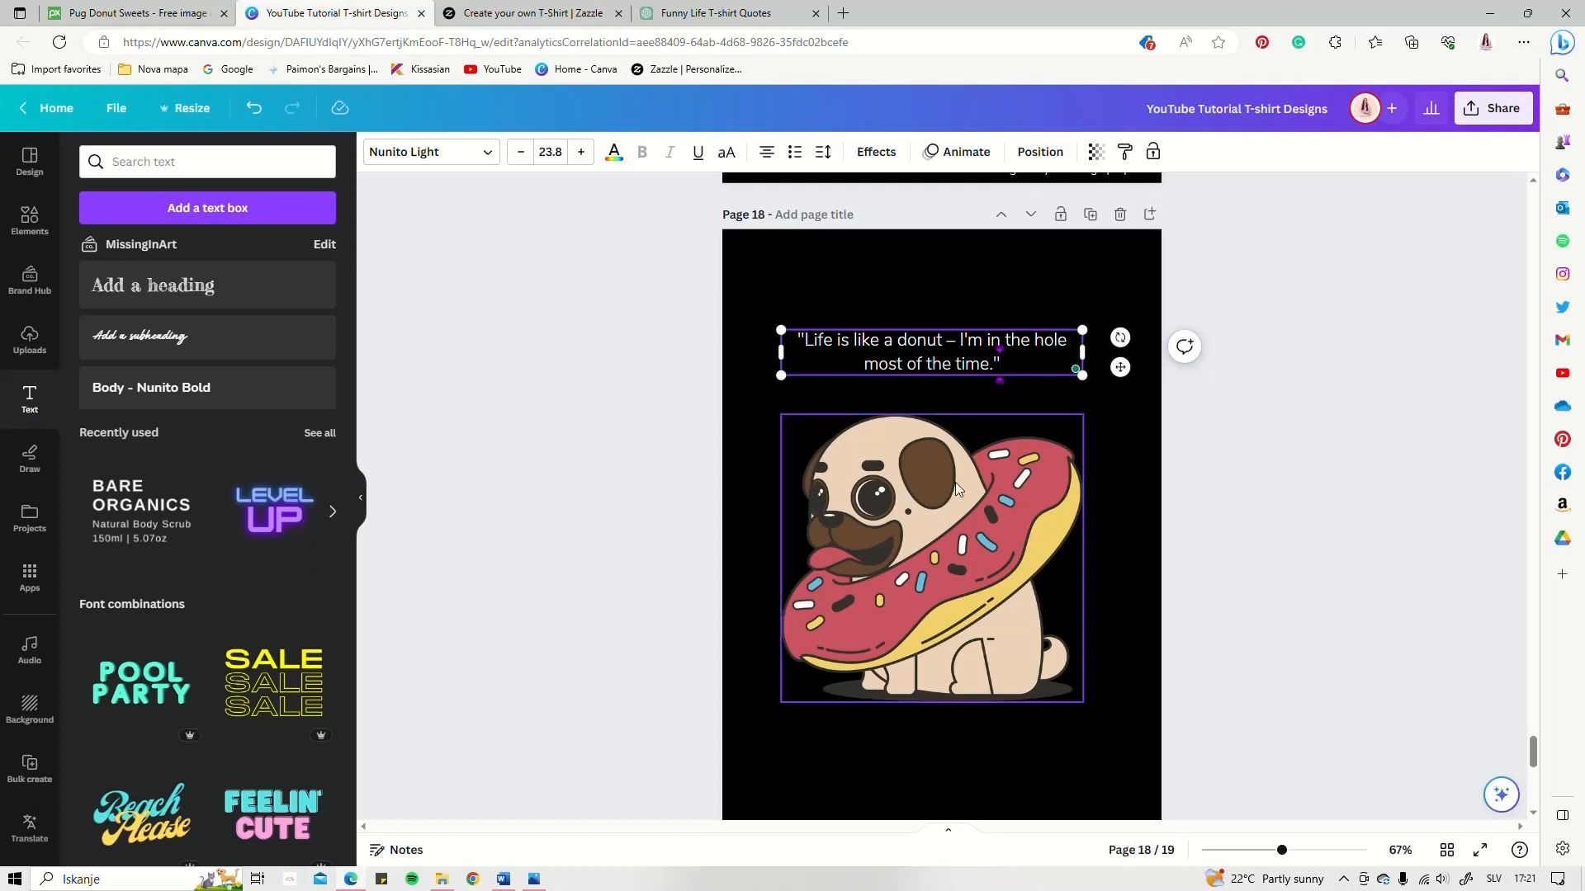
pyautogui.moveTo(958, 518); pyautogui.dragTo(974, 572)
pyautogui.scroll(-2, 1003, 528)
pyautogui.scroll(2, 1005, 503)
pyautogui.keyDown('ctrl'); pyautogui.scroll(-1, 982, 565); pyautogui.keyUp('ctrl')
pyautogui.scroll(-1, 1007, 589)
pyautogui.moveTo(982, 512); pyautogui.dragTo(999, 537)
pyautogui.moveTo(1089, 408); pyautogui.dragTo(977, 510)
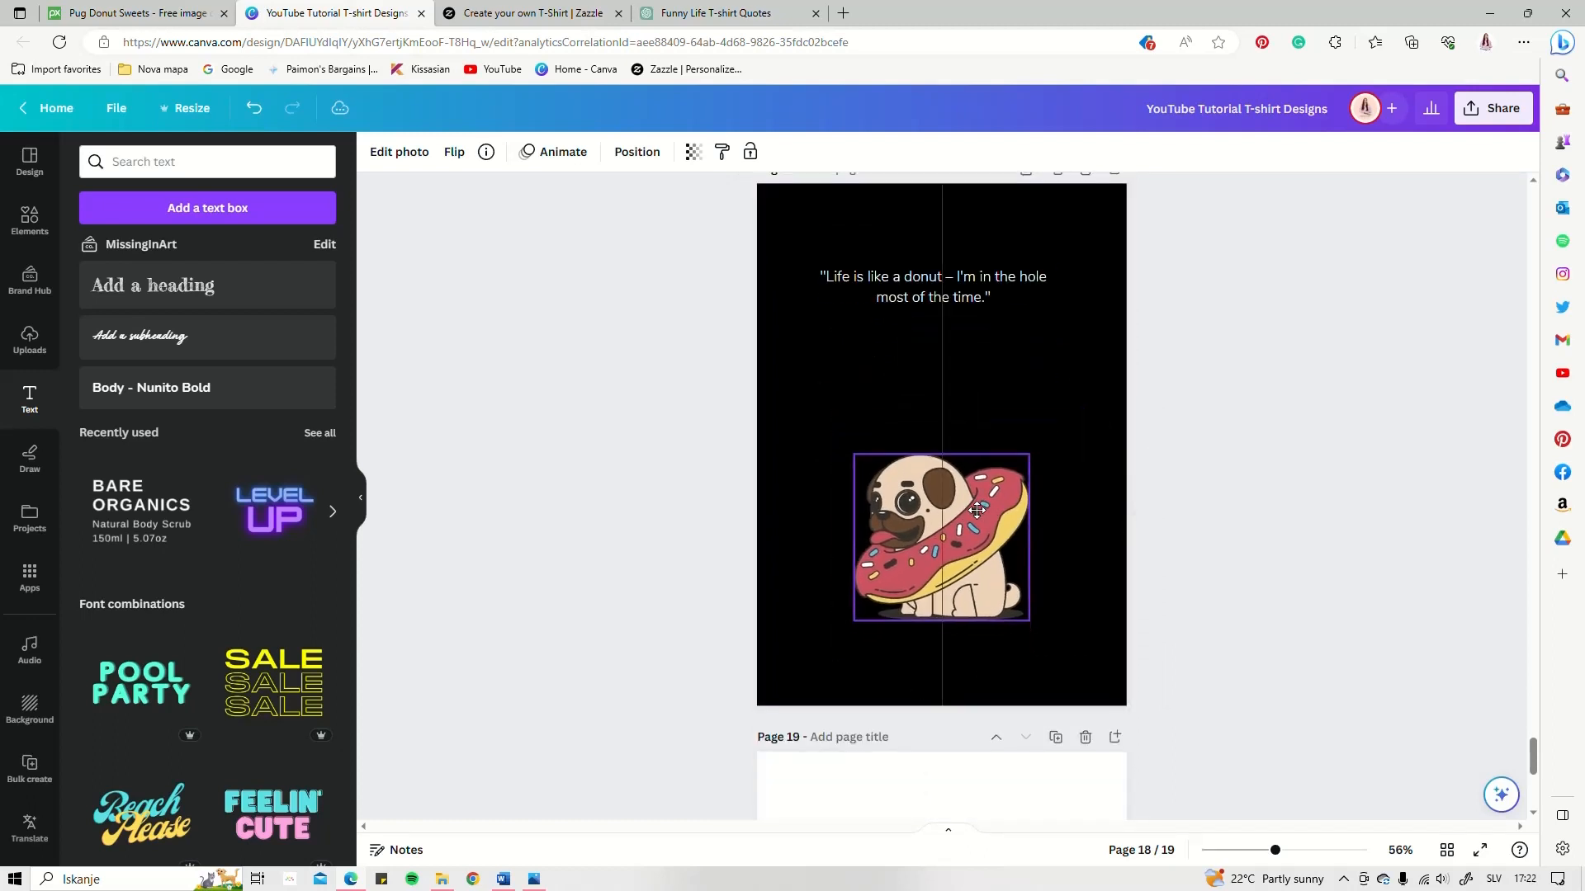
# - Set the quote's font to Zuume Rough Bold and enlarge the text across the upper part of the page
pyautogui.click(1040, 277)
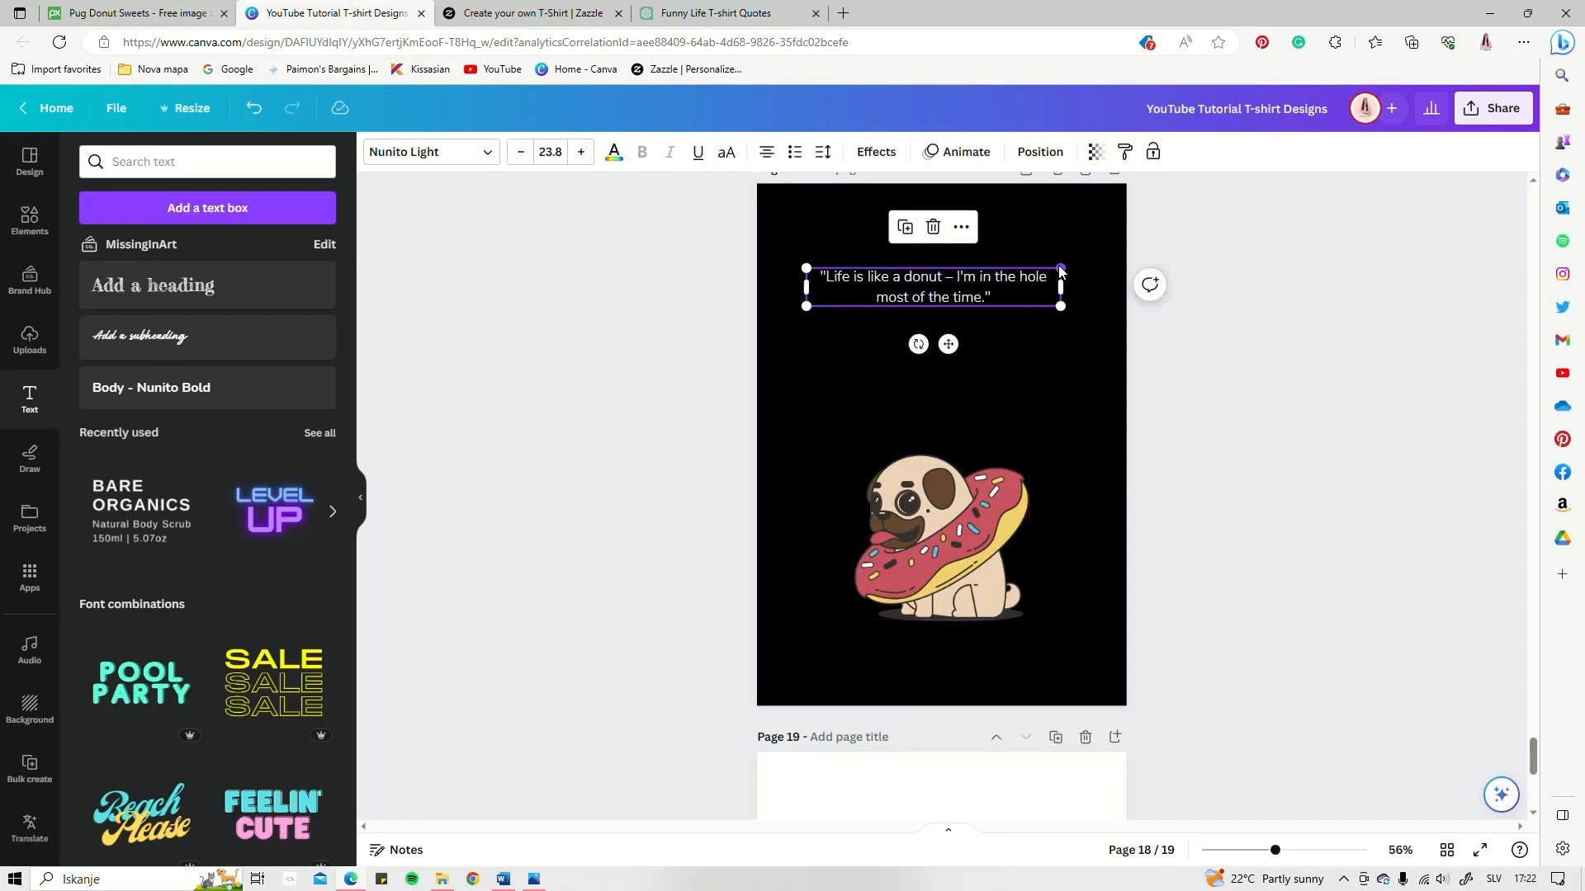
pyautogui.click(457, 157)
pyautogui.click(116, 426)
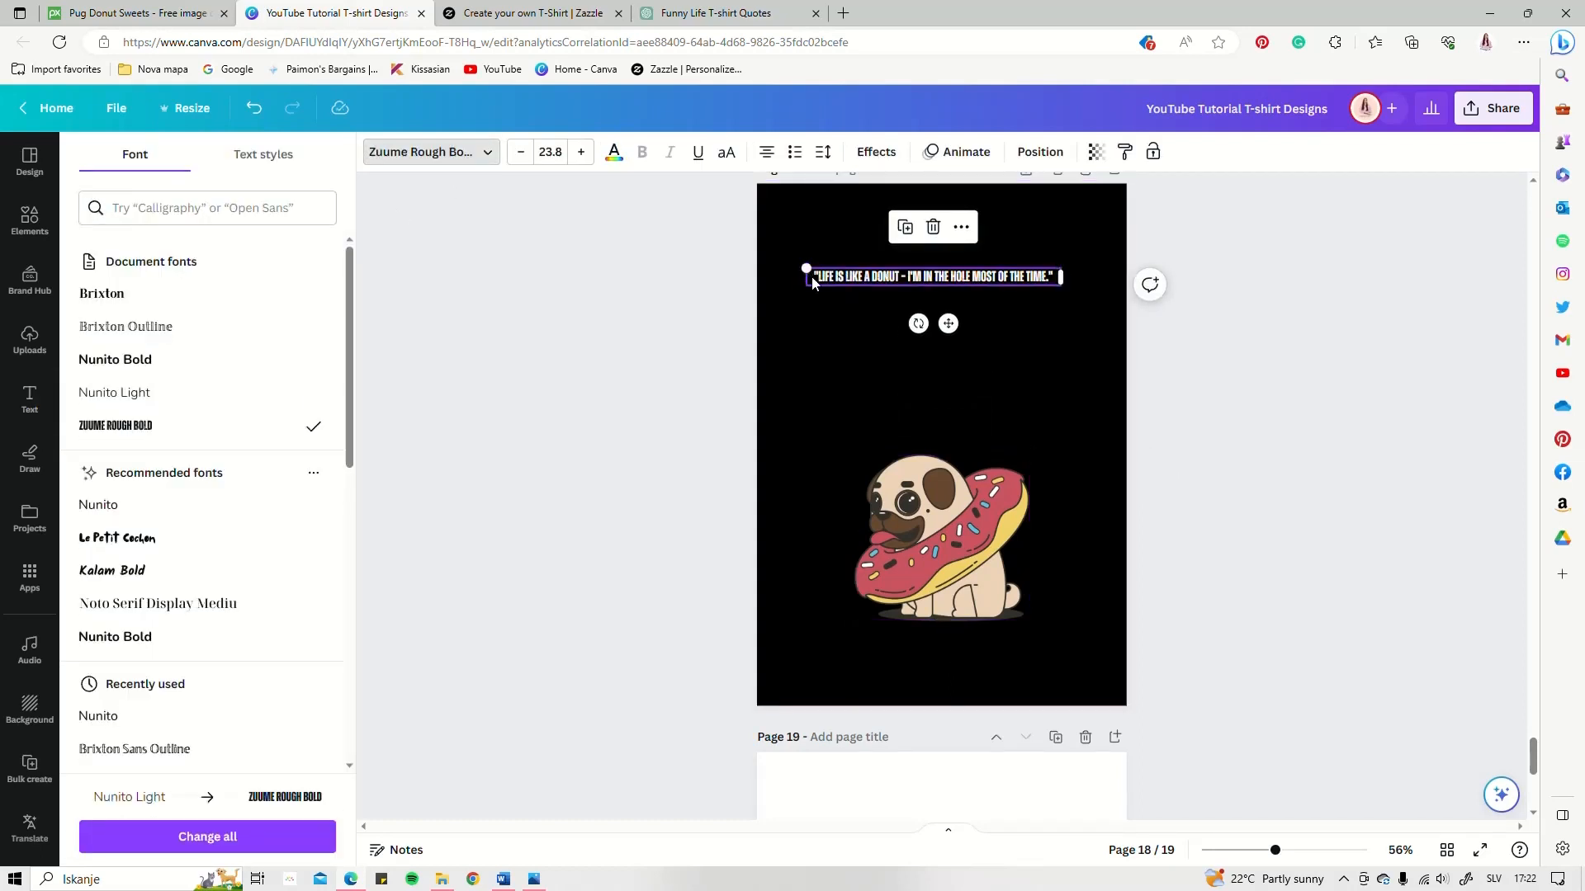
pyautogui.moveTo(805, 275); pyautogui.dragTo(787, 233)
pyautogui.moveTo(788, 271); pyautogui.dragTo(850, 283)
pyautogui.moveTo(909, 233); pyautogui.dragTo(862, 187)
# - Remove the dash after "donut" and start "I'm in the hole" on a new line
pyautogui.moveTo(948, 249); pyautogui.dragTo(927, 283)
pyautogui.click(930, 282)
pyautogui.press('BackSpace')
pyautogui.press('BackSpace')
pyautogui.press('Return')
# - Move "I'm in the hole most of the time." into its own text box below the headline and set it in Zuume Rough Bold
pyautogui.moveTo(1030, 330); pyautogui.dragTo(1047, 328)
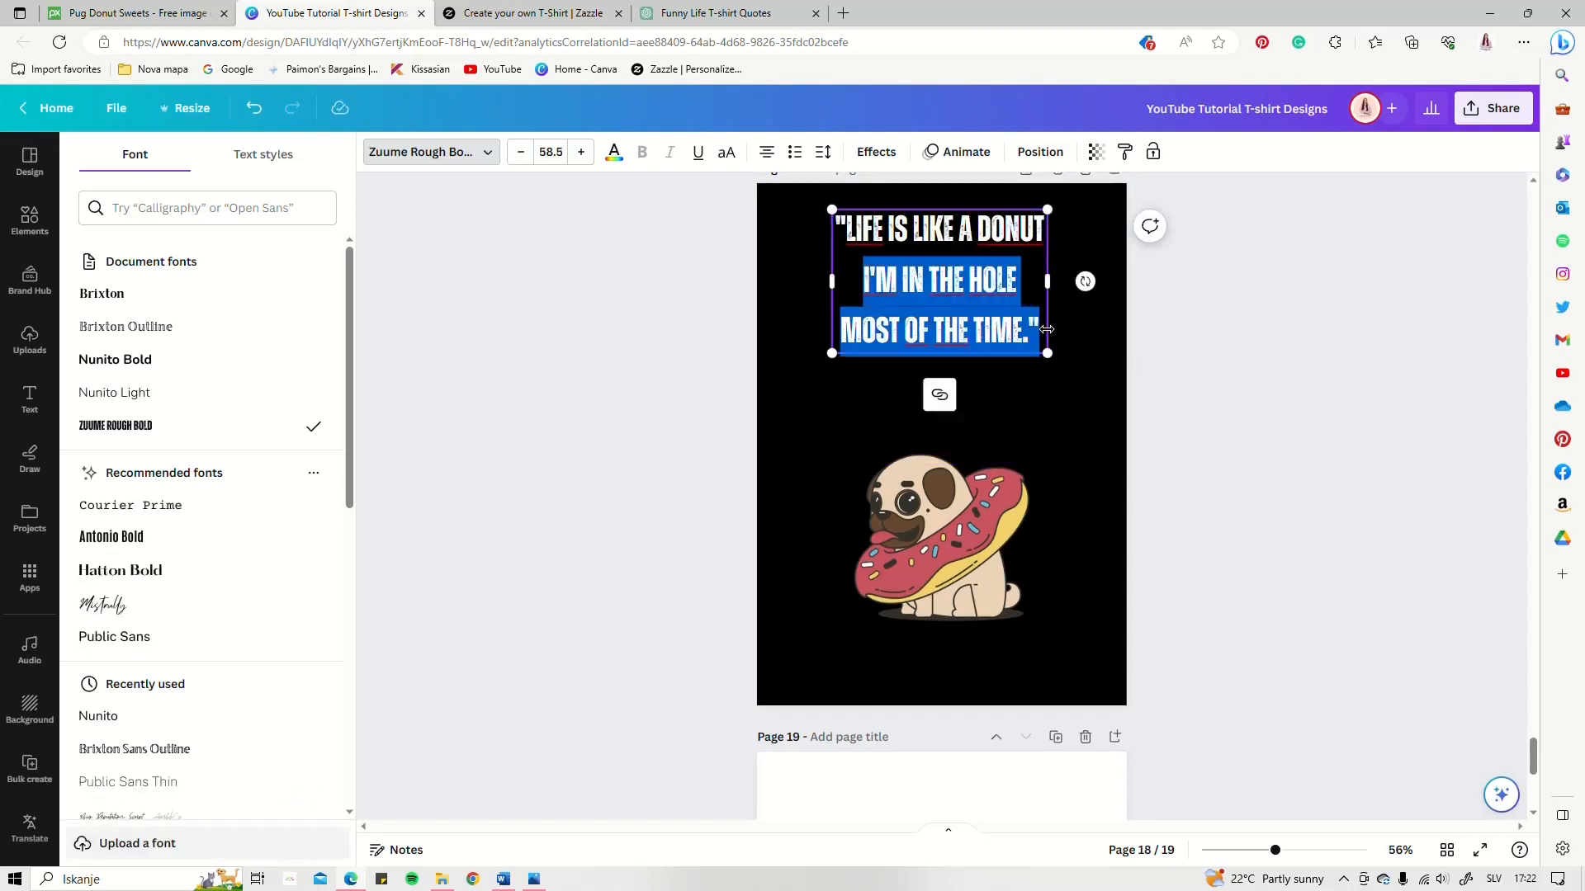
pyautogui.hotkey('ctrl', 'x')
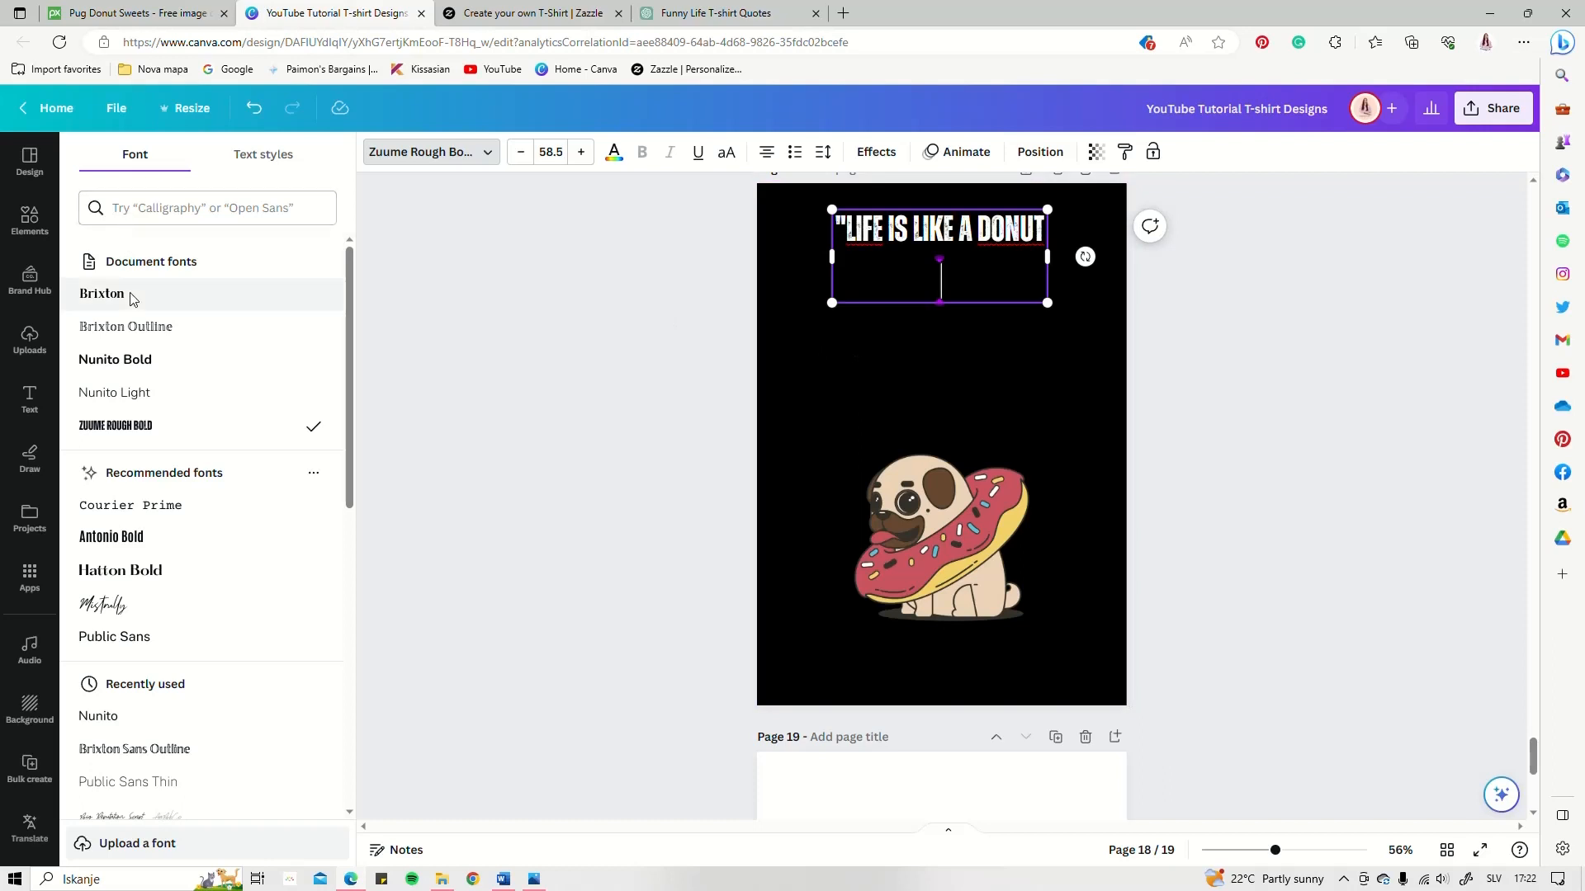
pyautogui.press('t')
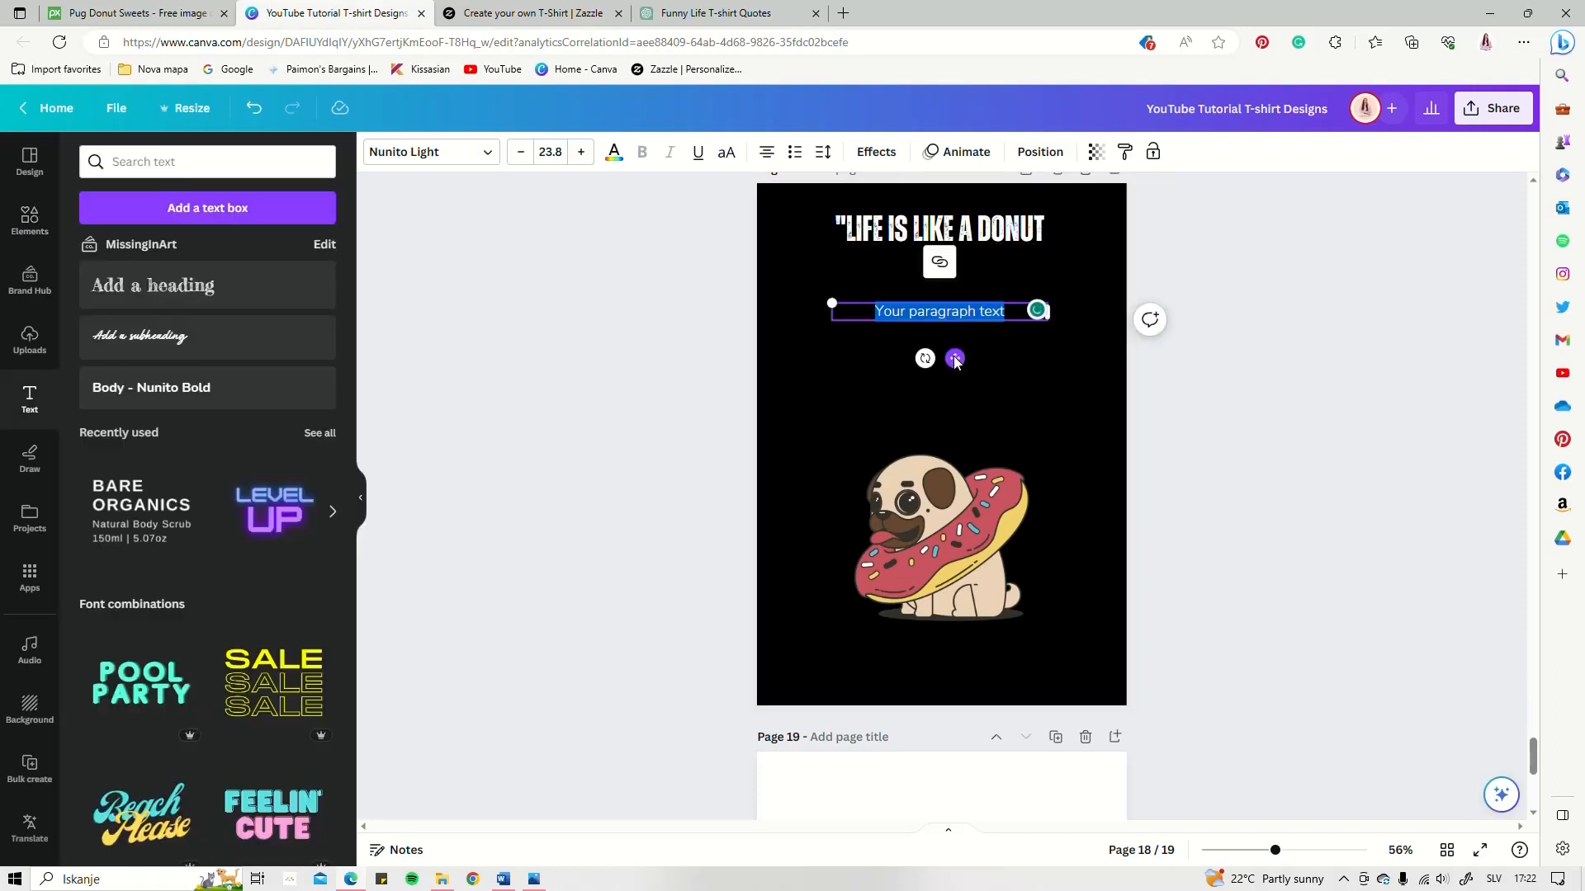
pyautogui.moveTo(951, 357); pyautogui.dragTo(953, 396)
pyautogui.hotkey('ctrl', 'v')
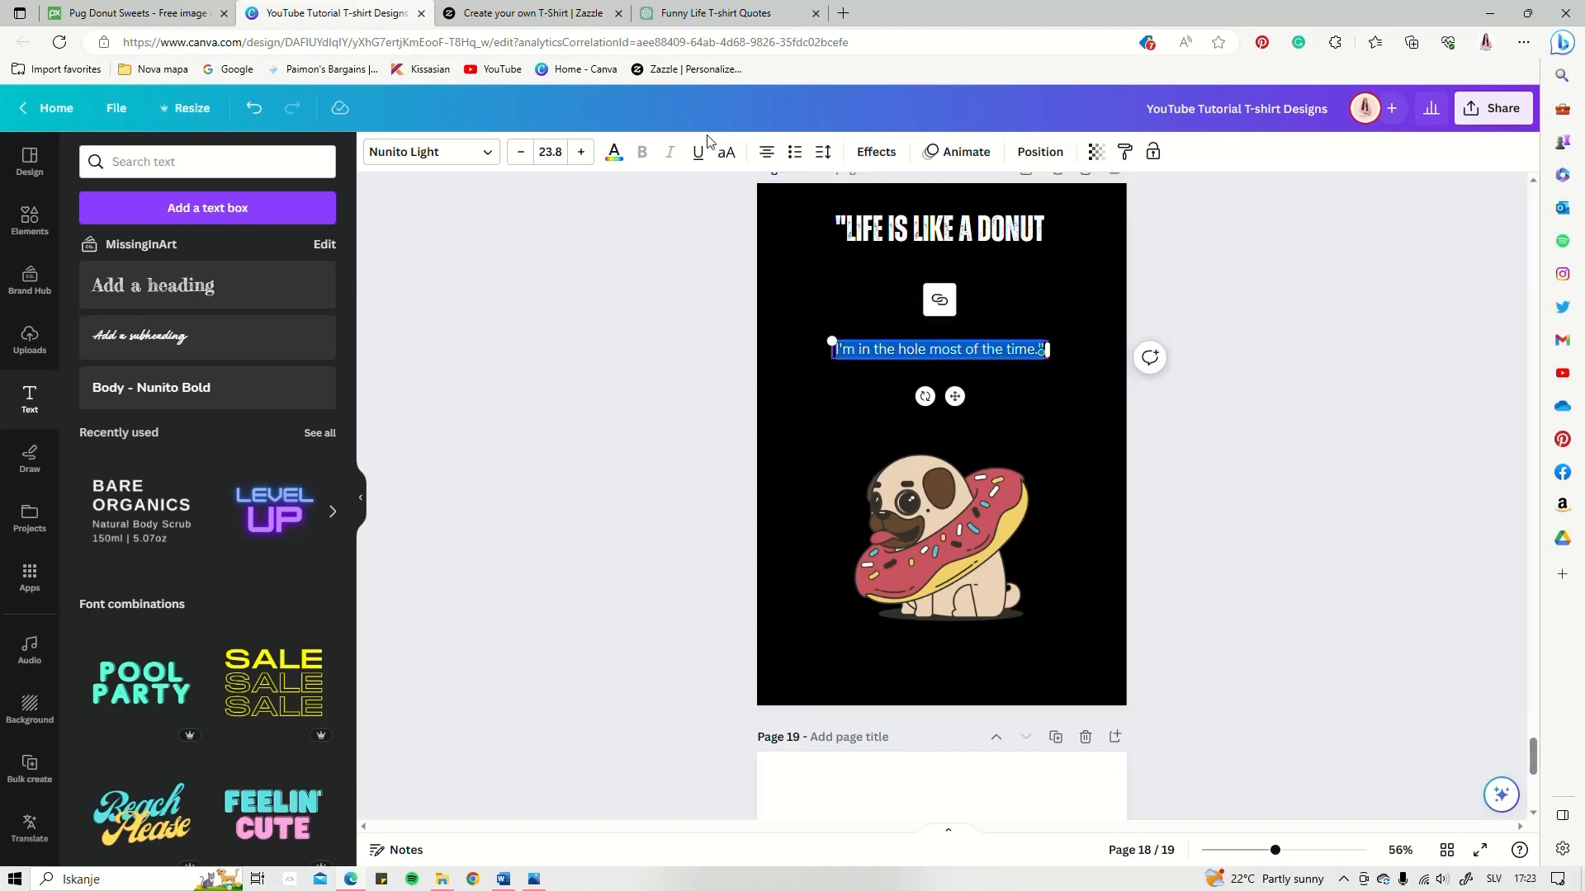
pyautogui.click(488, 152)
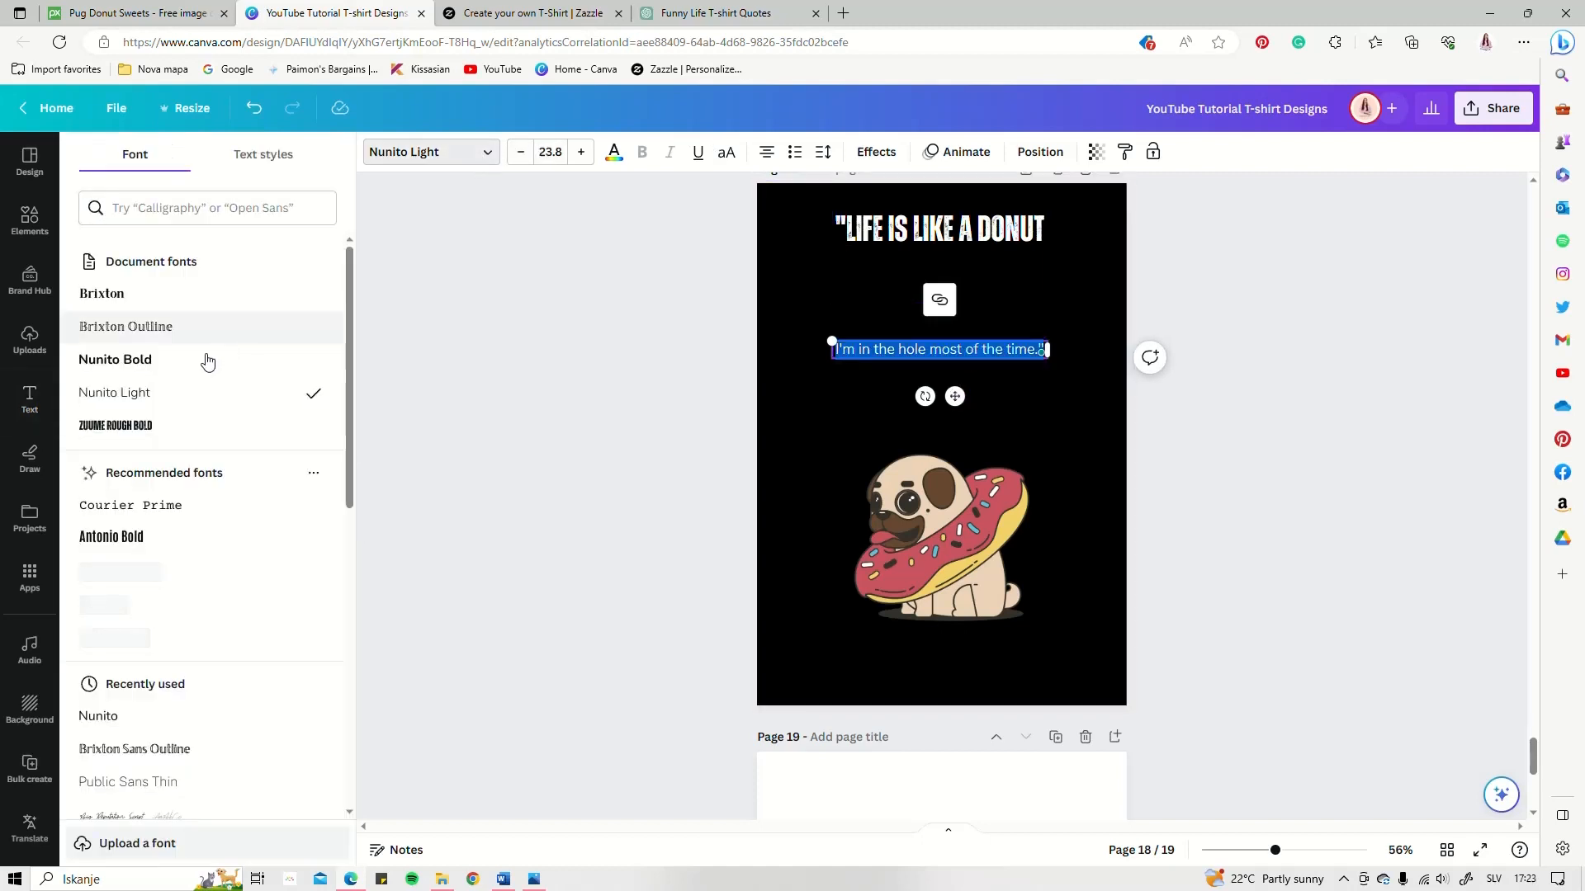
pyautogui.click(157, 424)
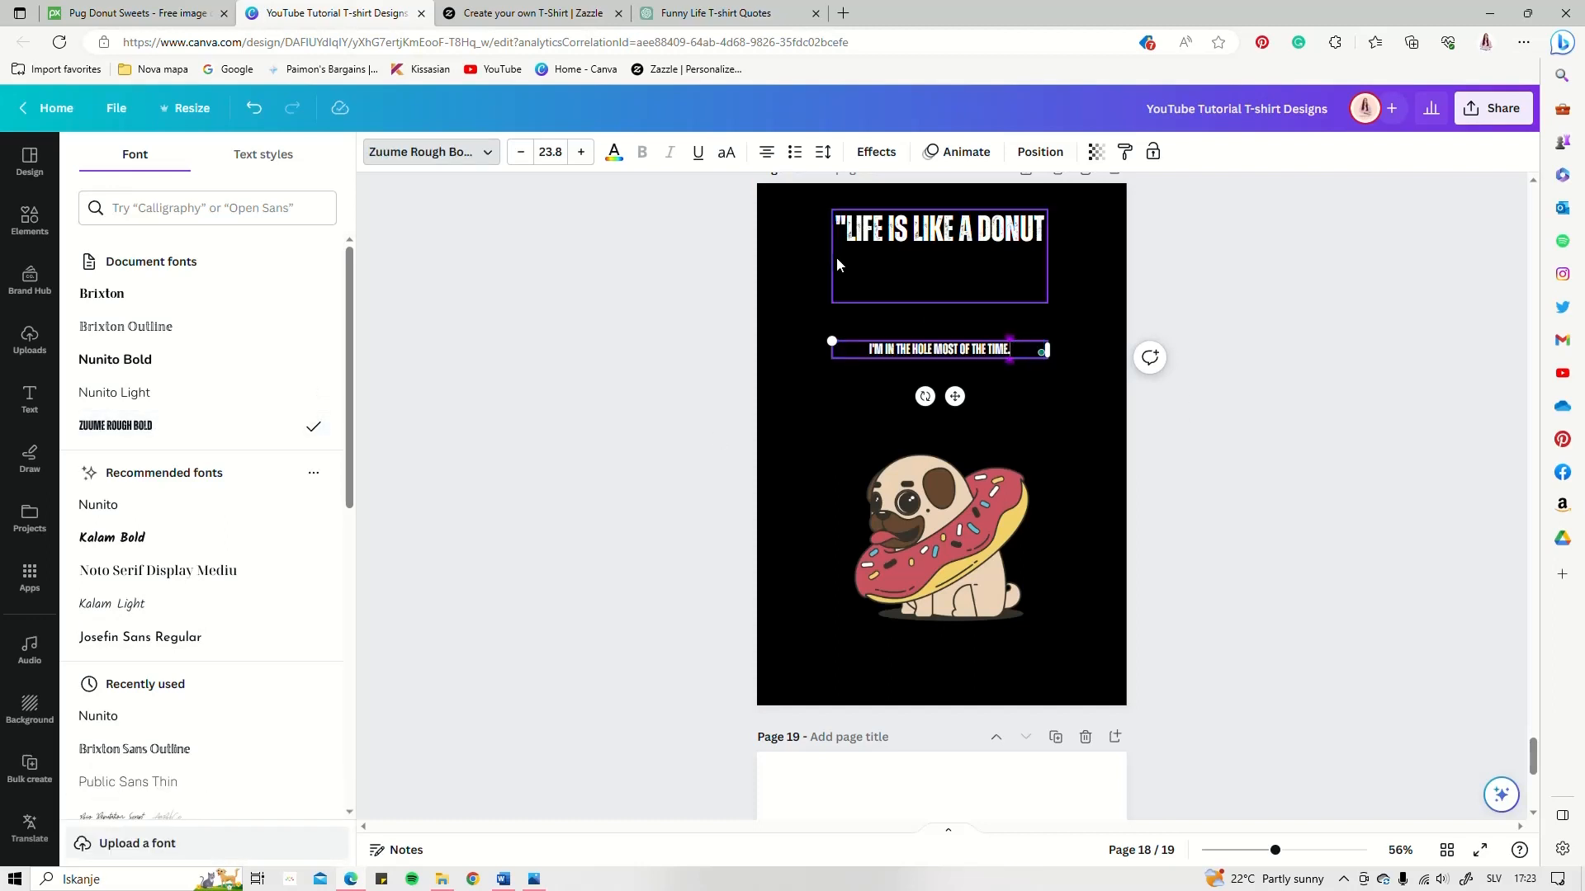
# - Delete the opening quotation mark and the empty trailing line from the "Life is like a donut" headline
pyautogui.click(835, 225)
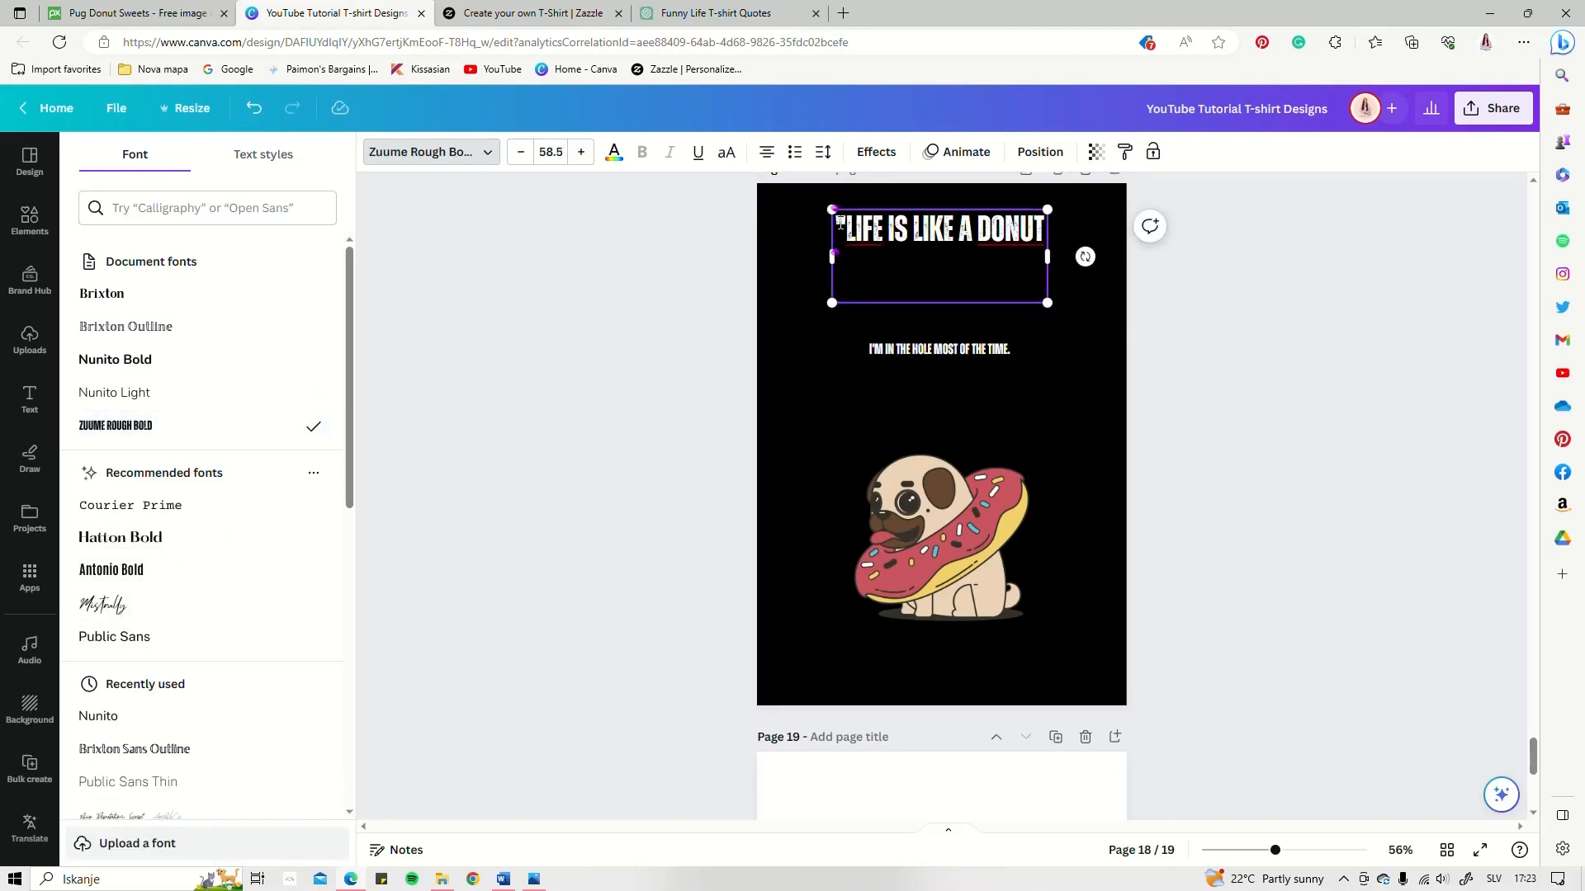
pyautogui.press('BackSpace')
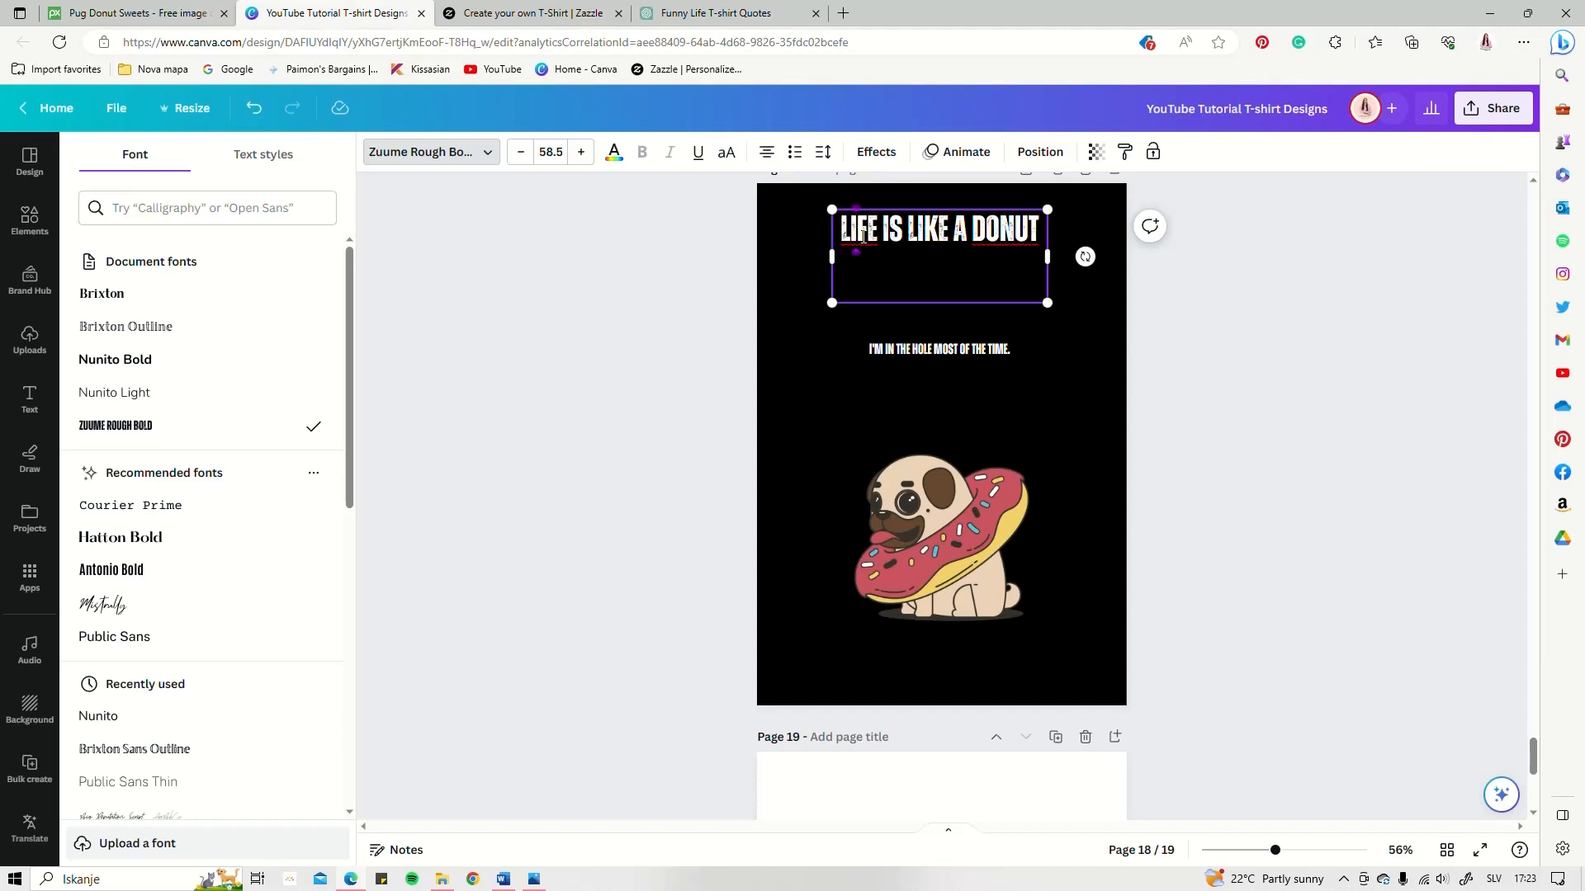
pyautogui.click(979, 268)
pyautogui.press('BackSpace')
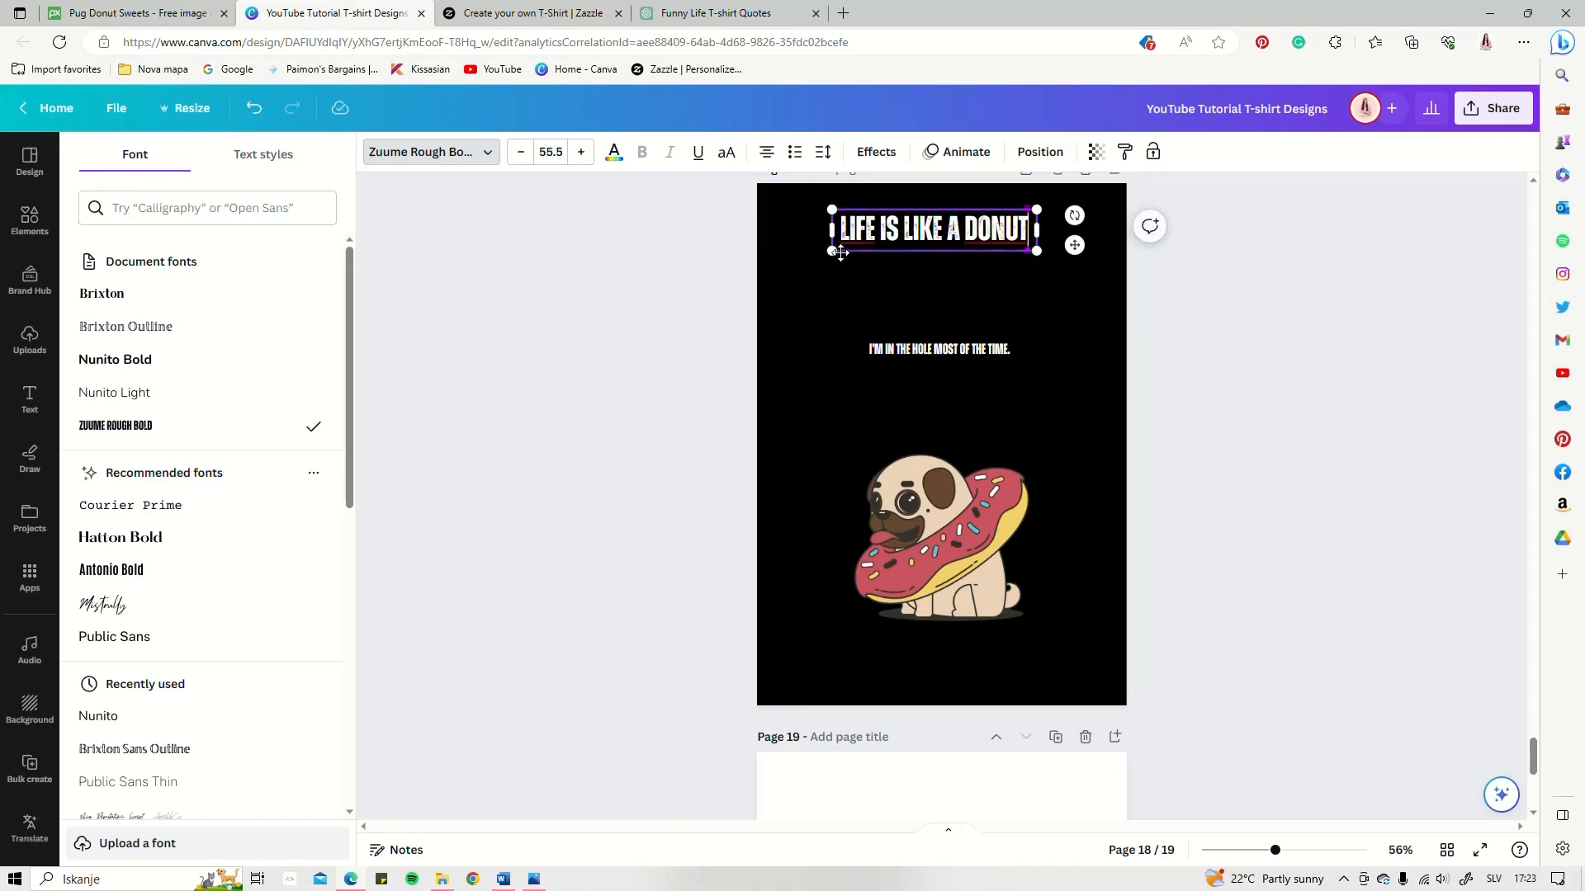
# - Wrap the headline onto two lines at size 73.2 and move "I'm in the hole most of the time." below the pug
pyautogui.moveTo(832, 231); pyautogui.dragTo(882, 233)
pyautogui.moveTo(882, 298); pyautogui.dragTo(832, 327)
pyautogui.click(924, 351)
pyautogui.moveTo(923, 351); pyautogui.dragTo(935, 662)
# - Tighten the line spacing of the two-line "Life is like a donut" headline
pyautogui.click(931, 248)
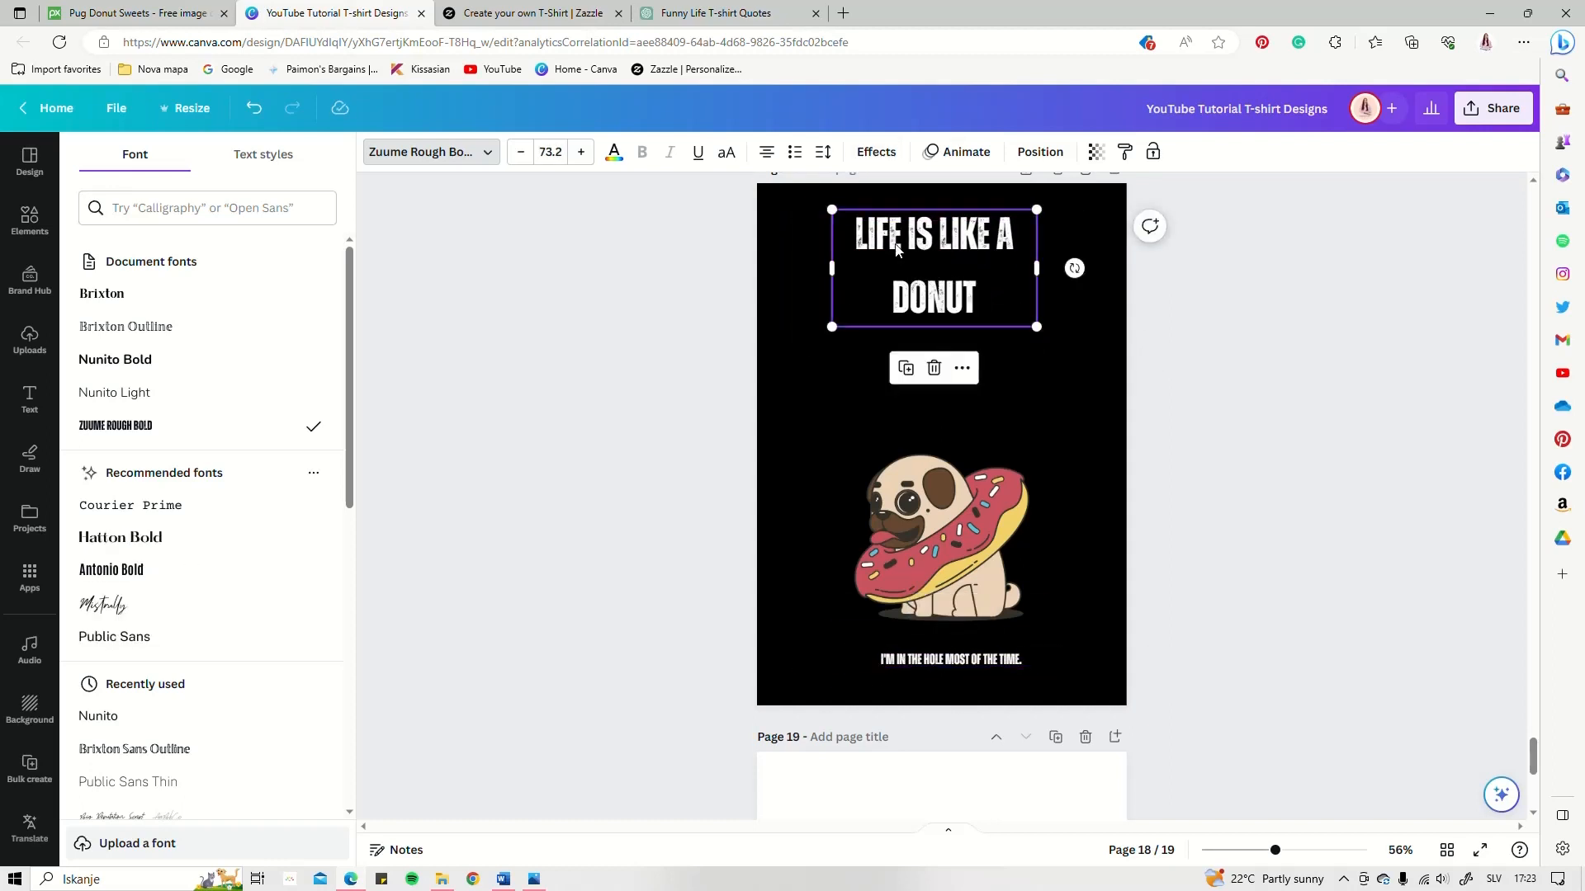
pyautogui.click(823, 152)
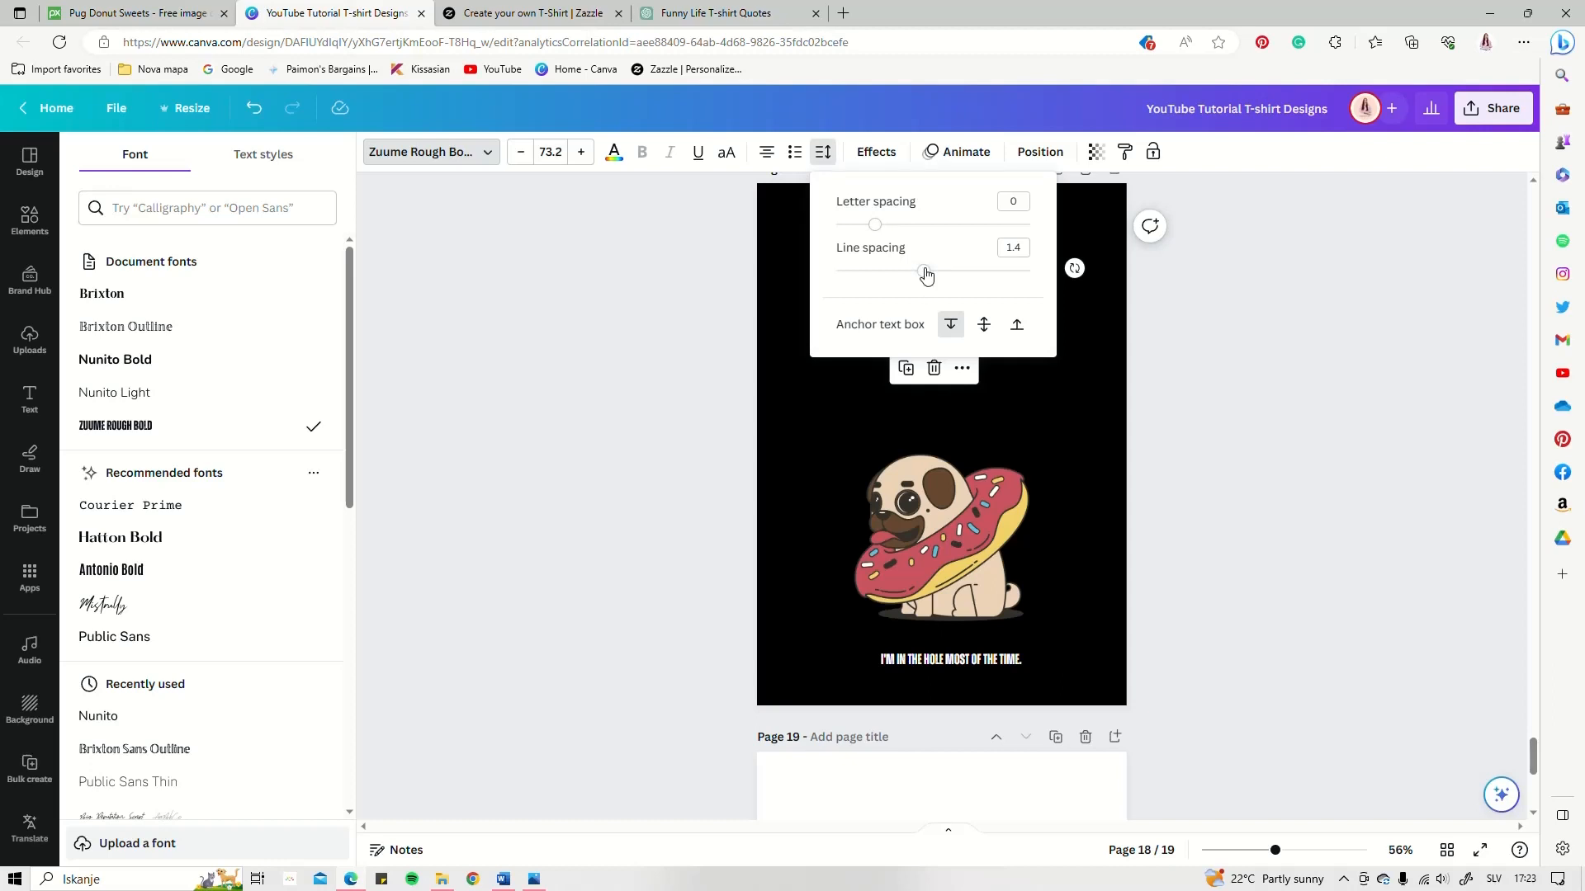
pyautogui.moveTo(924, 274)
pyautogui.mouseDown()
pyautogui.moveTo(903, 275)
pyautogui.moveTo(990, 309)
pyautogui.moveTo(895, 274)
pyautogui.mouseUp()
pyautogui.click(1227, 389)
pyautogui.click(823, 152)
pyautogui.click(1227, 389)
# - Enlarge the headline to font size 105 and centre it horizontally above the pug
pyautogui.moveTo(998, 318); pyautogui.dragTo(930, 297)
pyautogui.moveTo(1021, 339); pyautogui.dragTo(1108, 382)
pyautogui.moveTo(992, 345); pyautogui.dragTo(972, 343)
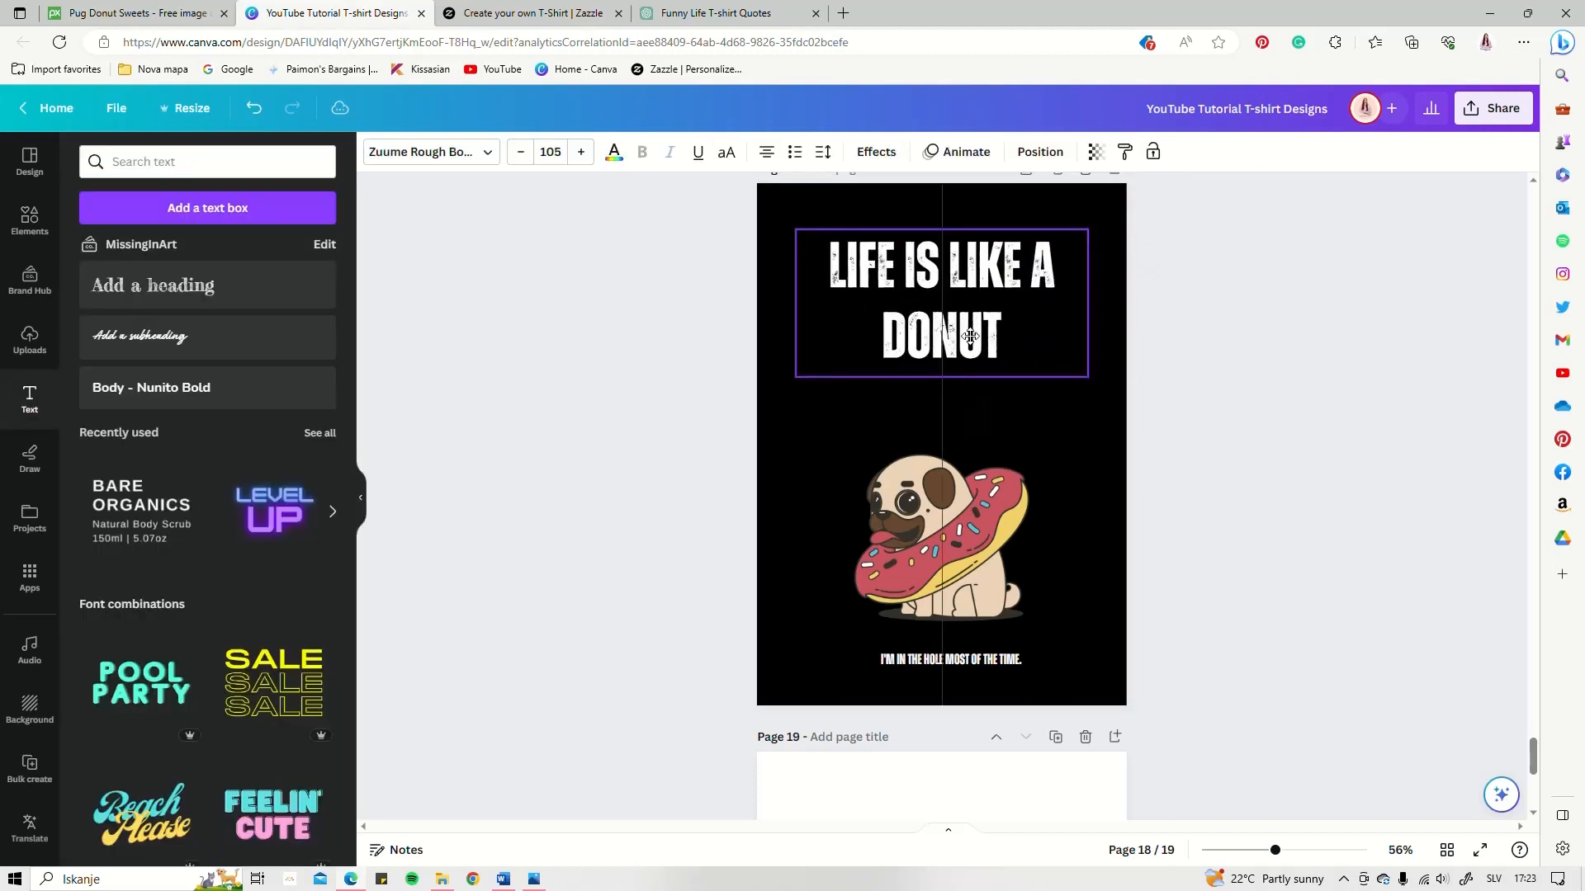
# - Move the pug and the bottom line closer to the headline and centre all three elements together on the page
pyautogui.moveTo(949, 536); pyautogui.dragTo(950, 472)
pyautogui.moveTo(948, 662); pyautogui.dragTo(938, 594)
pyautogui.click(1273, 522)
pyautogui.moveTo(1051, 641); pyautogui.dragTo(888, 197)
pyautogui.moveTo(933, 268); pyautogui.dragTo(932, 297)
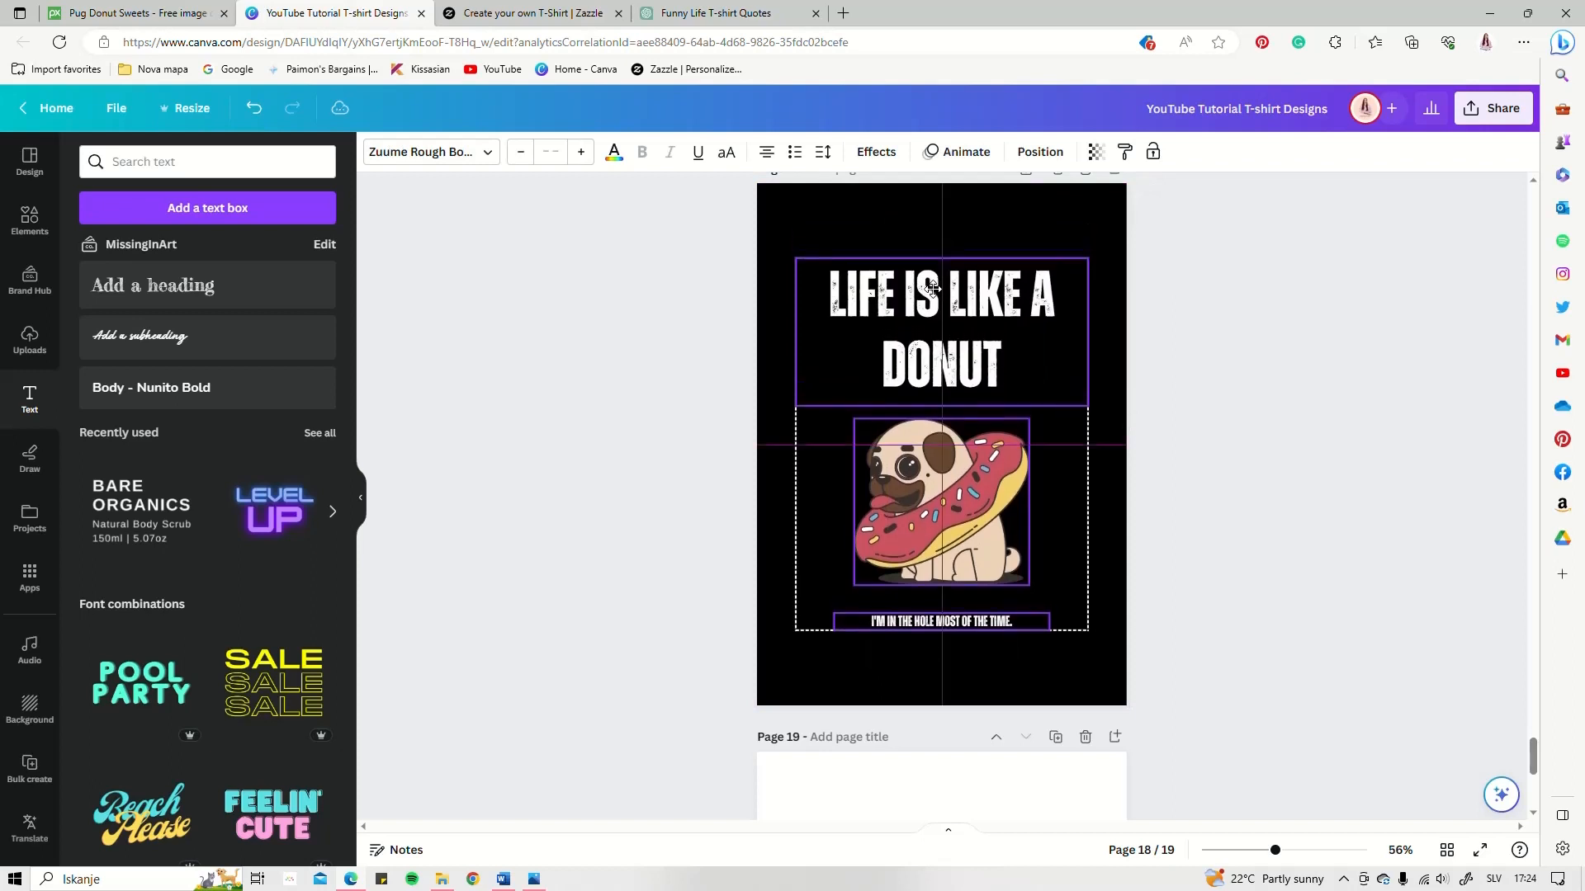
pyautogui.click(1294, 442)
# - Copy the headline, pug and bottom line from page 18 and paste them onto the blank white page 19
pyautogui.scroll(1, 1248, 447)
pyautogui.scroll(-1, 1248, 448)
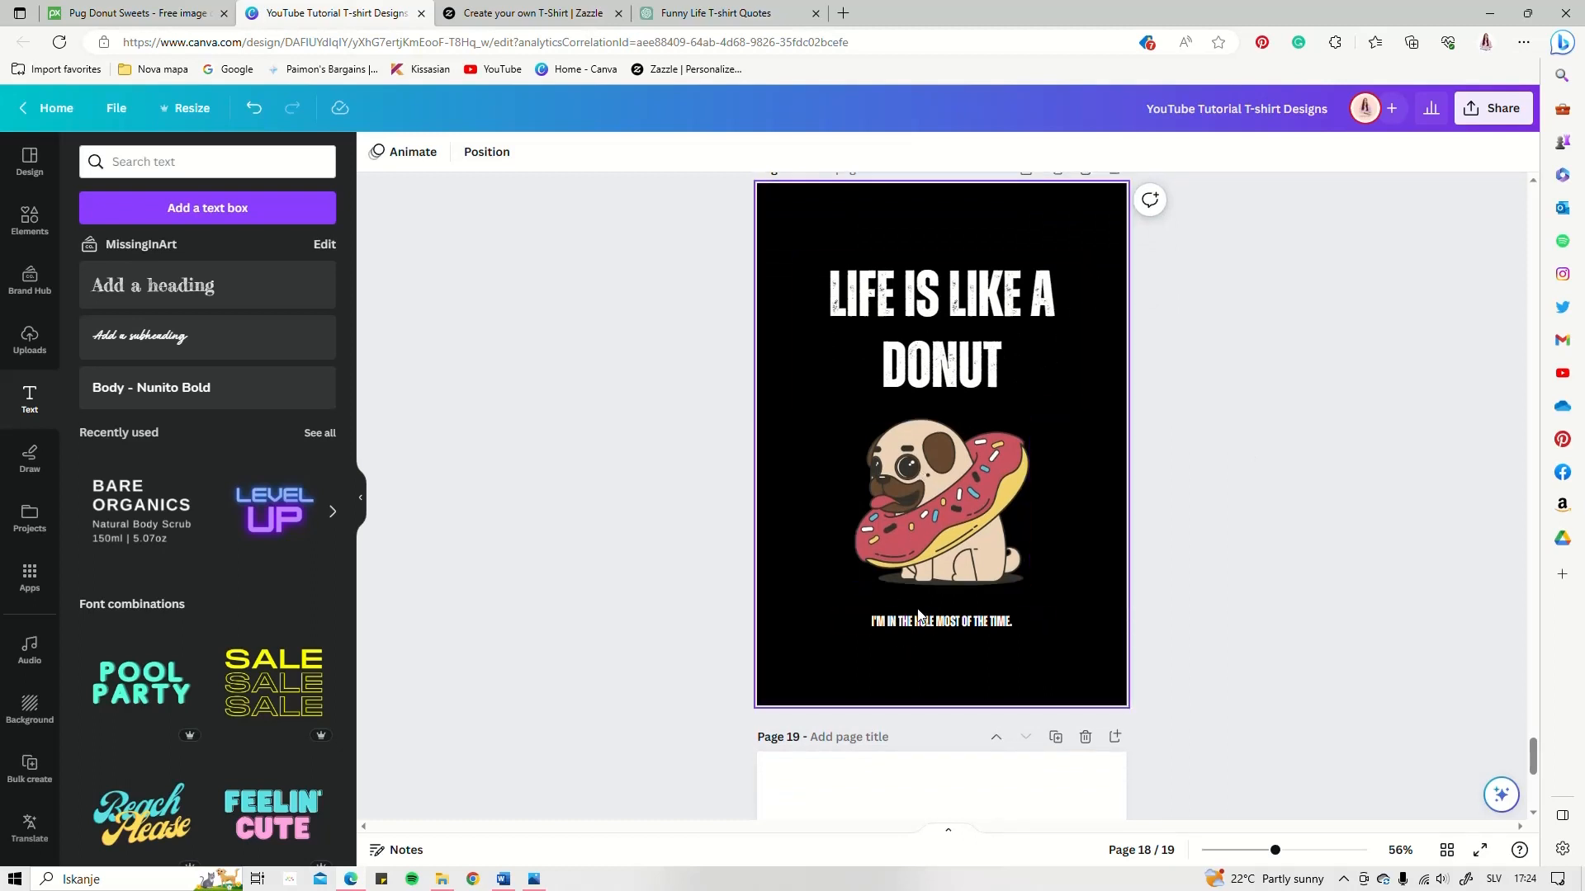
pyautogui.scroll(-5, 1016, 607)
pyautogui.scroll(5, 997, 510)
pyautogui.scroll(-2, 911, 514)
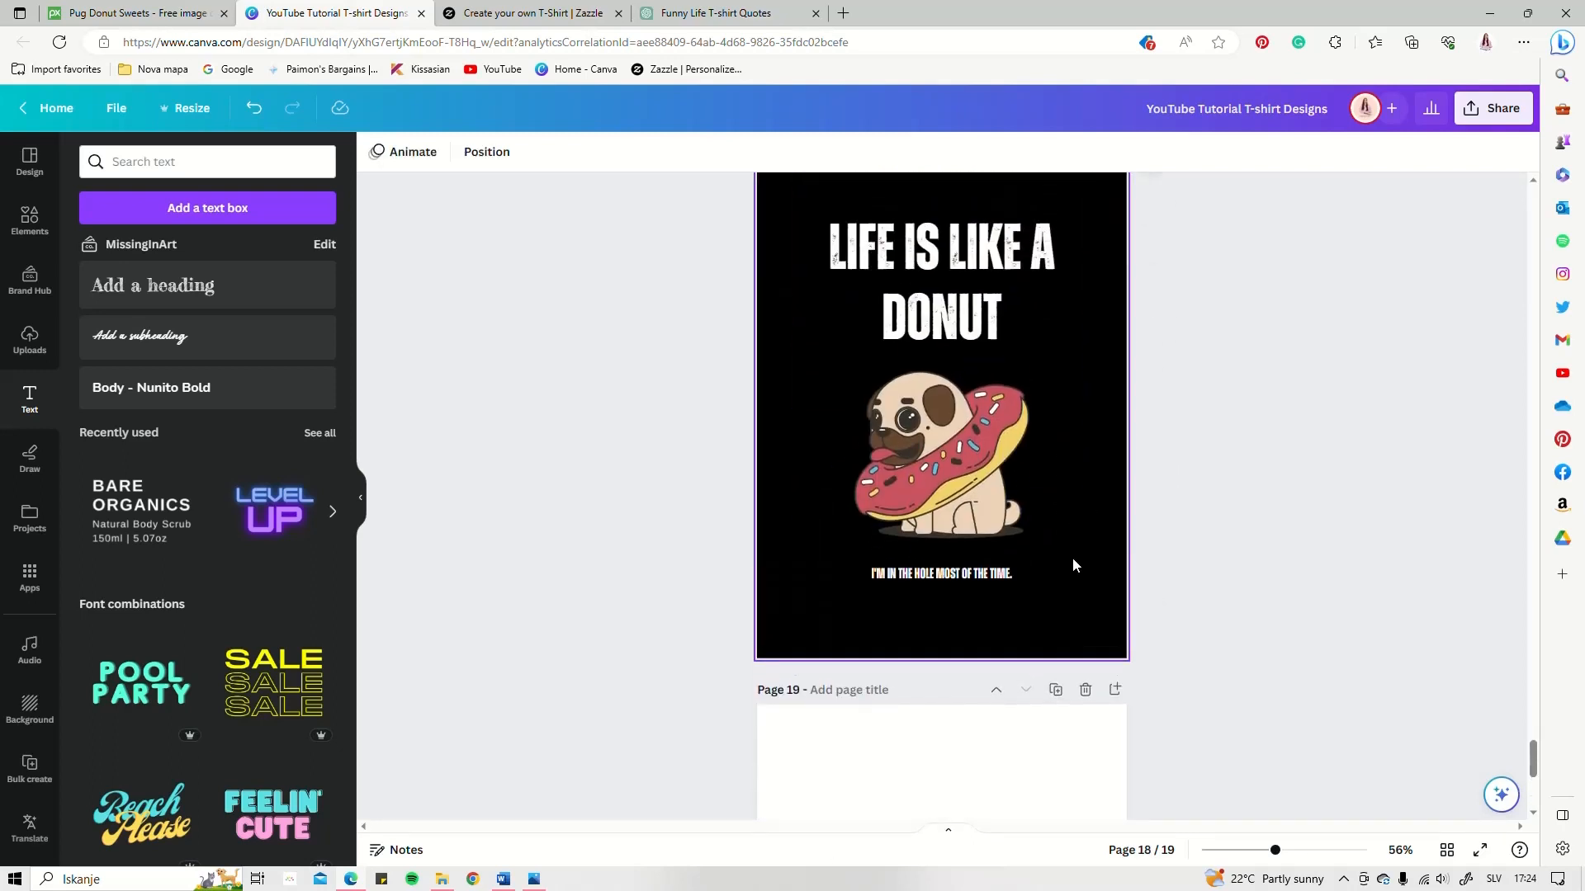
pyautogui.scroll(1, 1073, 561)
pyautogui.moveTo(1065, 666); pyautogui.dragTo(908, 325)
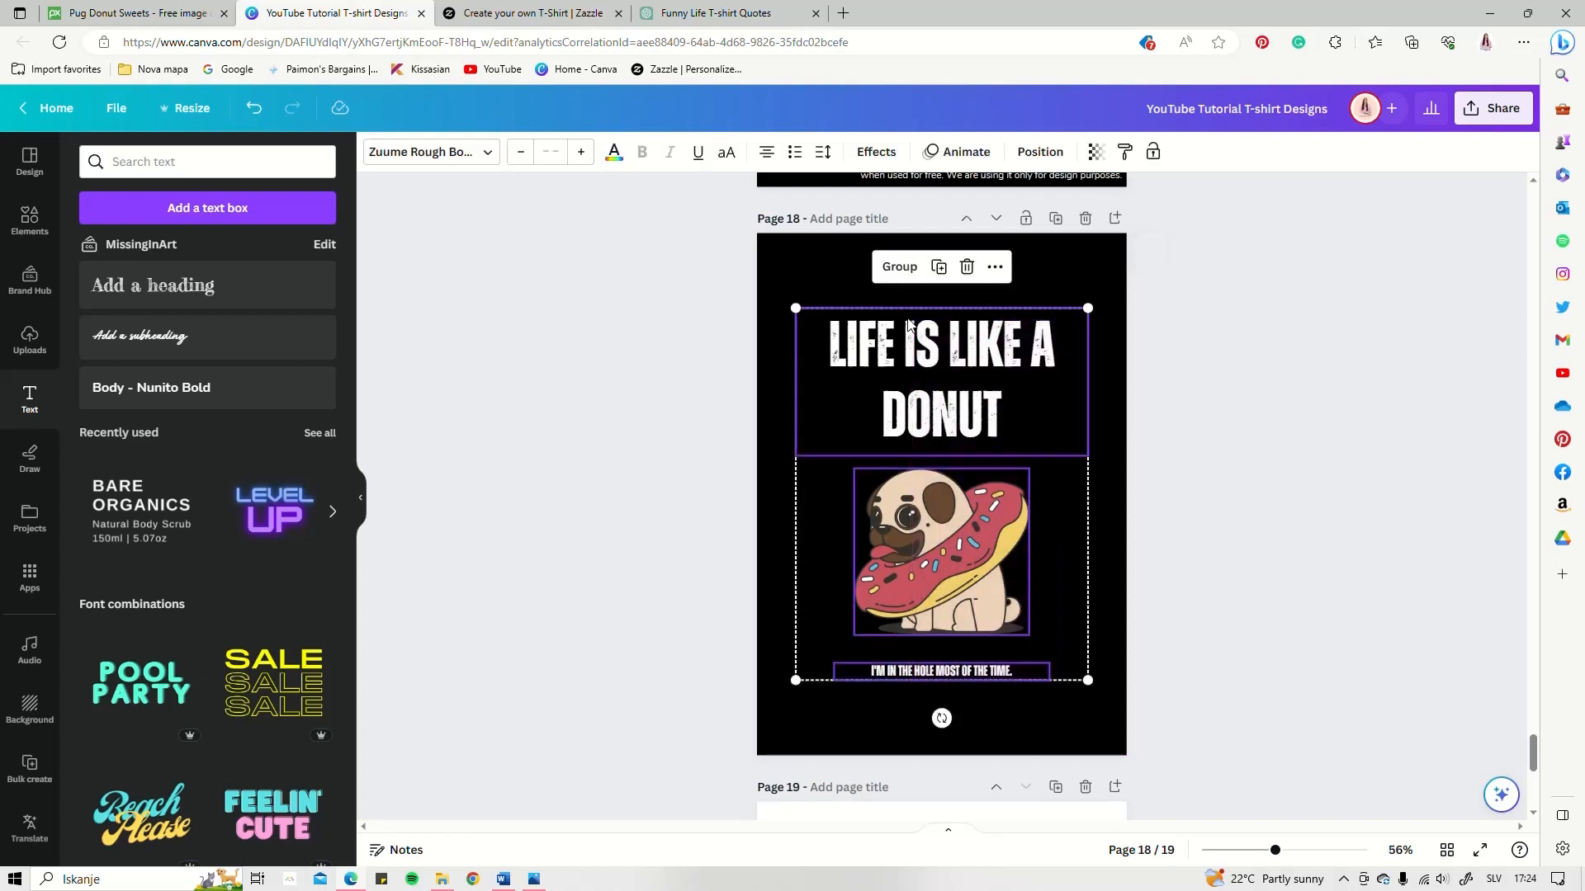
pyautogui.hotkey('ctrl', 'c')
pyautogui.scroll(-6, 907, 330)
pyautogui.click(909, 371)
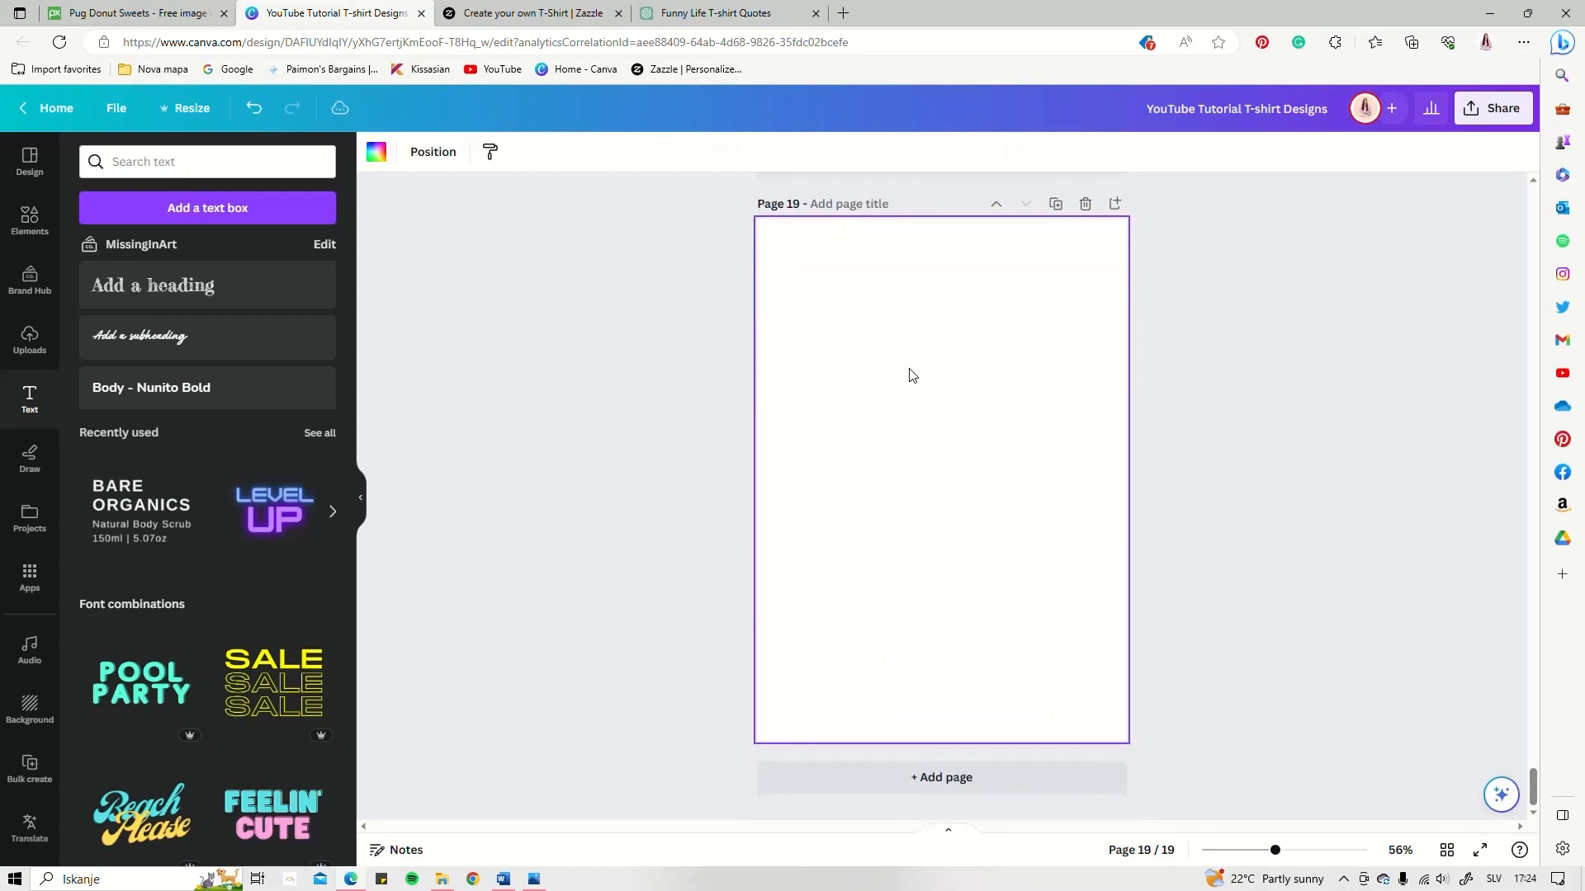
pyautogui.hotkey('ctrl', 'v')
# - Recolour both text boxes on page 19 with the light blue document colour
pyautogui.click(1074, 255)
pyautogui.click(1012, 337)
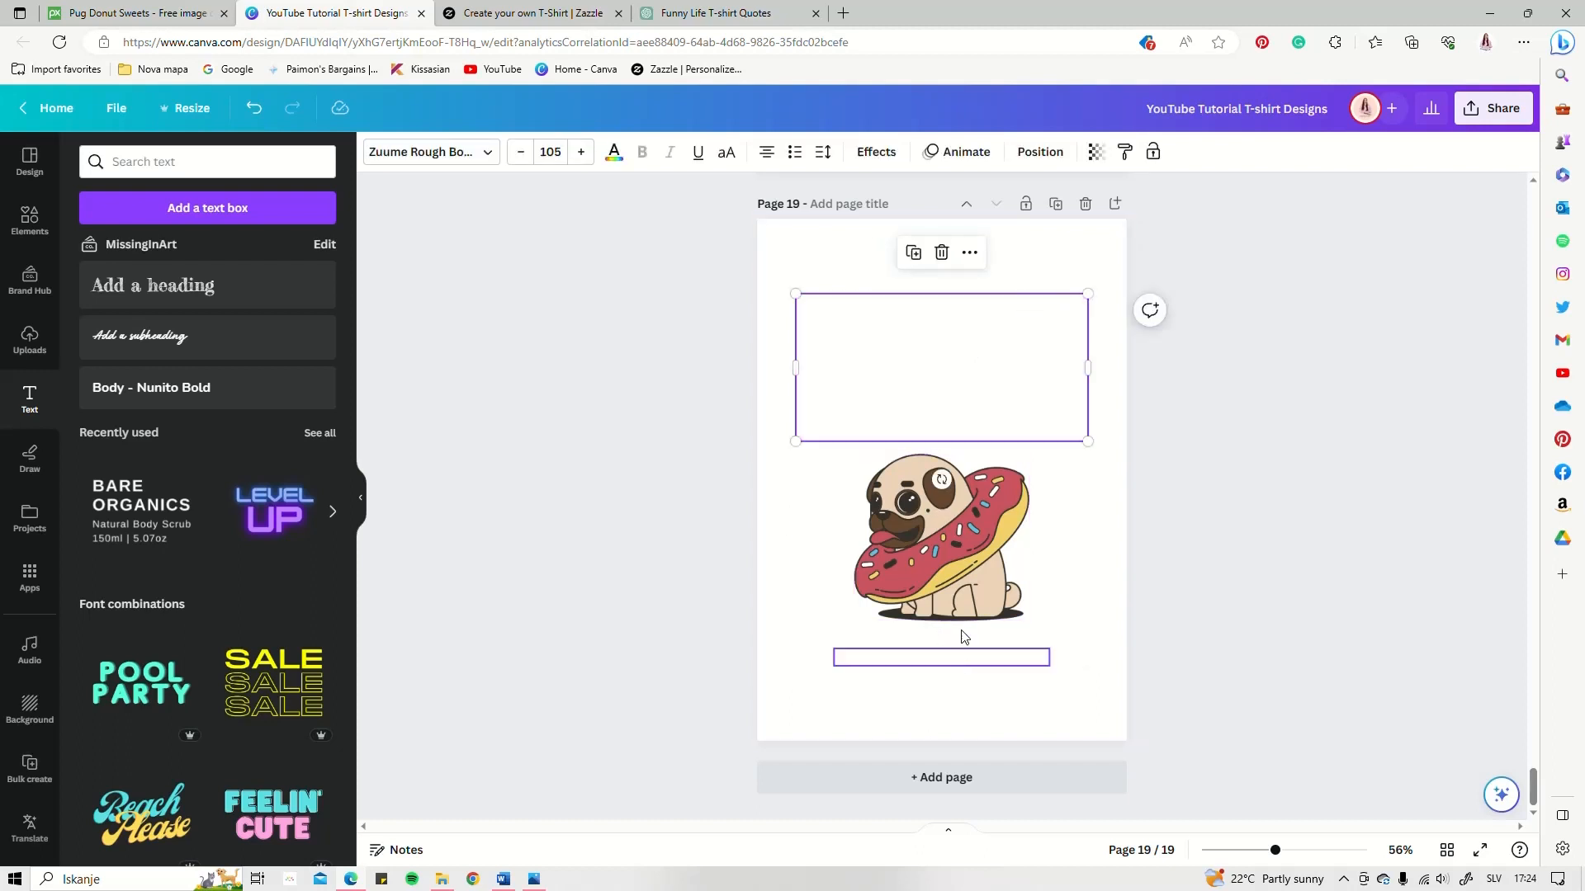
pyautogui.keyDown('shift'); pyautogui.click(961, 656); pyautogui.keyUp('shift')
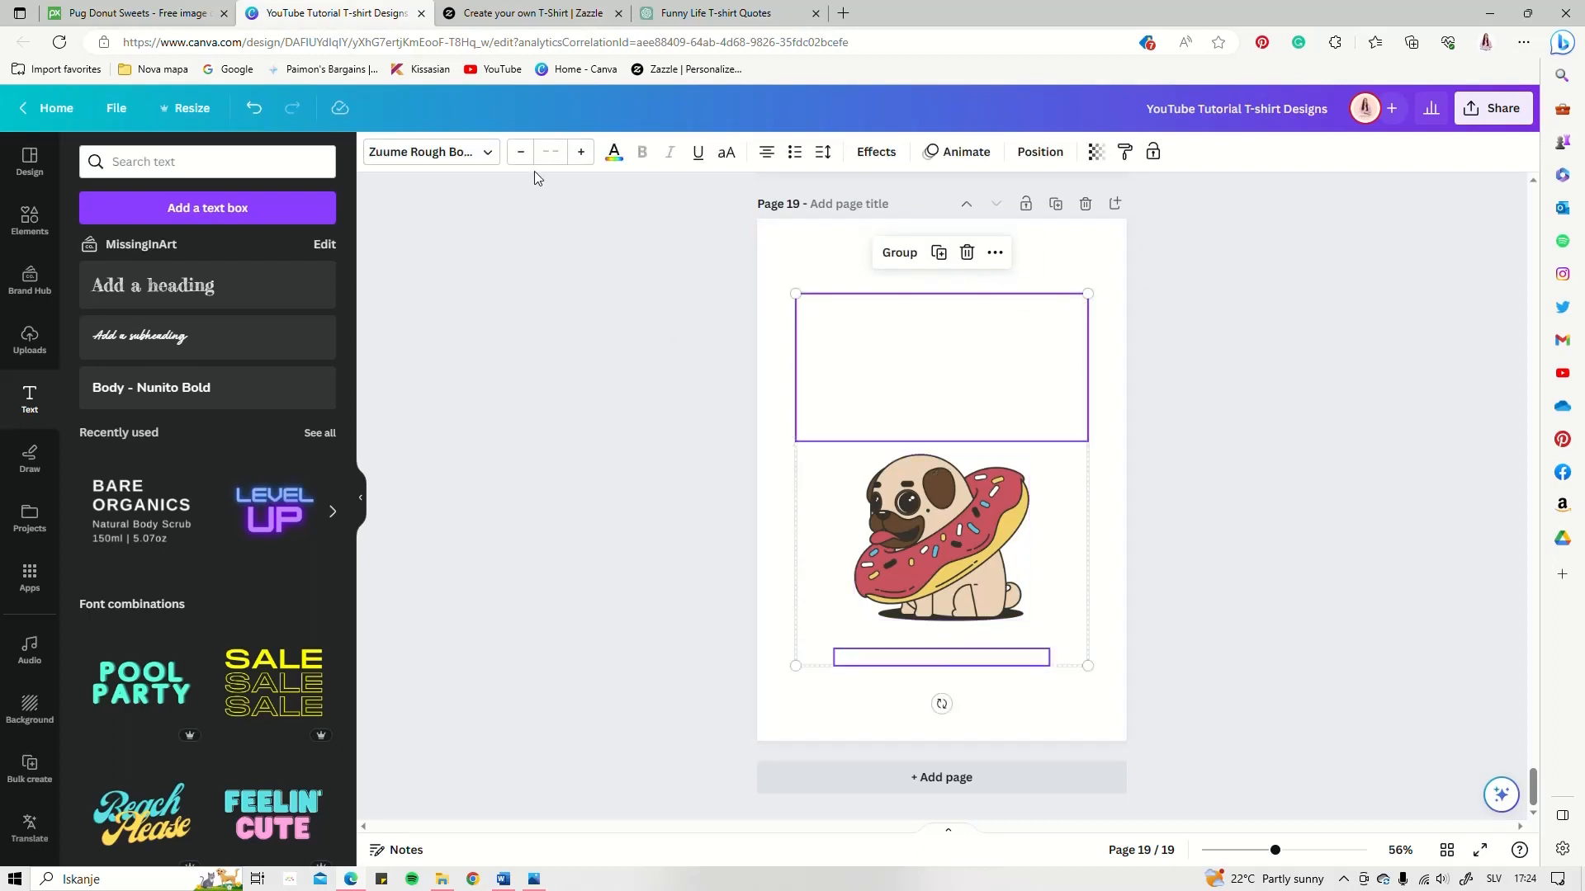
pyautogui.click(613, 152)
pyautogui.click(230, 252)
pyautogui.click(805, 699)
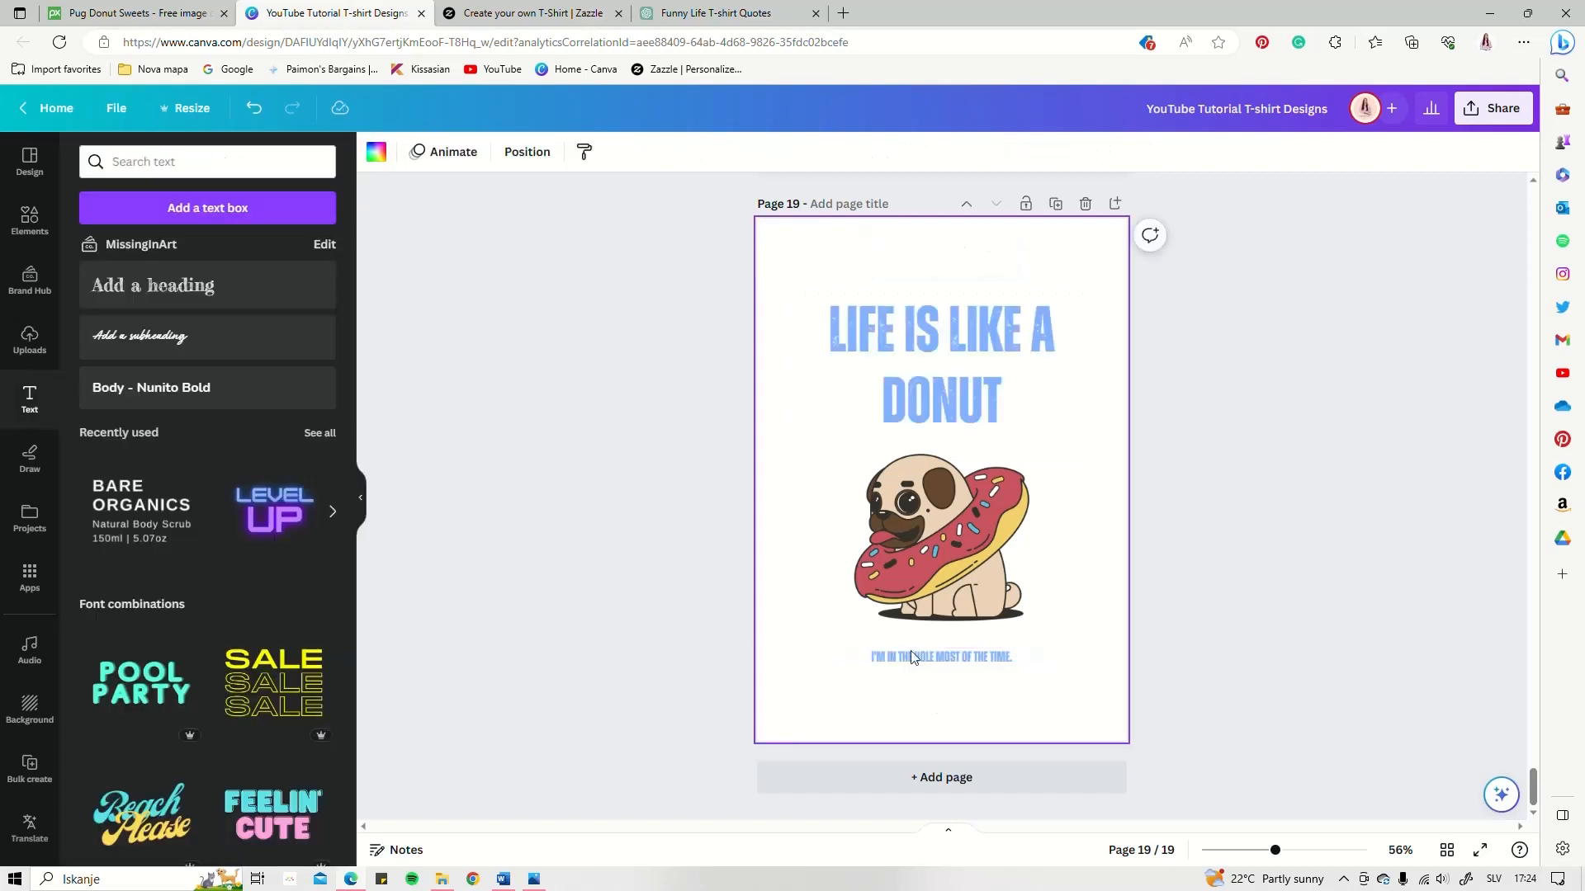
# - Recolour "I'm in the hole most of the time." on page 19 with the red photo colour from the donut
pyautogui.click(940, 657)
pyautogui.click(618, 153)
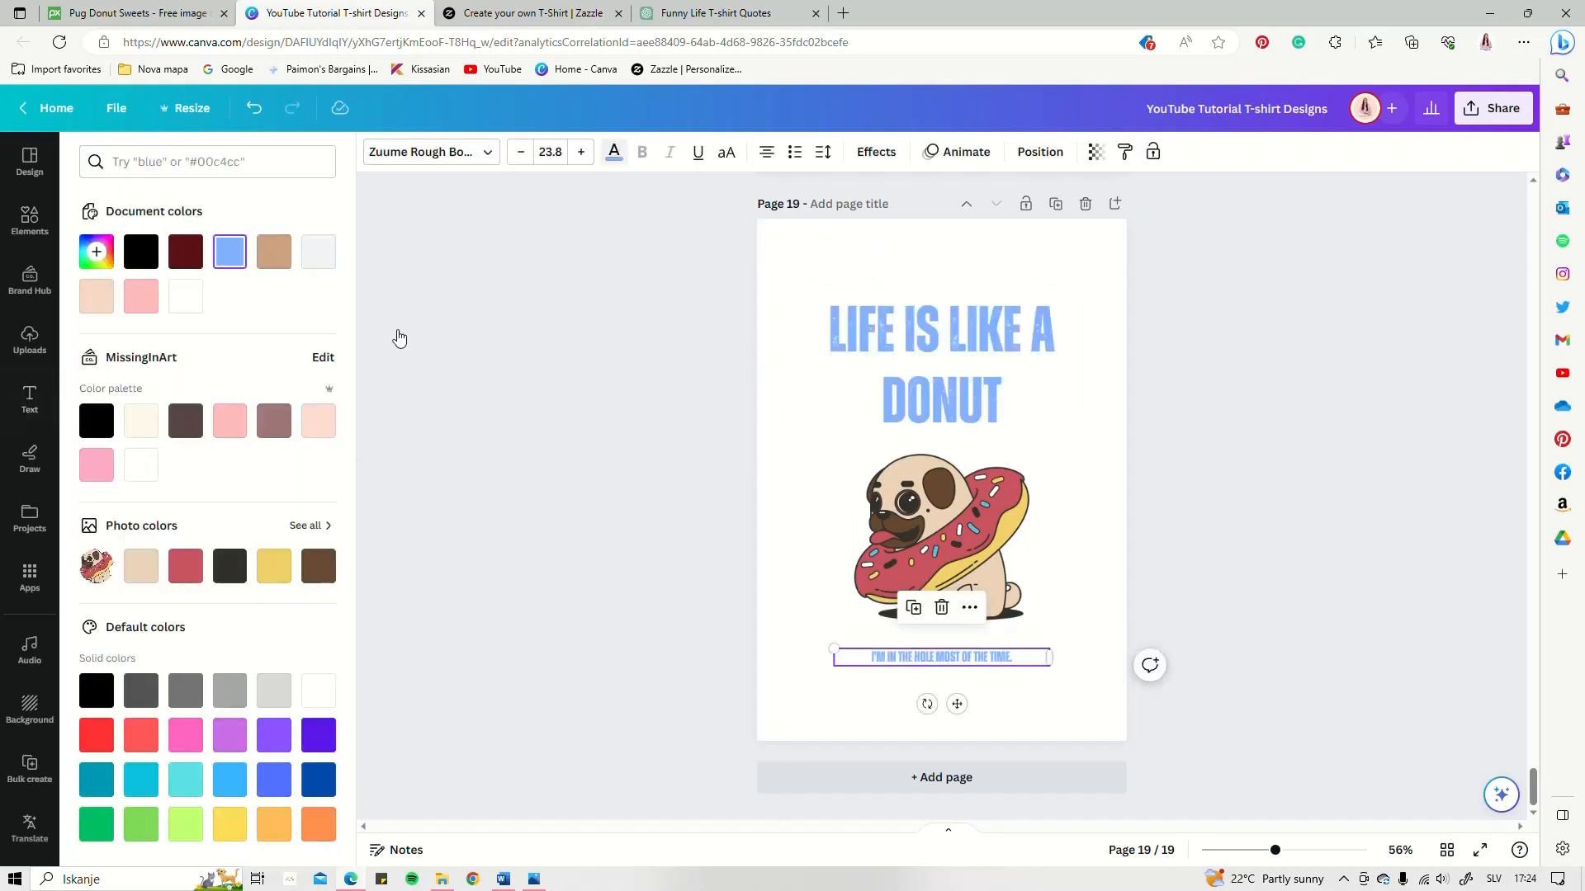
pyautogui.click(183, 563)
# - Recolour only the word "DONUT" in the page 19 headline with the yellow photo colour and review the result beside page 18
pyautogui.click(964, 372)
pyautogui.click(982, 396)
pyautogui.moveTo(1004, 403); pyautogui.dragTo(808, 428)
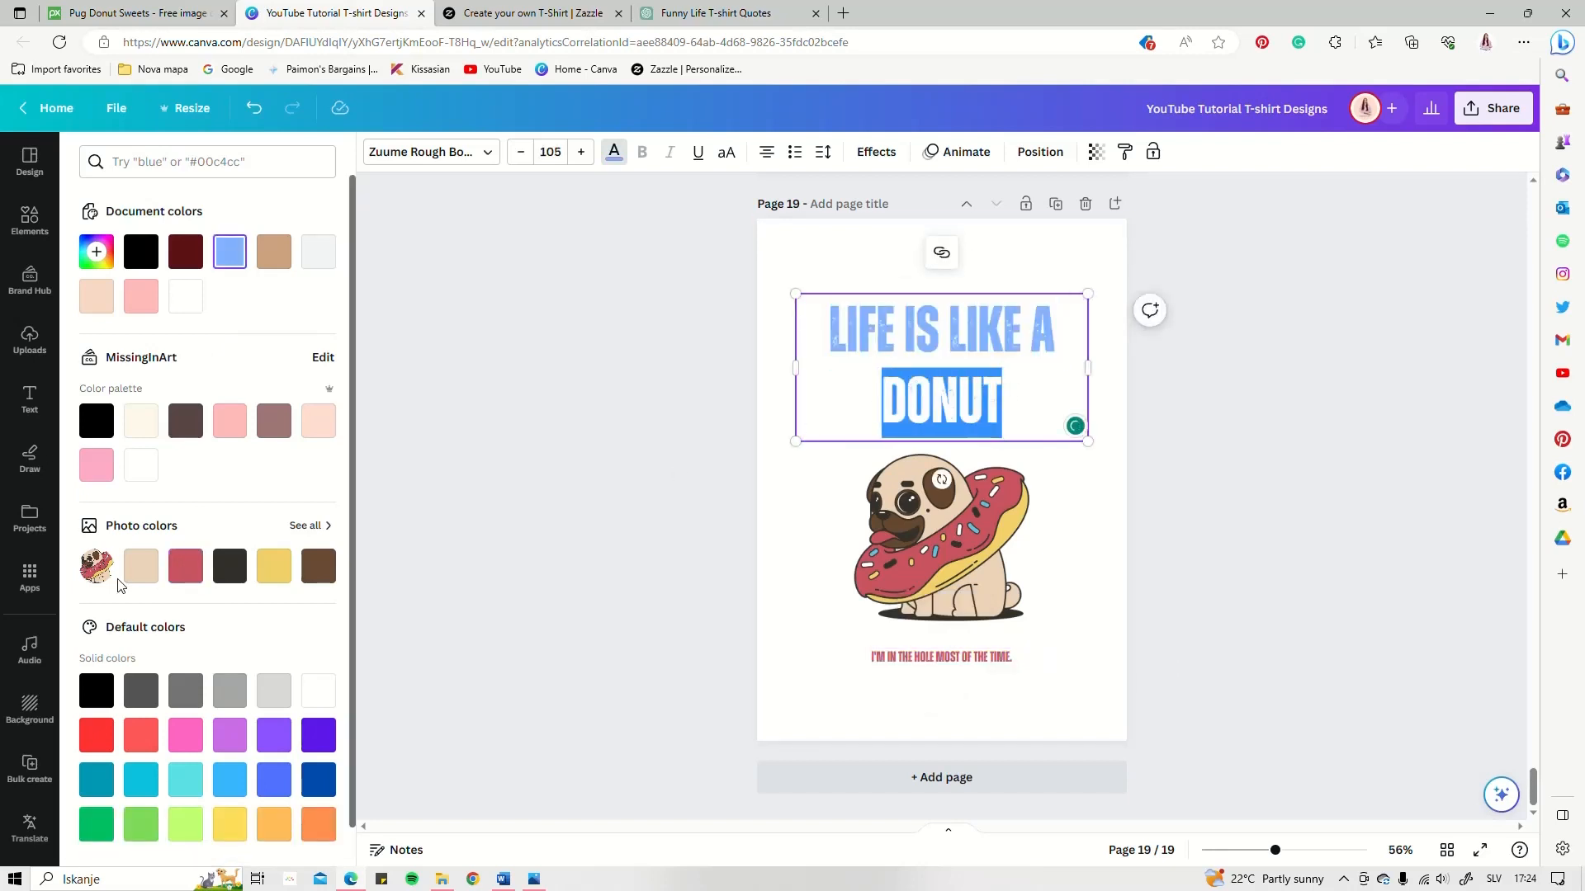
pyautogui.click(274, 566)
pyautogui.click(772, 640)
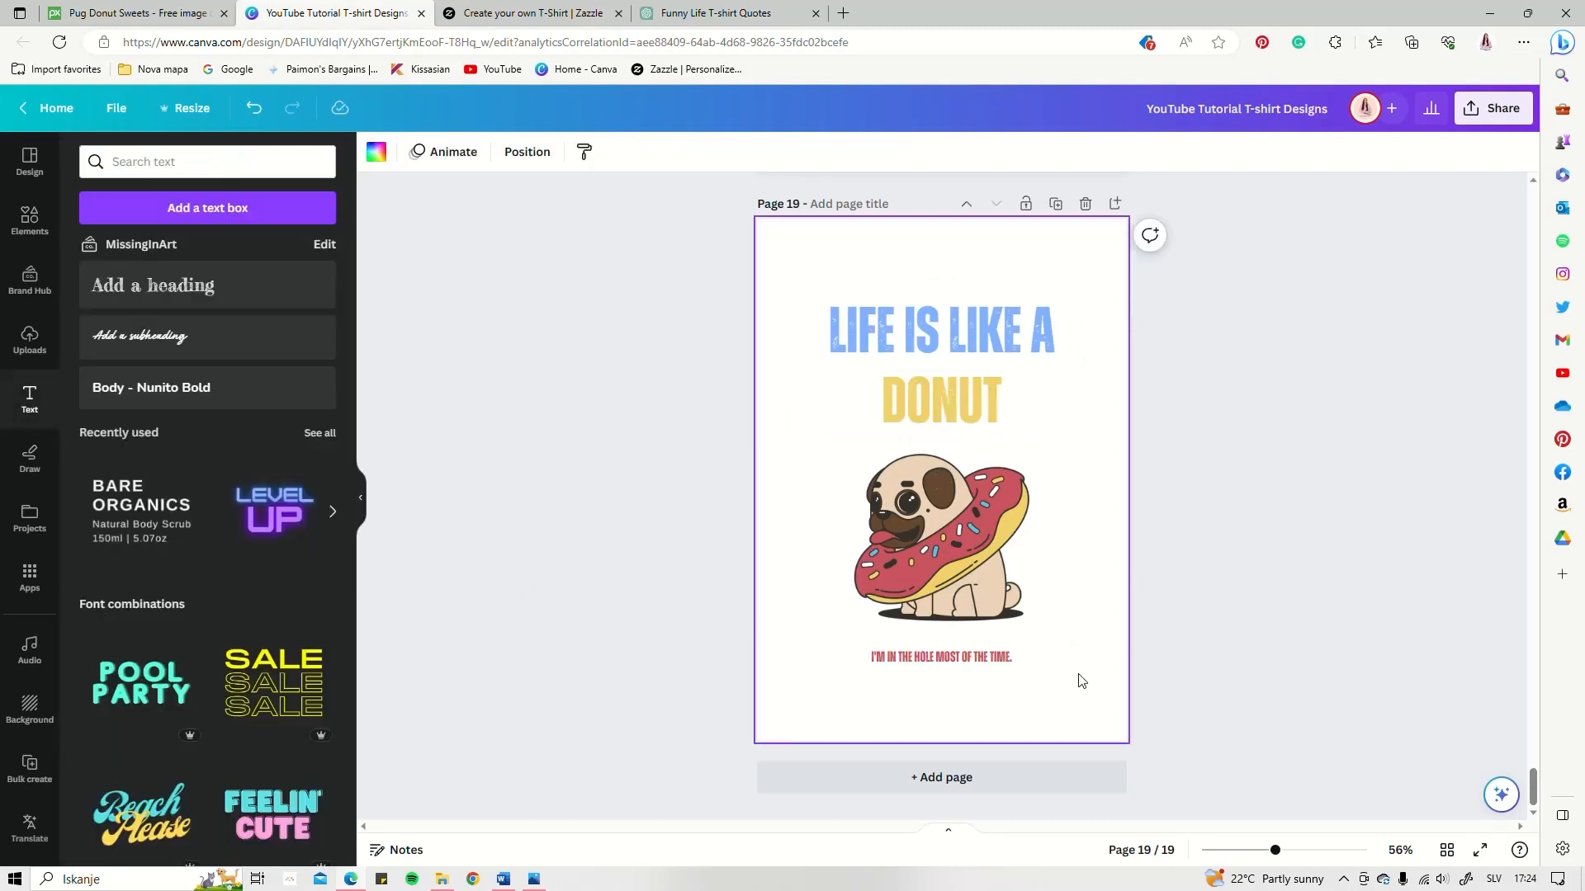
pyautogui.click(1260, 513)
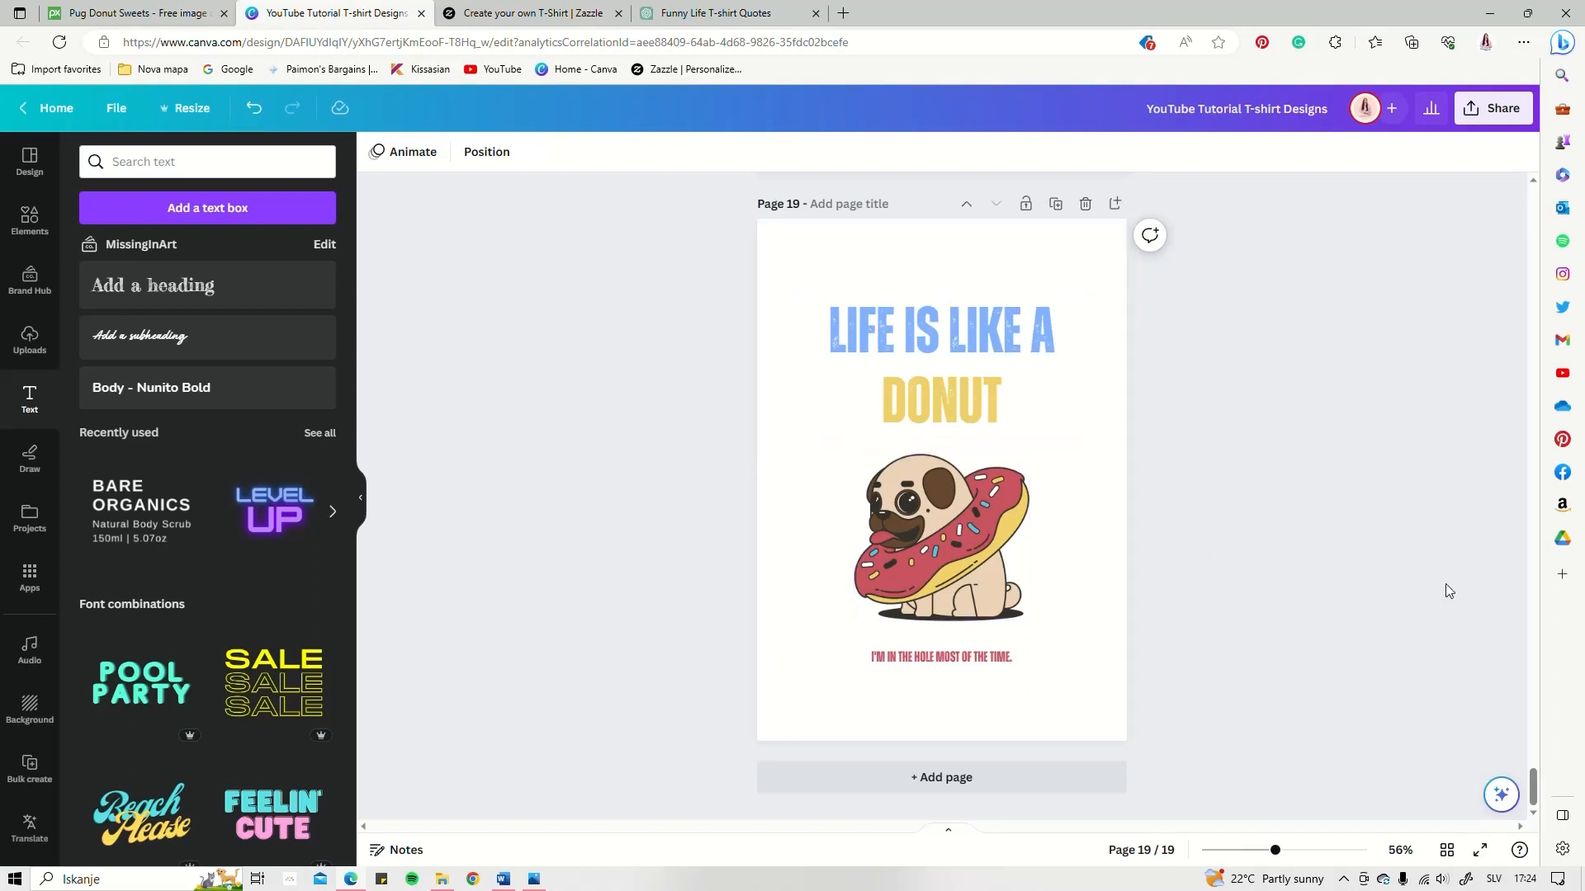
pyautogui.scroll(5, 1284, 499)
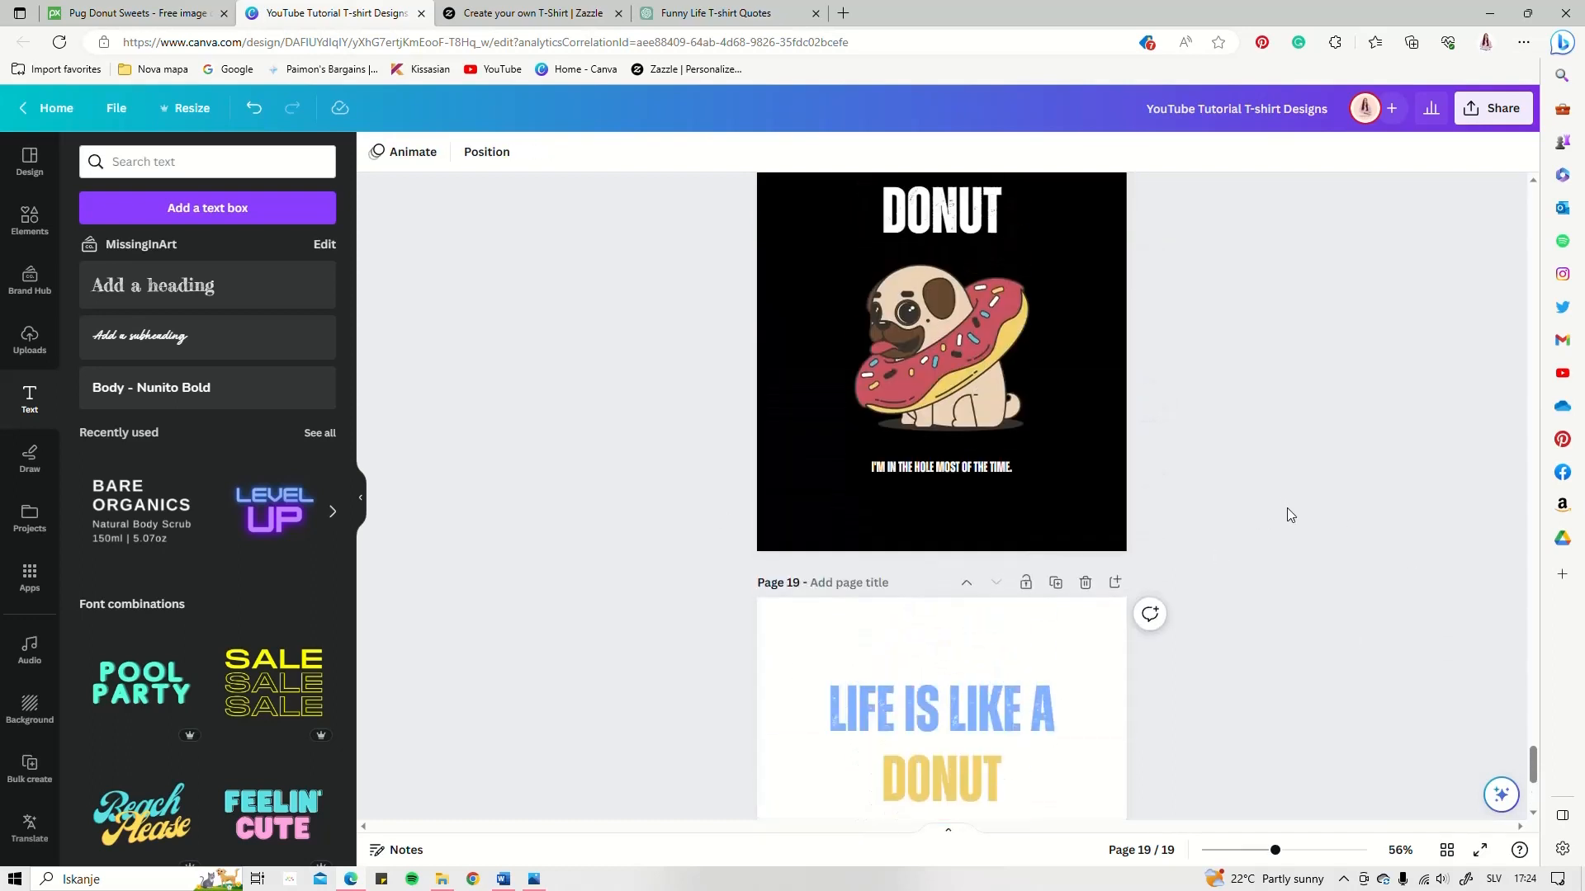
pyautogui.scroll(5, 1256, 488)
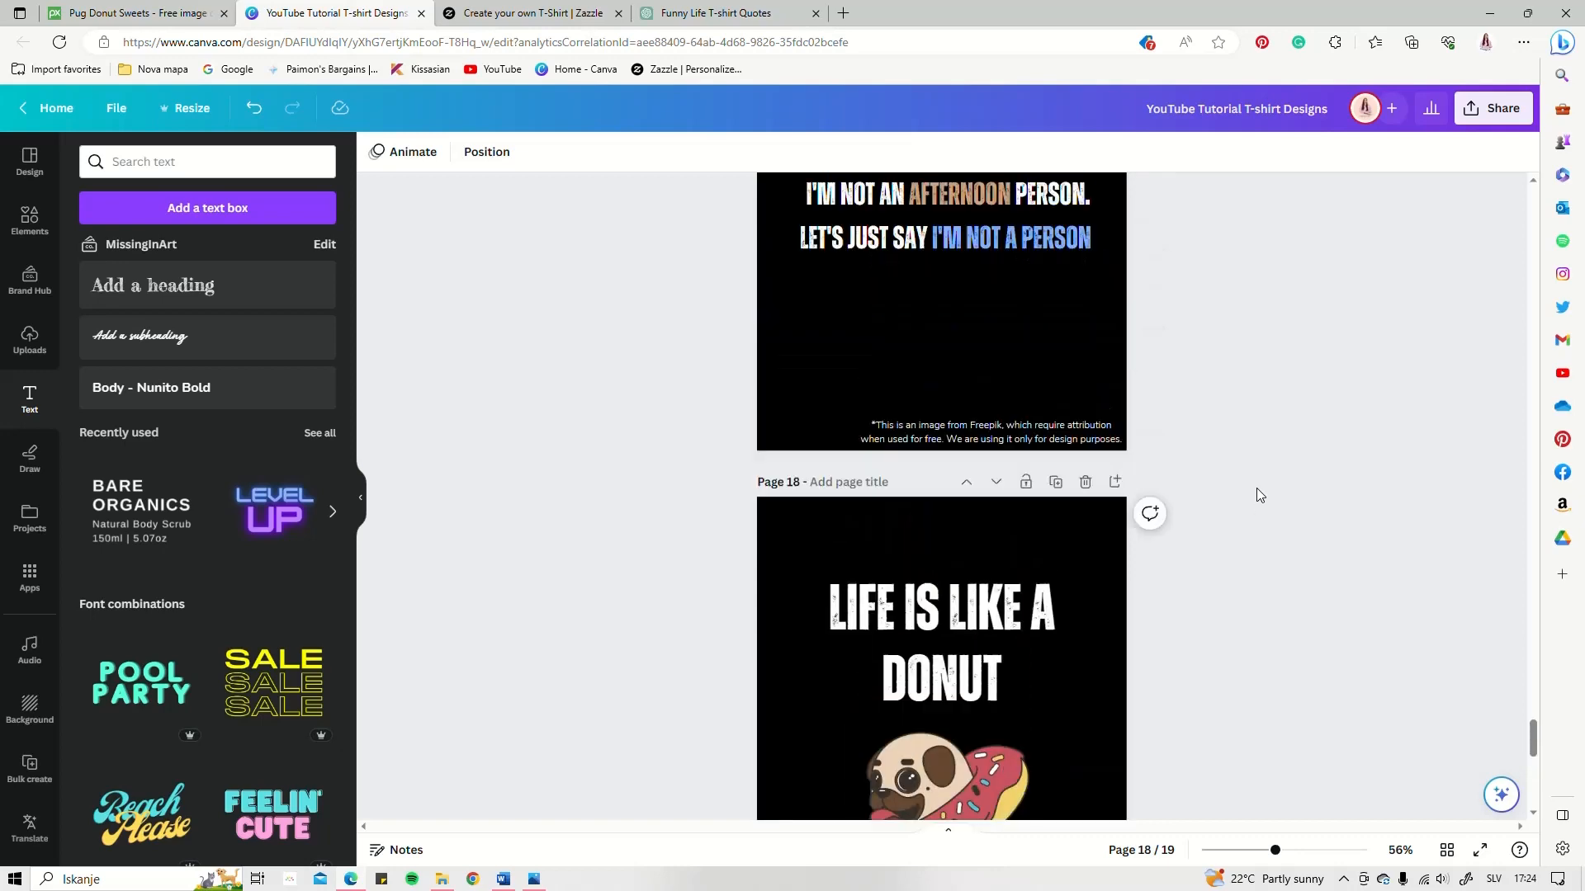
pyautogui.scroll(-8, 1257, 488)
pyautogui.scroll(4, 1256, 489)
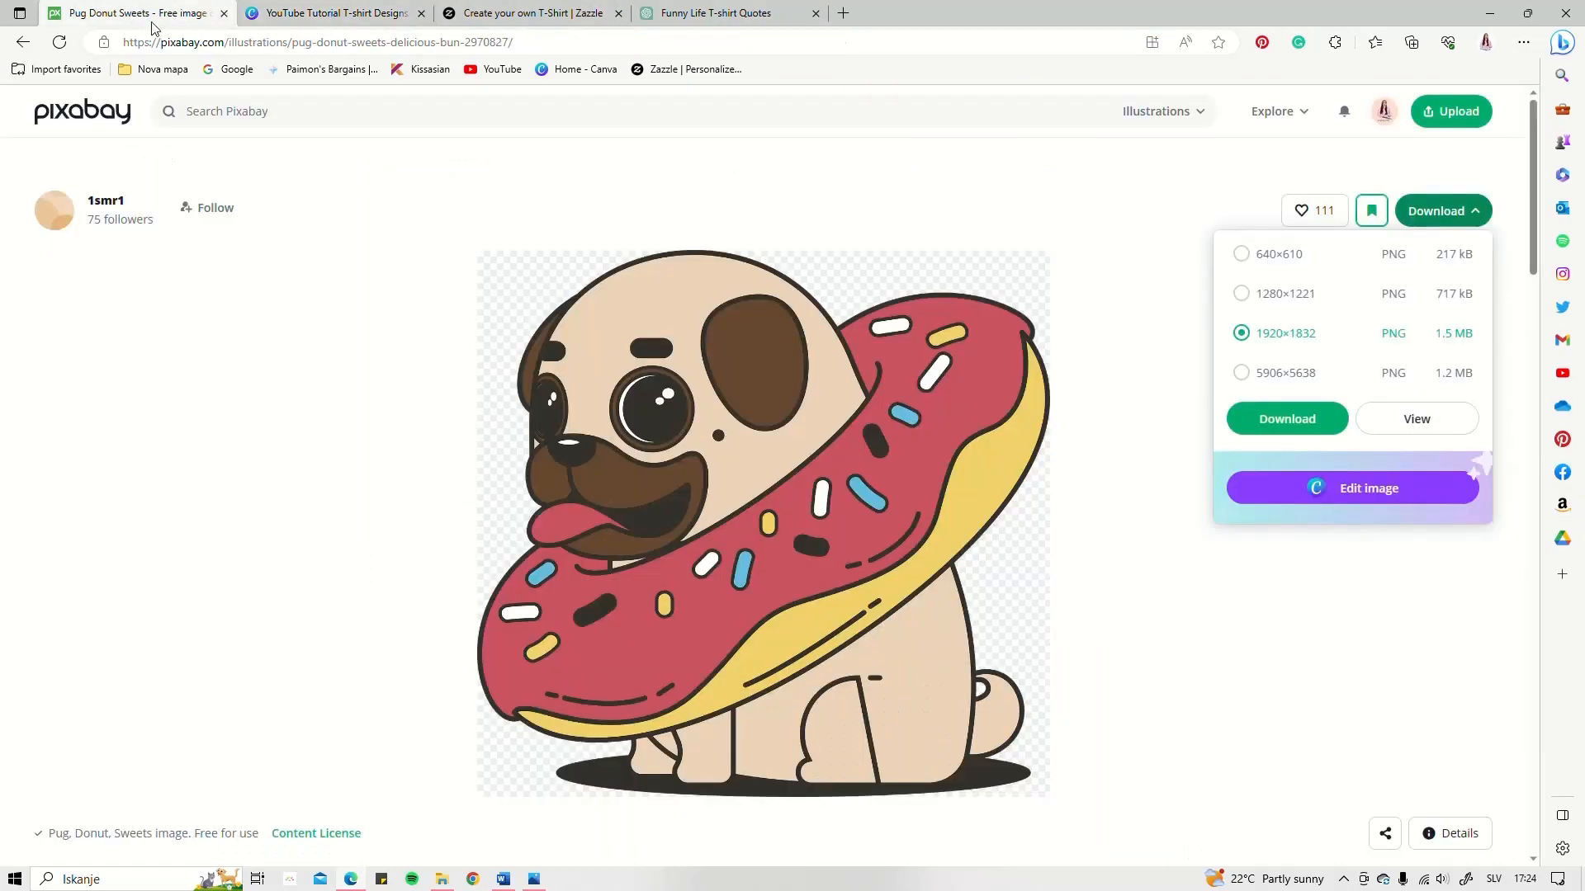
# - Switch to Pixabay, return to its home page and search for "house" illustrations
pyautogui.click(136, 13)
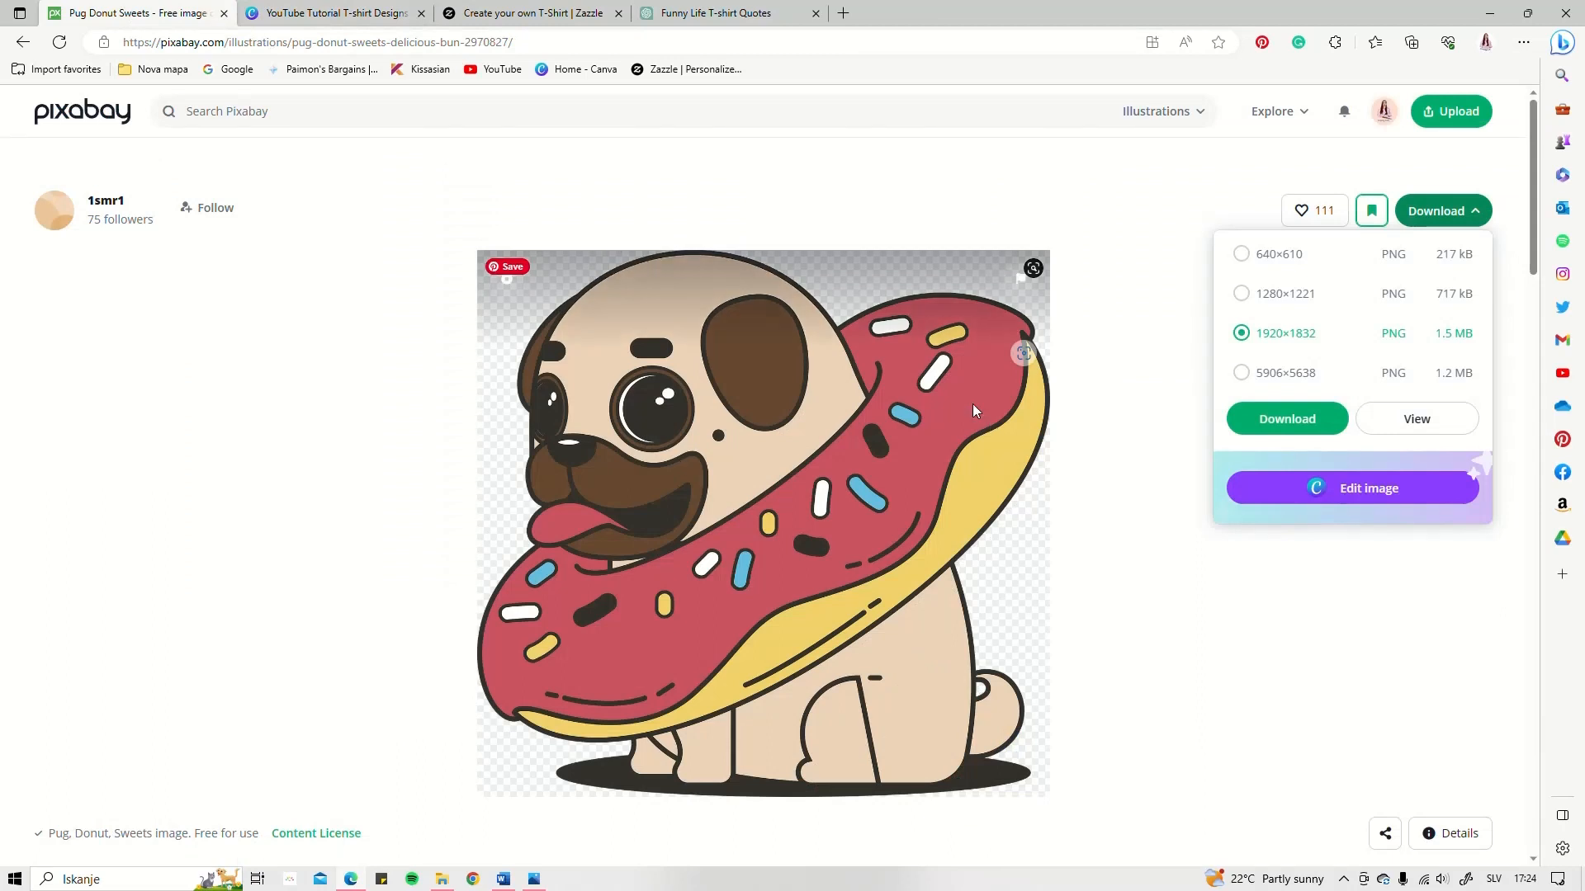
pyautogui.click(1477, 212)
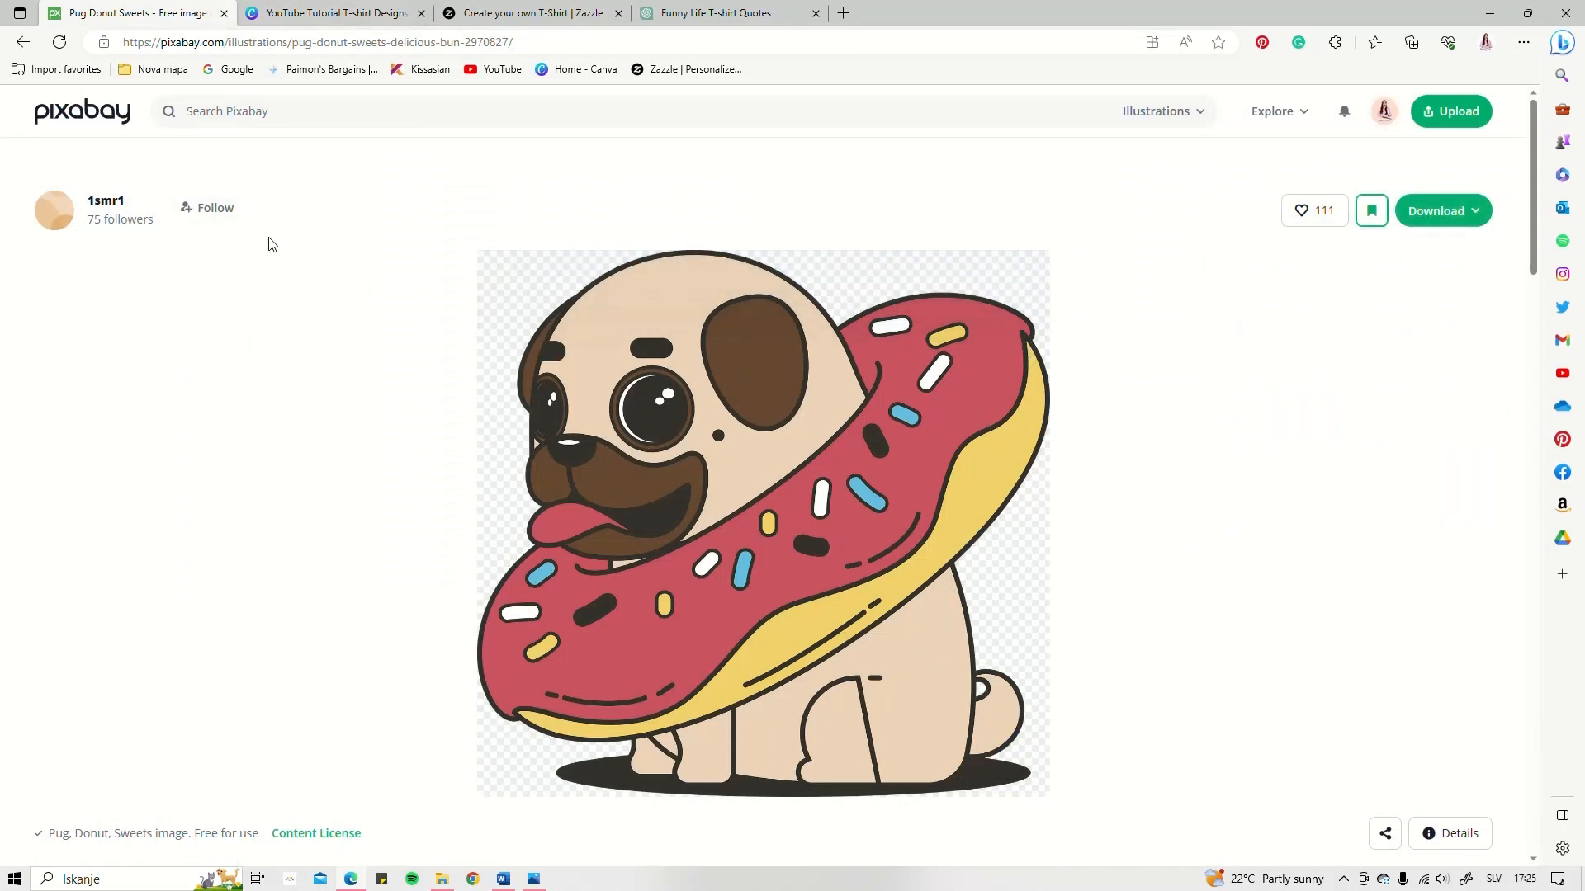
pyautogui.click(116, 116)
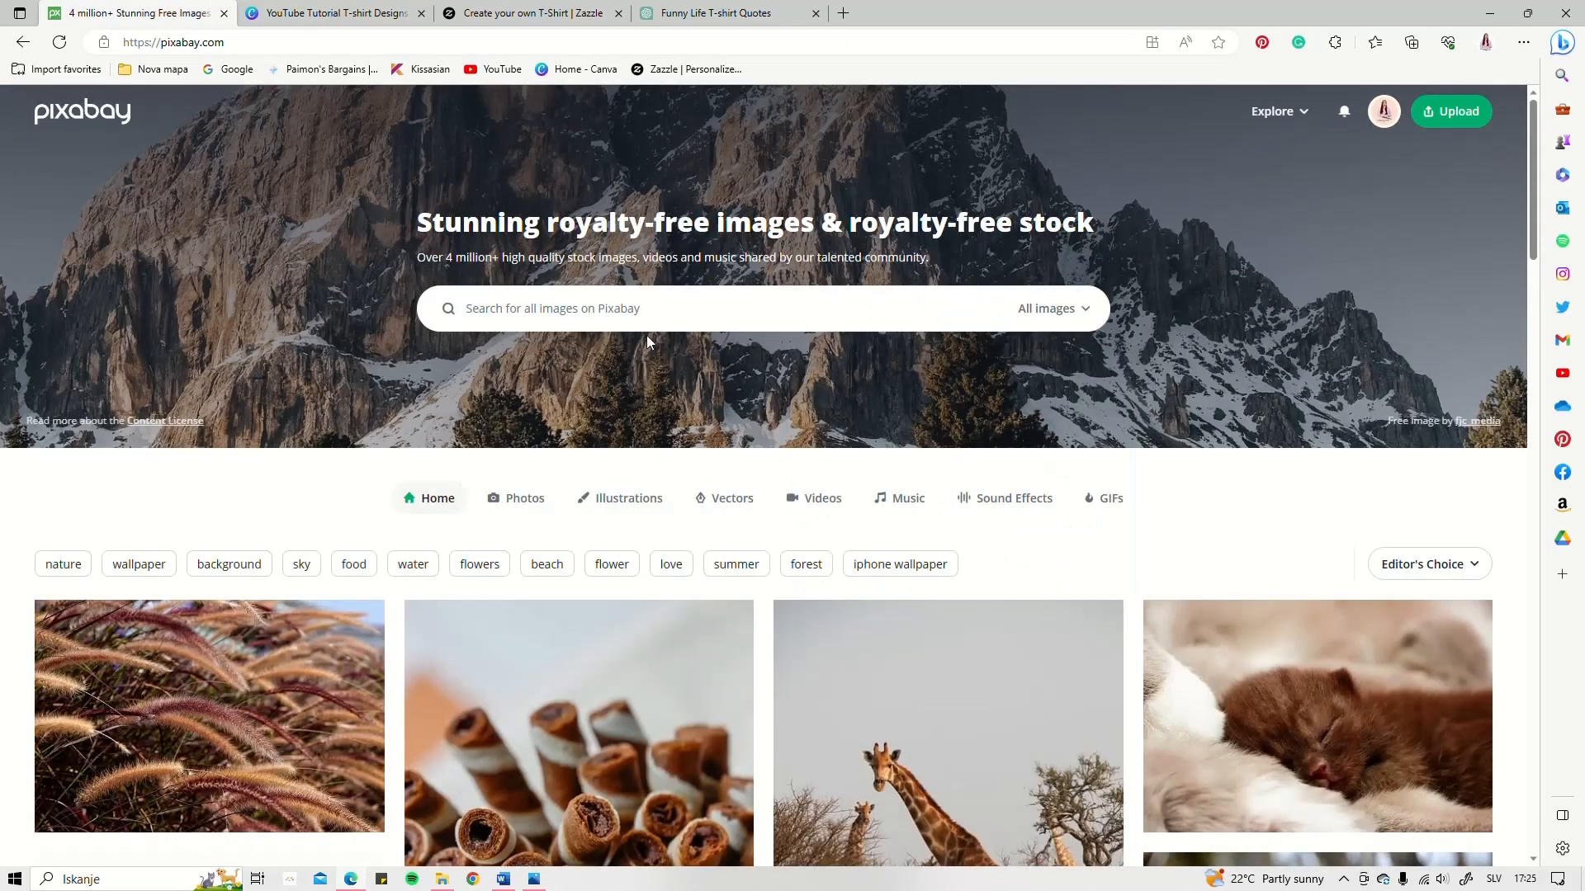
pyautogui.click(661, 316)
pyautogui.write('house')
pyautogui.press('Return')
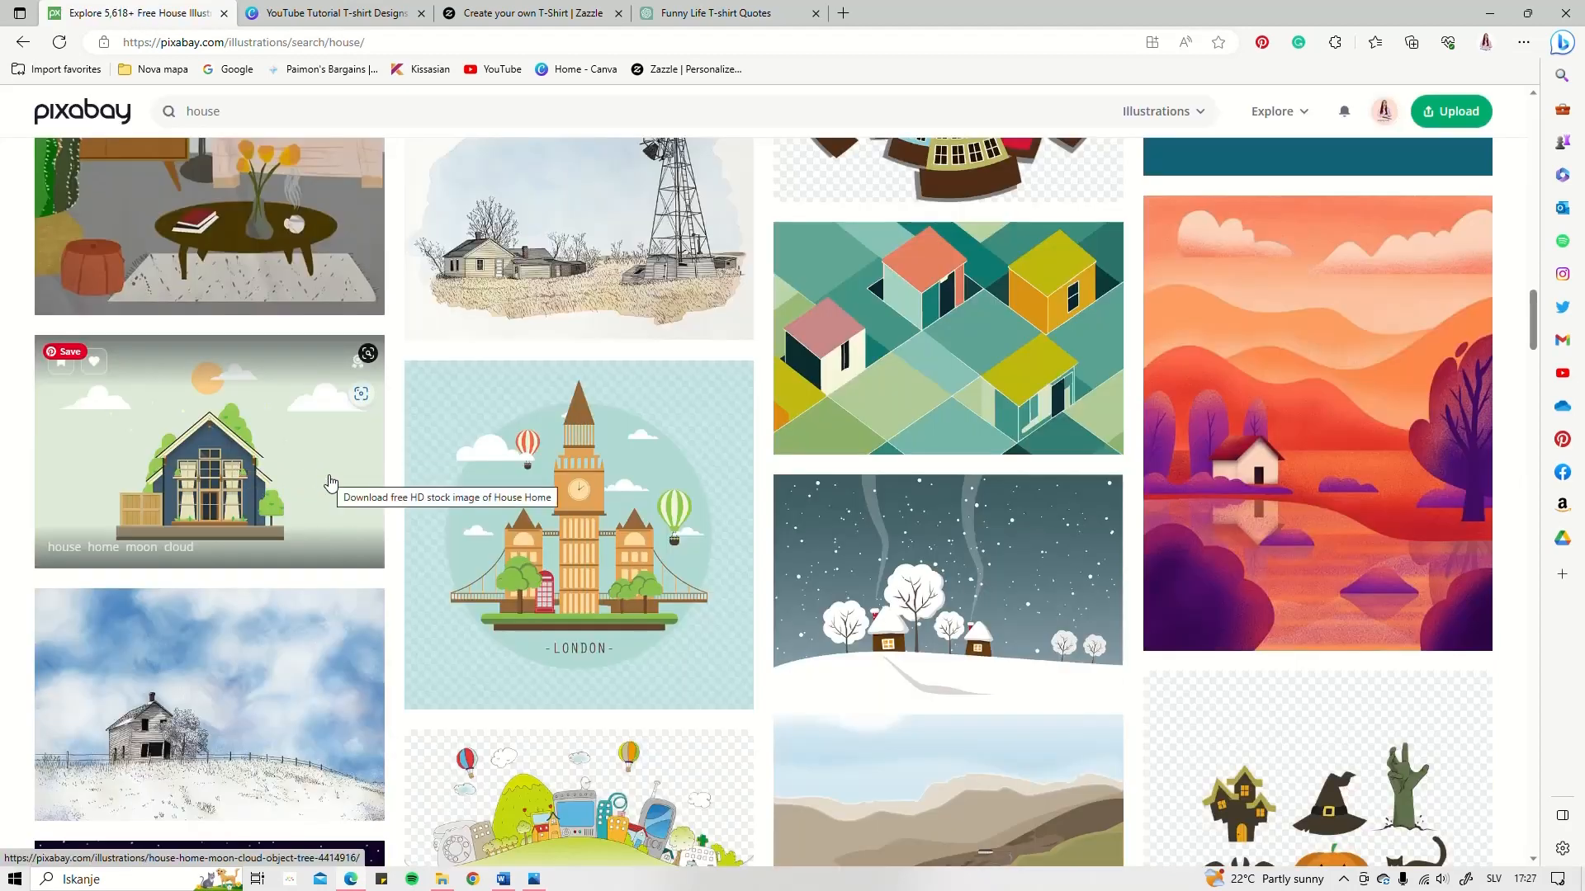
# - Open the illustration of the blue house with sun and clouds and download it as a 1920×1281 PNG
pyautogui.click(330, 481)
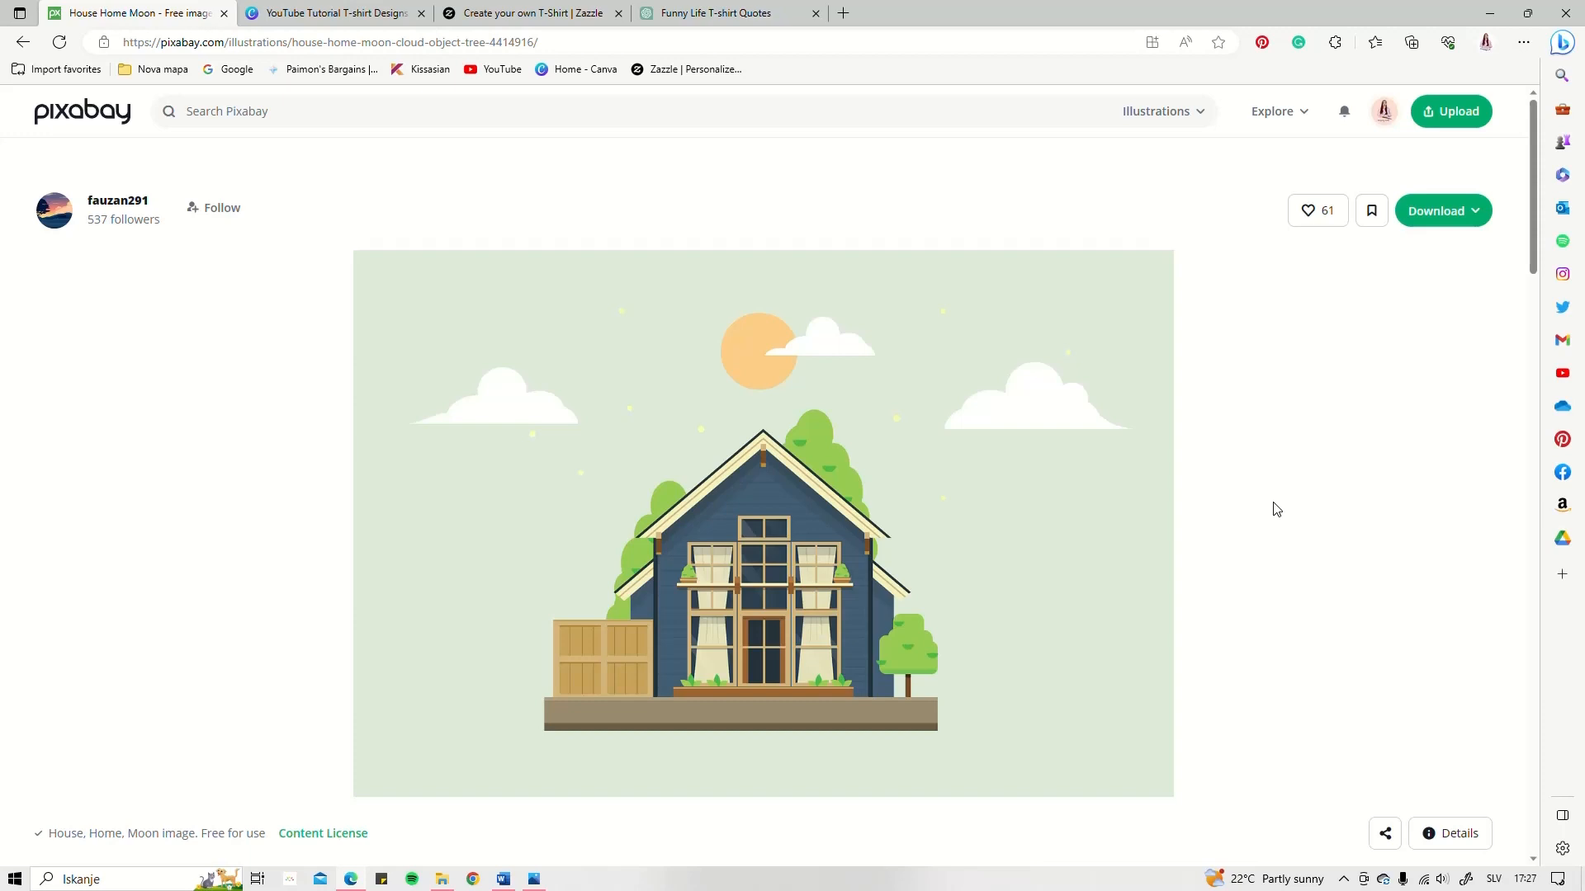
pyautogui.click(1477, 214)
pyautogui.click(1251, 336)
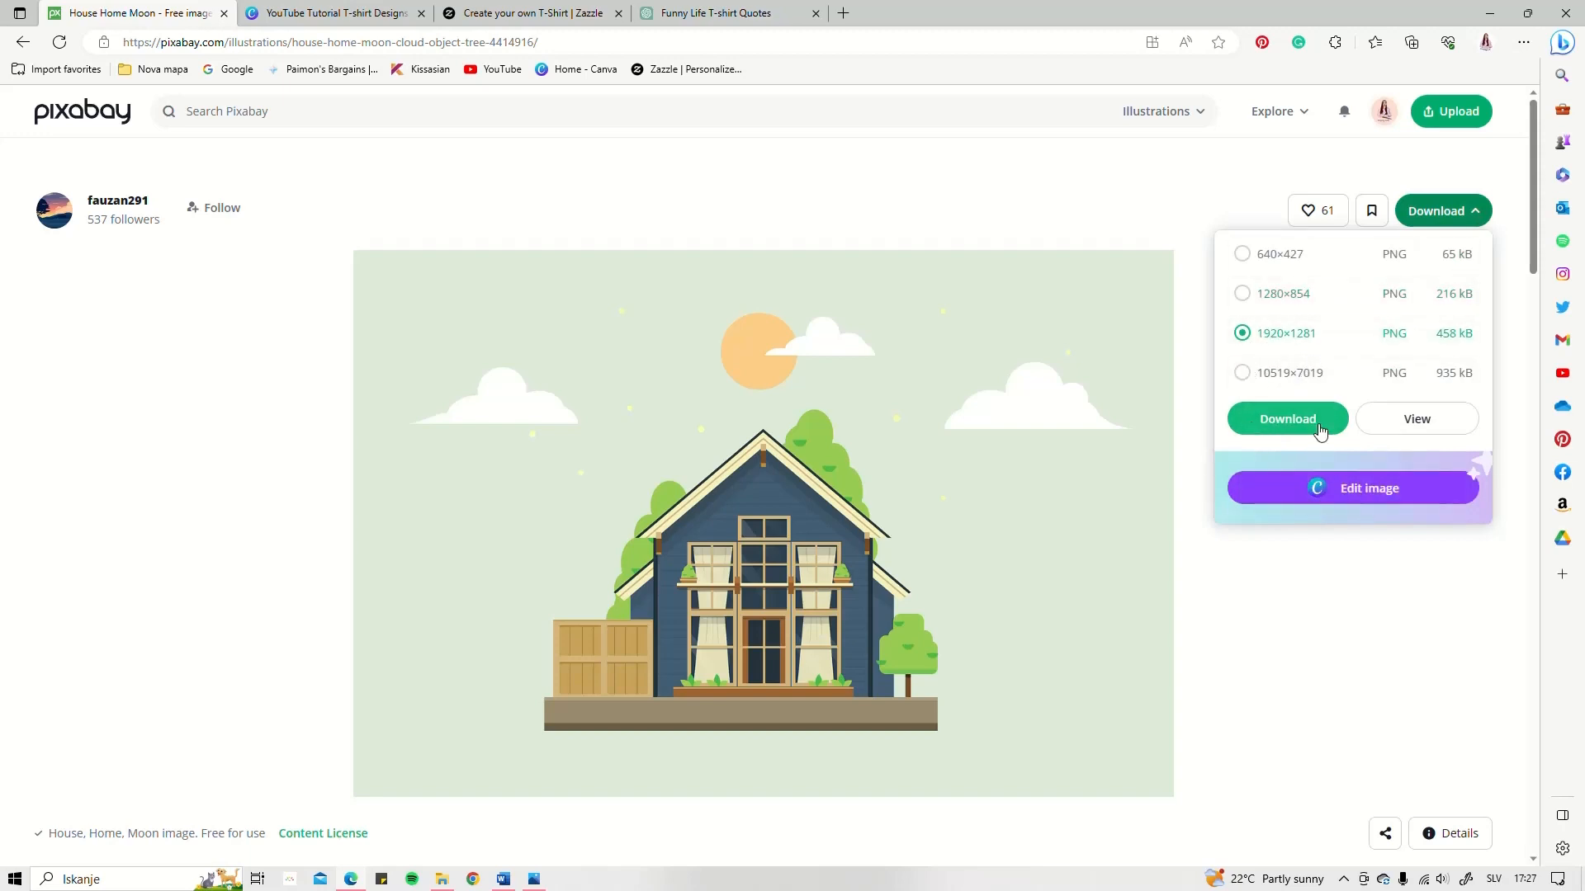
pyautogui.click(1285, 421)
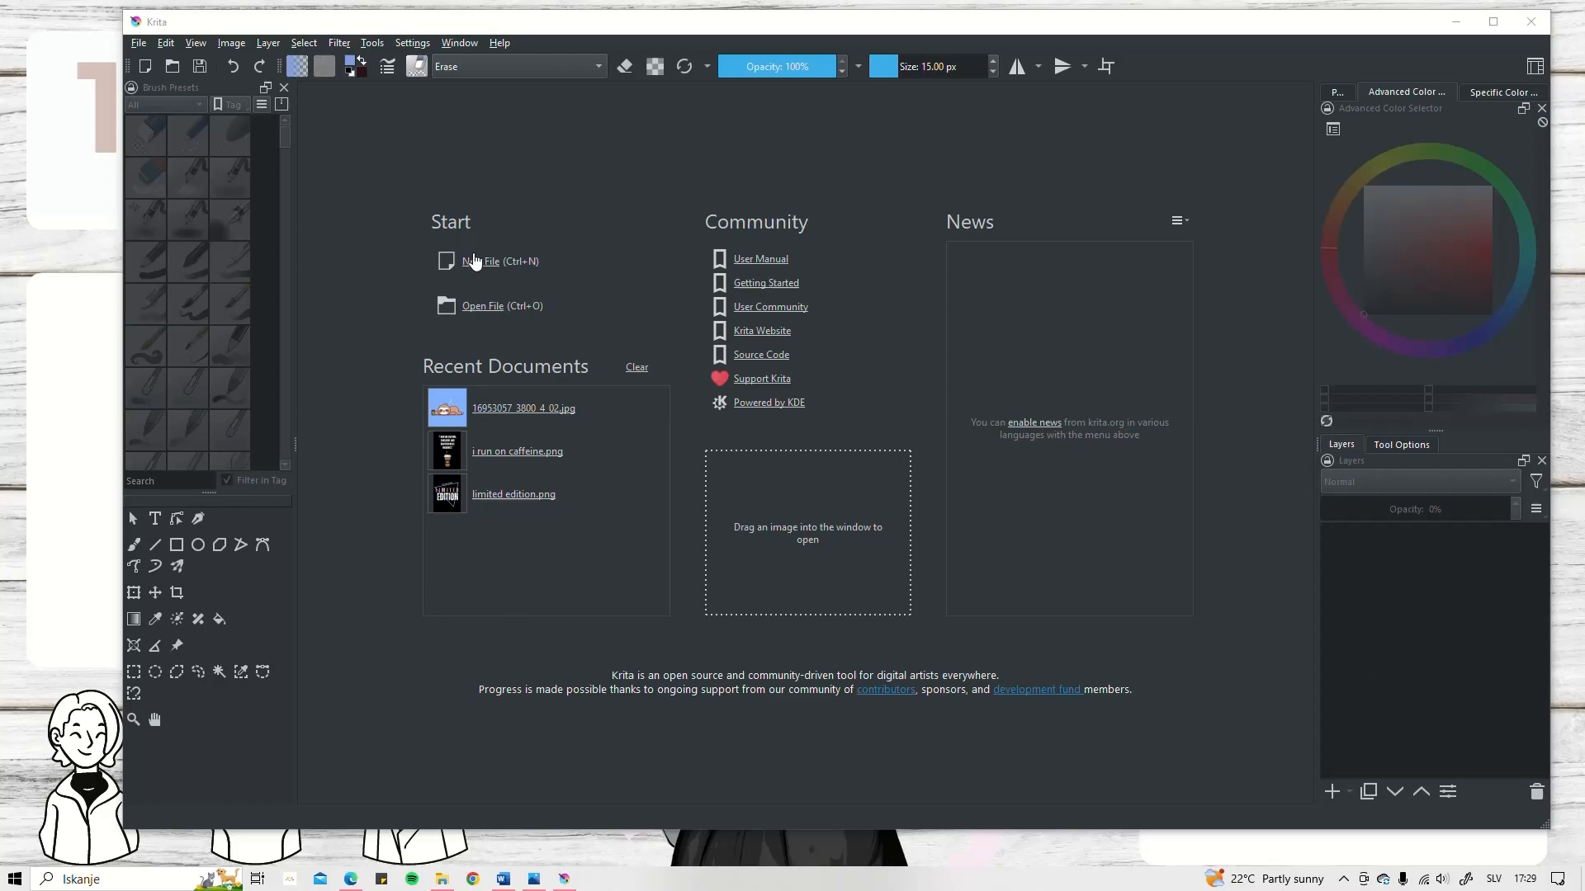
# - Switch to Krita and open the house image from the "images" folder
pyautogui.click(476, 308)
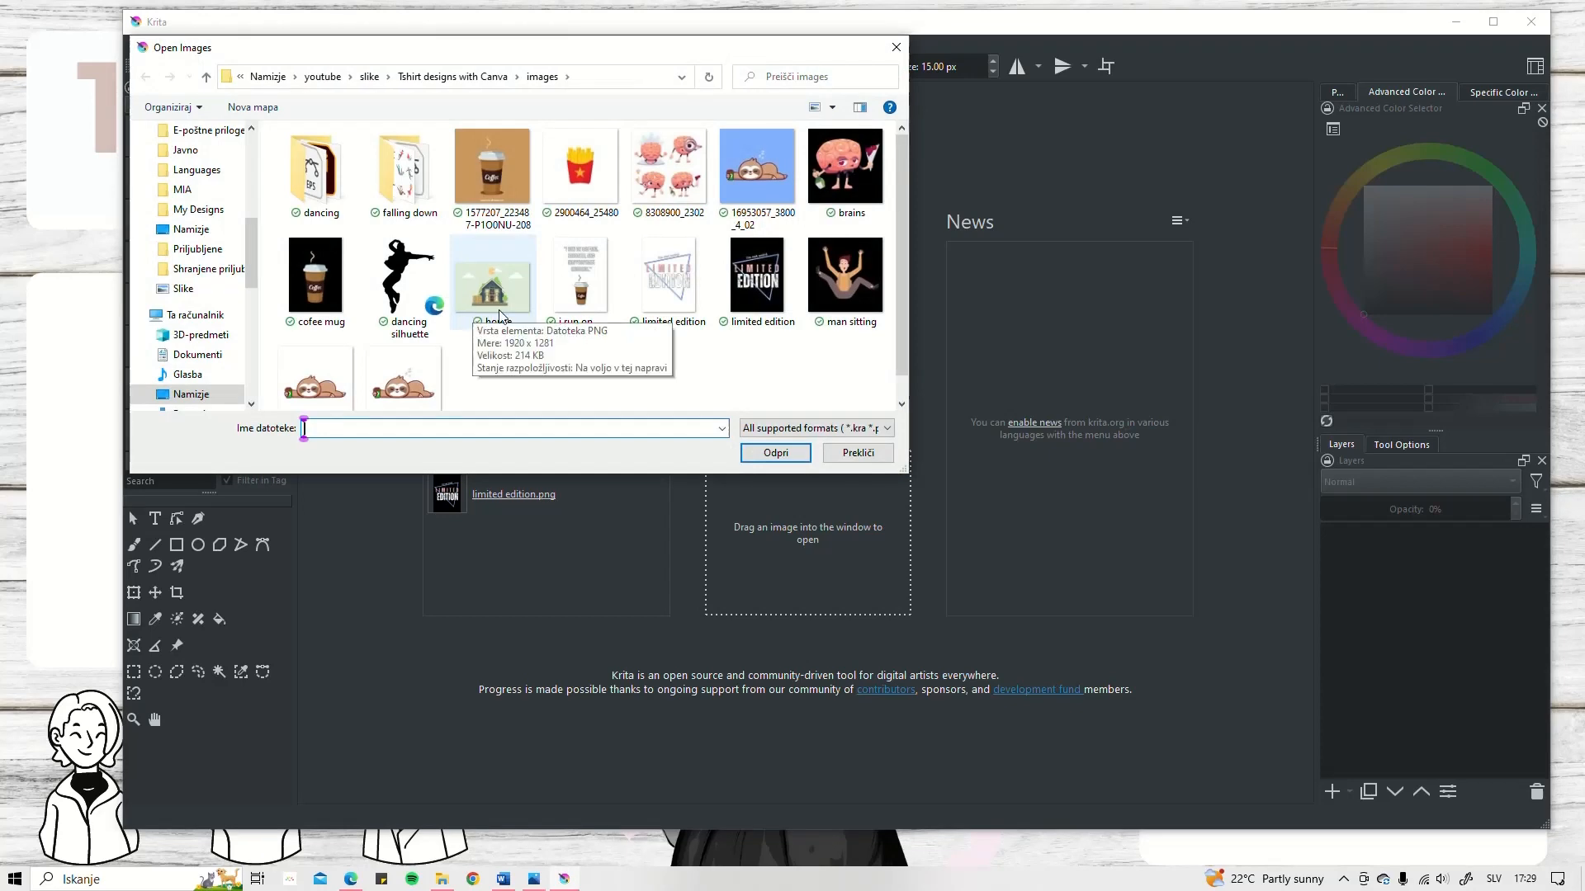
pyautogui.click(492, 285)
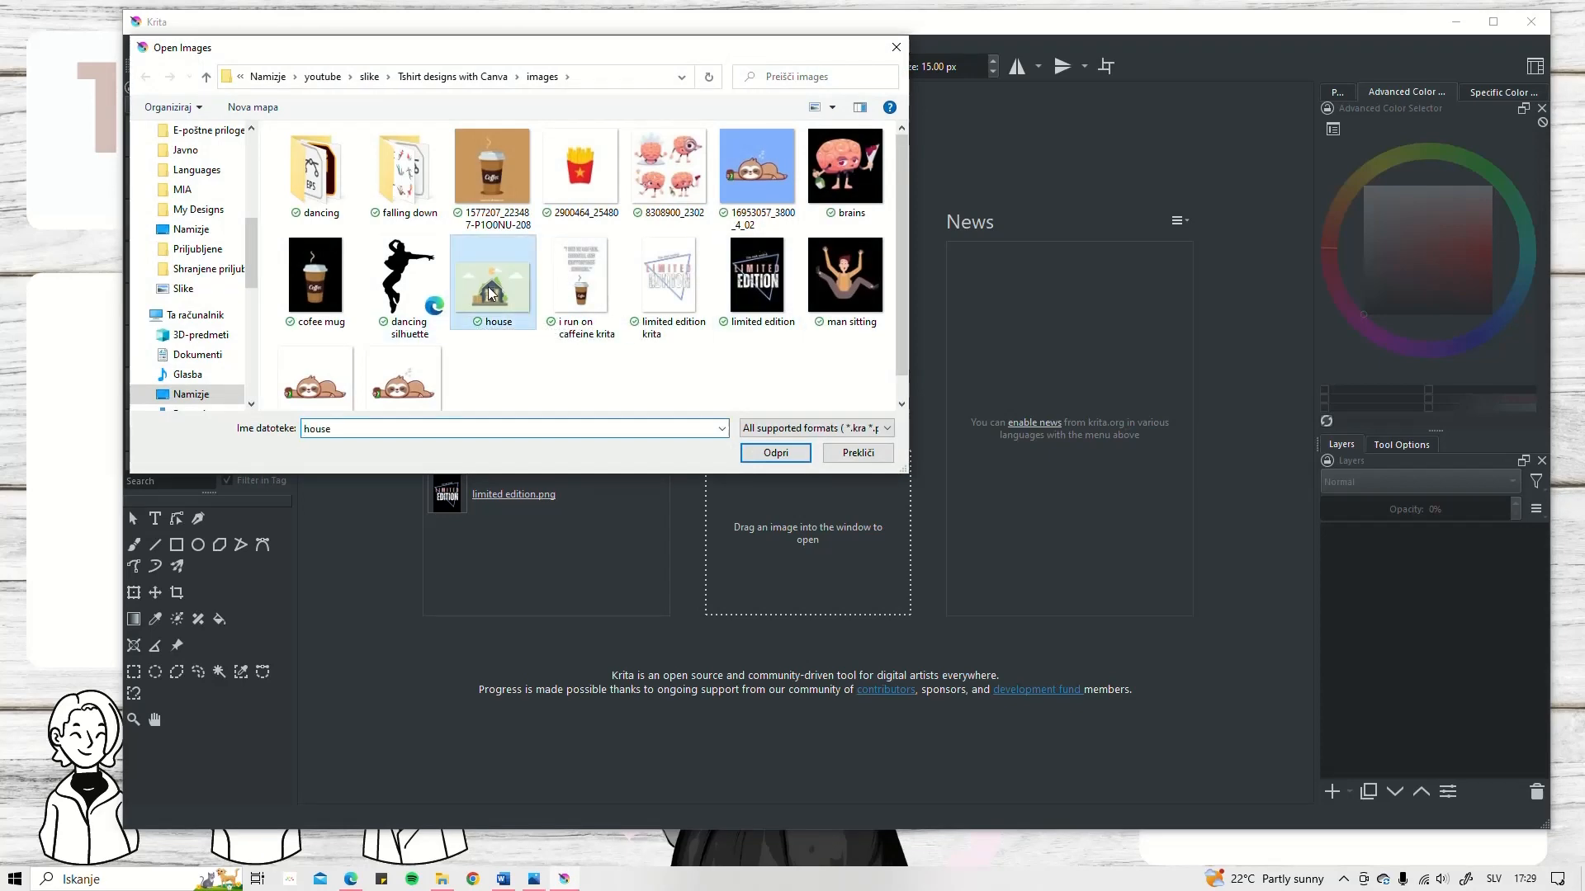
pyautogui.click(774, 454)
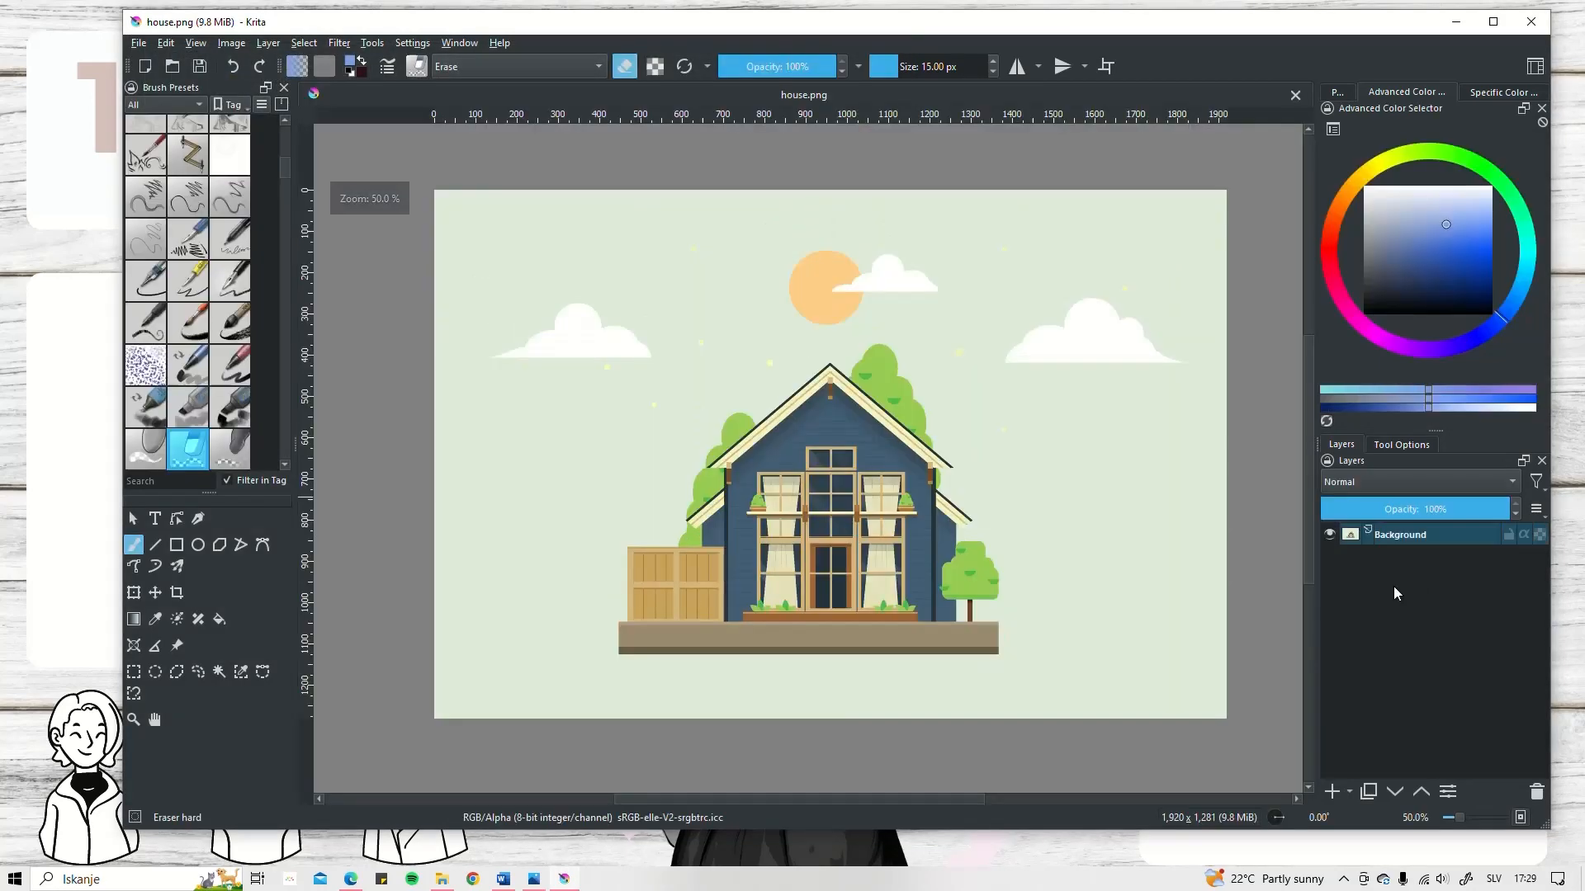
# - Duplicate the Background layer and hide the original
pyautogui.click(1369, 792)
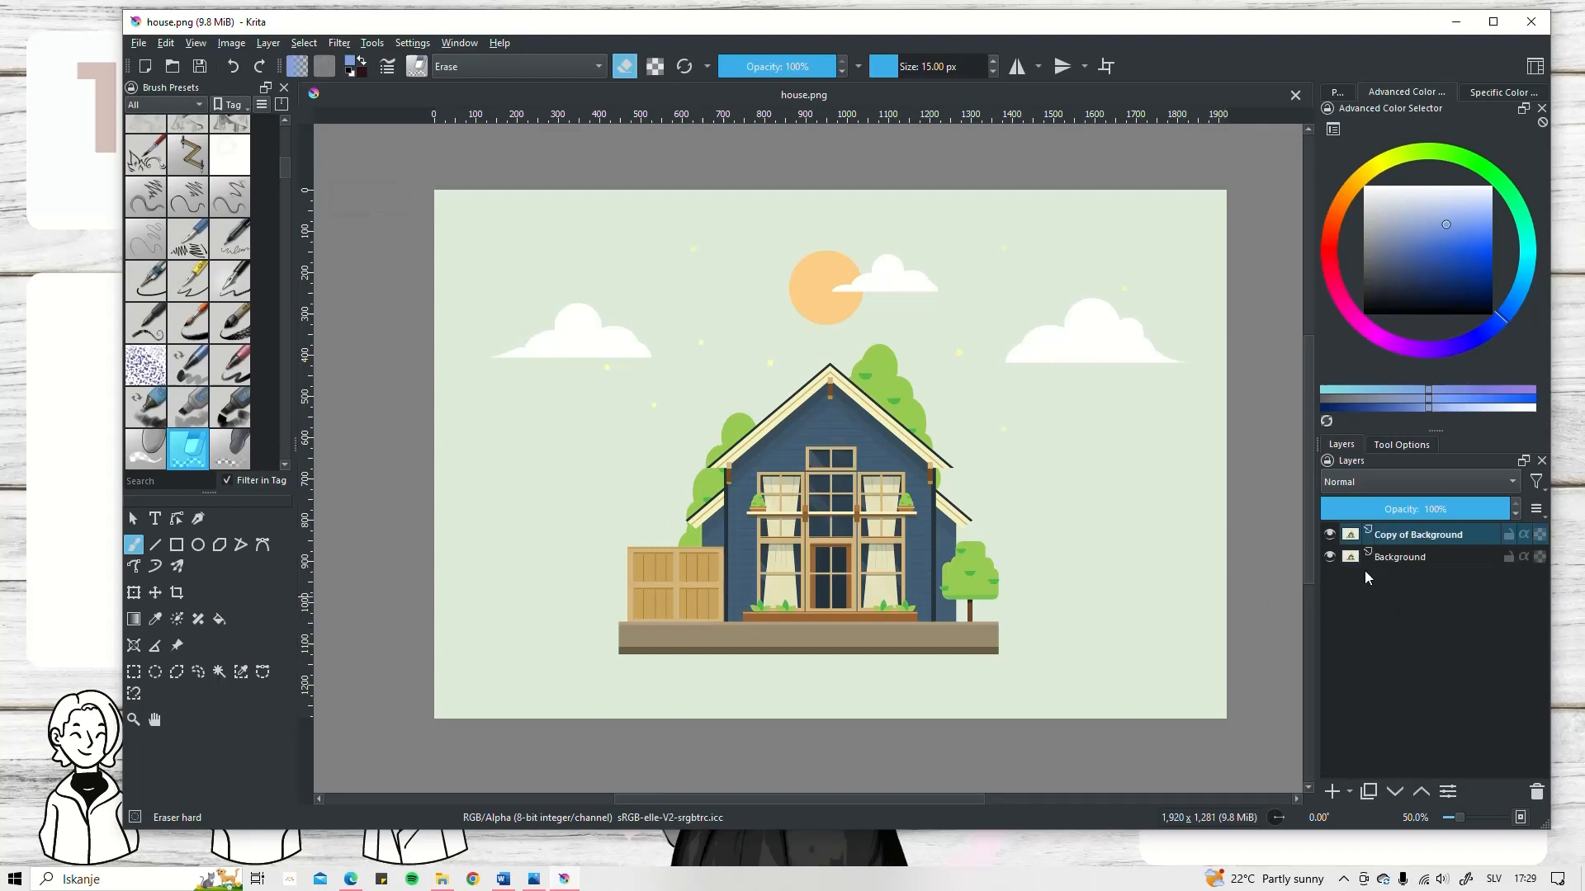
pyautogui.click(1330, 557)
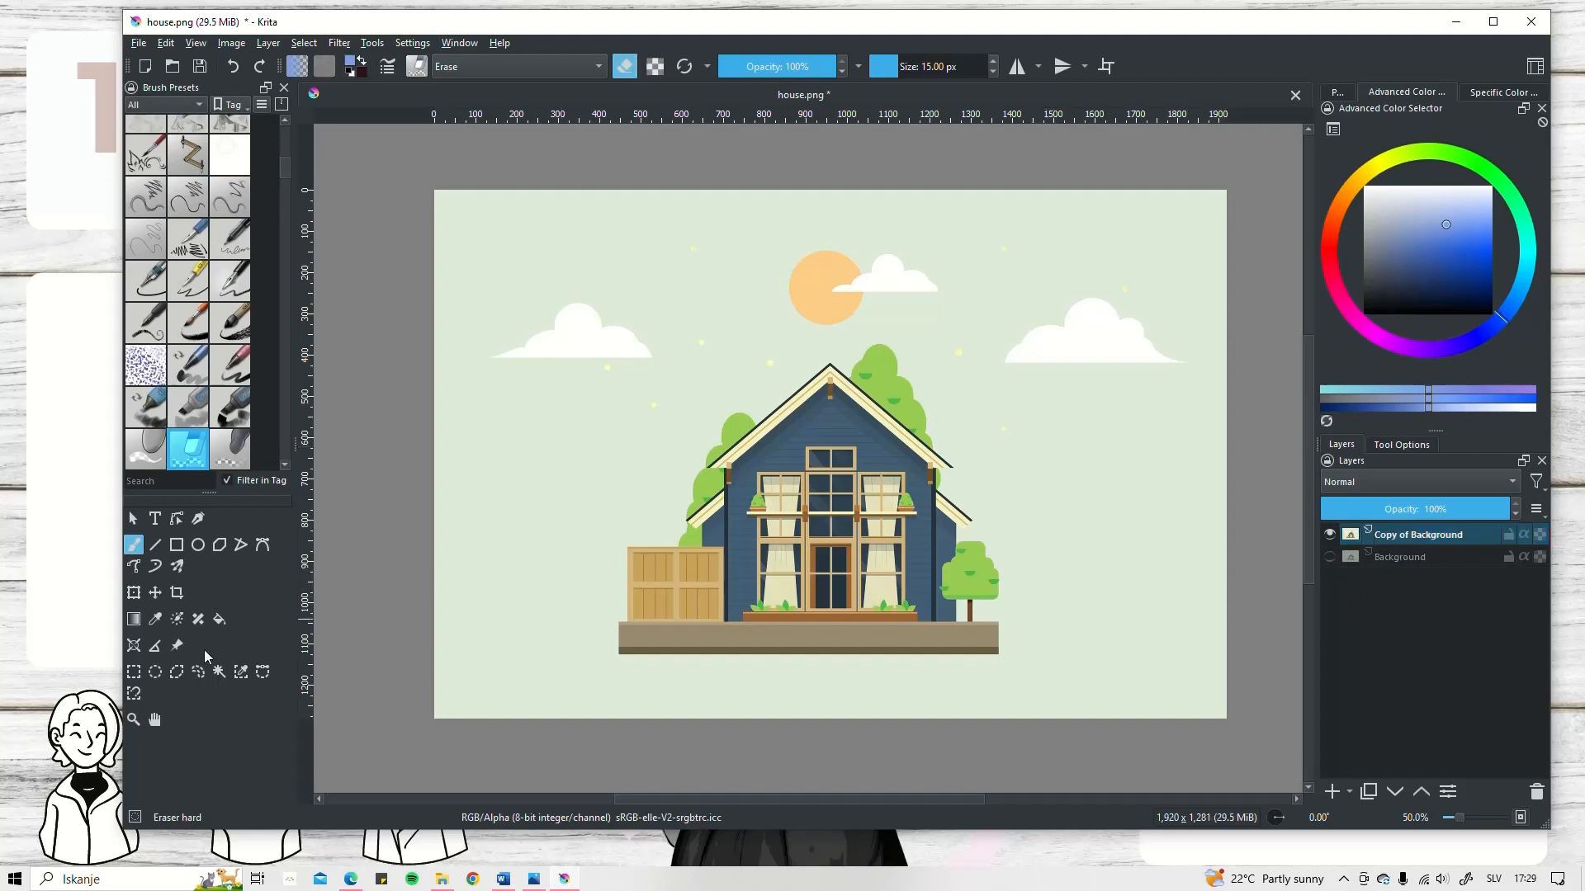
# - Try a contiguous selection of the pale green background and inspect its edges around the roof and trees
pyautogui.click(220, 673)
pyautogui.click(566, 553)
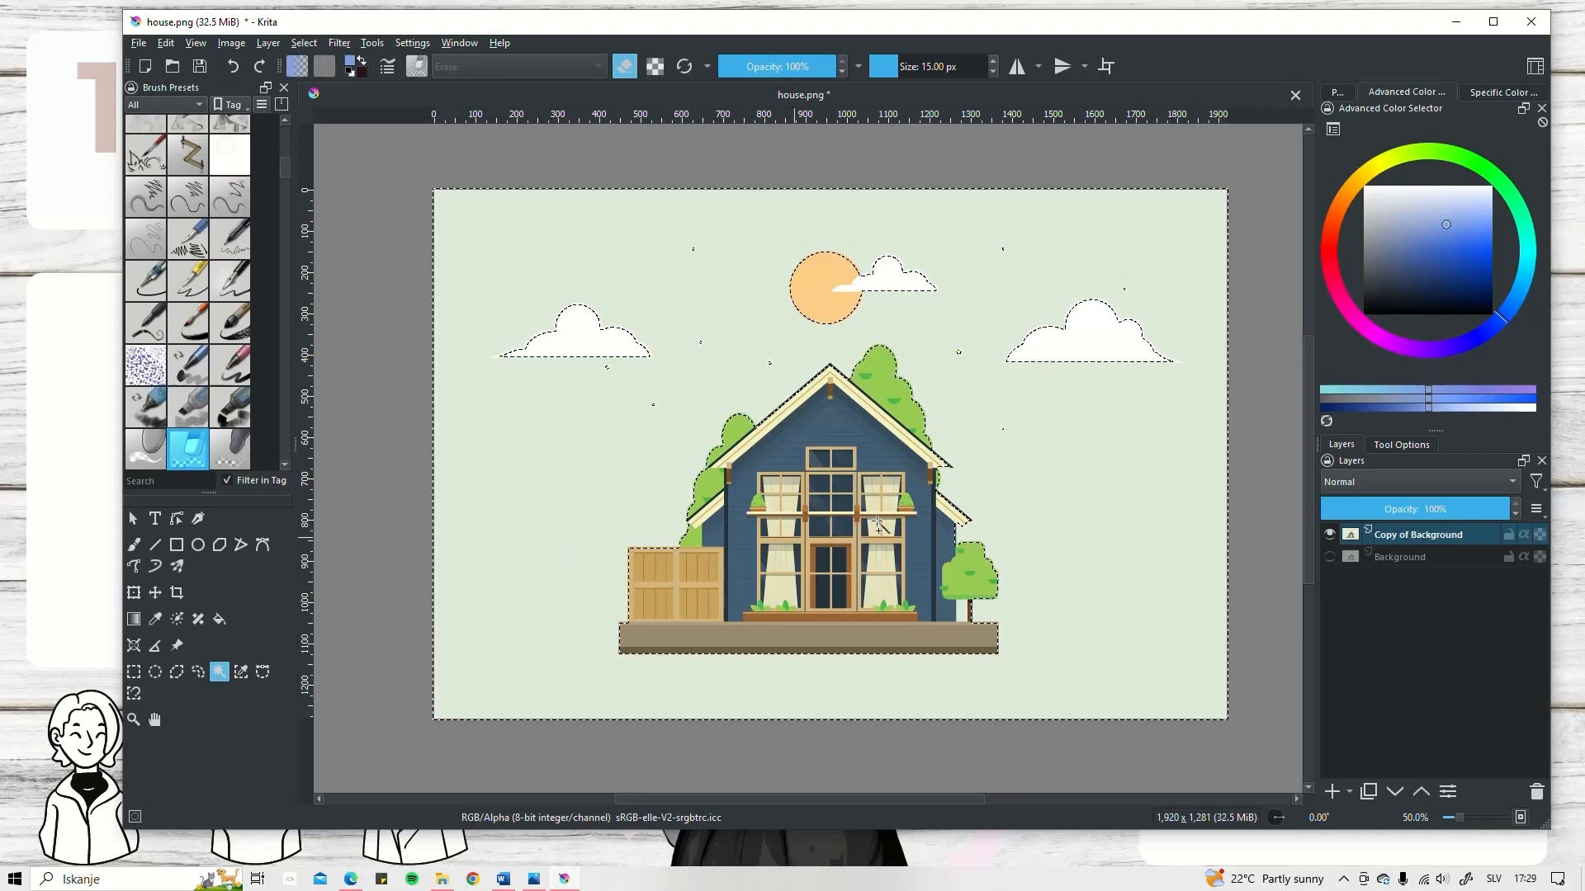
pyautogui.click(1401, 445)
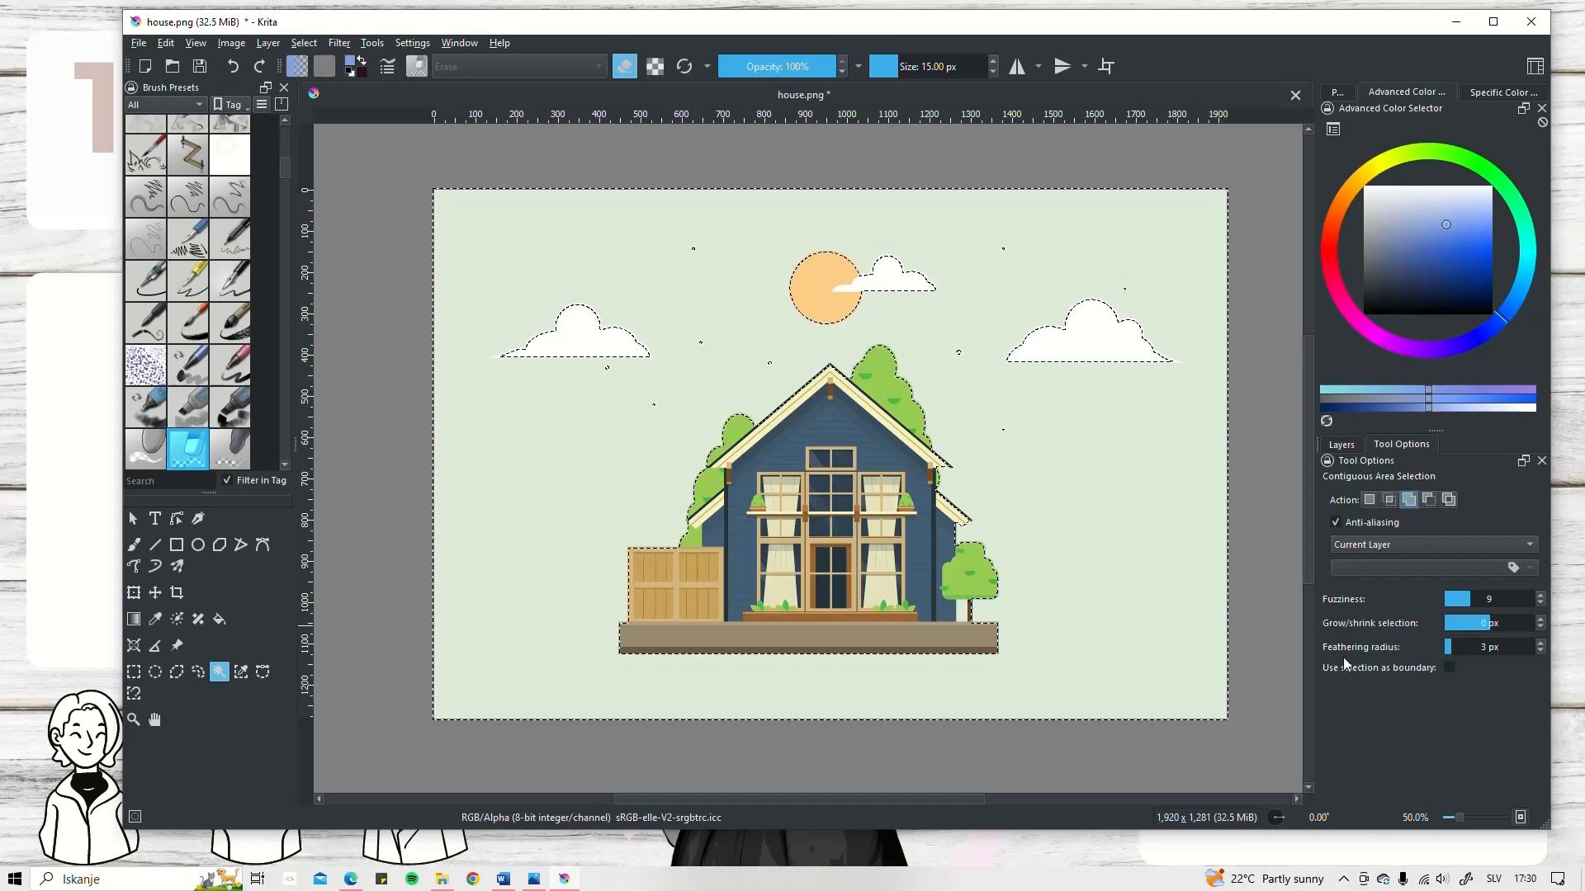
pyautogui.scroll(4, 851, 345)
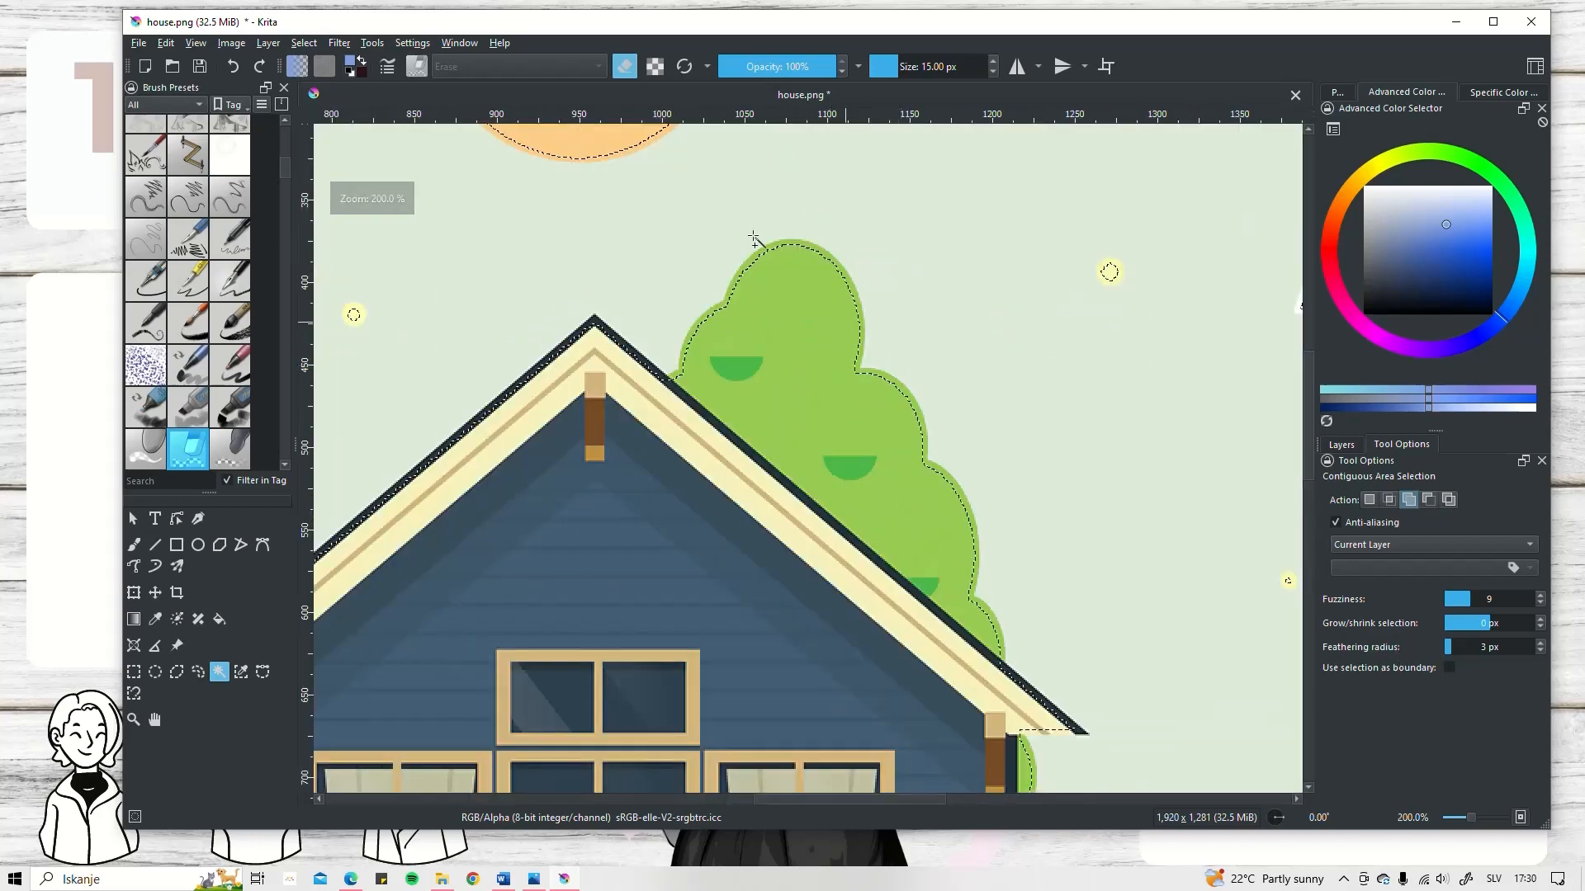
pyautogui.scroll(-3, 652, 330)
pyautogui.scroll(4, 578, 375)
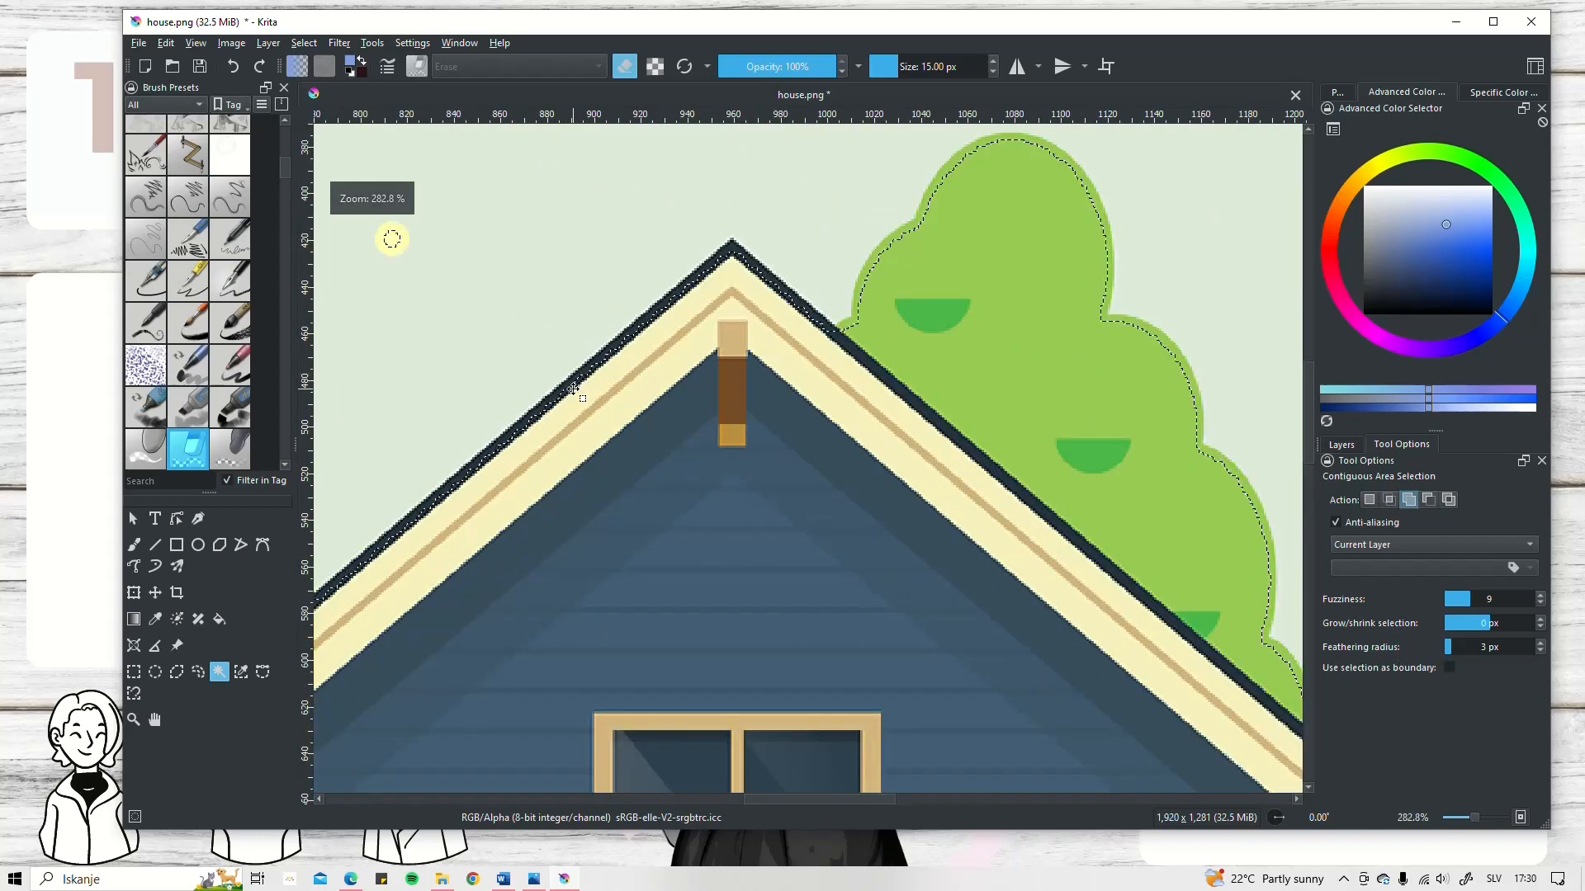
pyautogui.moveTo(577, 403); pyautogui.dragTo(854, 339)
pyautogui.moveTo(568, 565); pyautogui.dragTo(711, 454)
pyautogui.scroll(-2, 709, 451)
pyautogui.hotkey('ctrl', 'shift', 'a')
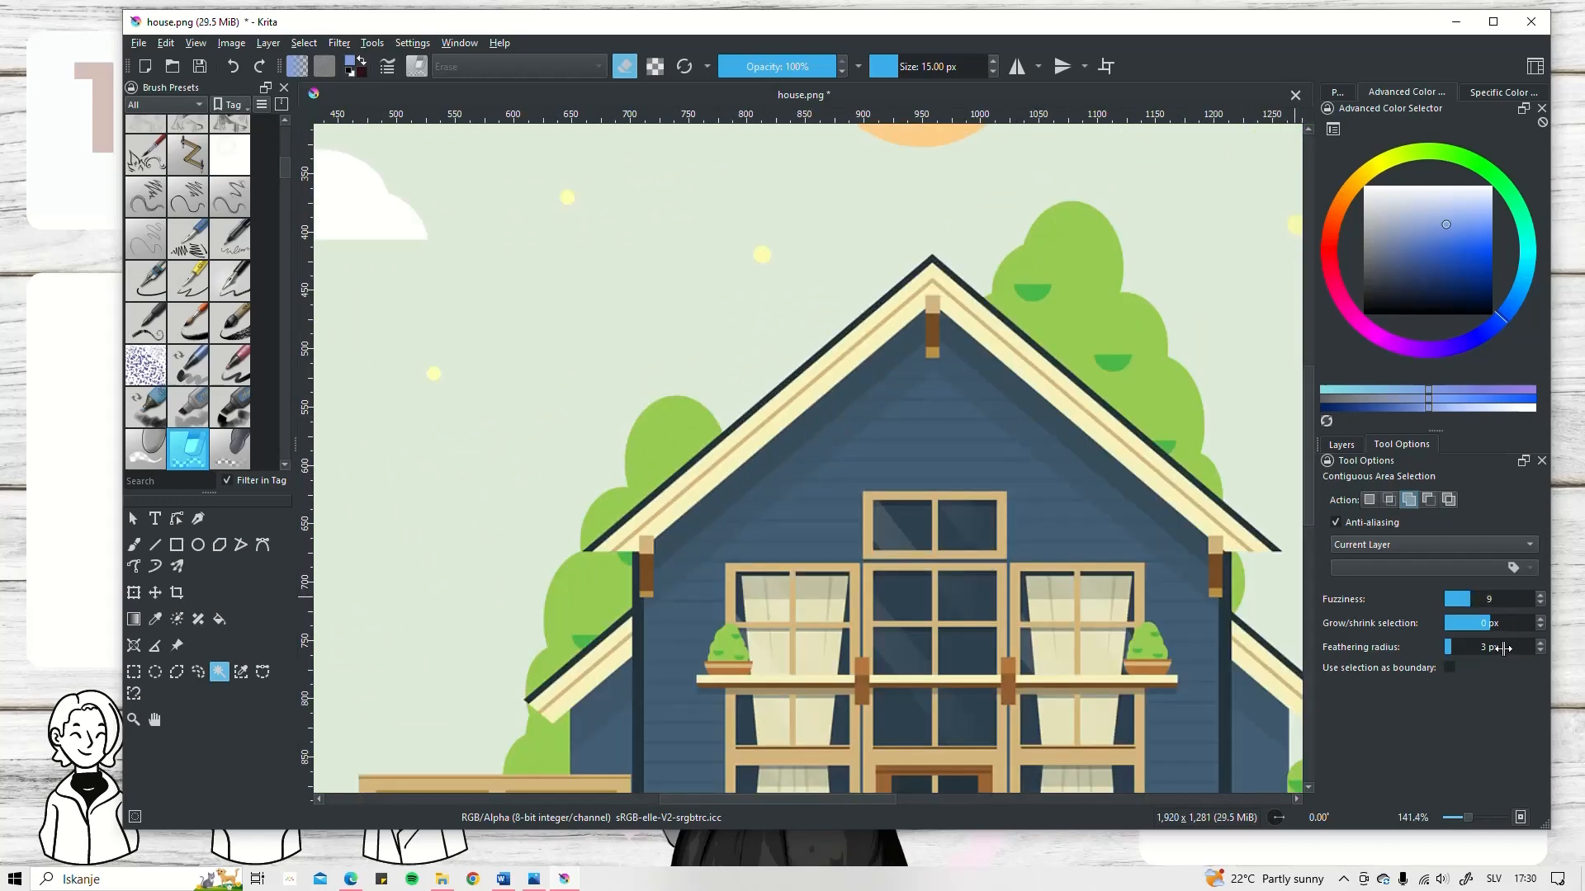
# - Set the contiguous selection's feathering radius to 1 px, then select and delete the pale green background on the copied layer
pyautogui.click(1540, 652)
pyautogui.click(683, 348)
pyautogui.scroll(2, 737, 378)
pyautogui.scroll(-3, 807, 435)
pyautogui.moveTo(1189, 731); pyautogui.dragTo(839, 647)
pyautogui.scroll(3, 555, 165)
pyautogui.moveTo(555, 165); pyautogui.dragTo(839, 371)
pyautogui.scroll(-5, 839, 372)
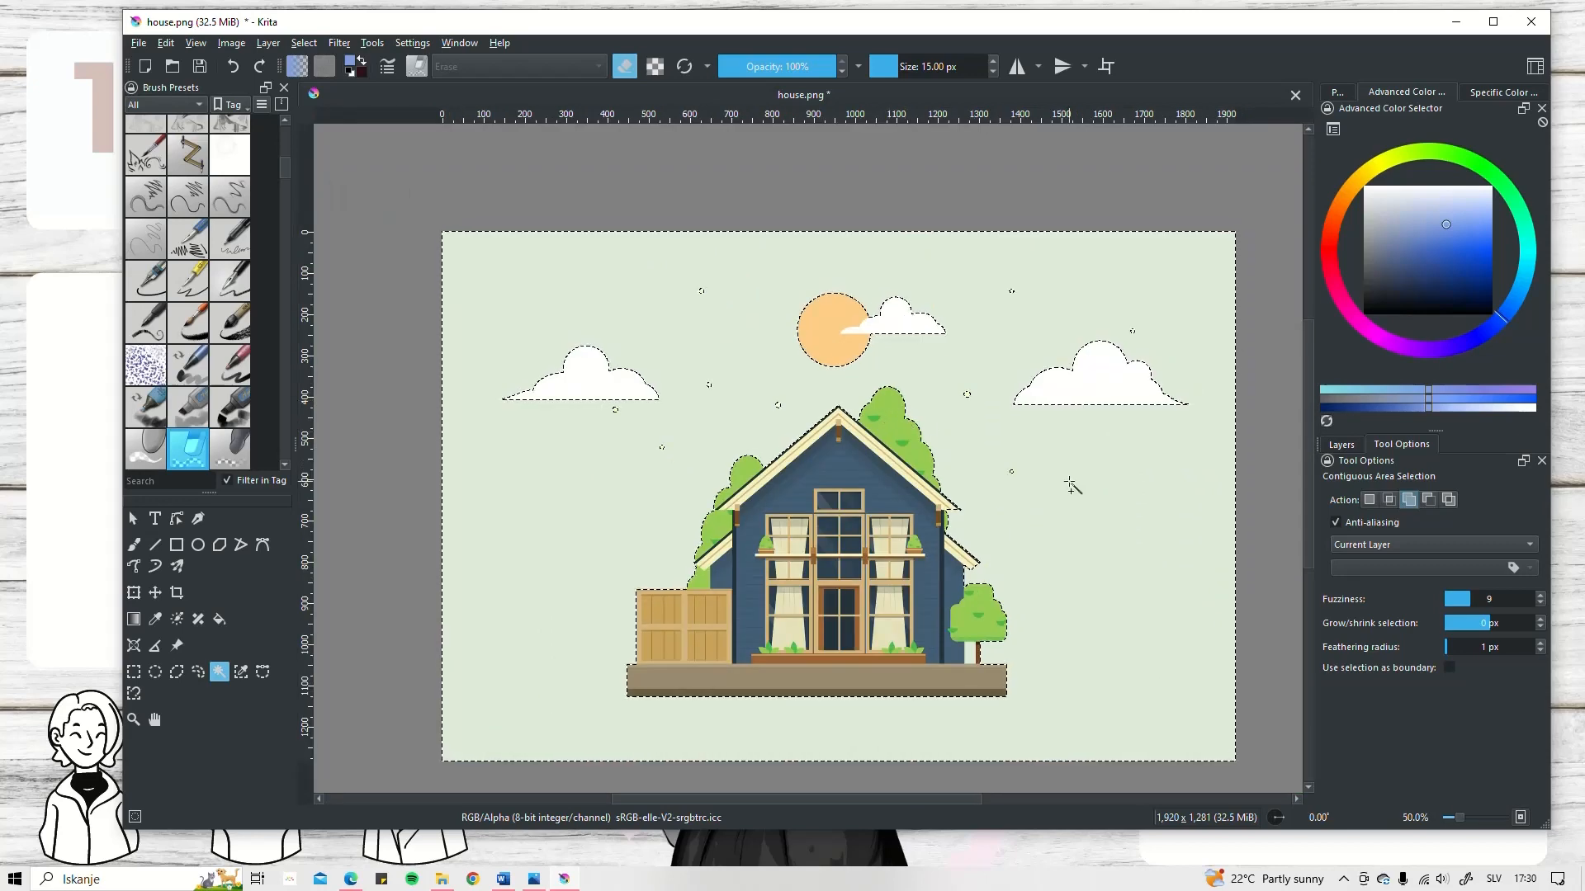
pyautogui.press('Delete')
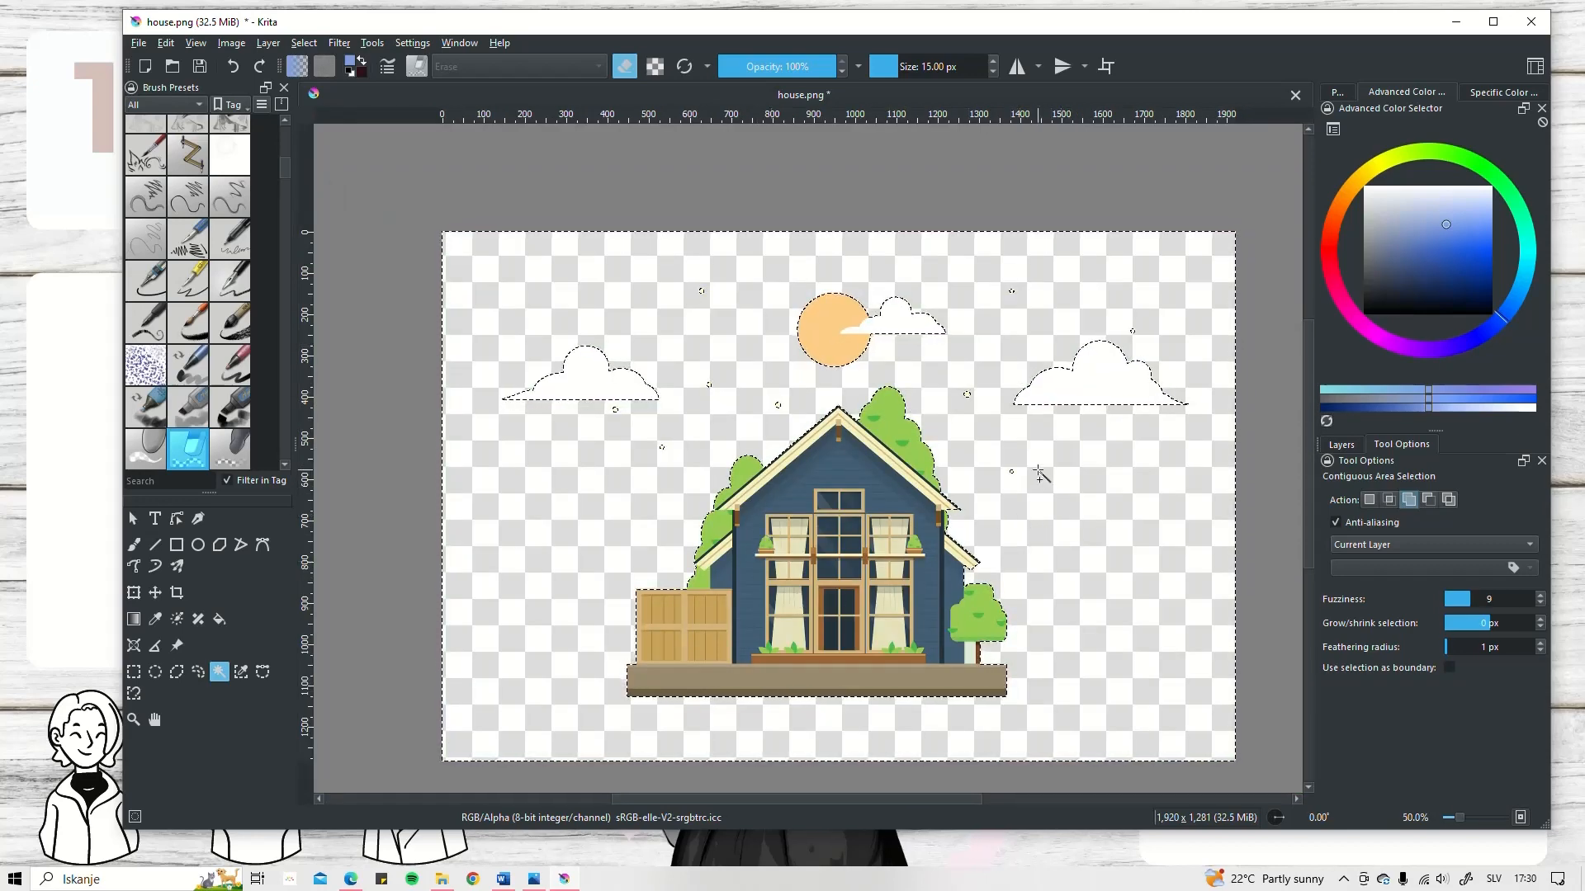
pyautogui.hotkey('ctrl', 'shift', 'a')
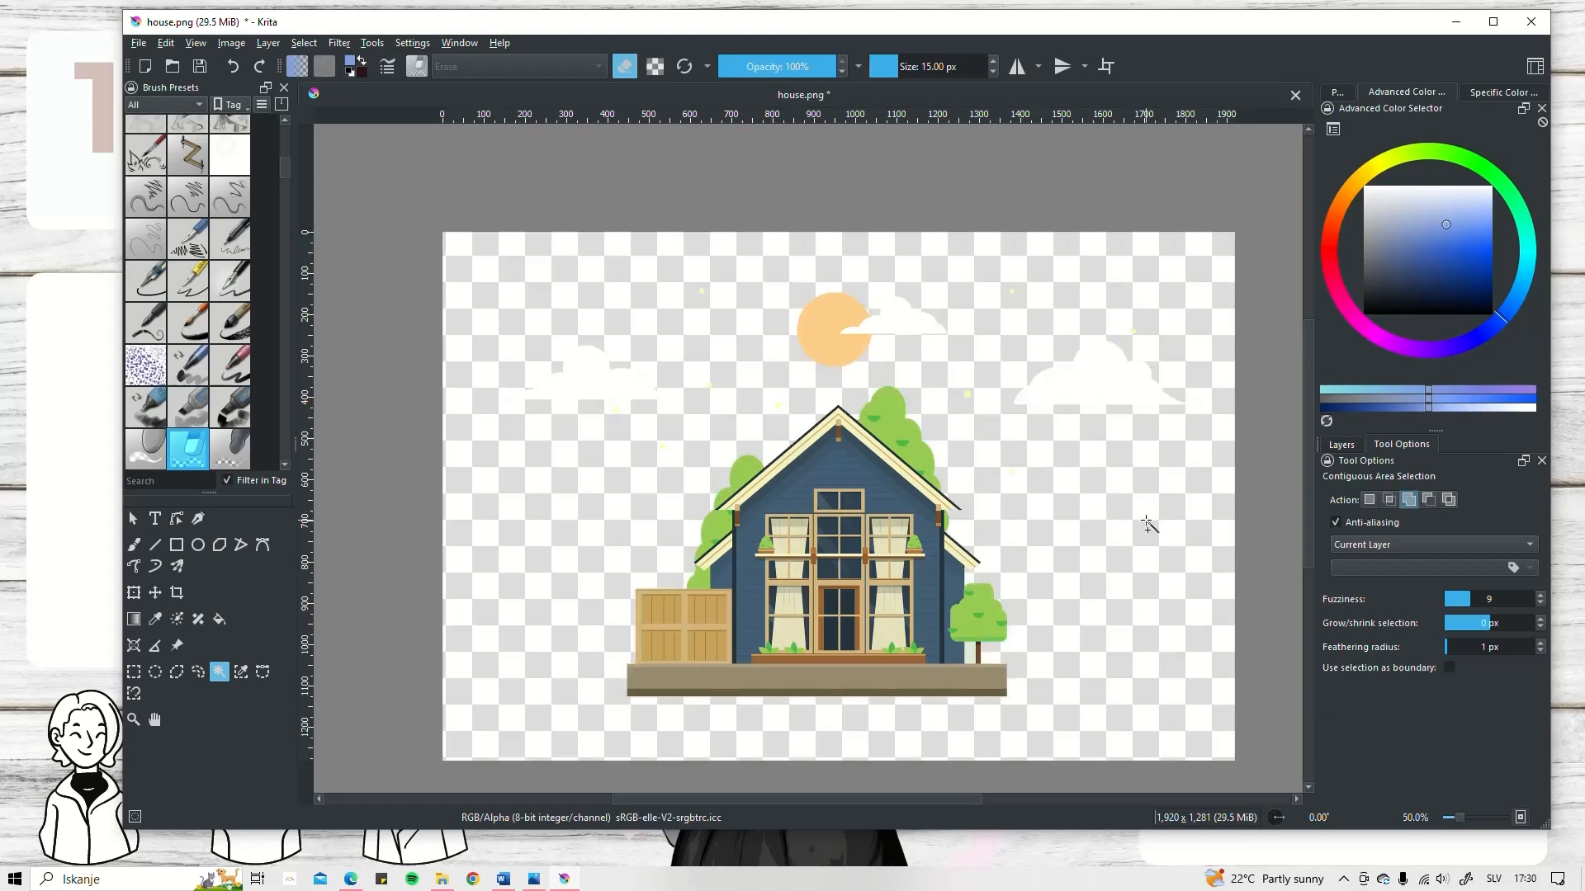
# - Add a paint layer and place it between Copy of Background and the original Background layer
pyautogui.press('b')
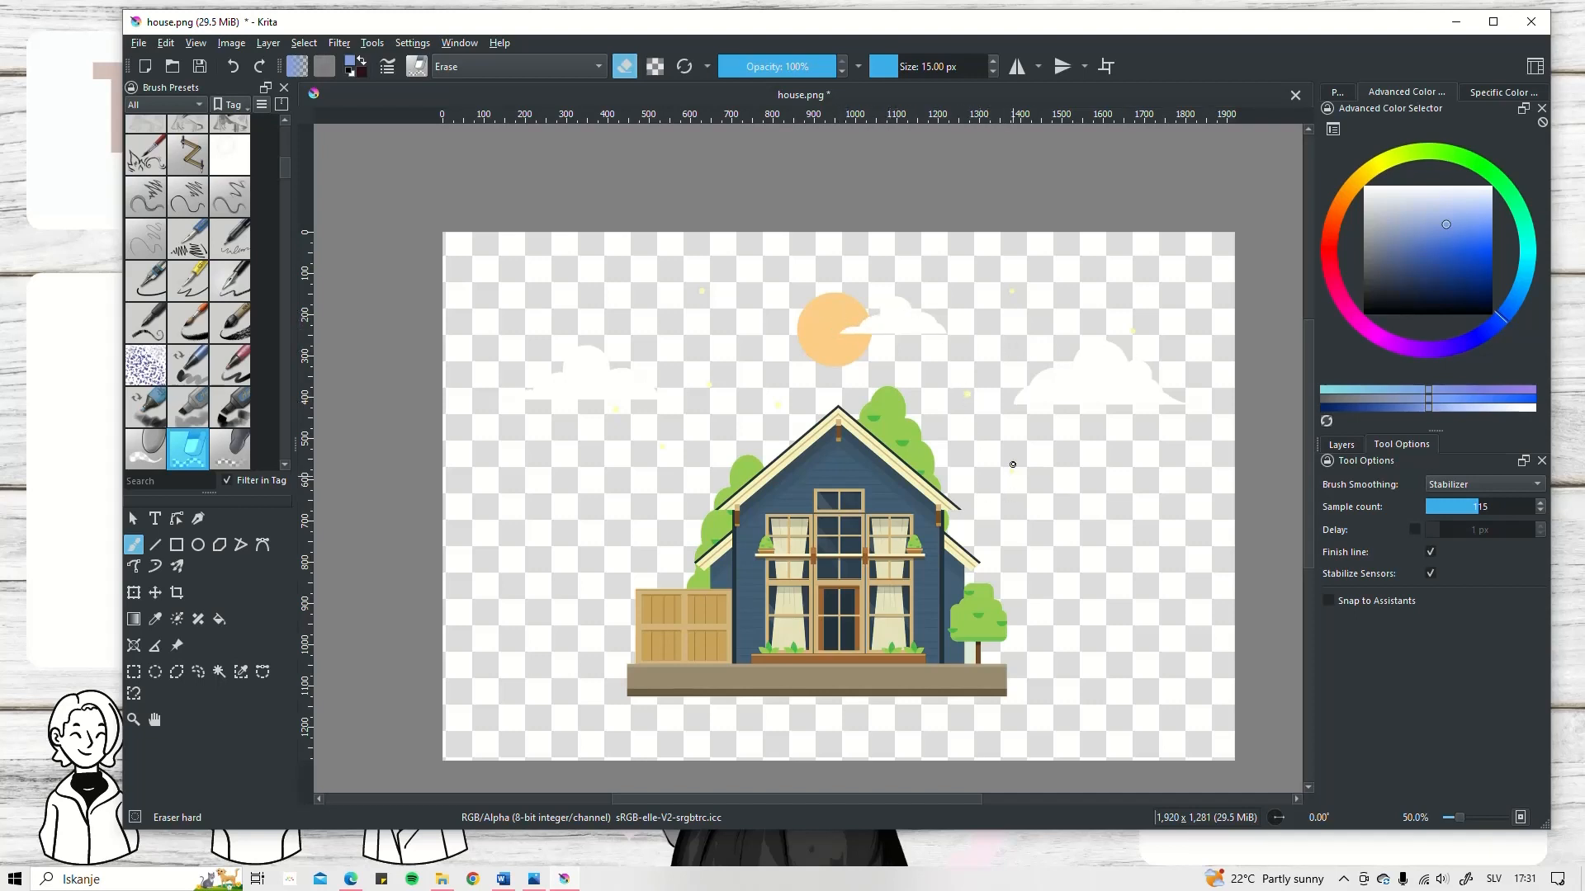
pyautogui.click(1343, 444)
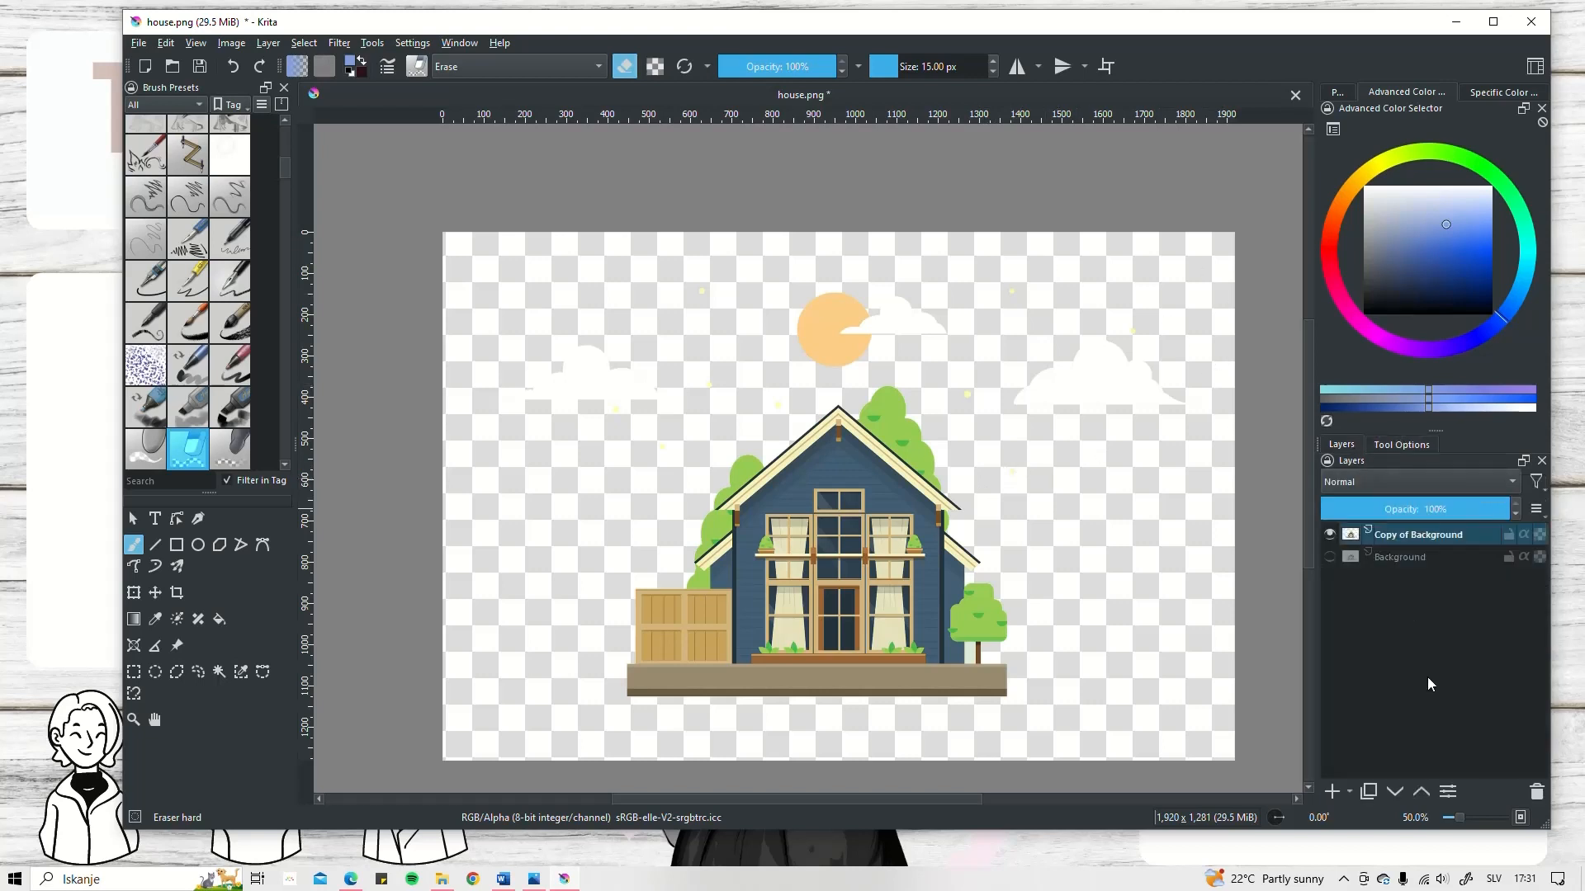
pyautogui.click(1332, 791)
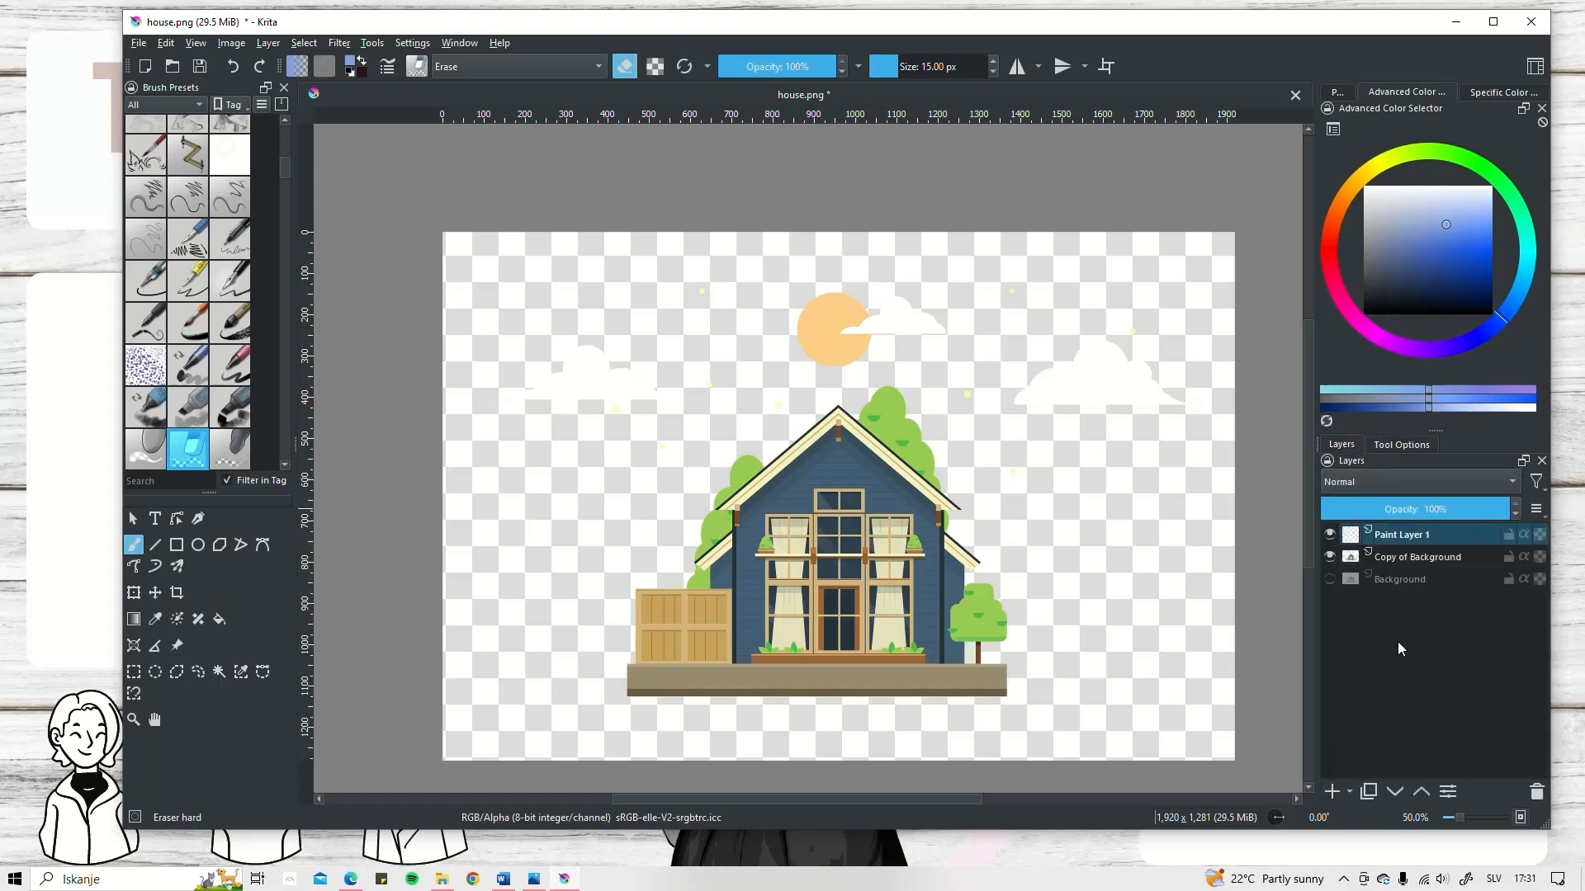
pyautogui.moveTo(1403, 538); pyautogui.dragTo(1386, 572)
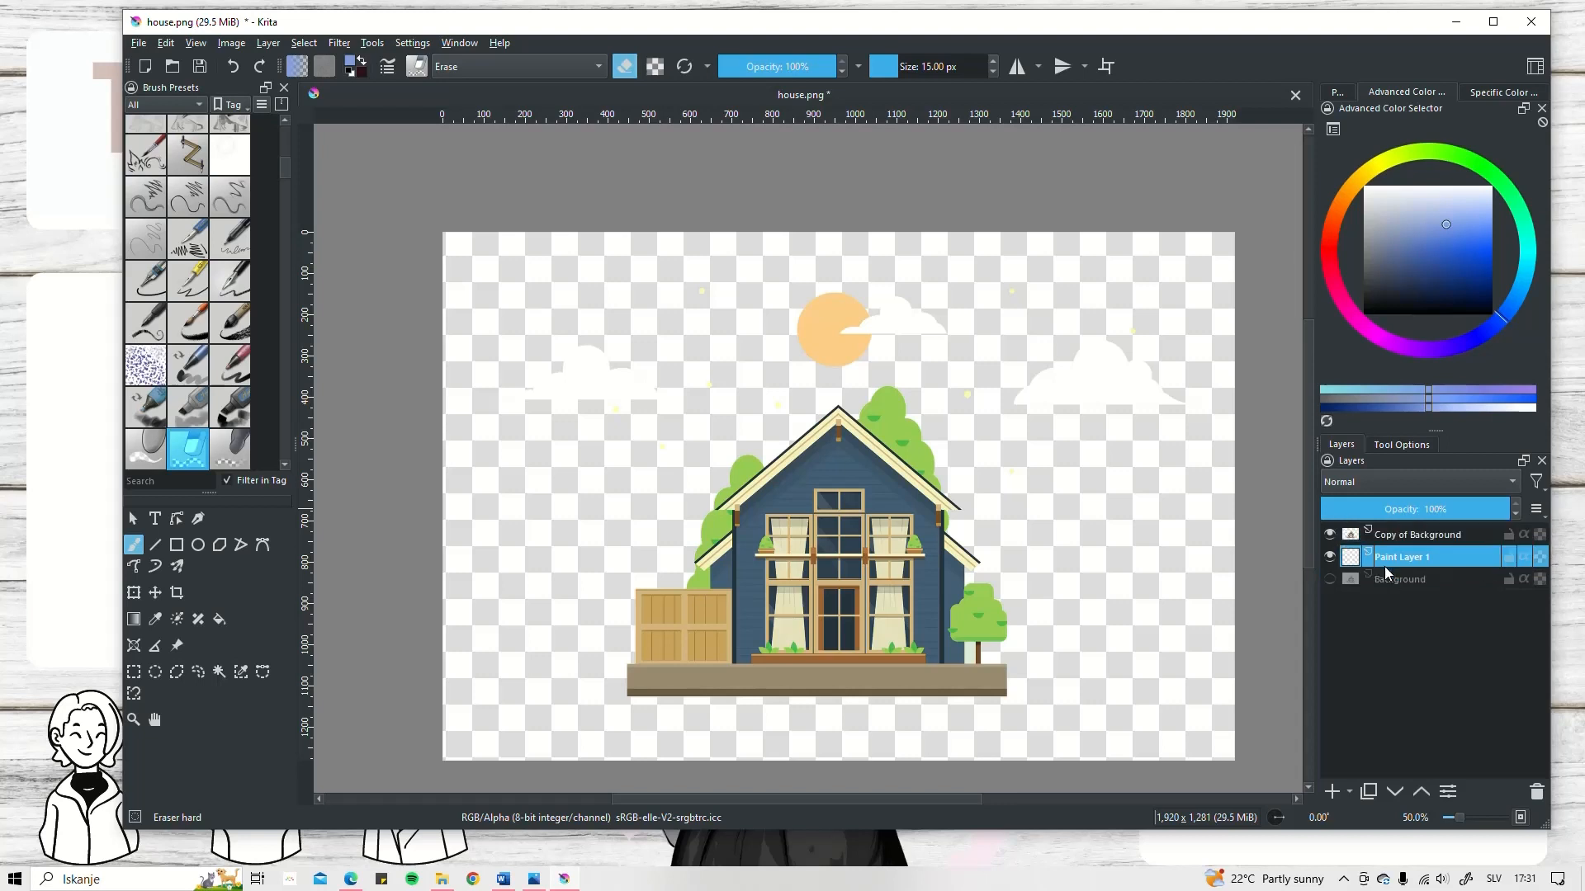
# - Fill Paint Layer 1 with a dark blue colour
pyautogui.click(220, 619)
pyautogui.click(1378, 274)
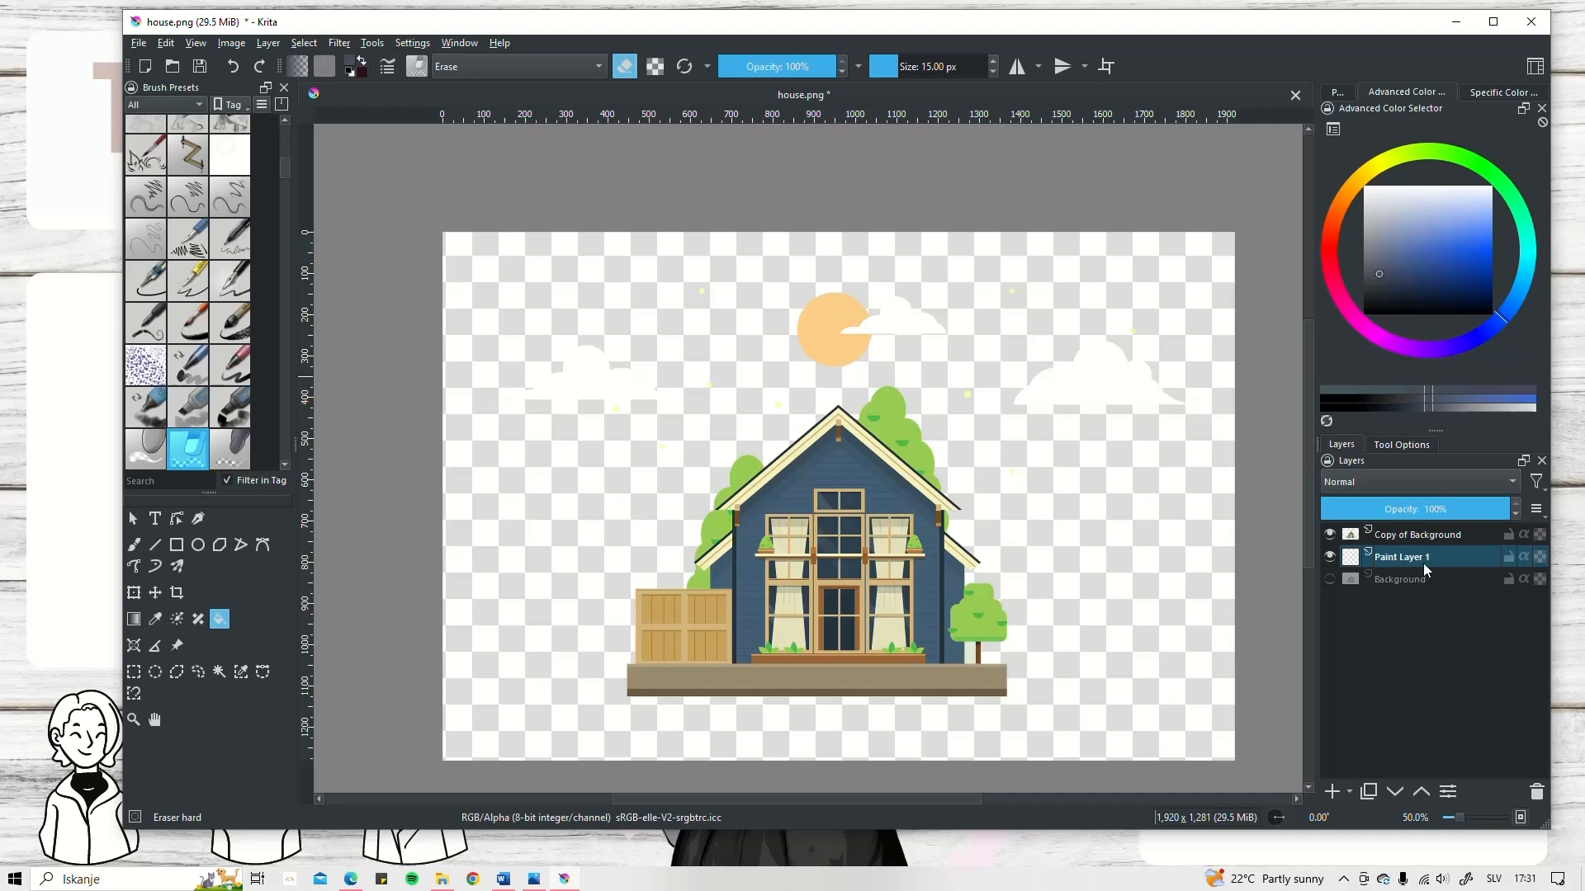
pyautogui.click(1128, 576)
# - Erase the two outer clouds and the small yellow dots from Copy of Background with Eraser Circle, enlarging the brush to 176 px
pyautogui.press('b')
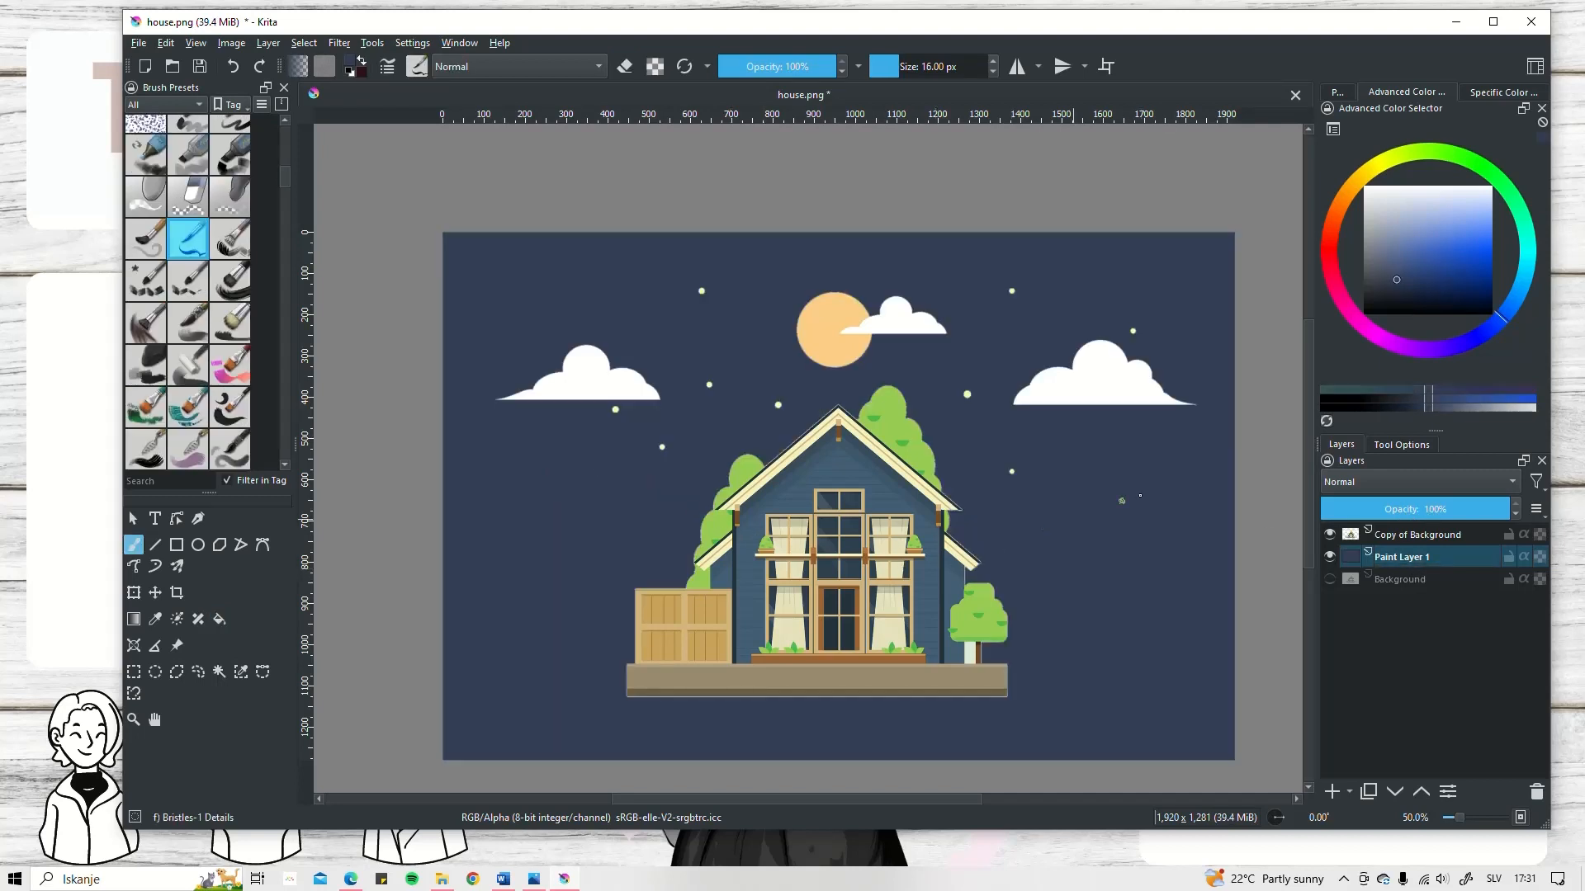
pyautogui.click(1442, 537)
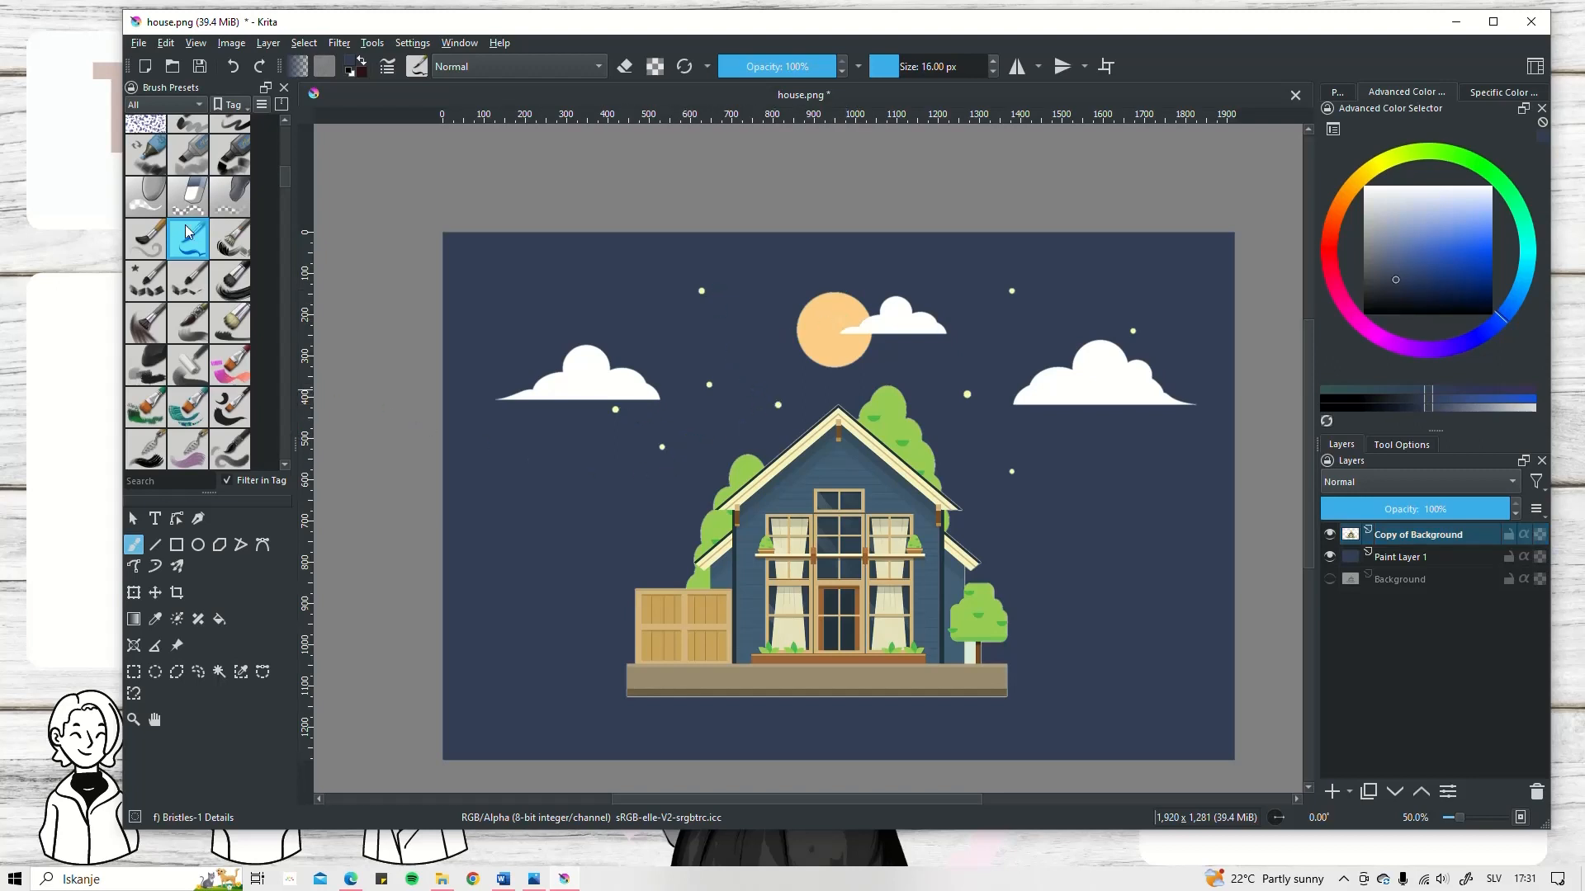
pyautogui.scroll(3, 188, 270)
pyautogui.scroll(5, 185, 295)
pyautogui.click(149, 139)
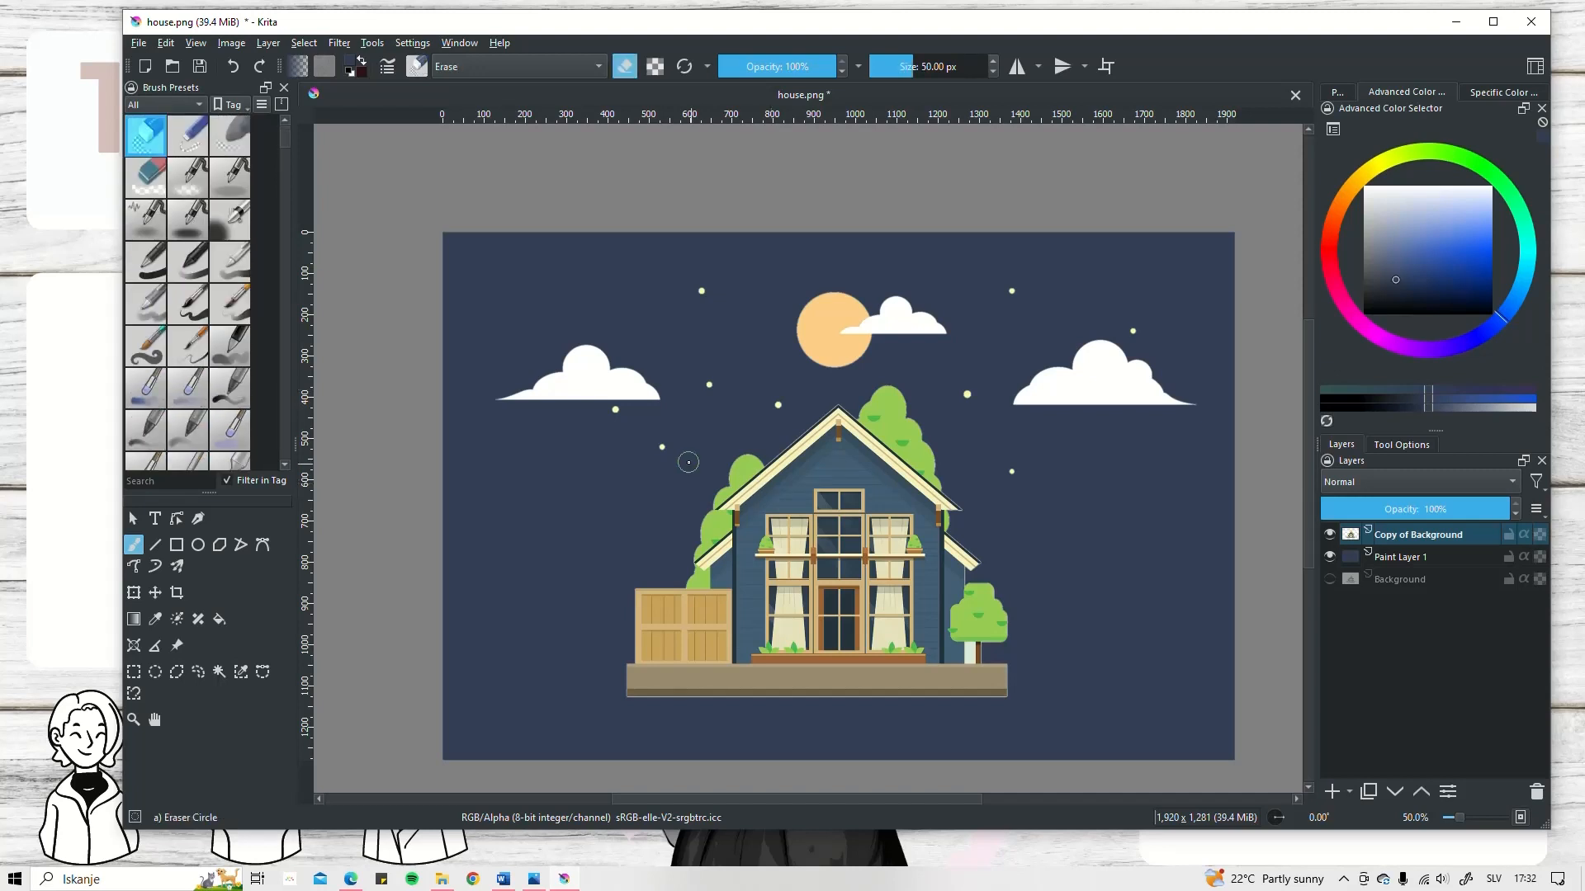
pyautogui.moveTo(623, 415)
pyautogui.mouseDown()
pyautogui.moveTo(492, 401)
pyautogui.moveTo(657, 397)
pyautogui.moveTo(541, 371)
pyautogui.moveTo(598, 361)
pyautogui.moveTo(654, 399)
pyautogui.mouseUp()
pyautogui.press(']')
pyautogui.press(']')
pyautogui.press(']')
pyautogui.press(']')
pyautogui.press(']')
pyautogui.press(']')
pyautogui.press(']')
pyautogui.press(']')
pyautogui.press(']')
pyautogui.press(']')
pyautogui.press(']')
pyautogui.press(']')
pyautogui.press(']')
pyautogui.press(']')
pyautogui.press(']')
pyautogui.press(']')
pyautogui.press(']')
pyautogui.press(']')
pyautogui.press(']')
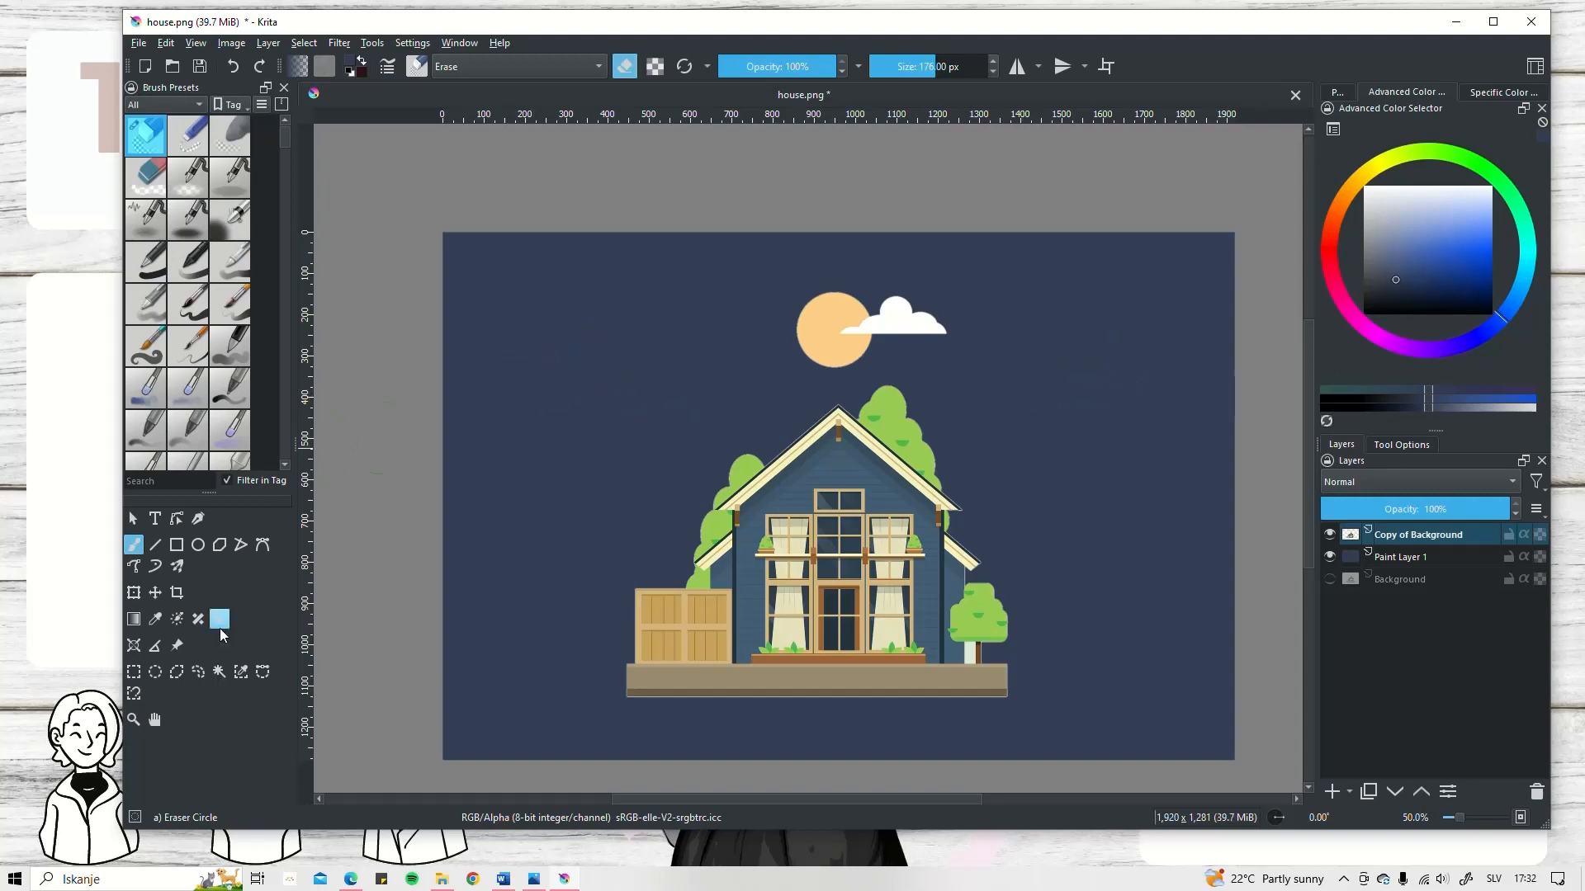
# - Select the sun and its cloud with a freehand outline and move them down to the left of the roof peak
pyautogui.click(198, 671)
pyautogui.moveTo(836, 266)
pyautogui.mouseDown()
pyautogui.moveTo(789, 272)
pyautogui.moveTo(754, 333)
pyautogui.moveTo(774, 369)
pyautogui.mouseUp()
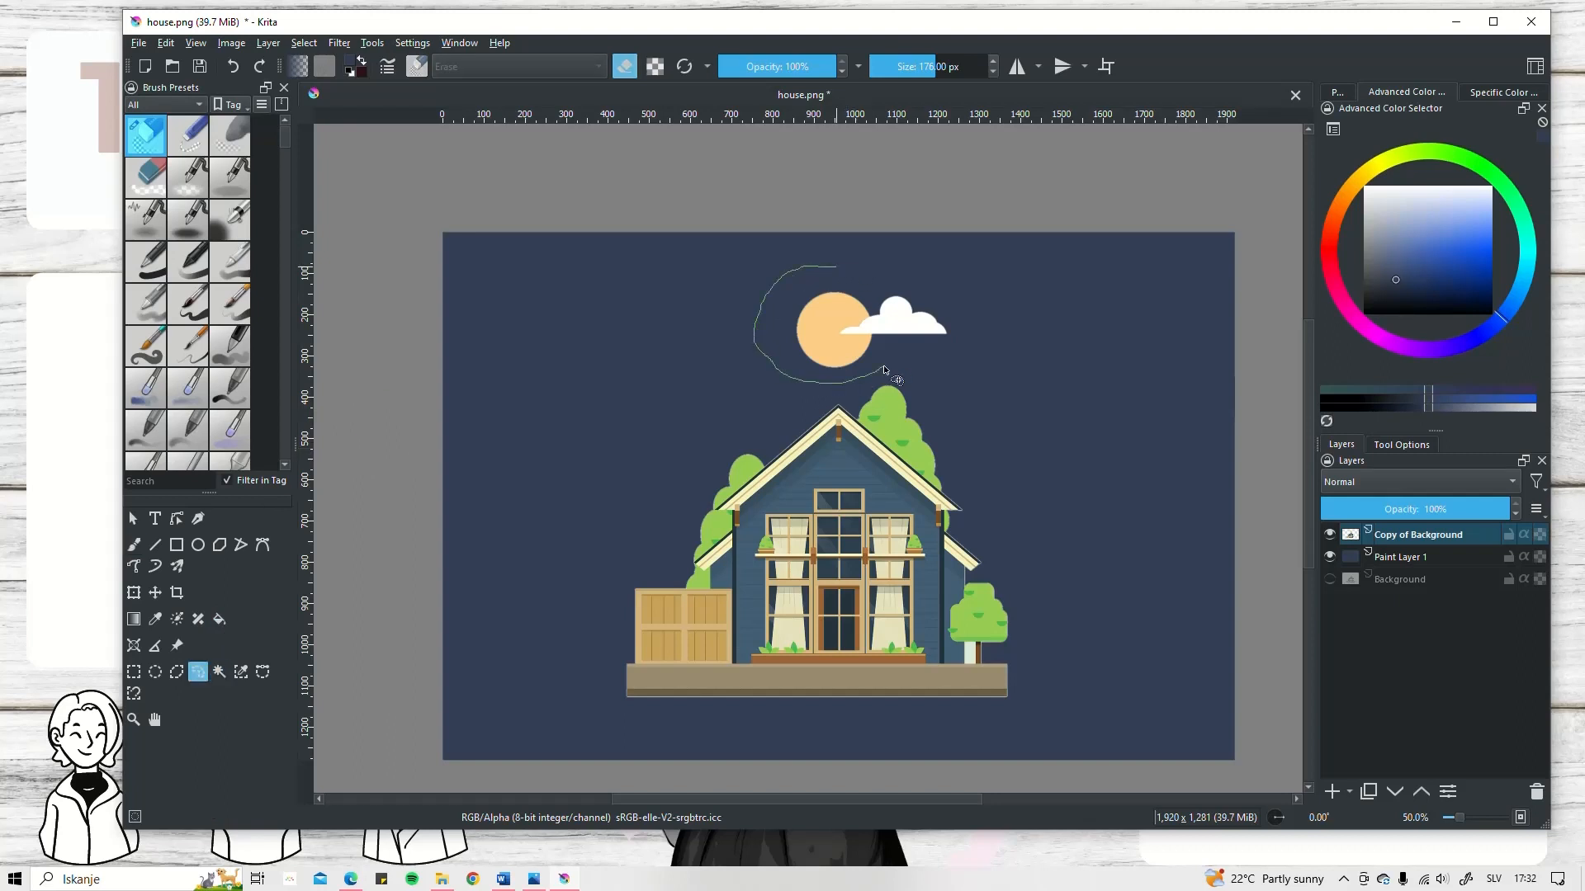
pyautogui.moveTo(963, 351)
pyautogui.mouseDown()
pyautogui.moveTo(884, 266)
pyautogui.moveTo(834, 282)
pyautogui.mouseUp()
pyautogui.press('t')
pyautogui.moveTo(649, 490); pyautogui.dragTo(480, 536)
pyautogui.hotkey('ctrl', 'shift', 'a')
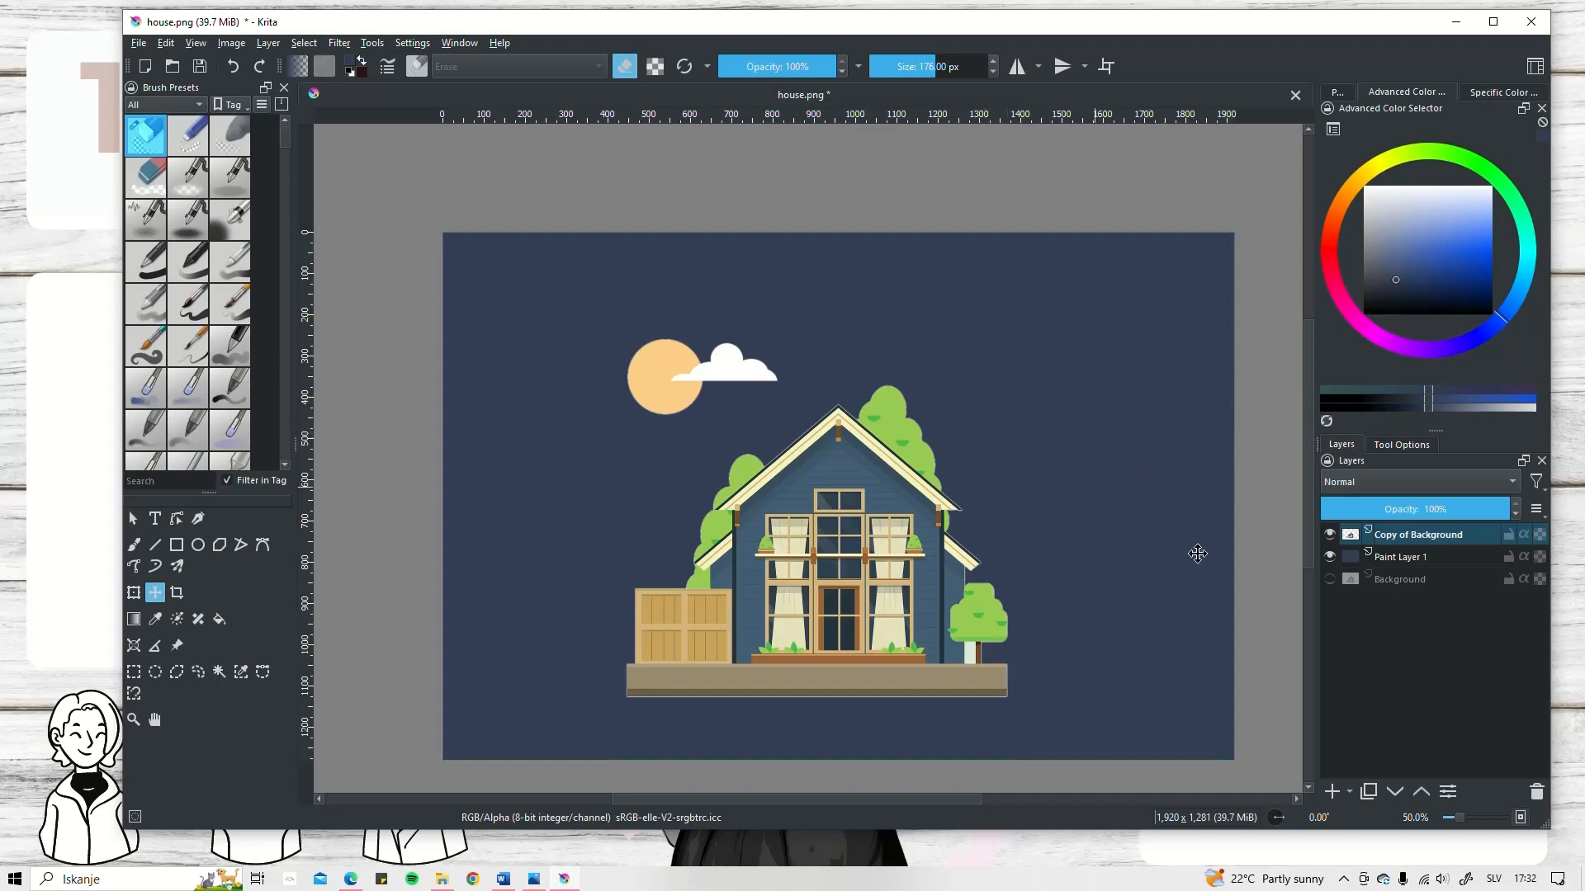
# - Delete the dark blue Paint Layer 1 and the original Background layer, keeping only Copy of Background
pyautogui.click(1331, 558)
pyautogui.click(1385, 564)
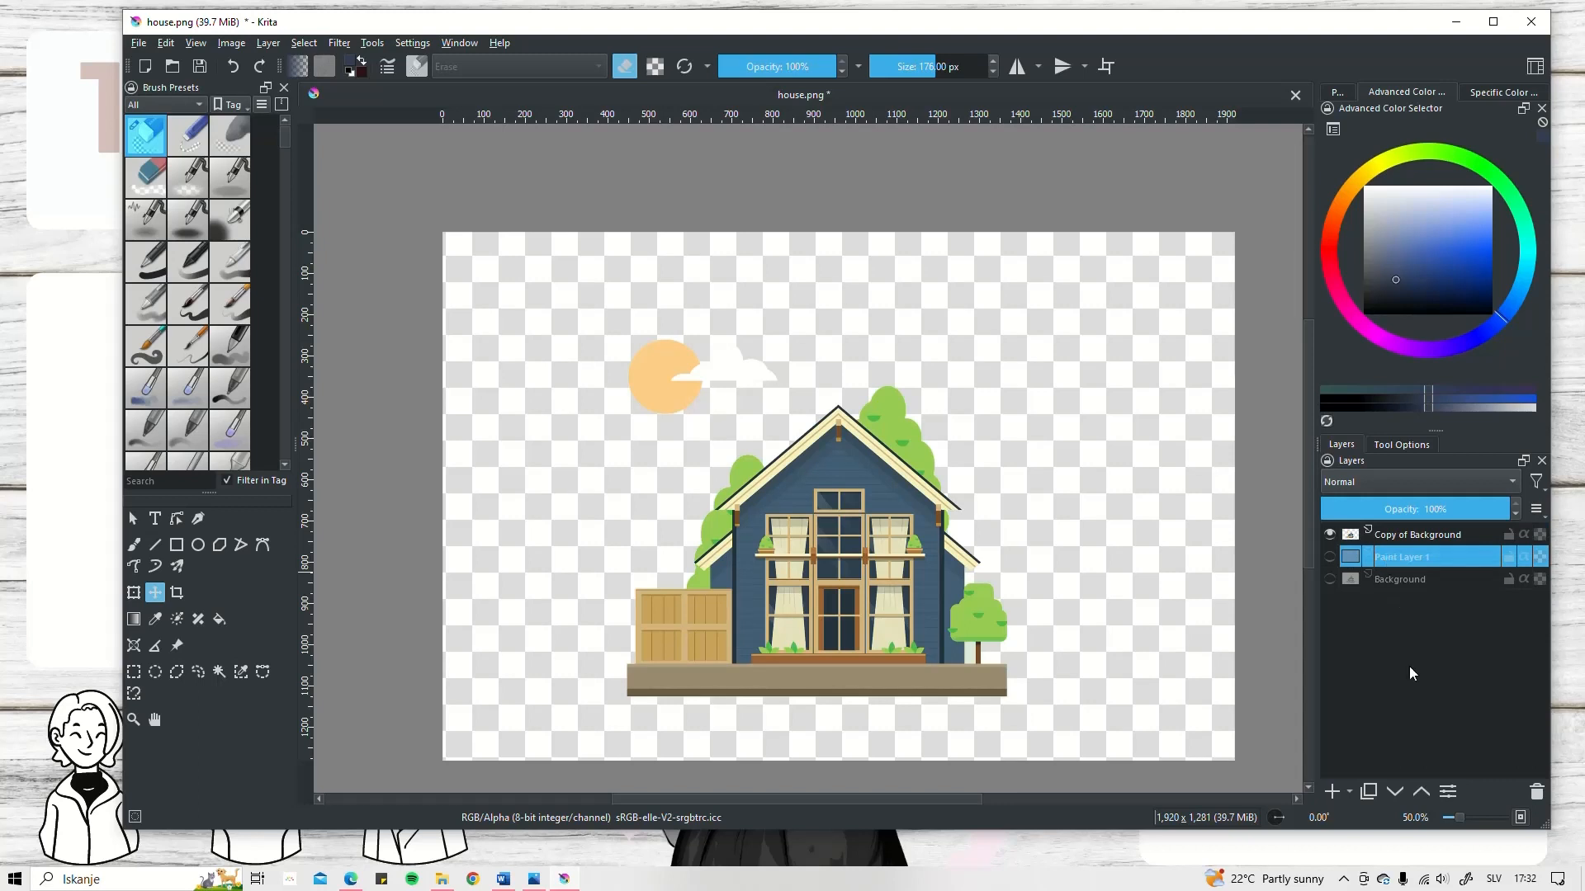
pyautogui.click(1536, 791)
pyautogui.click(1536, 792)
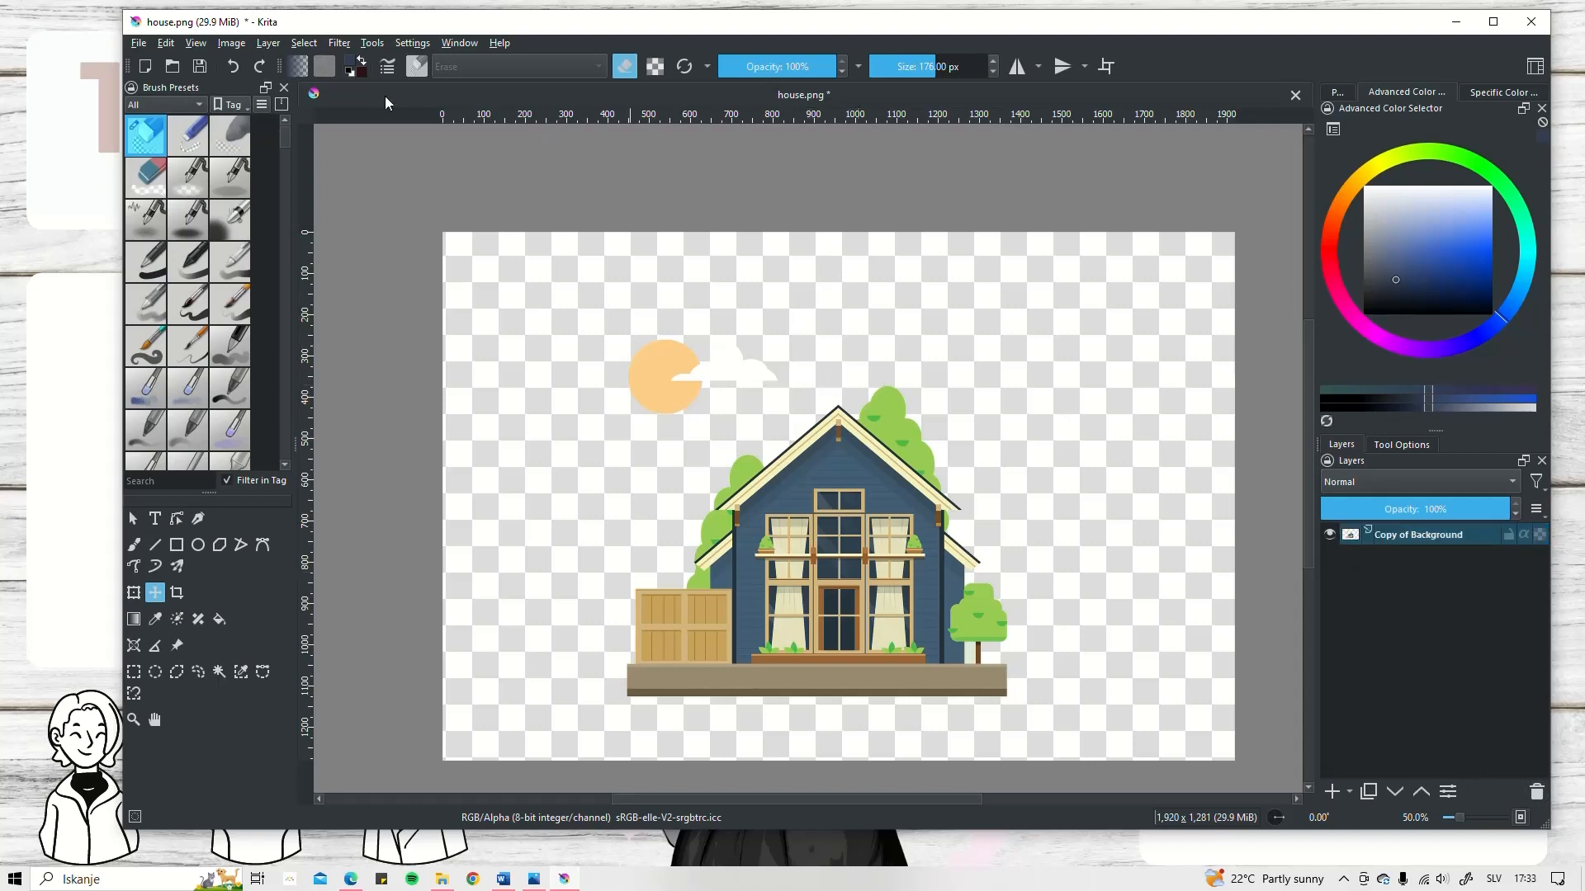
# - Export the house illustration as a PNG image named "house without bcg" in the images folder
pyautogui.click(139, 43)
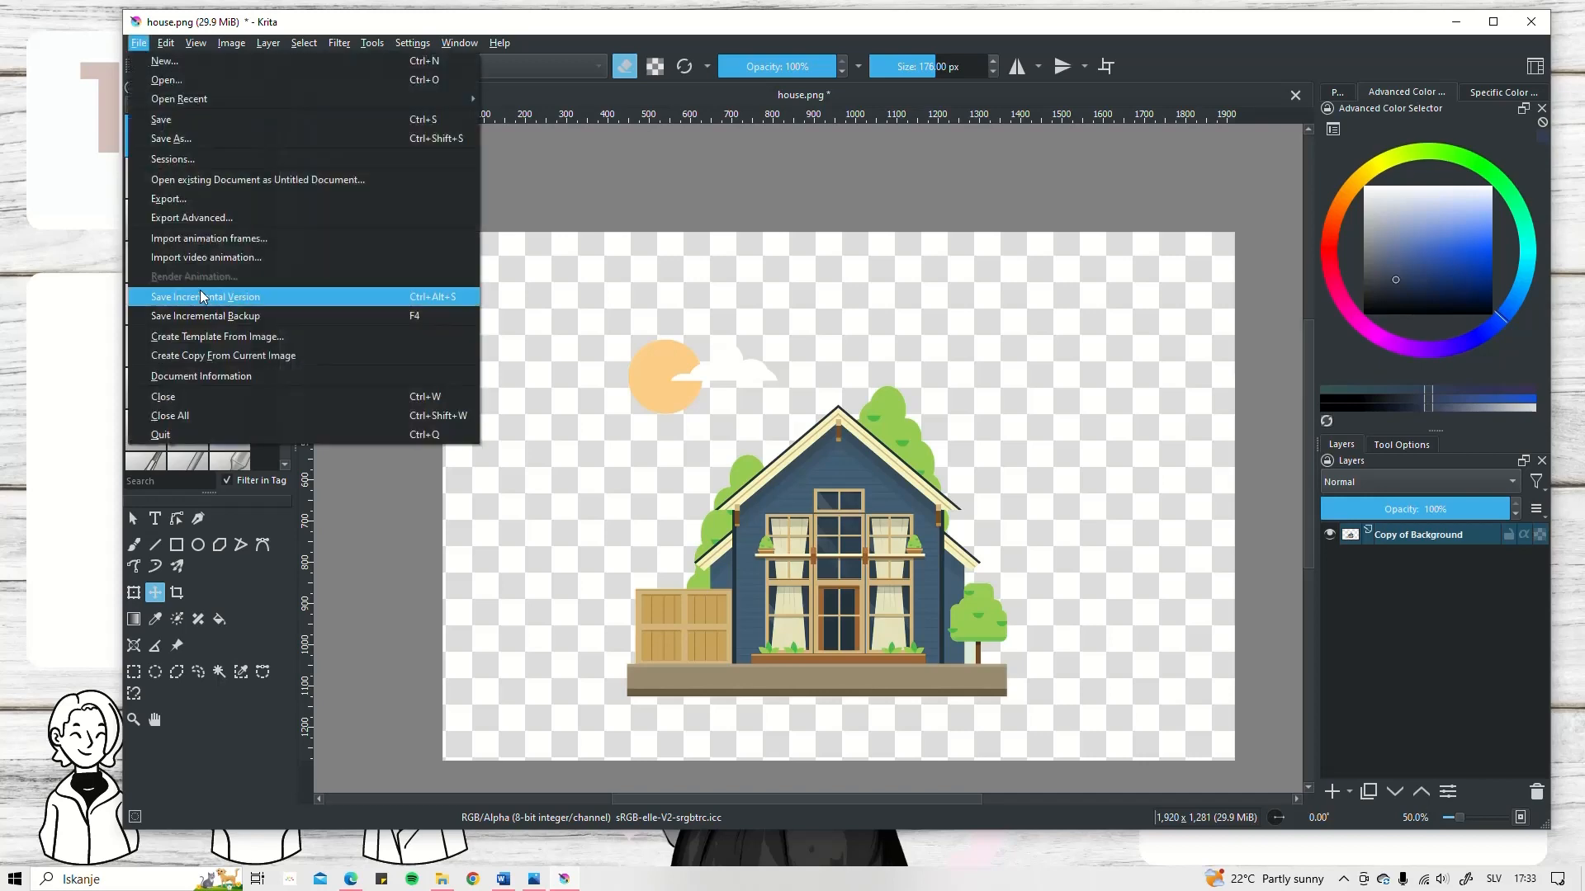
pyautogui.click(194, 206)
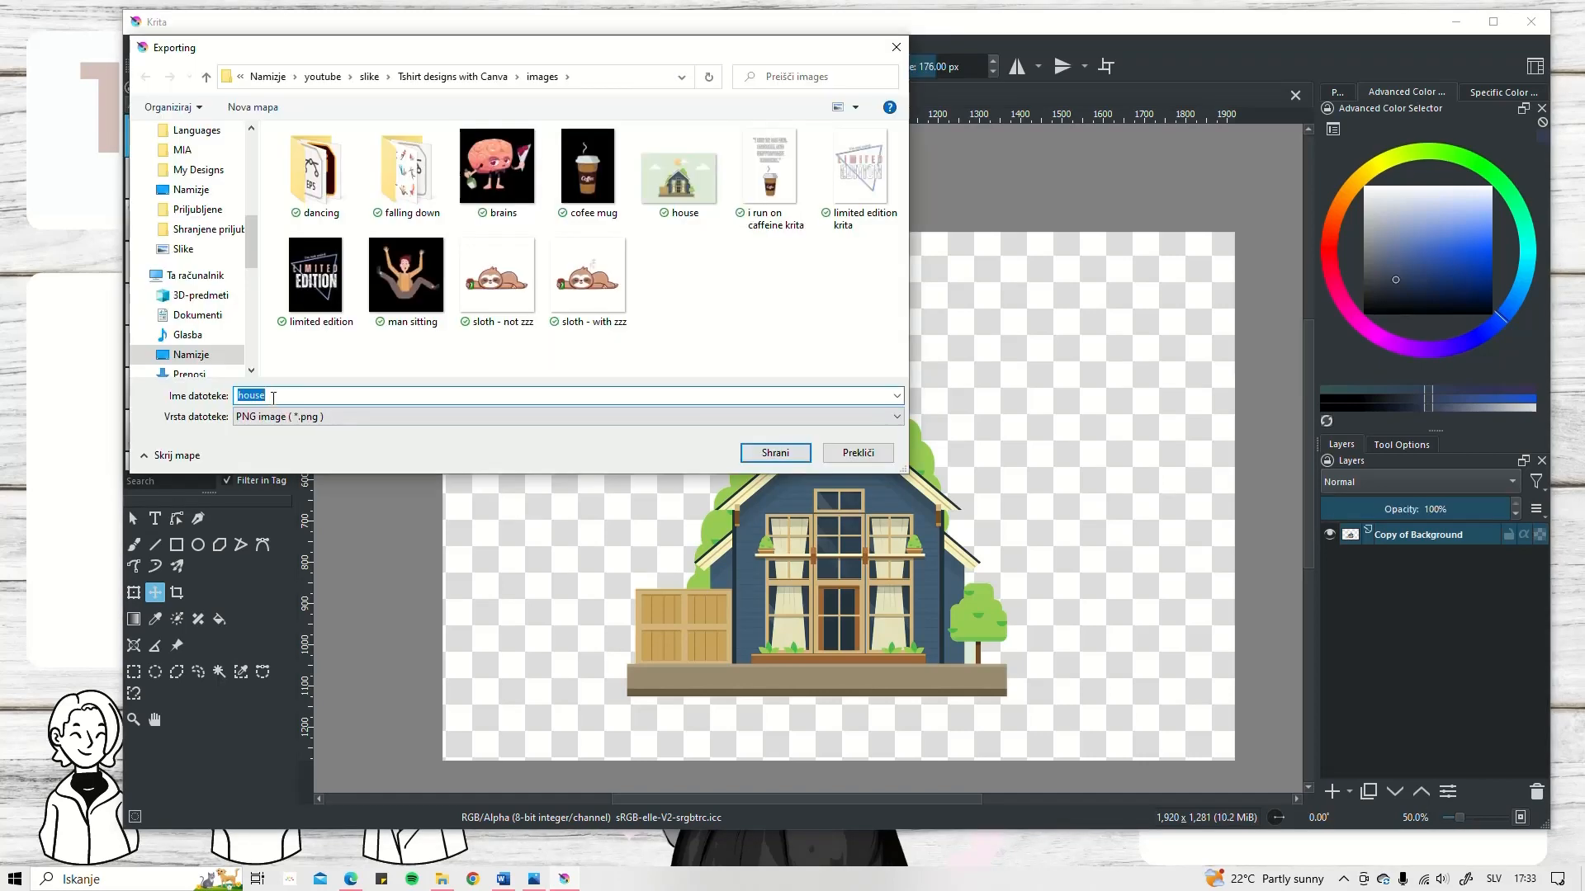
pyautogui.write('without bcg')
pyautogui.click(289, 417)
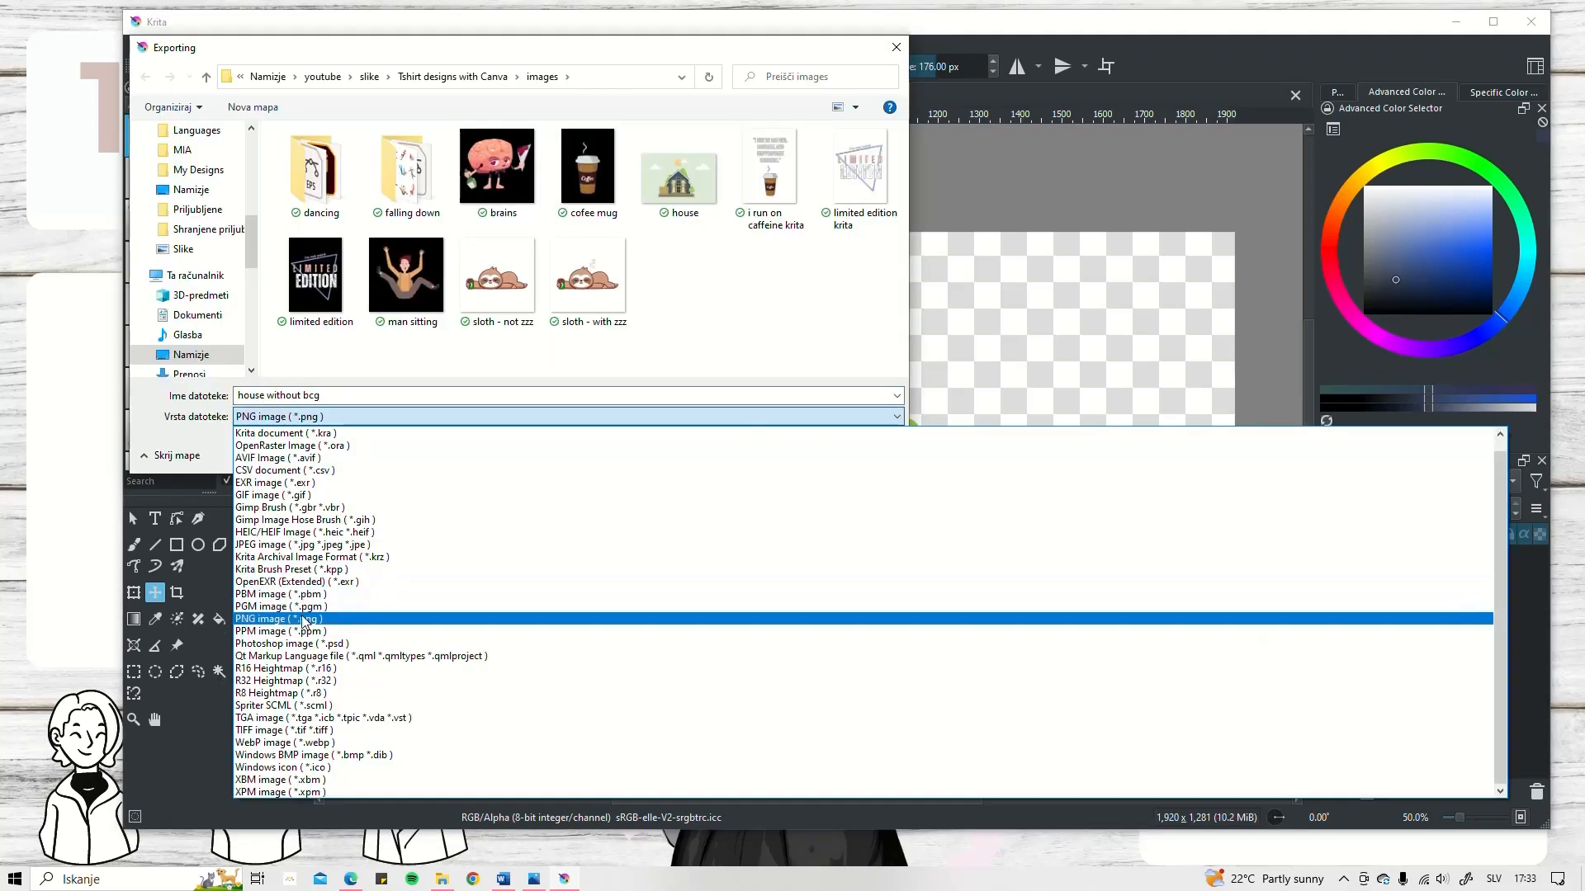
pyautogui.click(304, 620)
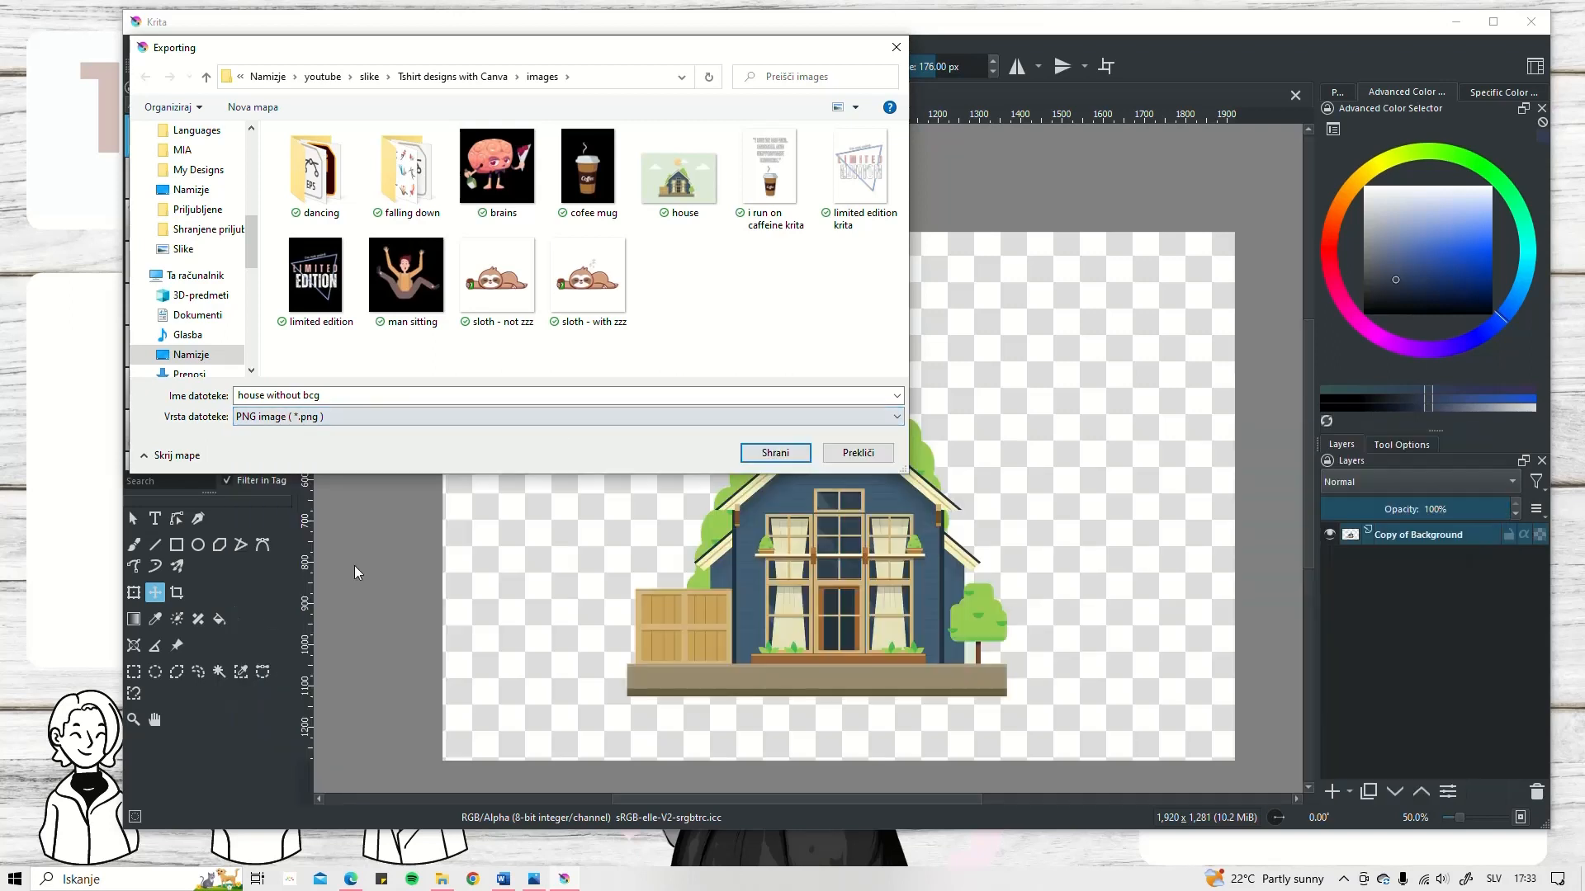
pyautogui.click(753, 454)
pyautogui.click(989, 654)
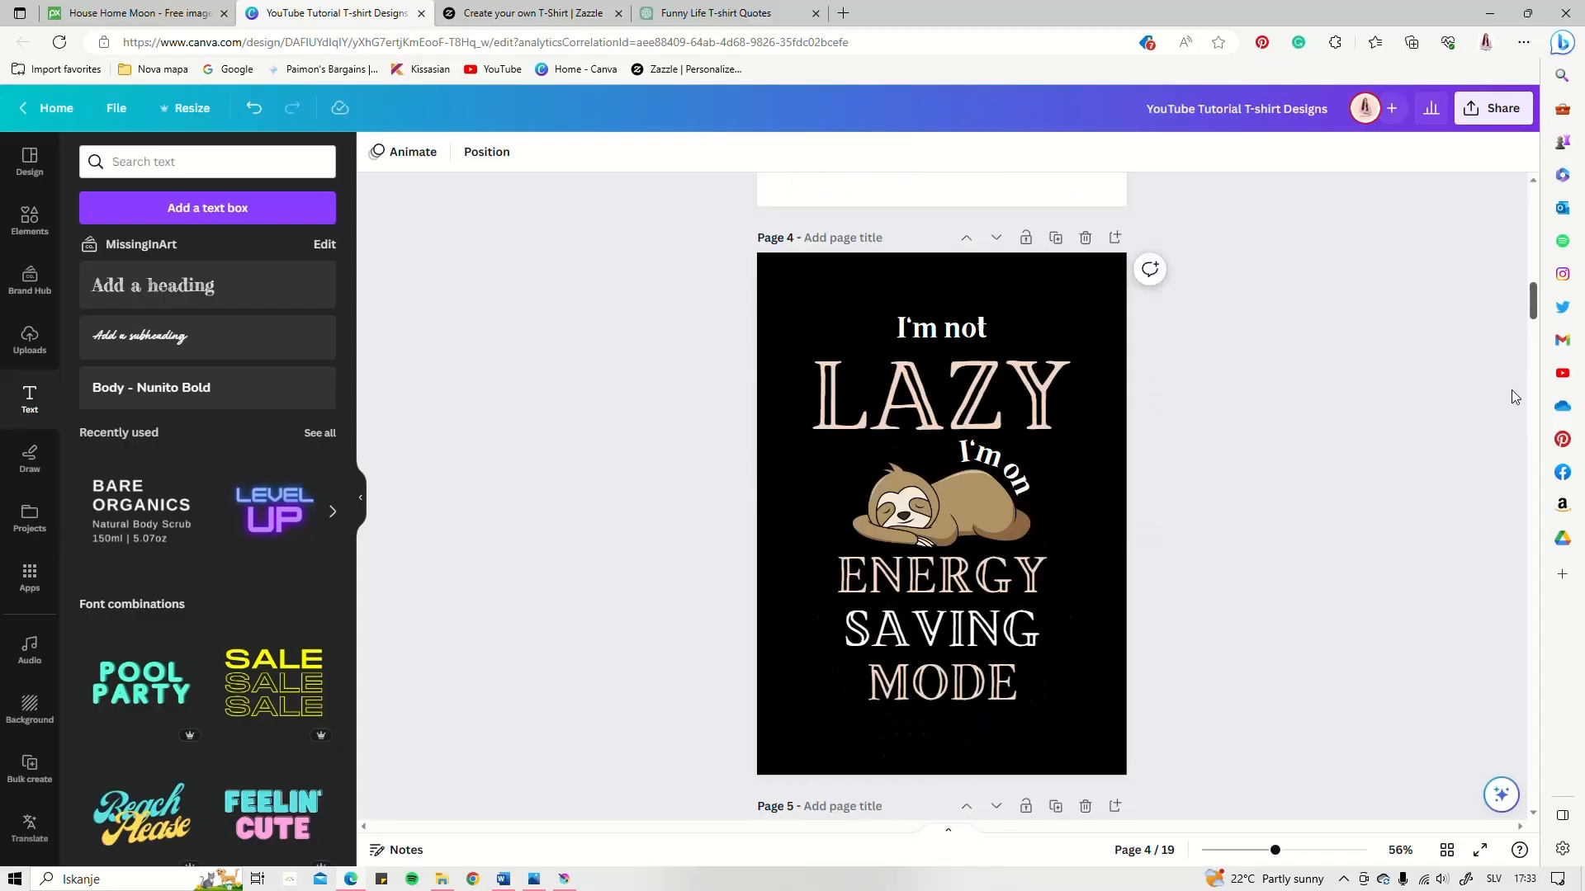
# - Switch to the Canva T-shirt document and add a page with a black background after page 19
pyautogui.scroll(-20, 1501, 553)
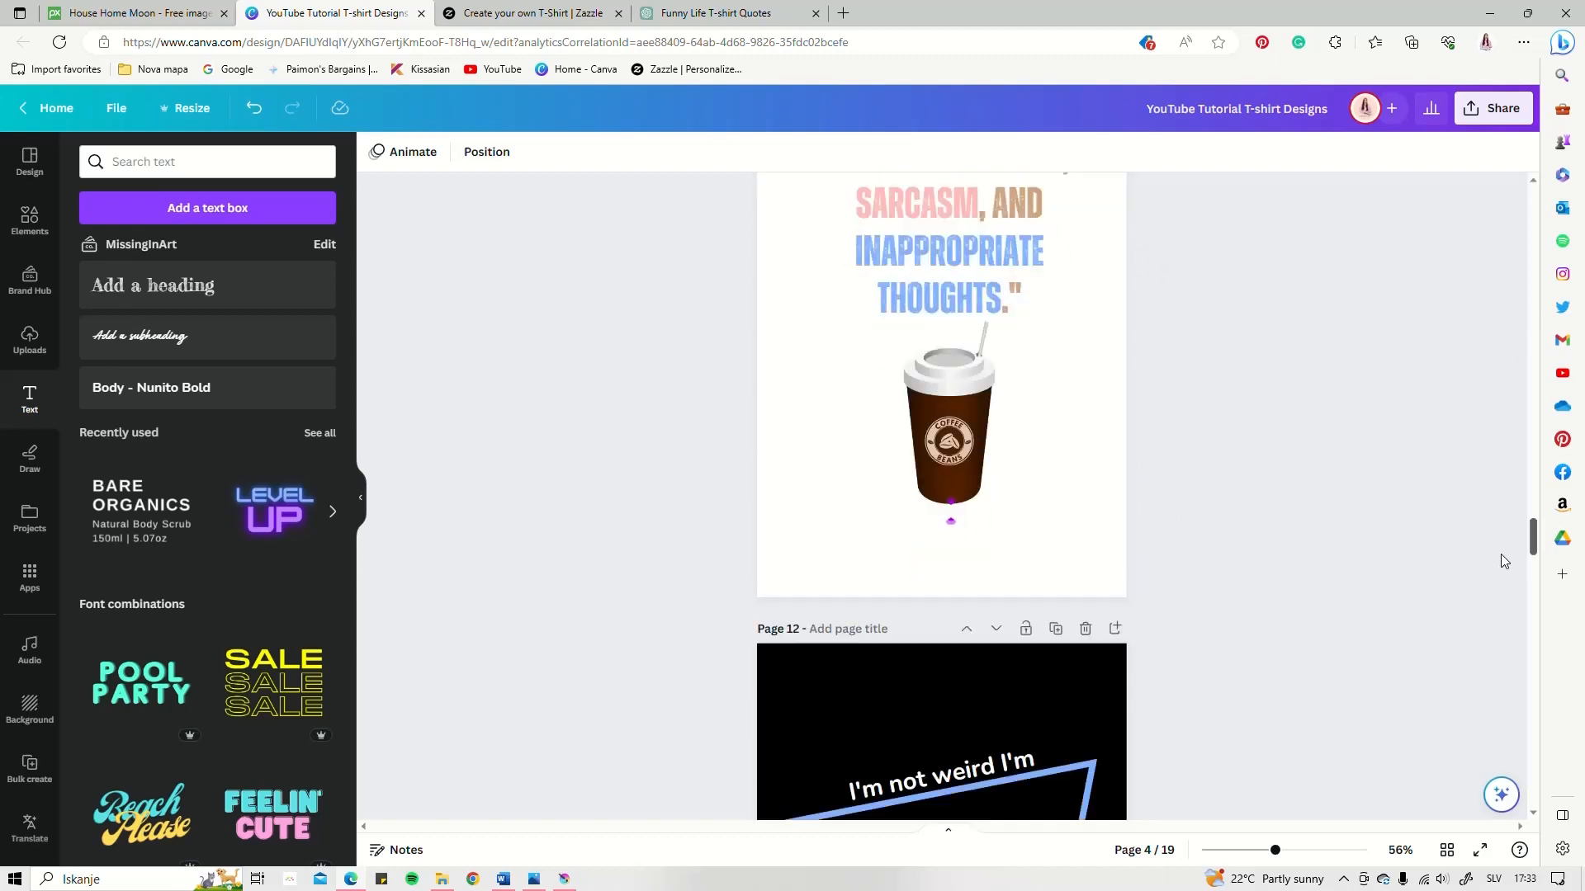
pyautogui.scroll(-5, 1499, 761)
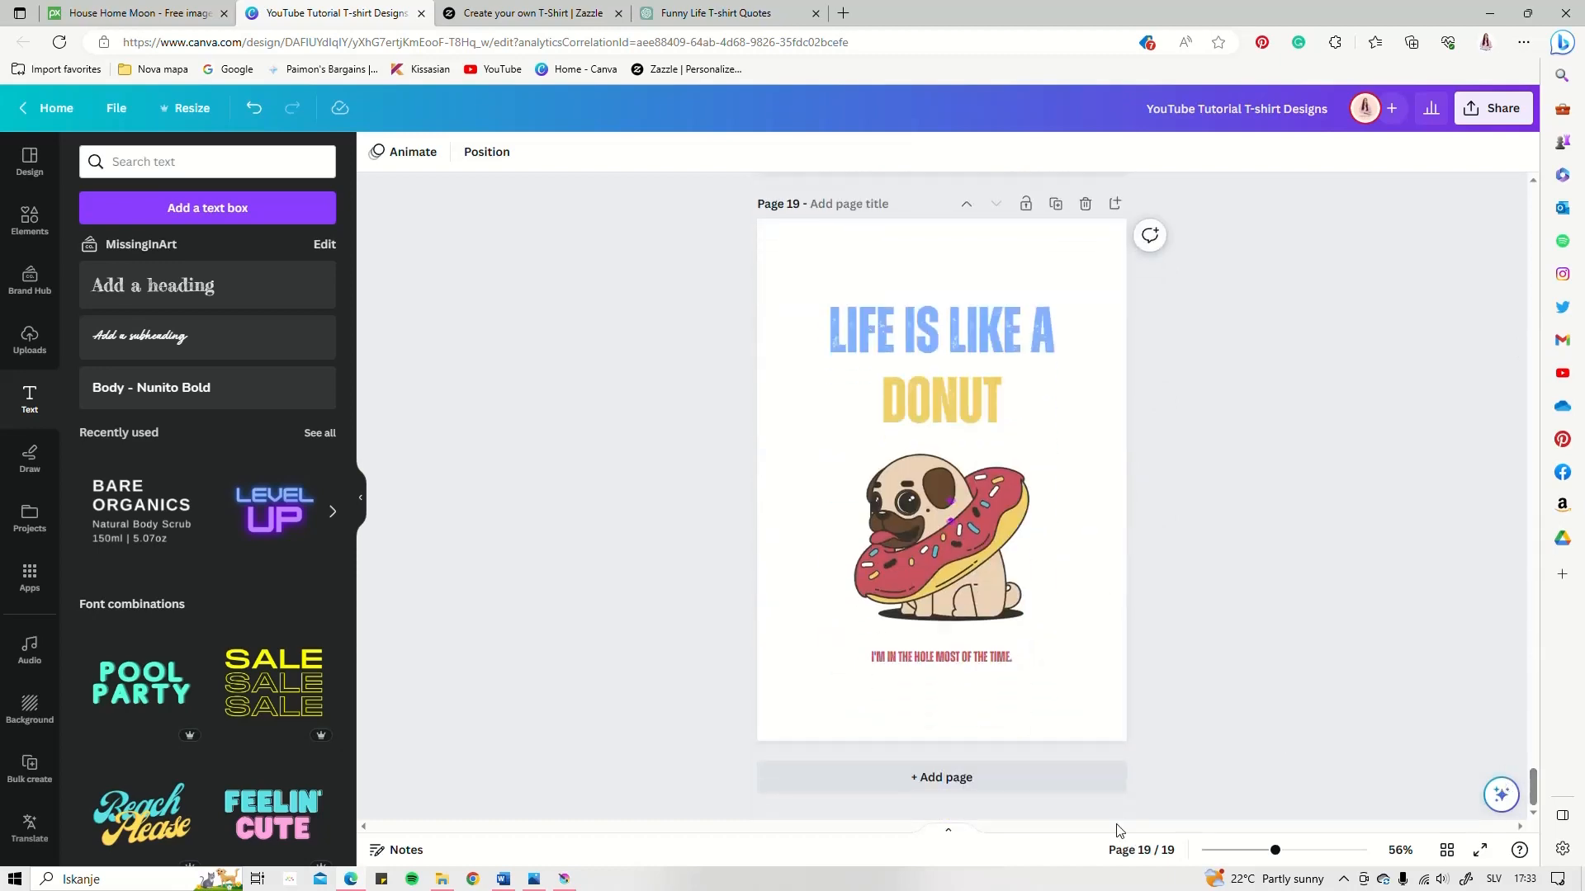
pyautogui.click(954, 778)
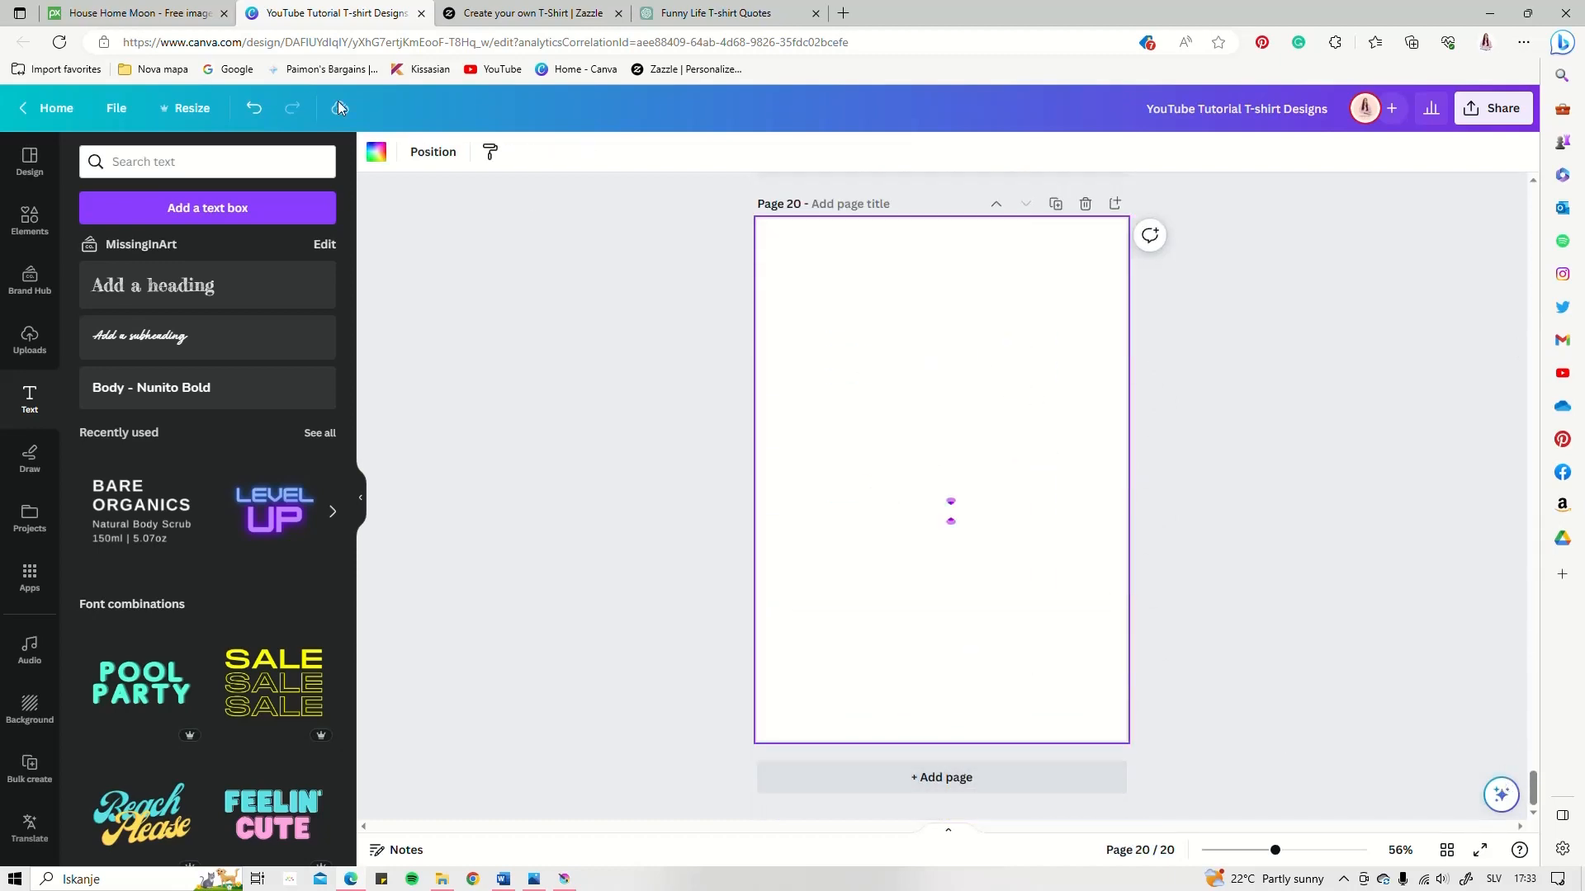
pyautogui.click(378, 154)
pyautogui.click(141, 251)
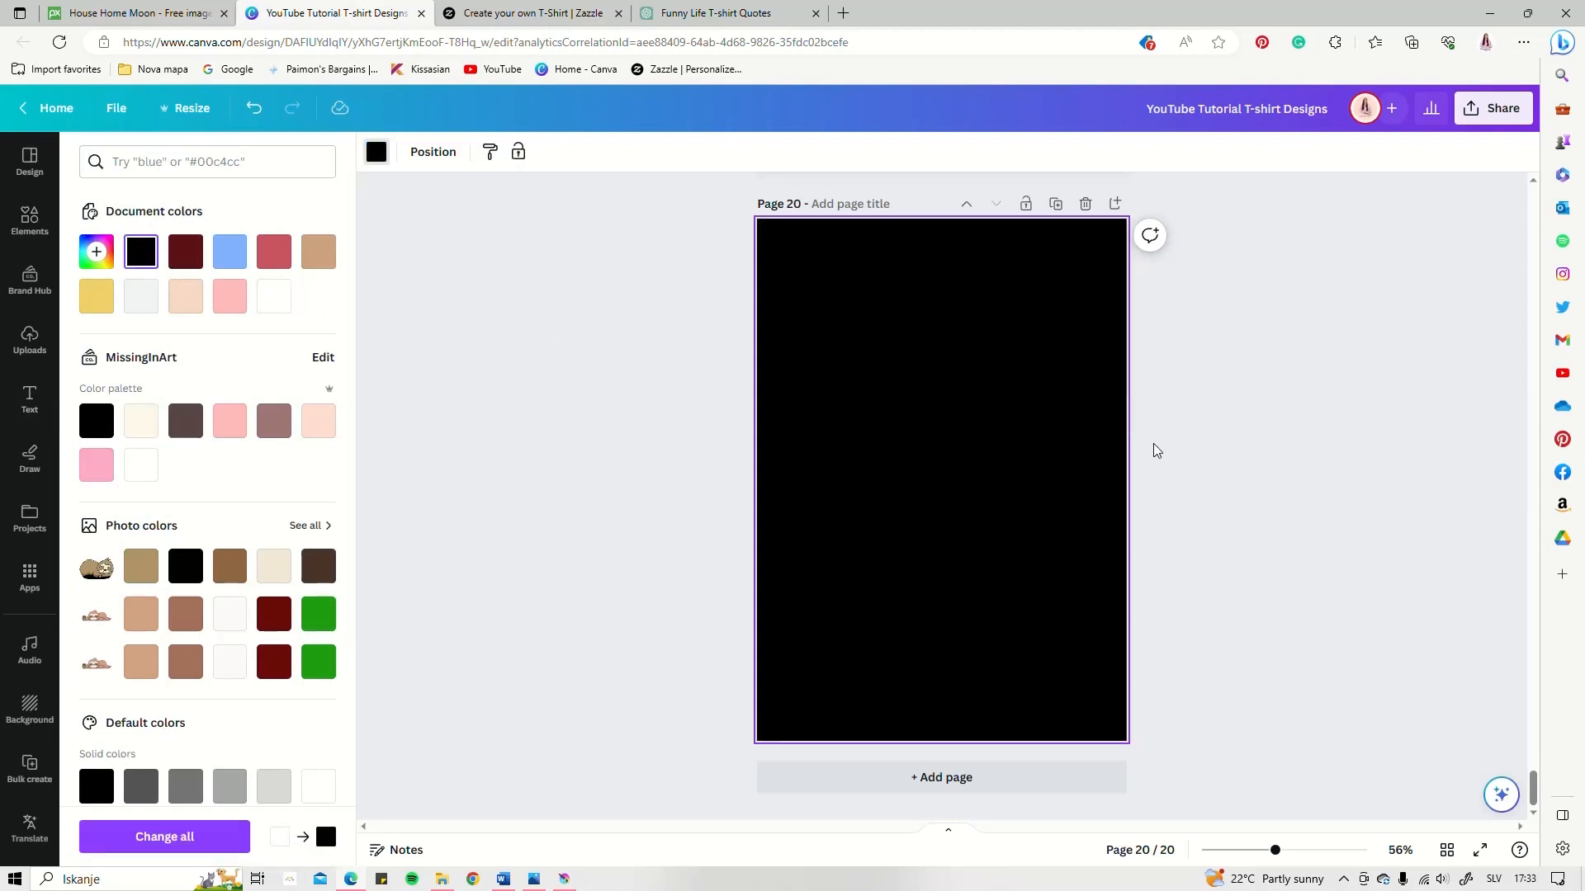
# - Upload "house without bcg" from the images folder in File Explorer onto the black page 20
pyautogui.click(30, 399)
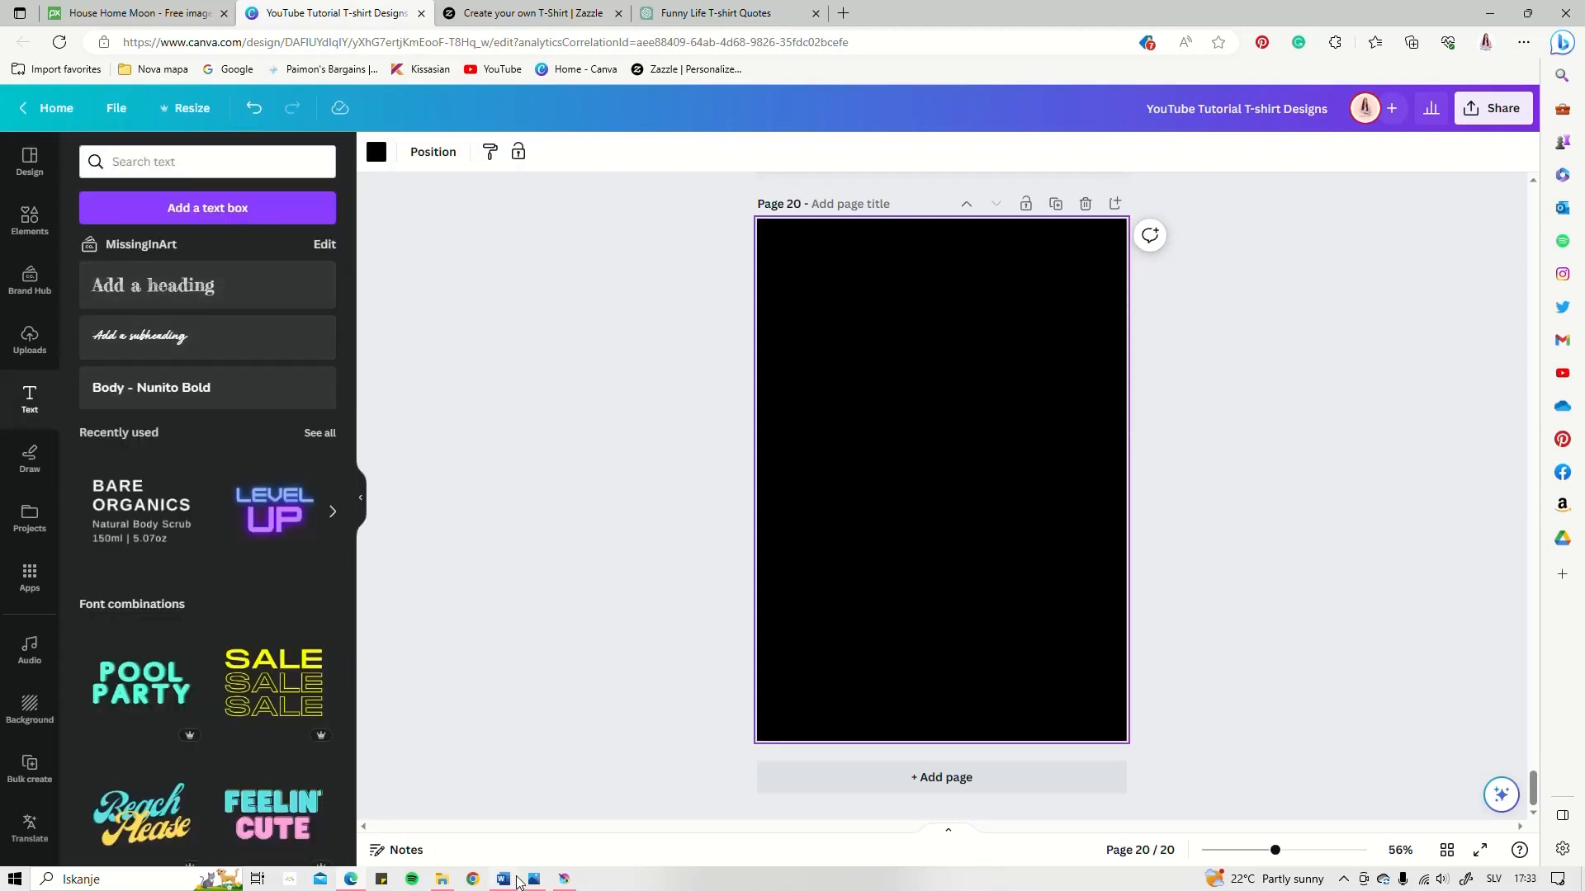
pyautogui.click(525, 881)
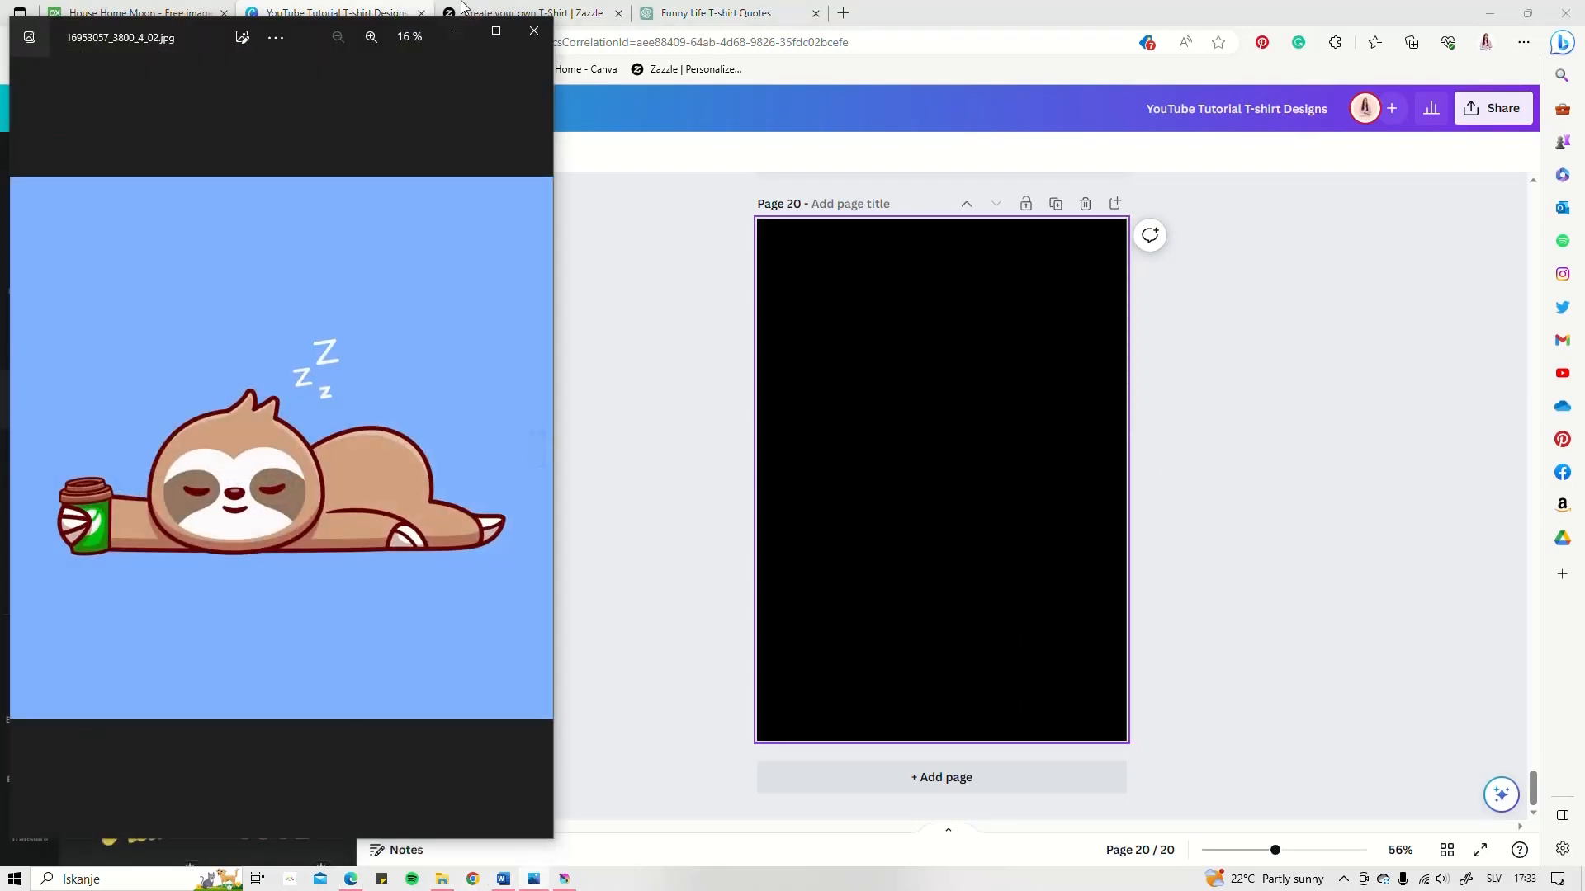
pyautogui.click(538, 30)
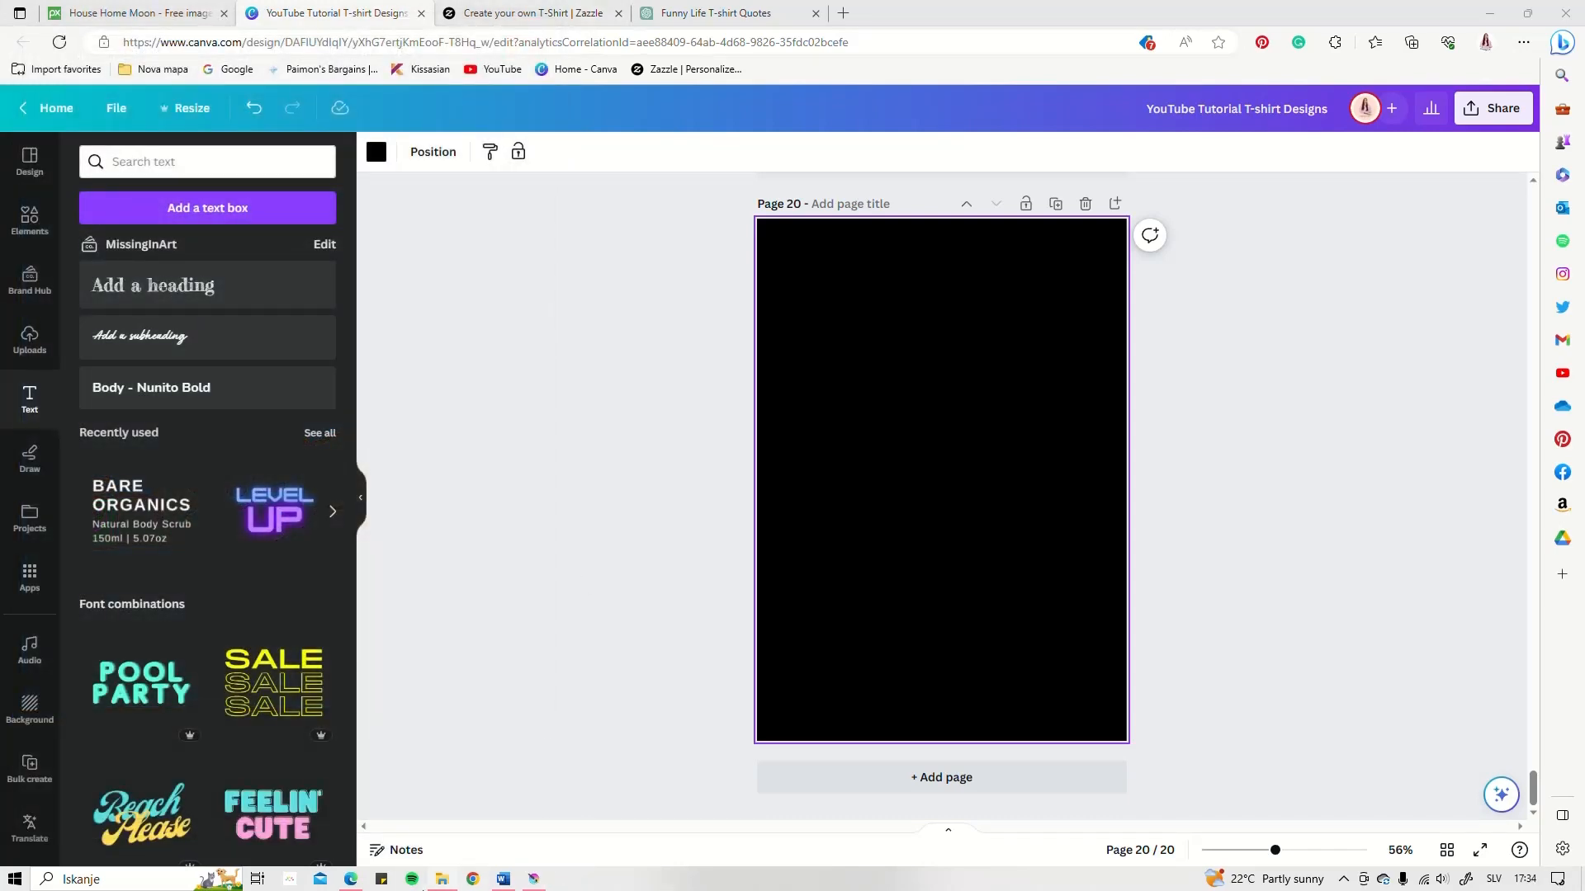
pyautogui.click(442, 879)
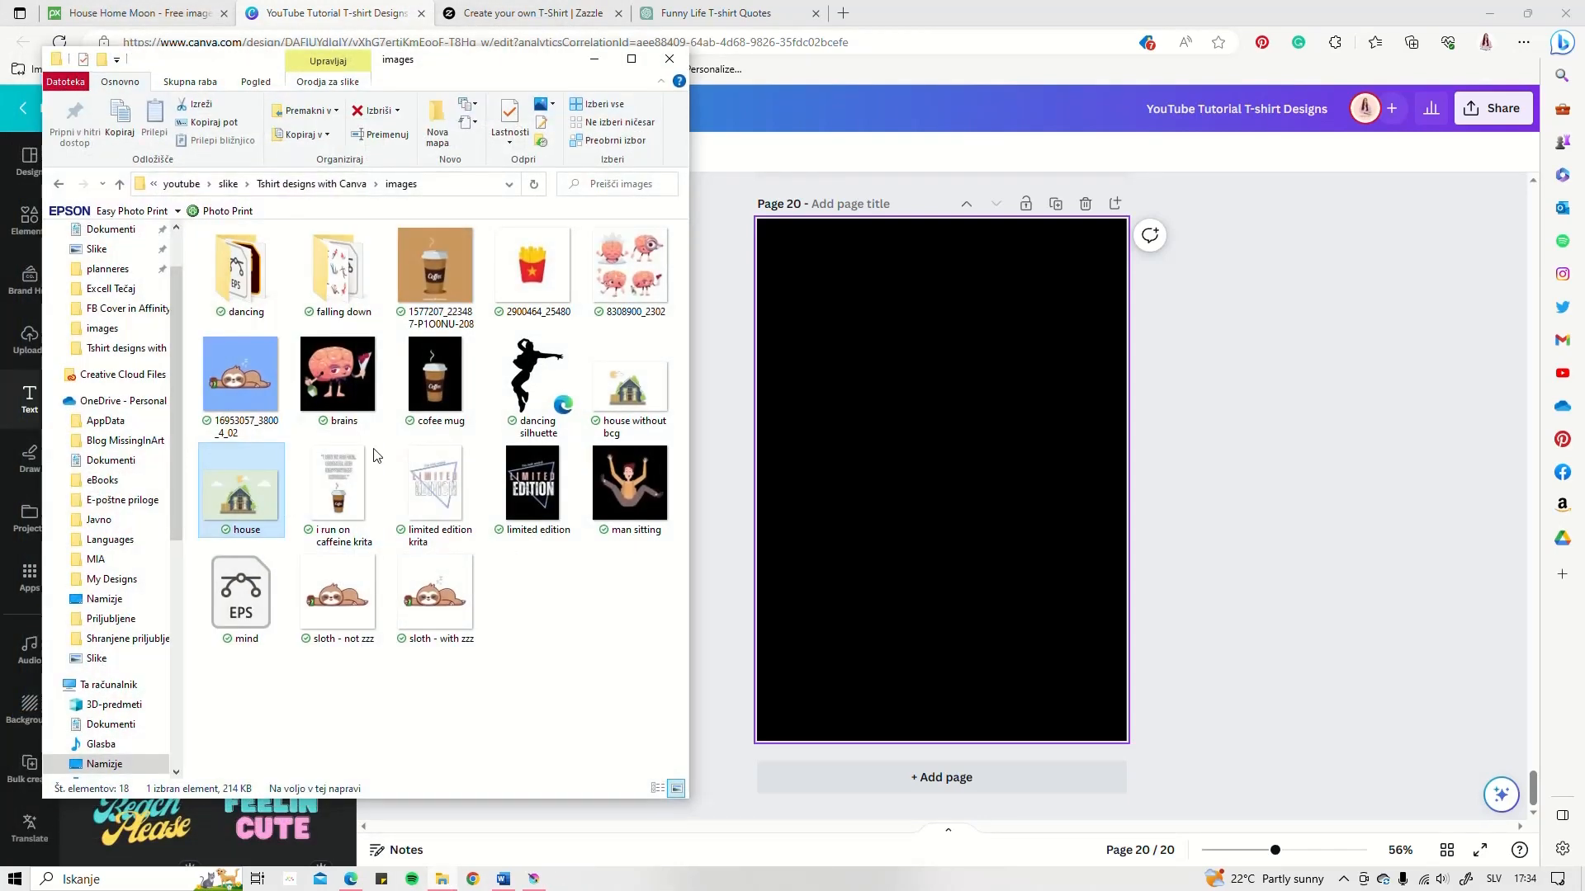
pyautogui.click(637, 379)
pyautogui.moveTo(619, 381); pyautogui.dragTo(917, 453)
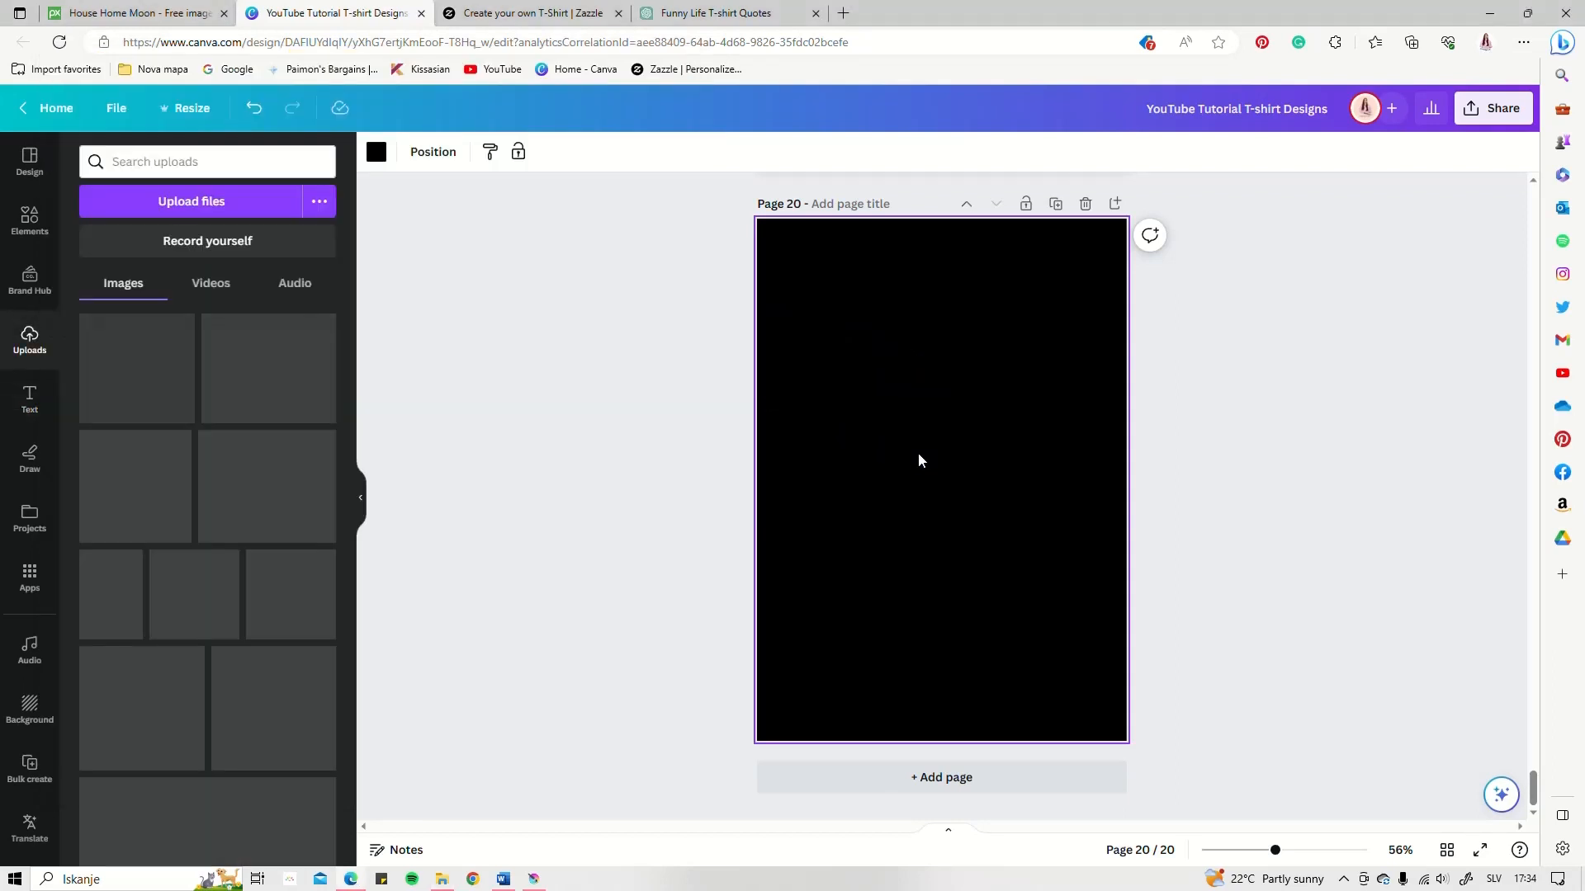
# - Enlarge the house image, centre it on the page and crop away its empty side margins
pyautogui.moveTo(1078, 568); pyautogui.dragTo(1137, 655)
pyautogui.moveTo(987, 562); pyautogui.dragTo(971, 553)
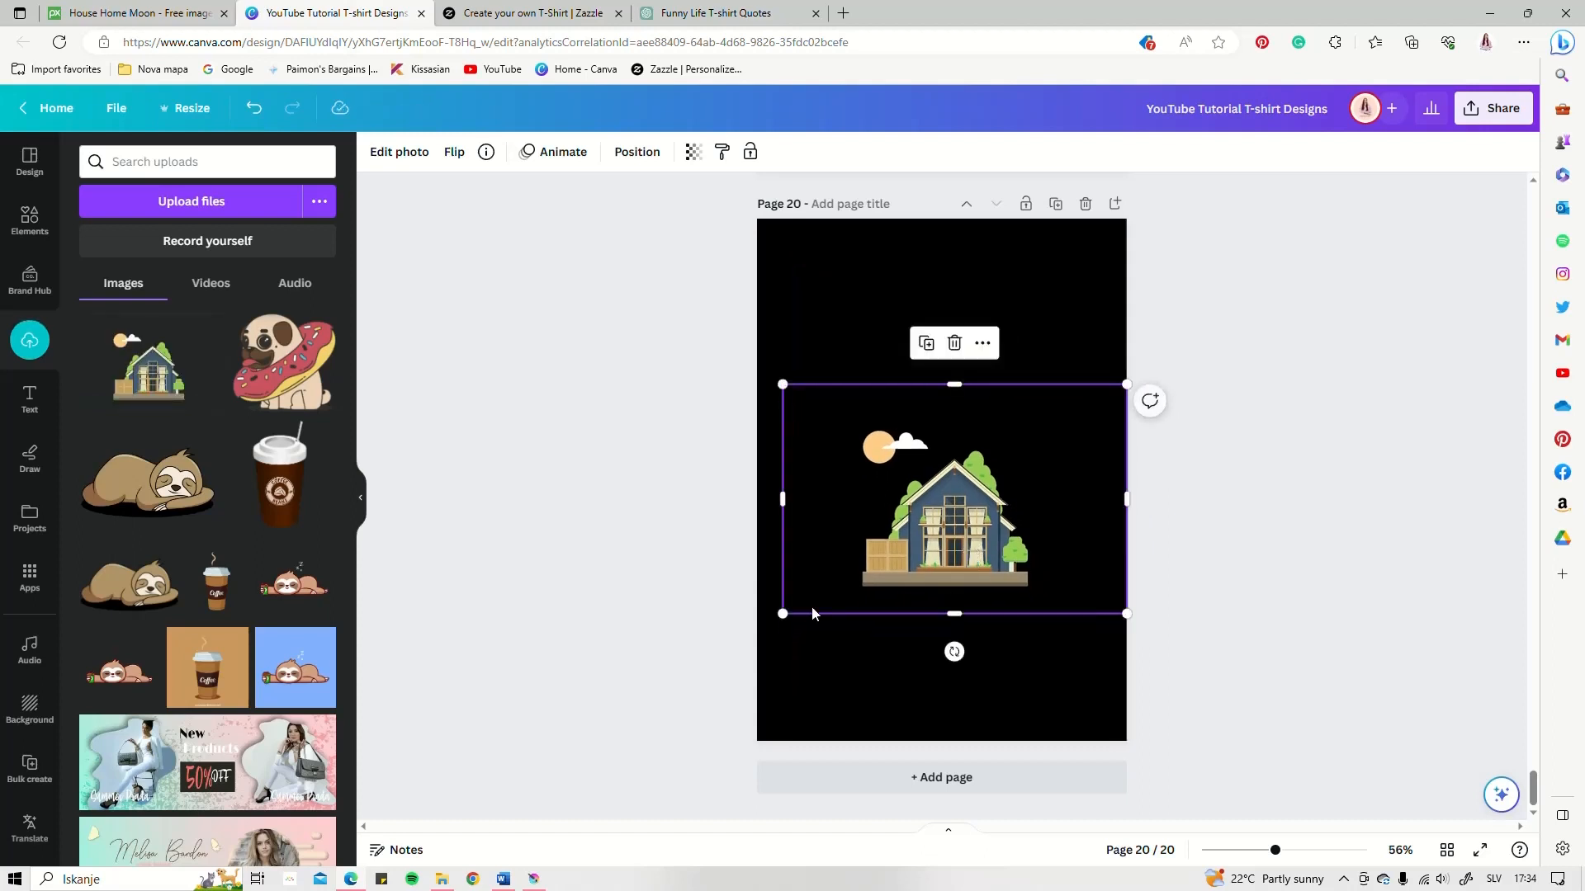
pyautogui.moveTo(783, 614); pyautogui.dragTo(757, 632)
pyautogui.moveTo(912, 562); pyautogui.dragTo(942, 516)
pyautogui.moveTo(1155, 460); pyautogui.dragTo(1077, 460)
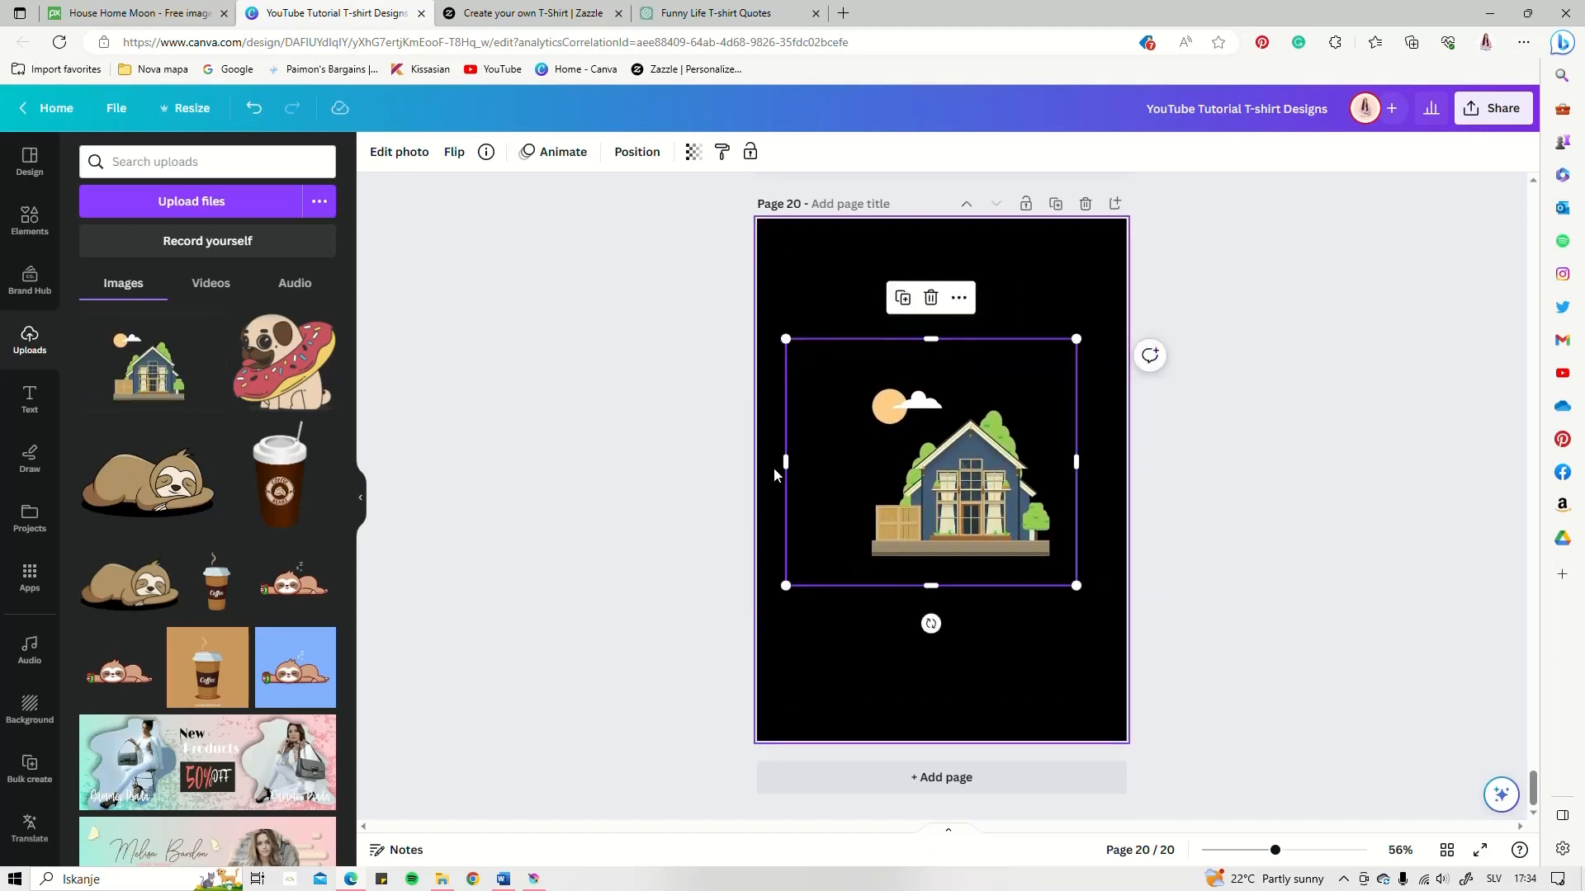
pyautogui.moveTo(784, 462); pyautogui.dragTo(837, 462)
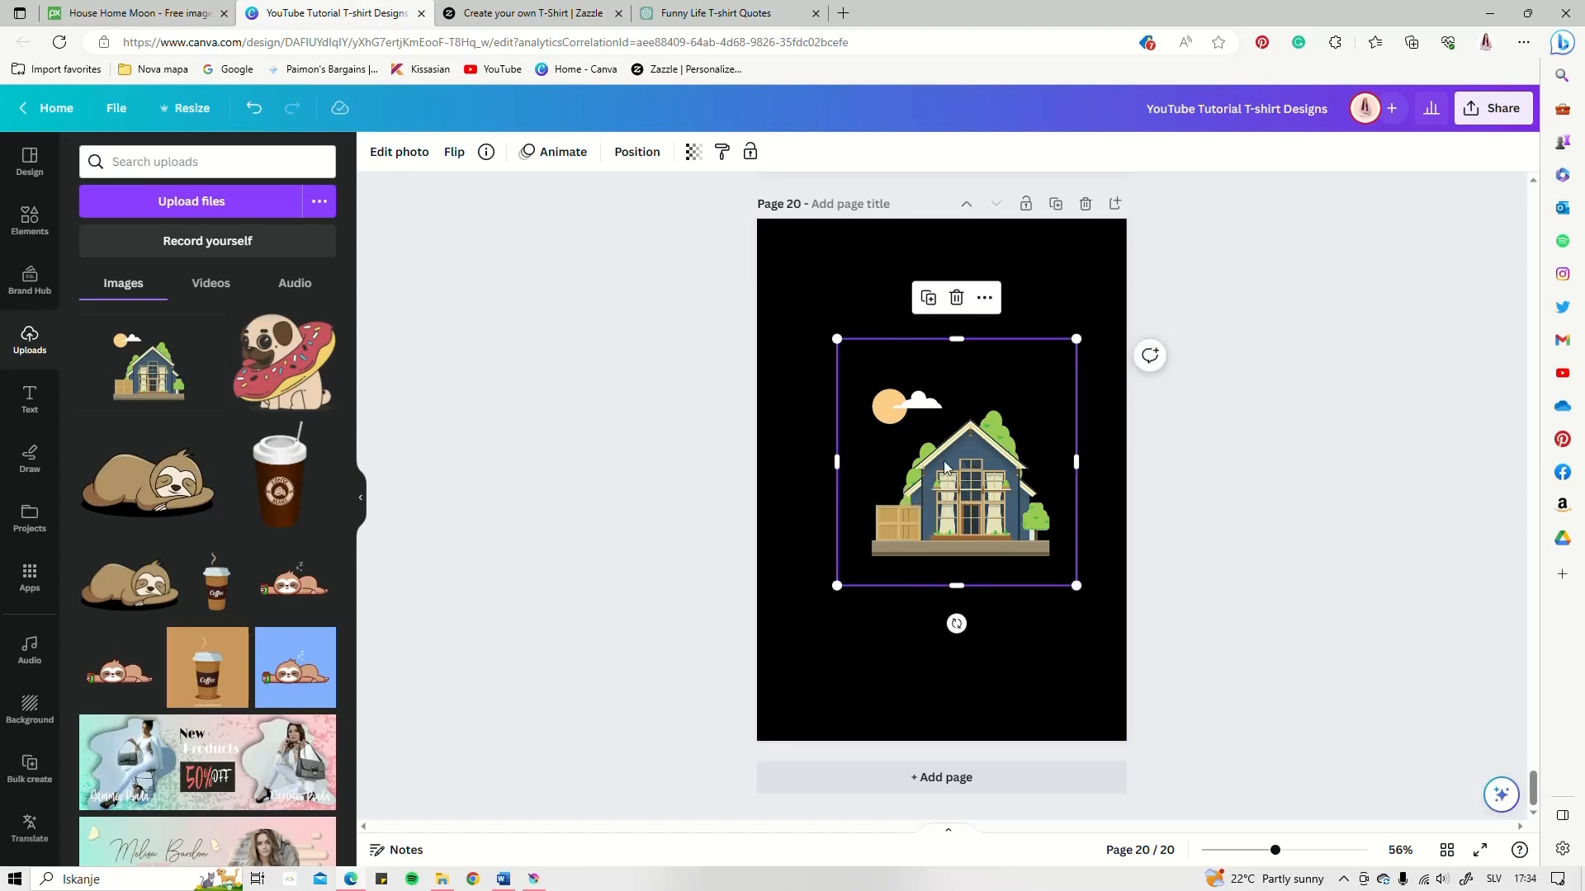
# - Copy the quote "They say 'don't try this at home' so I'm going to my friend's house to try it" from page 3
pyautogui.scroll(5, 953, 480)
pyautogui.scroll(-4, 1001, 413)
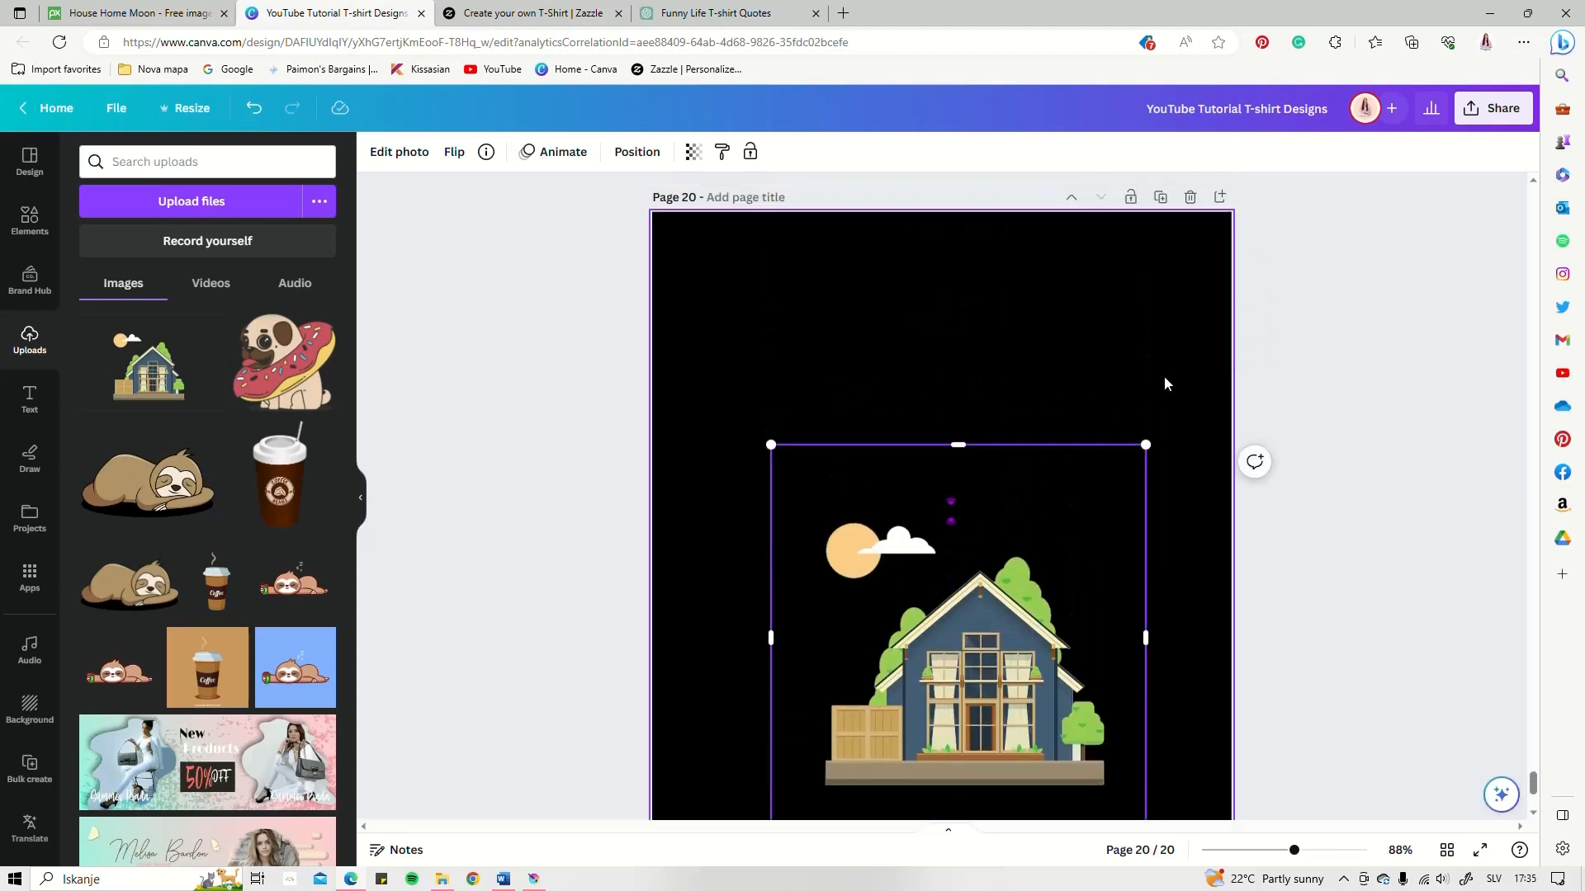
pyautogui.scroll(-3, 1160, 385)
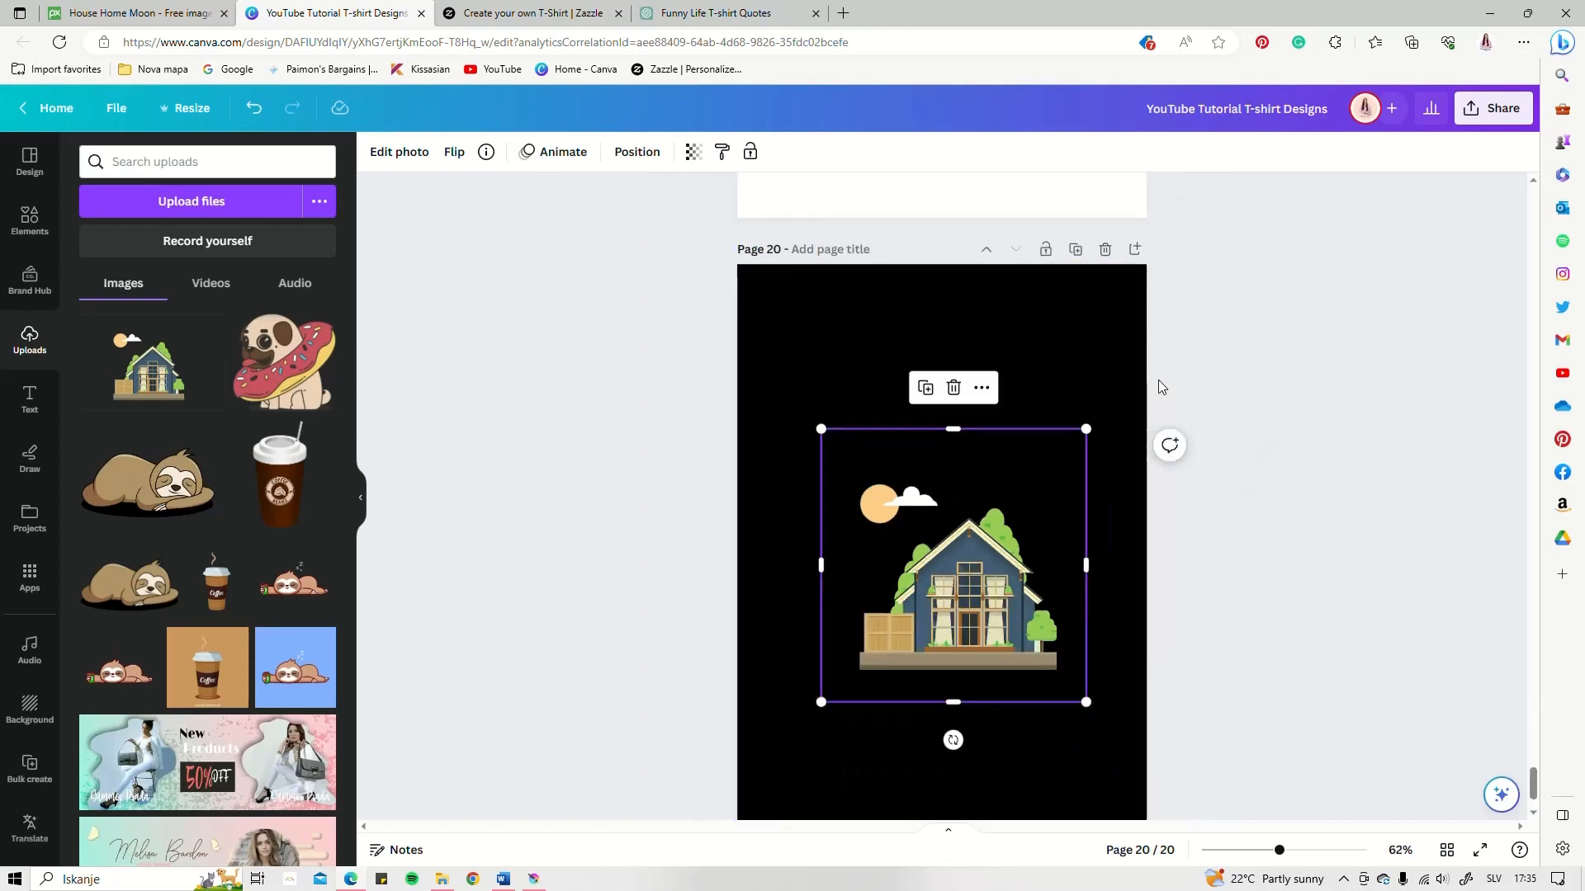
pyautogui.click(1082, 363)
pyautogui.scroll(20, 661, 552)
pyautogui.scroll(20, 1003, 511)
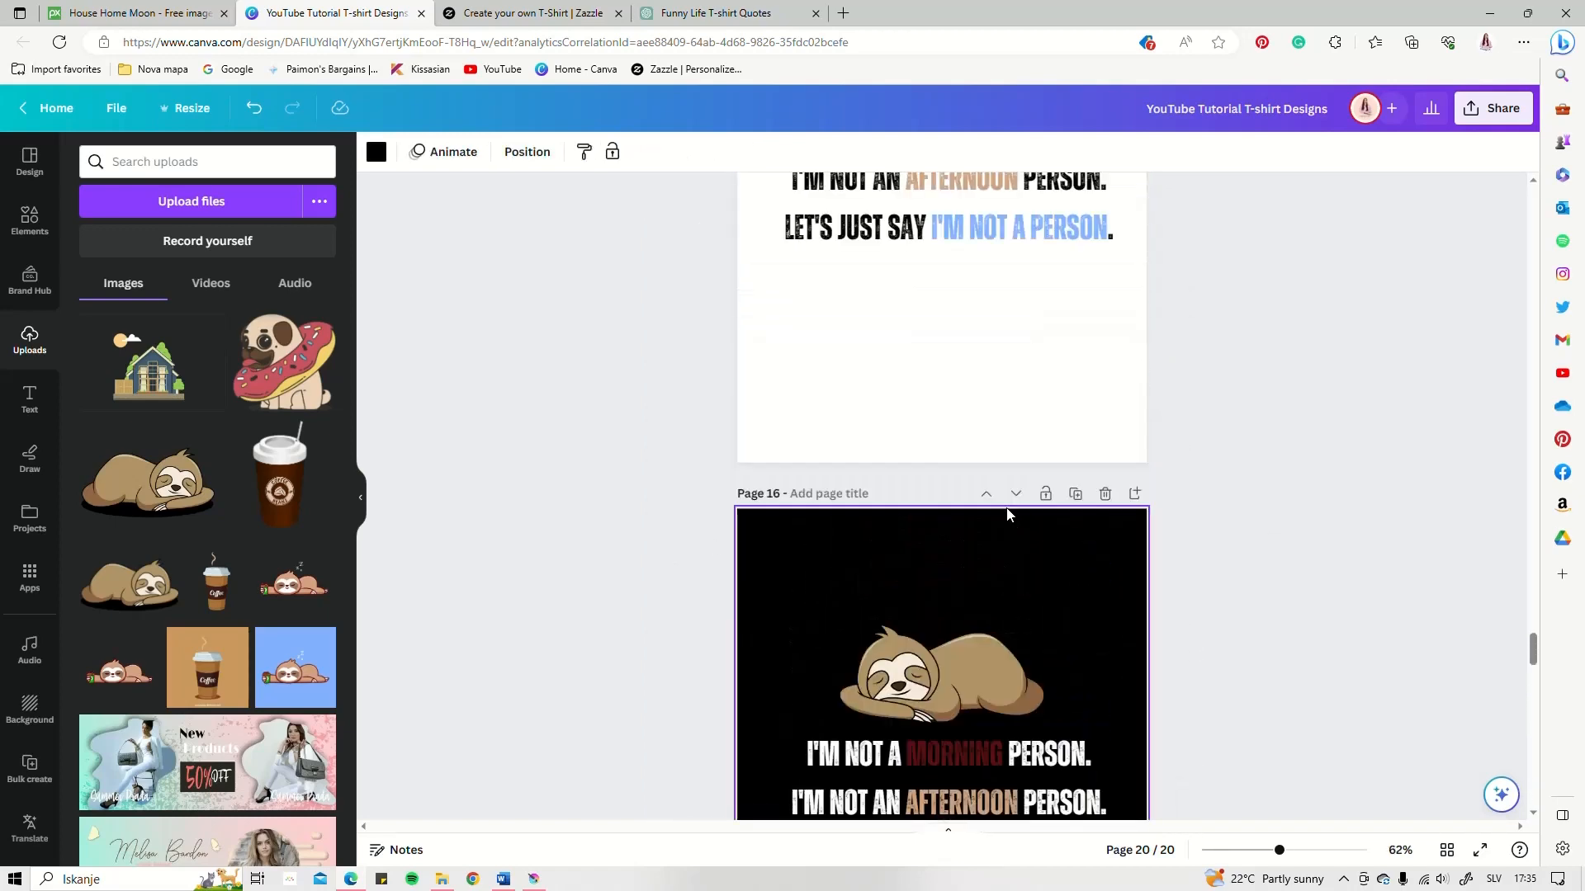
pyautogui.moveTo(1535, 580); pyautogui.dragTo(1533, 198)
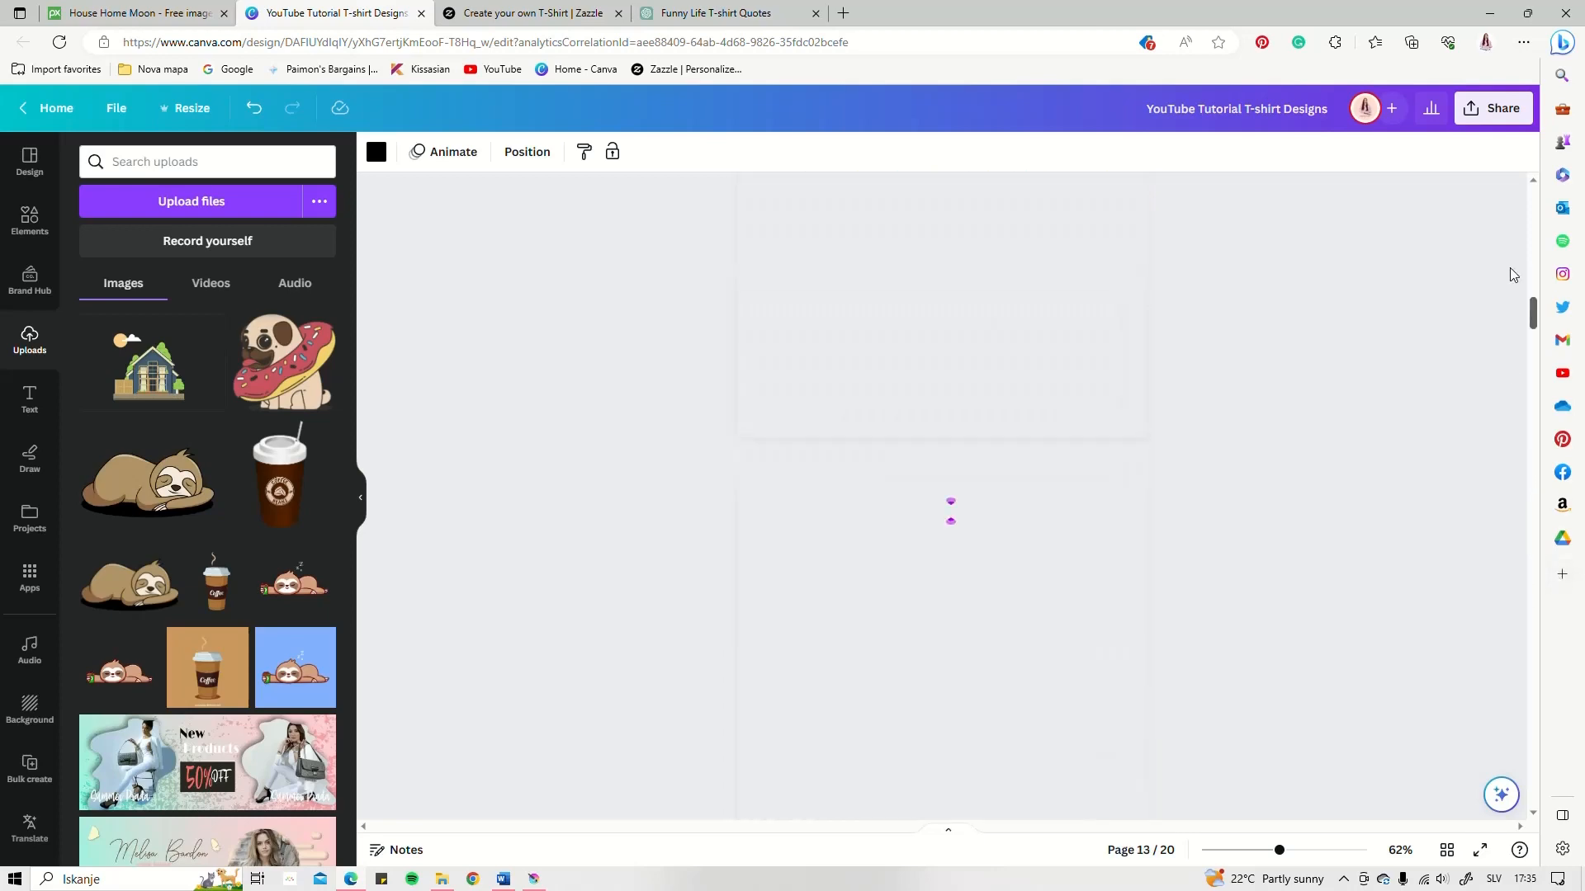
pyautogui.scroll(-15, 919, 514)
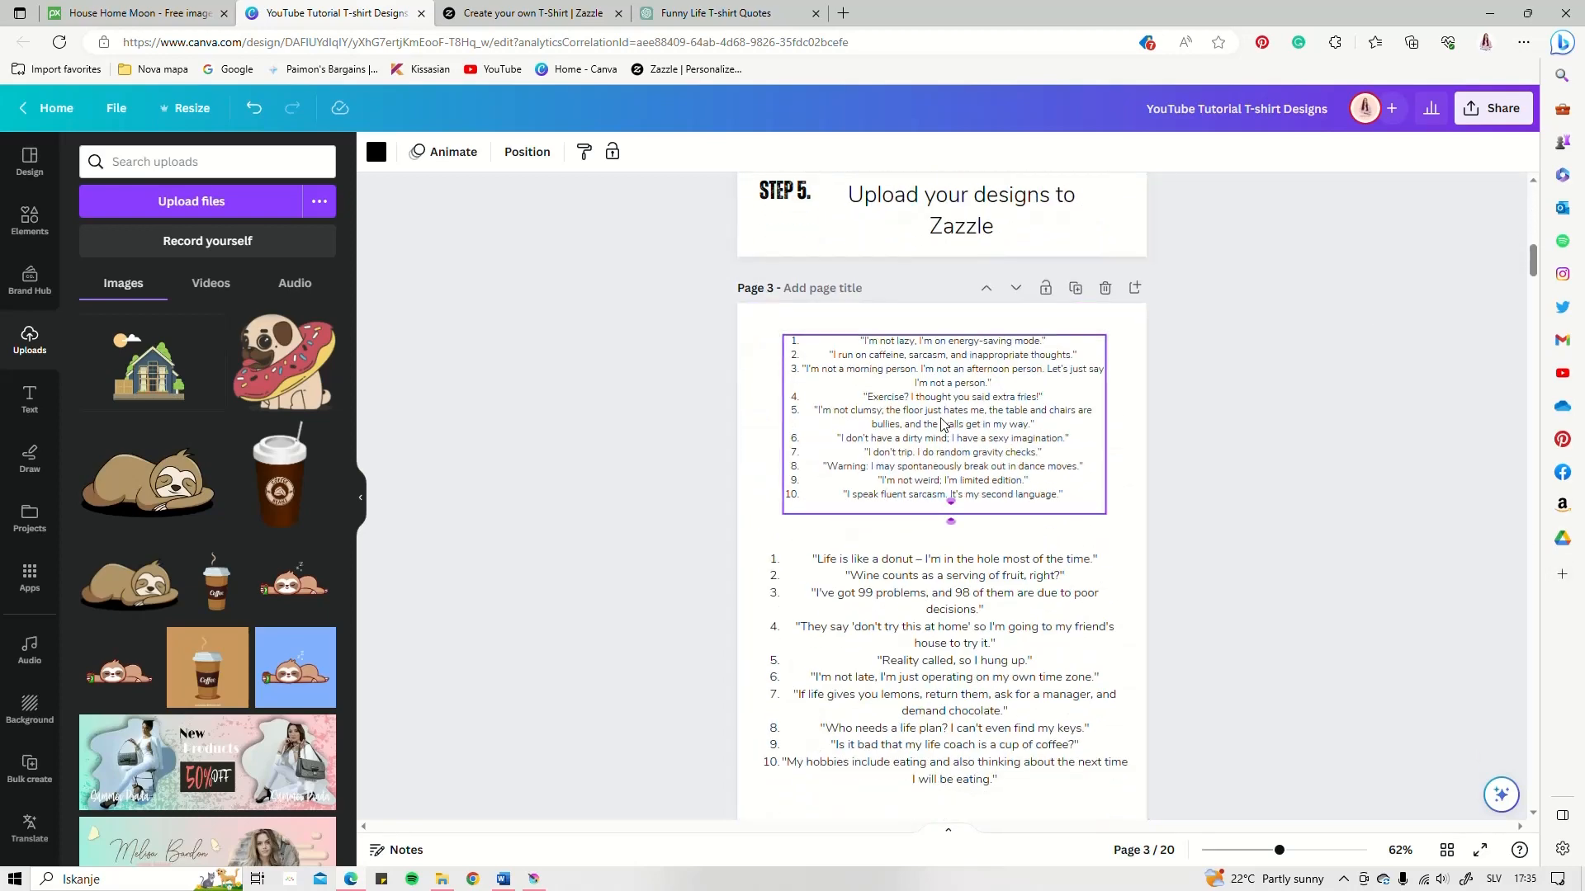
pyautogui.scroll(-1, 941, 424)
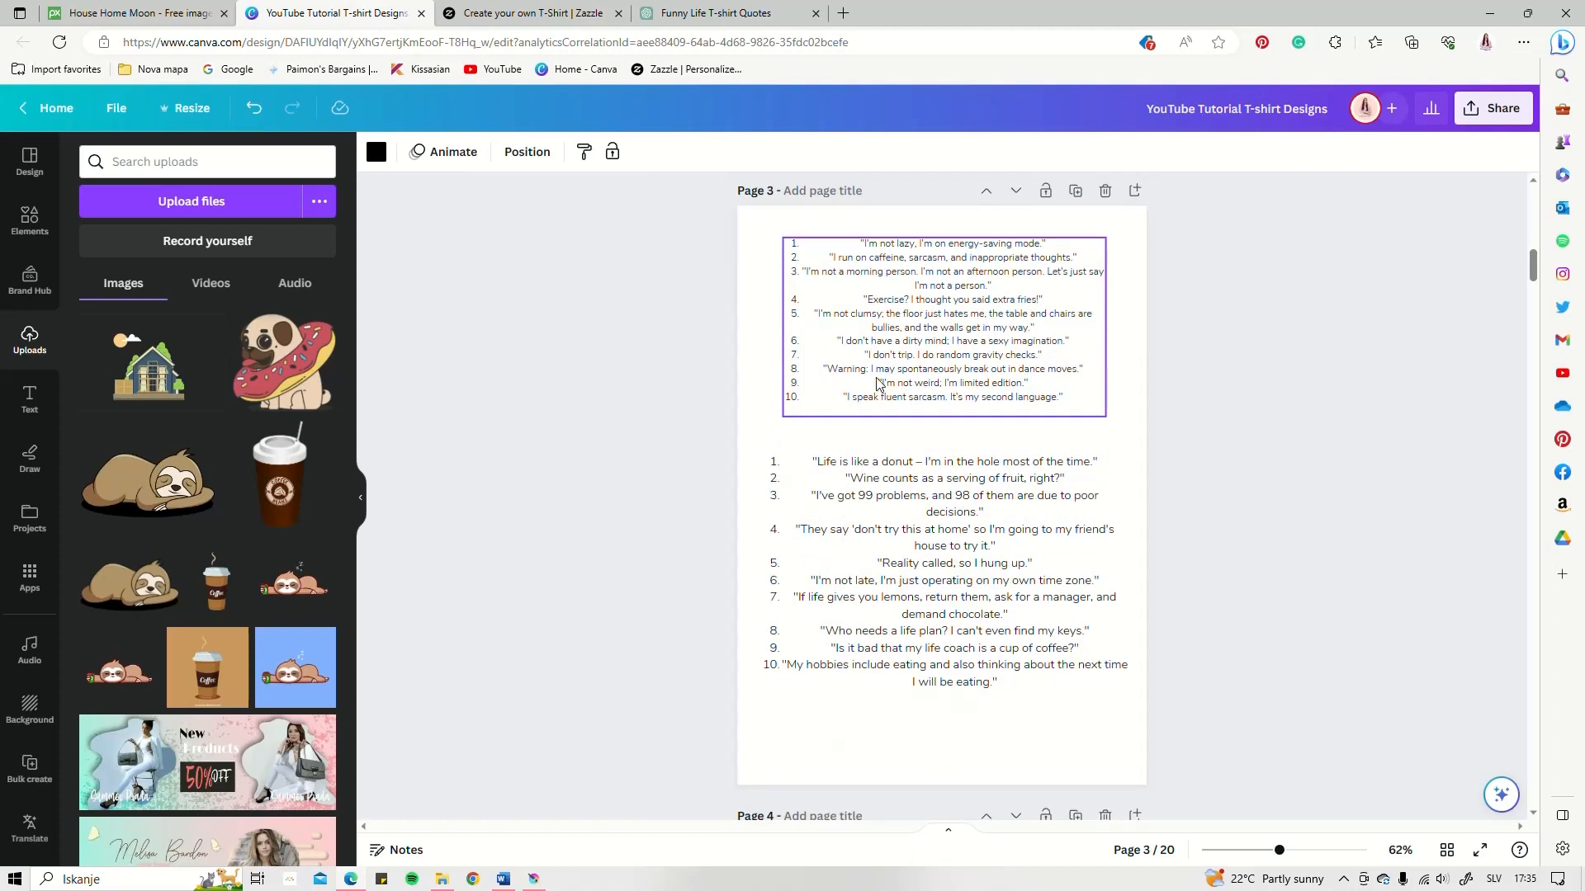
pyautogui.click(805, 532)
pyautogui.moveTo(802, 529); pyautogui.dragTo(990, 545)
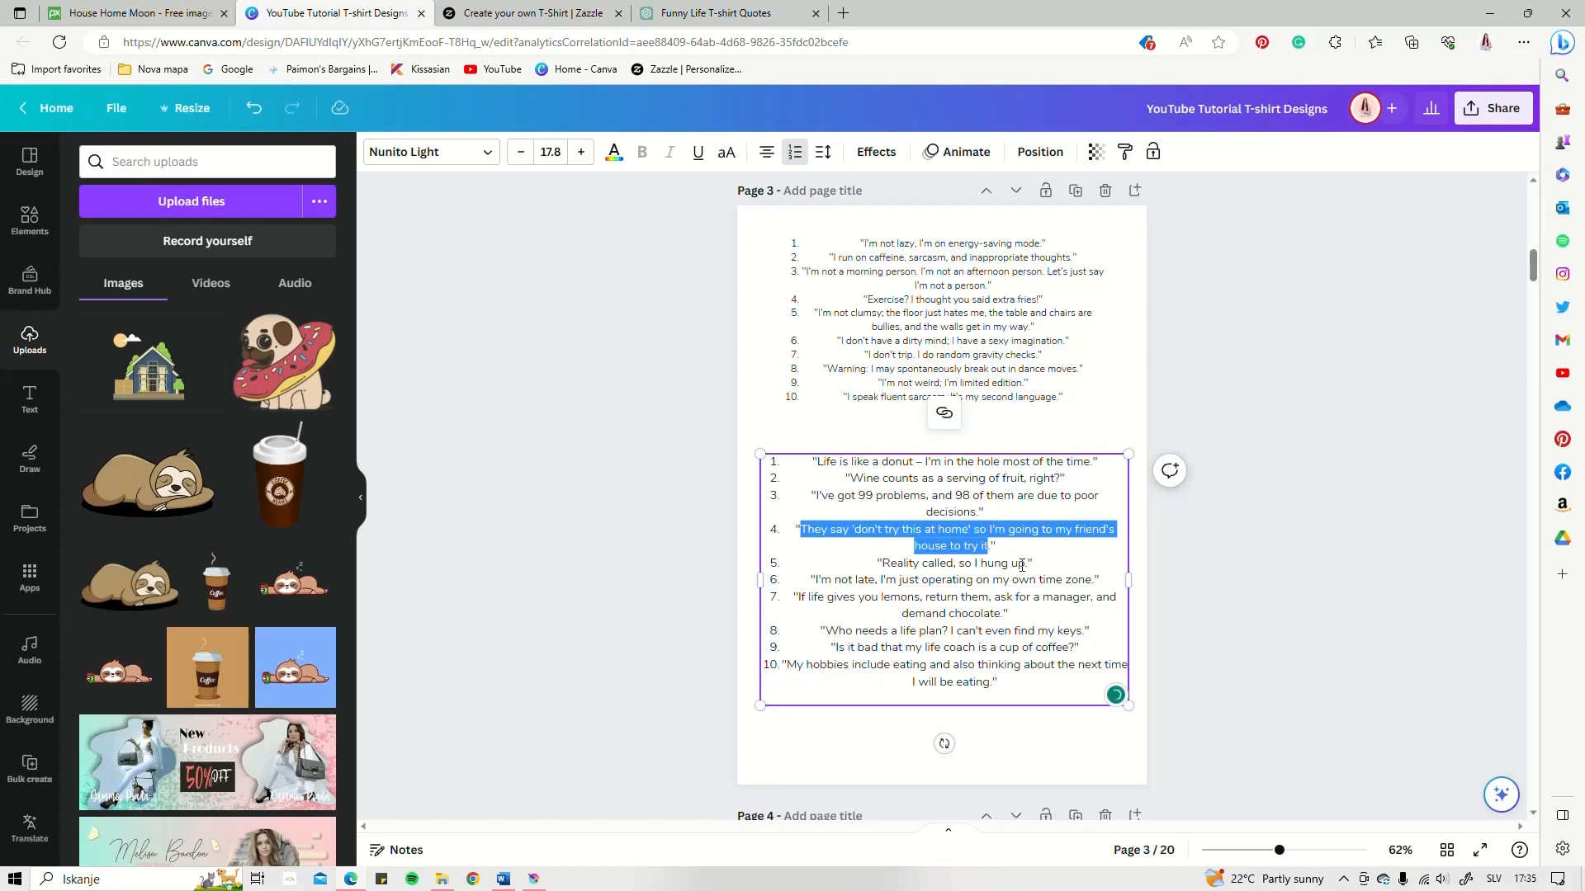
# - Add the copied quote to page 20 as a text box, end it with a full stop, narrow it and place it above the house
pyautogui.moveTo(1535, 274); pyautogui.dragTo(1534, 788)
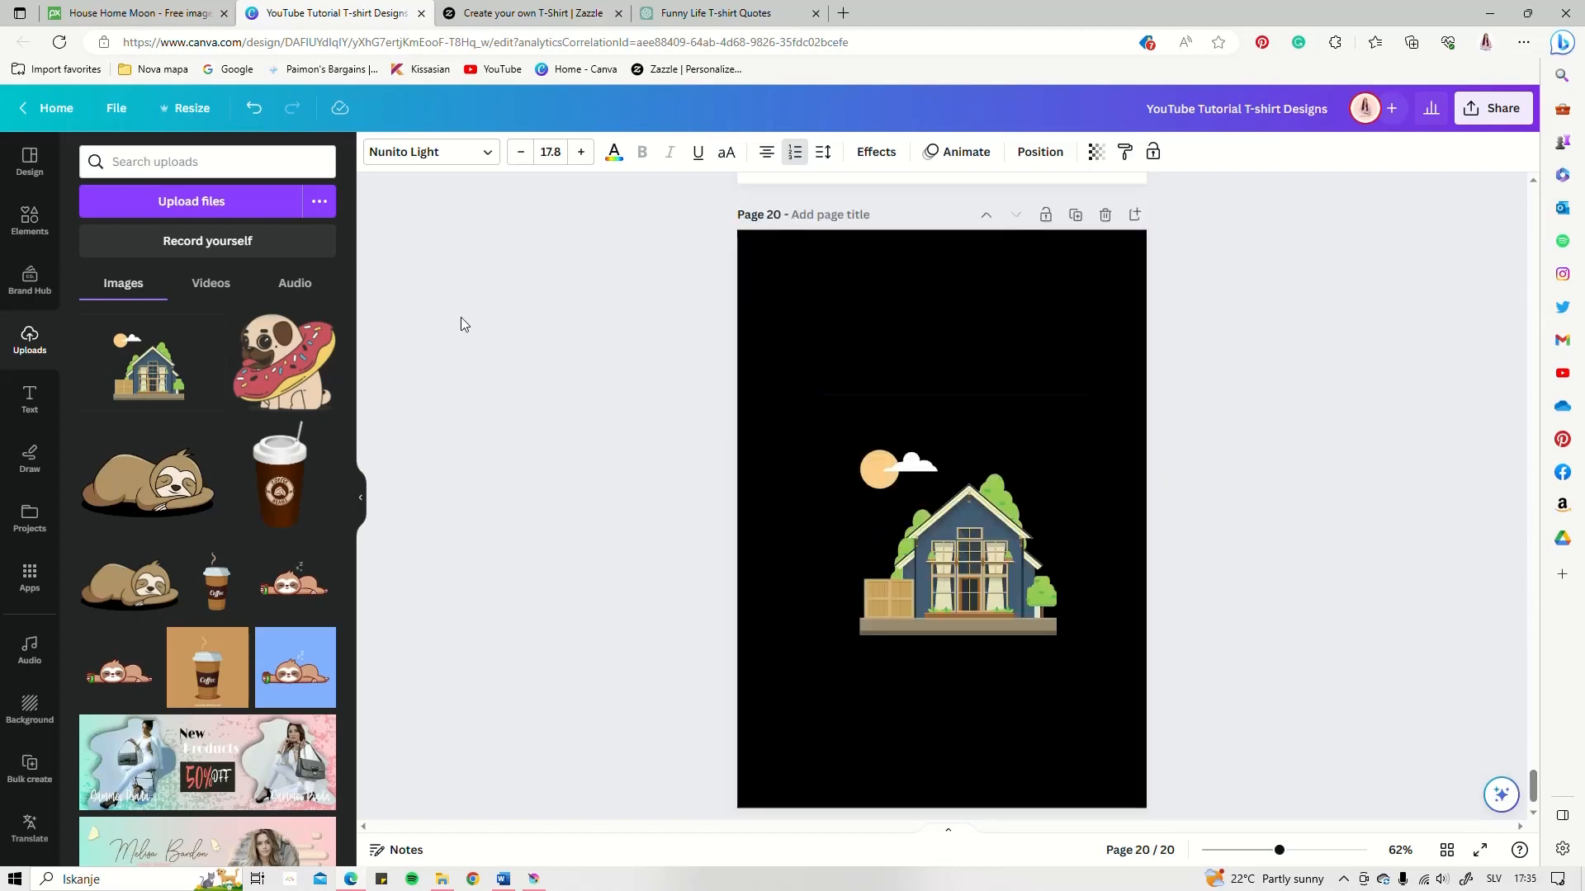
pyautogui.click(30, 396)
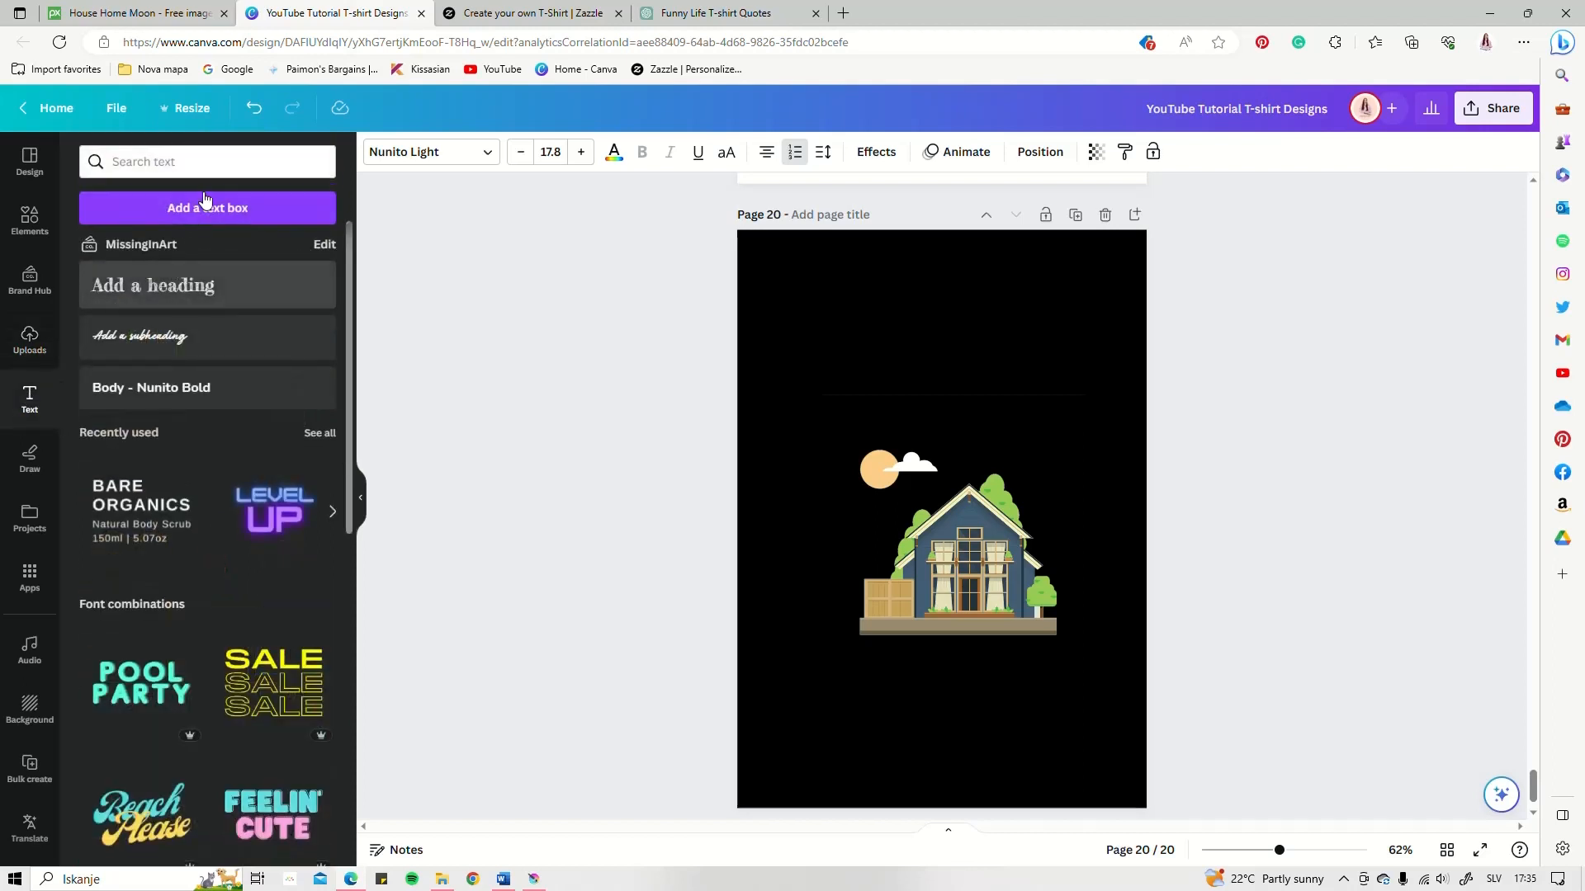
pyautogui.click(284, 216)
pyautogui.write("They say 'don't try this at home' so I'm going to my friend's house to try it.")
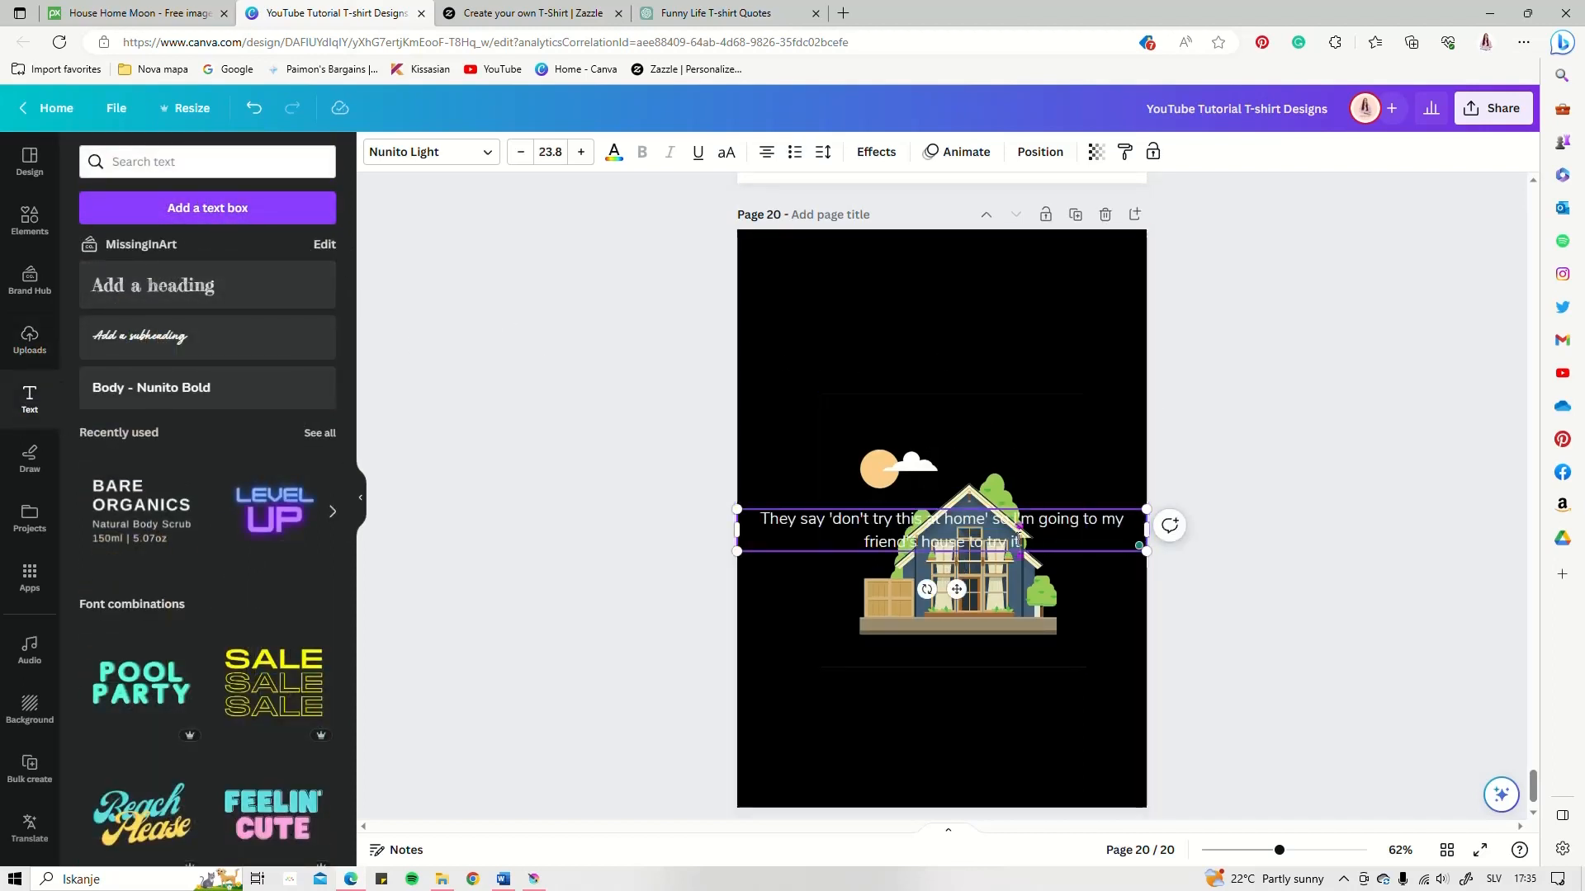
pyautogui.moveTo(1109, 524); pyautogui.dragTo(1009, 322)
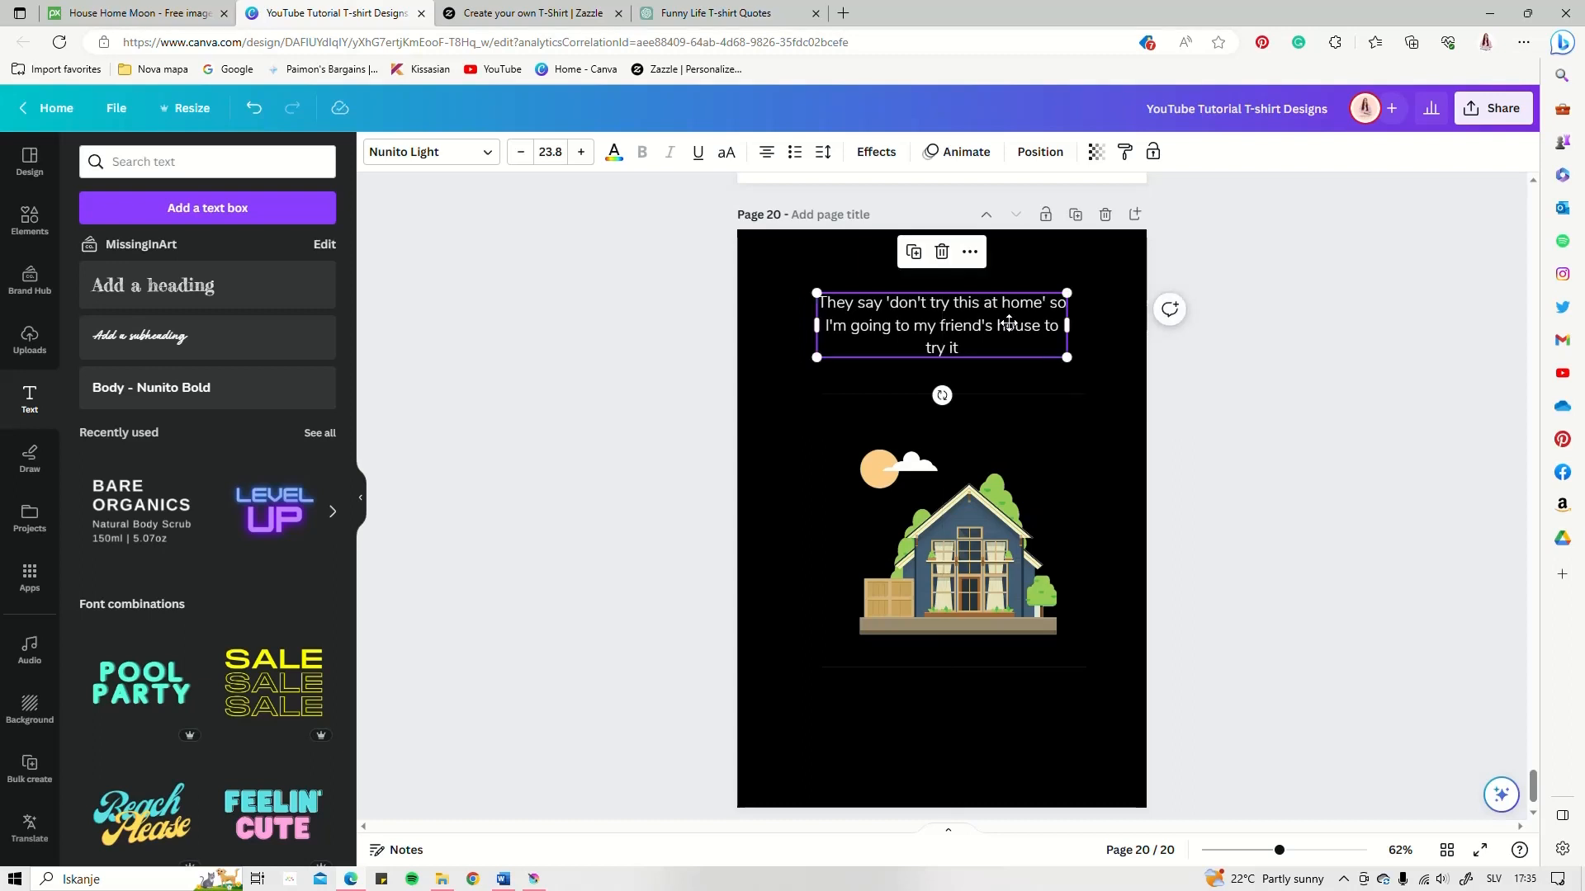
pyautogui.click(765, 272)
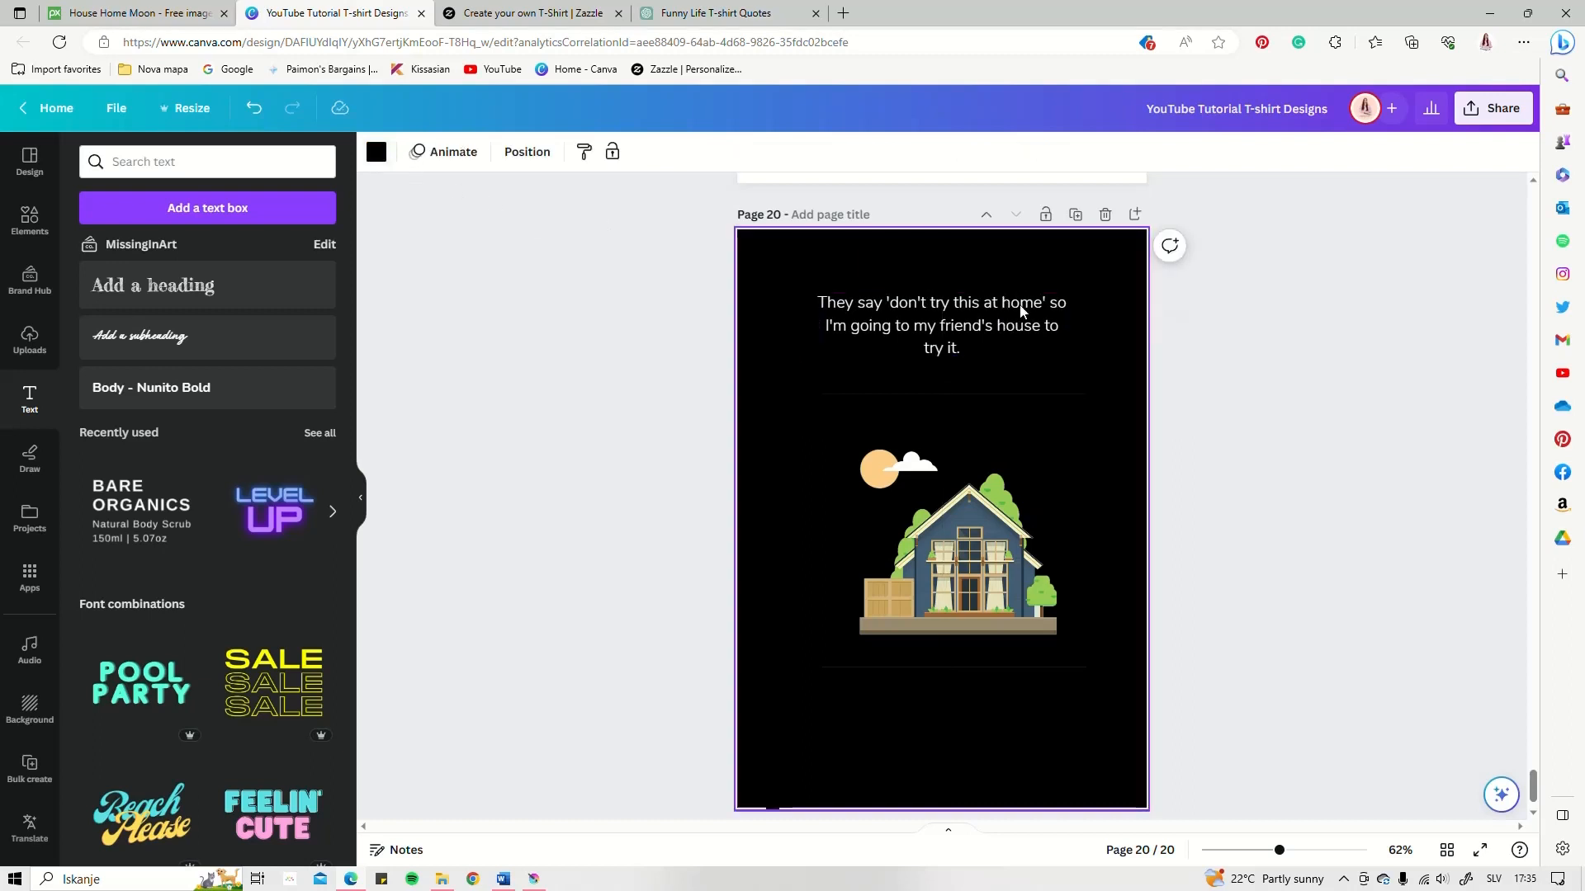
# - Change the font of the quote above the house to Gagalin
pyautogui.click(1021, 313)
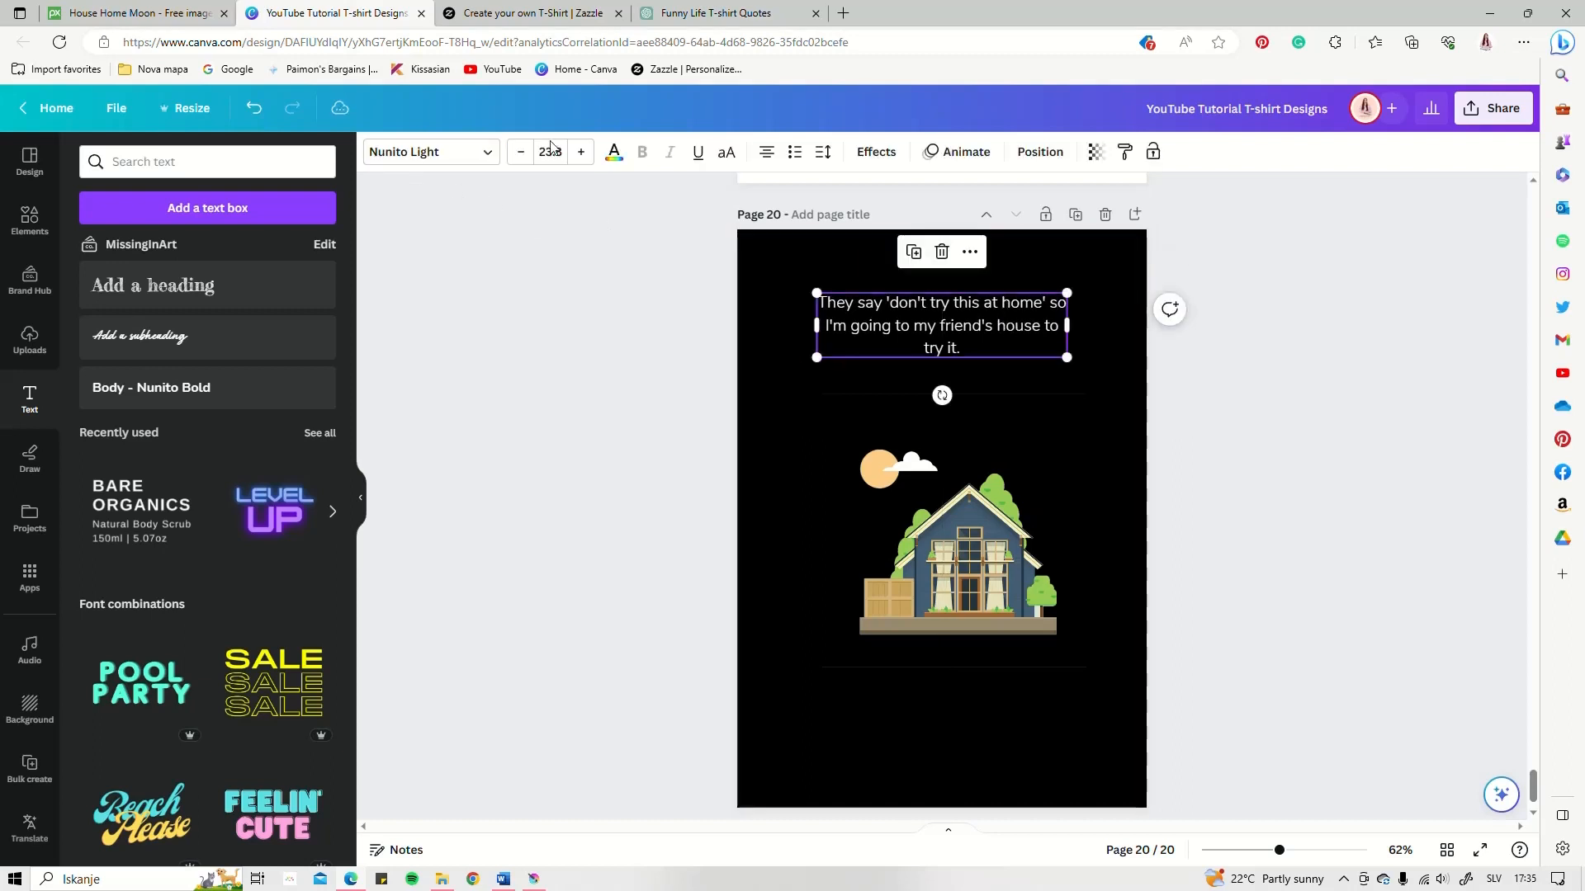
pyautogui.click(479, 156)
pyautogui.scroll(-2, 201, 444)
pyautogui.scroll(-10, 201, 444)
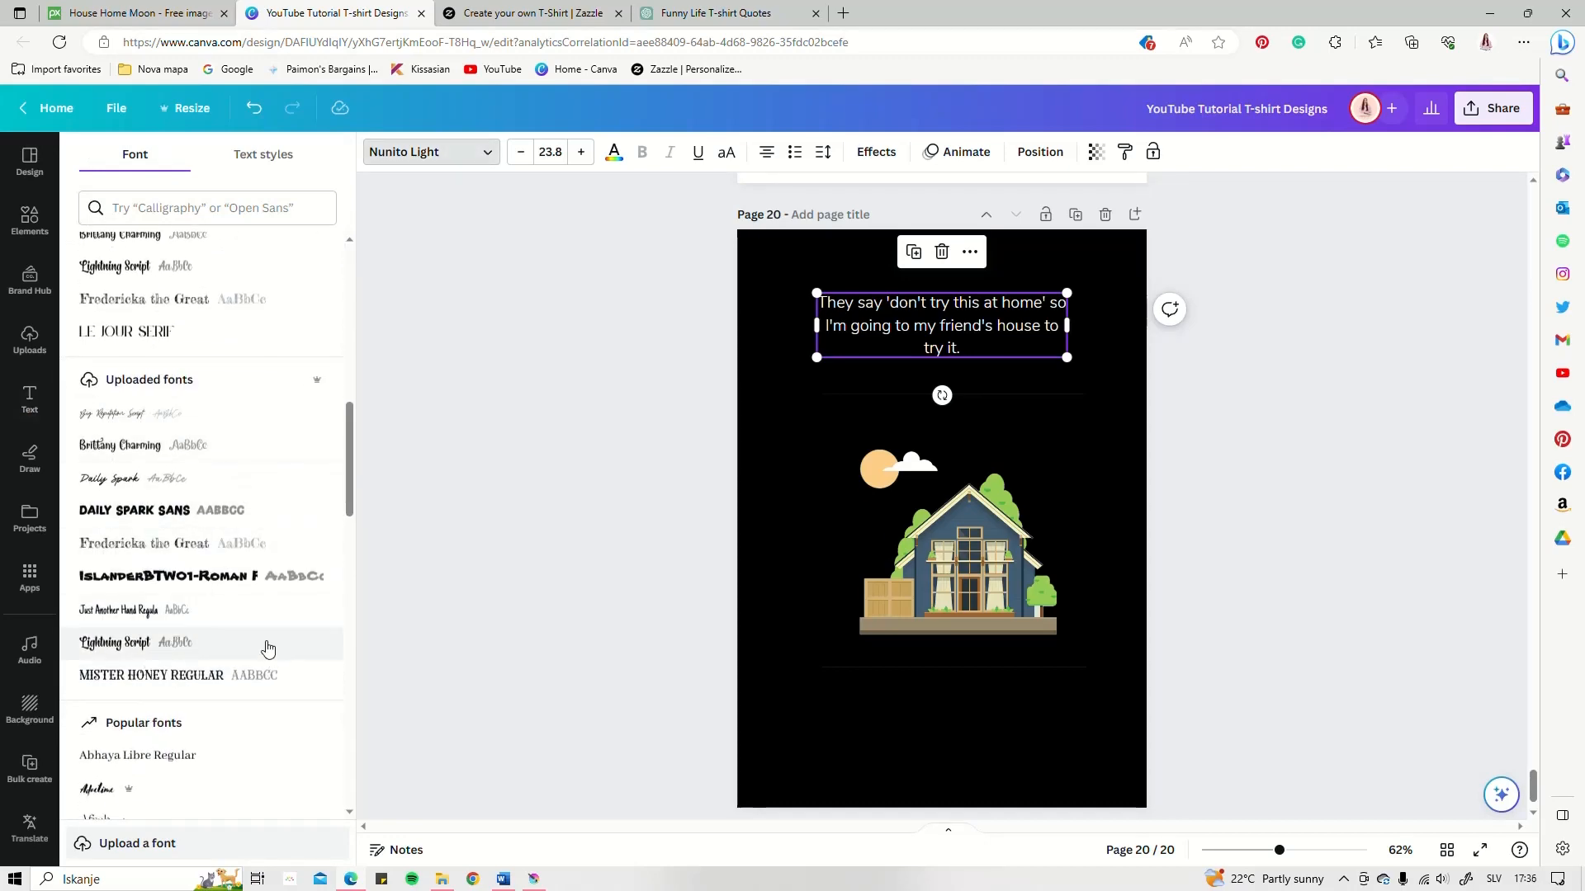
pyautogui.scroll(-9, 258, 608)
pyautogui.scroll(-10, 207, 578)
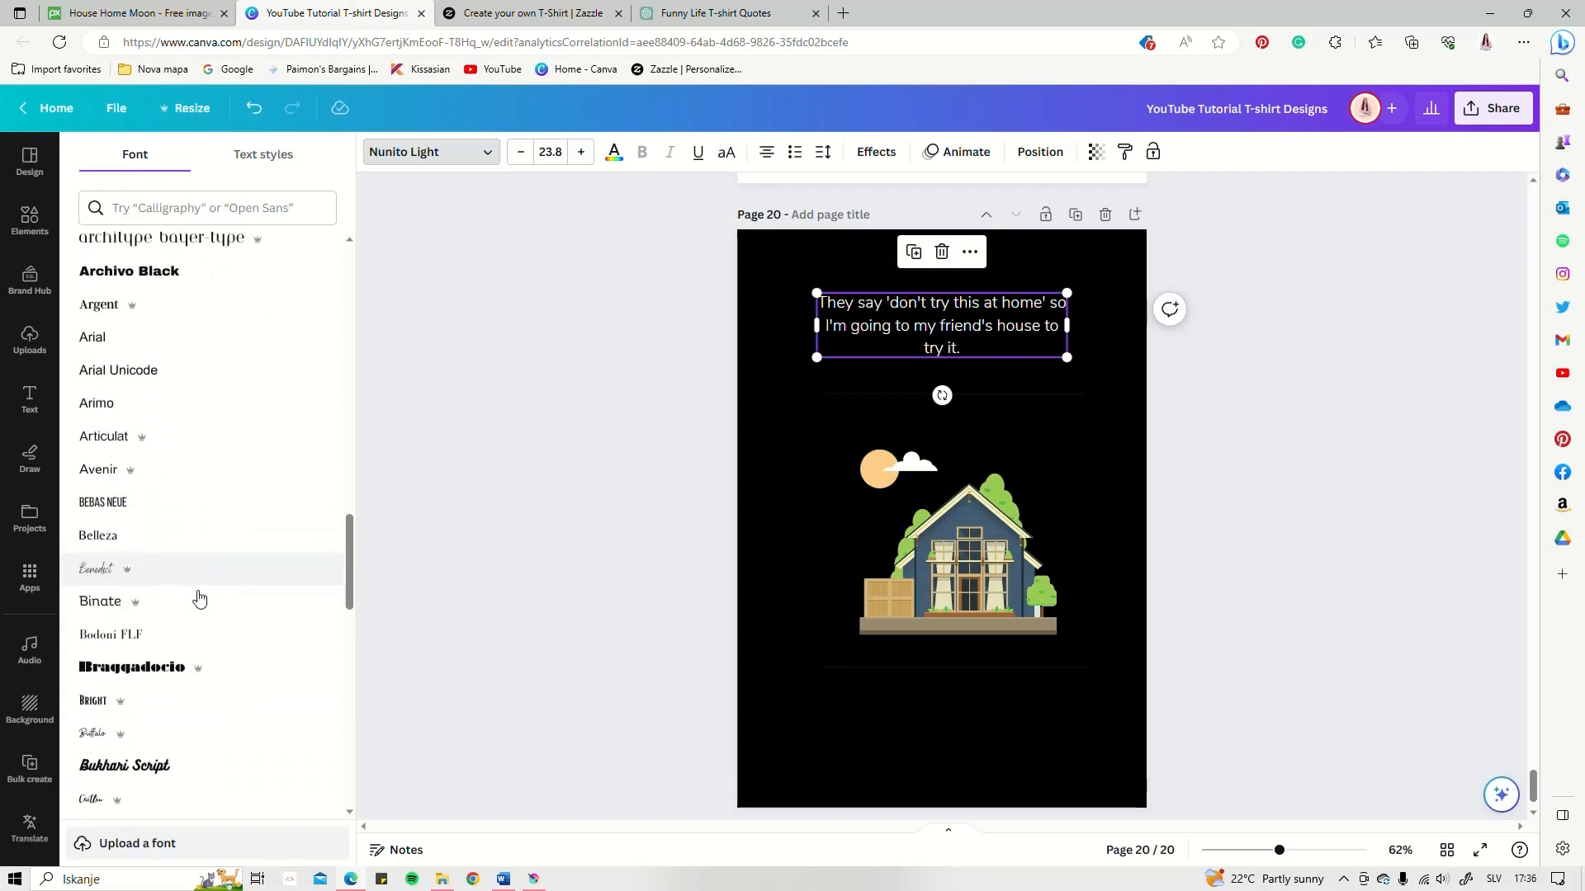
pyautogui.click(123, 399)
# - Enlarge the quote to font size 44.7 and arrange it over four lines directly below the house
pyautogui.moveTo(798, 439); pyautogui.dragTo(756, 461)
pyautogui.click(971, 566)
pyautogui.moveTo(970, 566)
pyautogui.mouseDown()
pyautogui.moveTo(945, 664)
pyautogui.moveTo(945, 369)
pyautogui.moveTo(955, 598)
pyautogui.moveTo(962, 587)
pyautogui.mouseUp()
pyautogui.click(945, 369)
pyautogui.click(937, 360)
pyautogui.moveTo(937, 361); pyautogui.dragTo(950, 432)
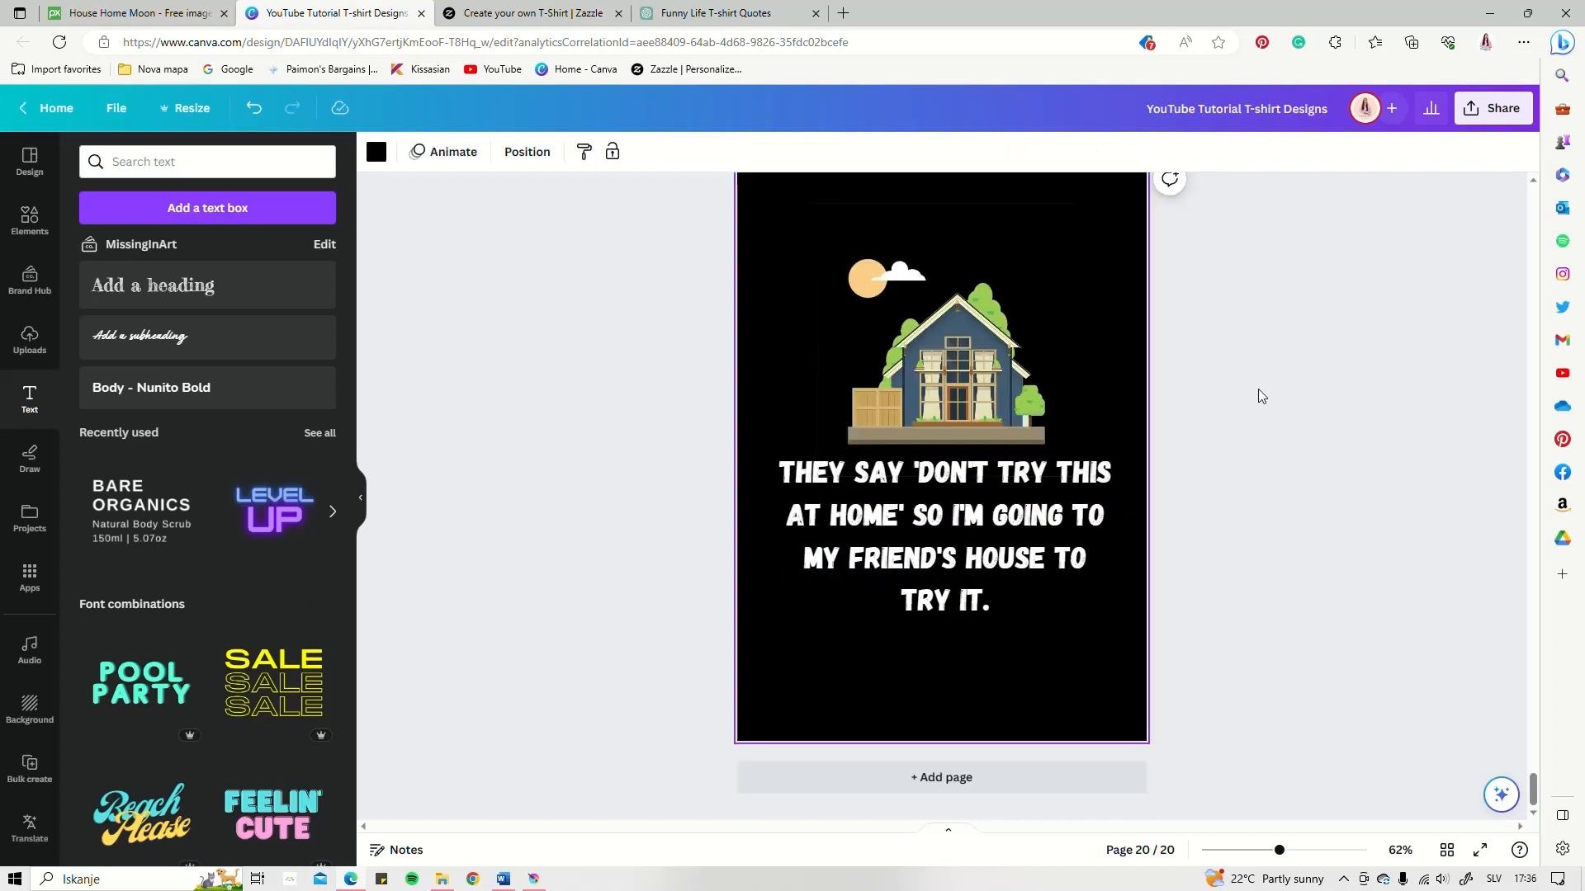
pyautogui.click(1259, 392)
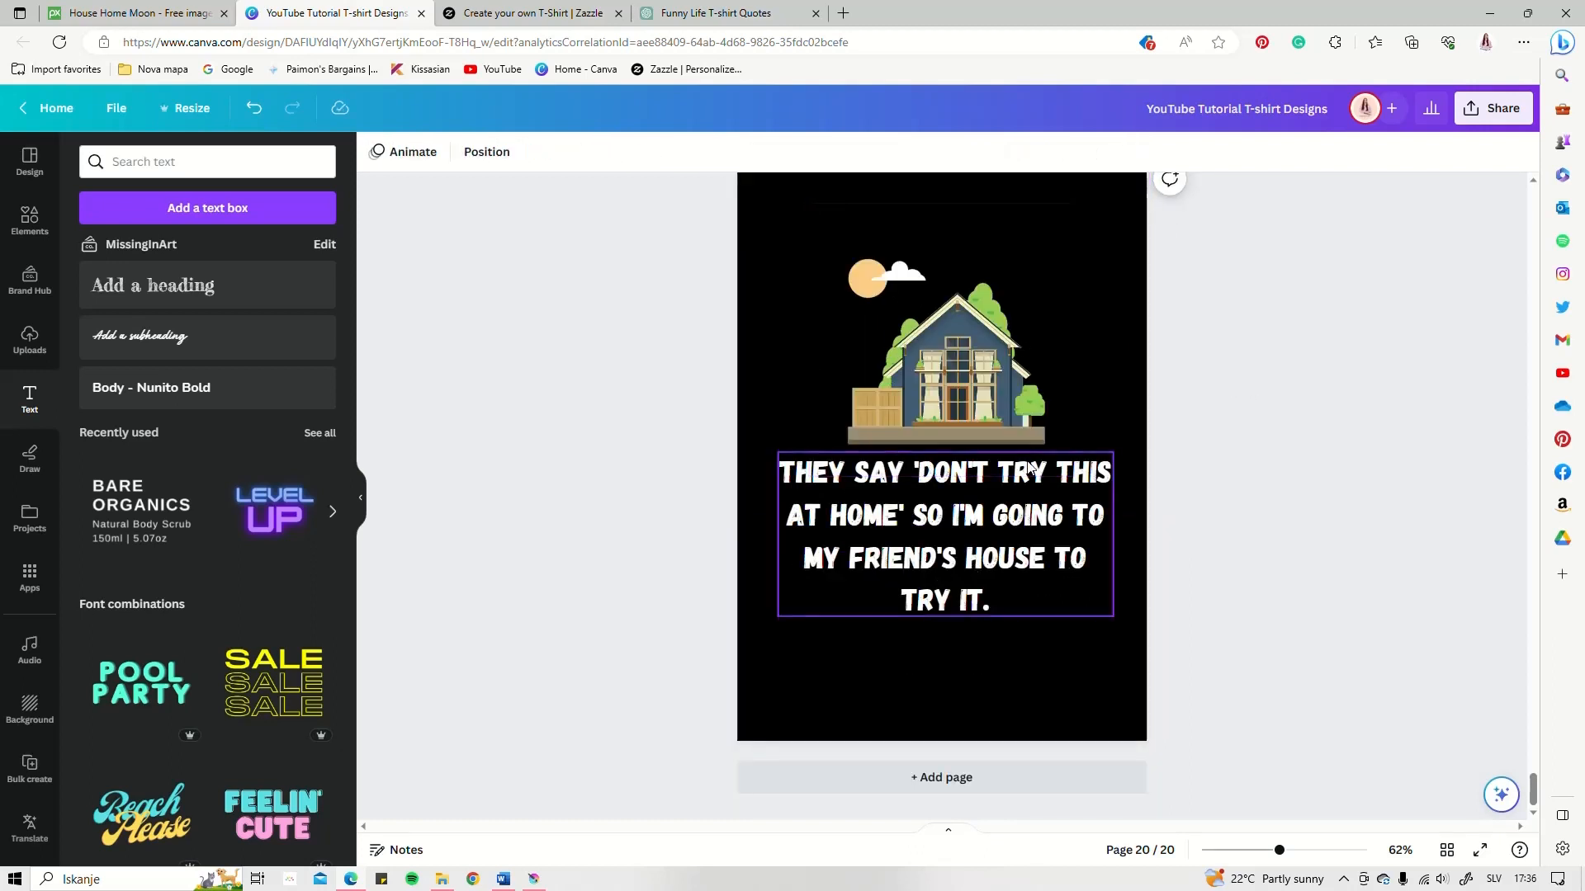
# - Shrink the house image, place it above the start of the quote and left-align the quote text
pyautogui.click(1044, 272)
pyautogui.moveTo(1071, 203); pyautogui.dragTo(981, 309)
pyautogui.moveTo(915, 443); pyautogui.dragTo(928, 362)
pyautogui.moveTo(916, 512); pyautogui.dragTo(916, 463)
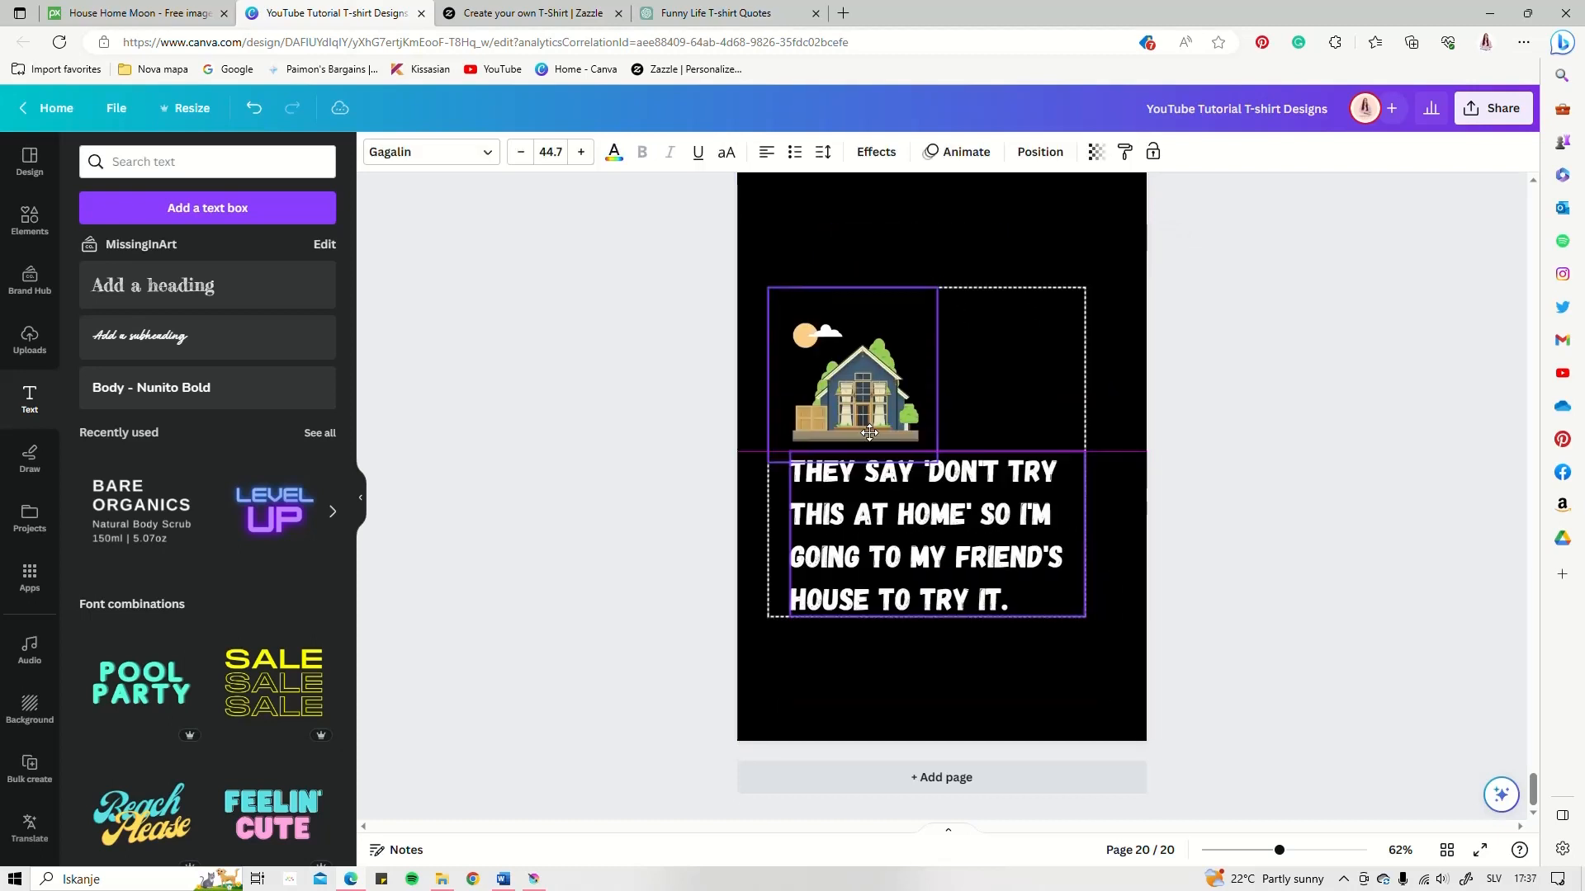
# - Move the house image and the quote together slightly so they sit centered on page 20
pyautogui.moveTo(868, 433); pyautogui.dragTo(865, 434)
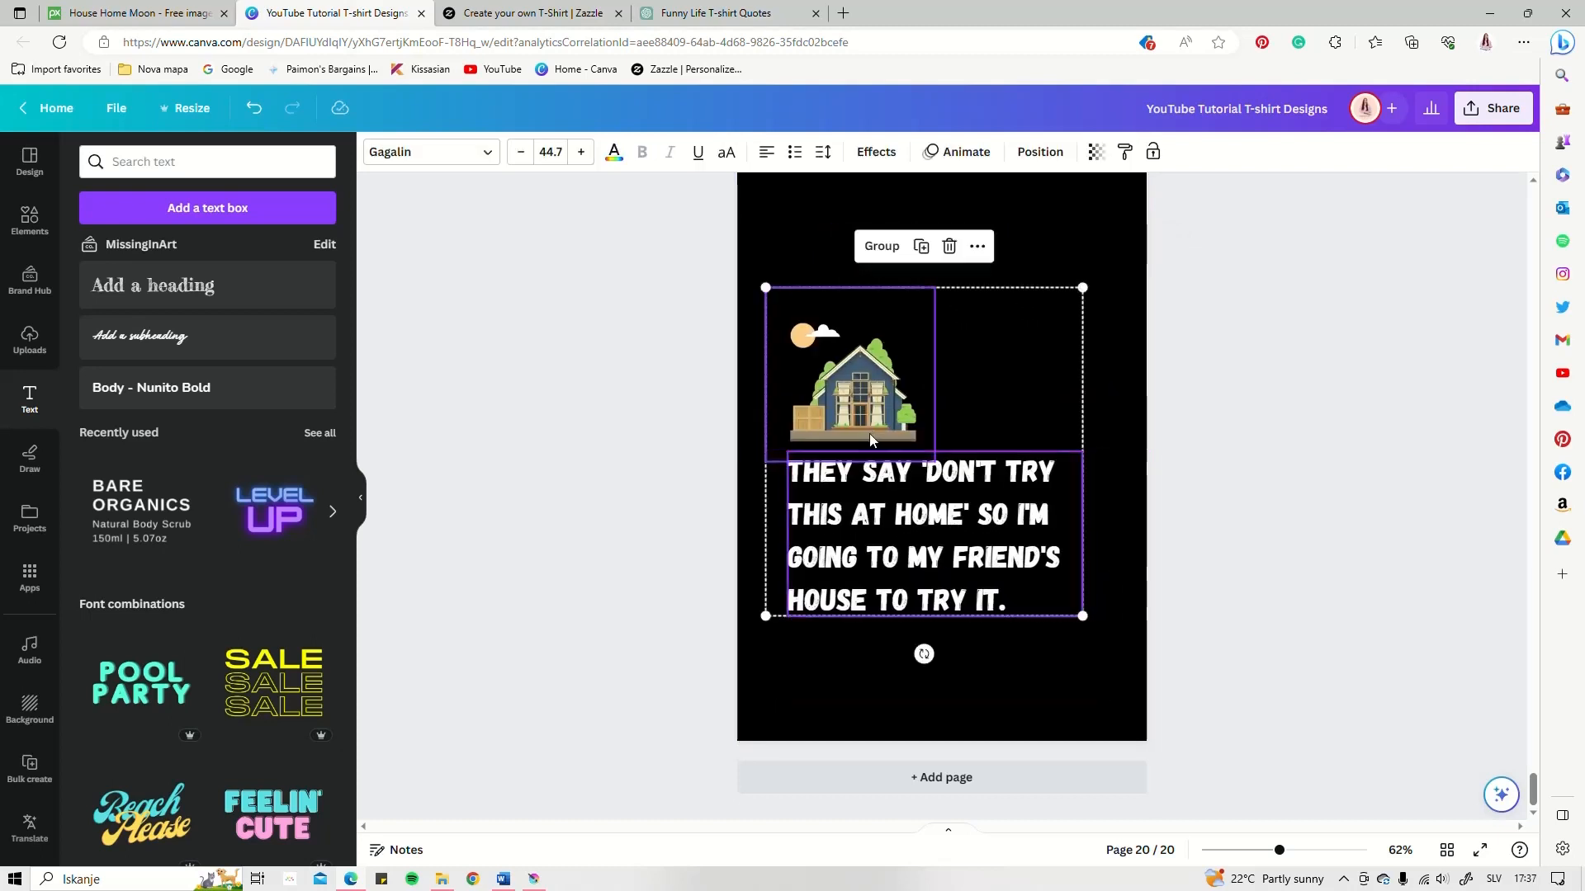
pyautogui.click(1062, 224)
pyautogui.click(1315, 440)
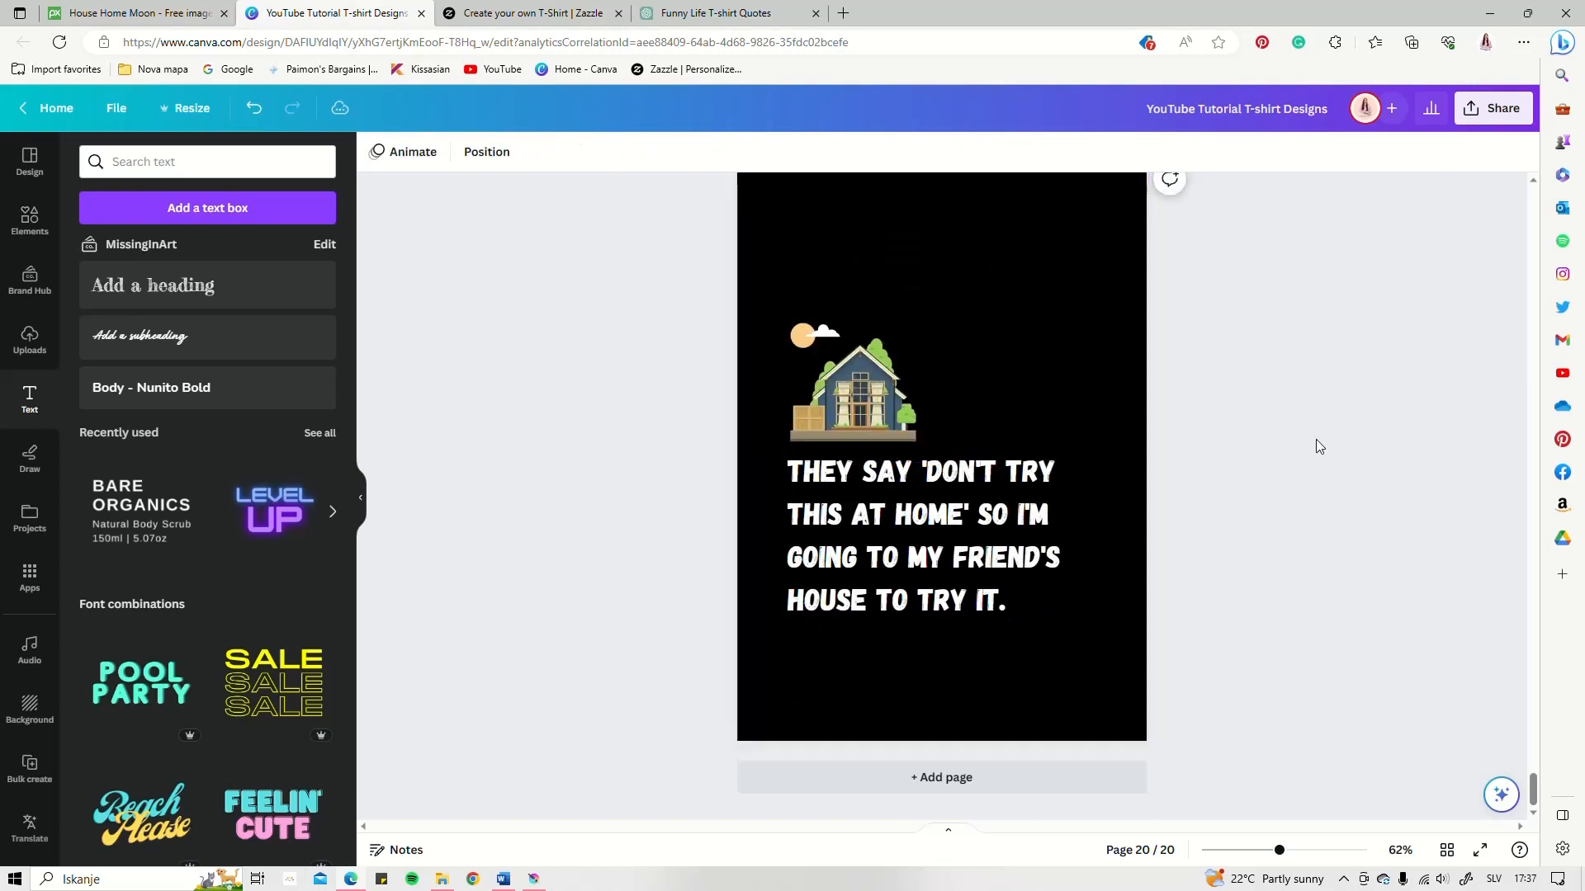
# - Review the finished T-shirt designs from page 20 back to page 16, checking their layout and text colors
pyautogui.scroll(3, 903, 504)
pyautogui.scroll(-3, 938, 519)
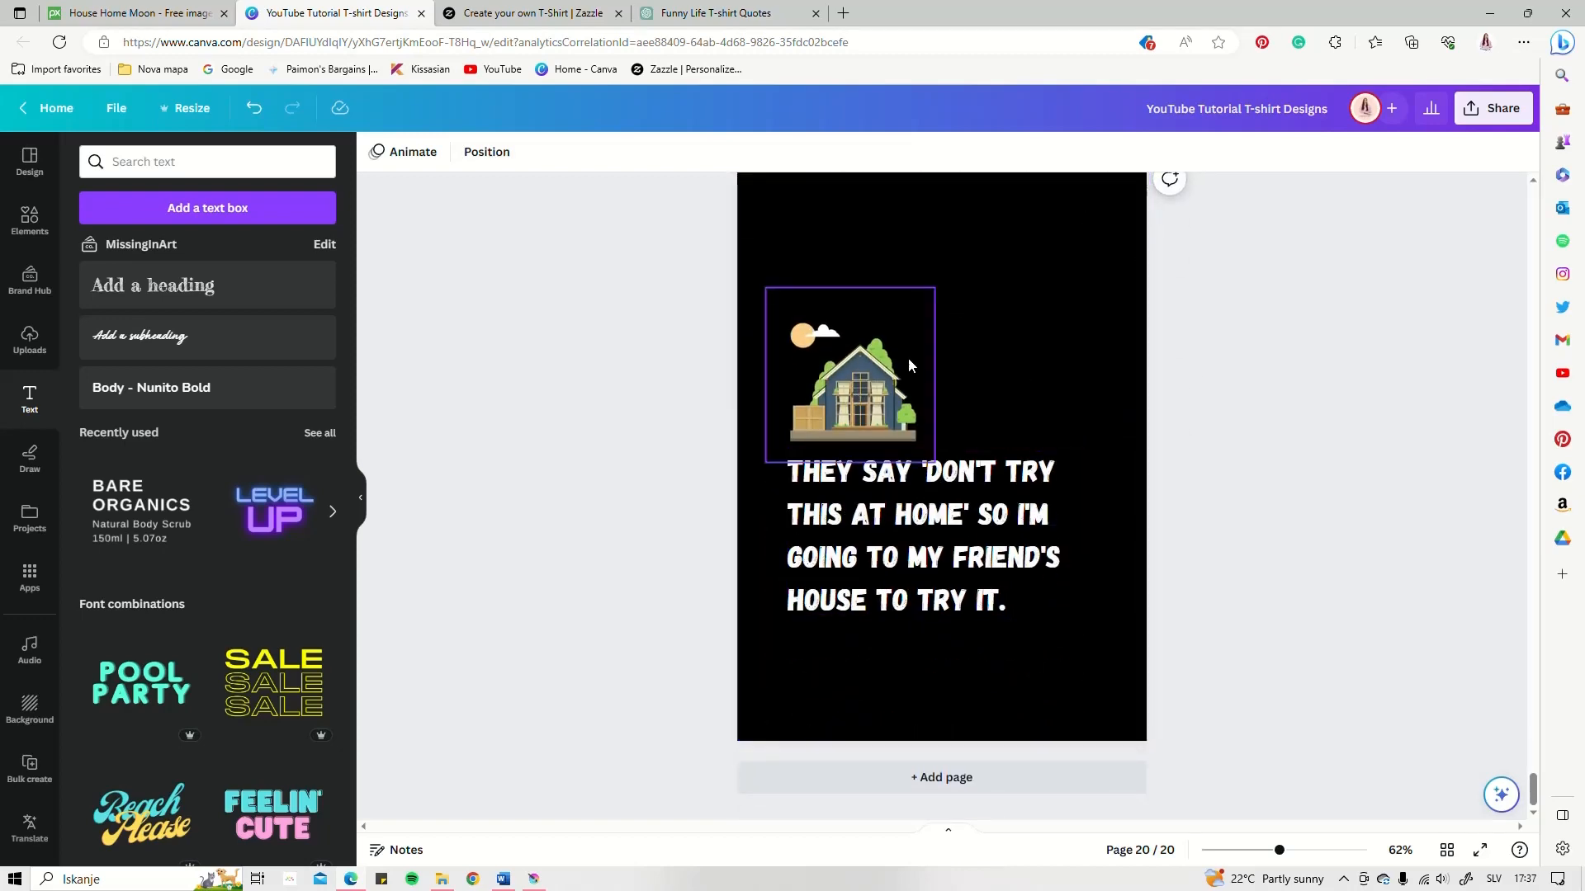
pyautogui.scroll(2, 1106, 429)
pyautogui.scroll(-2, 1039, 518)
pyautogui.scroll(7, 1048, 506)
pyautogui.scroll(6, 1267, 487)
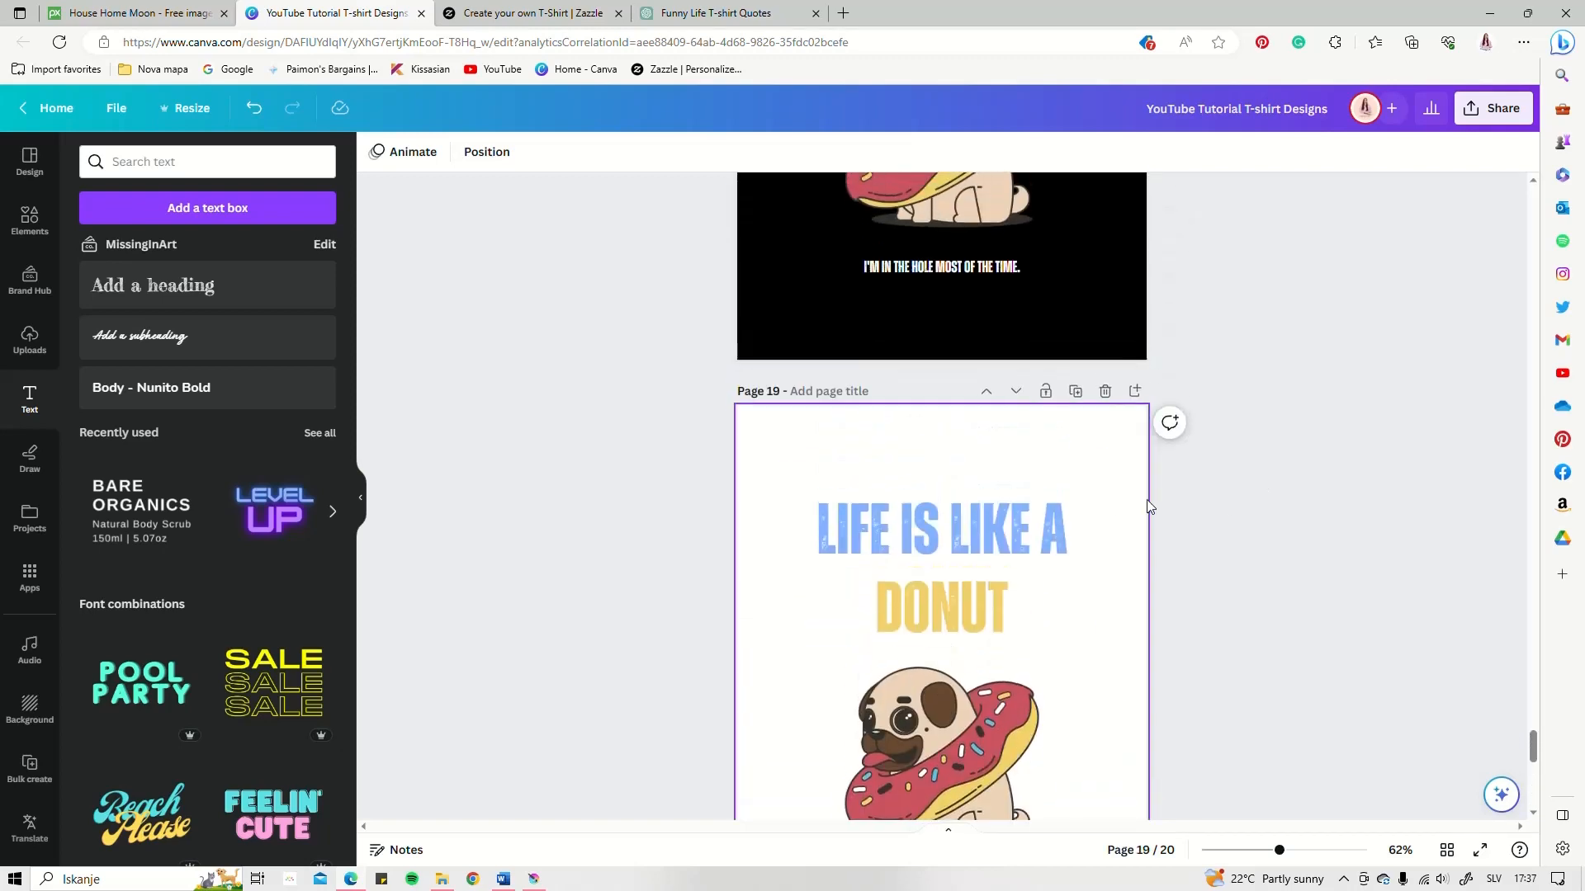
pyautogui.scroll(1, 1285, 499)
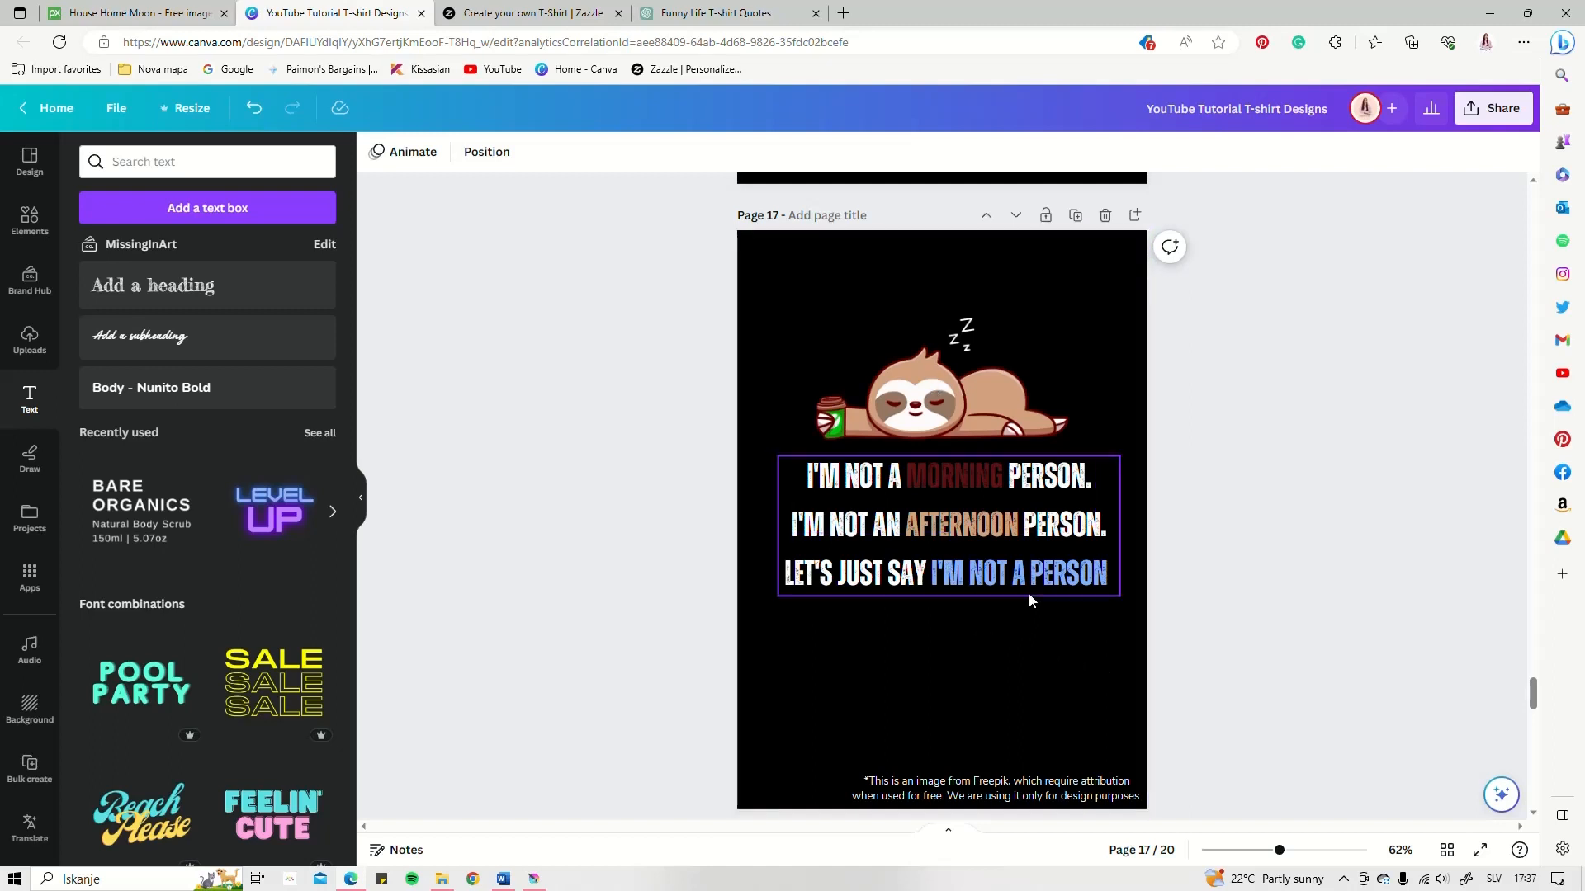
pyautogui.scroll(5, 1029, 596)
pyautogui.scroll(2, 1029, 593)
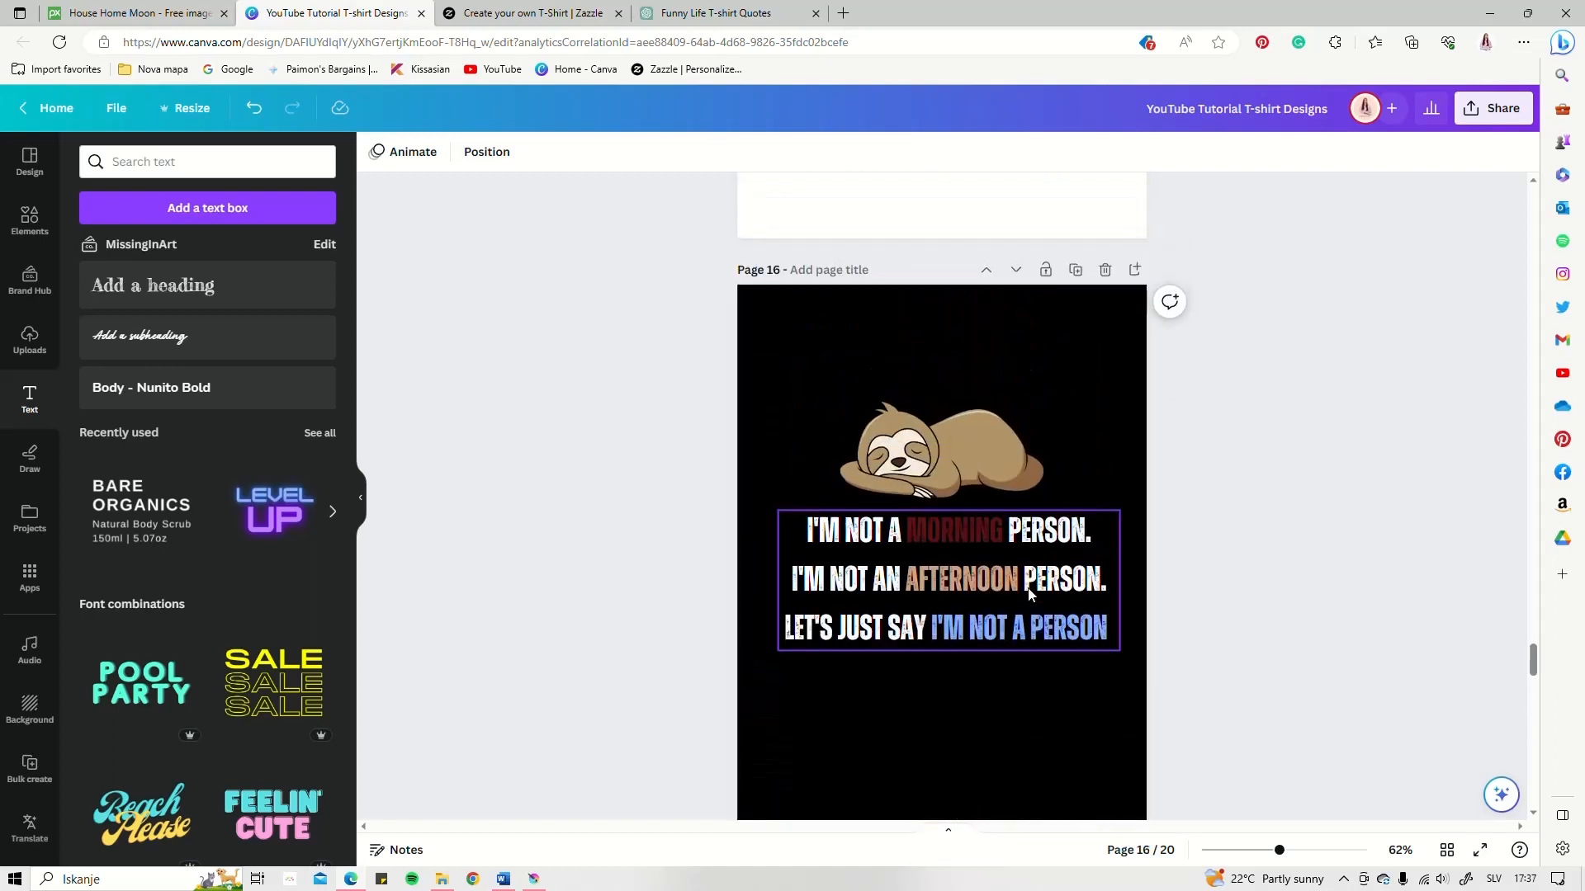
pyautogui.scroll(-1, 994, 519)
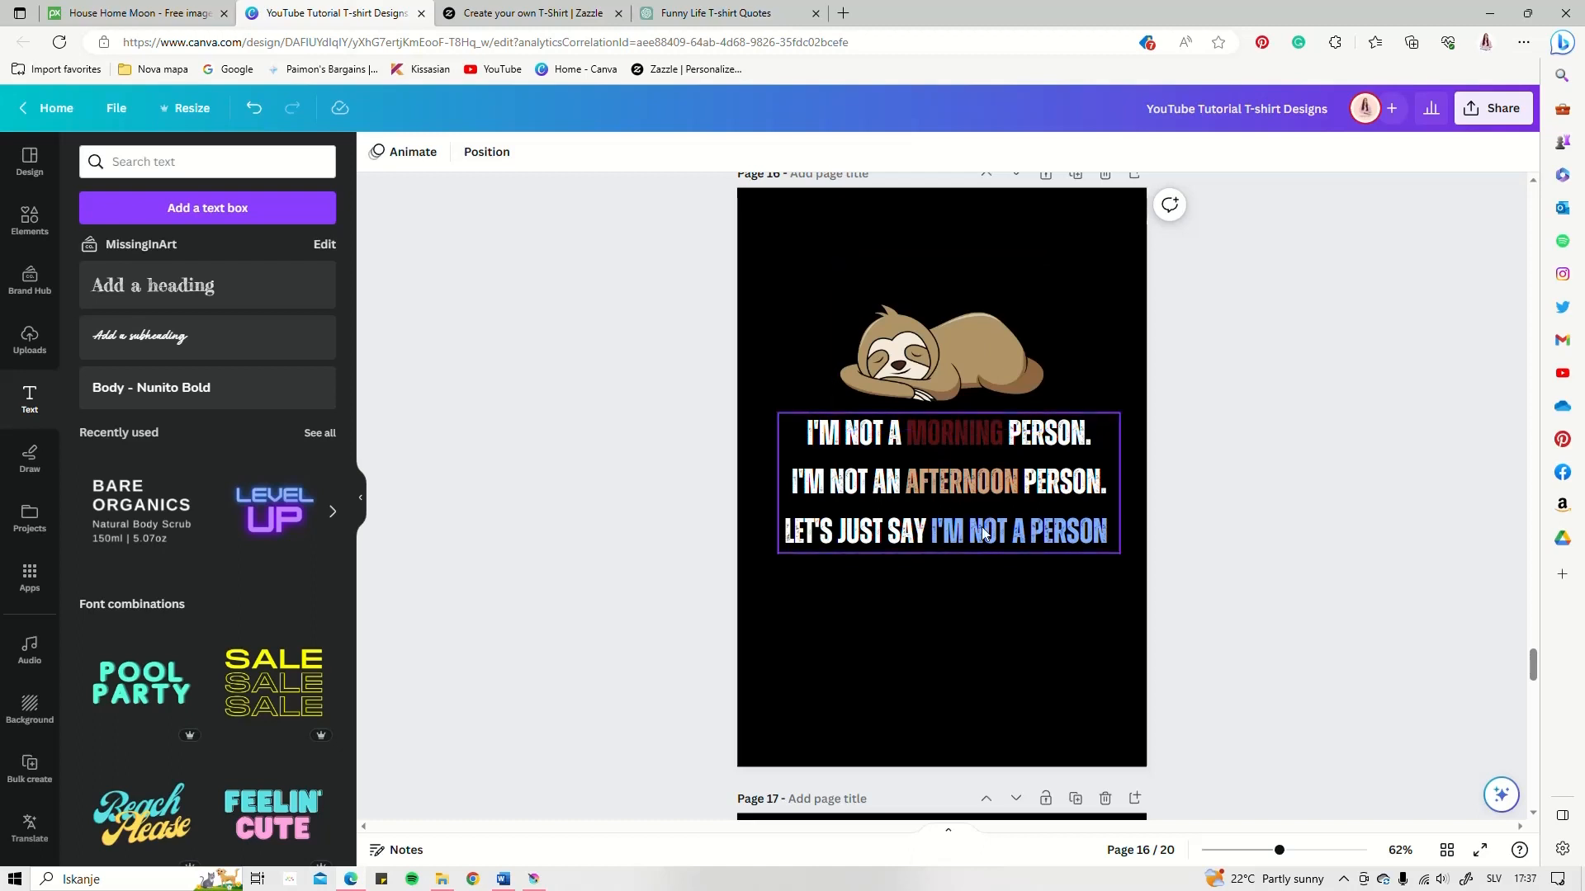
# - Select the word "AFTERNOON" in the sloth quote on page 16 to examine its color
pyautogui.click(1008, 484)
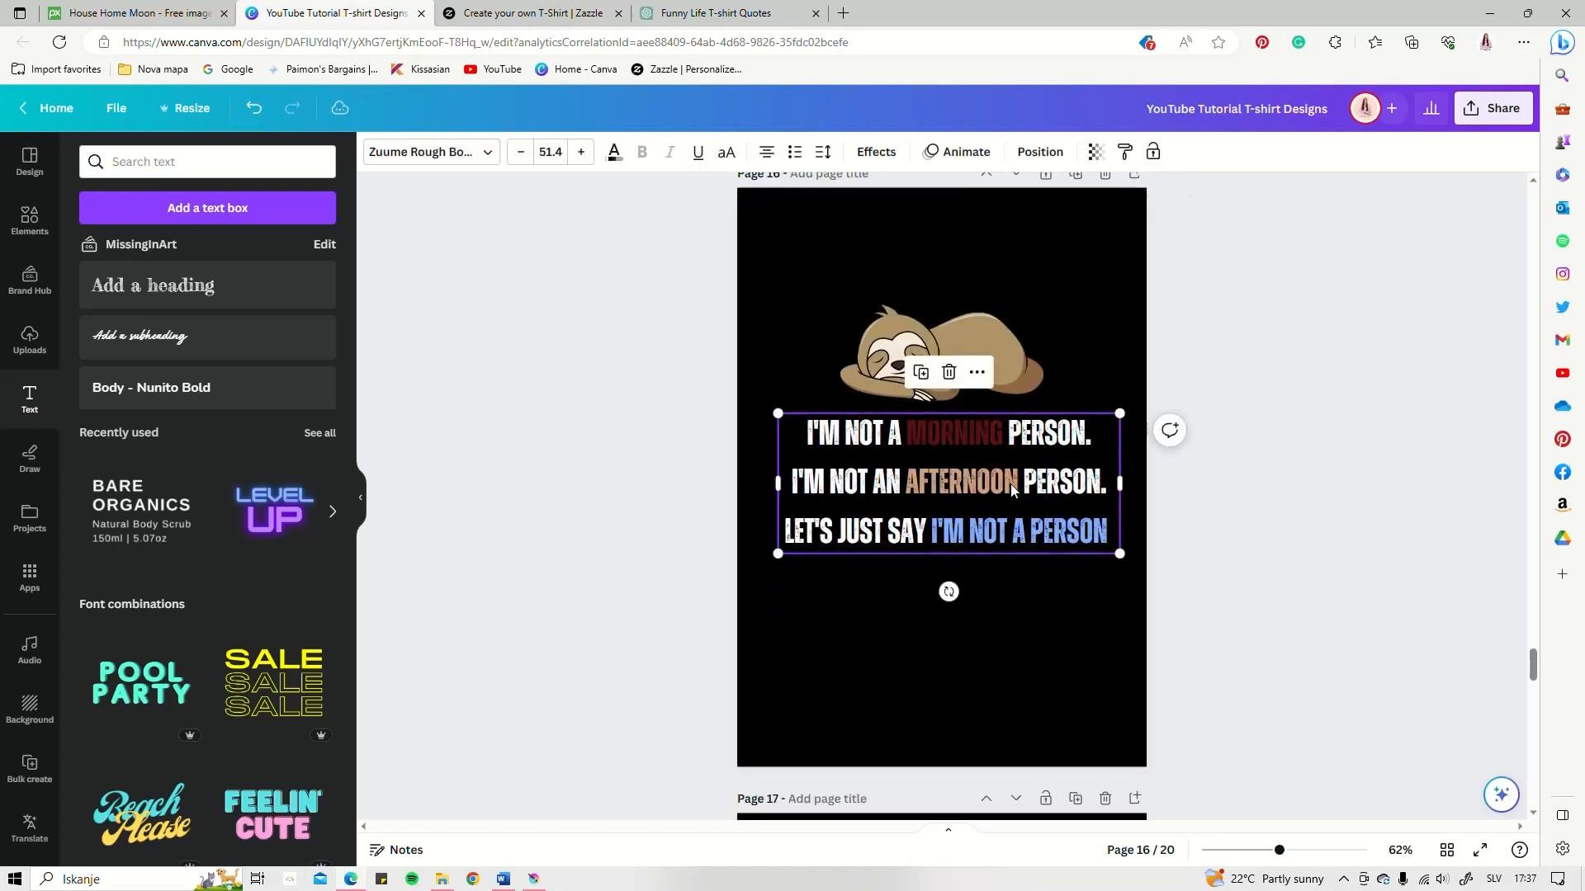
pyautogui.click(1020, 486)
pyautogui.moveTo(1021, 484); pyautogui.dragTo(908, 482)
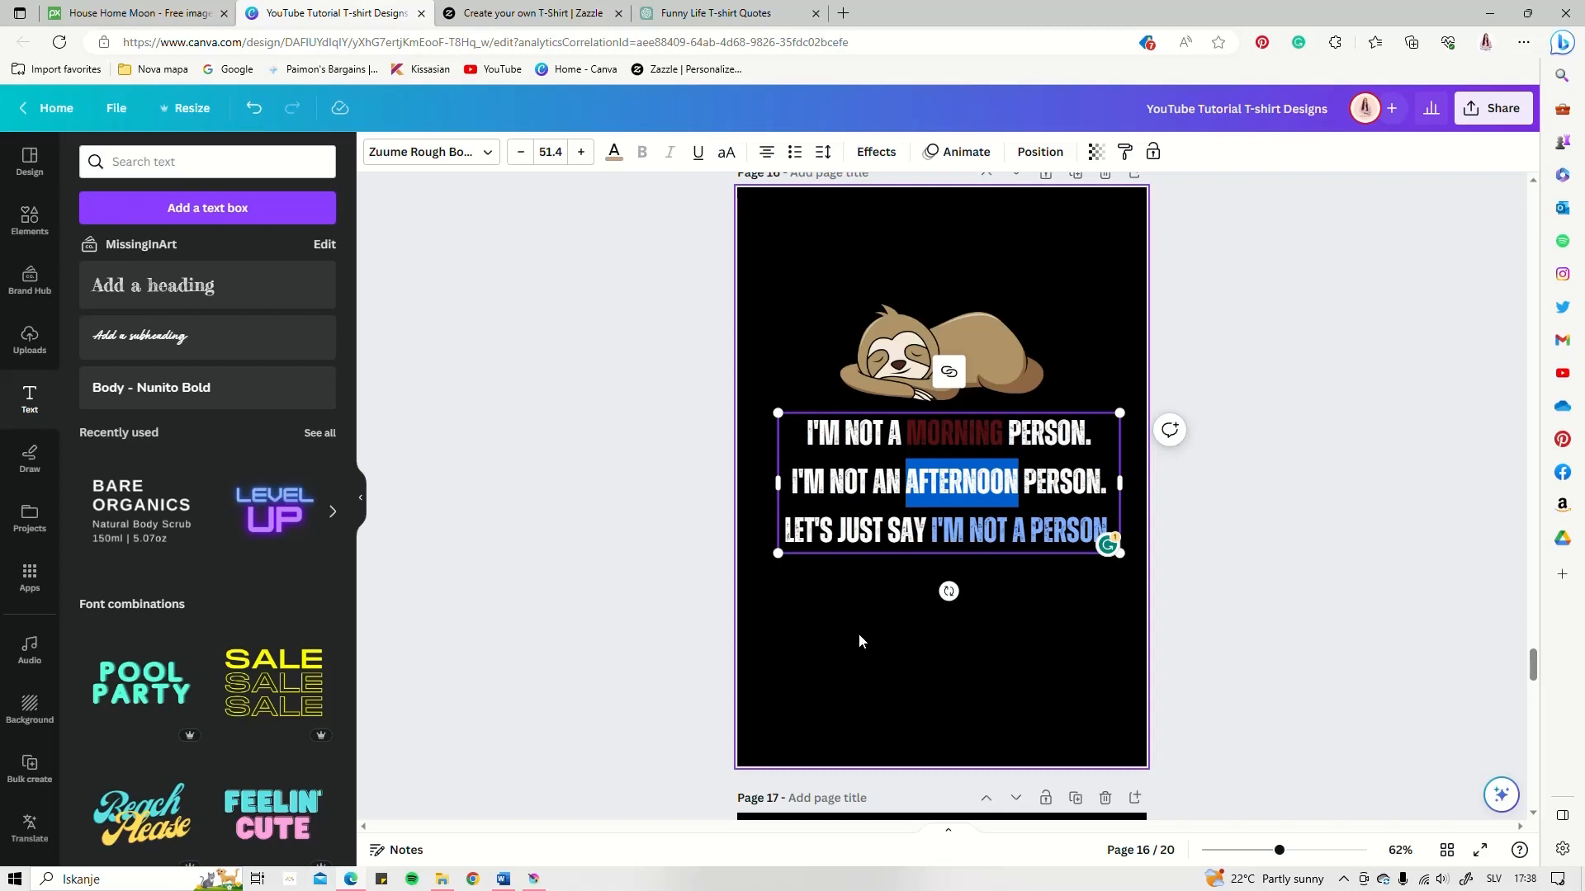
# - Go to the "Limited Edition" design on page 13 and display its list of layers
pyautogui.scroll(10, 1027, 521)
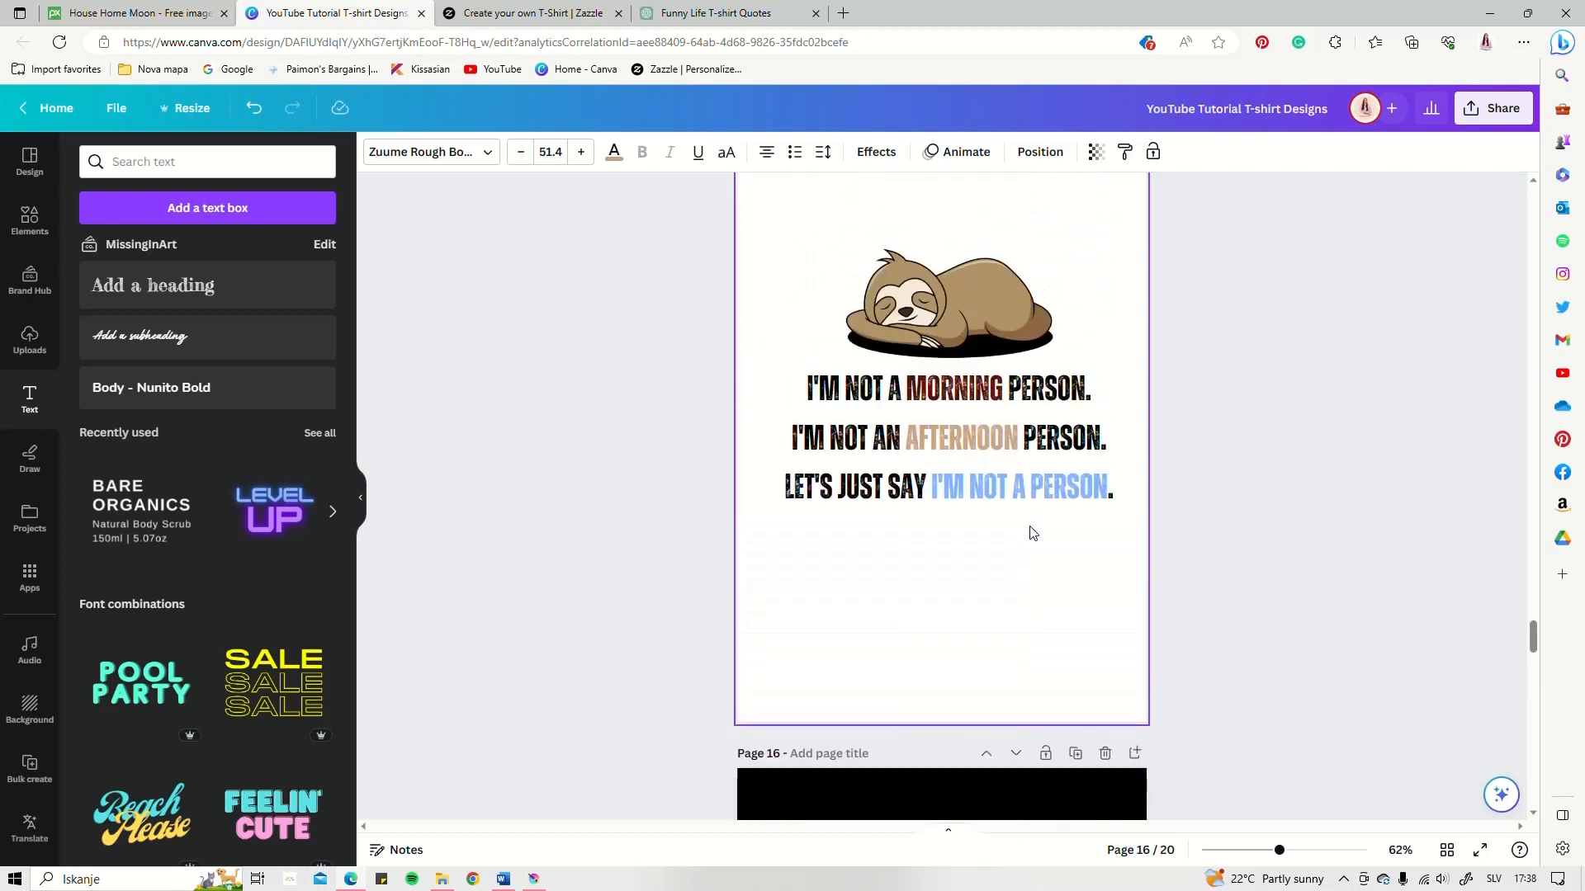
pyautogui.scroll(15, 1030, 532)
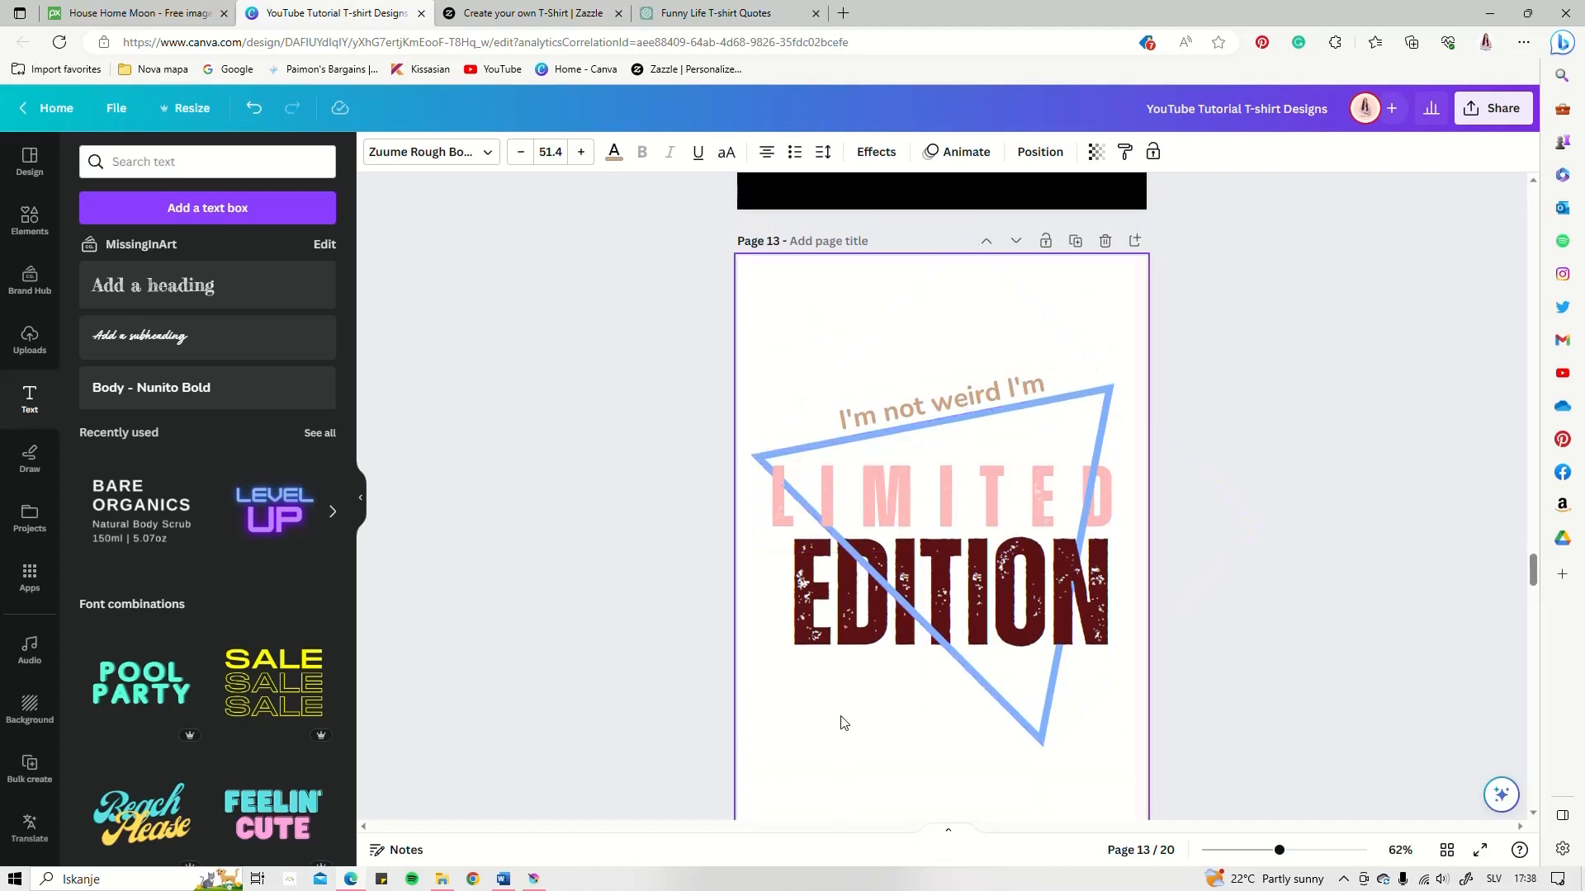
pyautogui.scroll(-2, 951, 457)
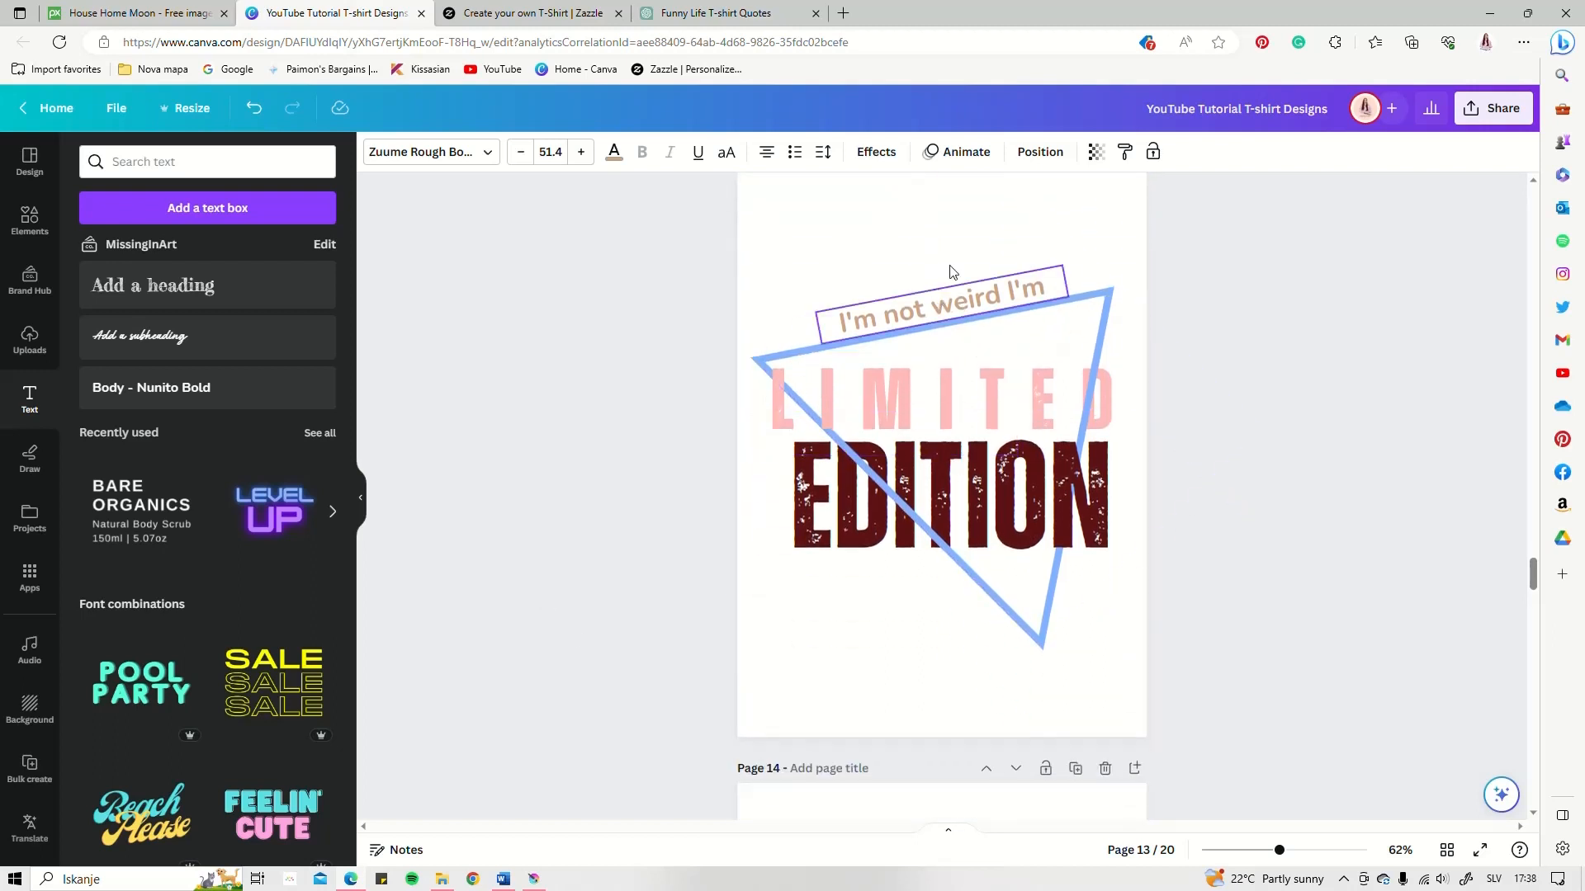
pyautogui.click(1034, 156)
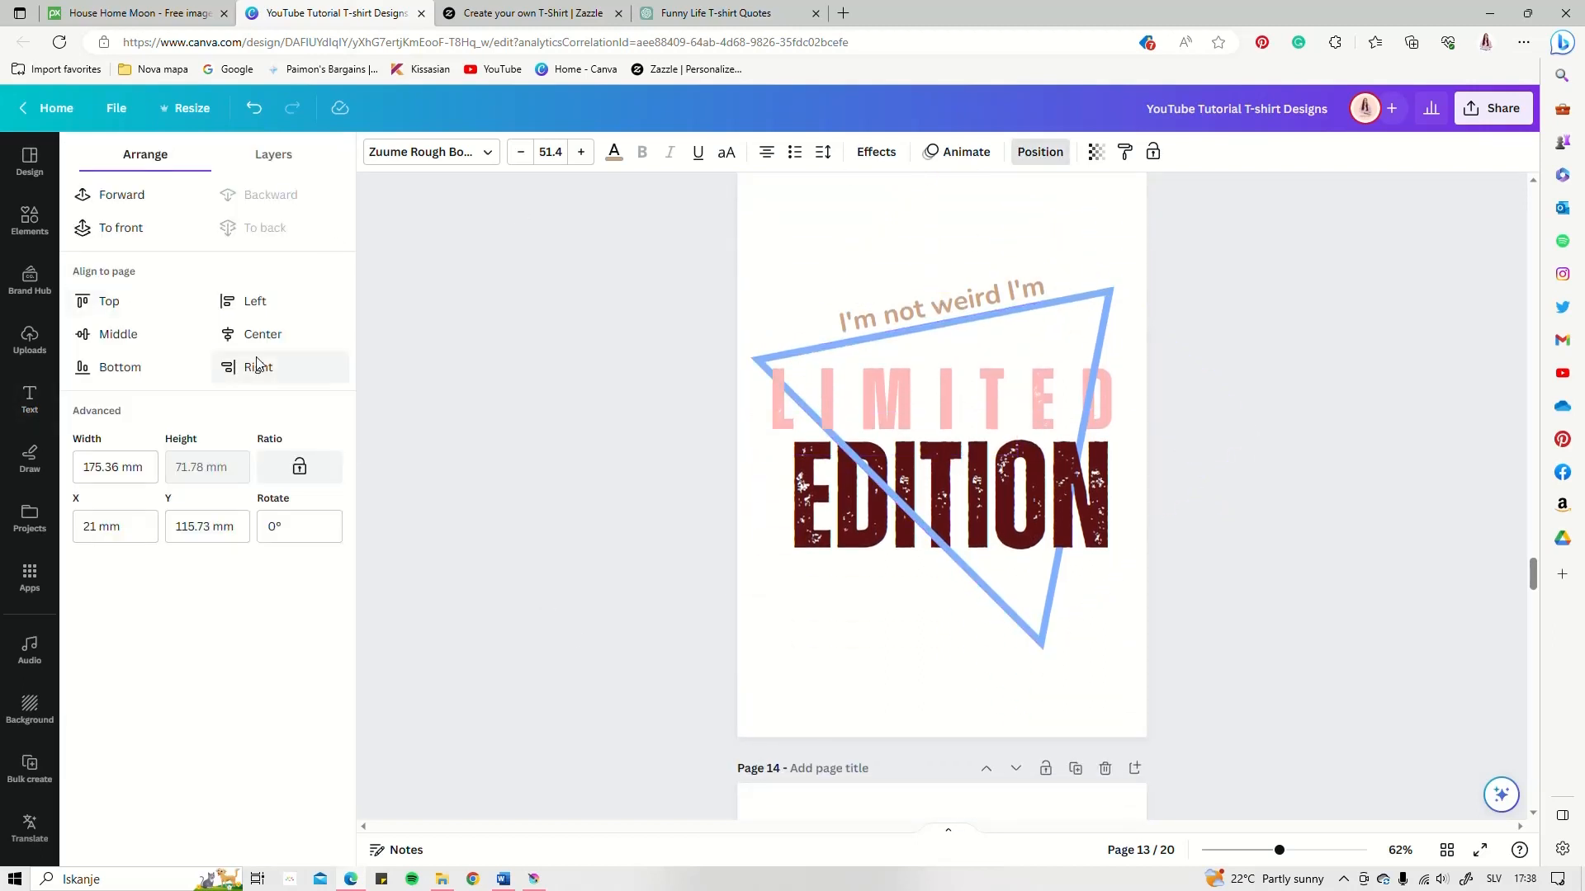
pyautogui.click(282, 161)
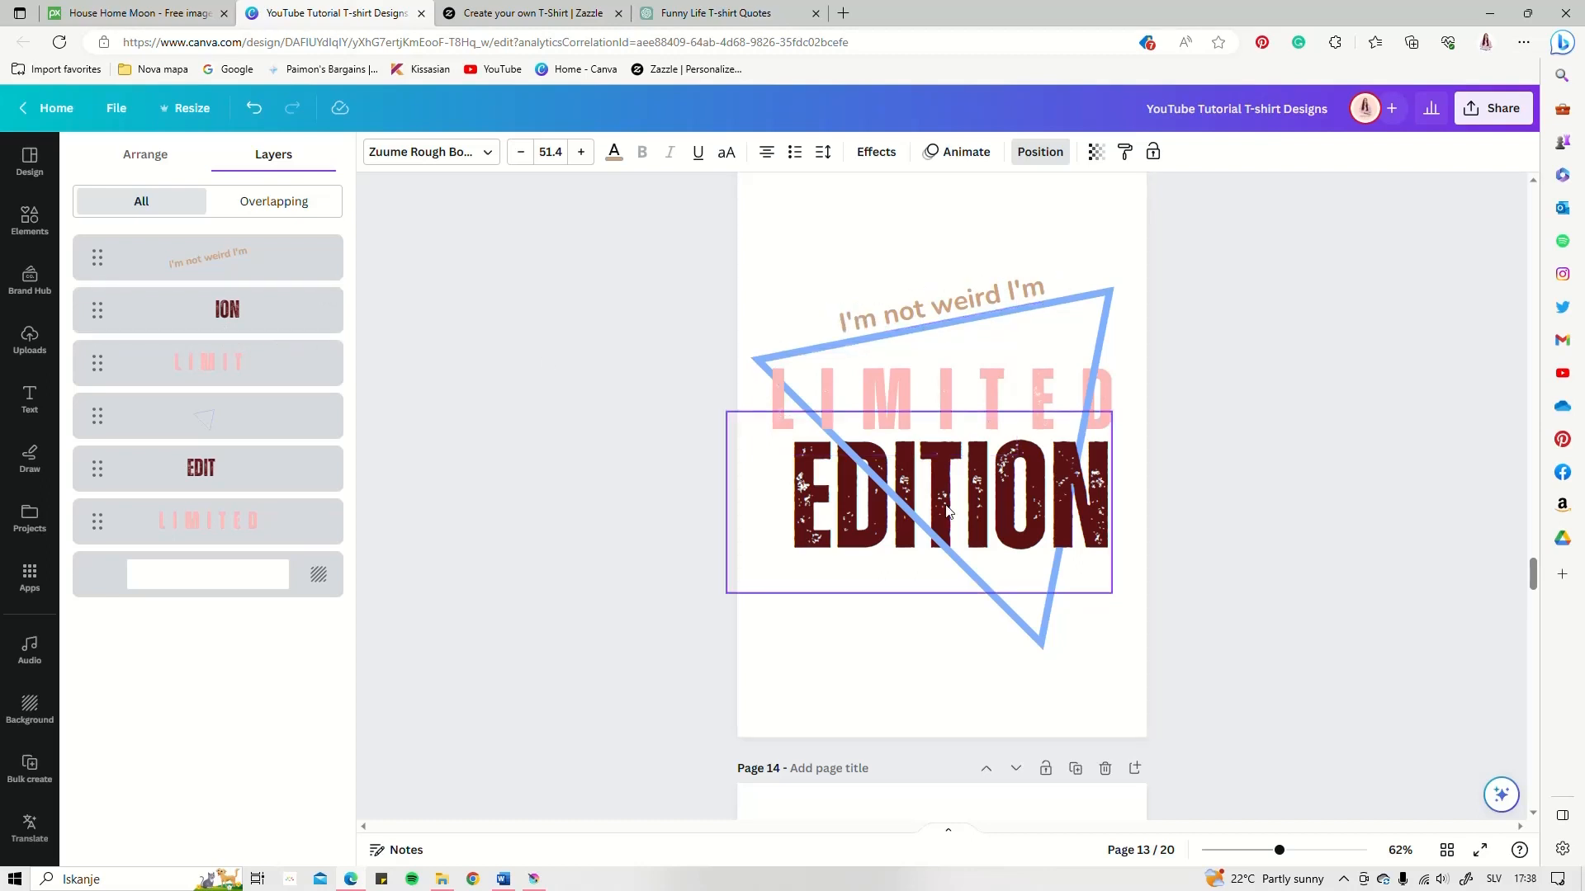
# - Compare the "ION" and "EDIT" text layers to examine how the word EDITION interweaves with the triangle
pyautogui.click(244, 313)
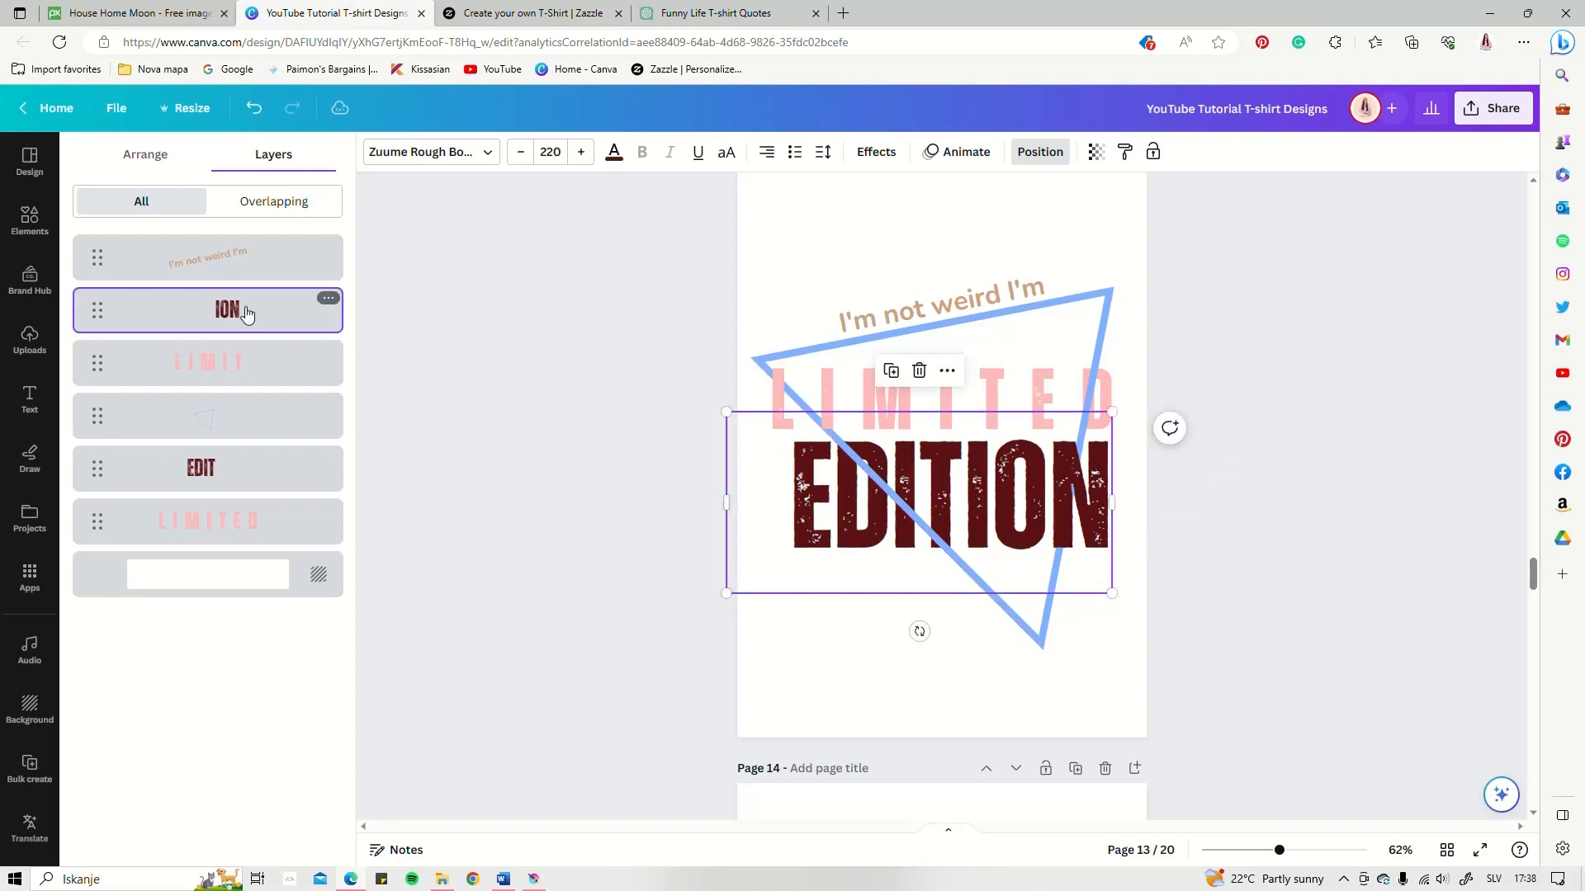
pyautogui.click(247, 478)
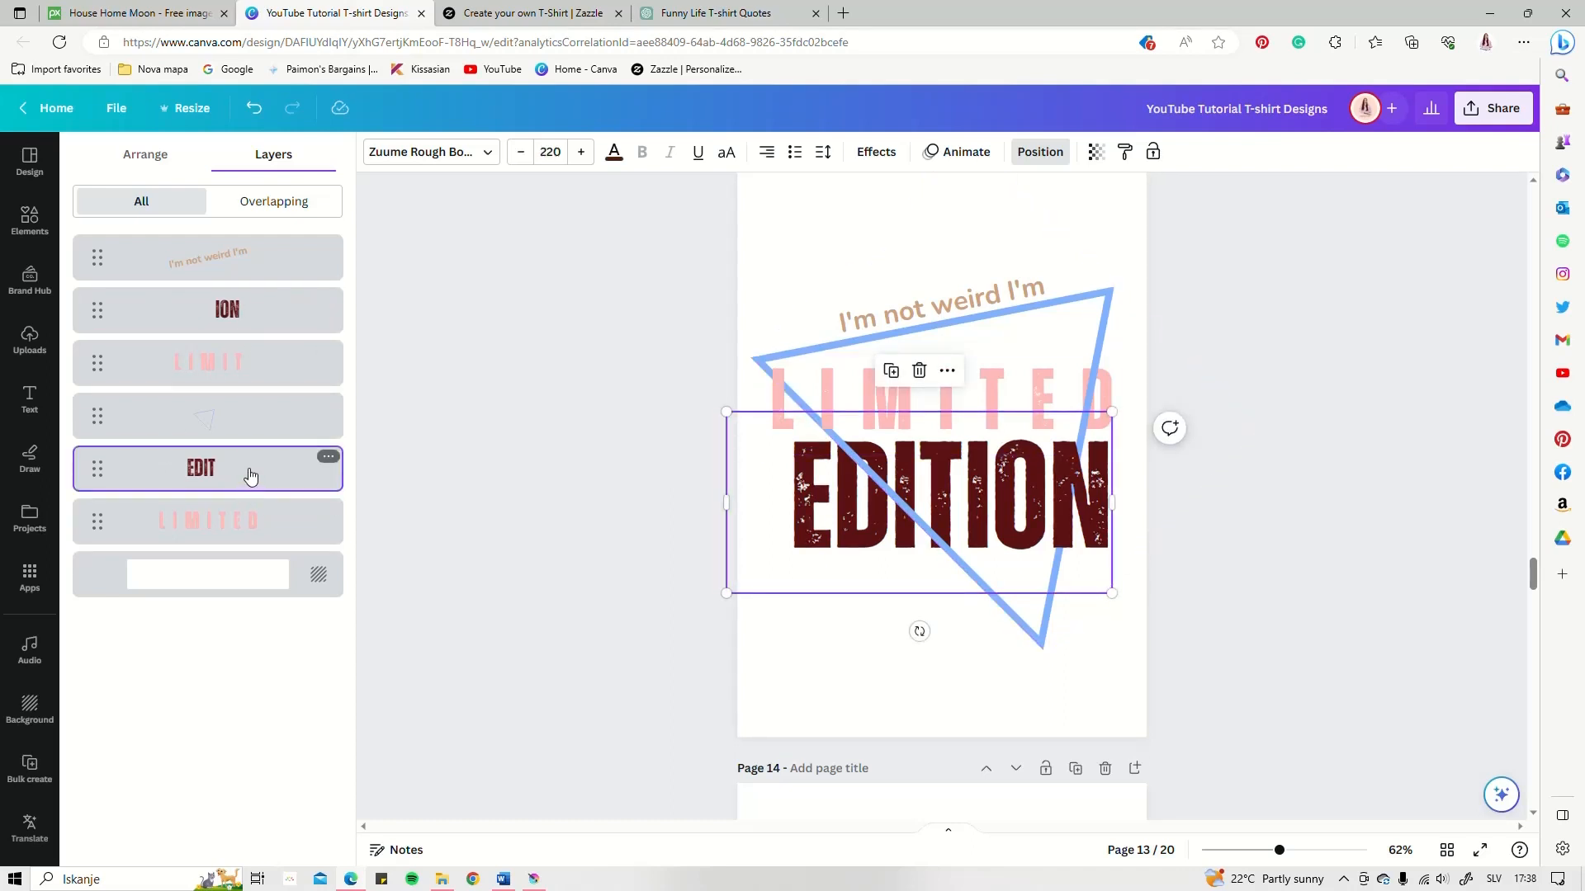
pyautogui.click(819, 532)
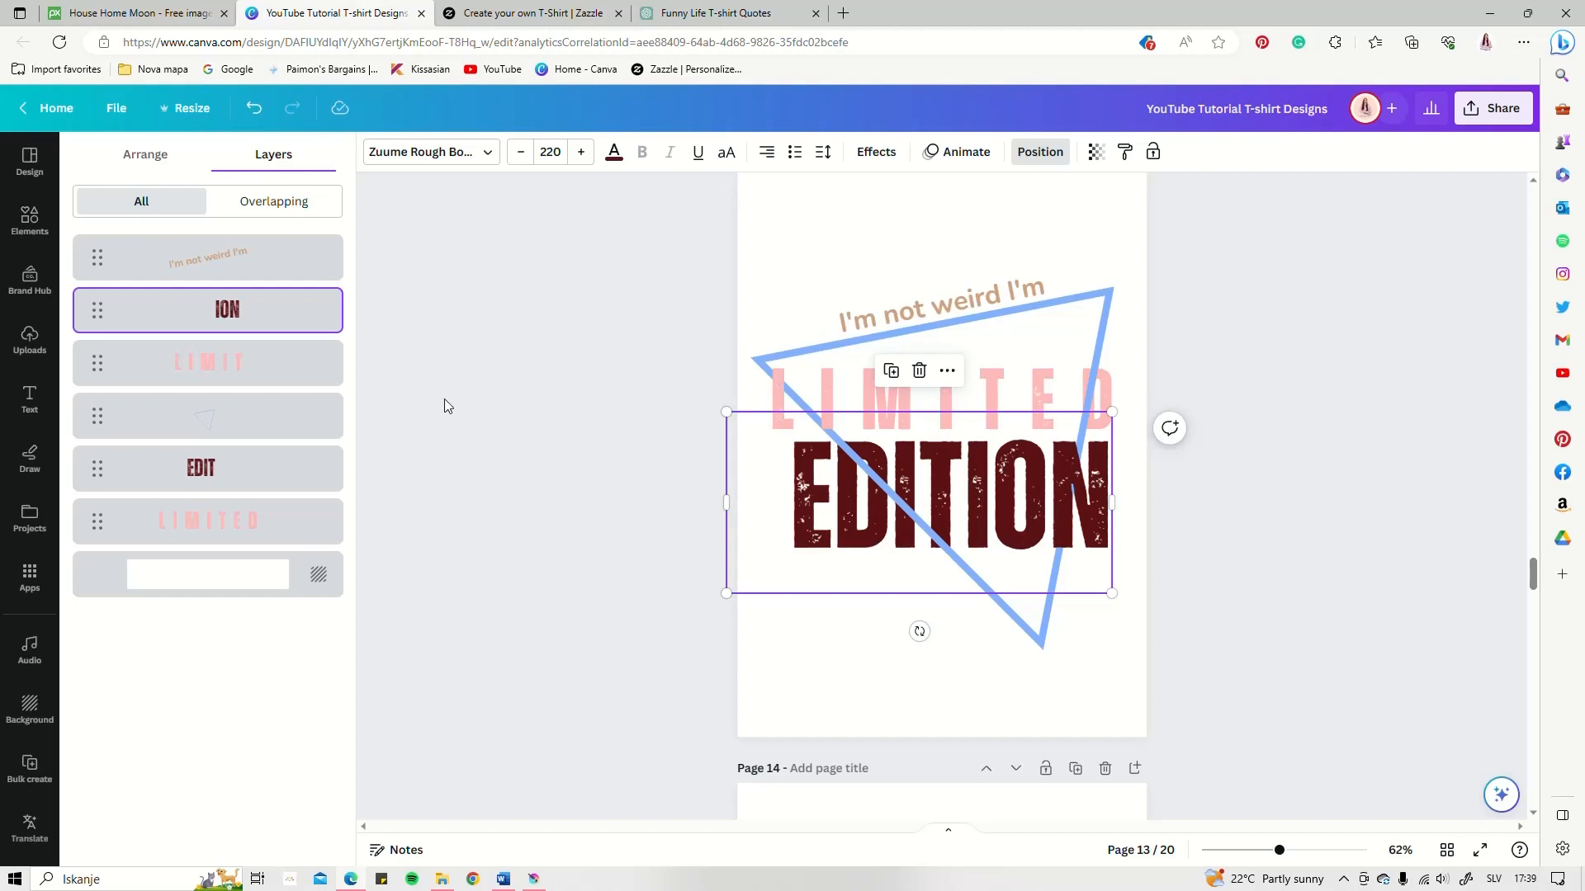
pyautogui.click(247, 468)
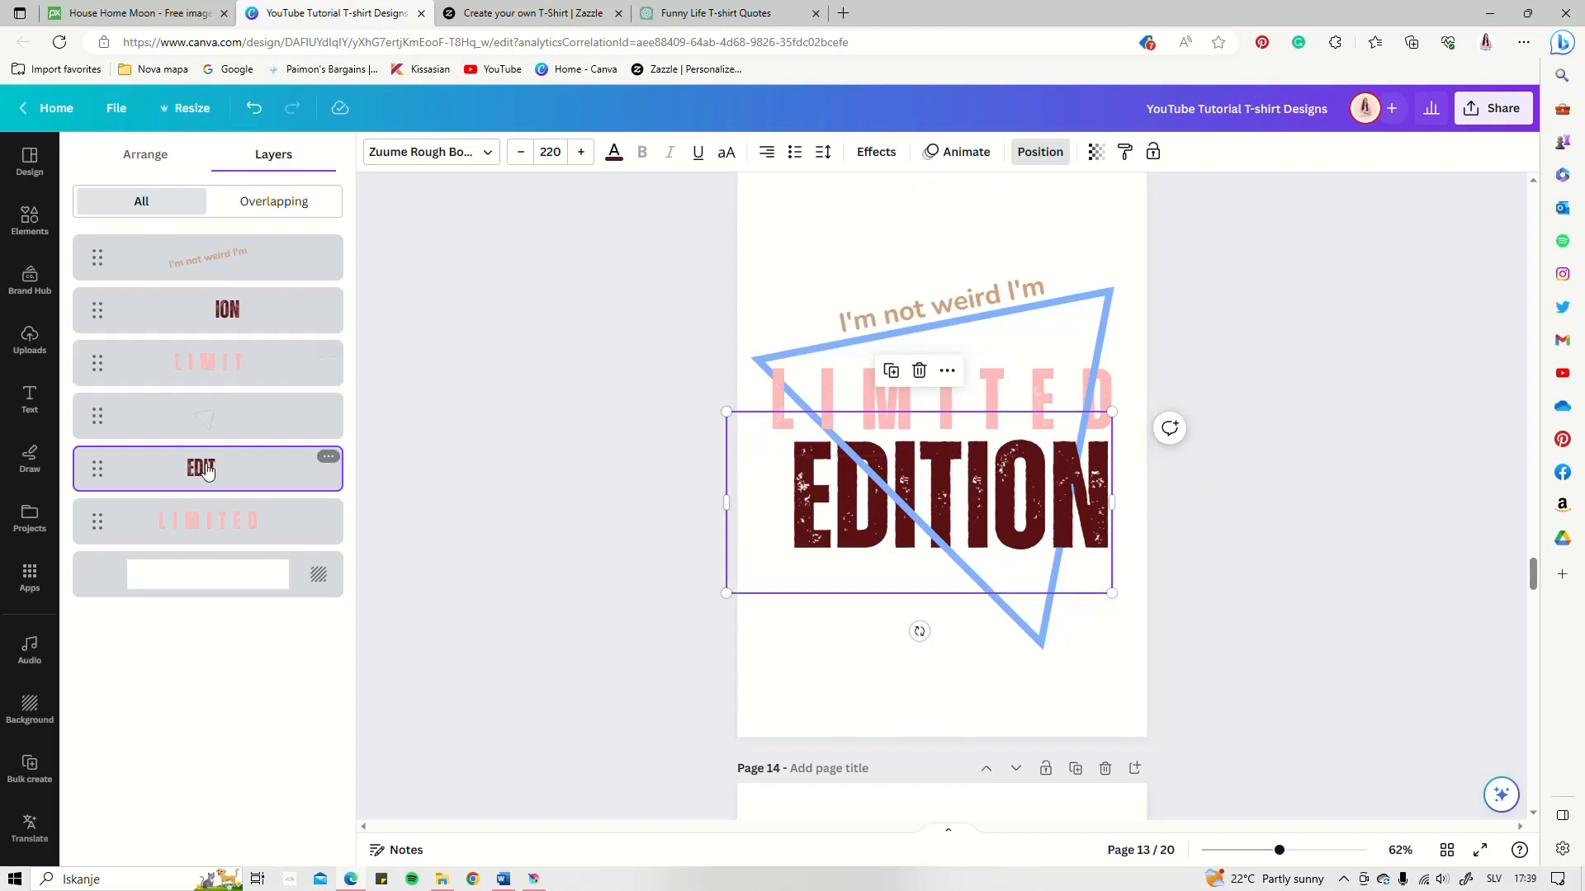
pyautogui.click(256, 318)
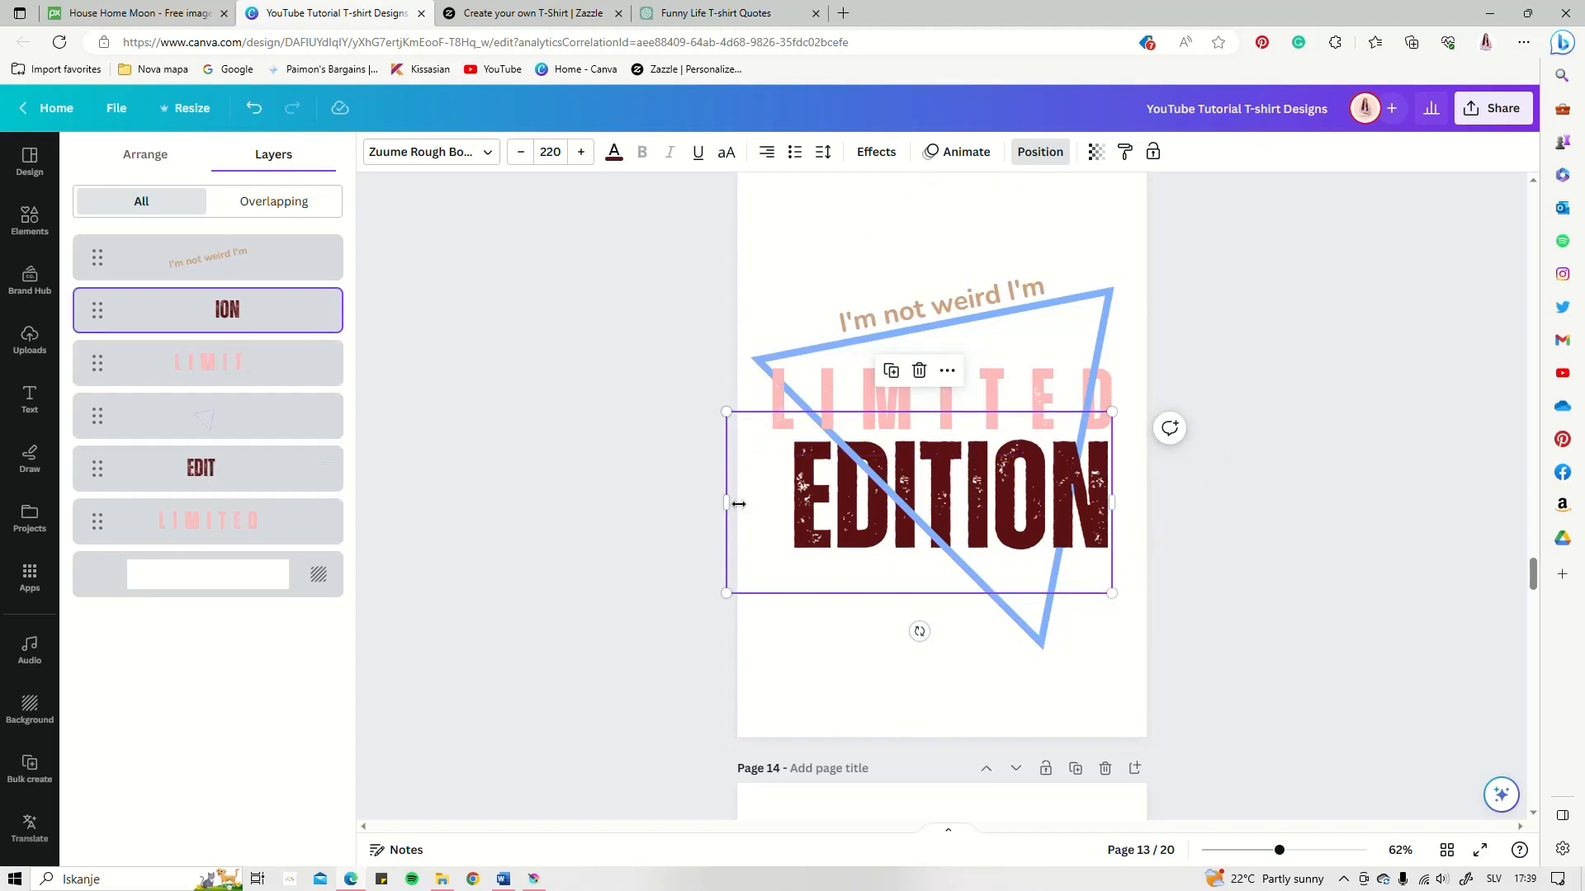
# - Compare the "LIMIT" and "LIMITED" text layers above and below the triangle on page 13
pyautogui.click(267, 371)
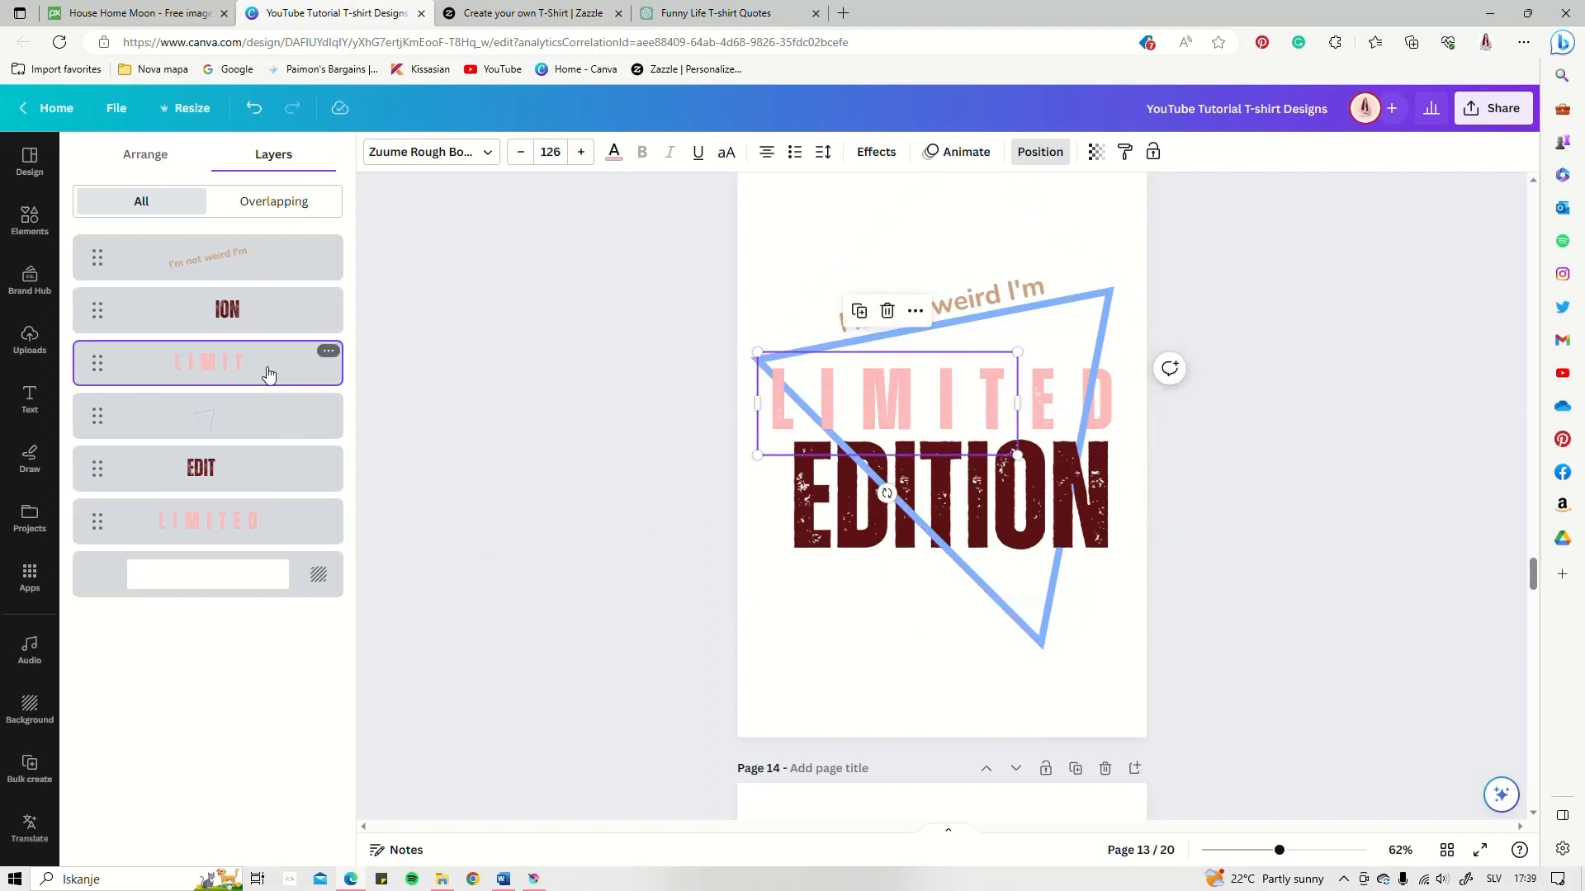
pyautogui.click(249, 518)
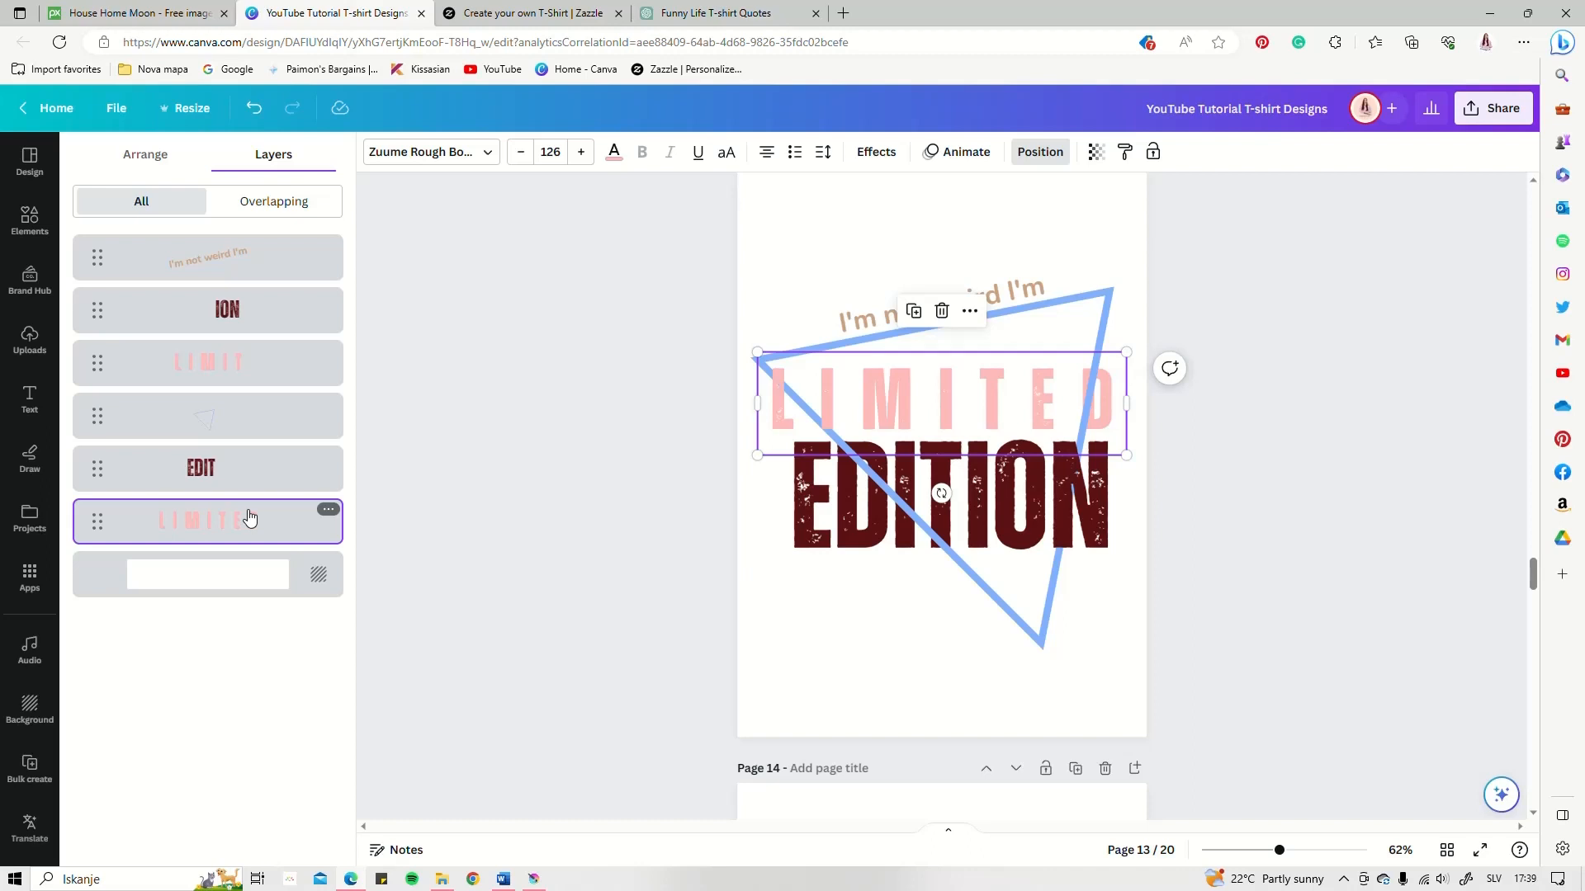
pyautogui.click(256, 364)
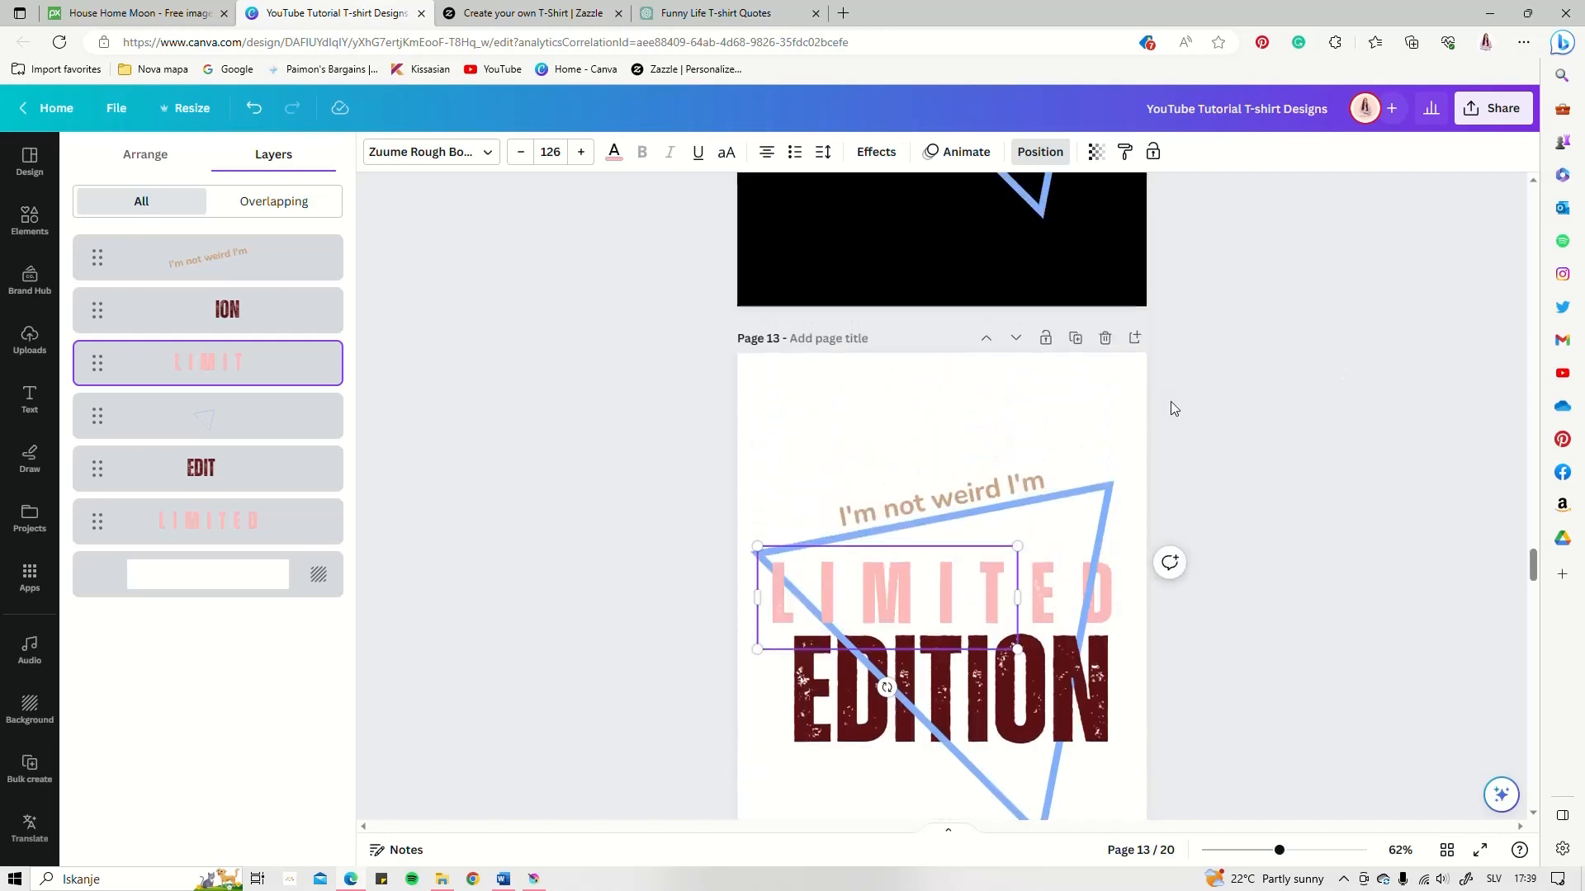
# - Look through the caffeine, sloth, house and donut designs on the other pages, ending at page 19
pyautogui.scroll(10, 1531, 504)
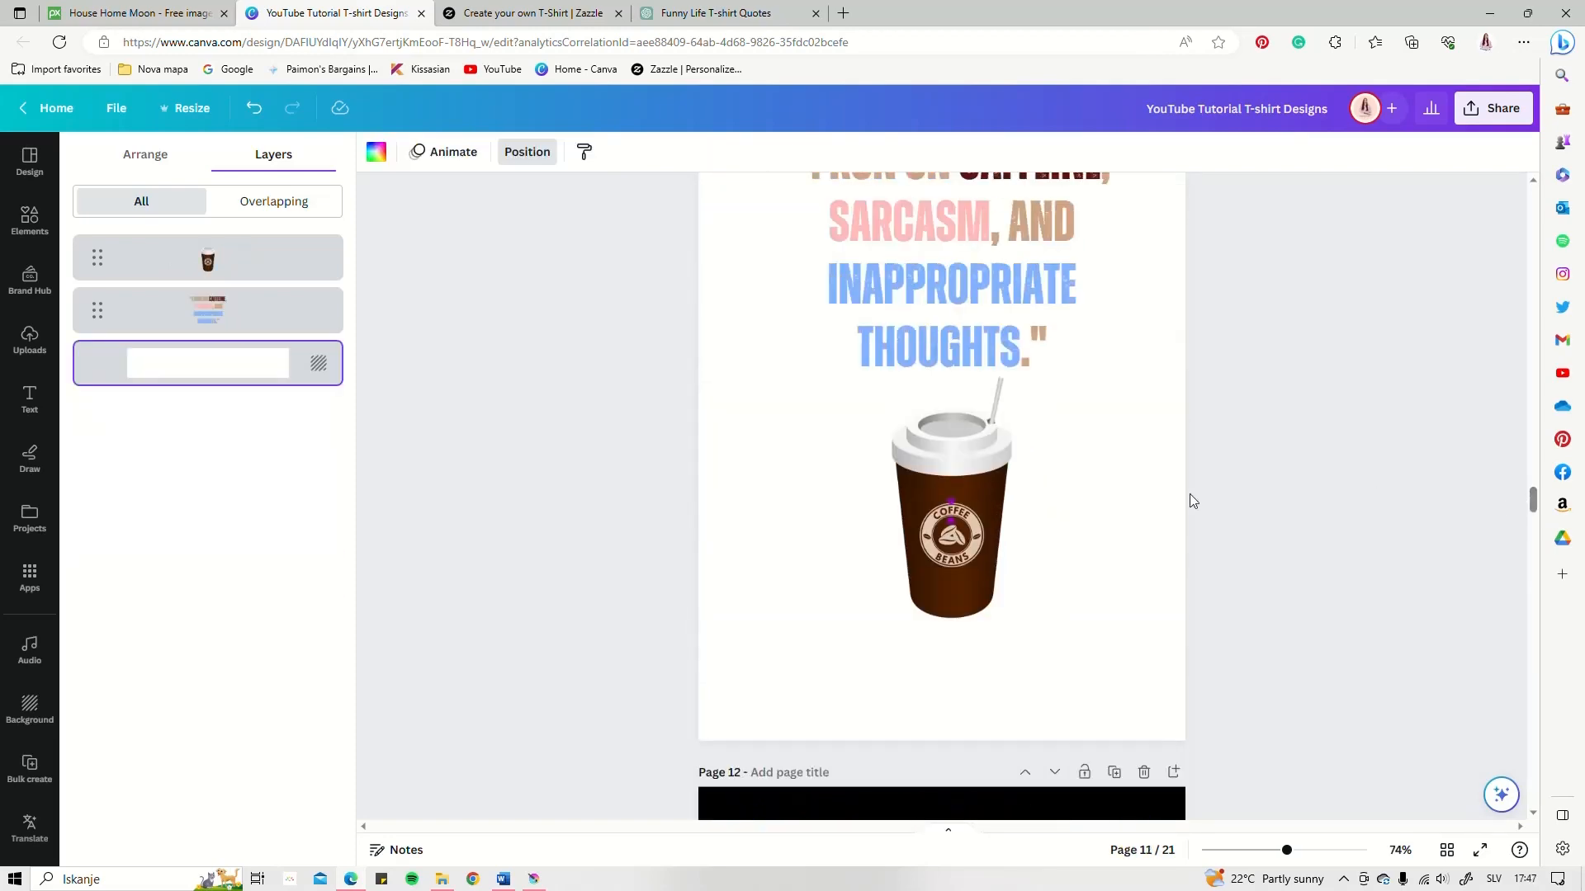
pyautogui.scroll(5, 1073, 577)
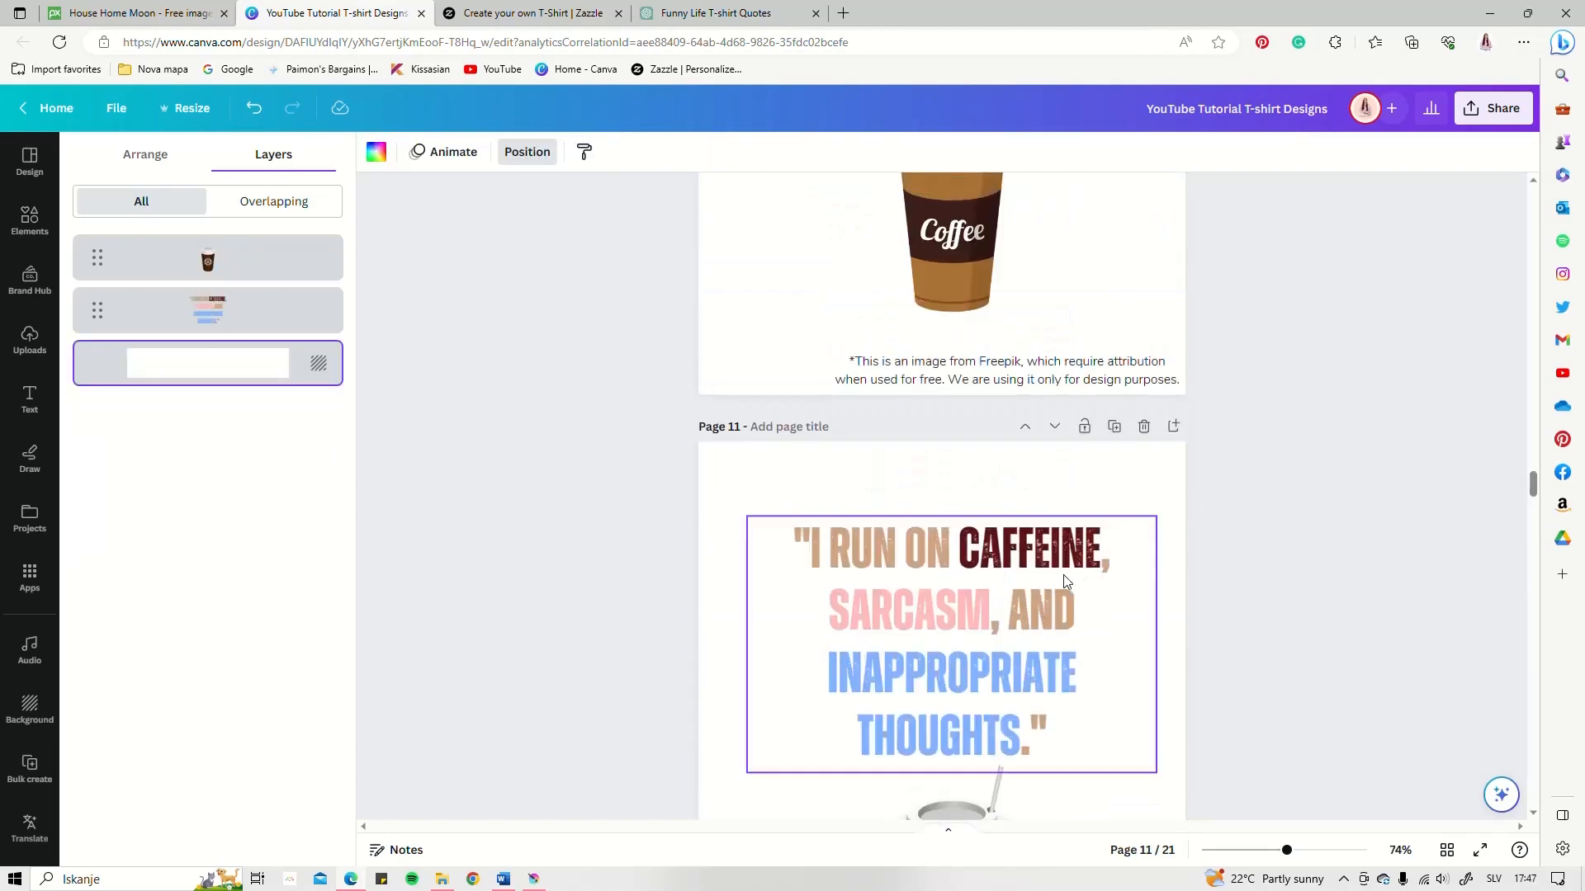
pyautogui.scroll(6, 1055, 578)
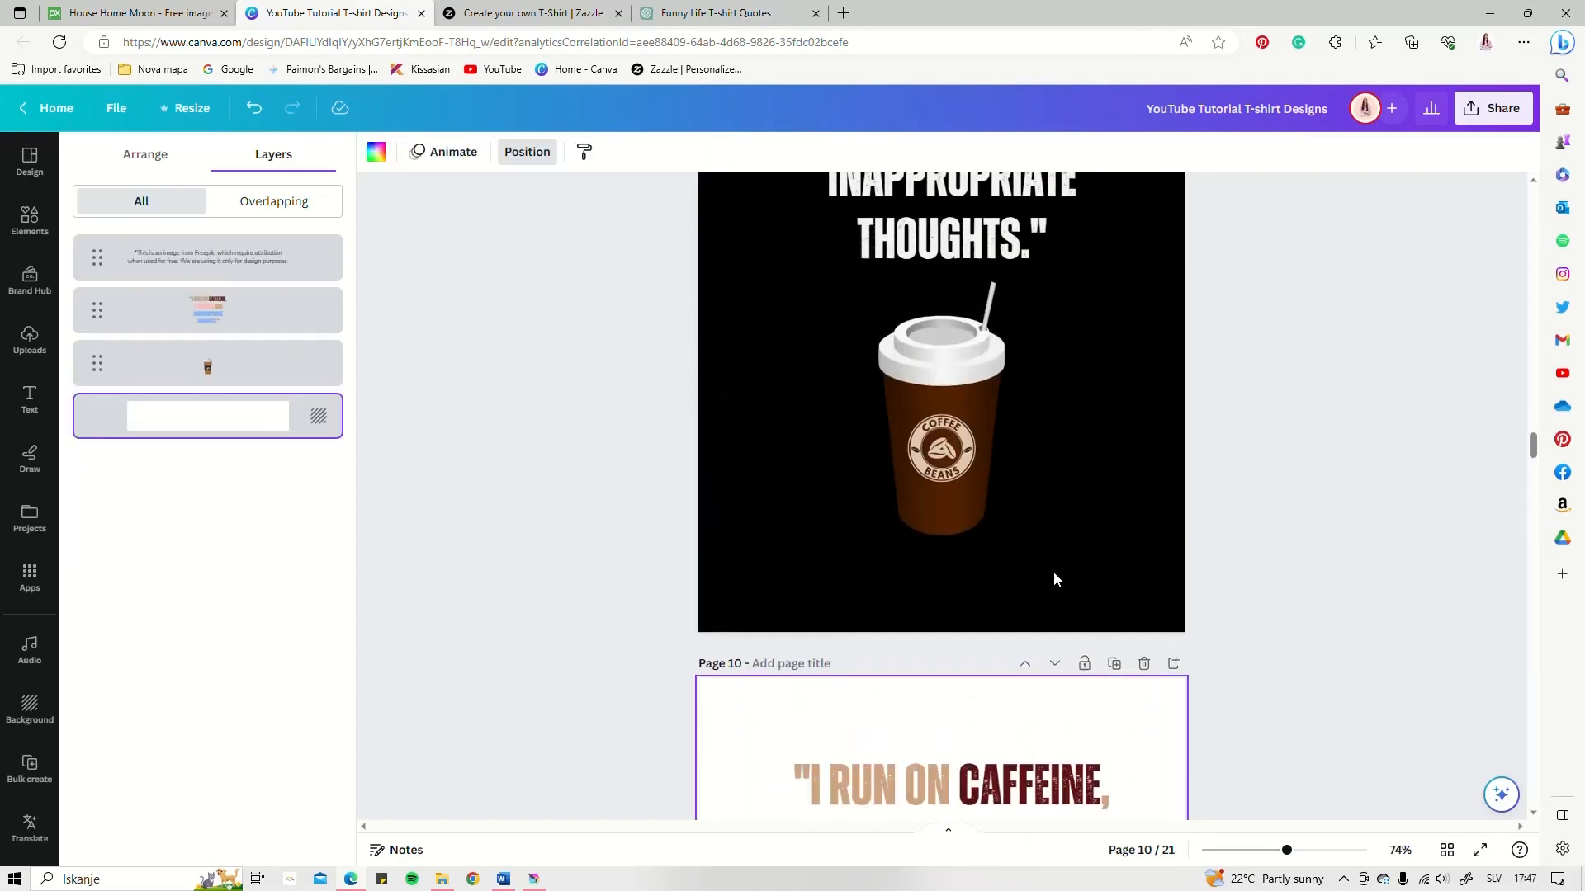
pyautogui.scroll(8, 1052, 571)
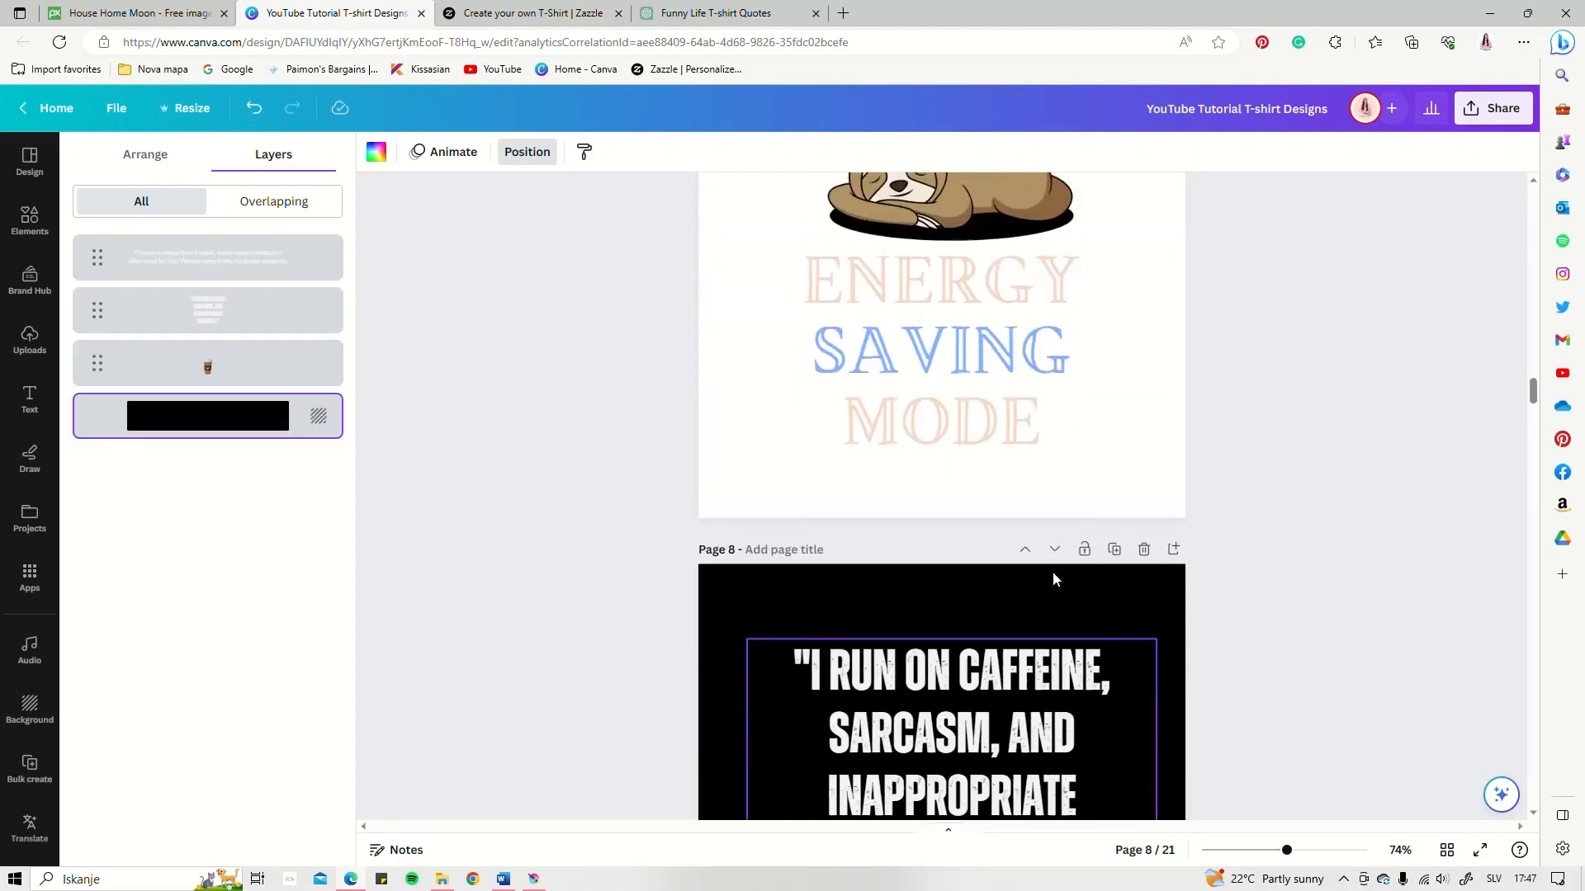
pyautogui.scroll(10, 1052, 578)
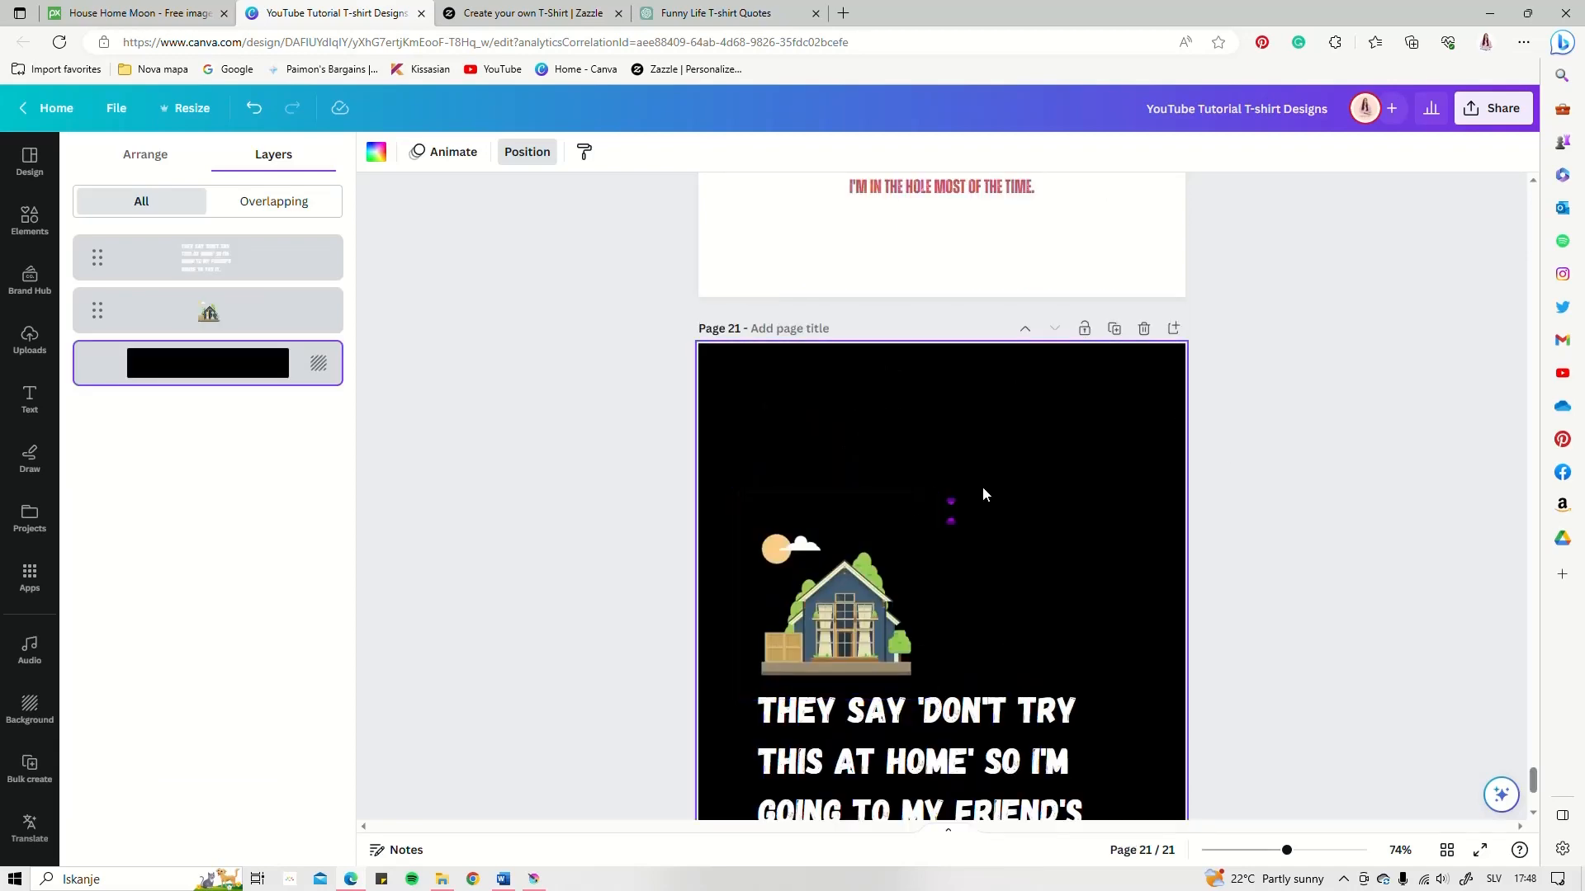
pyautogui.scroll(3, 998, 467)
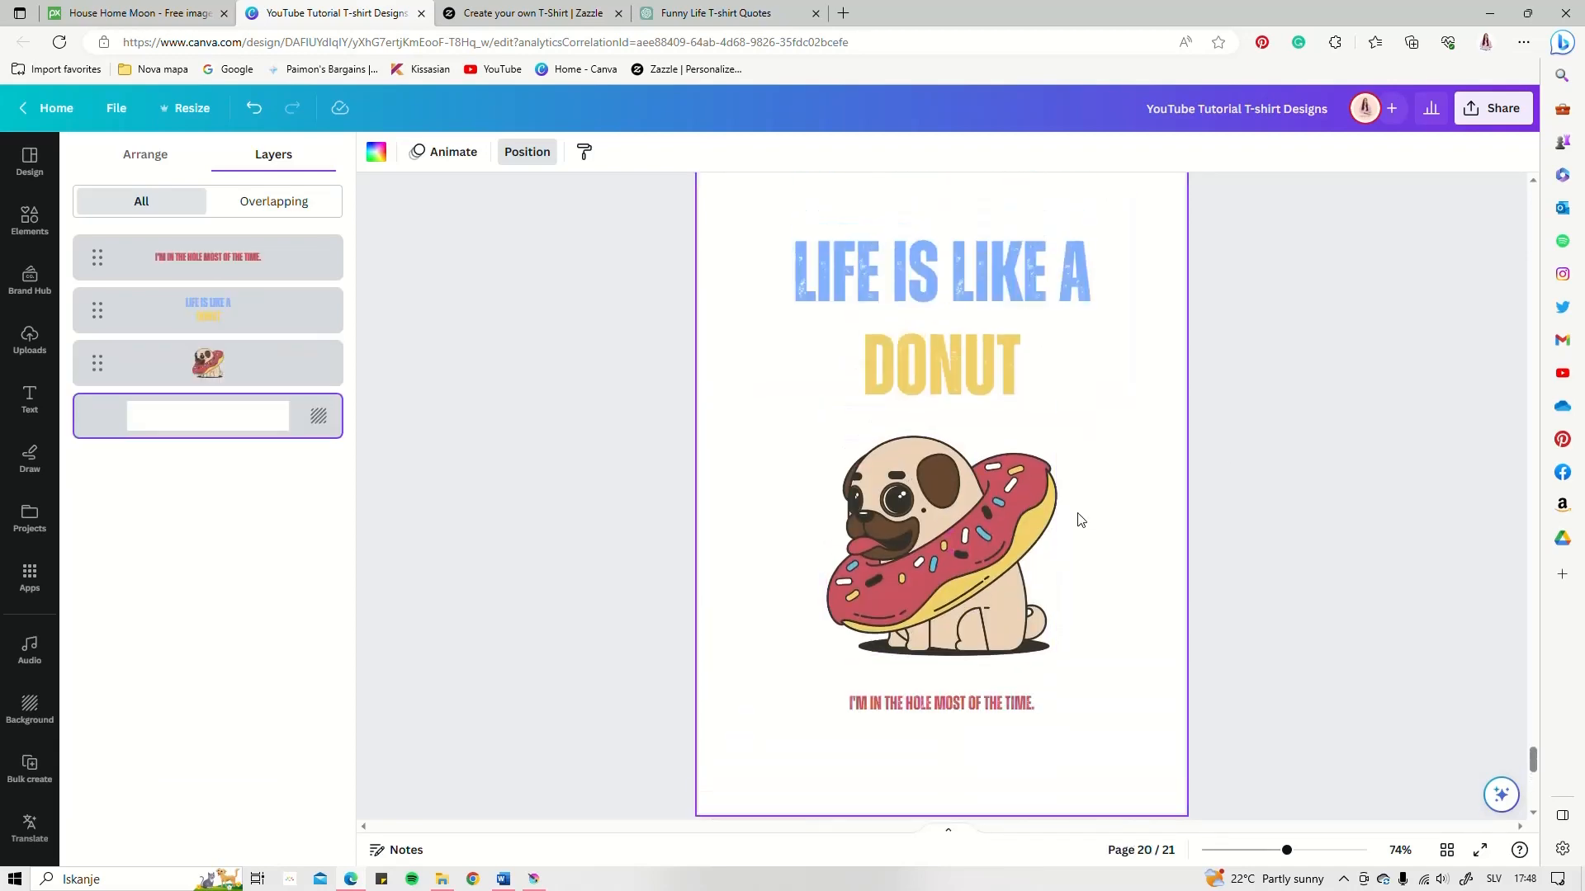
pyautogui.scroll(5, 1077, 513)
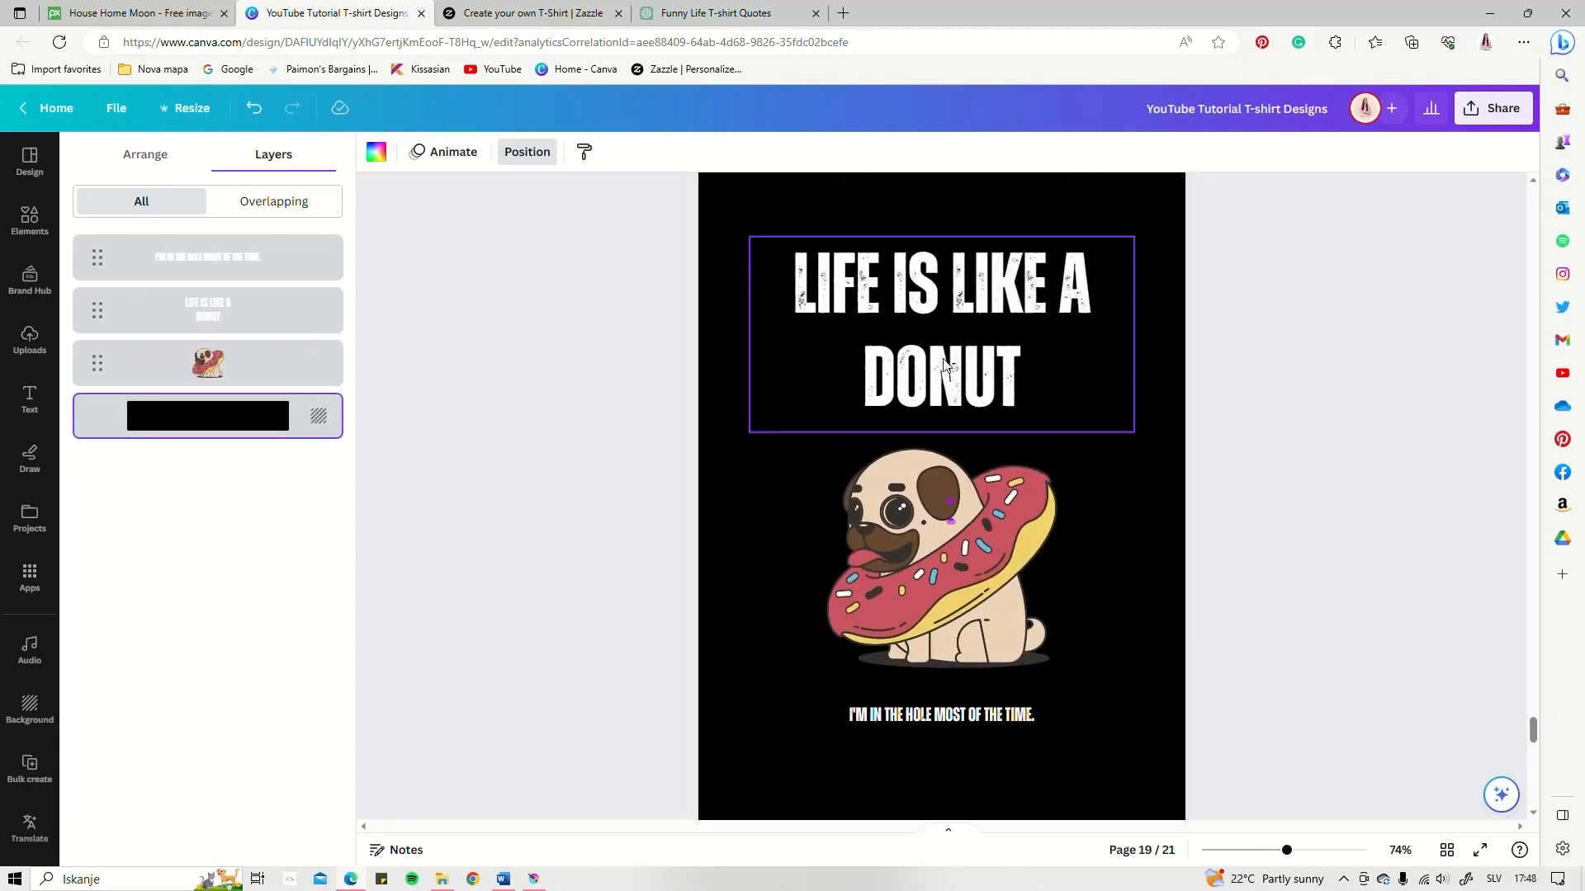
pyautogui.scroll(3, 945, 363)
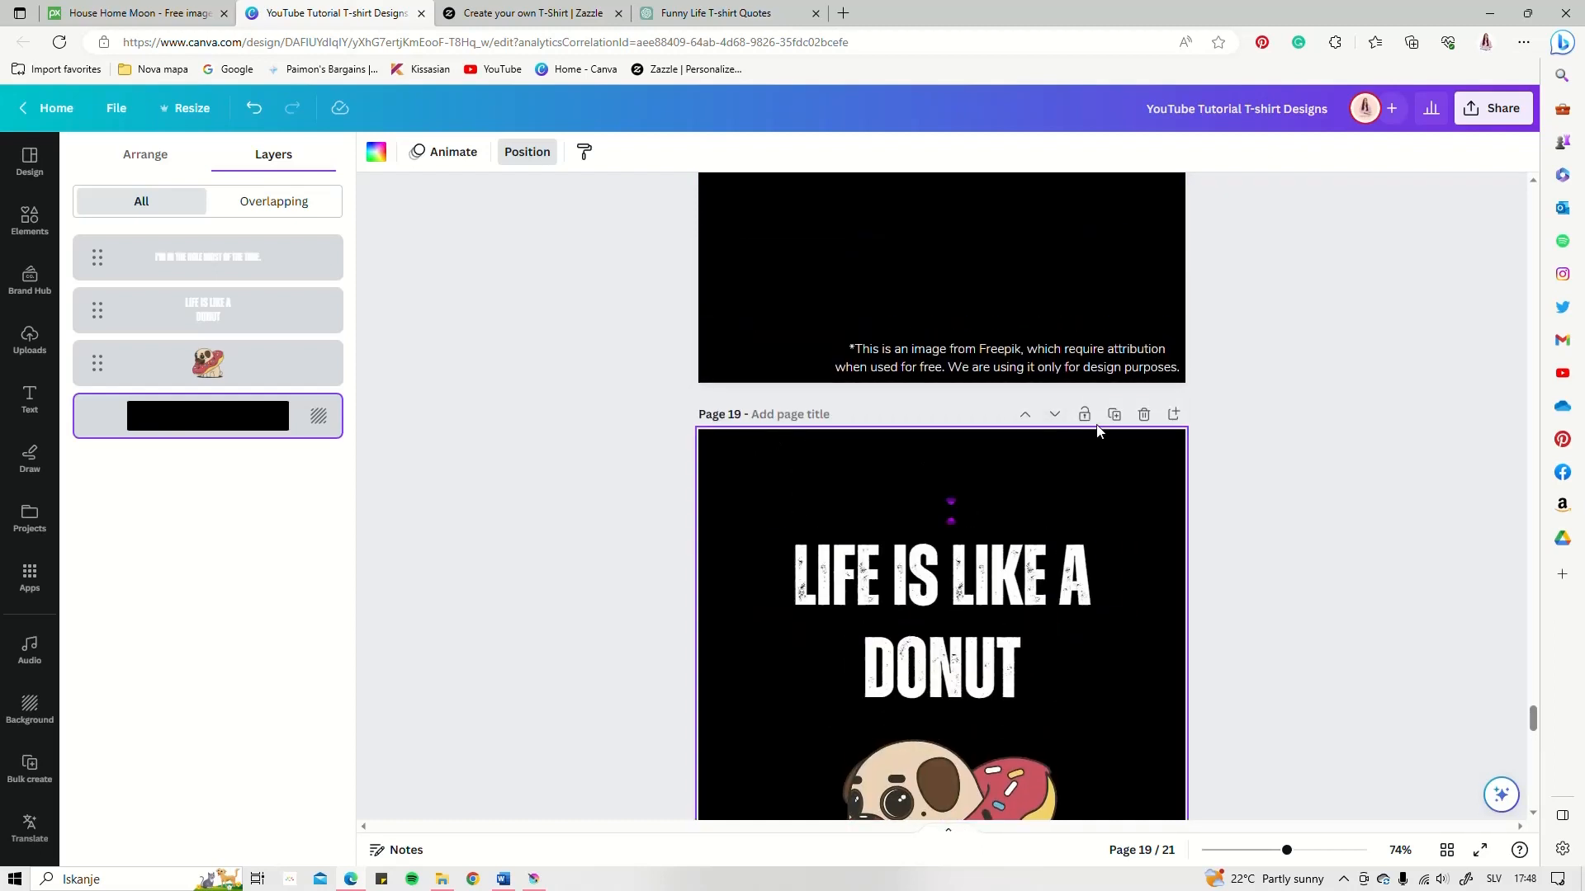
# - Open the PNG download settings for the design and limit the page selection to the current page 19
pyautogui.click(1492, 108)
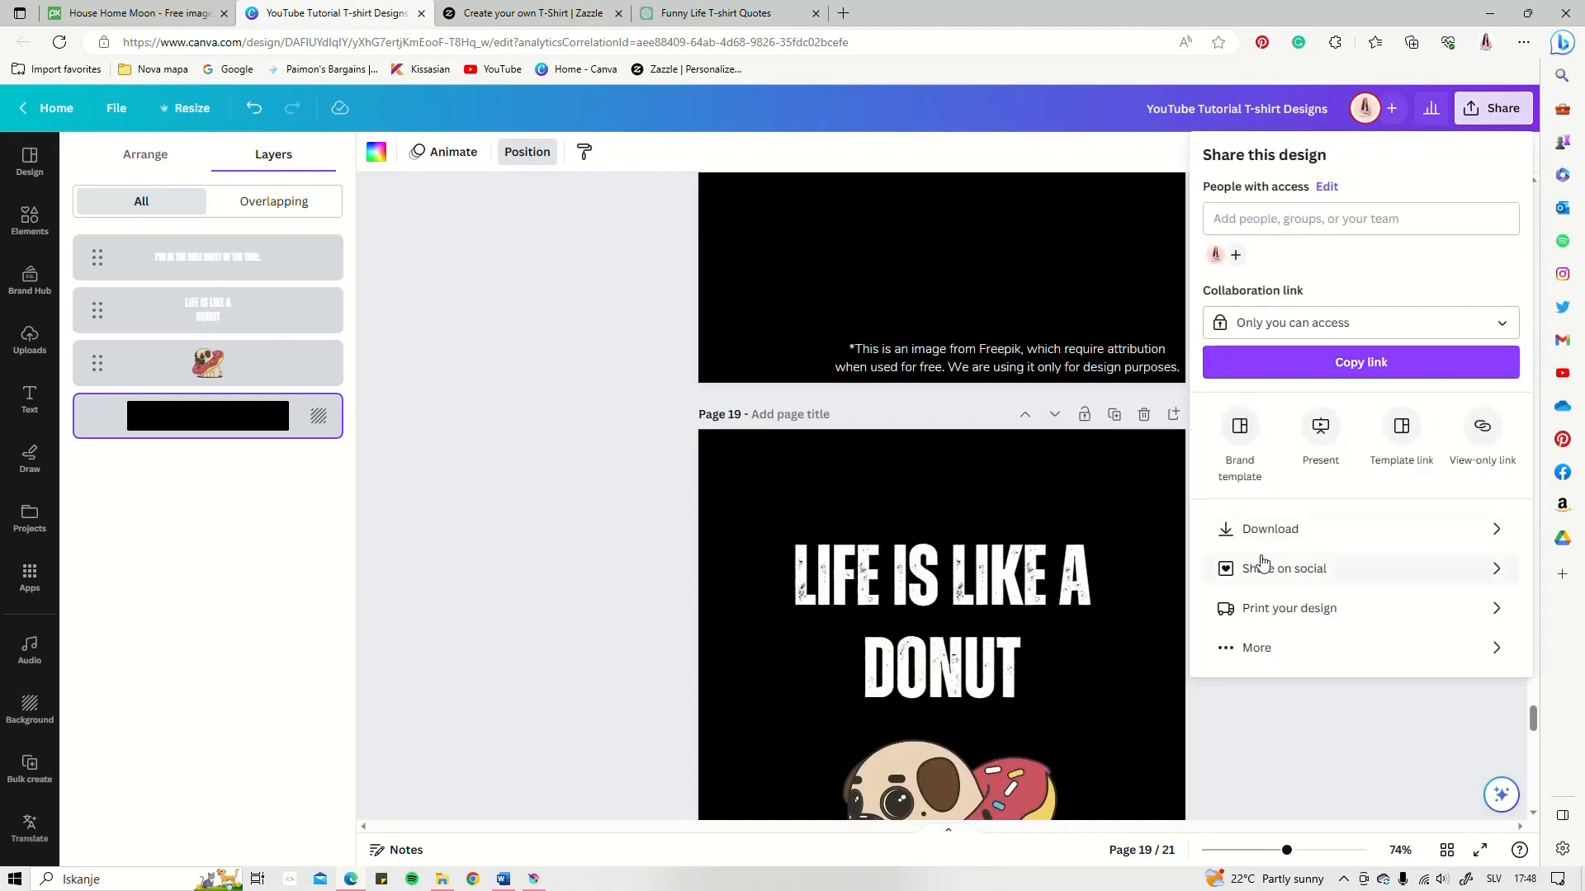
pyautogui.click(1285, 529)
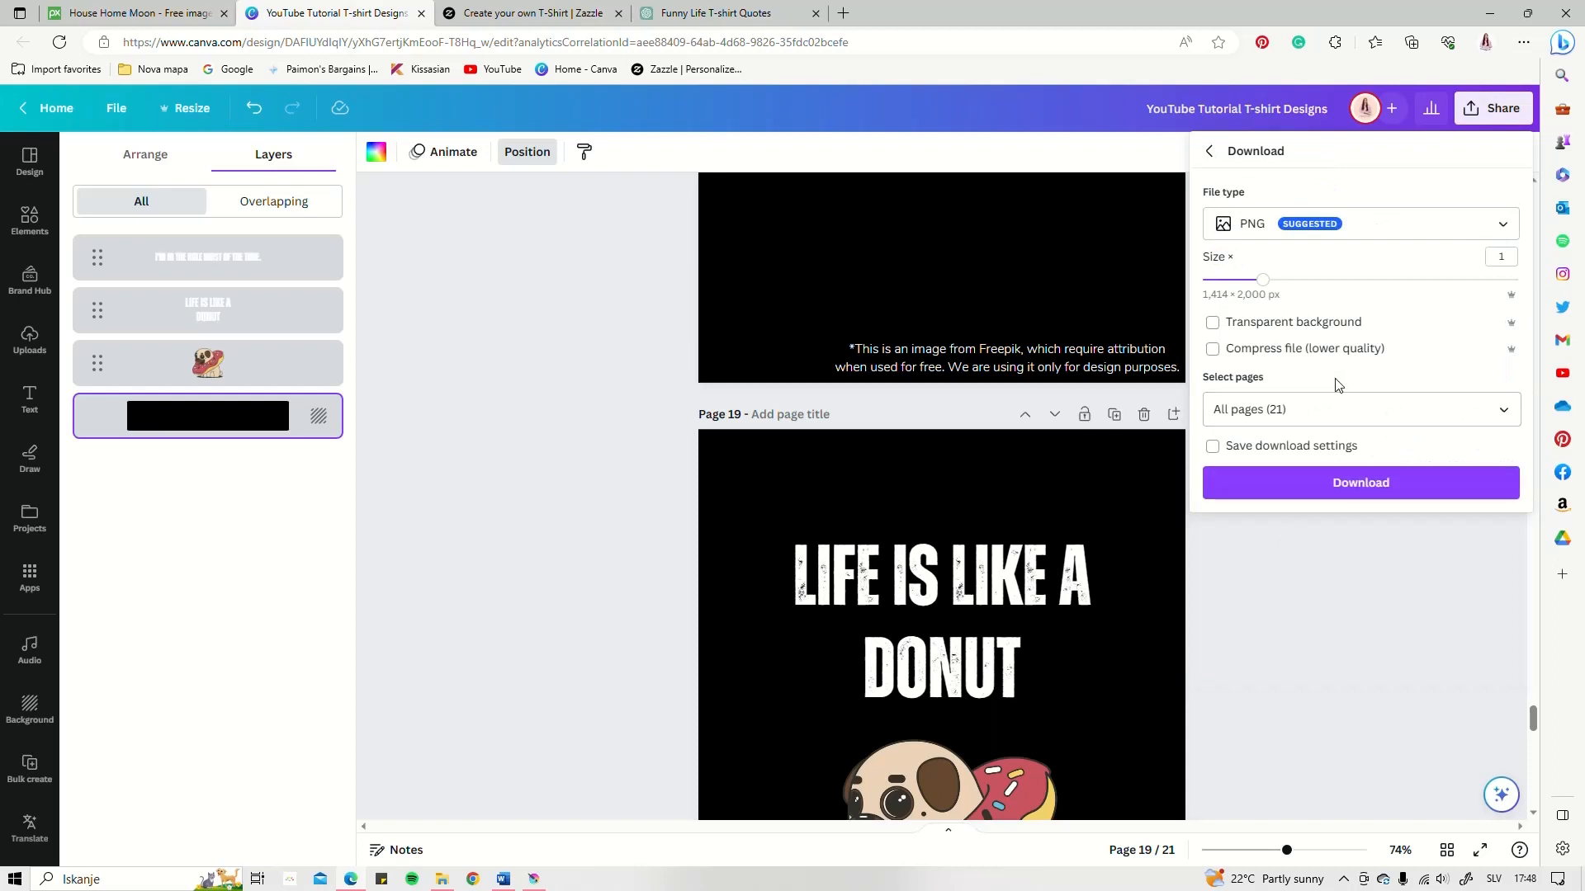
pyautogui.click(1500, 412)
pyautogui.click(1488, 500)
pyautogui.click(1490, 483)
pyautogui.click(1490, 497)
pyautogui.click(1492, 456)
pyautogui.click(1492, 459)
pyautogui.click(1489, 498)
# - Add pages 20 and 21 to the download selection and confirm the page choice
pyautogui.scroll(-4, 1427, 543)
pyautogui.scroll(-6, 1420, 549)
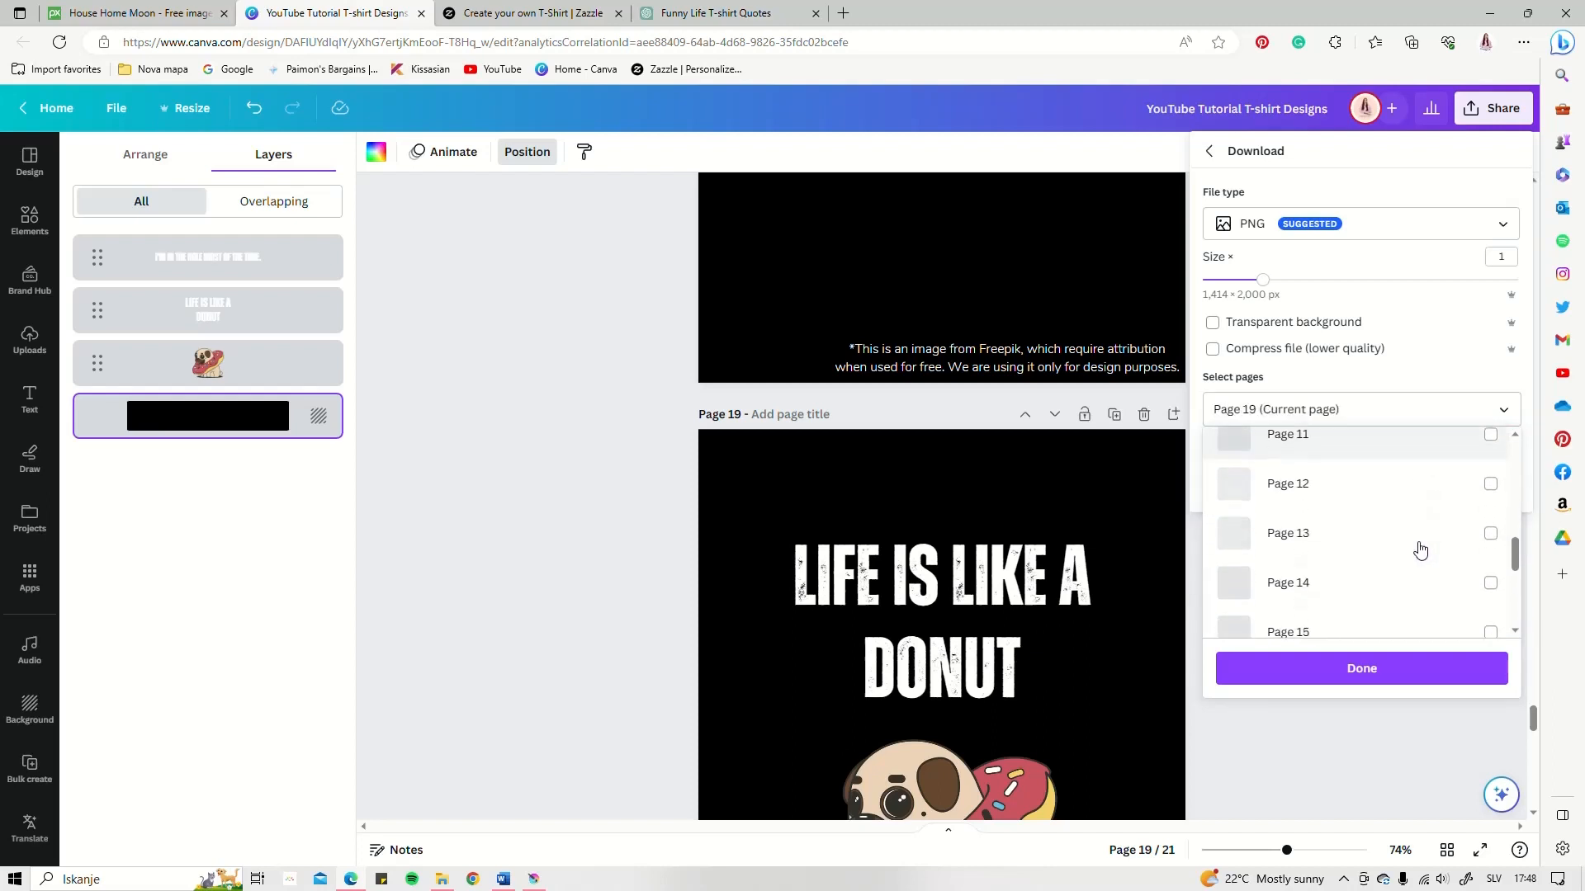
pyautogui.click(1490, 557)
pyautogui.click(1491, 607)
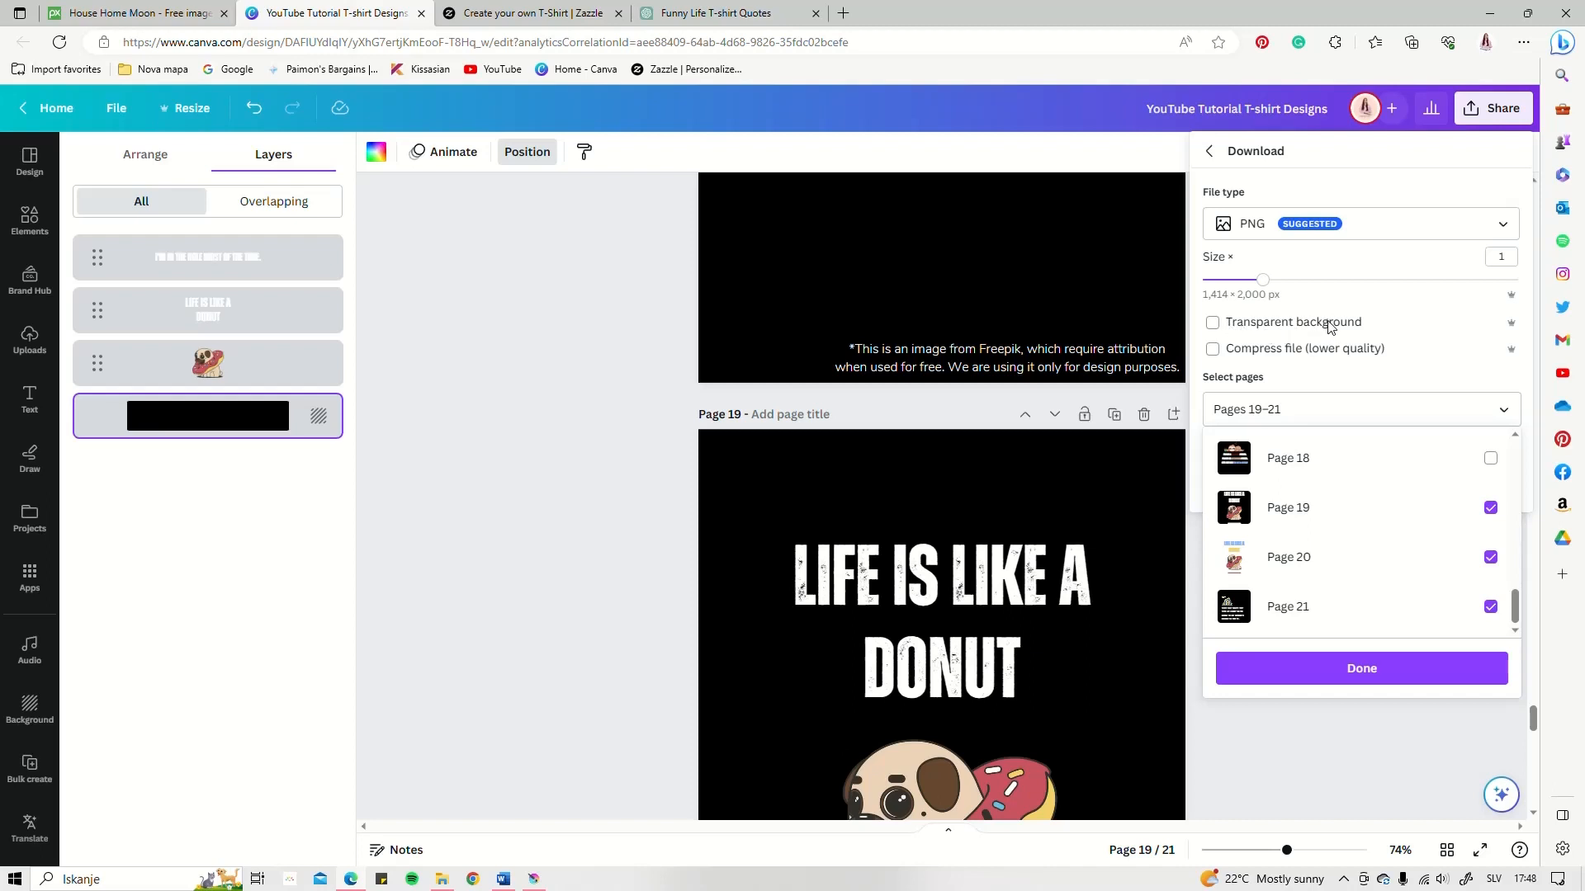
pyautogui.click(1372, 672)
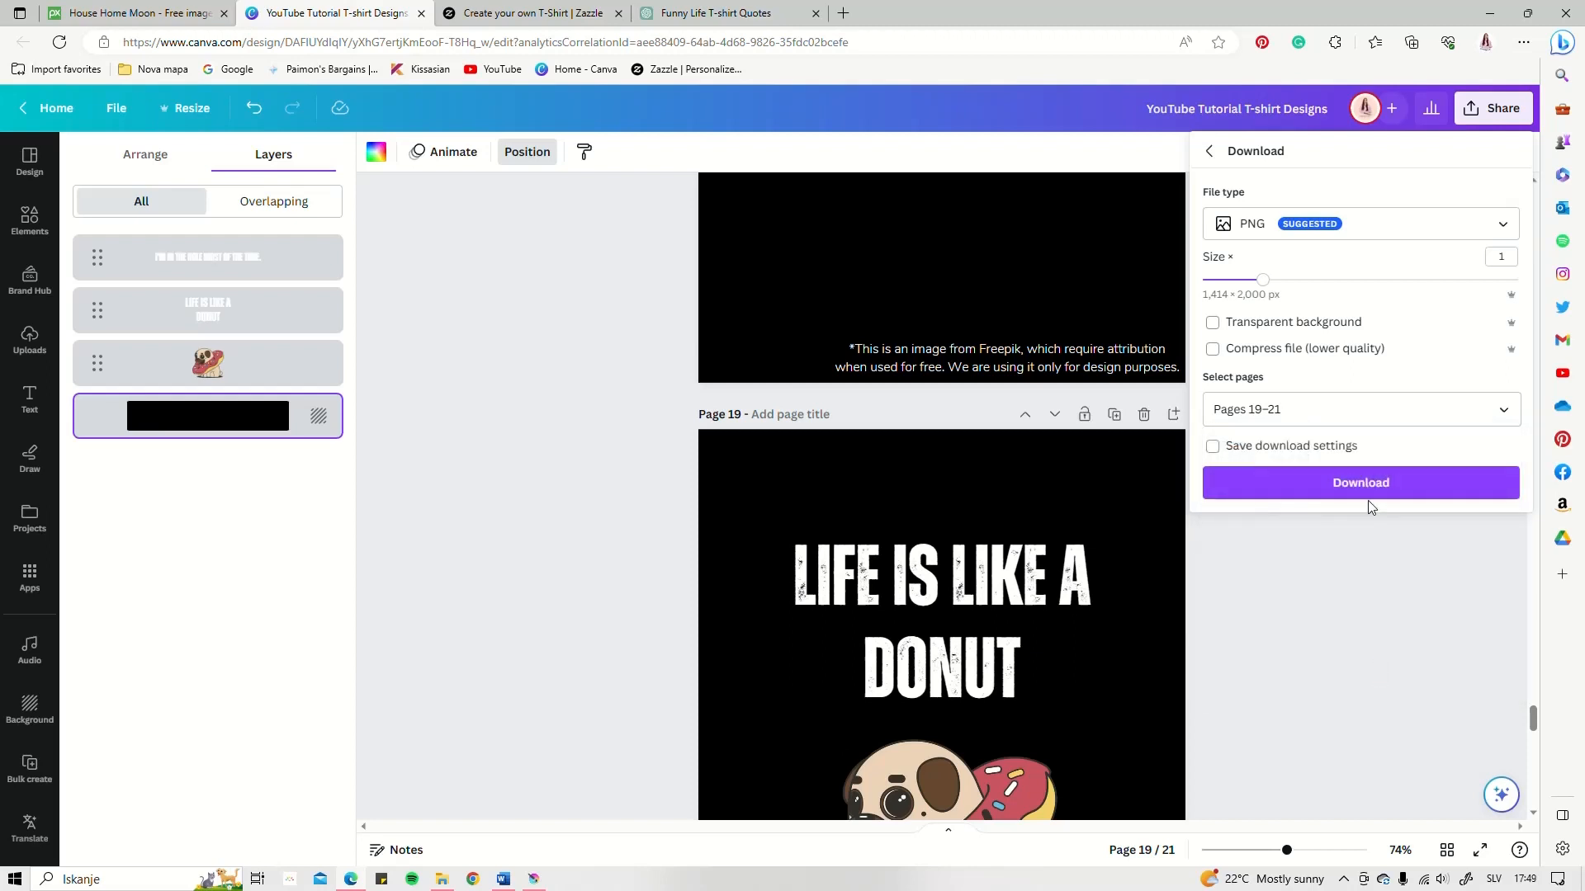
# - Download pages 19–21, switch to Krita and place its window beside the folder holding the exported images
pyautogui.click(1368, 496)
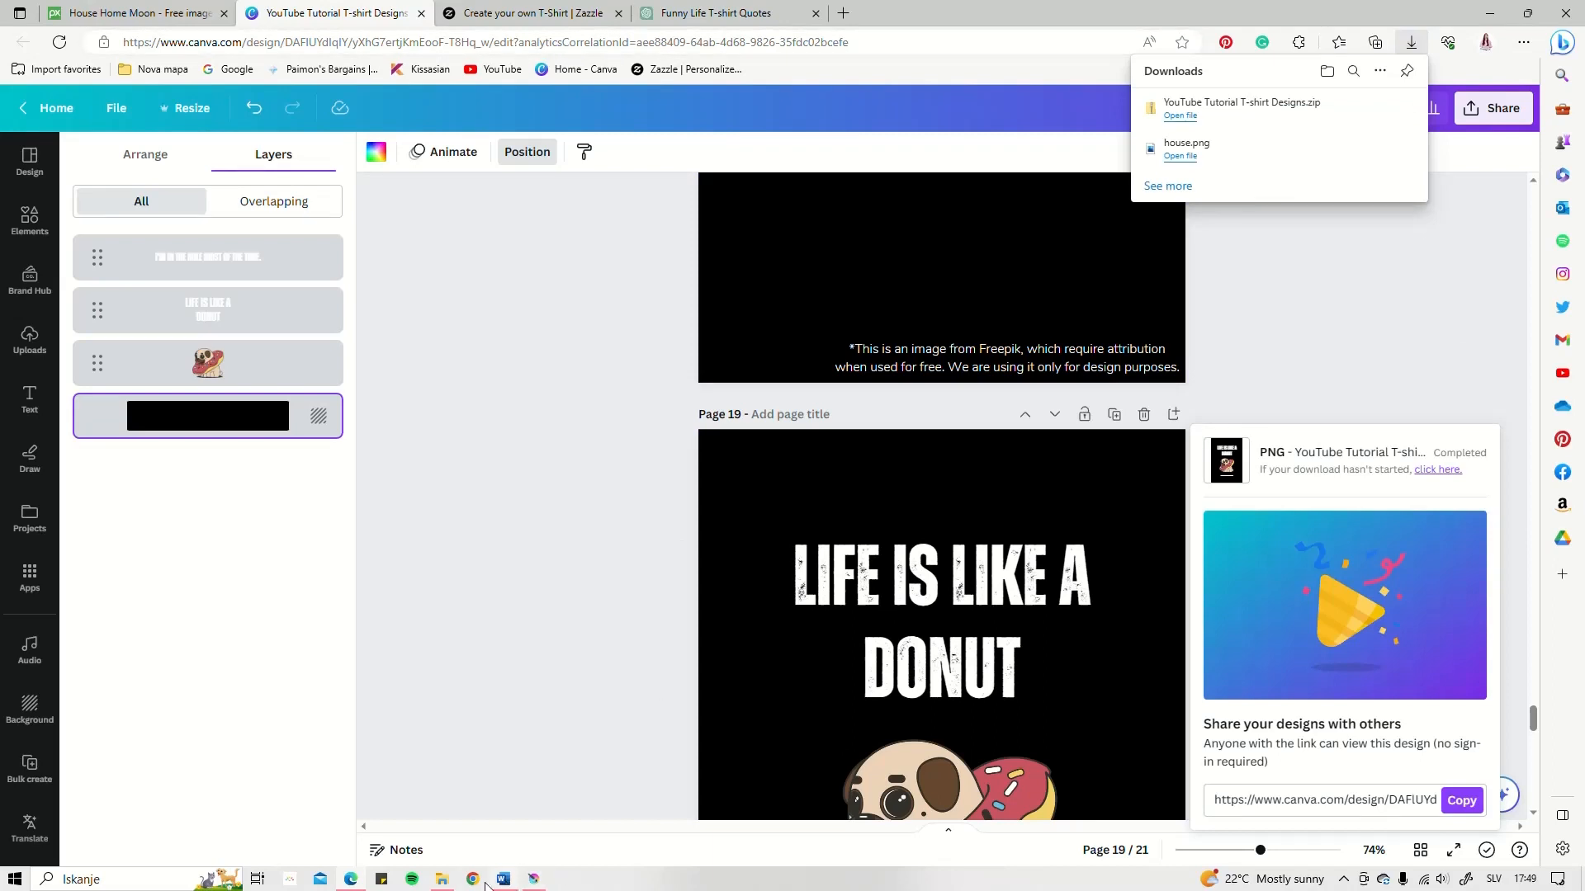
pyautogui.click(347, 883)
pyautogui.moveTo(124, 267); pyautogui.dragTo(478, 268)
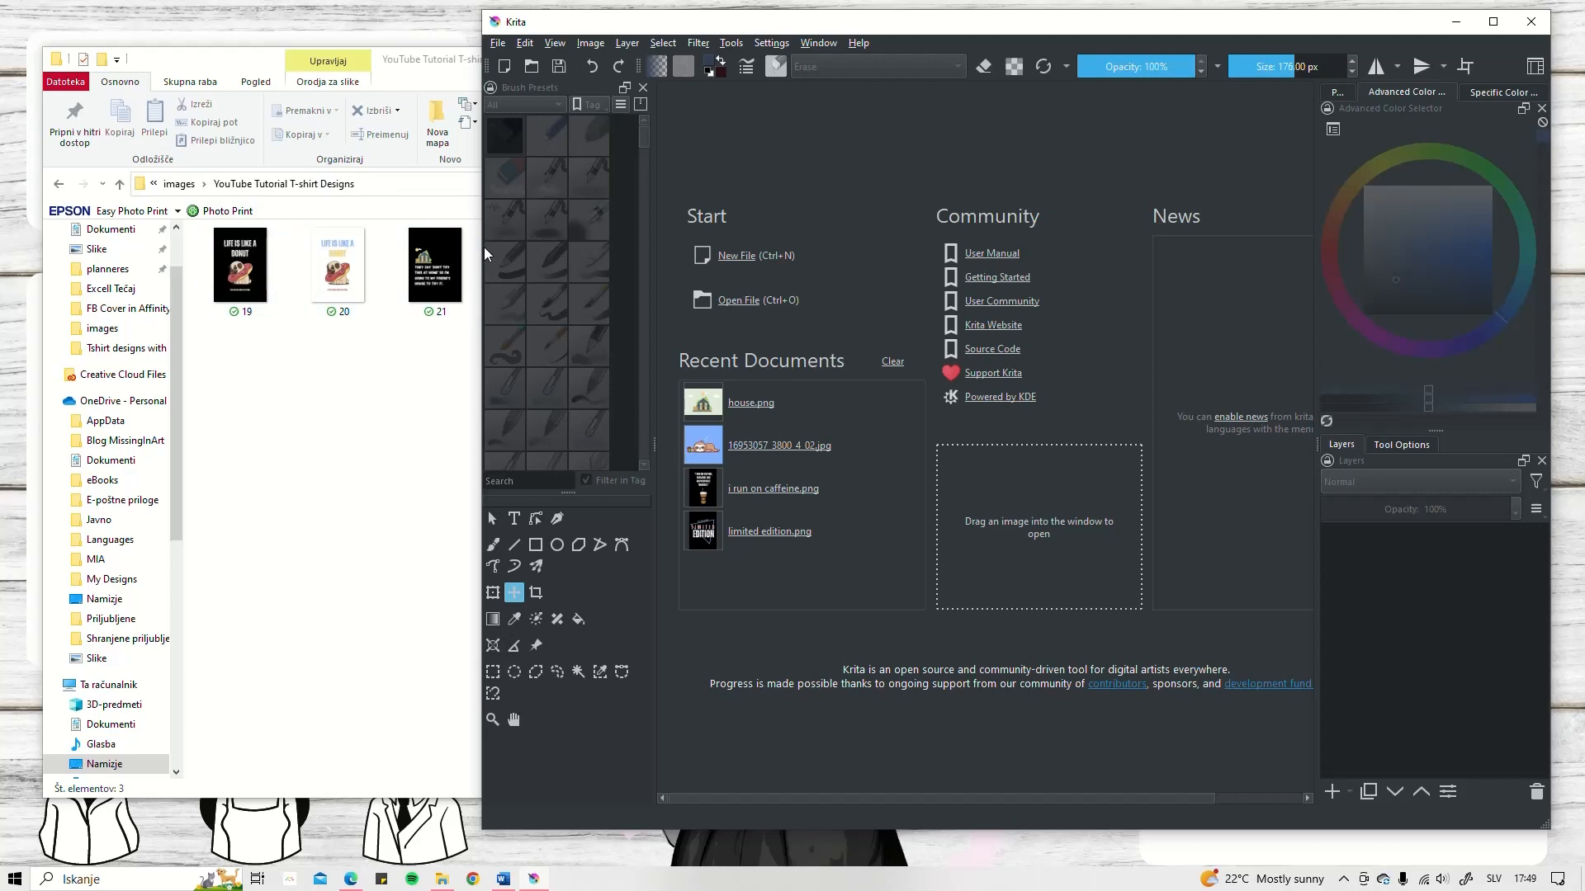
pyautogui.moveTo(486, 254); pyautogui.dragTo(291, 252)
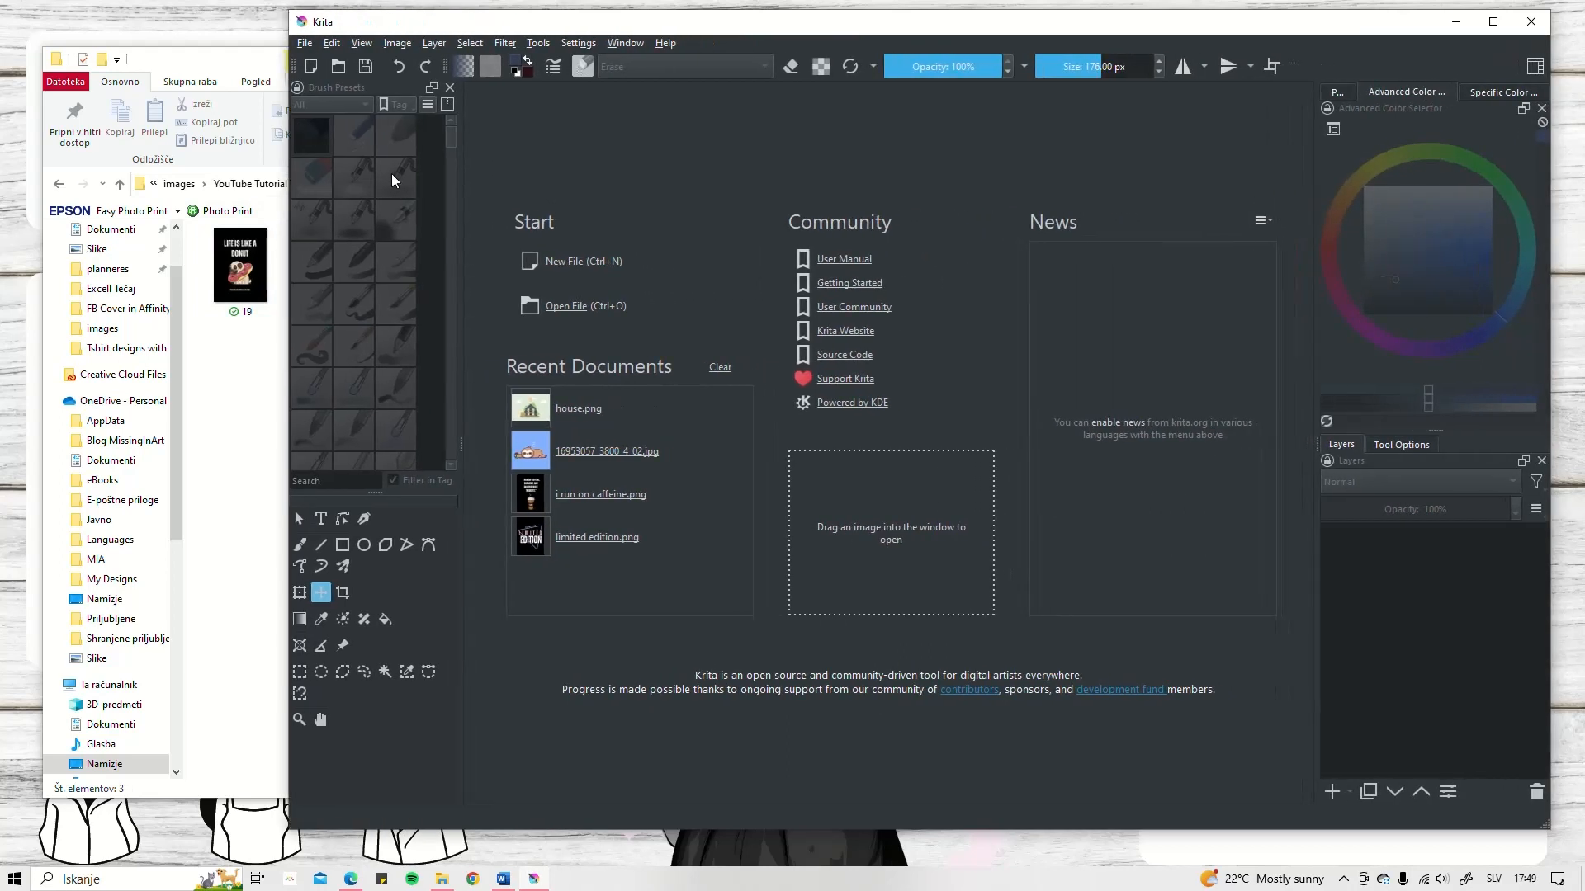
# - Create a new A4 (300 ppi) document with the CMYK/Alpha color model
pyautogui.click(305, 44)
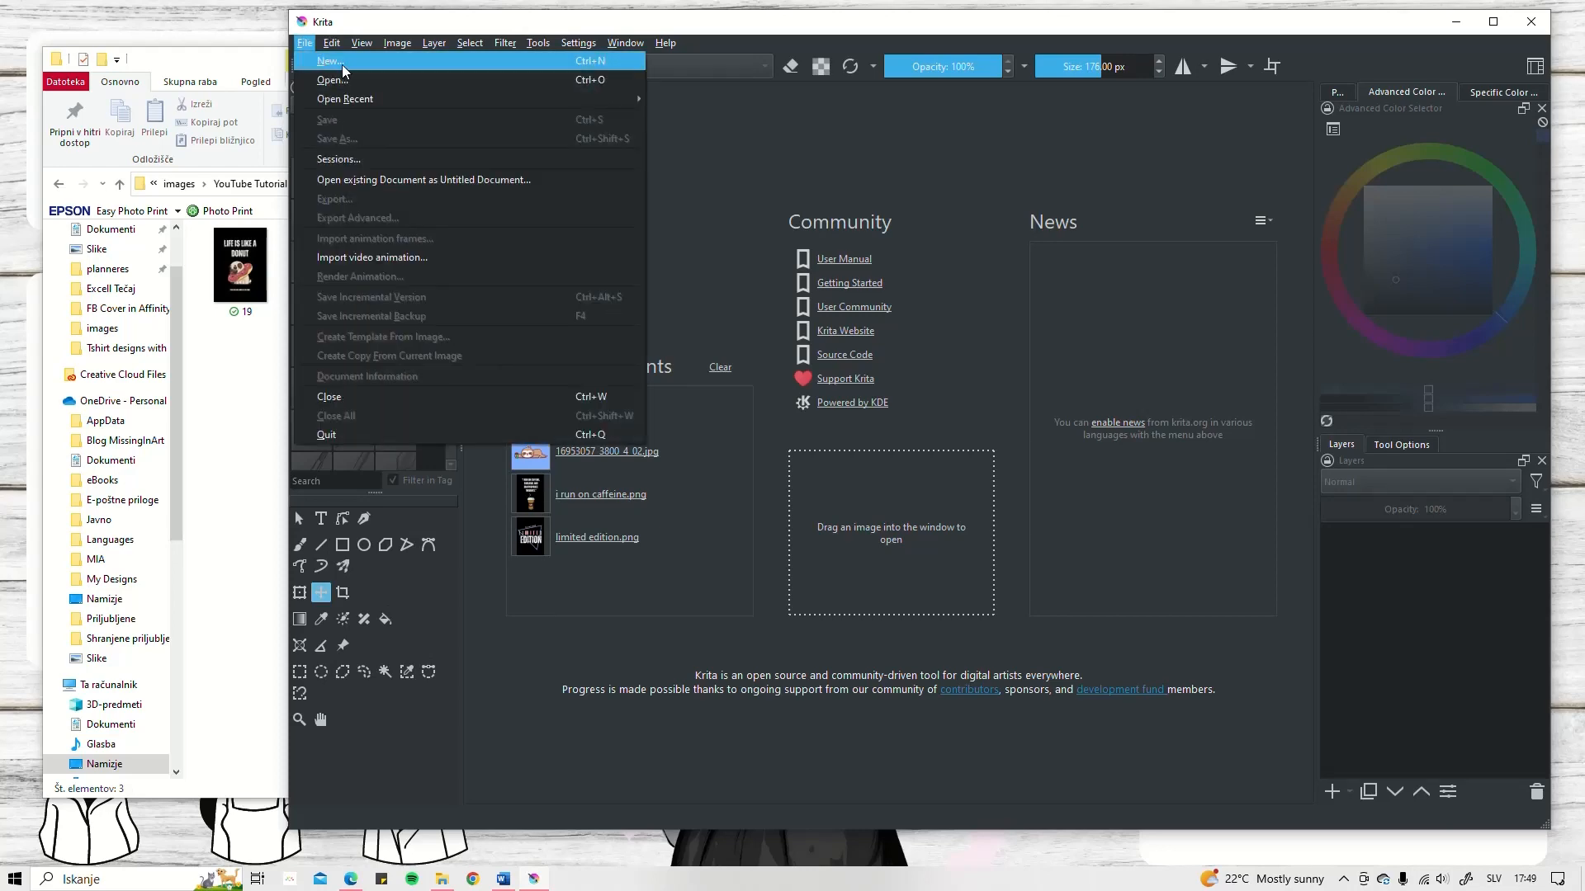
pyautogui.click(395, 73)
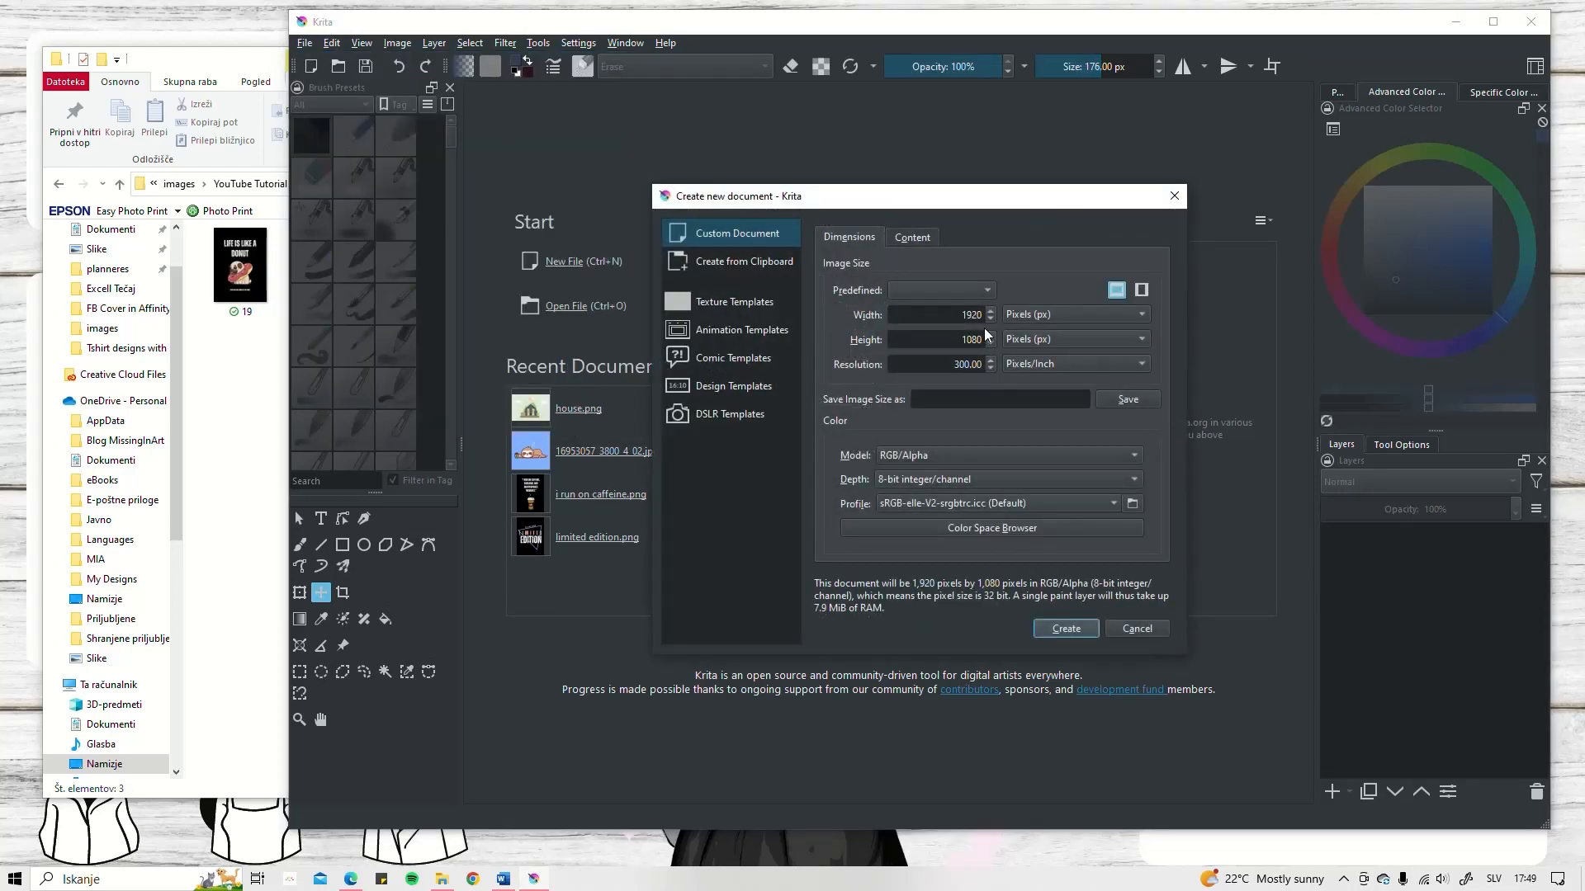
pyautogui.click(985, 291)
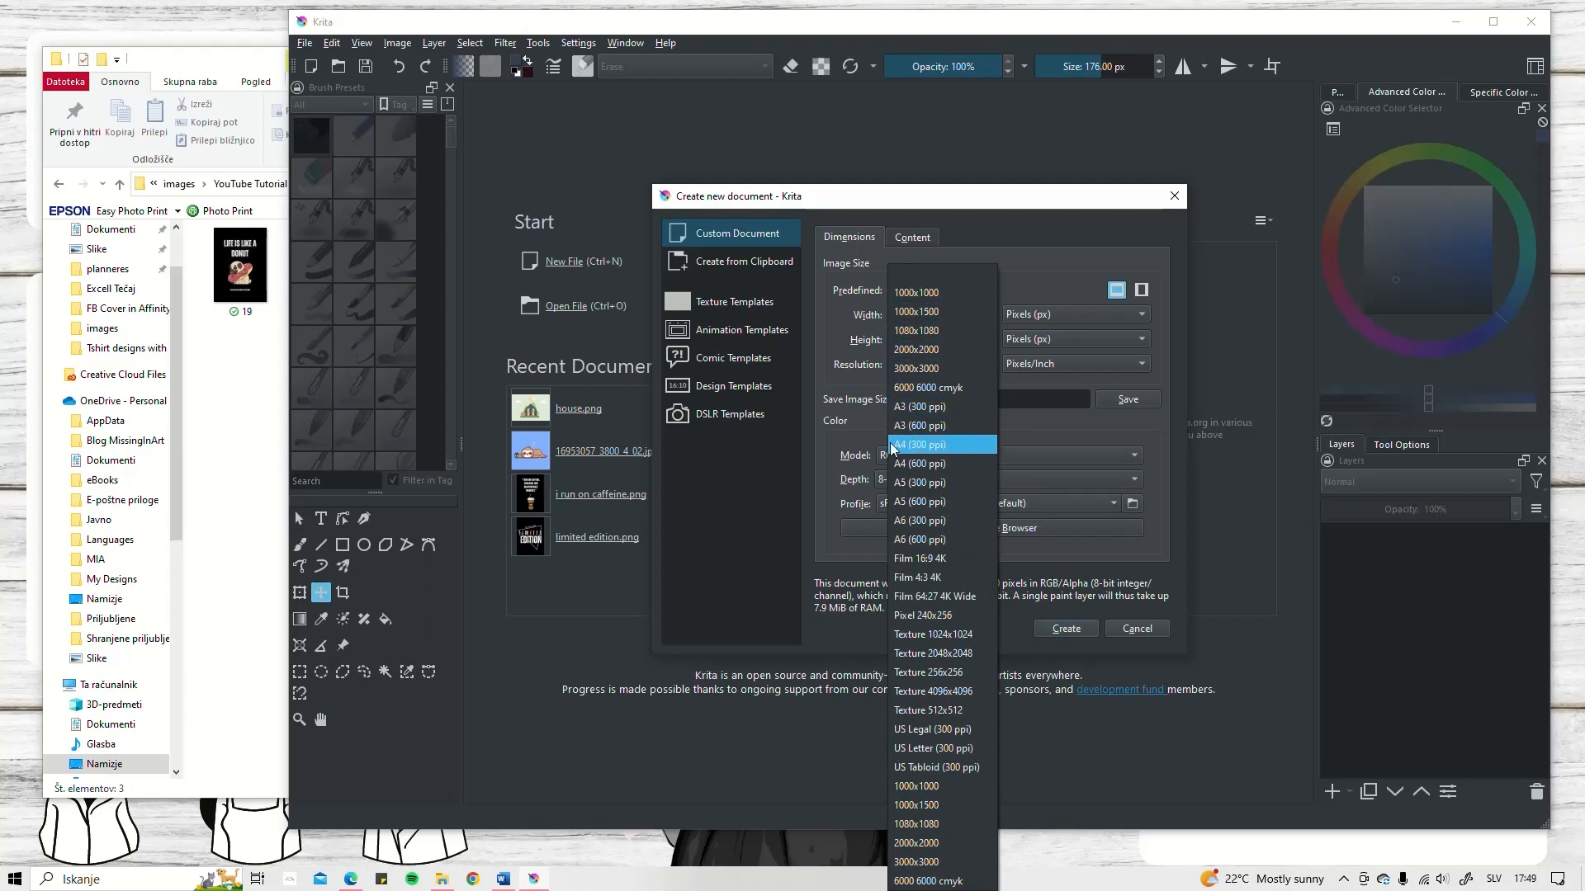
pyautogui.click(946, 446)
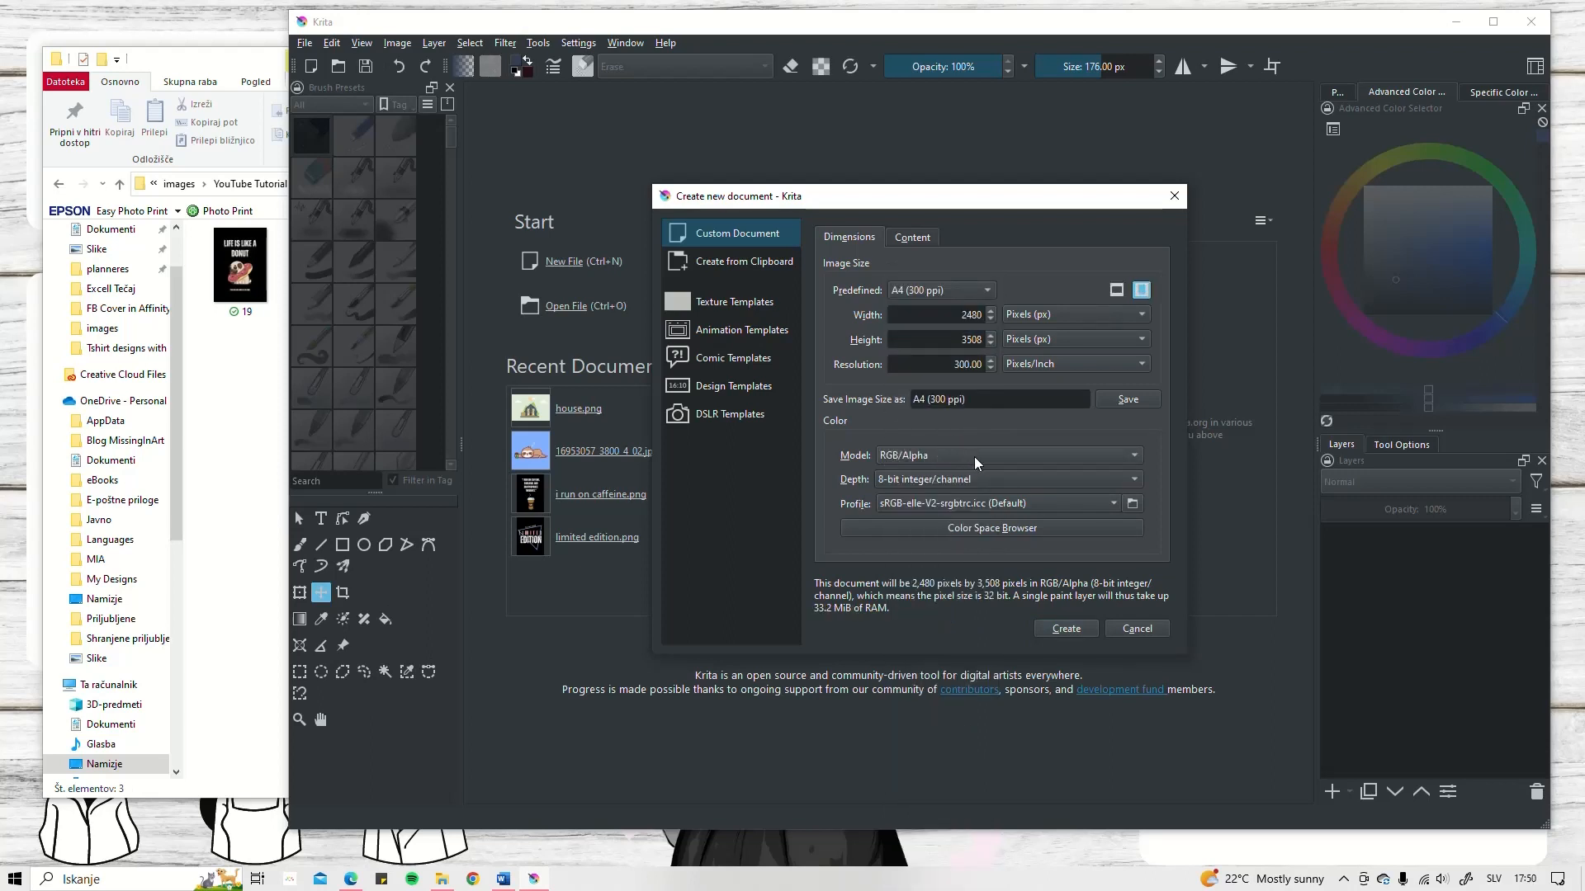
pyautogui.click(976, 463)
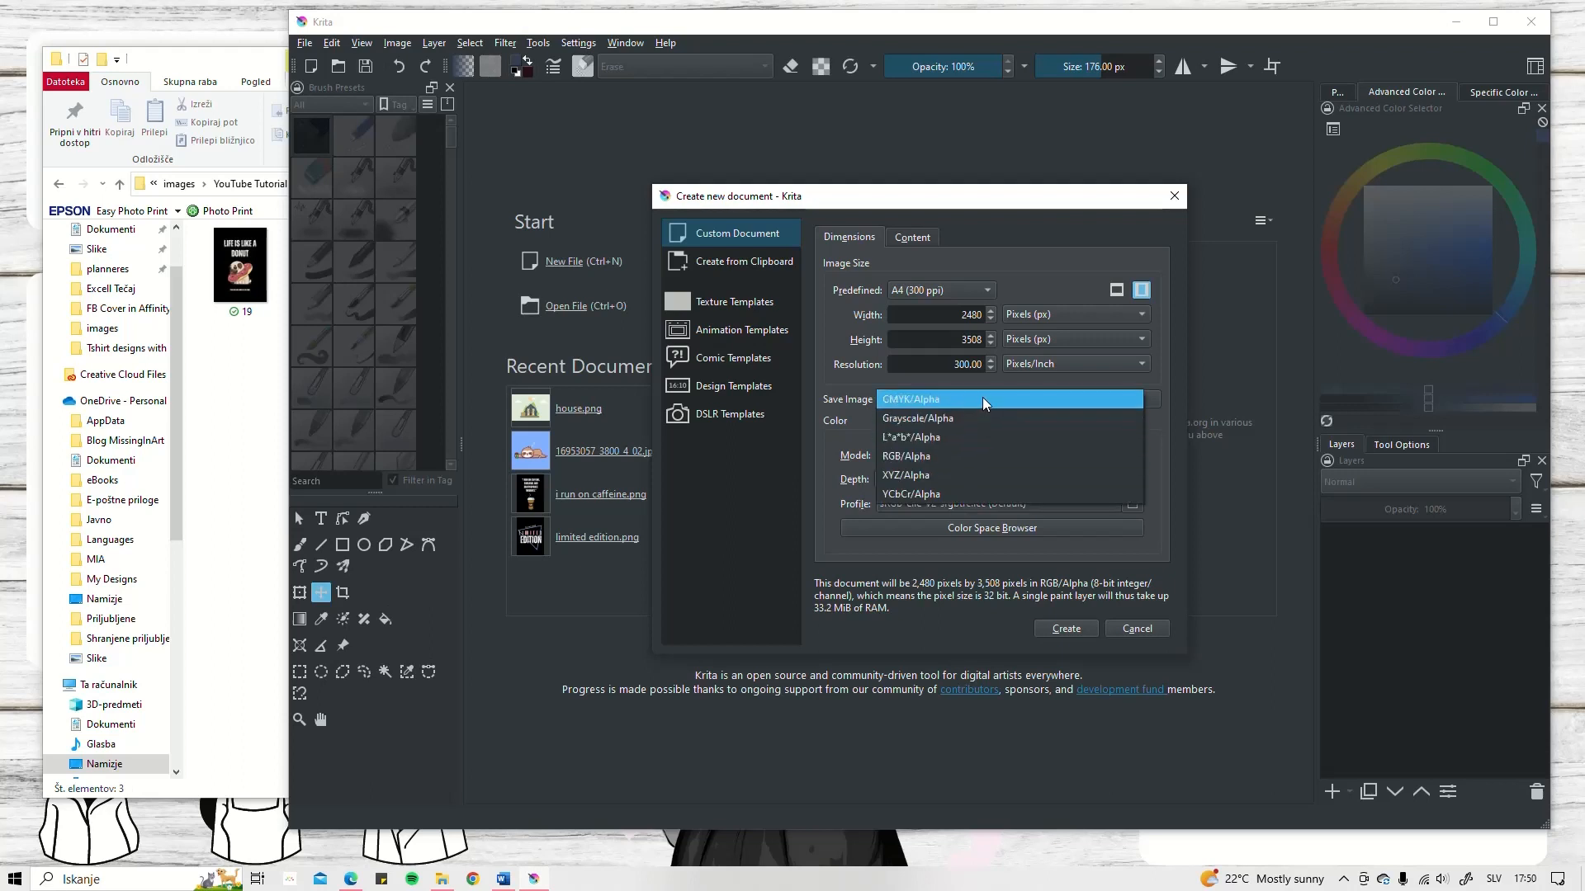
pyautogui.click(979, 433)
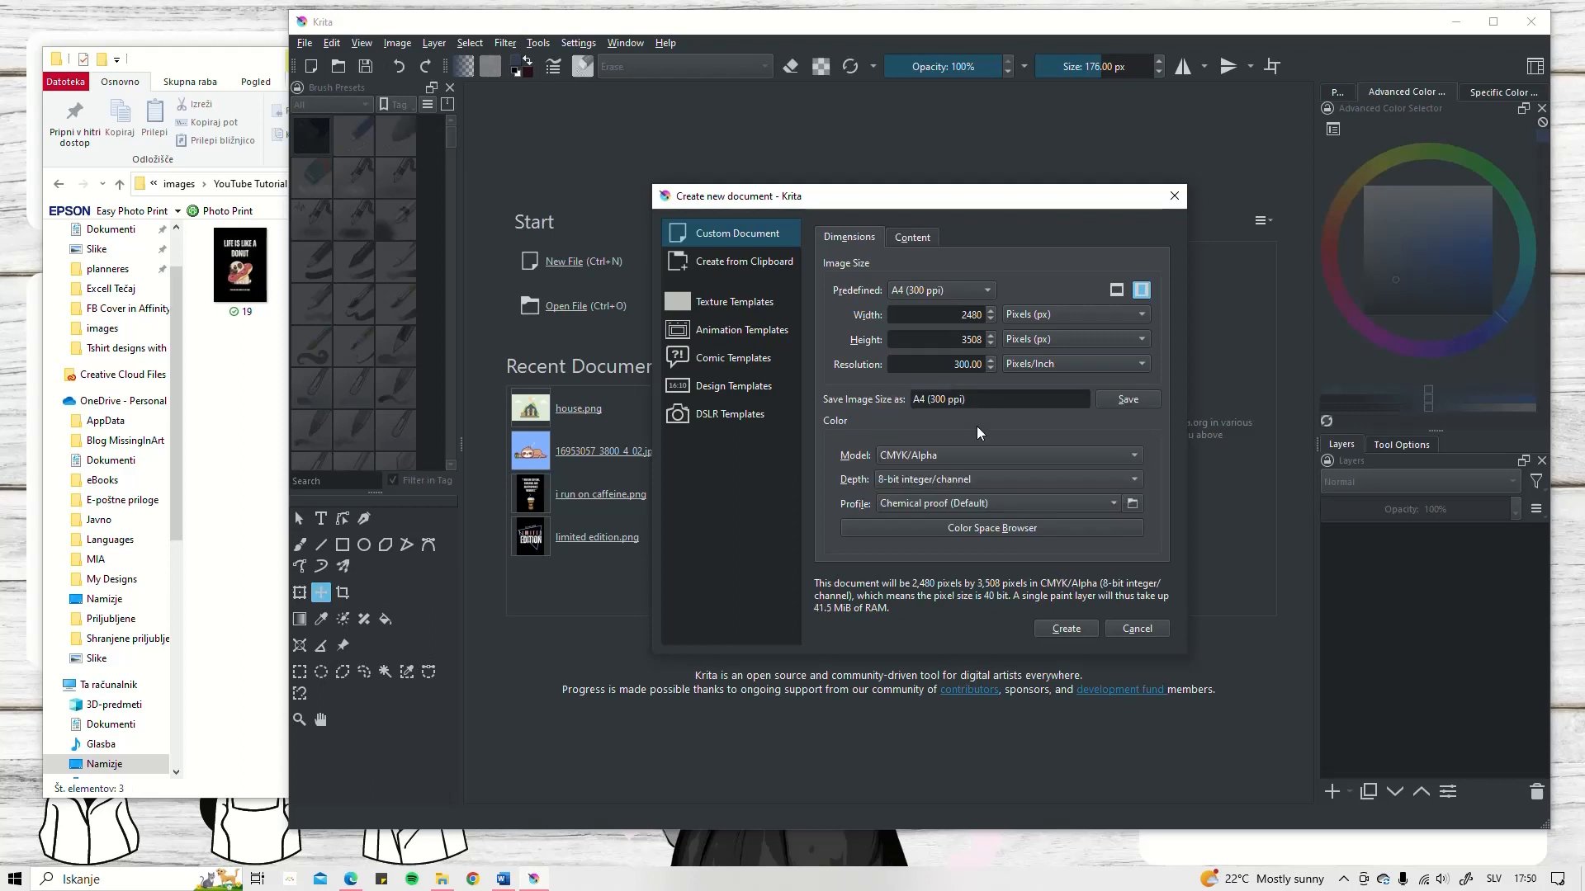
pyautogui.click(1067, 630)
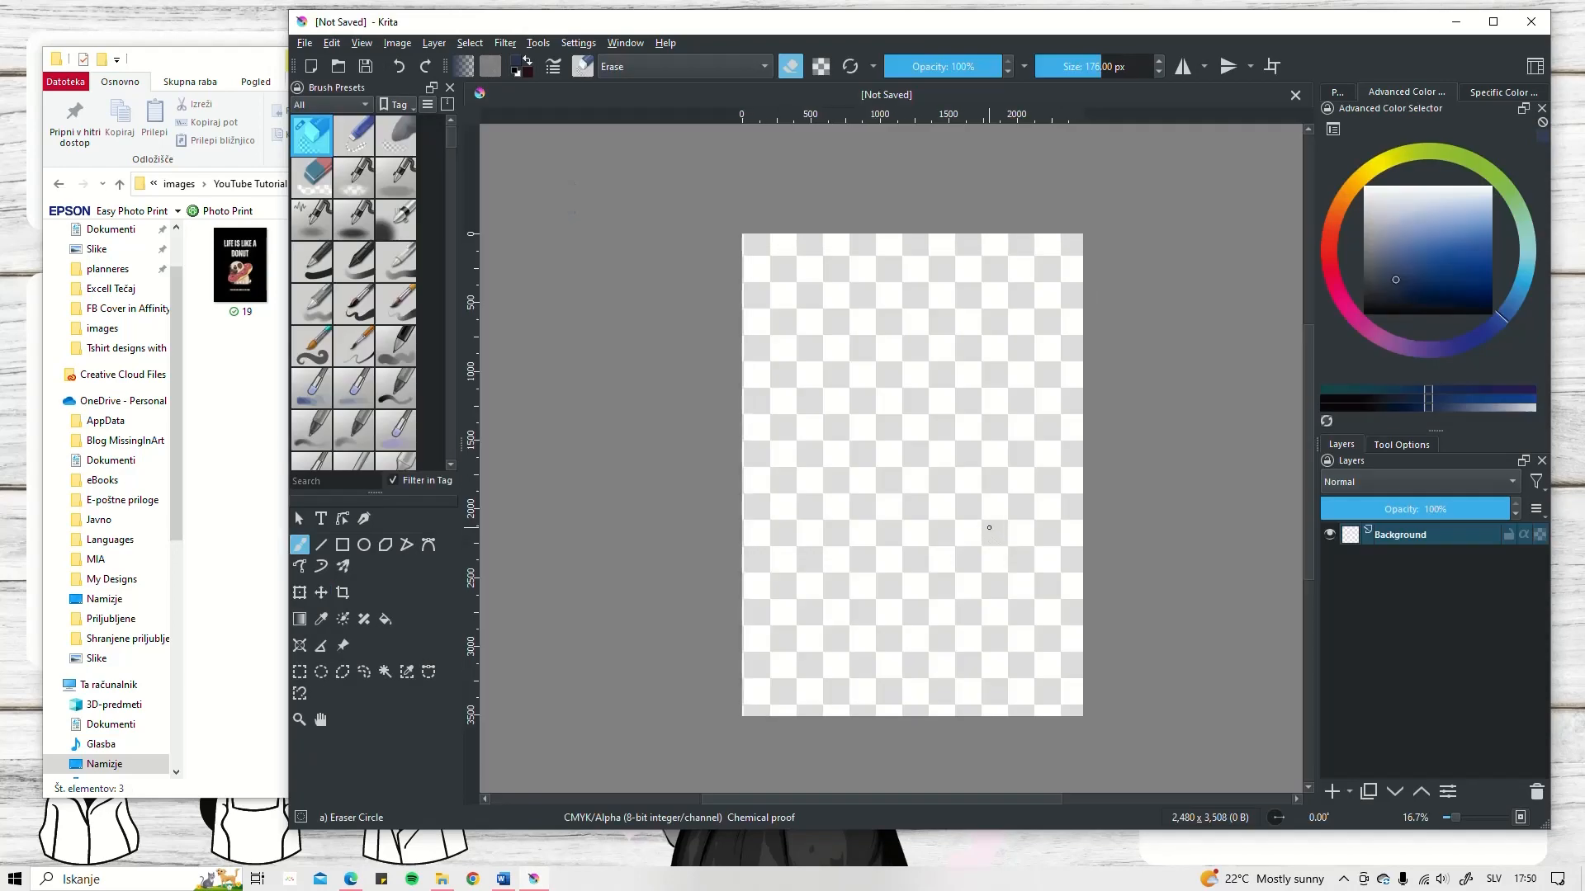
# - Insert the exported images 21, 20 and 19 from the folder into the document as new layers
pyautogui.click(257, 431)
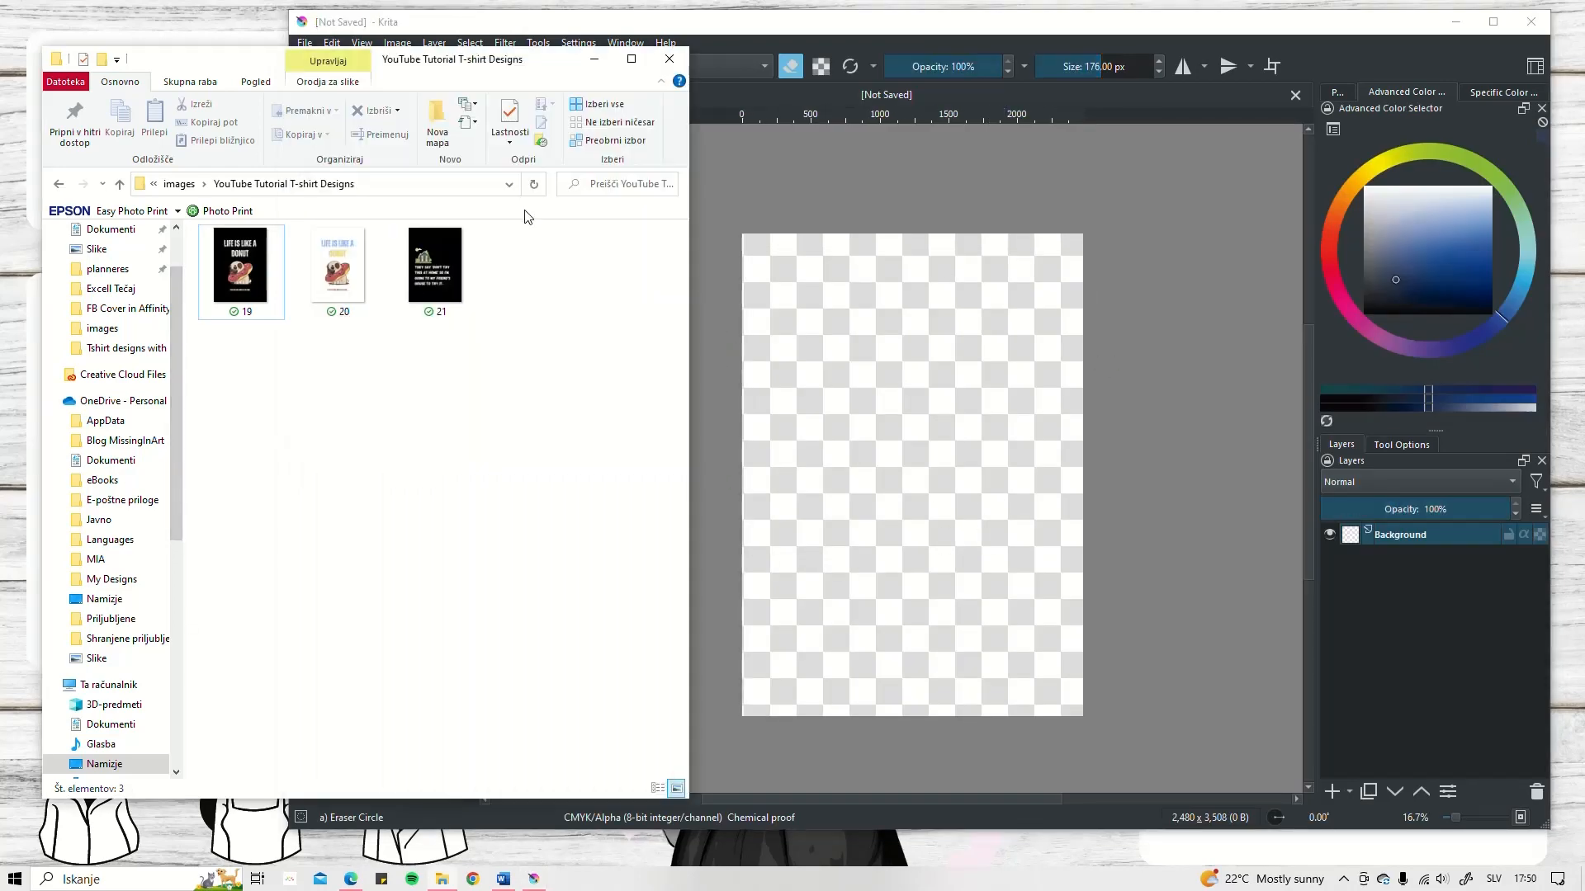
pyautogui.click(426, 264)
pyautogui.moveTo(441, 276); pyautogui.dragTo(885, 423)
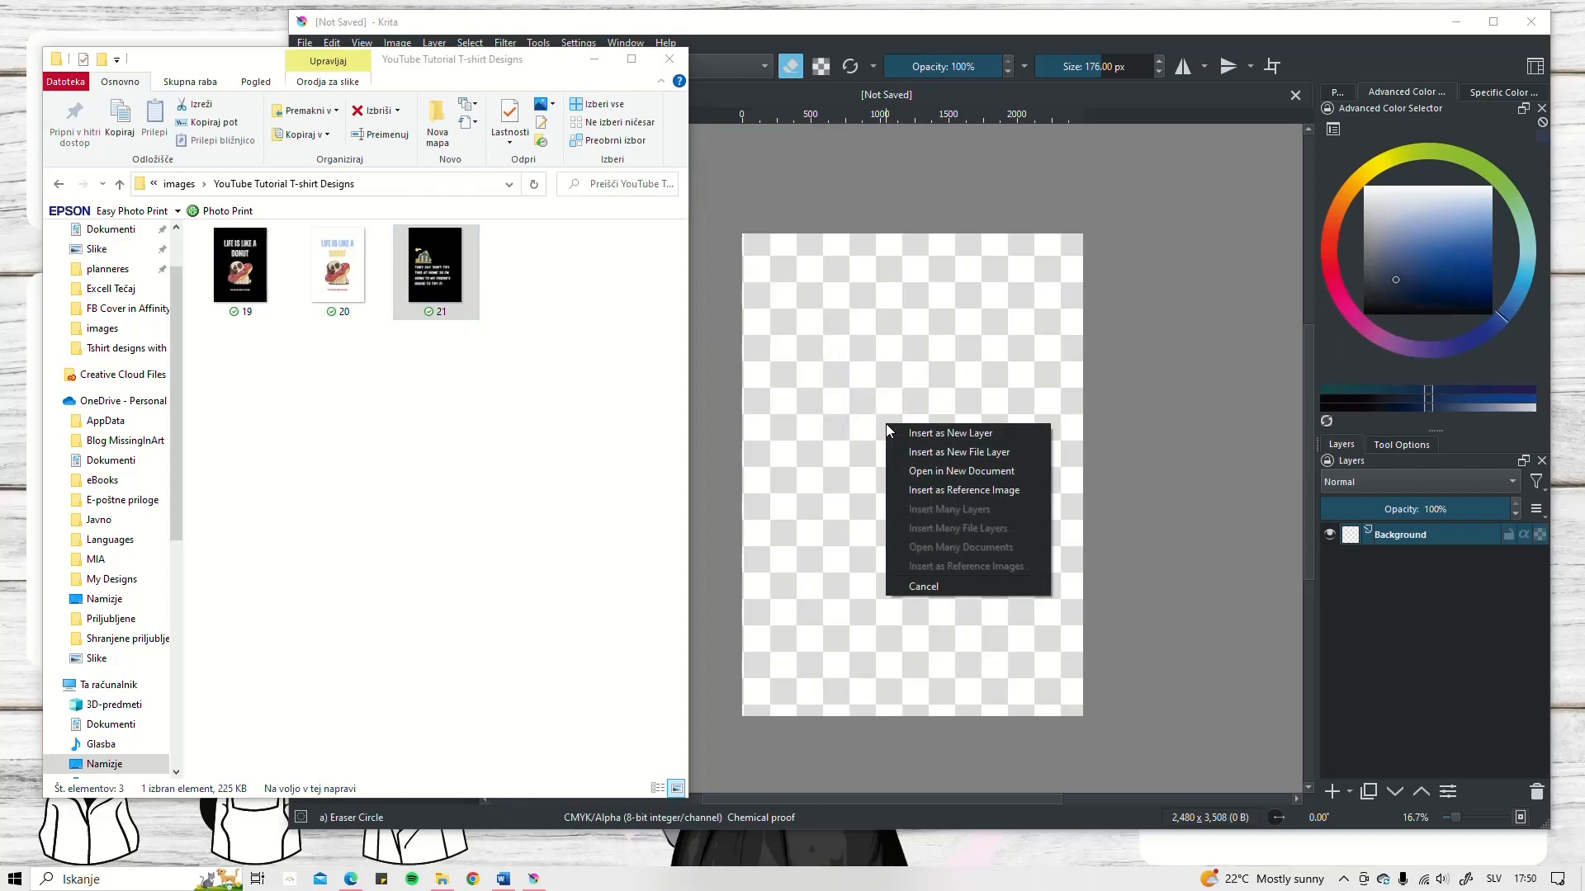
pyautogui.click(969, 431)
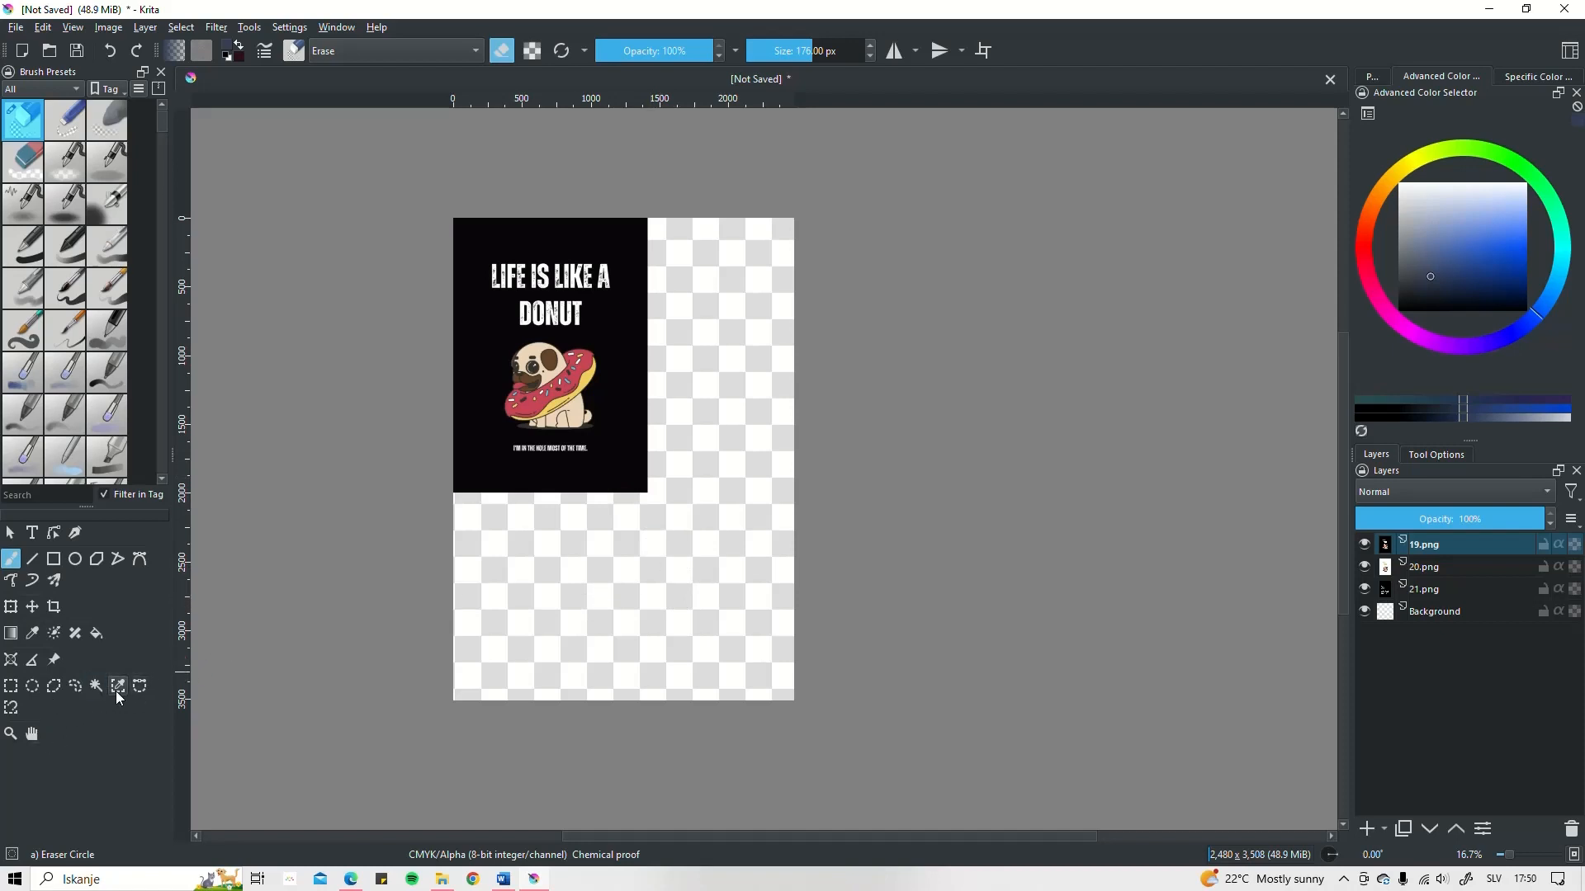
# - Make the 21.png layer active and hide the 19.png and 20.png layers
pyautogui.click(30, 609)
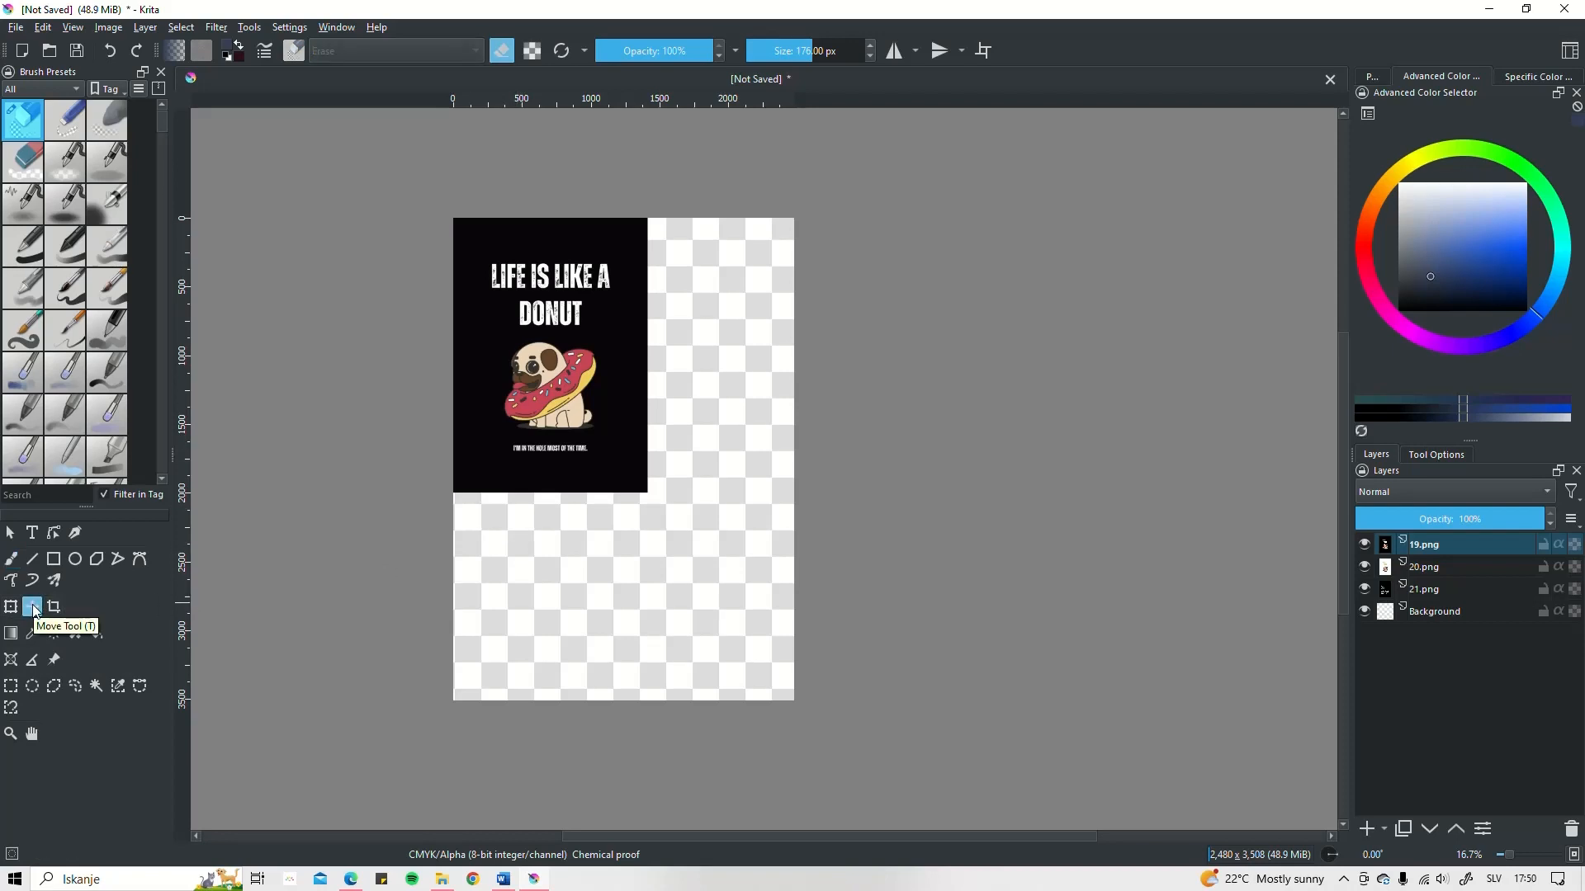
pyautogui.click(1454, 590)
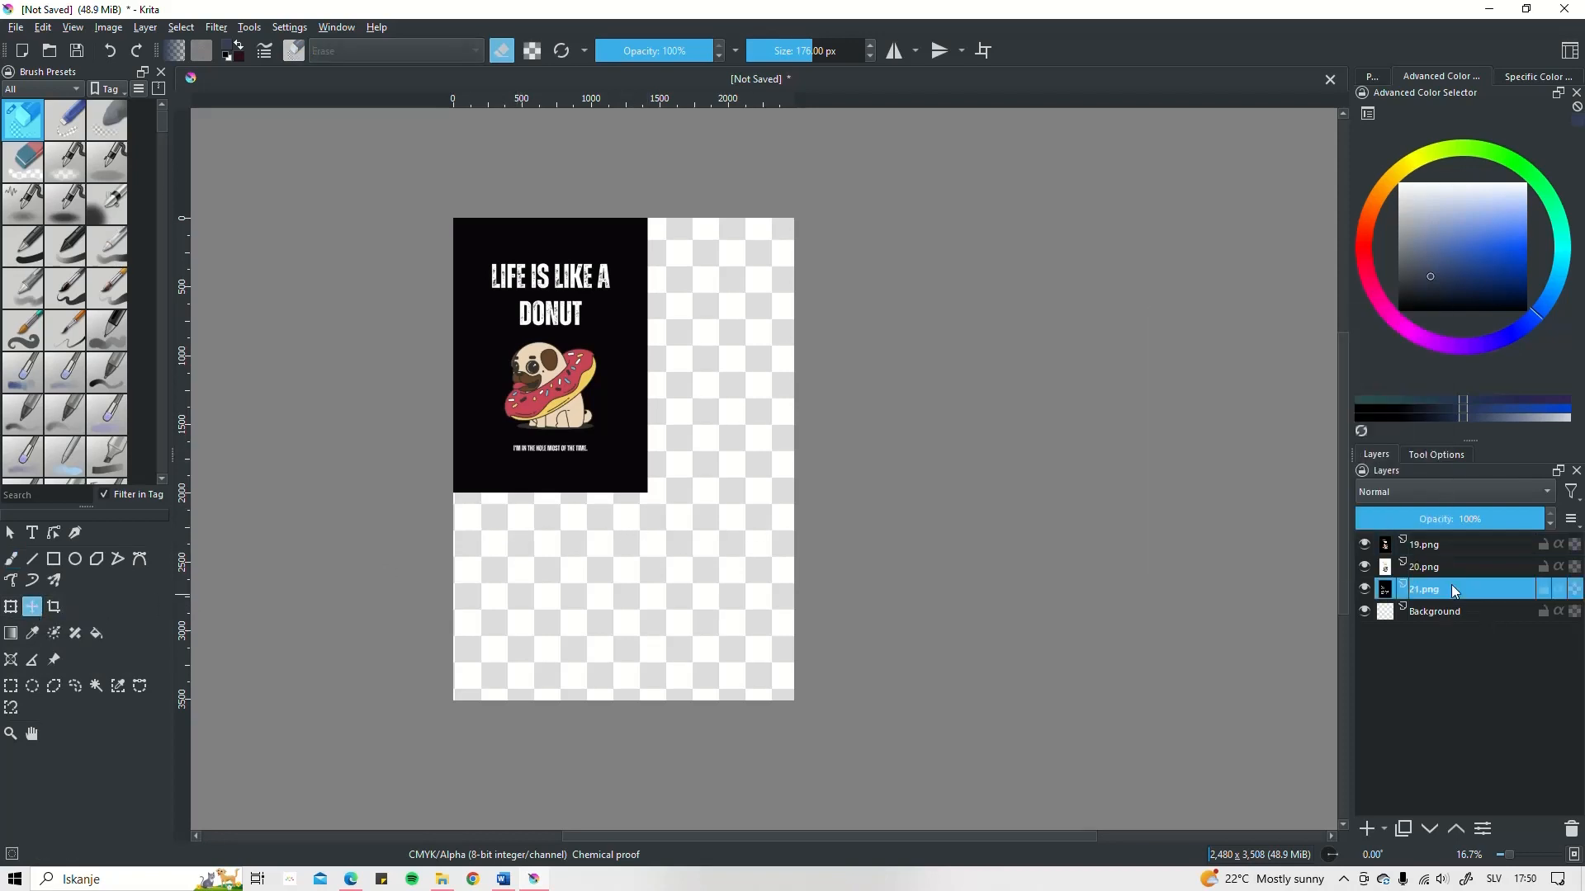
pyautogui.moveTo(1365, 569); pyautogui.dragTo(1364, 545)
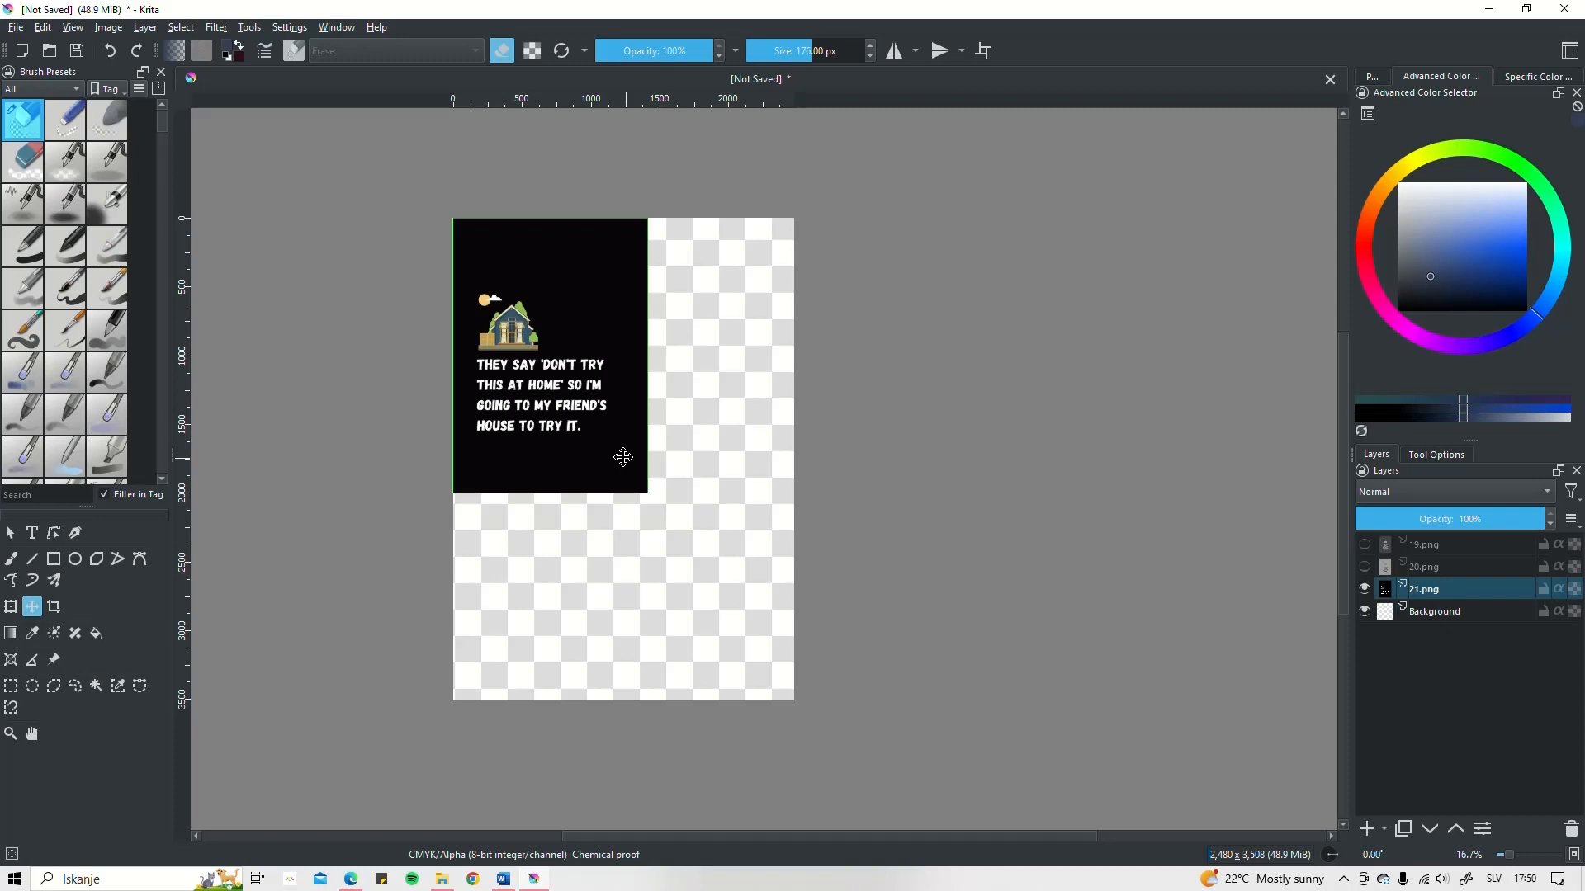
# - Align the 21.png image with the canvas corner and scale it to fill the whole A4 canvas
pyautogui.click(10, 608)
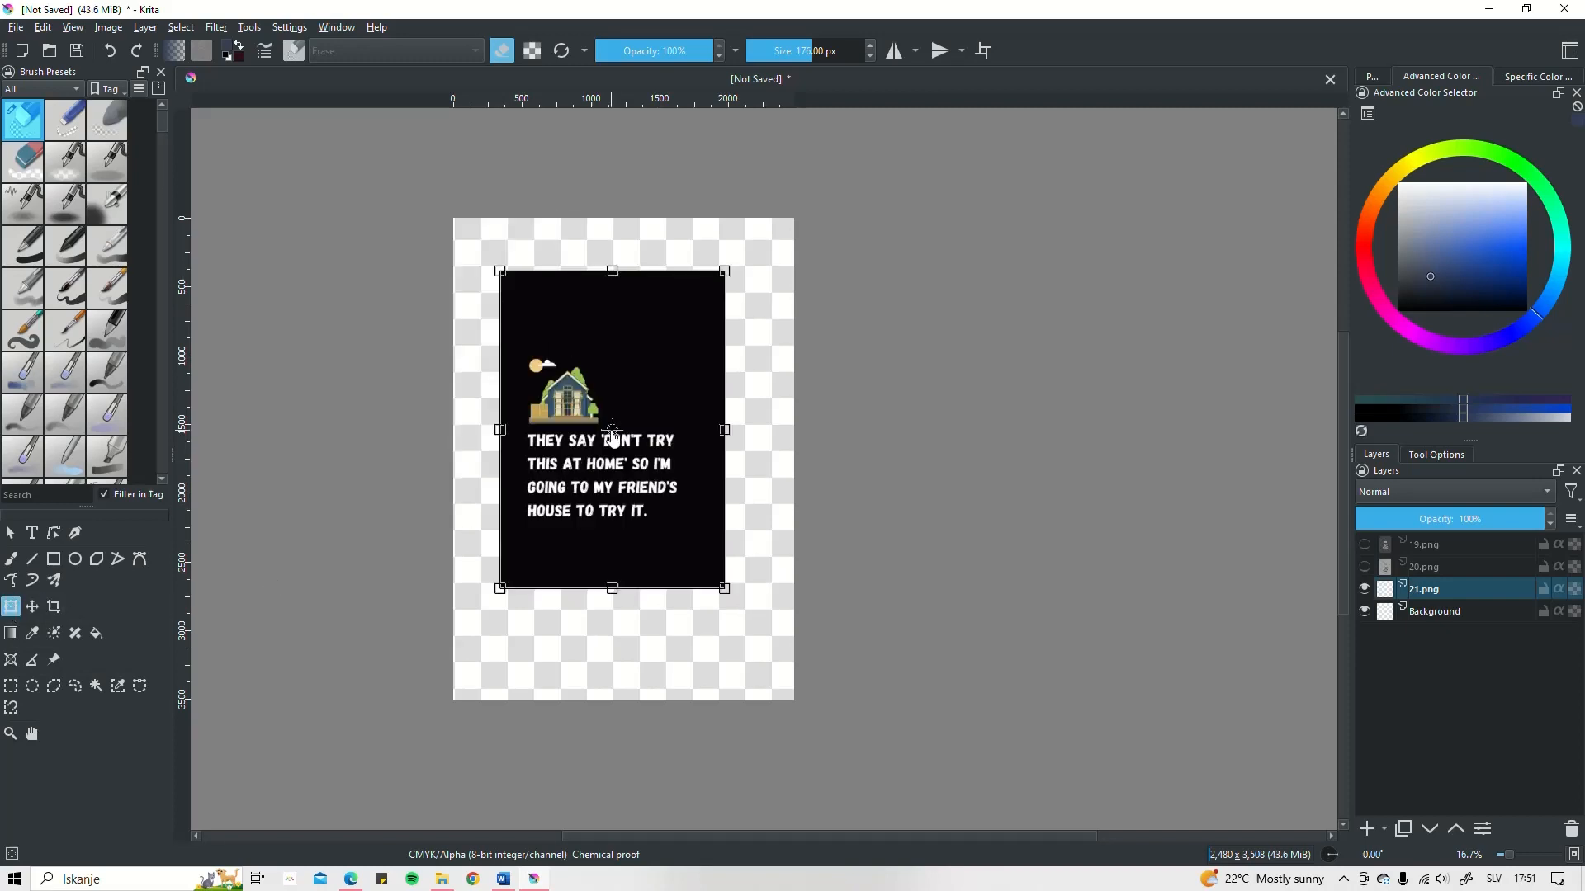
pyautogui.press('Return')
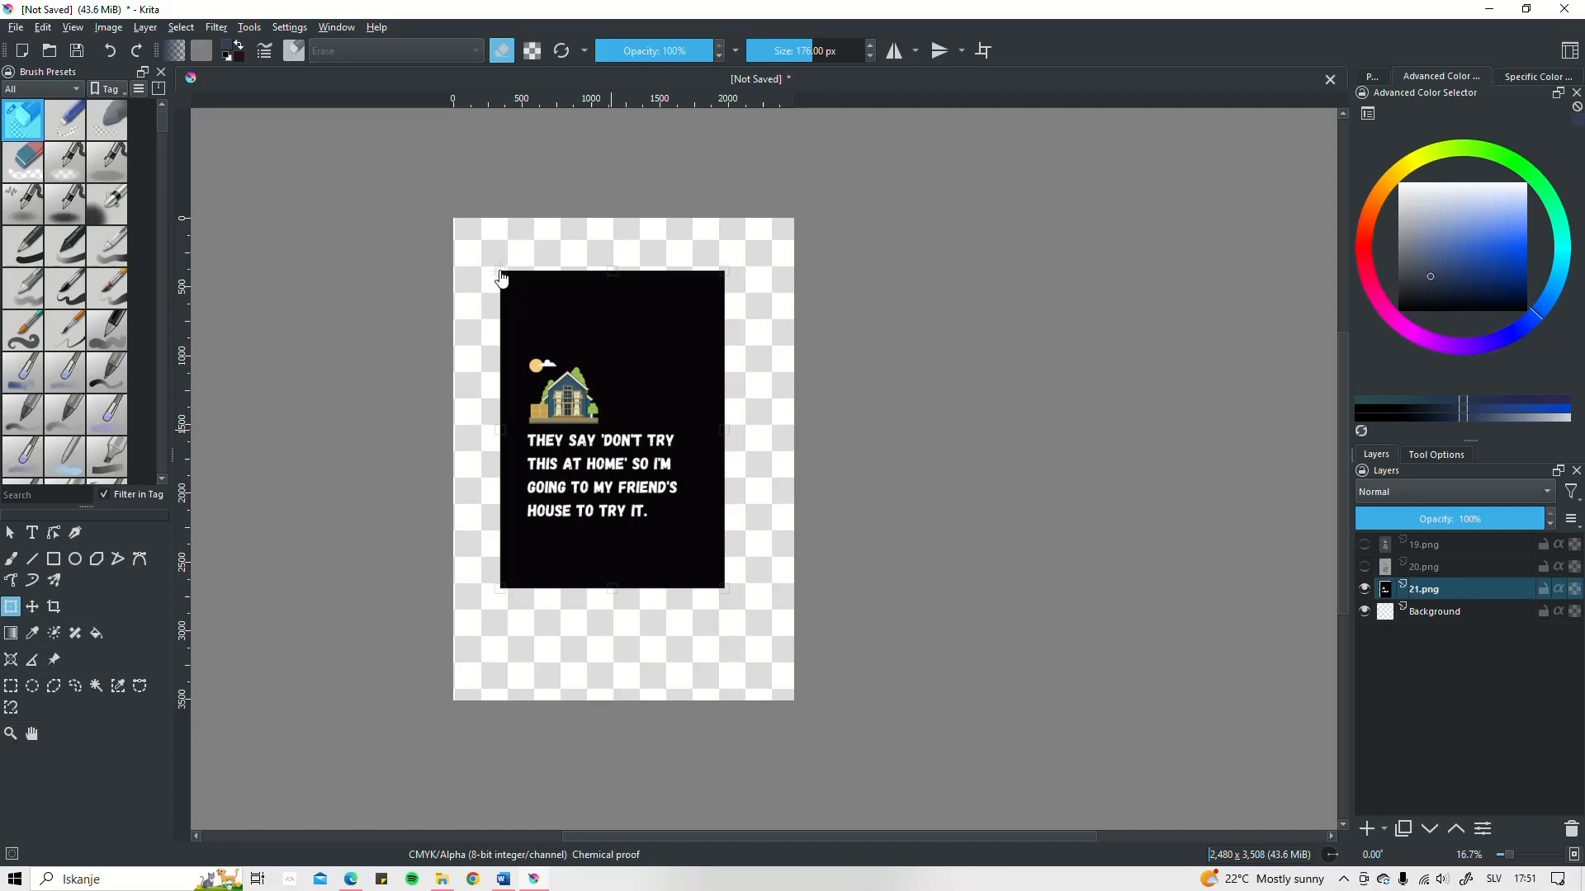
pyautogui.moveTo(631, 348); pyautogui.dragTo(569, 297)
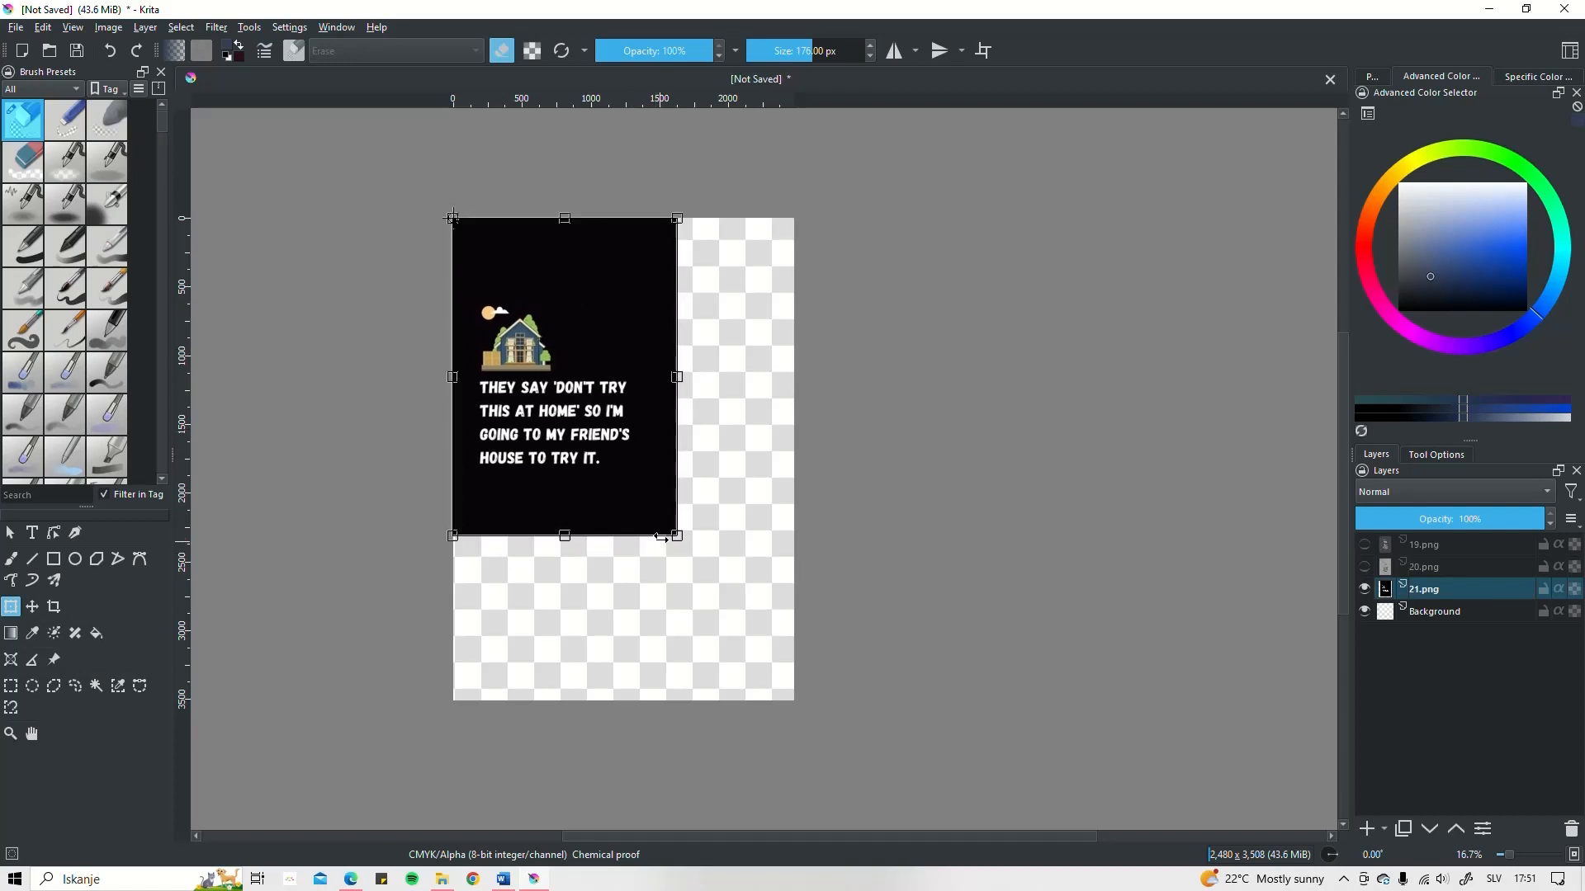
pyautogui.moveTo(675, 536); pyautogui.dragTo(793, 703)
pyautogui.press('Return')
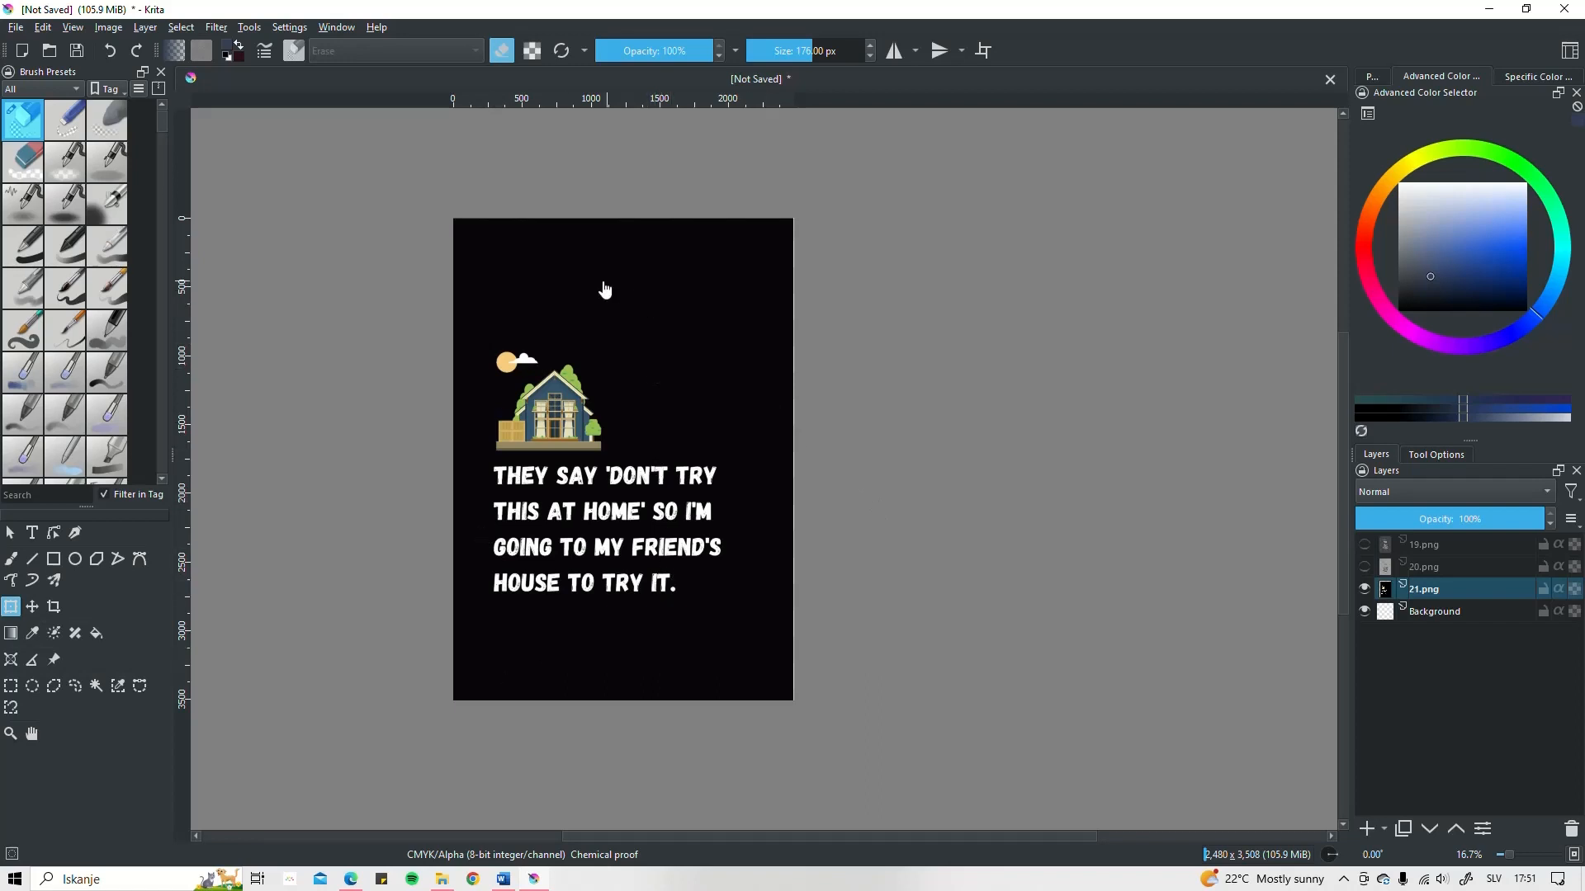
# - Select the contiguous black background of the 21.png layer and check the selection's edges around the house and lettering
pyautogui.click(97, 687)
pyautogui.click(665, 377)
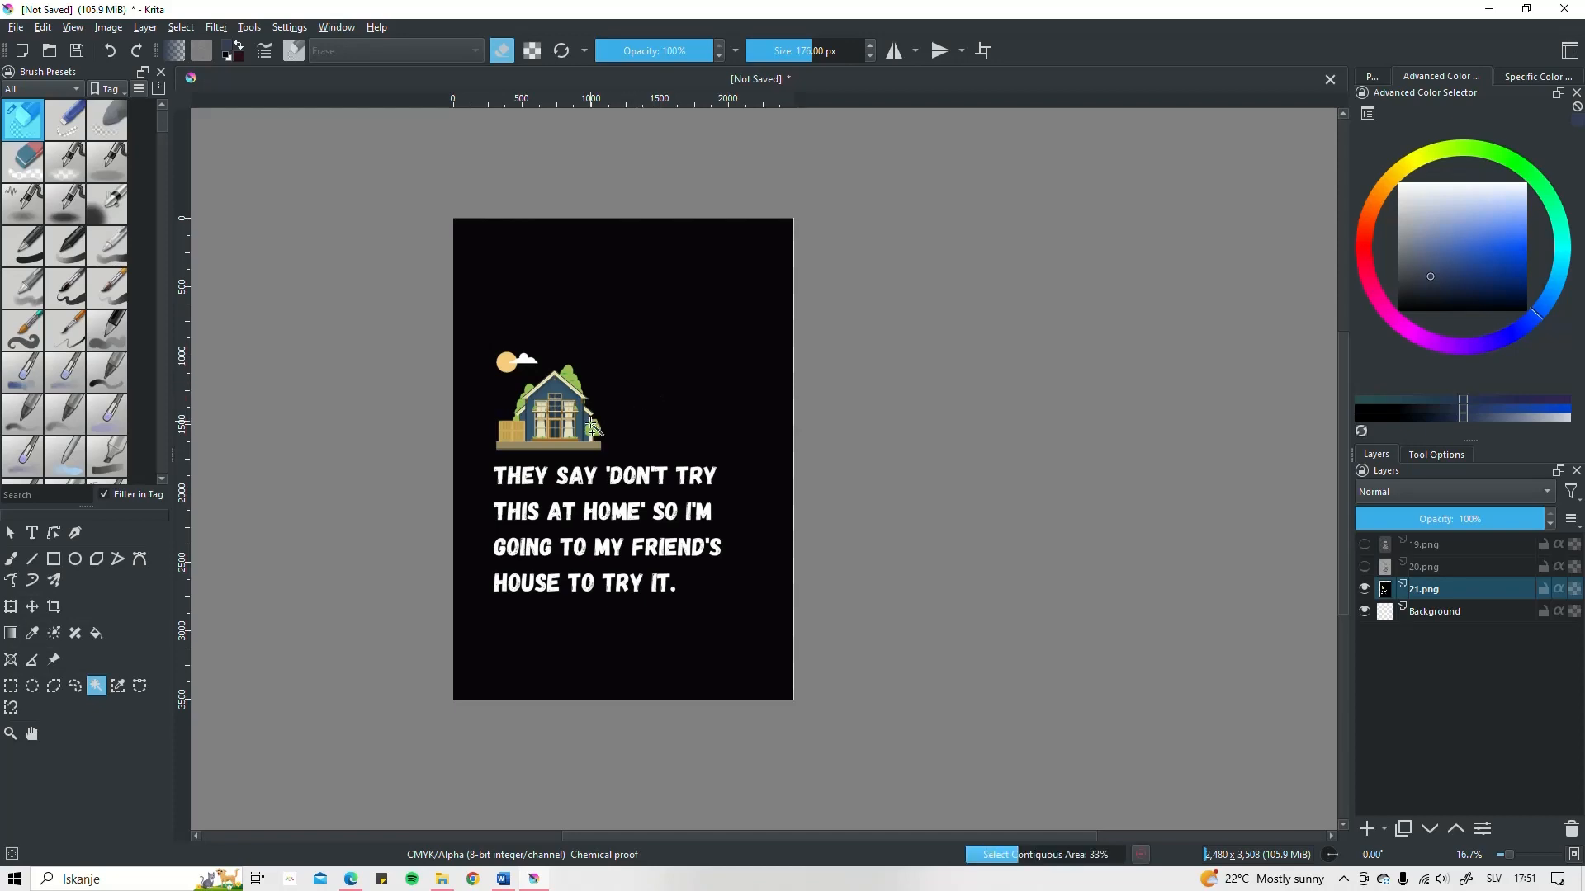
pyautogui.scroll(10, 591, 410)
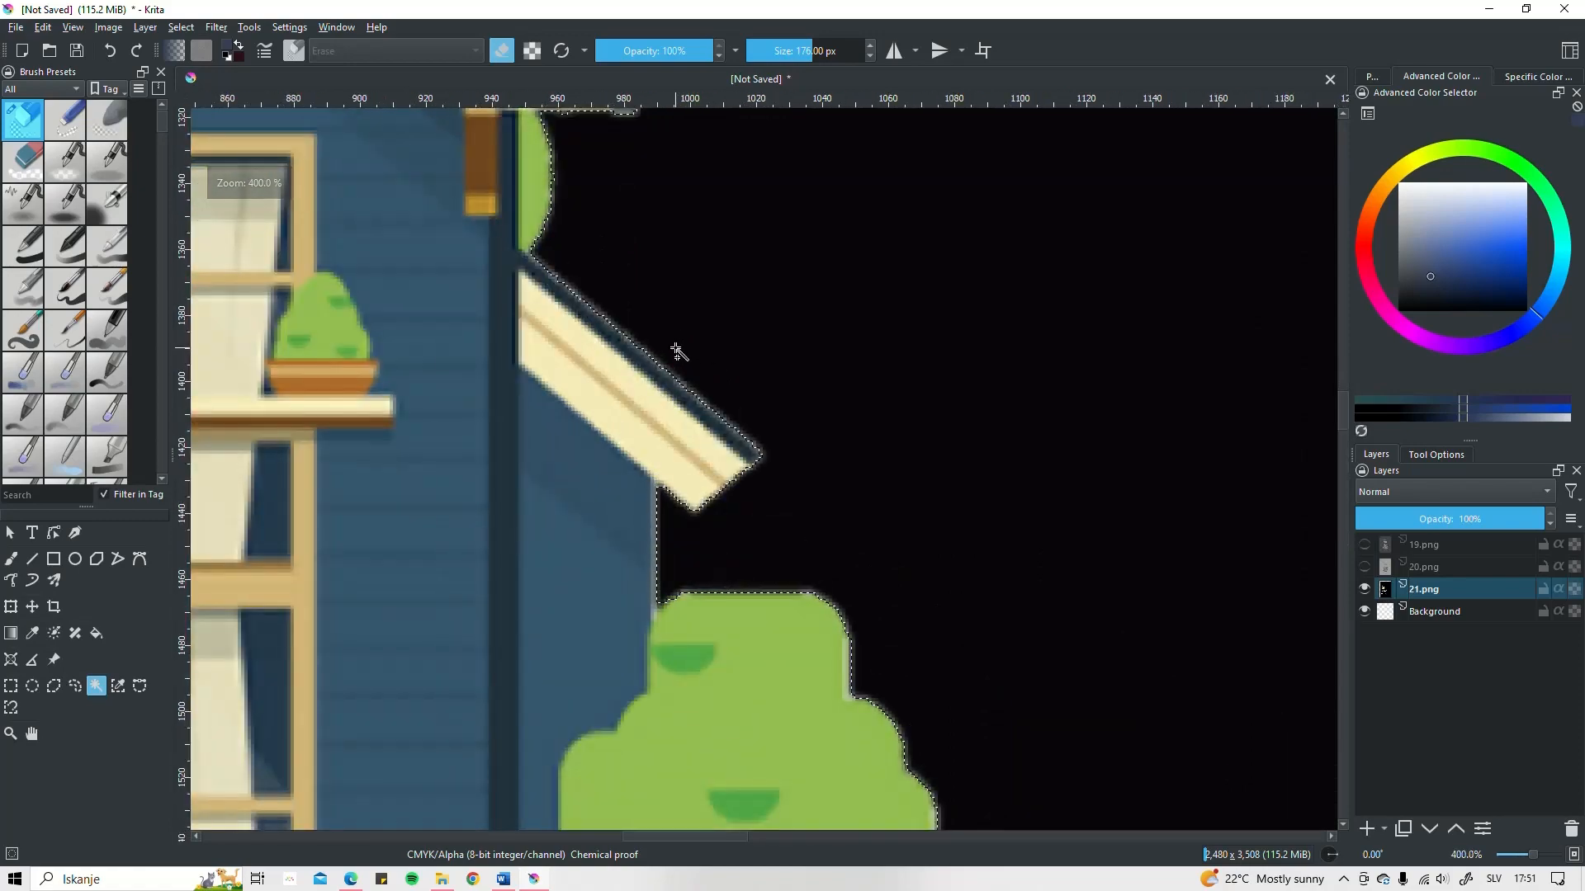
pyautogui.scroll(-5, 672, 354)
pyautogui.scroll(-2, 640, 566)
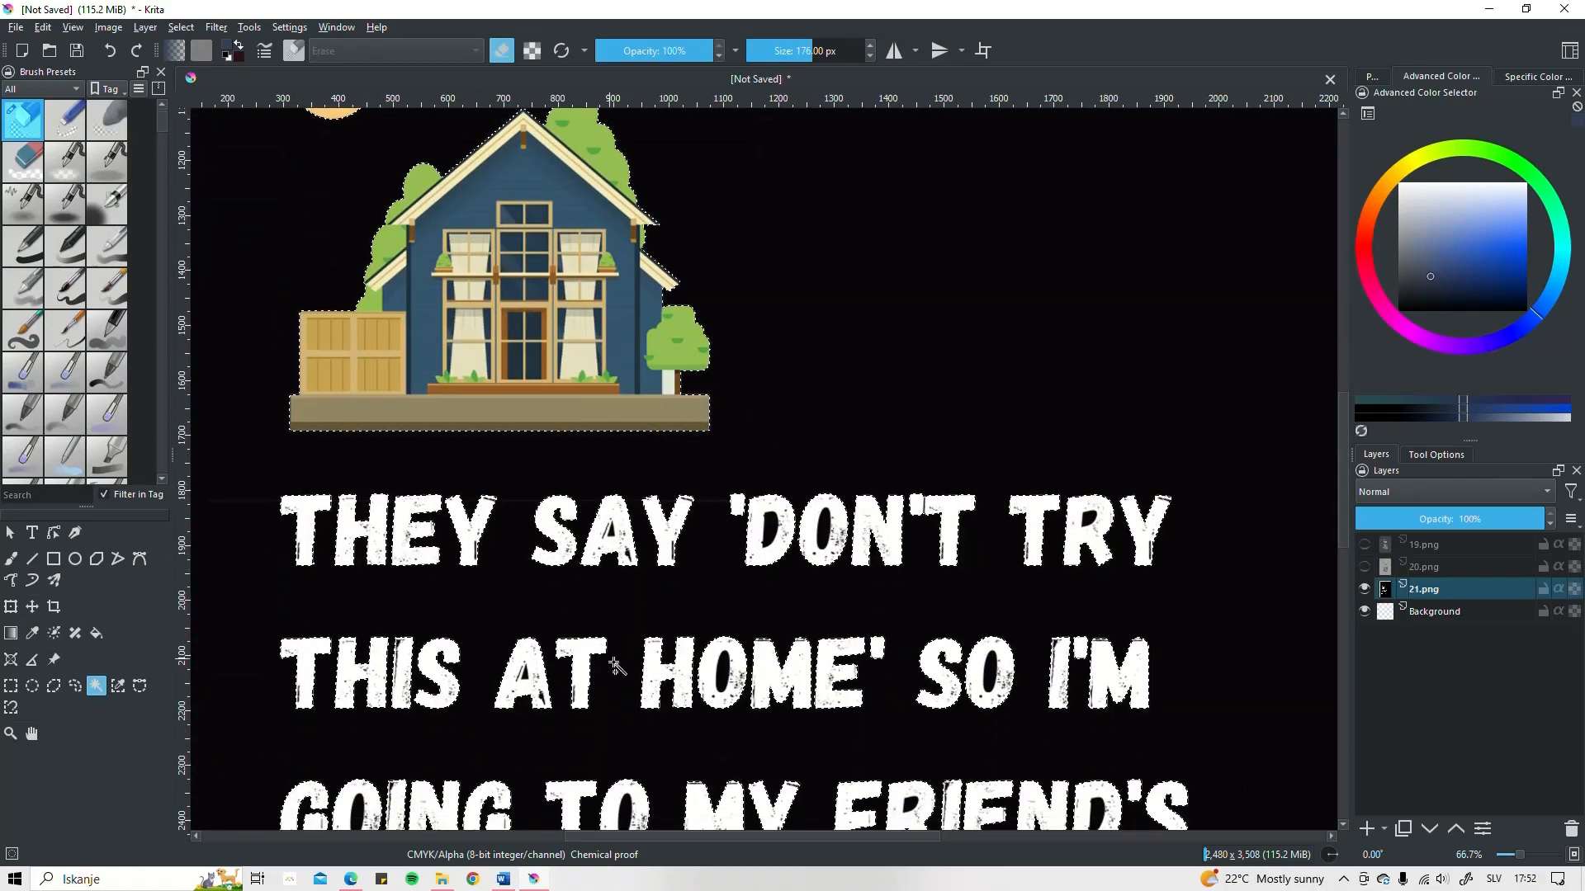
pyautogui.scroll(6, 612, 662)
pyautogui.scroll(-2, 723, 619)
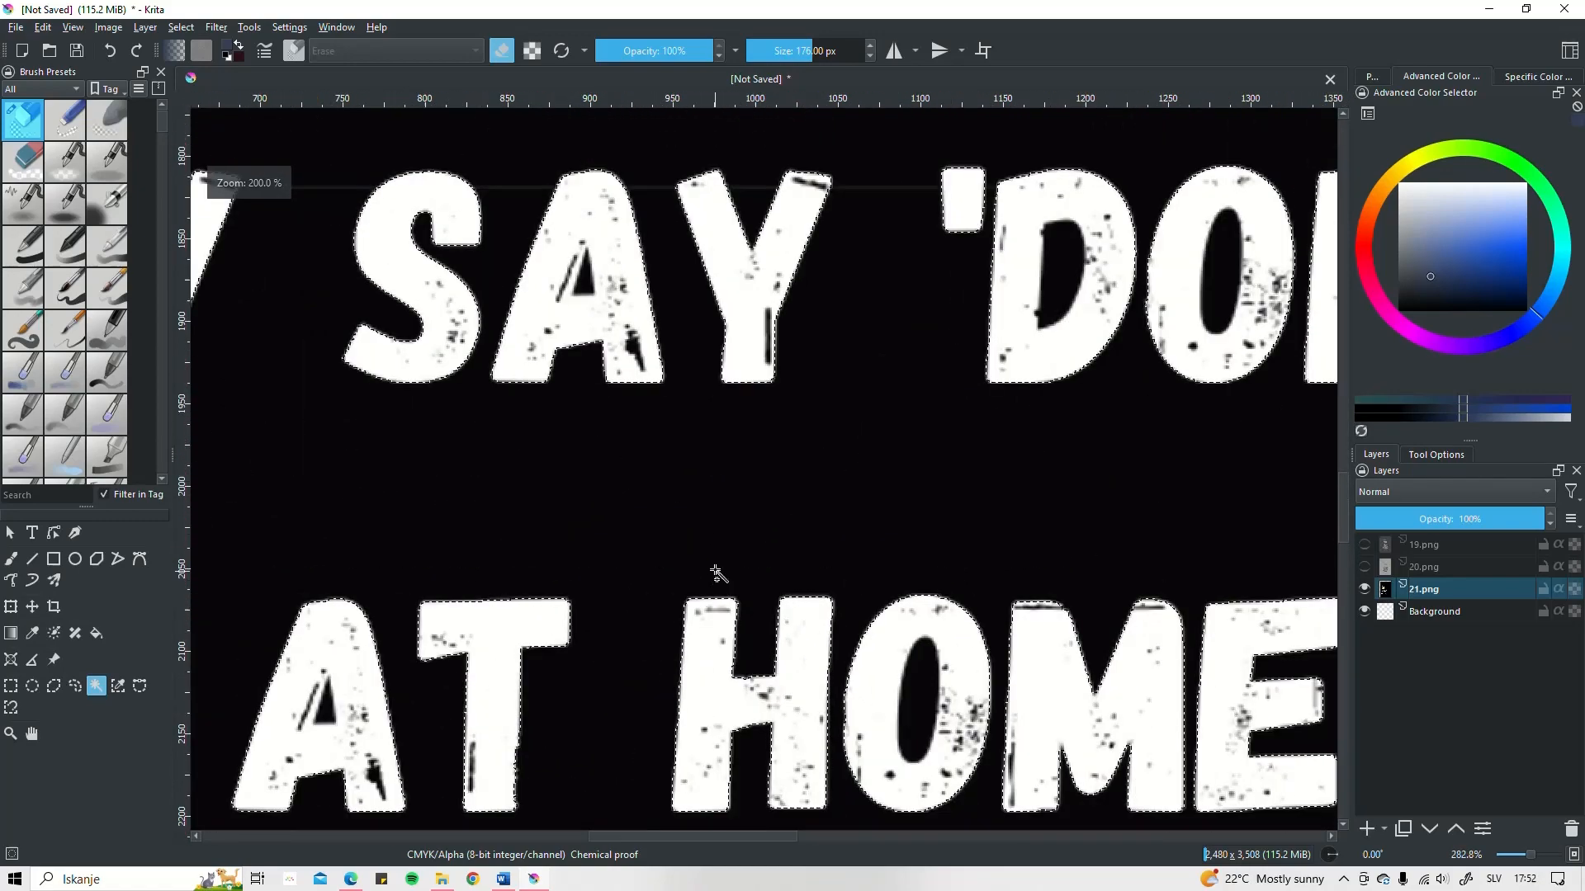
pyautogui.scroll(-3, 761, 399)
pyautogui.moveTo(760, 400); pyautogui.dragTo(725, 722)
pyautogui.scroll(4, 371, 241)
pyautogui.scroll(-5, 543, 305)
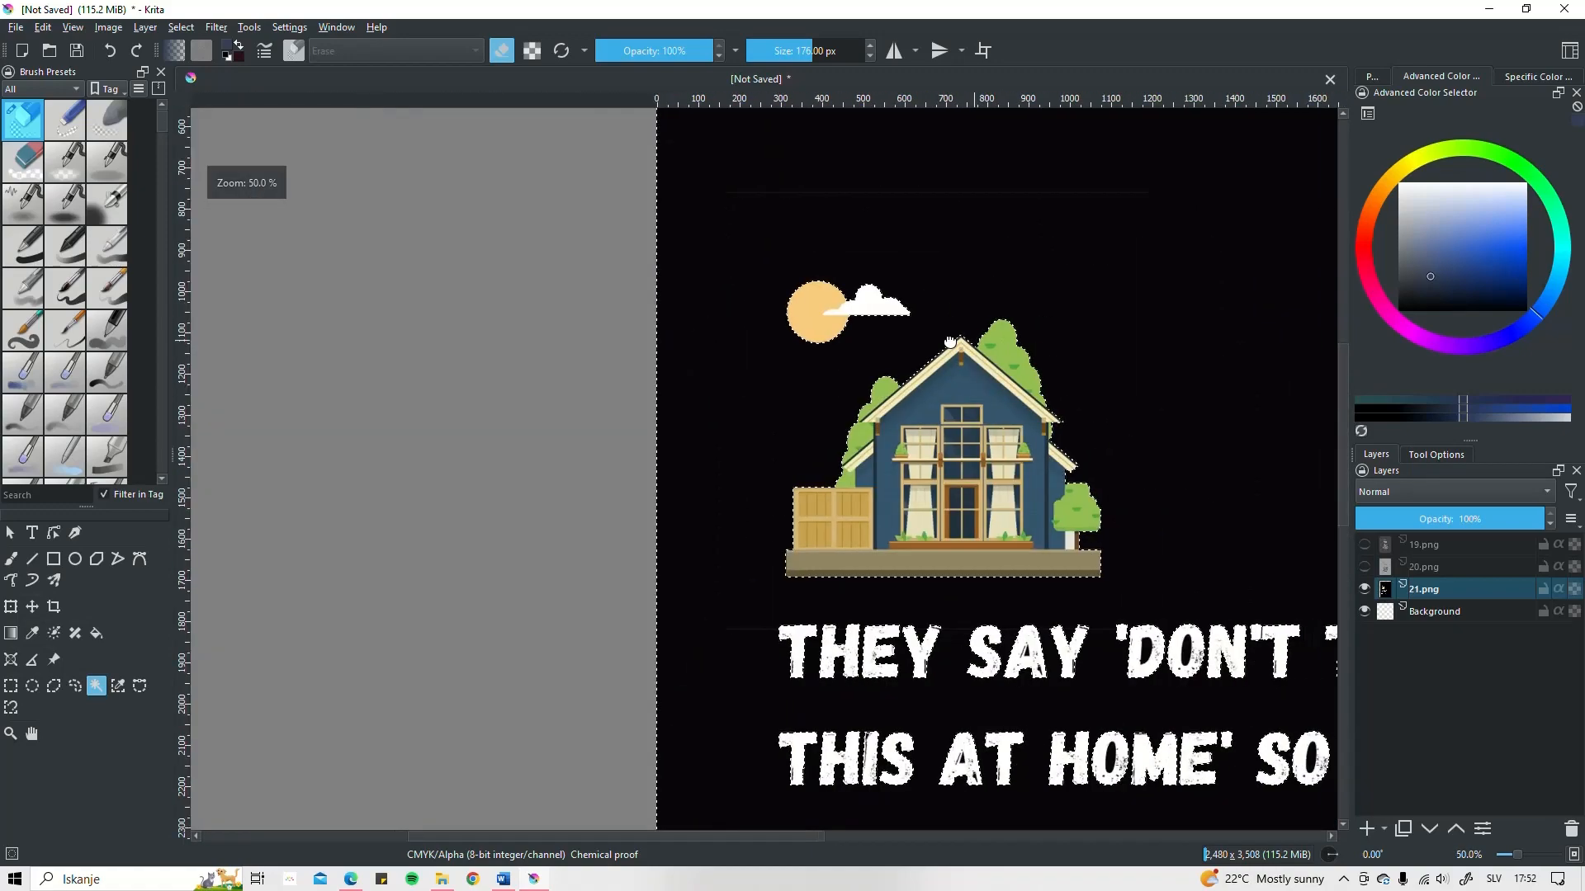
# - Clear the selection, reduce the Contiguous Selection feathering radius to 2 px and reselect the black background
pyautogui.click(1437, 455)
pyautogui.click(1575, 724)
pyautogui.click(1574, 725)
pyautogui.hotkey('ctrl', 'shift', 'a')
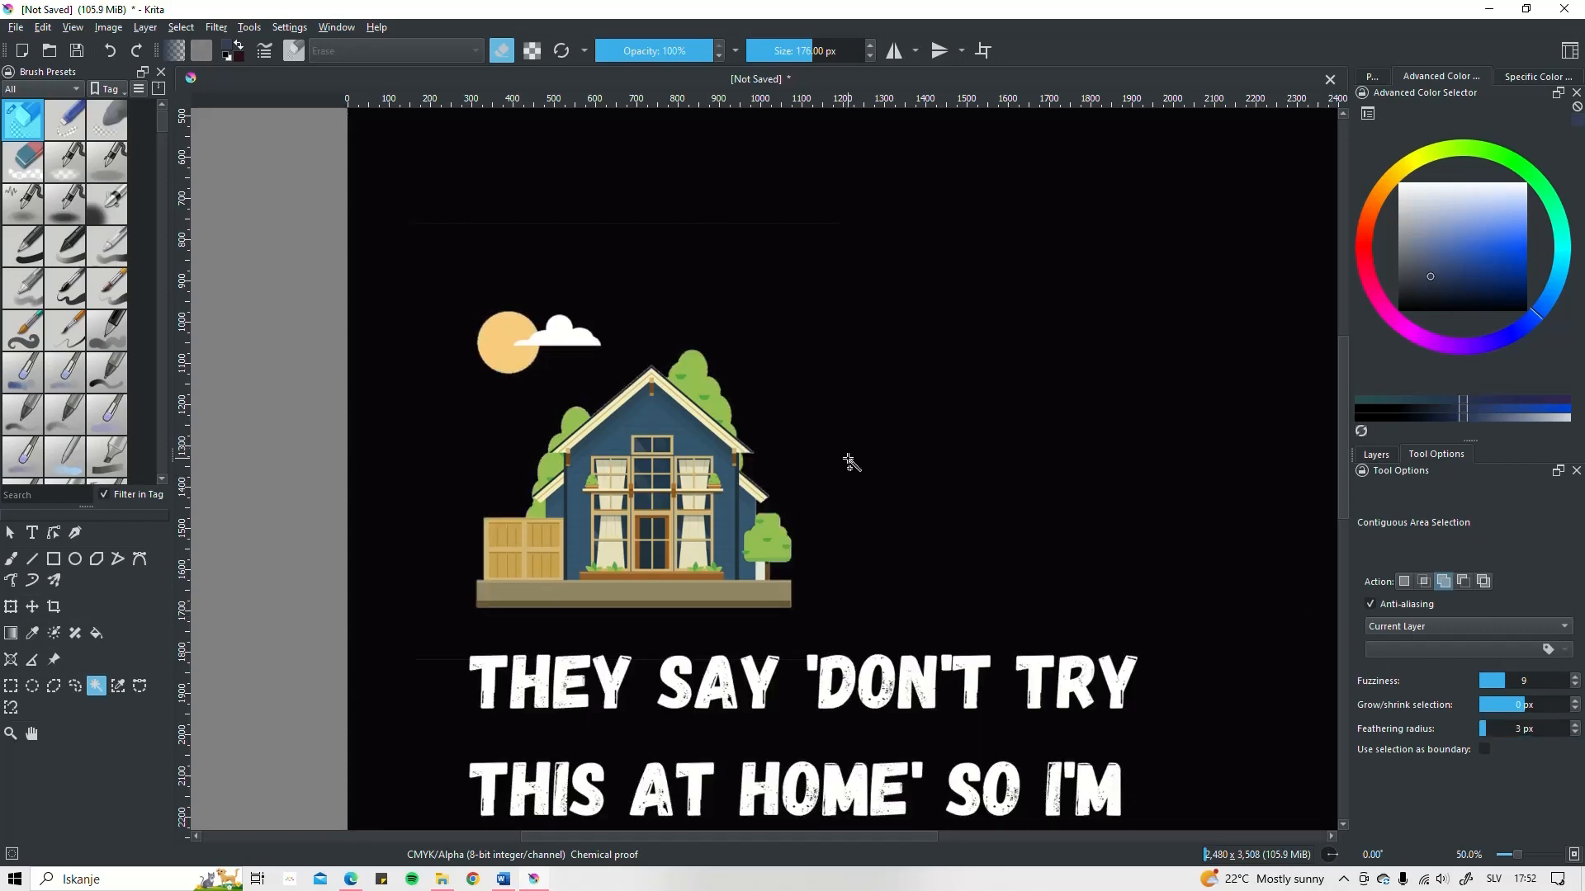
pyautogui.scroll(-2, 506, 343)
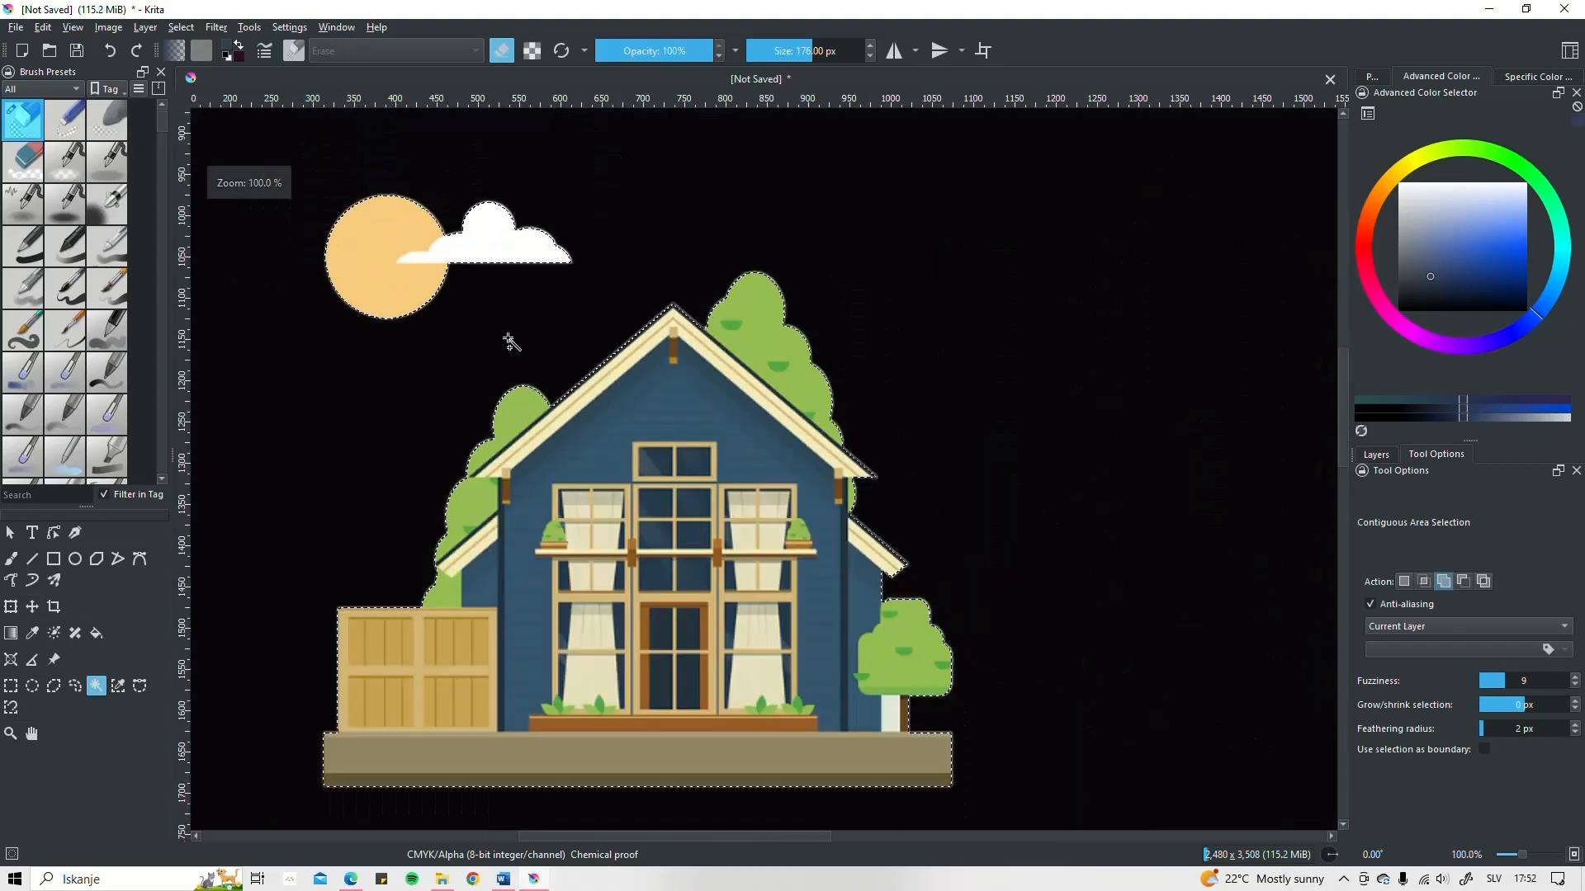
# - Examine how closely the new selection follows the house, the sun and the letters of the quote
pyautogui.moveTo(658, 578); pyautogui.dragTo(634, 164)
pyautogui.scroll(2, 366, 613)
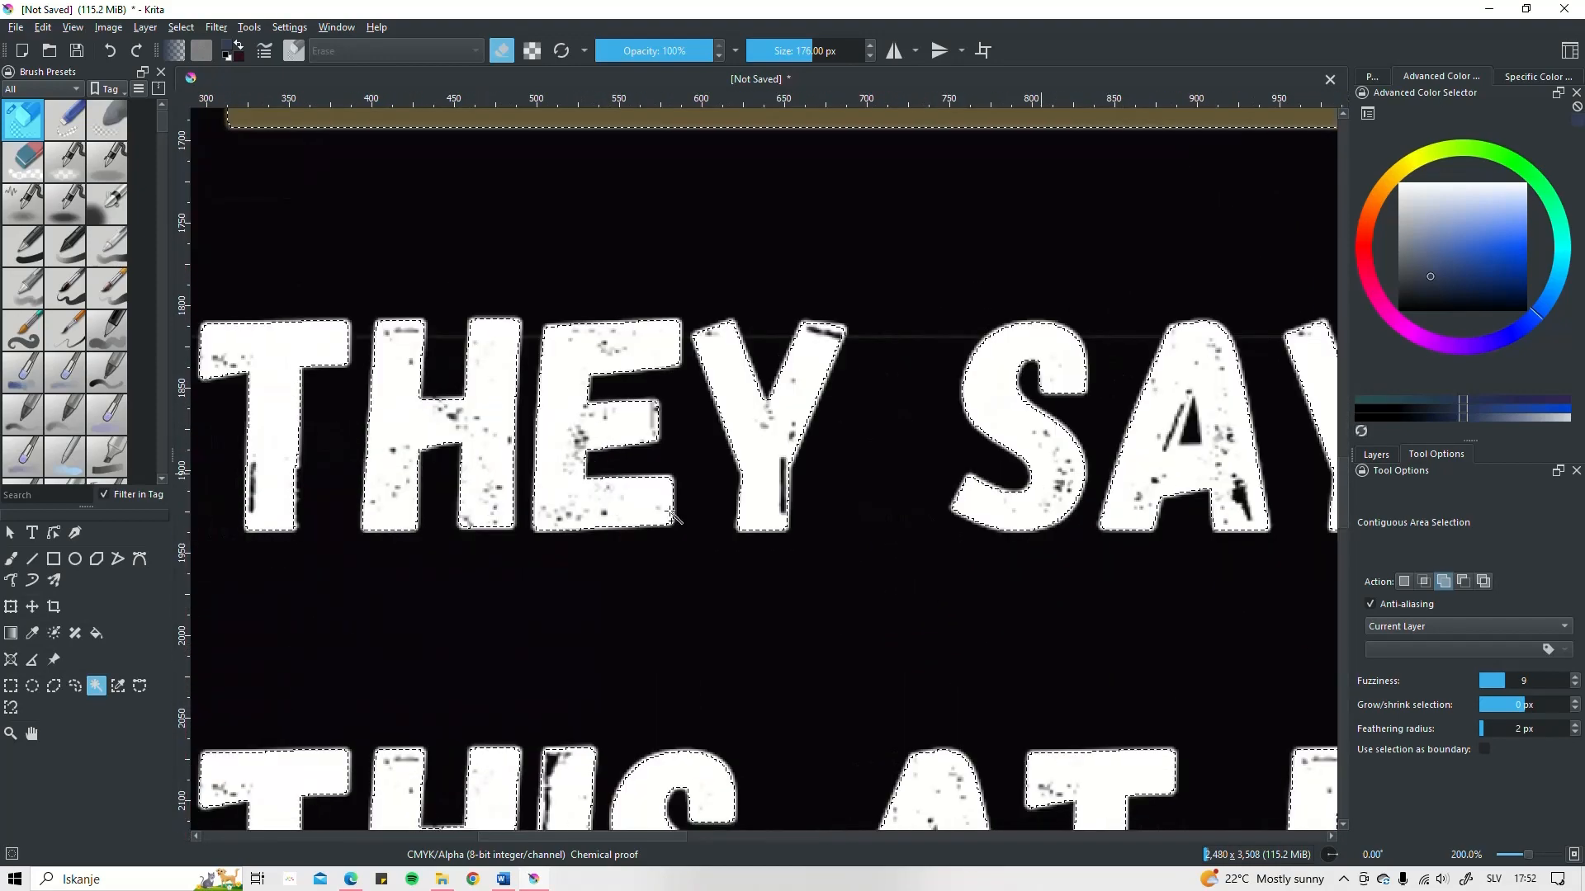
pyautogui.moveTo(541, 526); pyautogui.dragTo(891, 539)
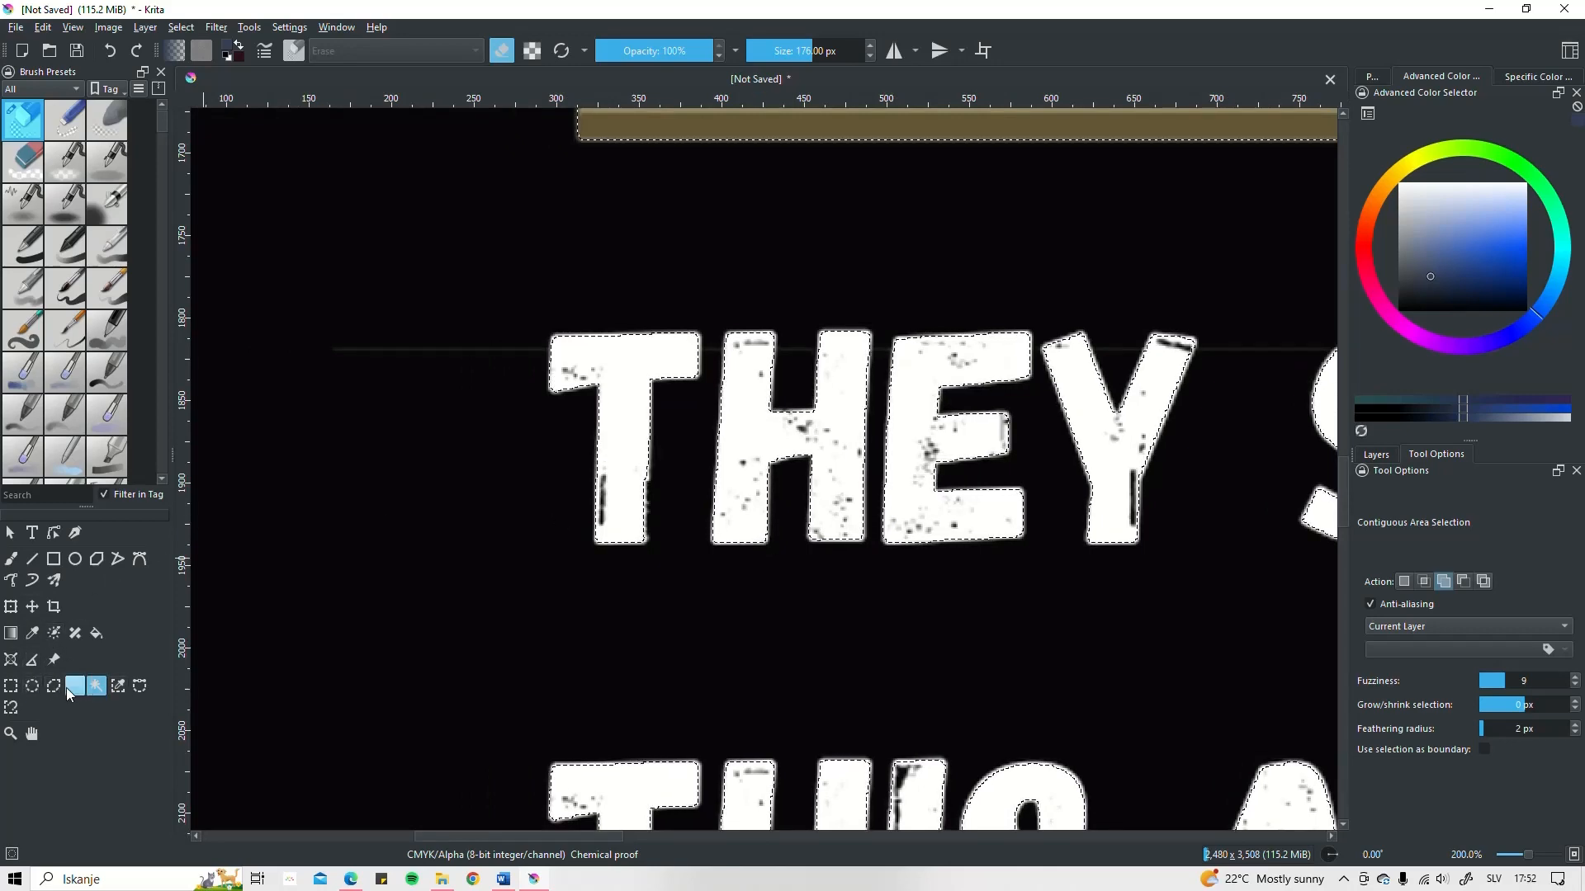
pyautogui.moveTo(867, 449); pyautogui.dragTo(536, 469)
pyautogui.moveTo(964, 465); pyautogui.dragTo(505, 456)
pyautogui.scroll(2, 754, 460)
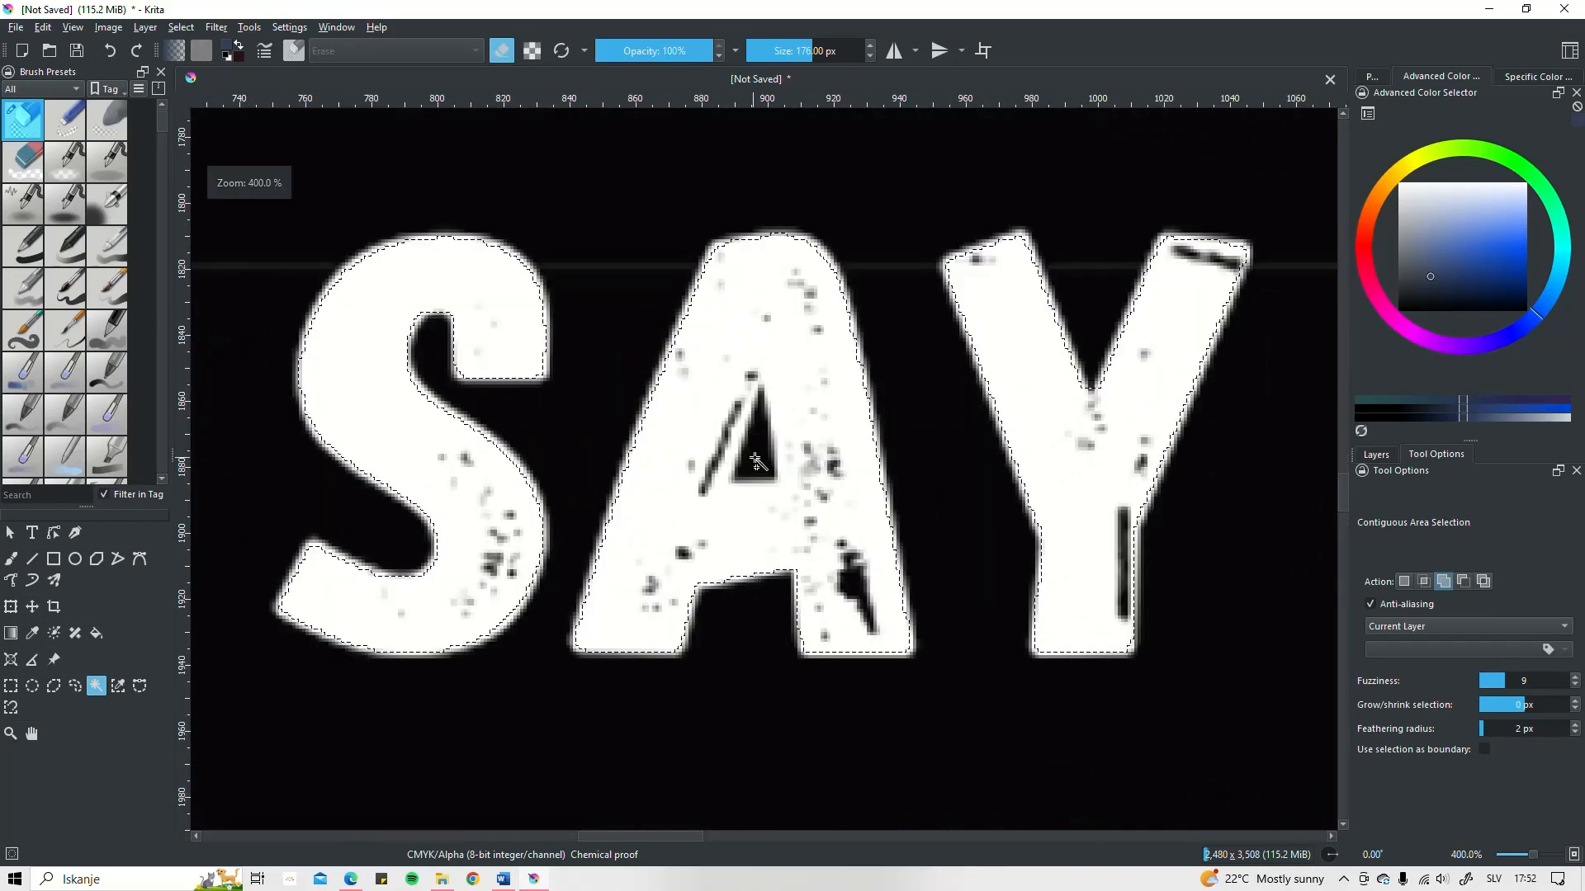
pyautogui.scroll(-4, 758, 460)
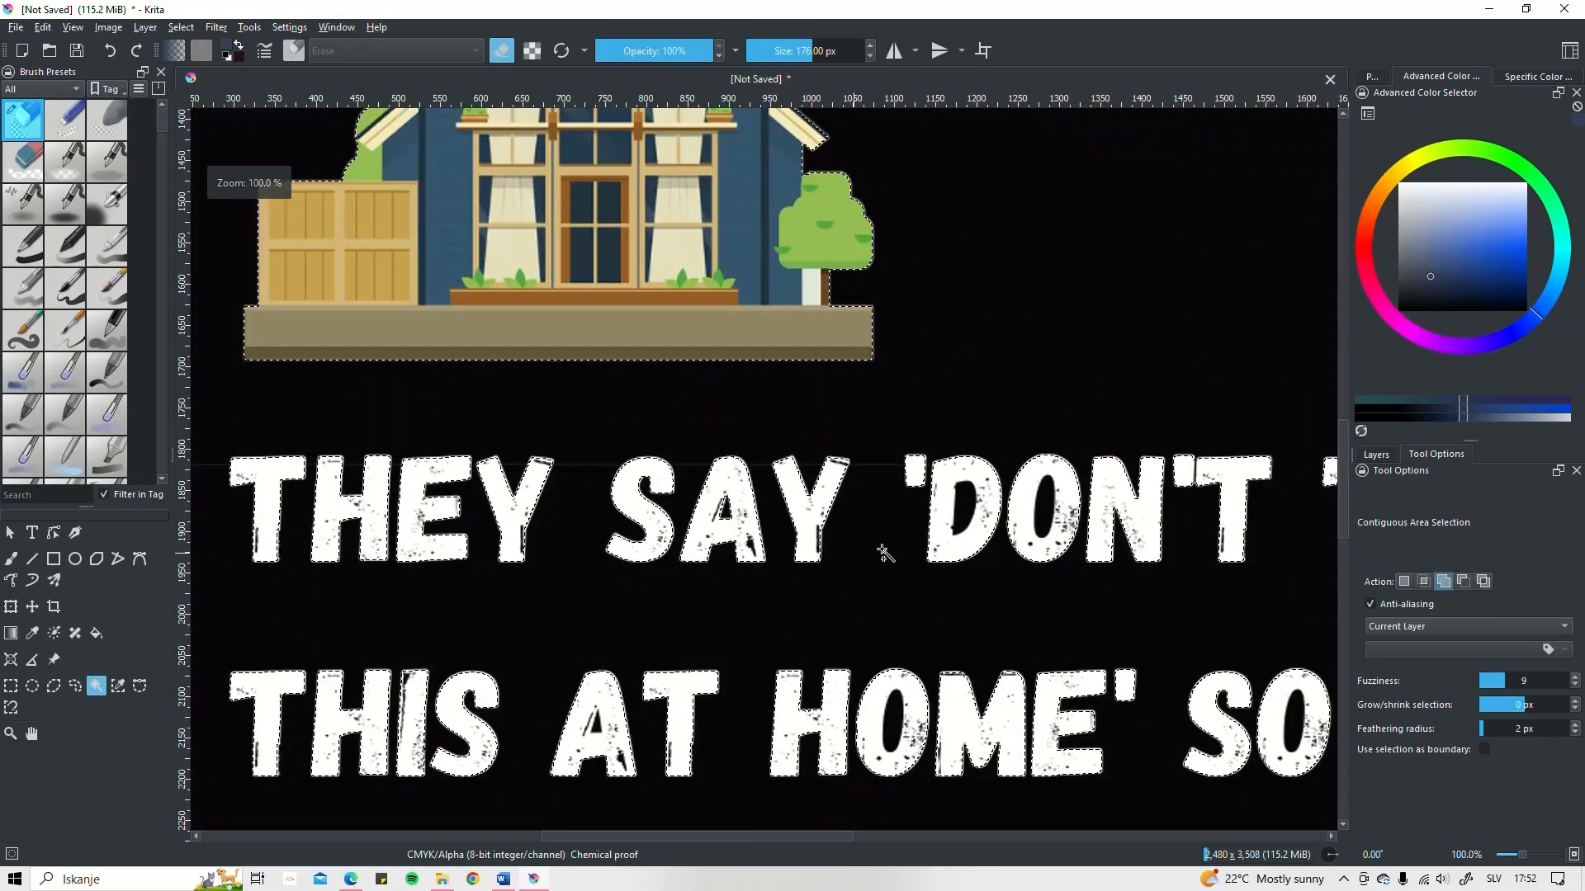
pyautogui.scroll(3, 1012, 495)
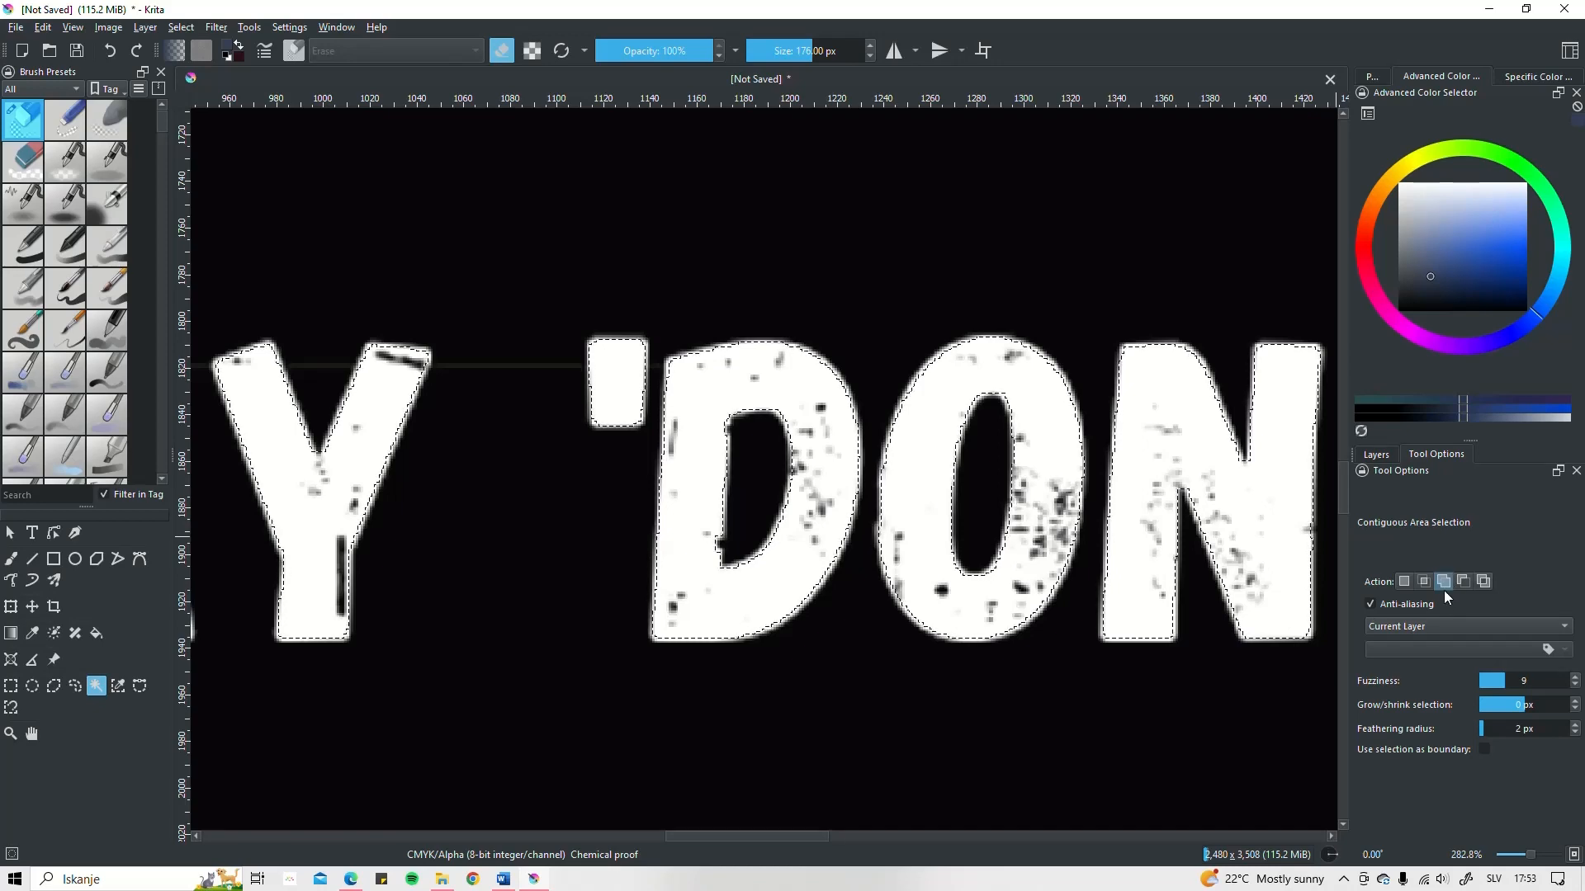
# - Examine the edges of the sun, cloud and house artwork against the transparent background
pyautogui.scroll(-7, 924, 240)
pyautogui.moveTo(972, 274); pyautogui.dragTo(830, 483)
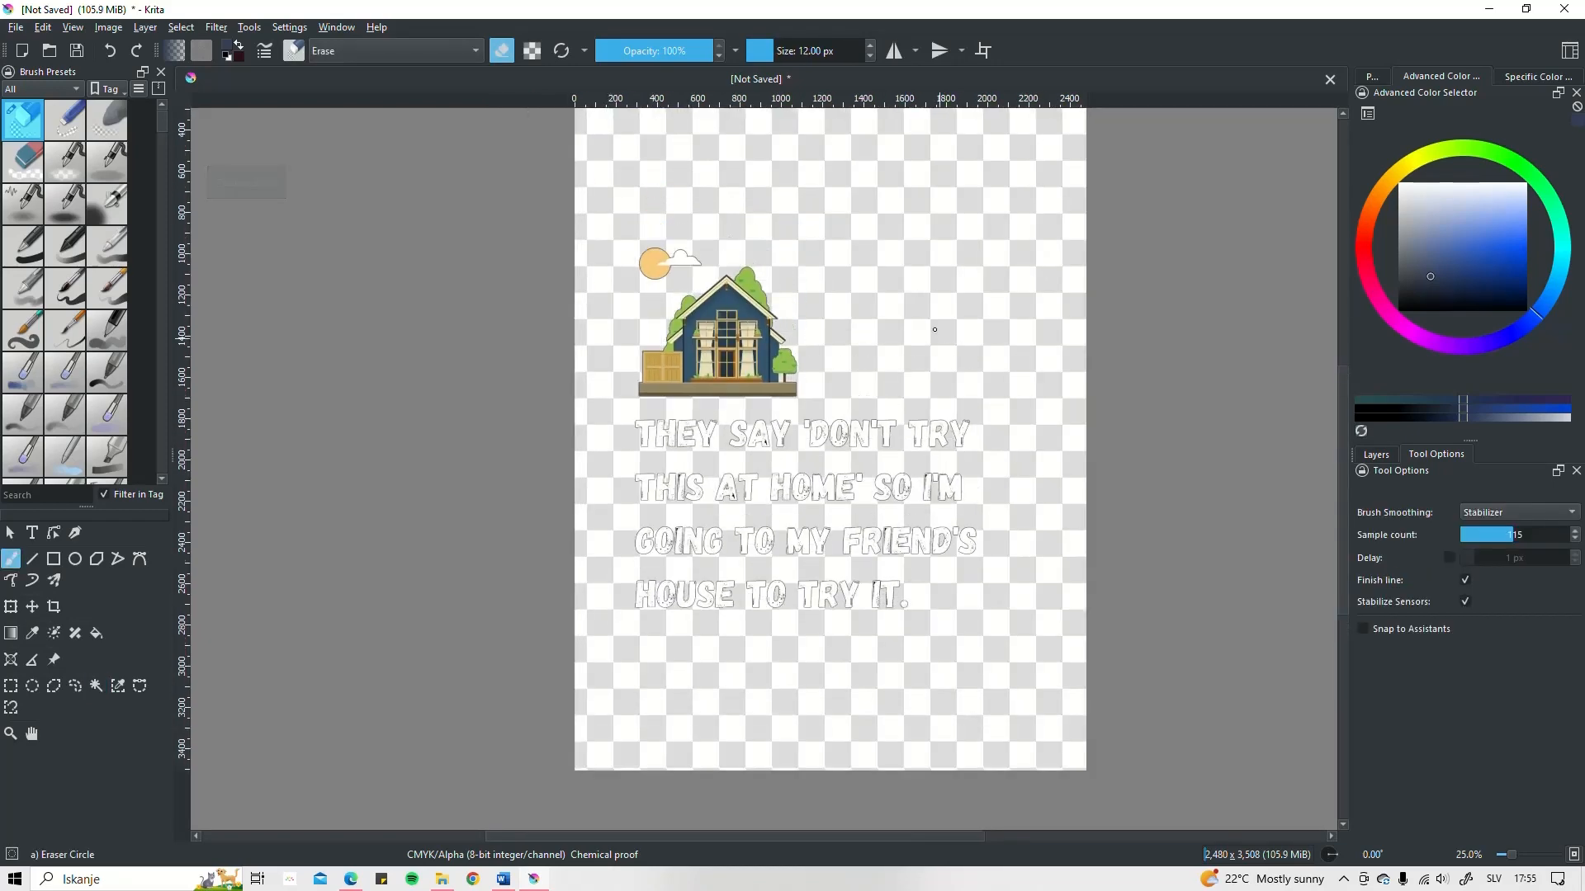
pyautogui.scroll(8, 566, 323)
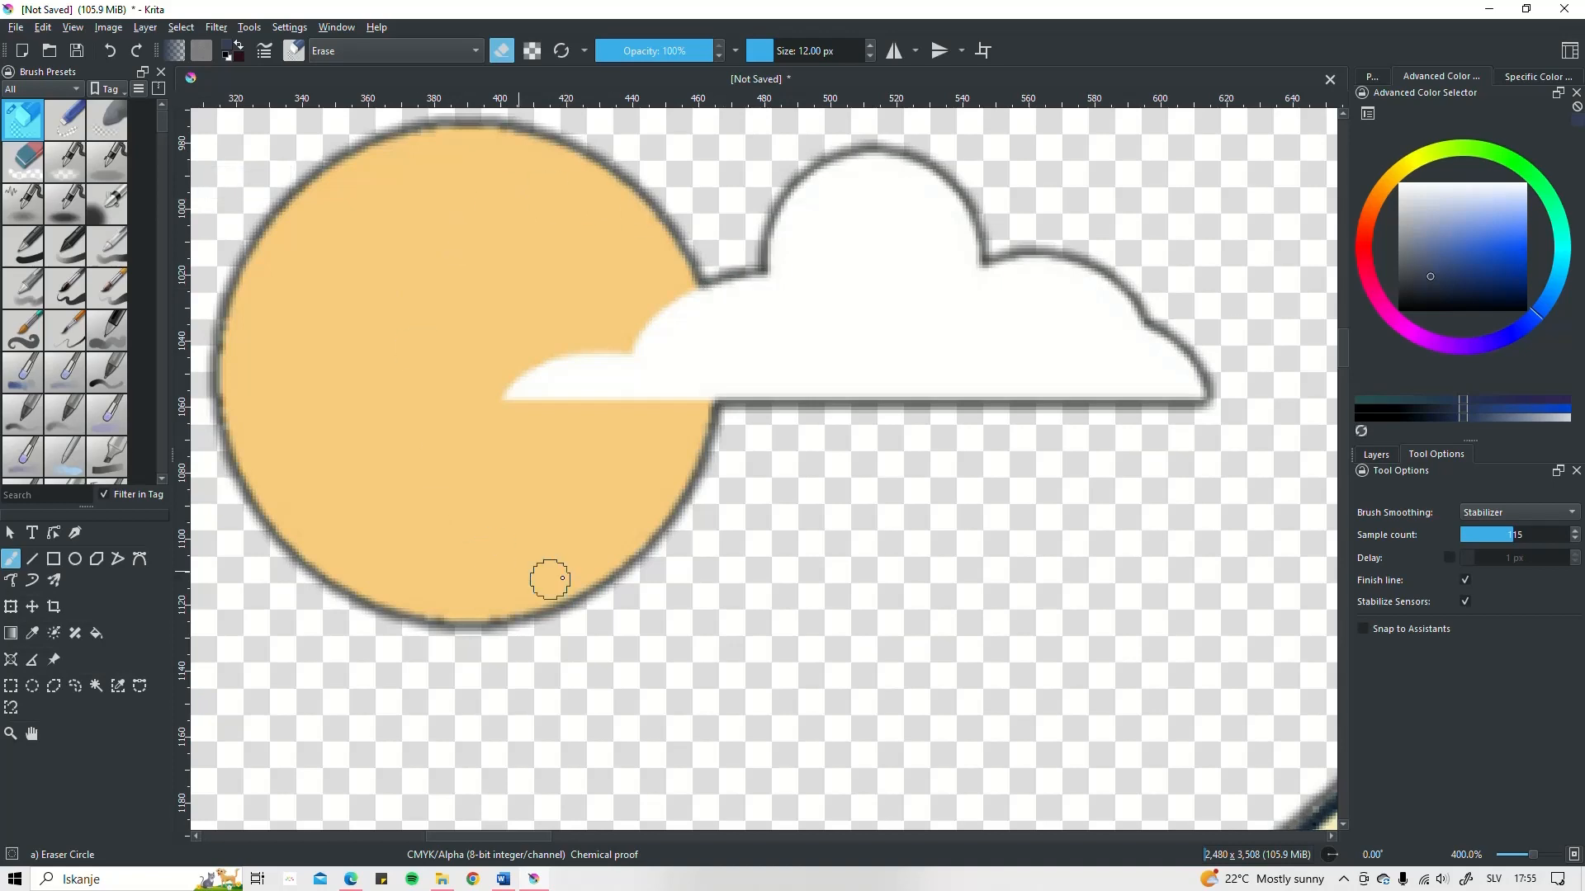
pyautogui.scroll(-6, 882, 272)
pyautogui.moveTo(995, 286); pyautogui.dragTo(877, 297)
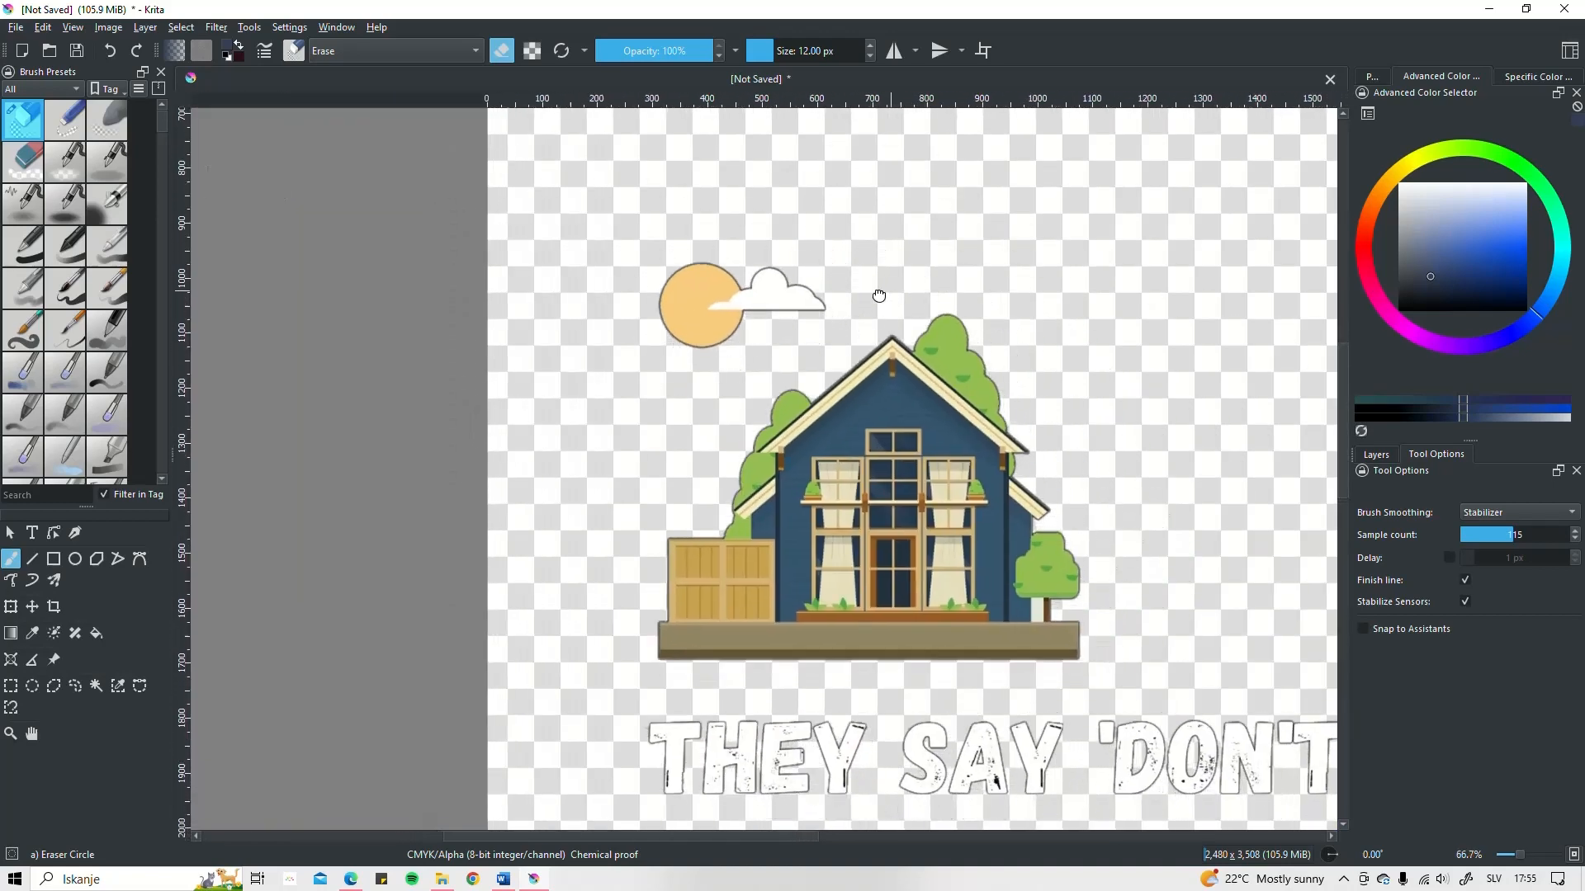
# - Review the complete house design and quote on the transparent canvas and look at the available file export options
pyautogui.scroll(-2, 1132, 346)
pyautogui.moveTo(1097, 339); pyautogui.dragTo(922, 348)
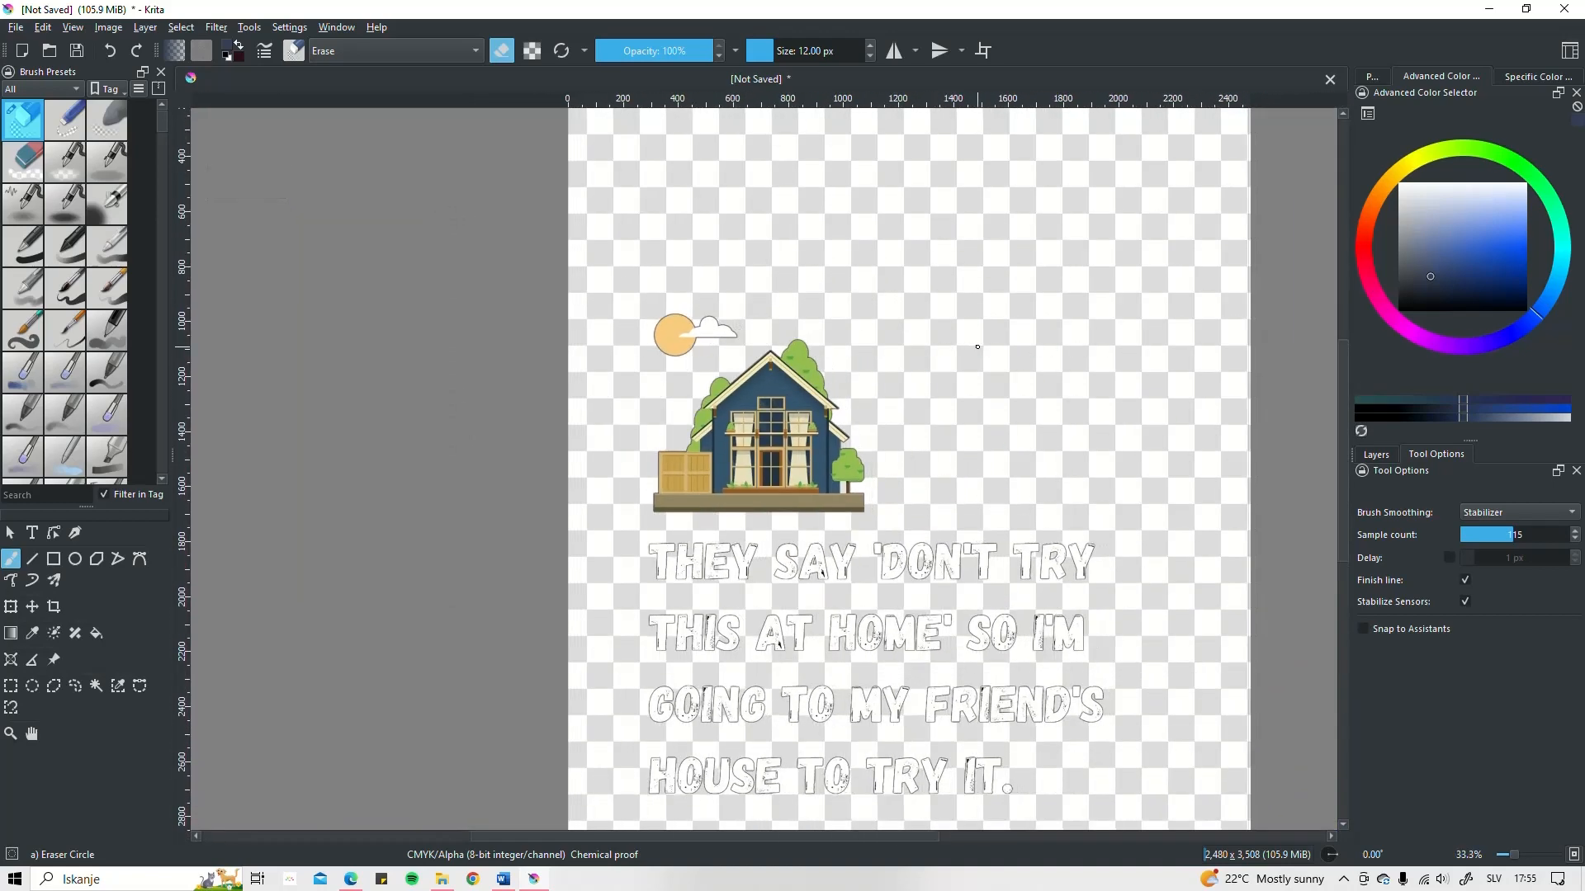
pyautogui.moveTo(1094, 347); pyautogui.dragTo(1015, 308)
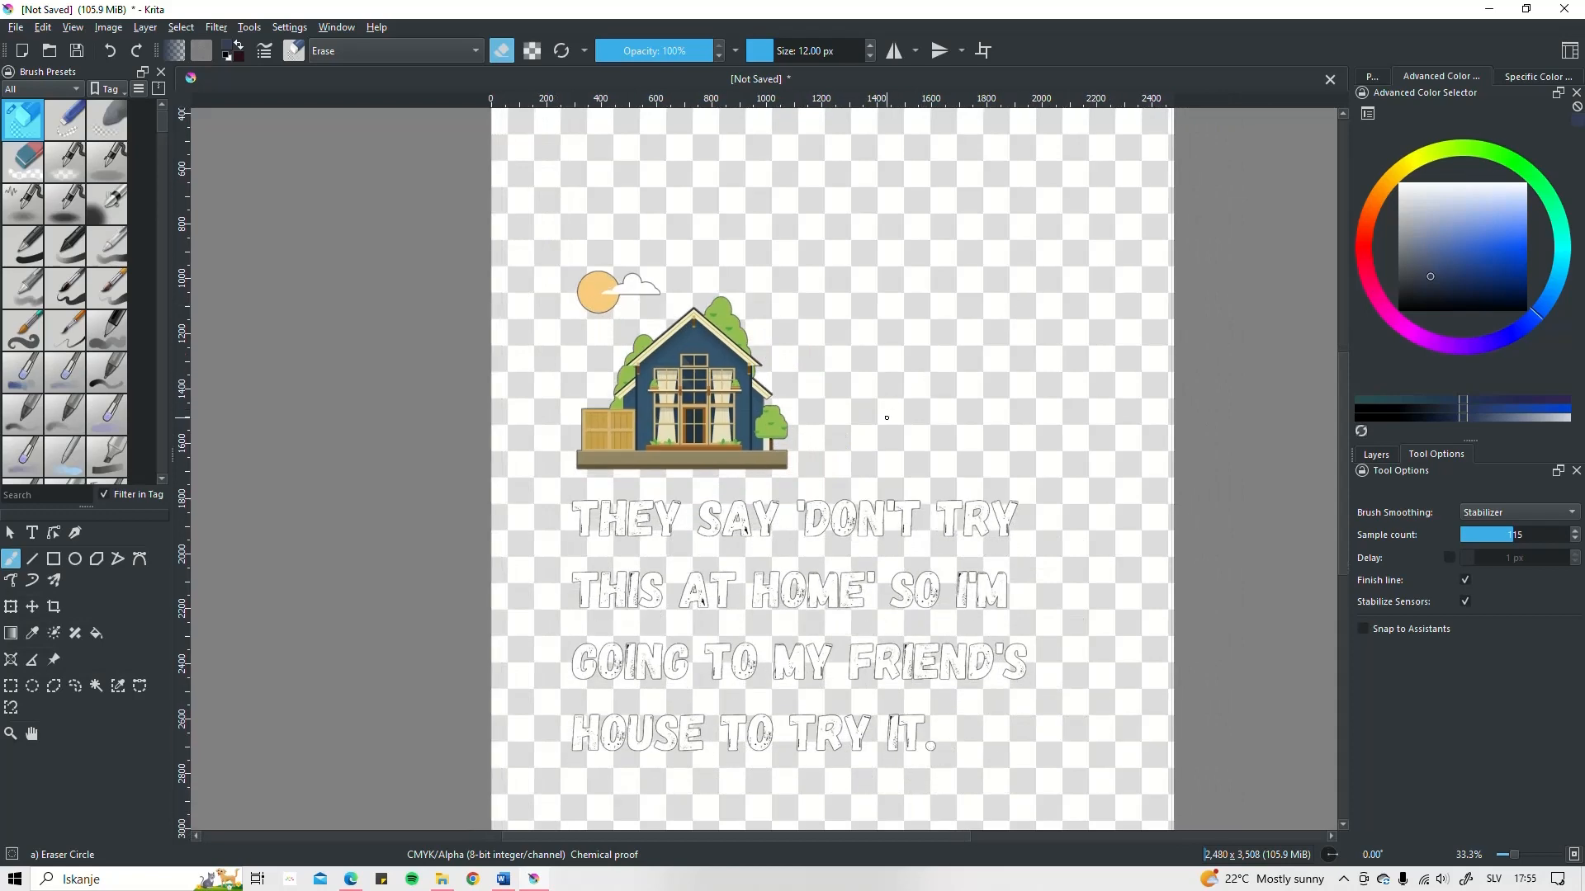
pyautogui.moveTo(886, 418); pyautogui.dragTo(961, 399)
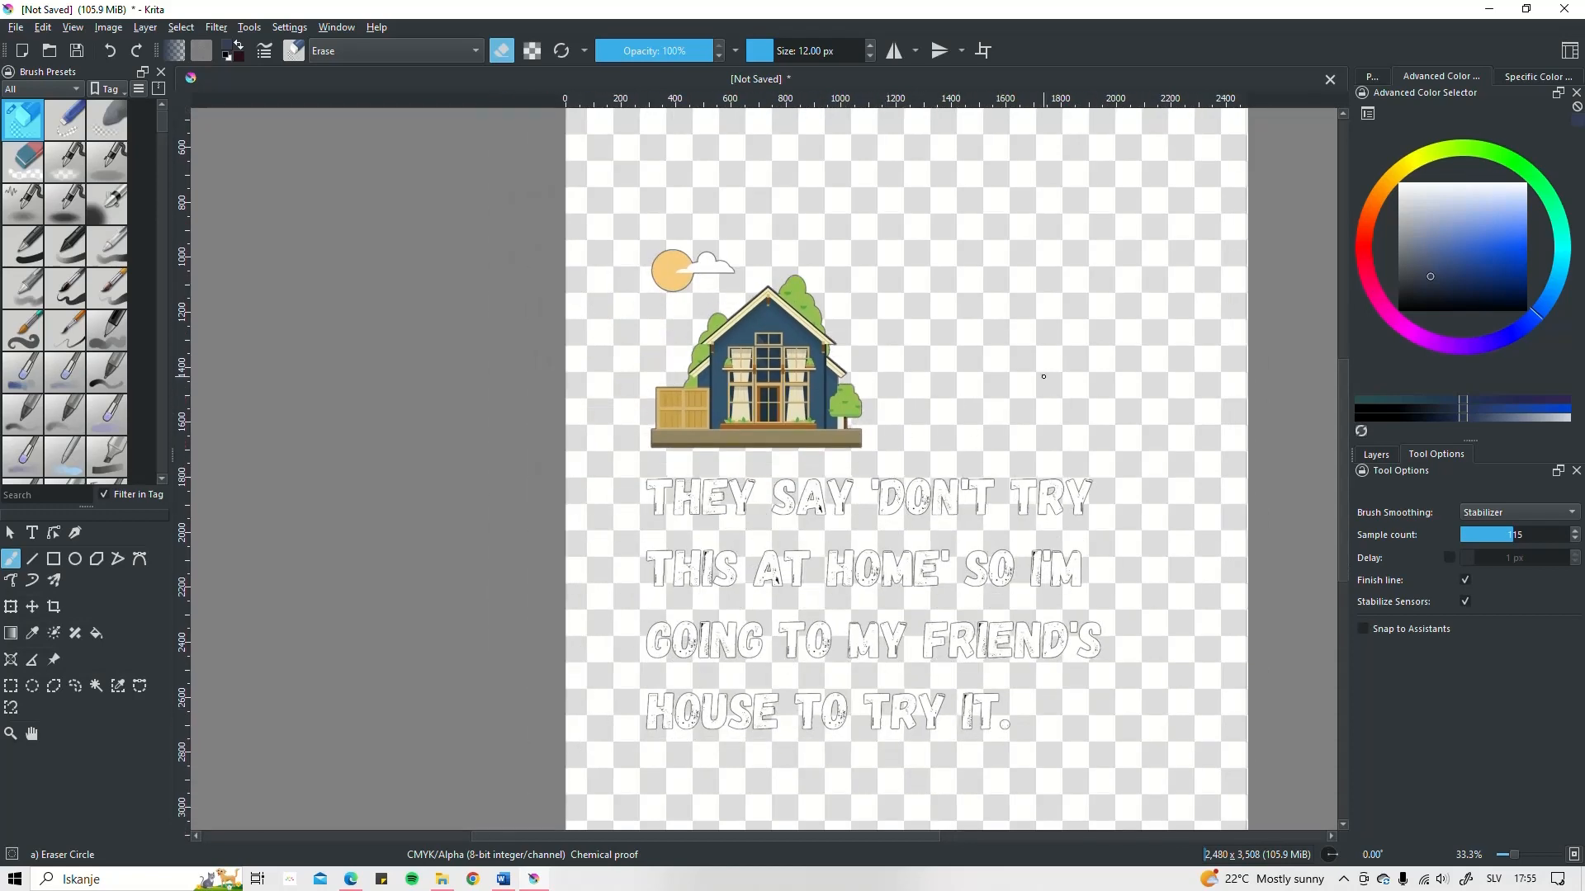
pyautogui.click(16, 27)
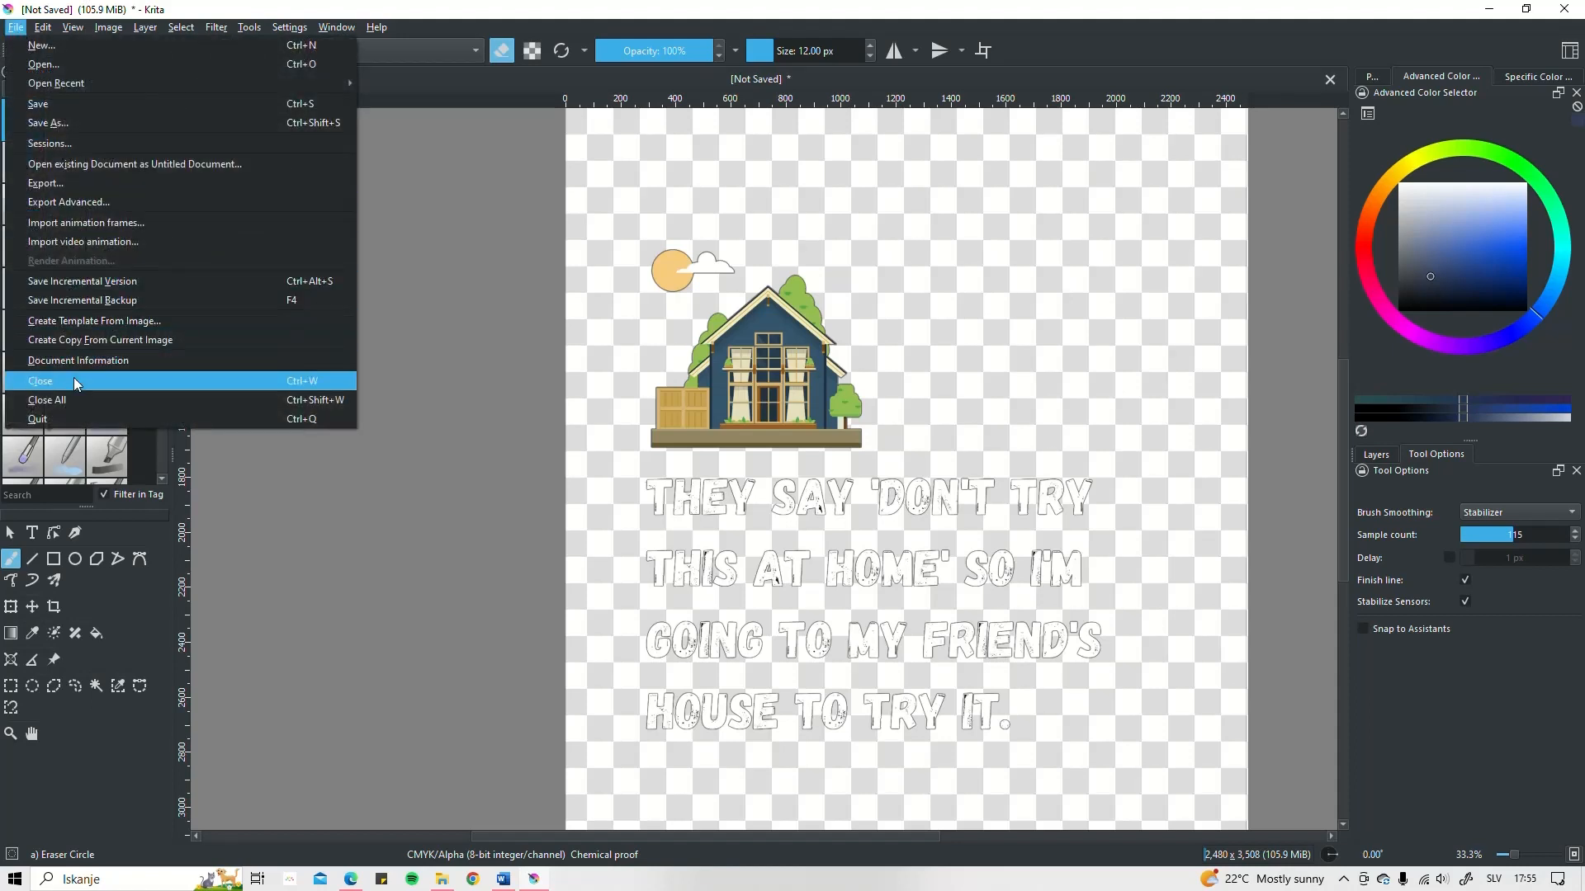
pyautogui.click(46, 182)
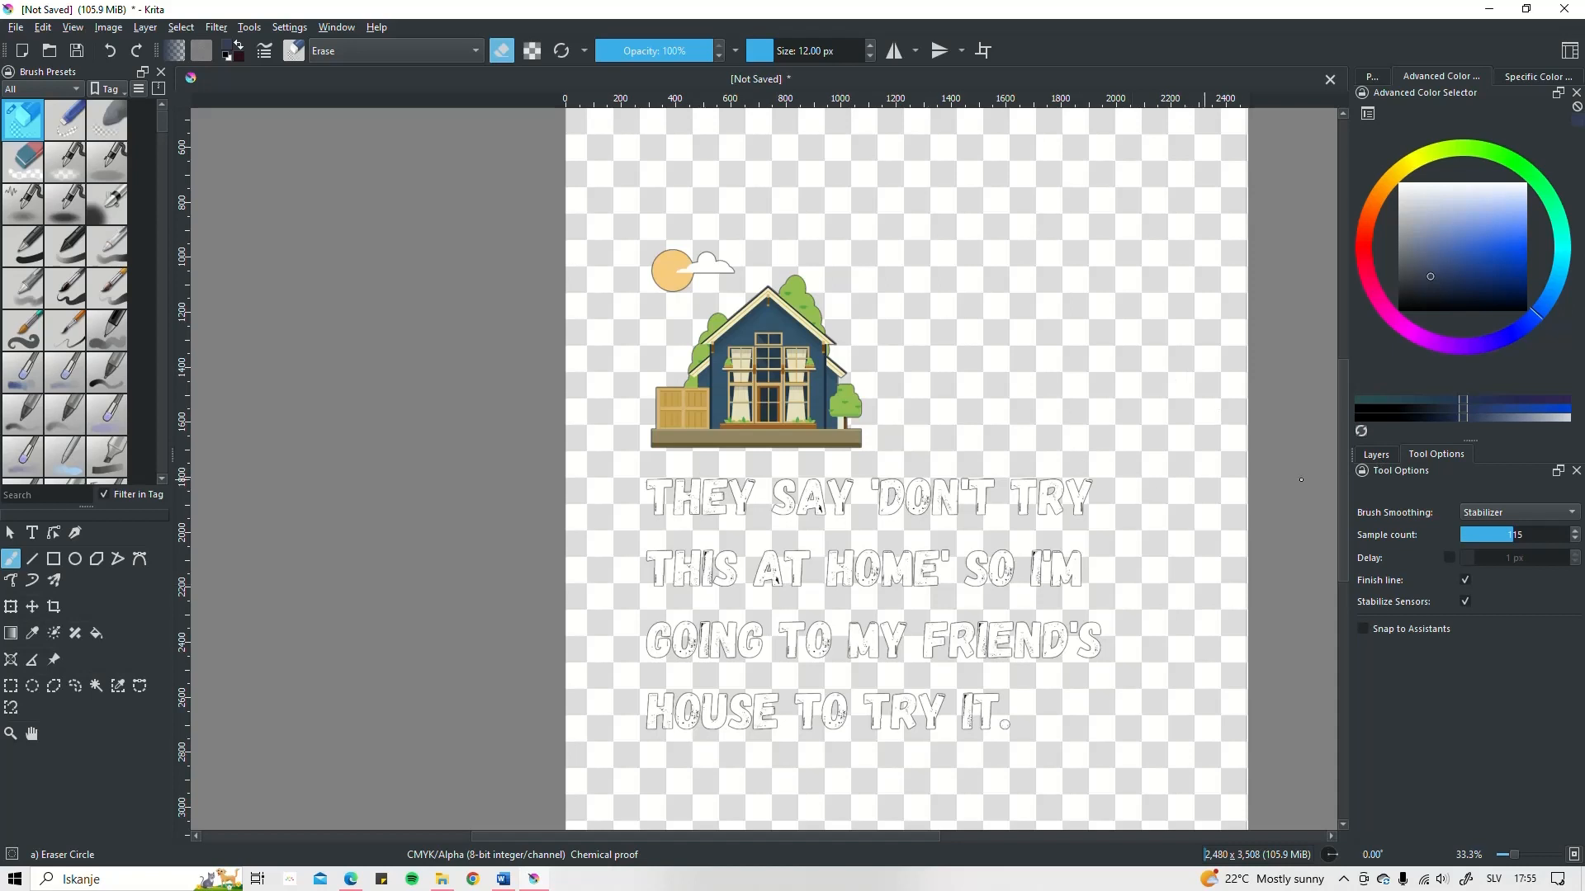
# - Delete the 21.png and 20.png layers and select the 19.png layer
pyautogui.click(1376, 455)
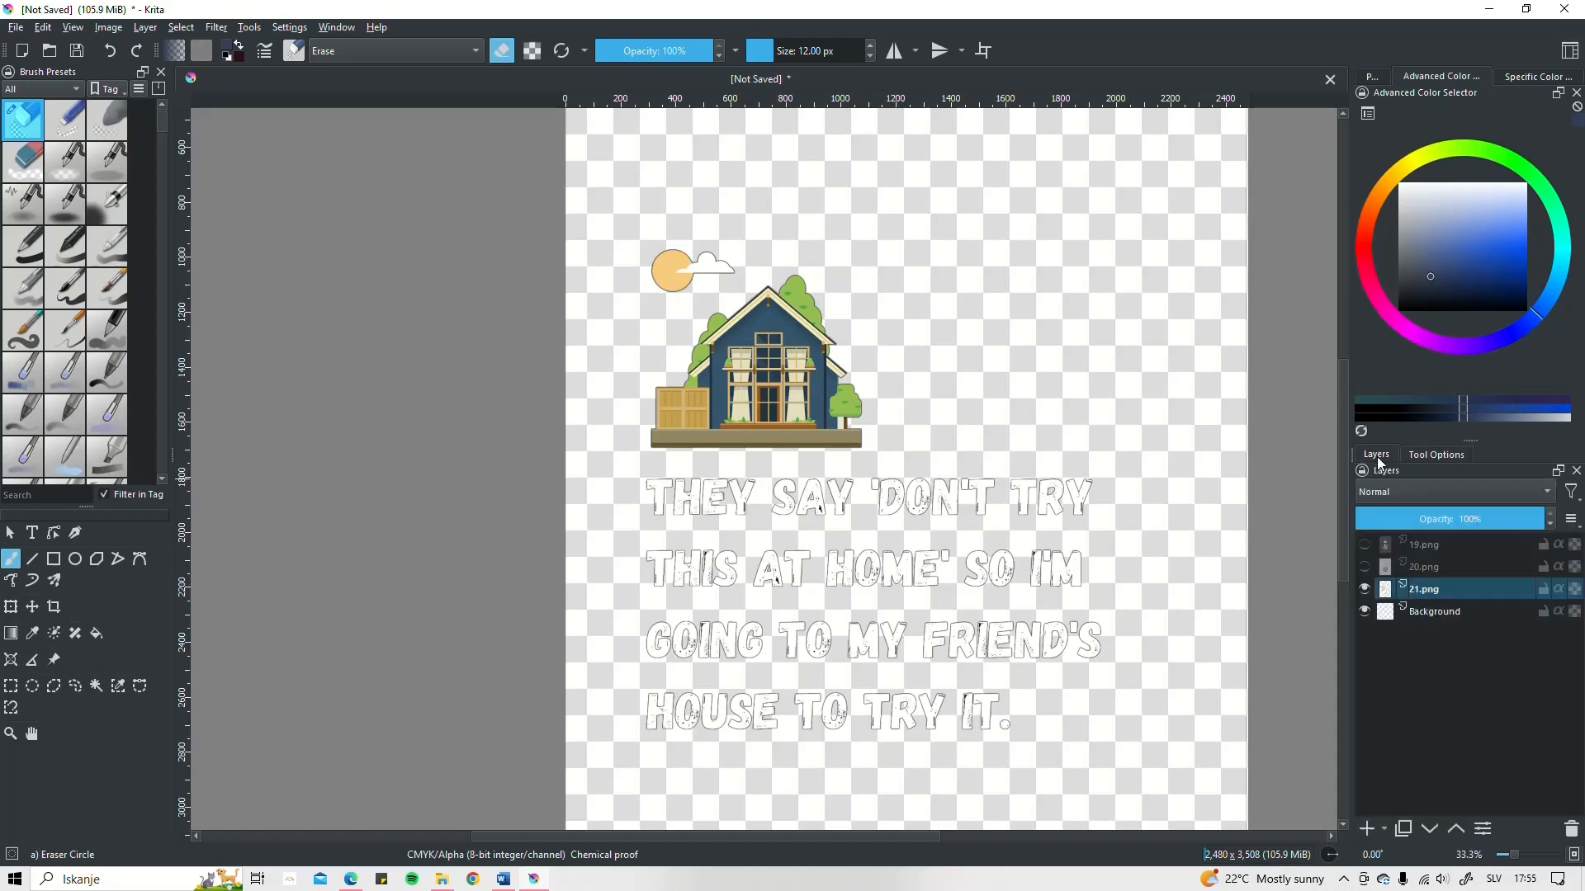
pyautogui.click(1462, 609)
pyautogui.click(1462, 591)
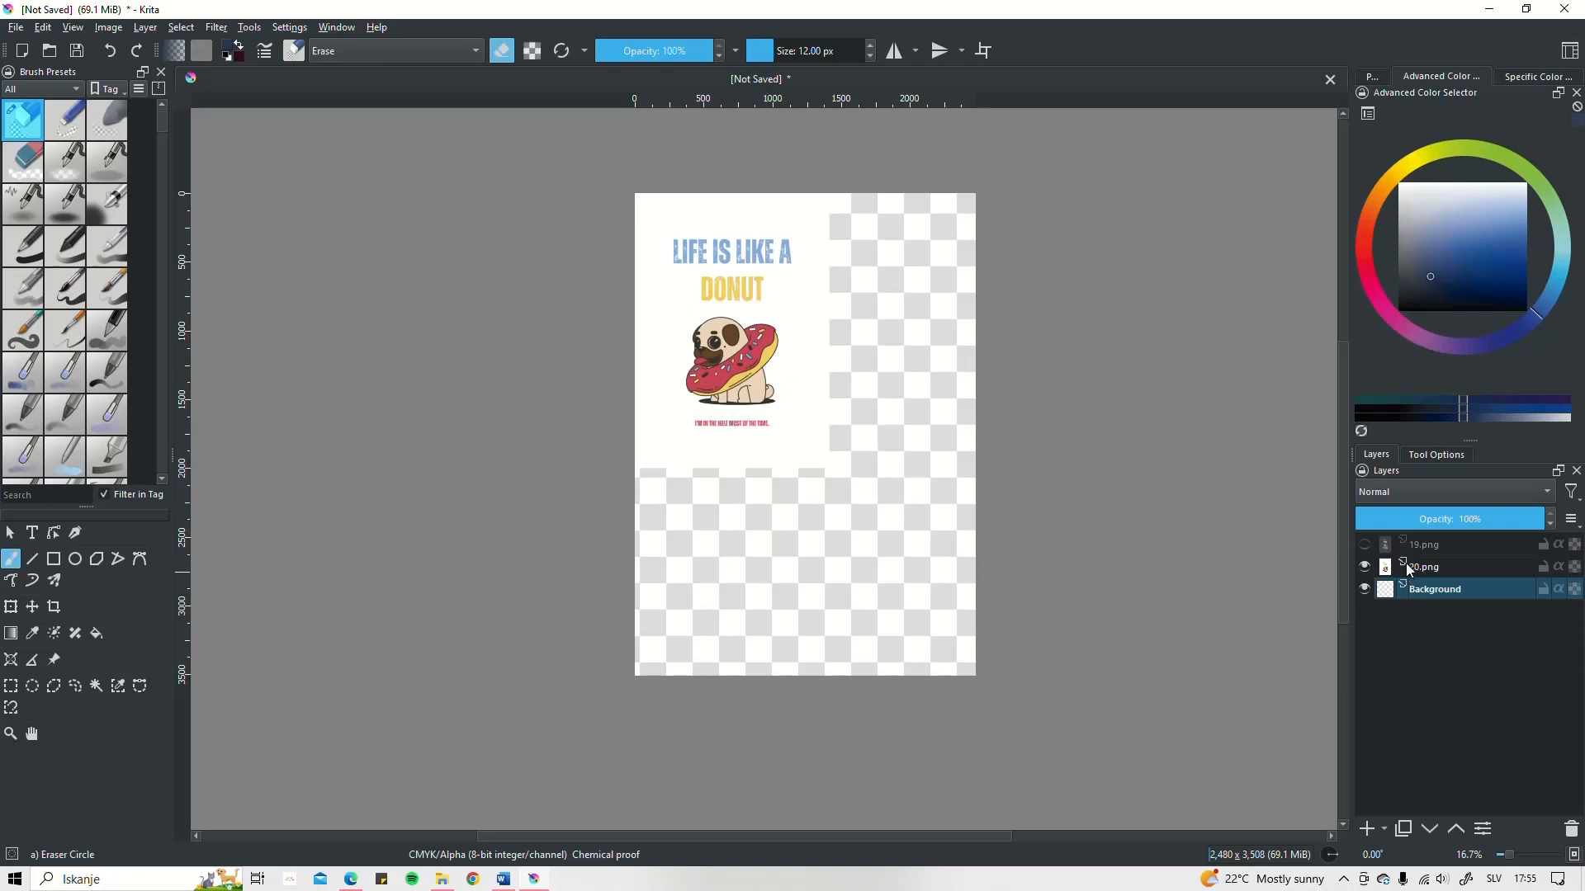
pyautogui.click(1419, 569)
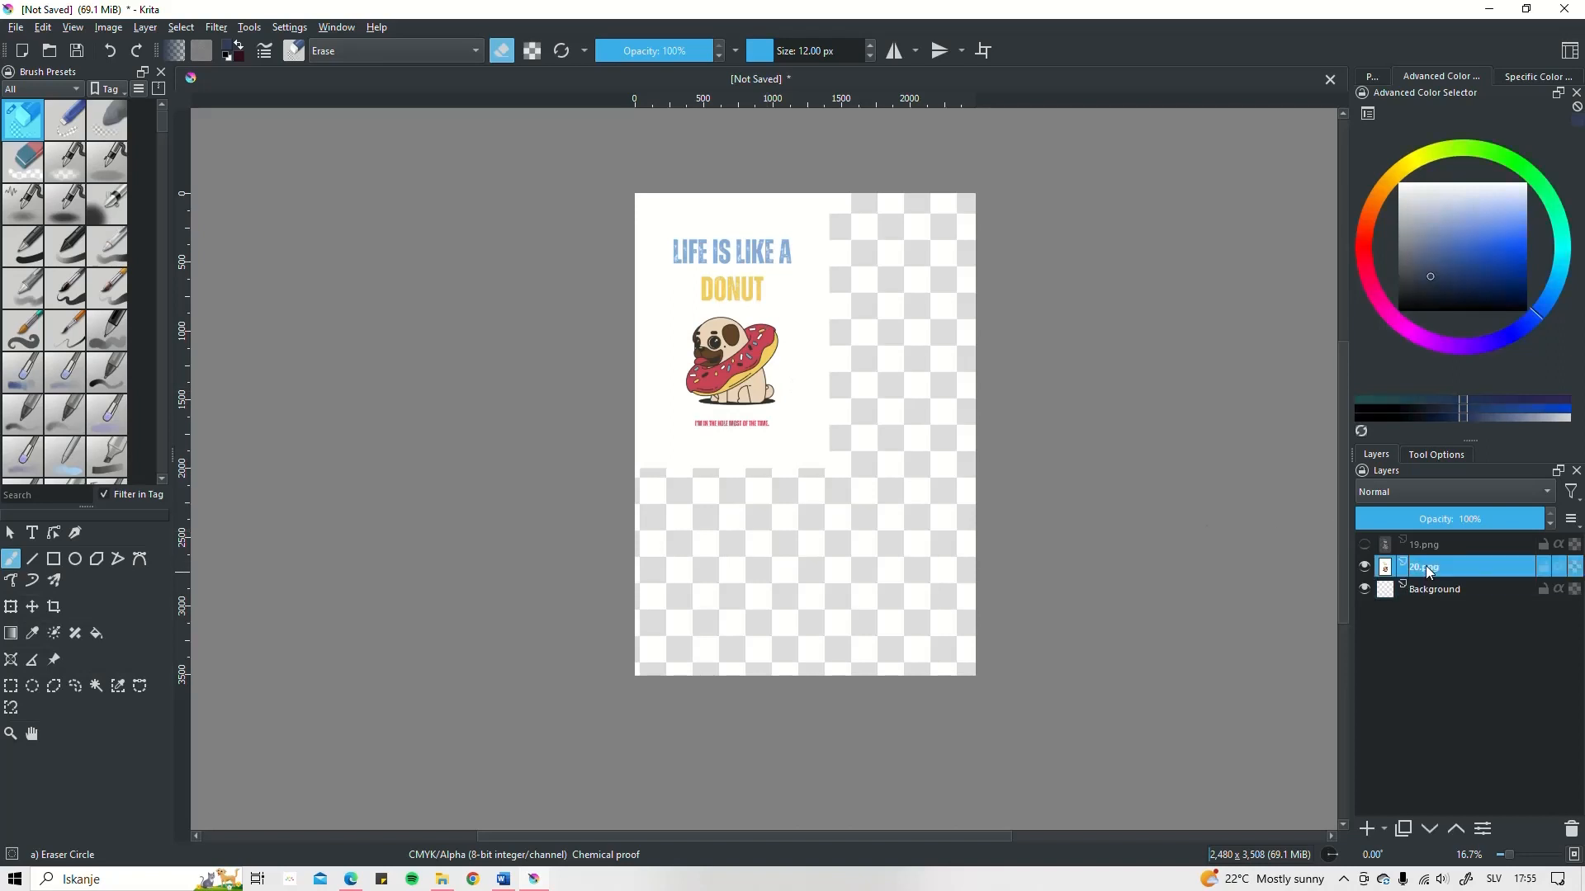
pyautogui.click(1571, 828)
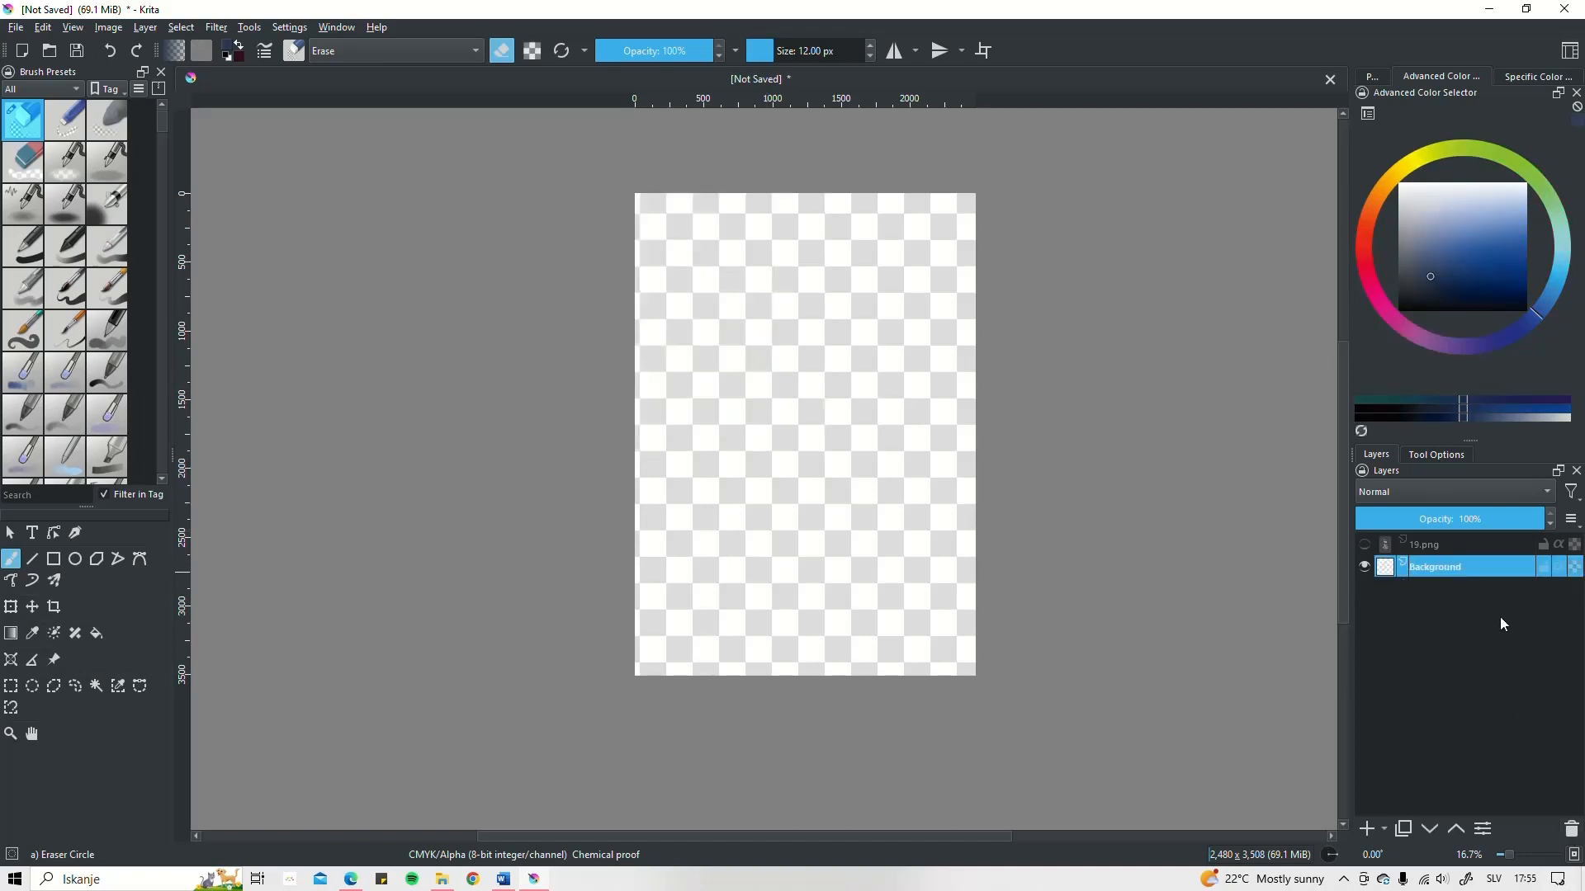
pyautogui.click(1438, 544)
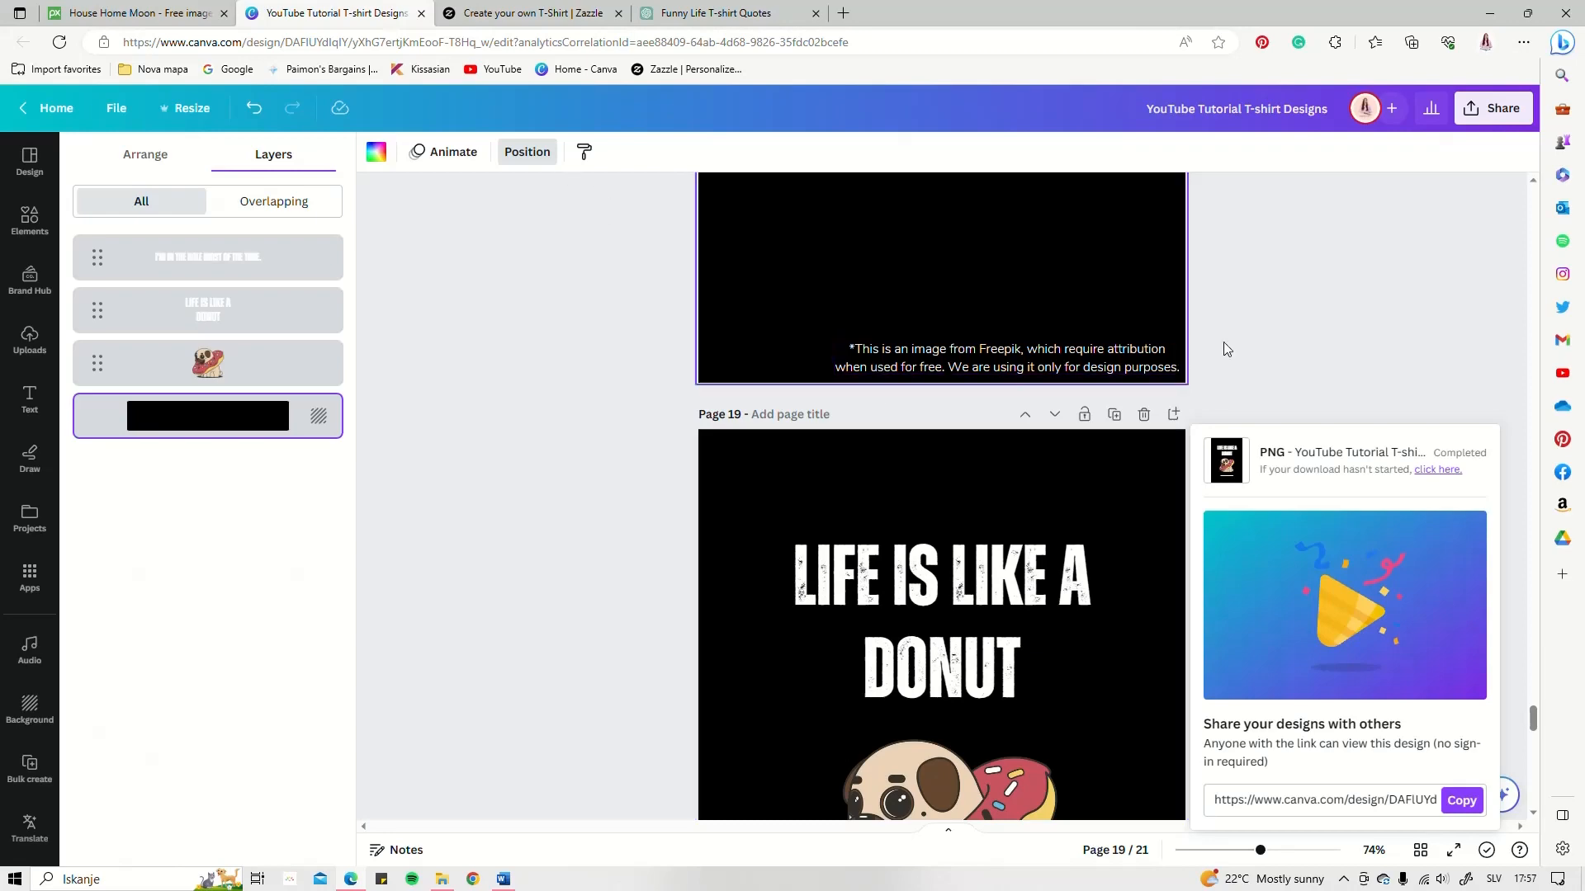
# - In the Canva document, read through the tutorial's step list on page 2, down to Step 5 about uploading to Zazzle
pyautogui.scroll(5, 1503, 501)
pyautogui.moveTo(1535, 708); pyautogui.dragTo(1535, 222)
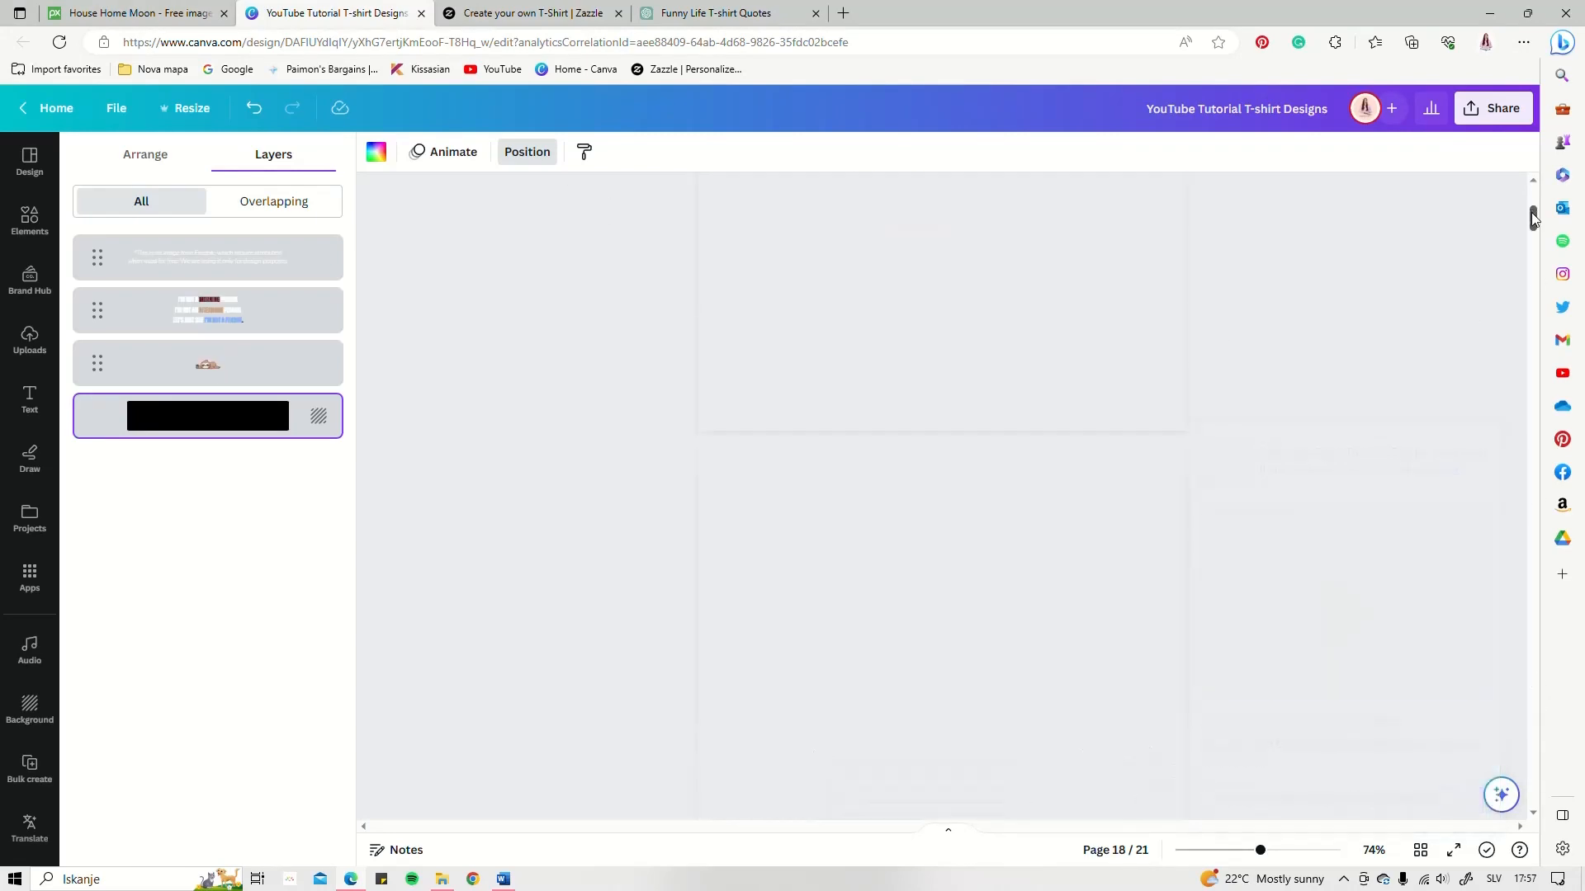
pyautogui.scroll(-5, 1026, 455)
pyautogui.scroll(-8, 1026, 454)
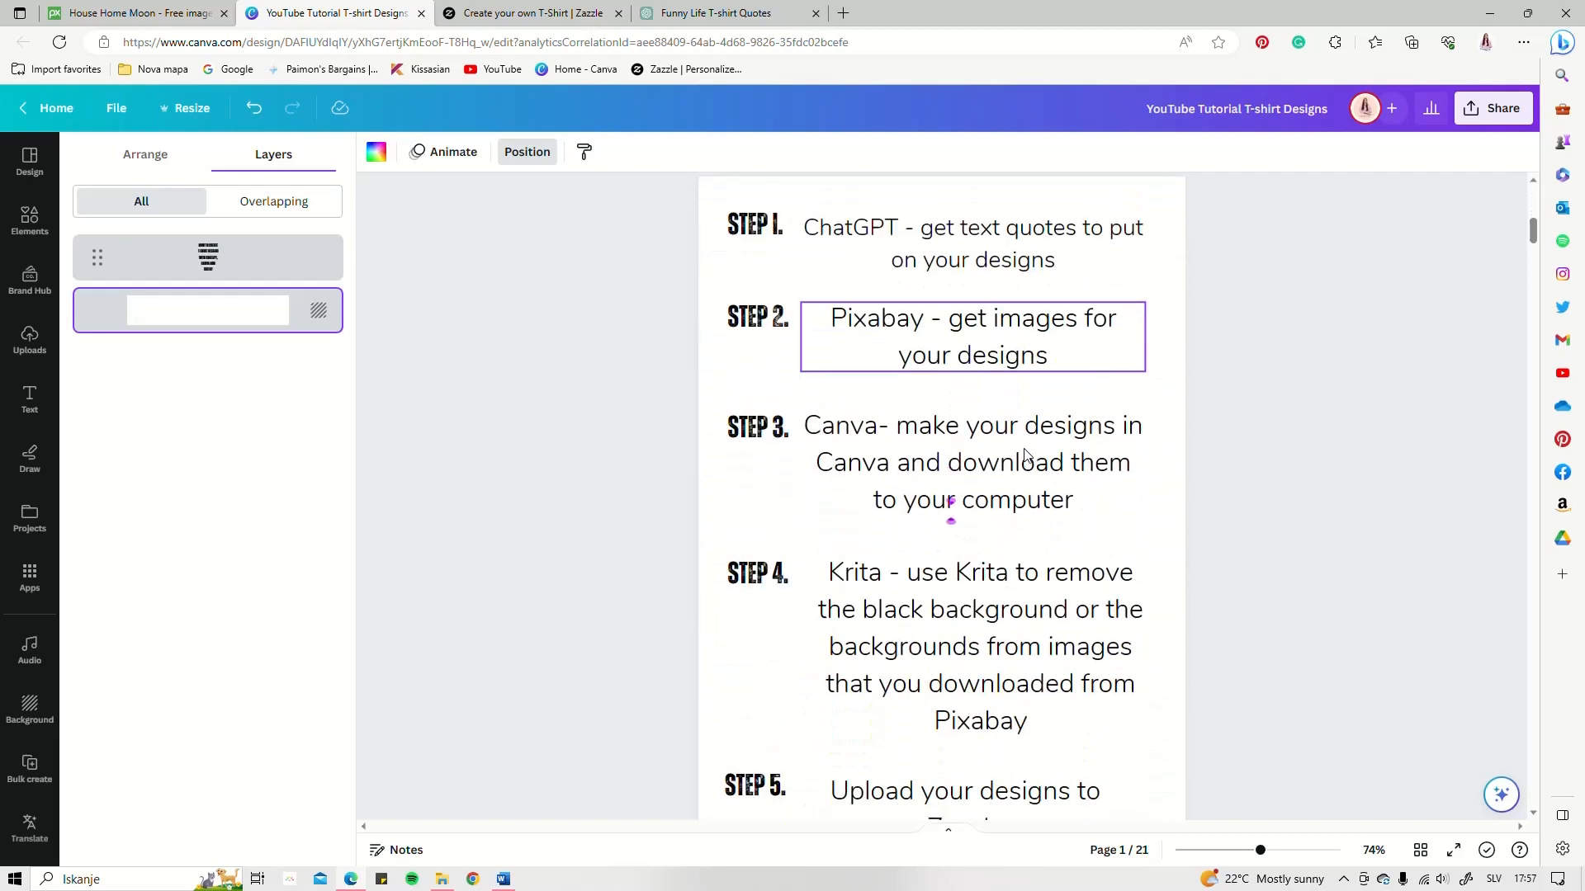
pyautogui.scroll(1, 1024, 457)
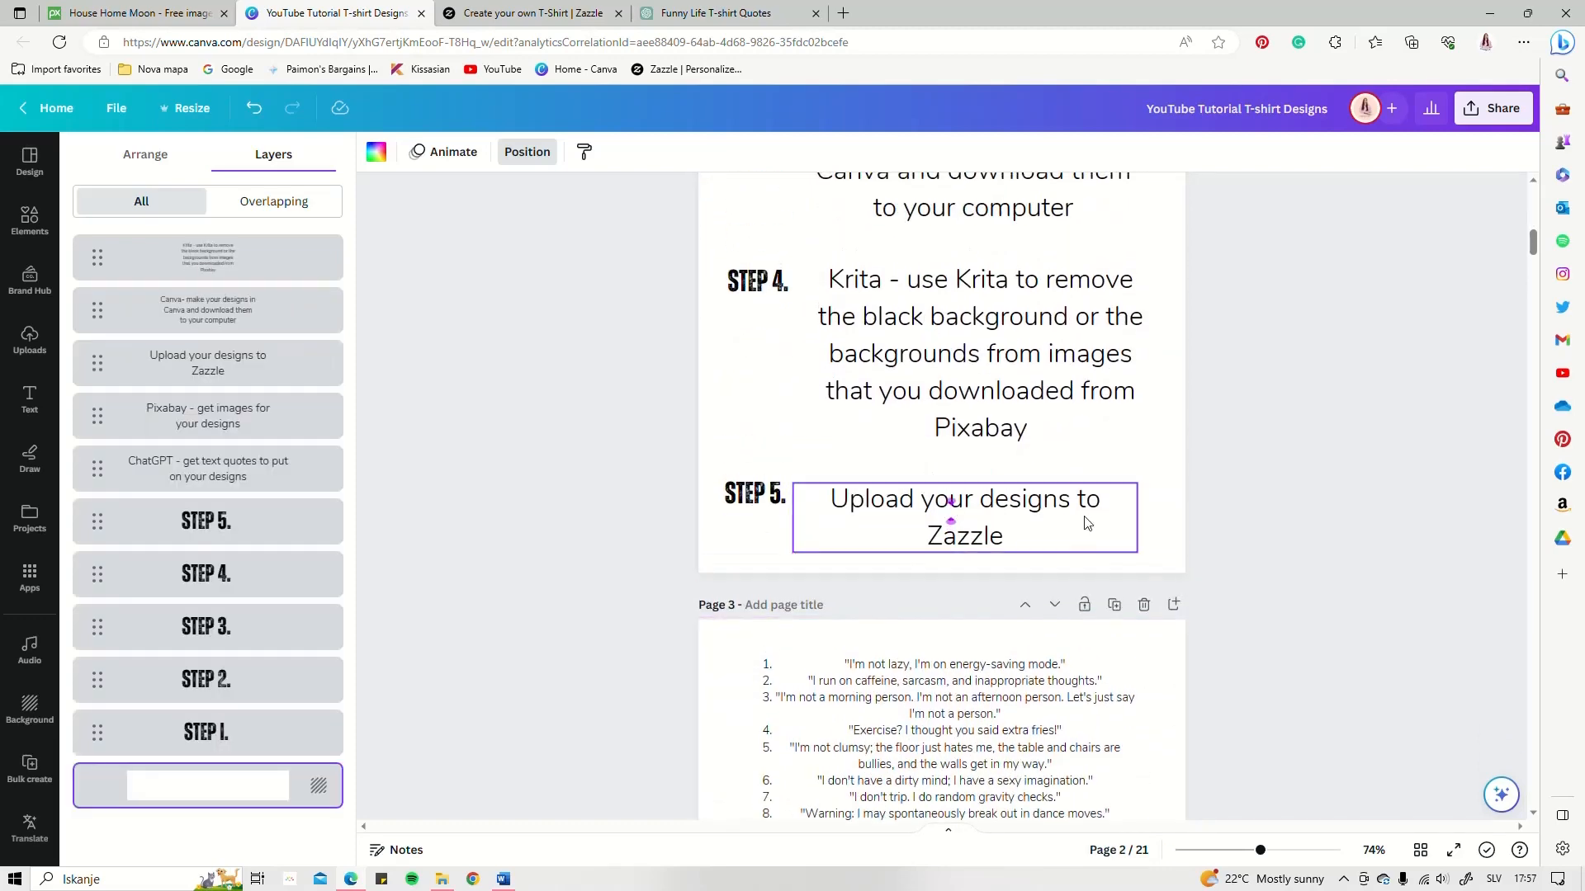
# - Switch to Zazzle, remove the Limited Edition image from the black T-shirt and leave the design editor
pyautogui.click(533, 12)
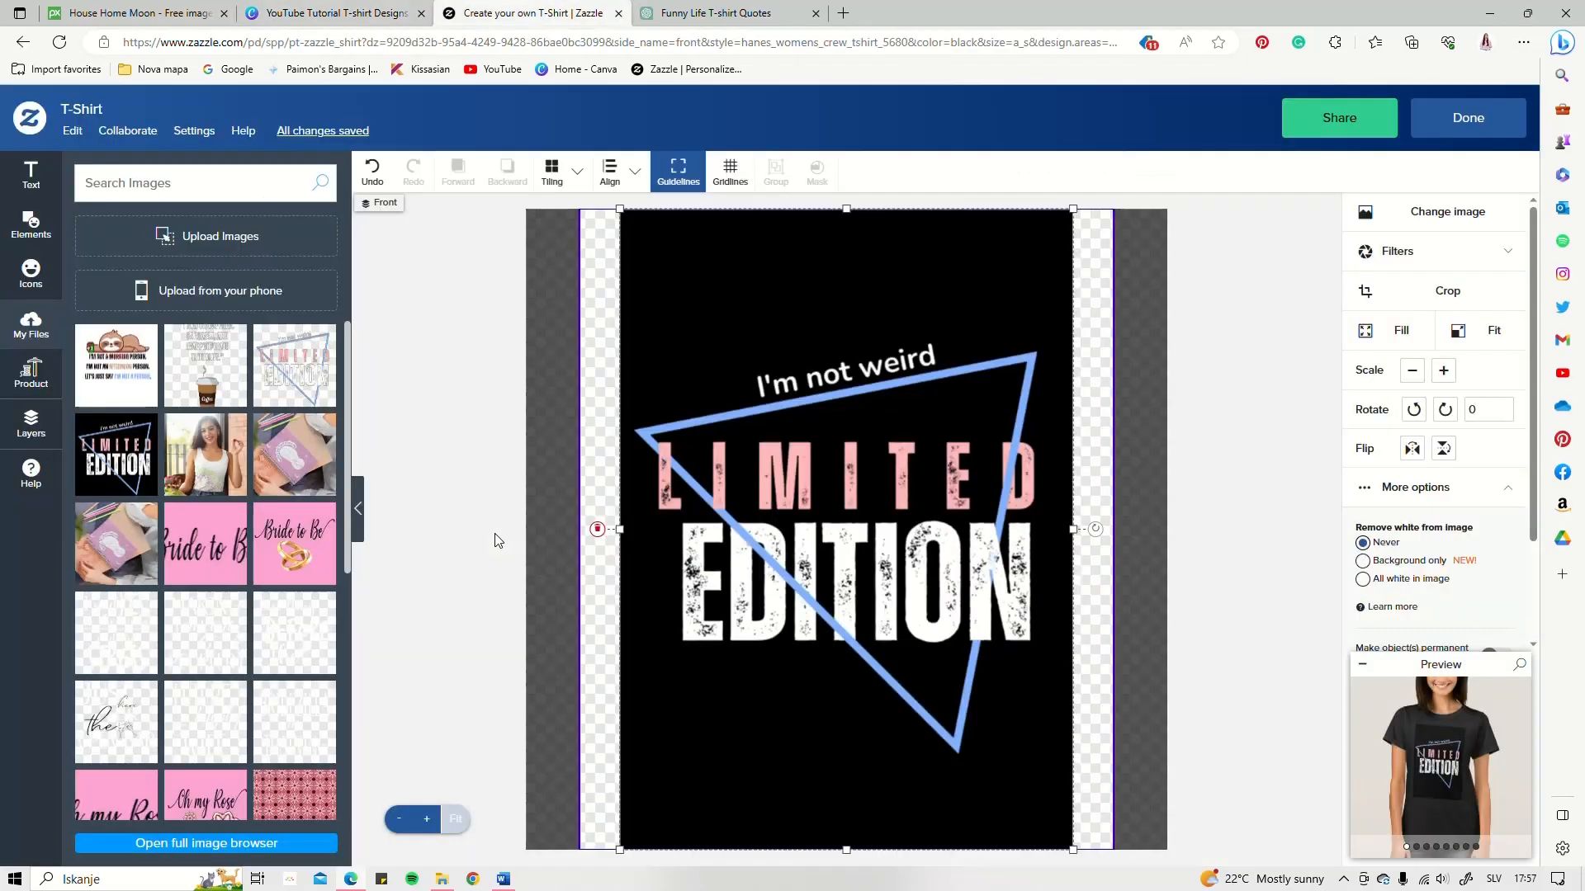
pyautogui.click(597, 529)
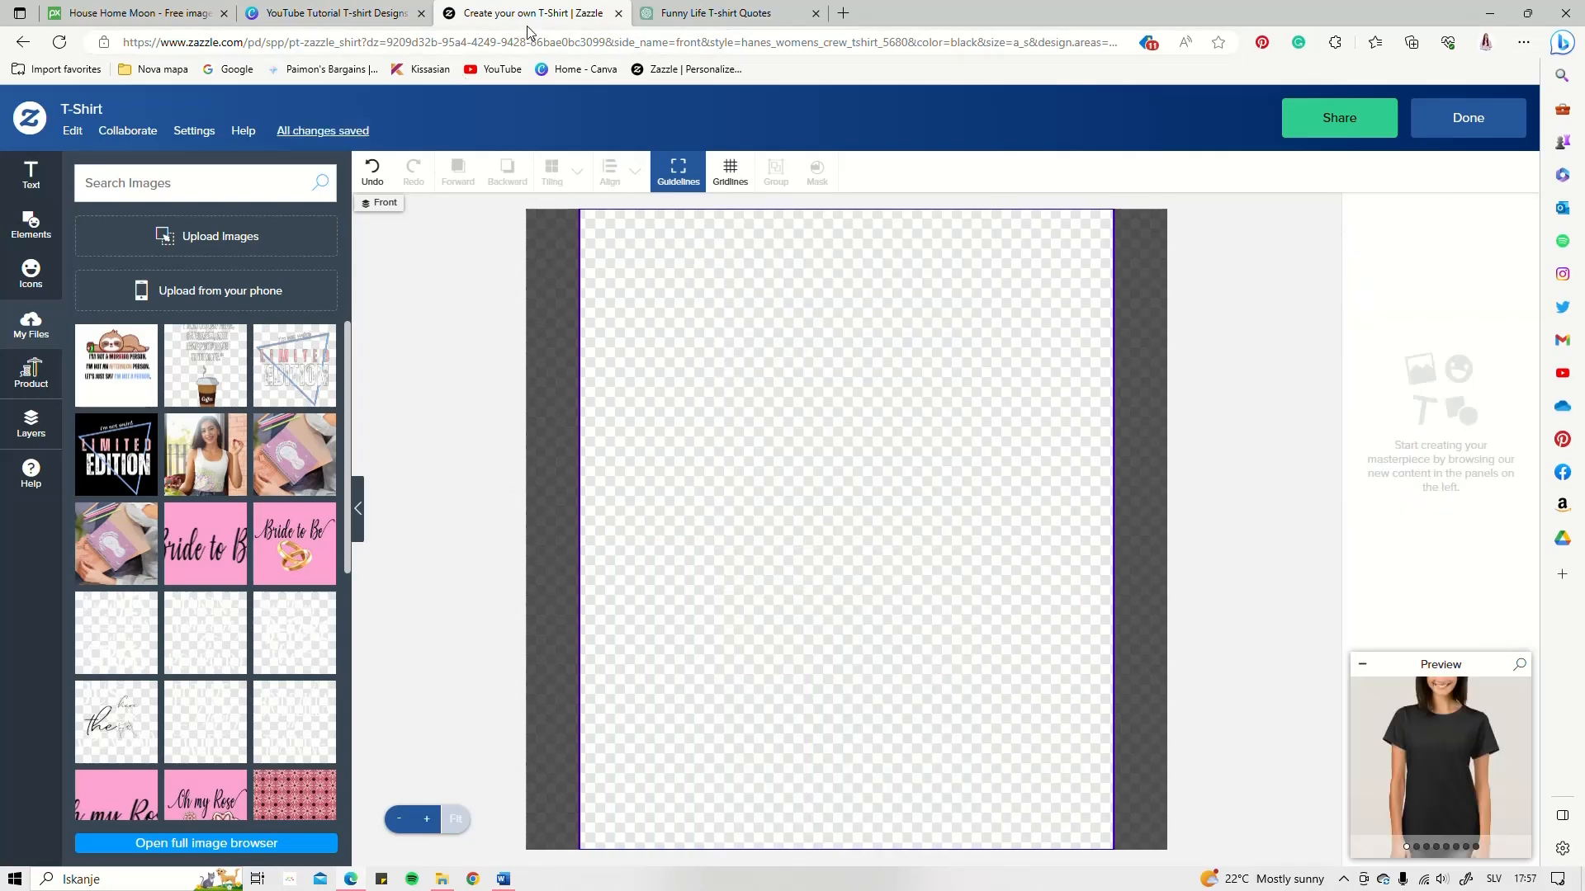
pyautogui.click(22, 41)
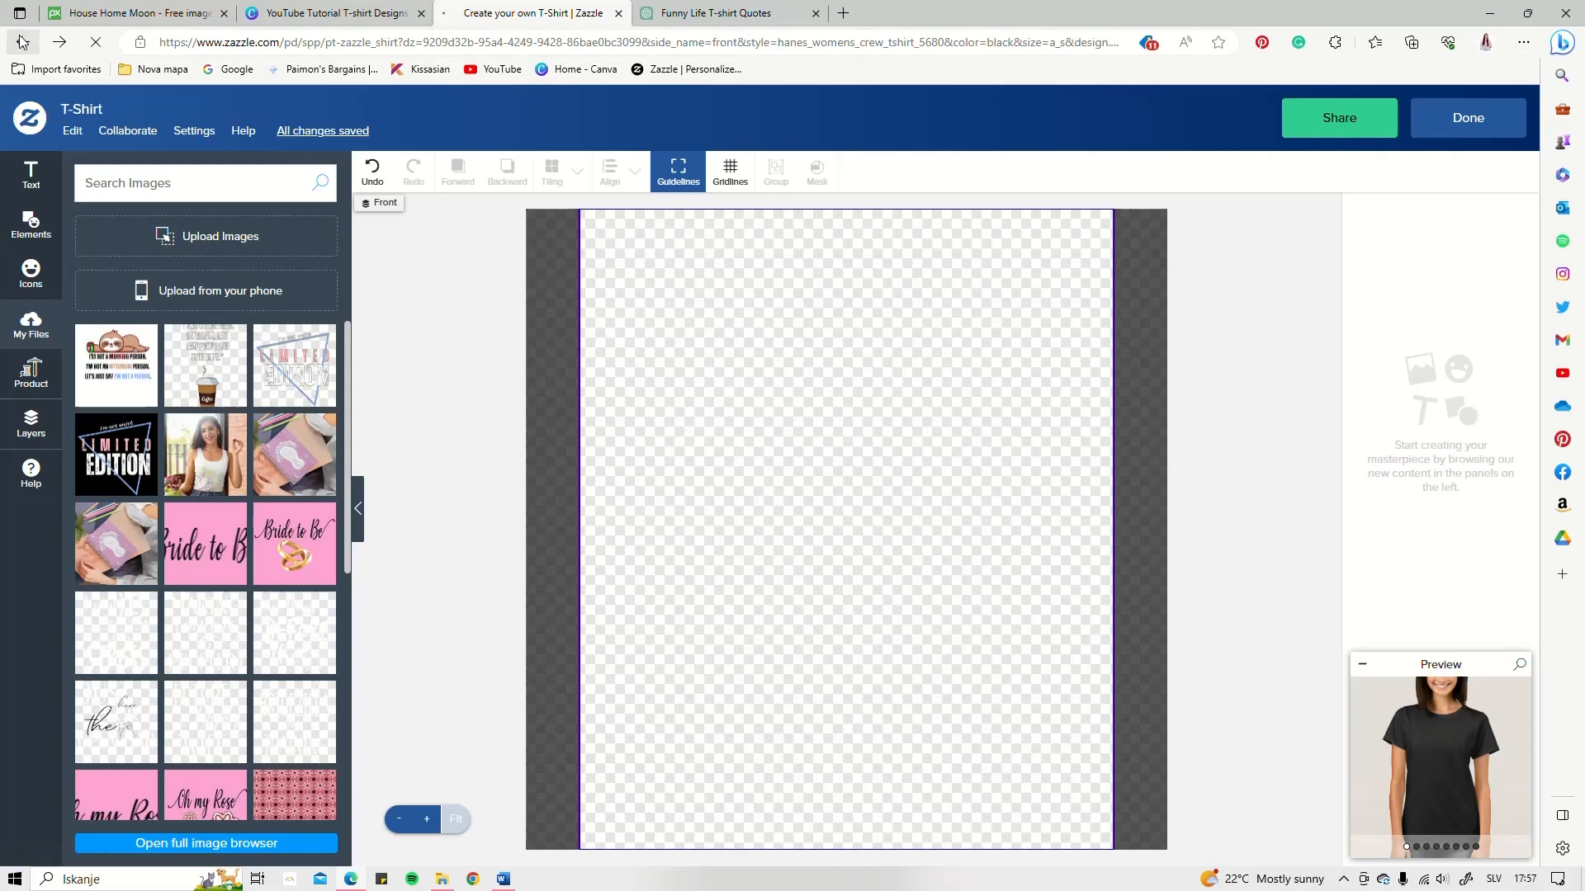
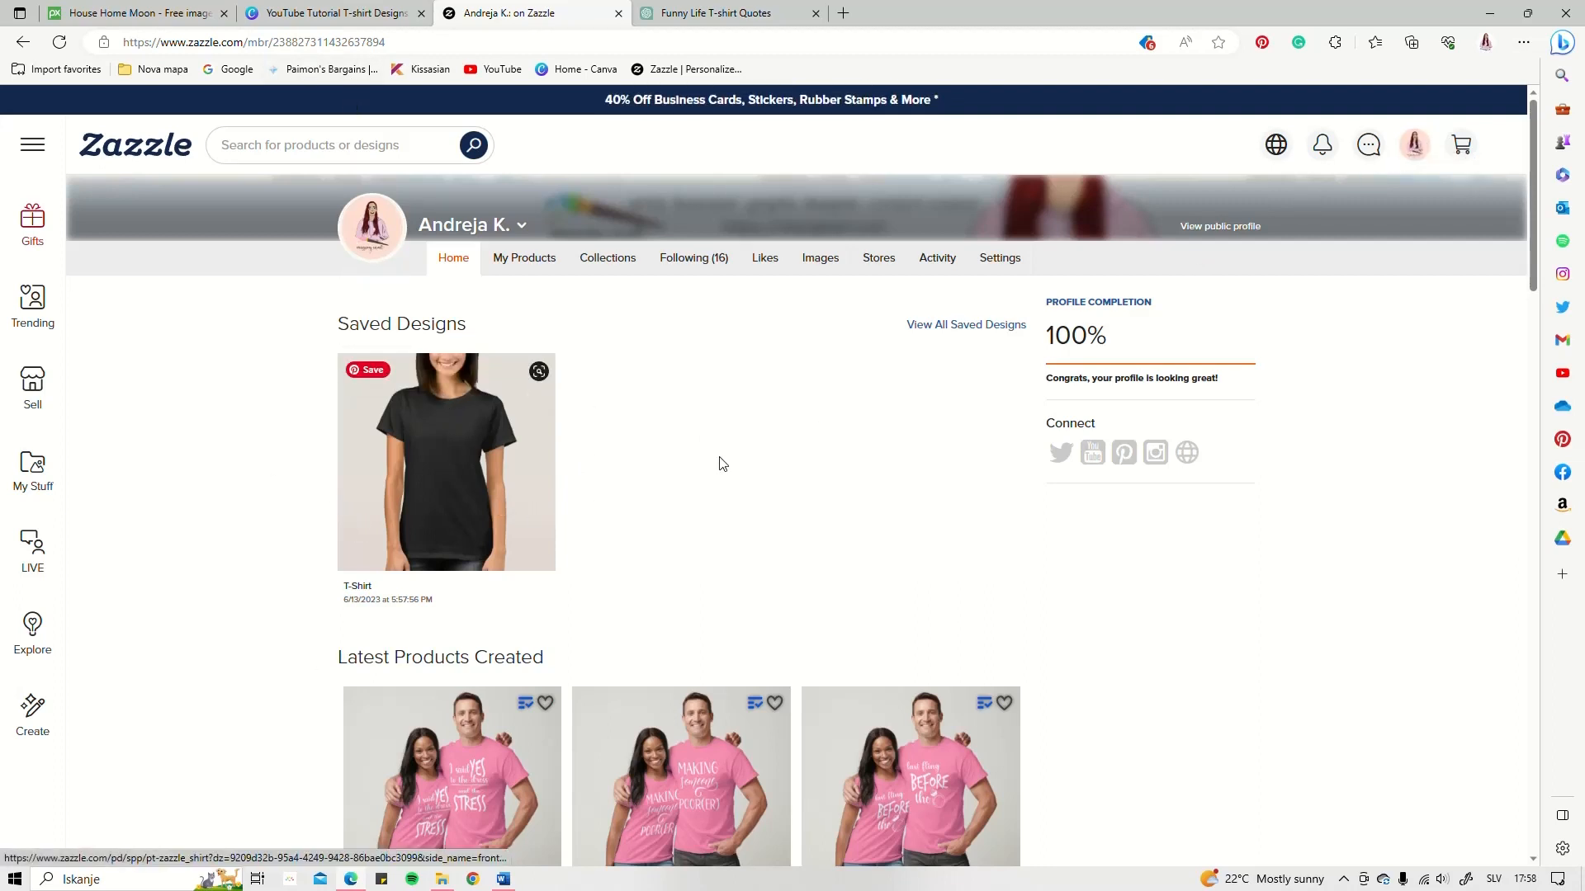
# - View the account's profile page with its saved designs and return to the Zazzle home page
pyautogui.click(1413, 161)
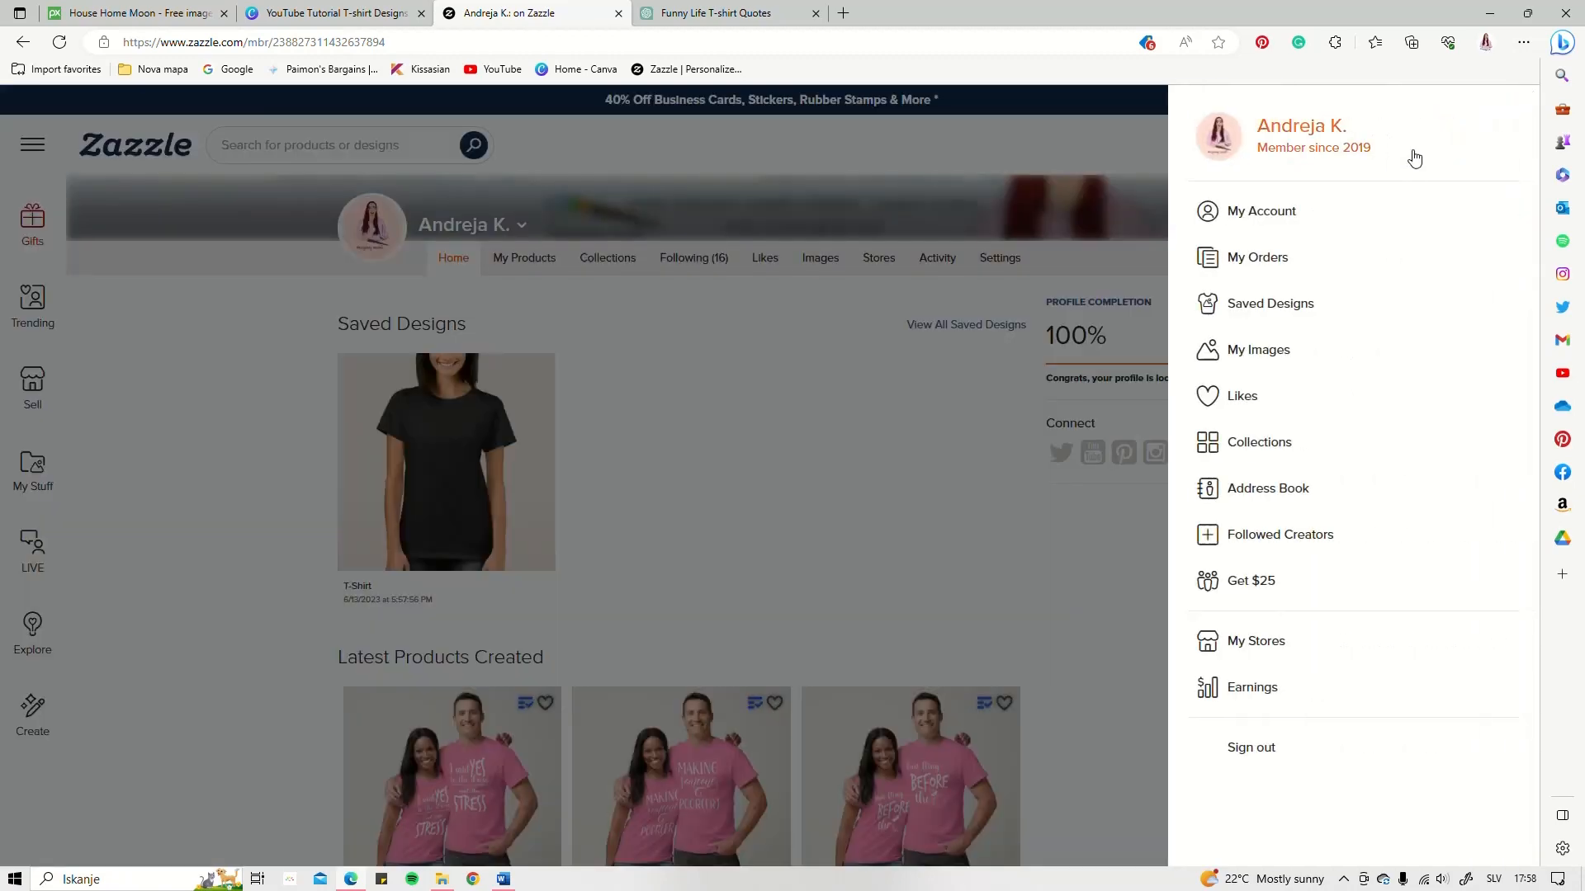
pyautogui.click(1300, 139)
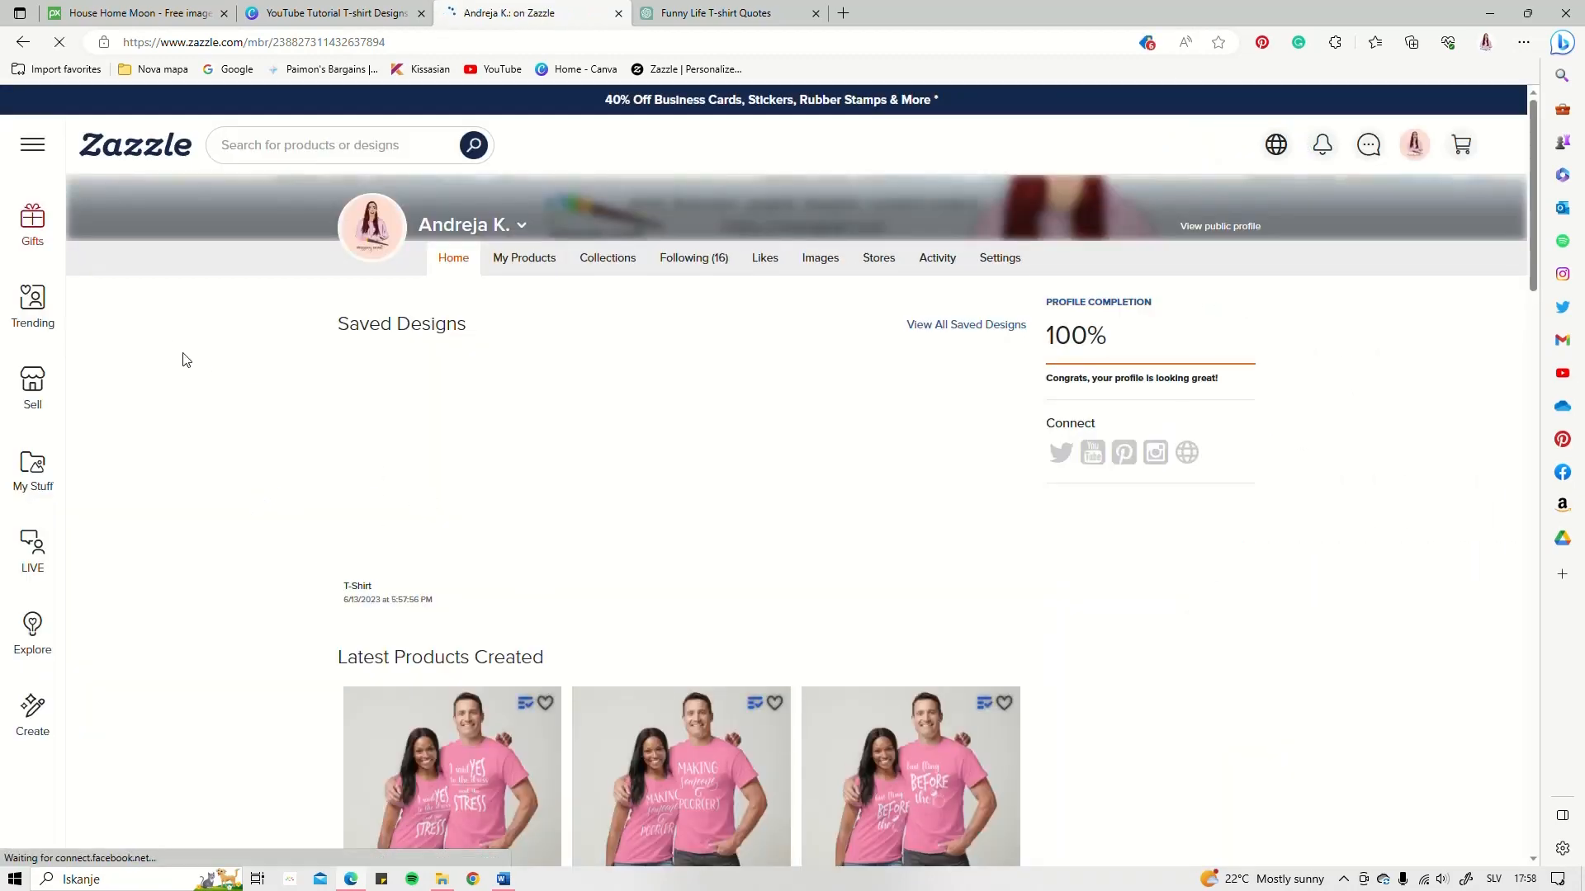
pyautogui.click(128, 154)
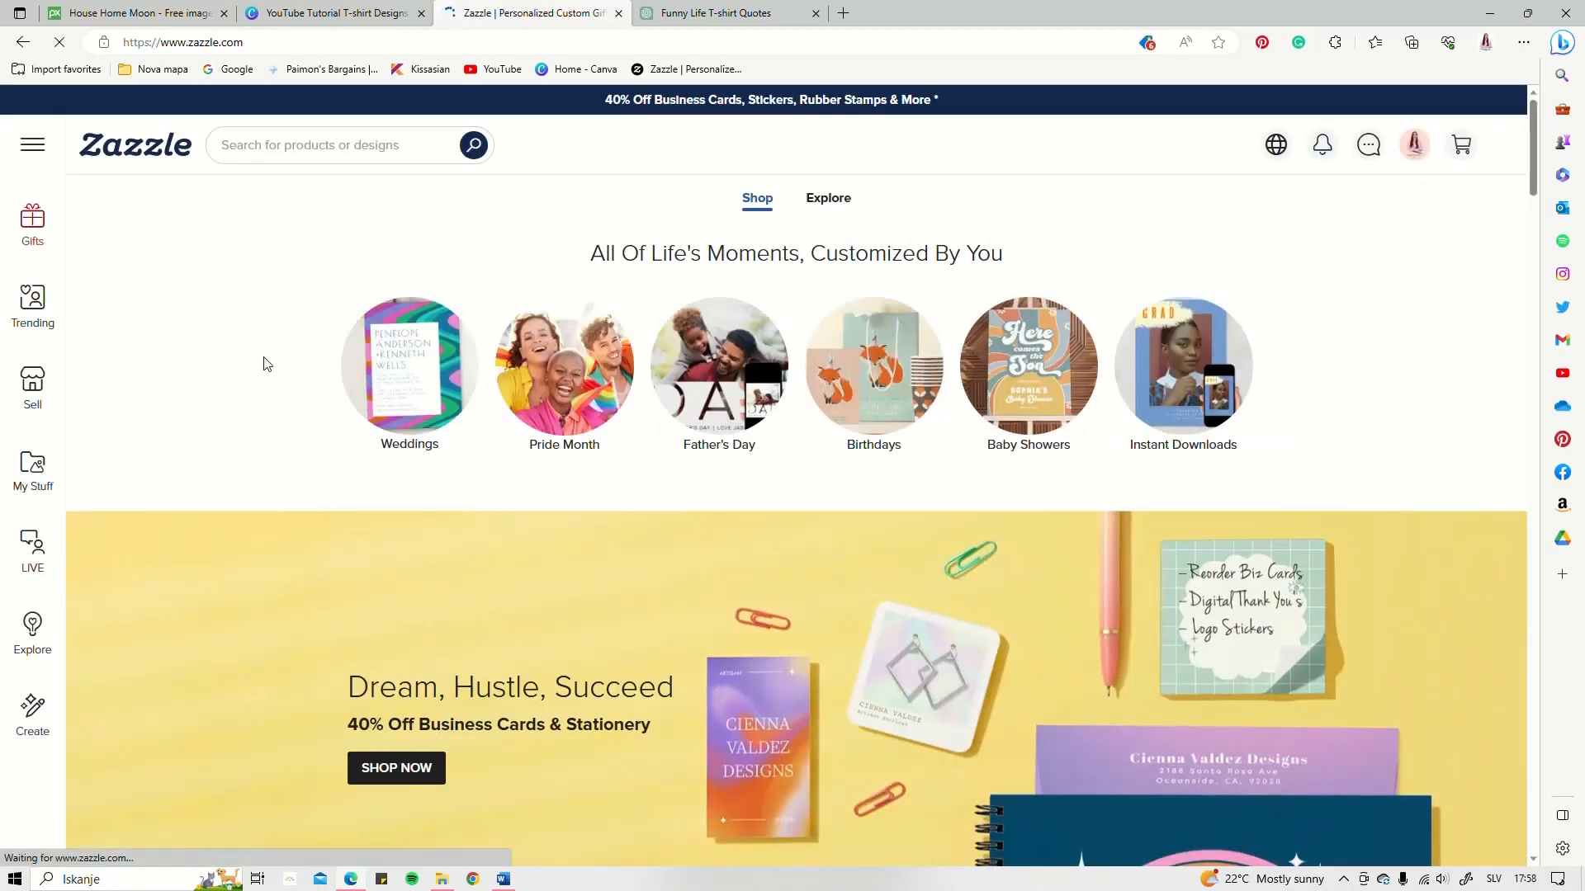
# - Browse the Create Your Own category to the T-Shirts page under Clothing & Shoes
pyautogui.click(33, 149)
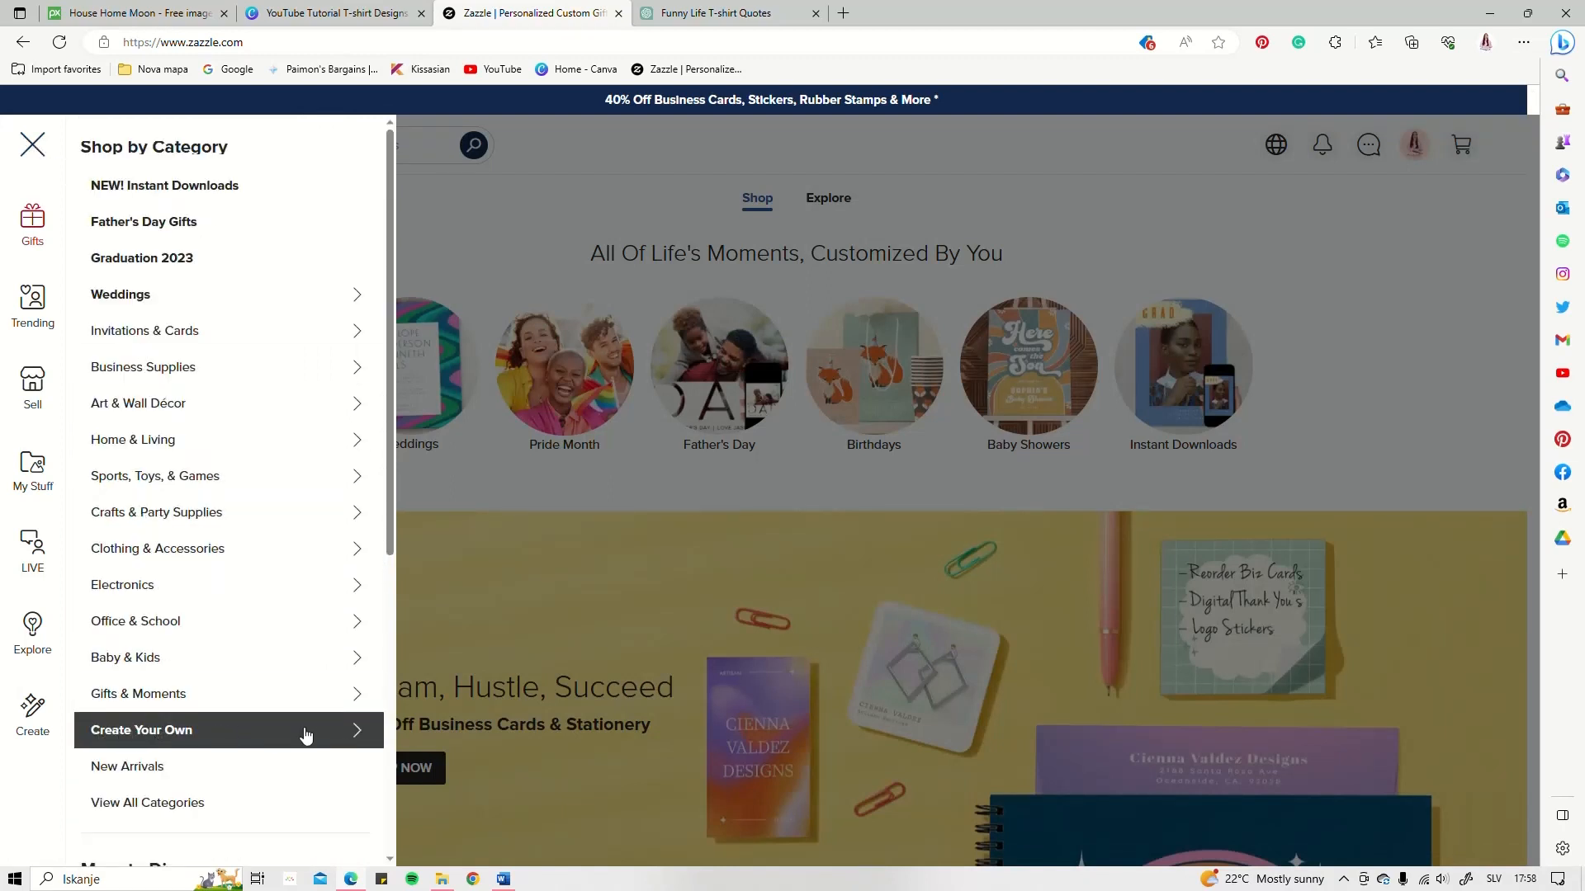
pyautogui.click(188, 733)
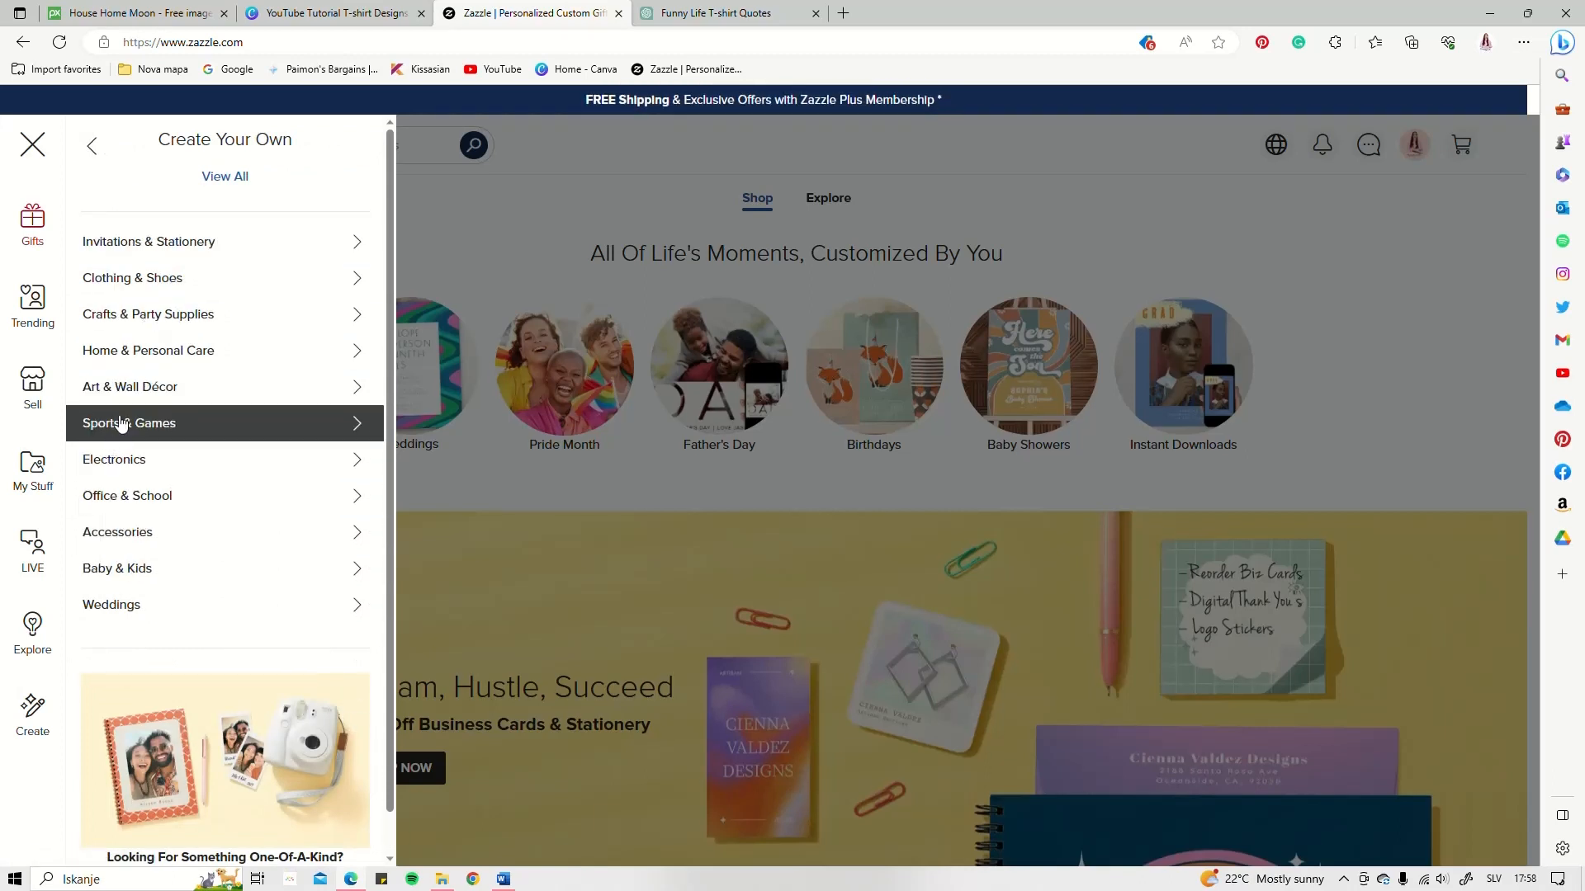
pyautogui.click(176, 287)
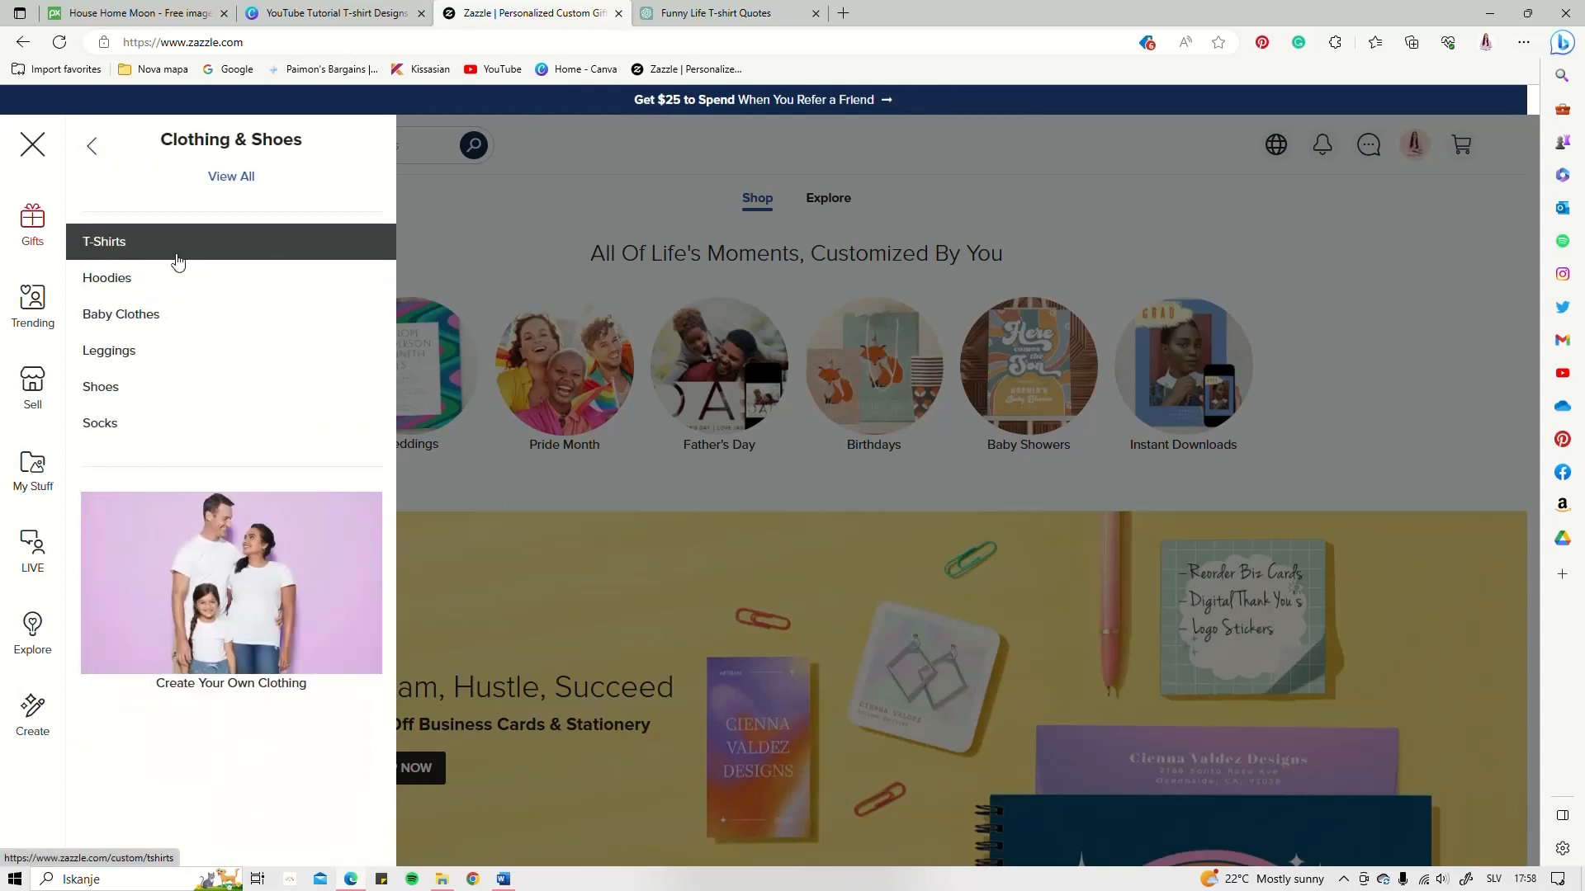
pyautogui.click(120, 244)
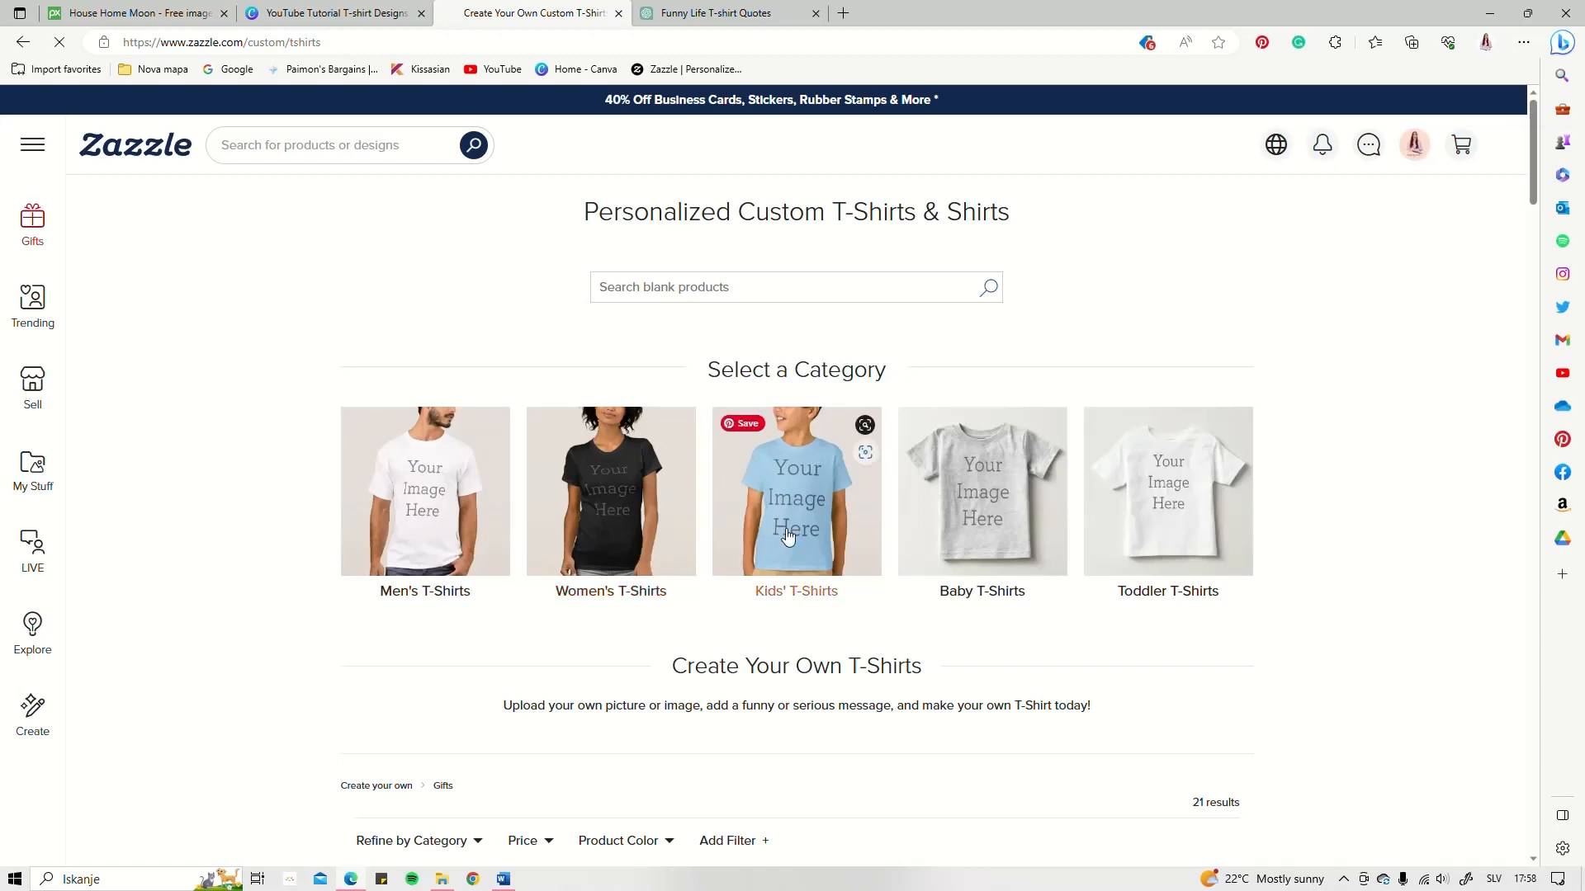
# - Choose the Women's T-Shirts category and open the Women's Basic T-Shirt product
pyautogui.click(603, 477)
pyautogui.scroll(-3, 521, 477)
pyautogui.scroll(-2, 521, 477)
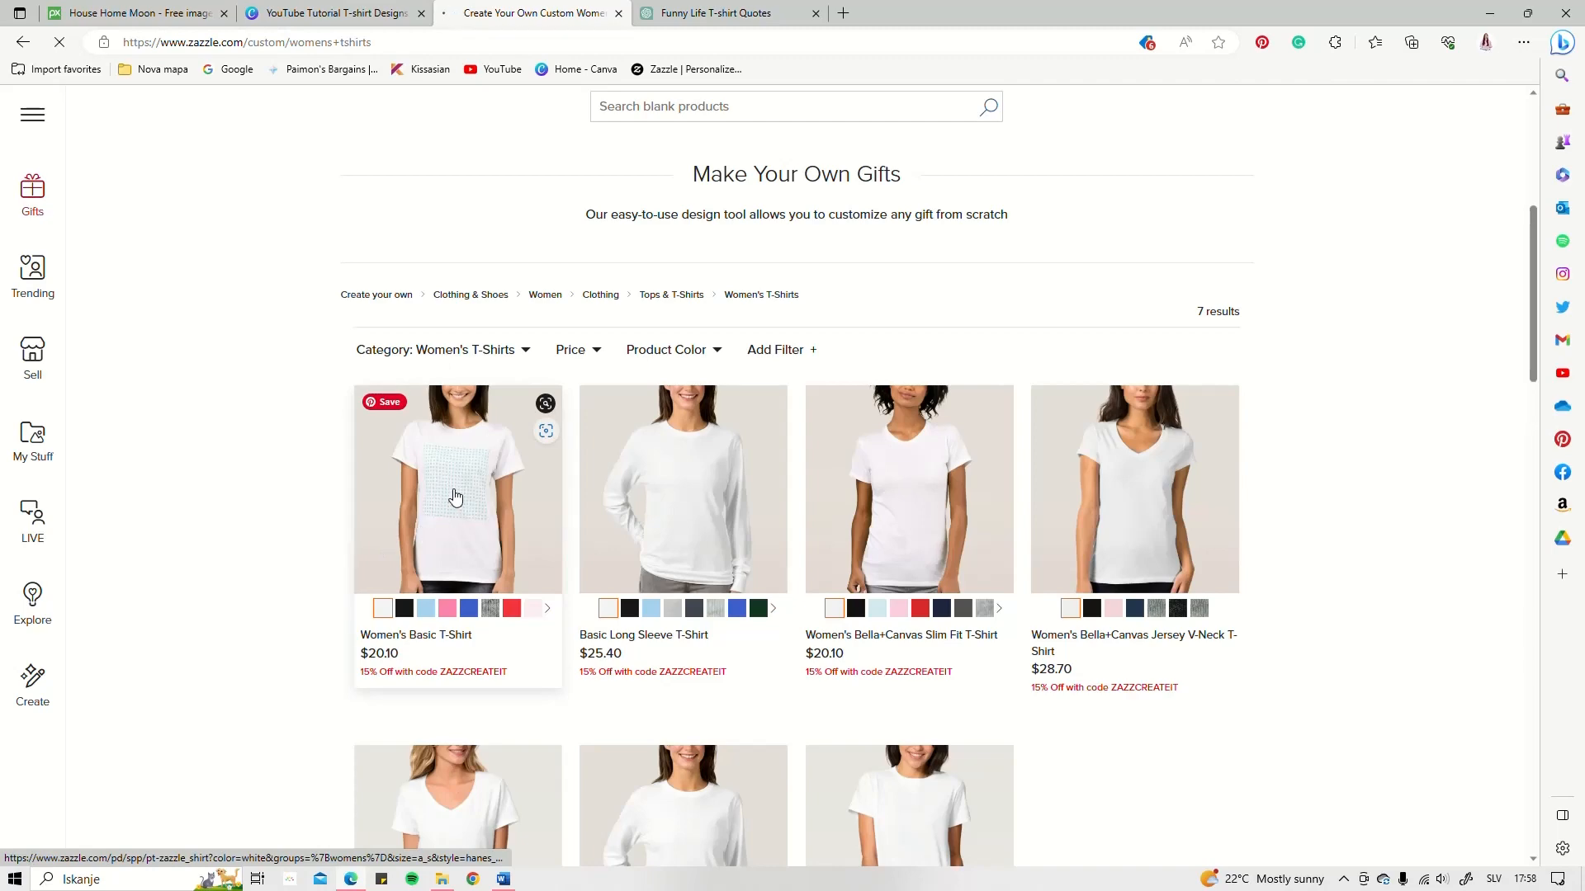
pyautogui.click(454, 496)
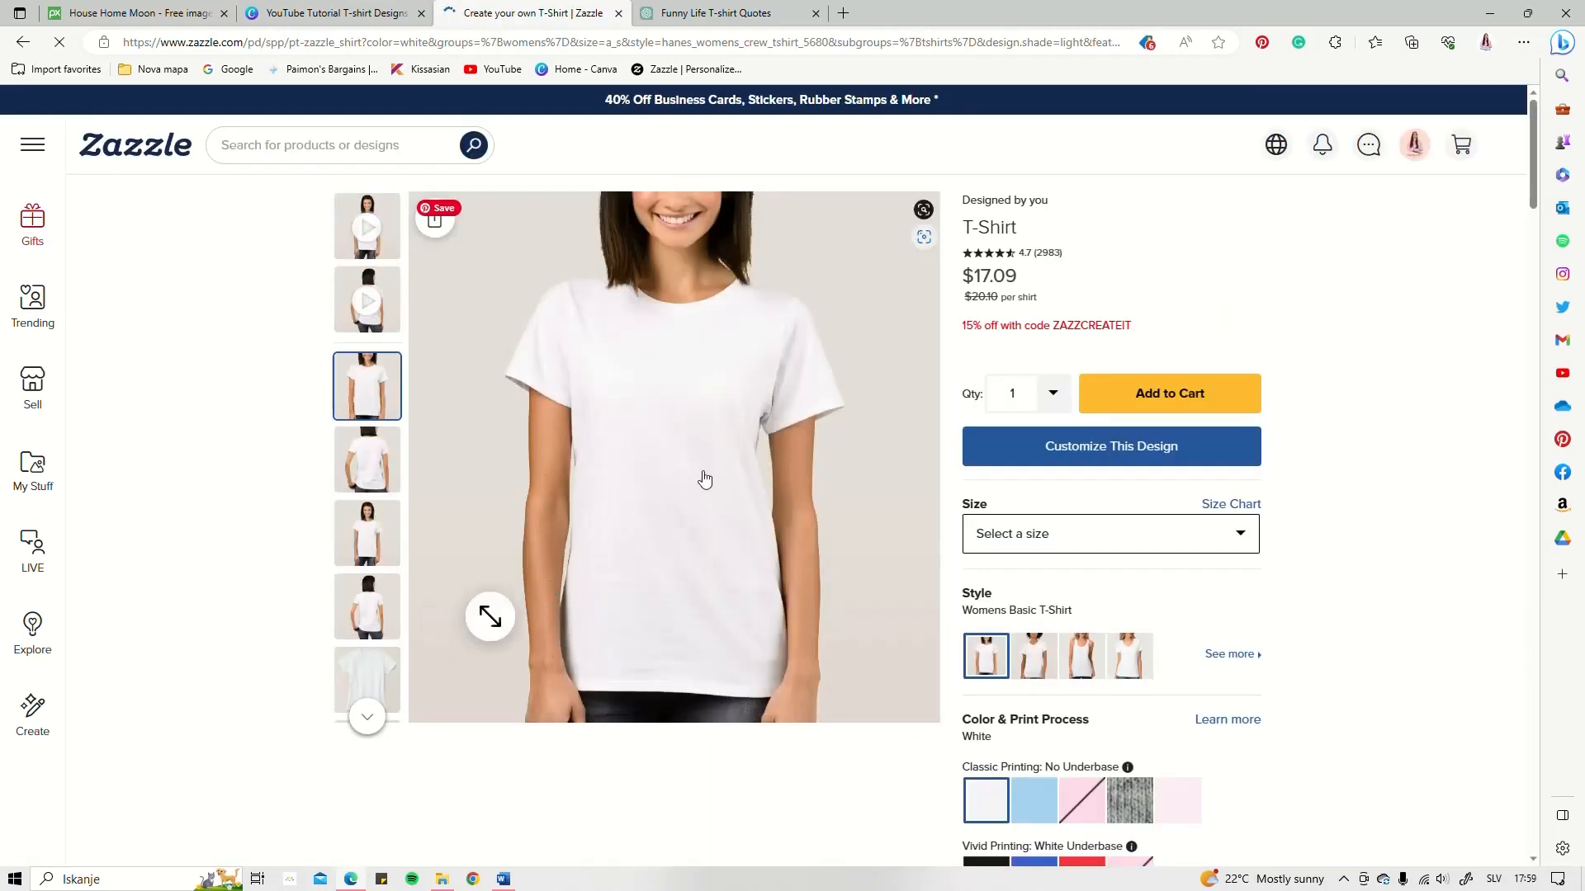
# - Look over the T-shirt's style and colour options, keep white and start customizing the design
pyautogui.scroll(-4, 1029, 510)
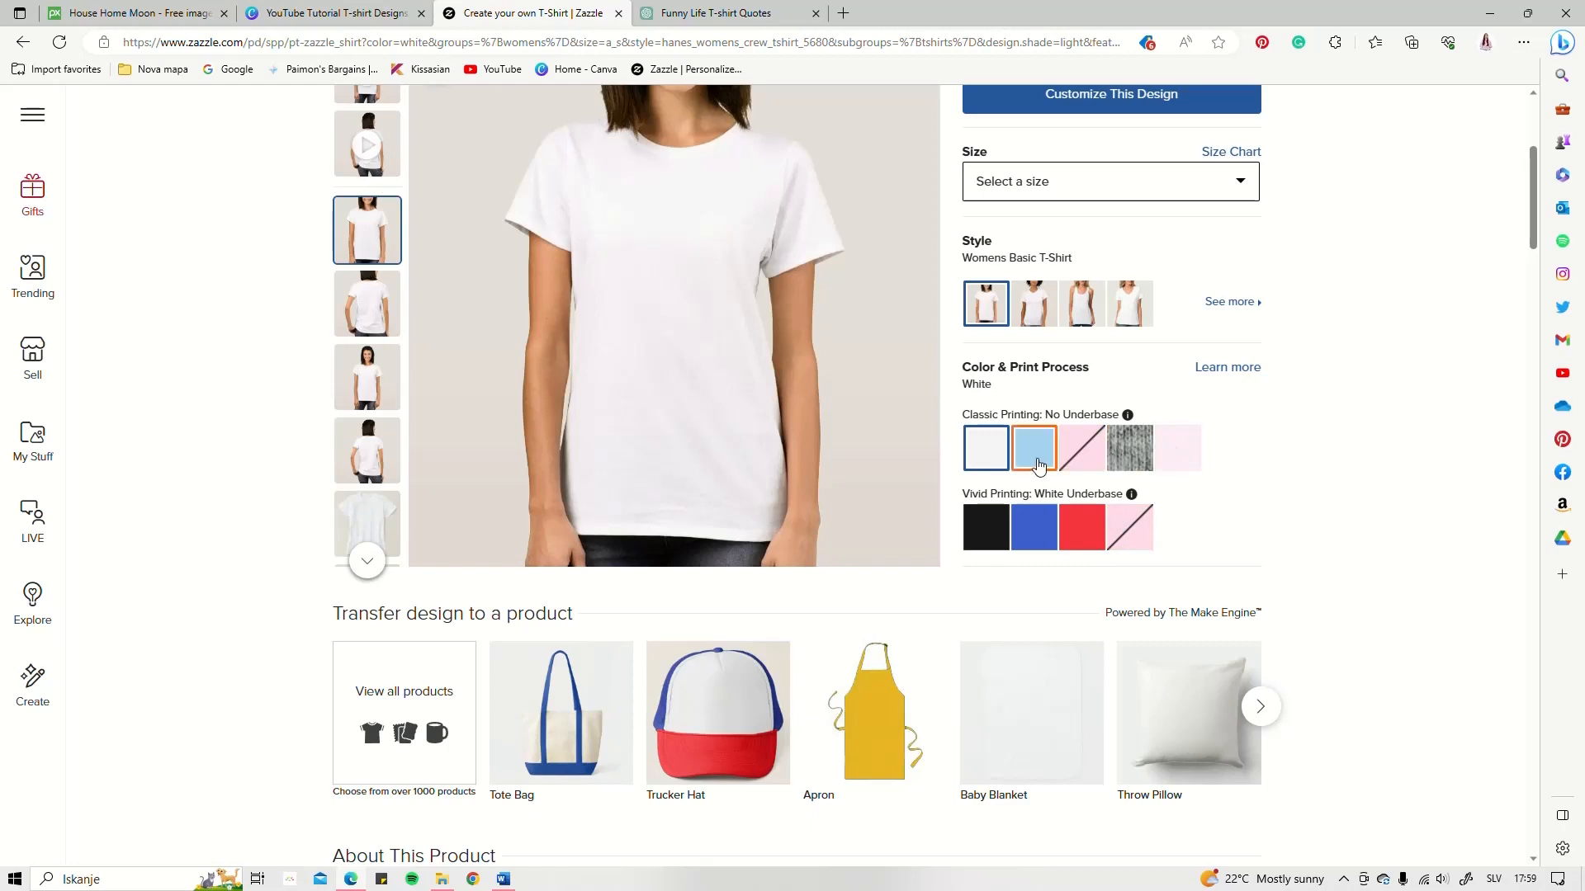
pyautogui.scroll(3, 991, 460)
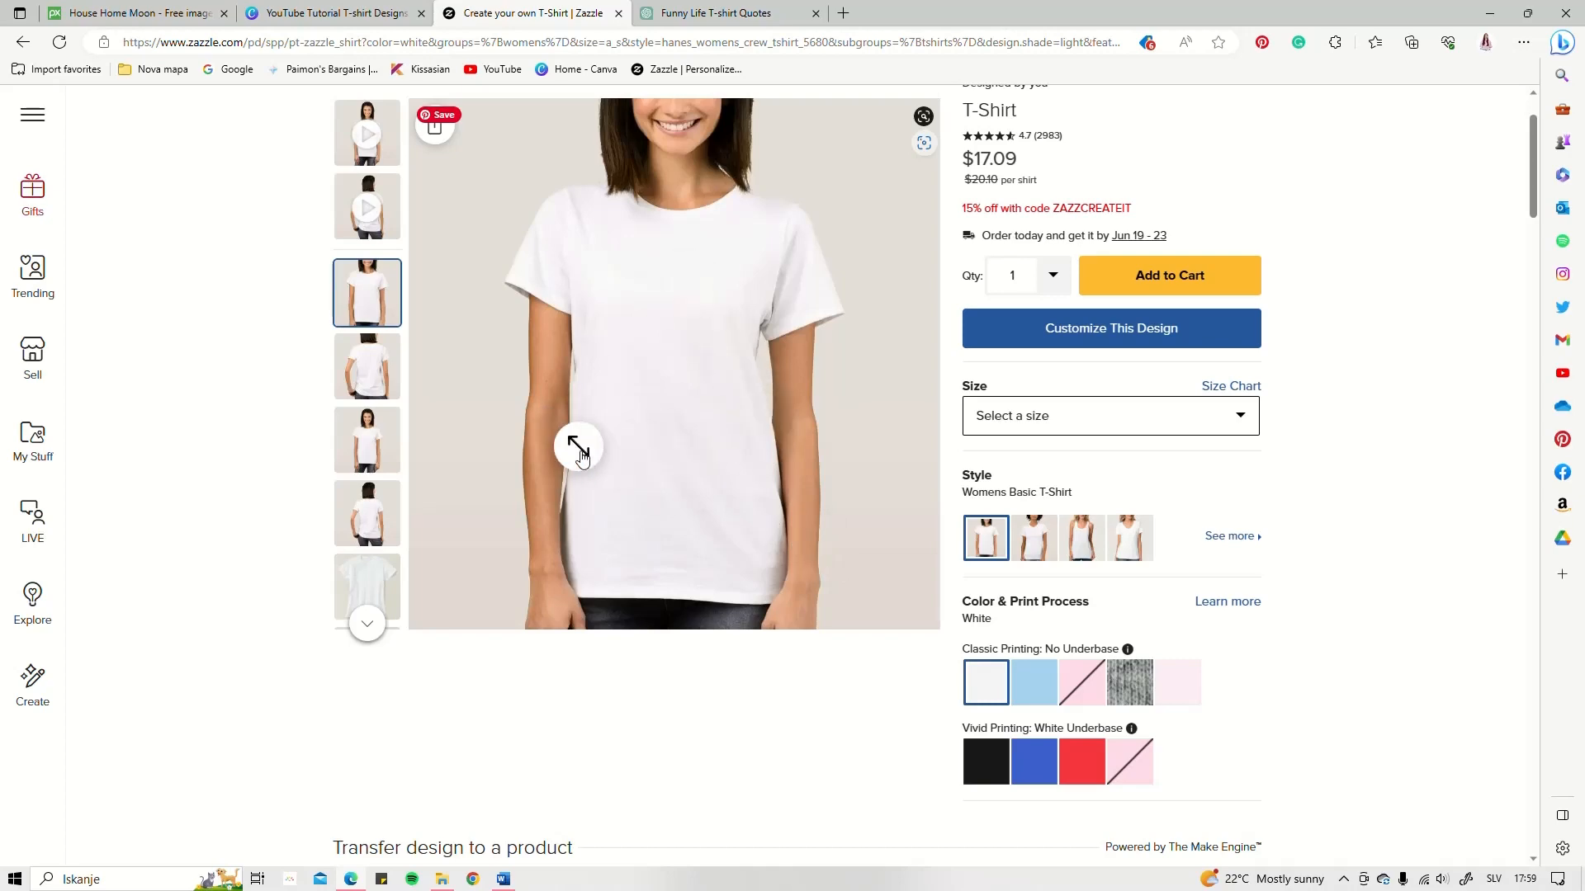
pyautogui.scroll(2, 578, 450)
pyautogui.click(1079, 451)
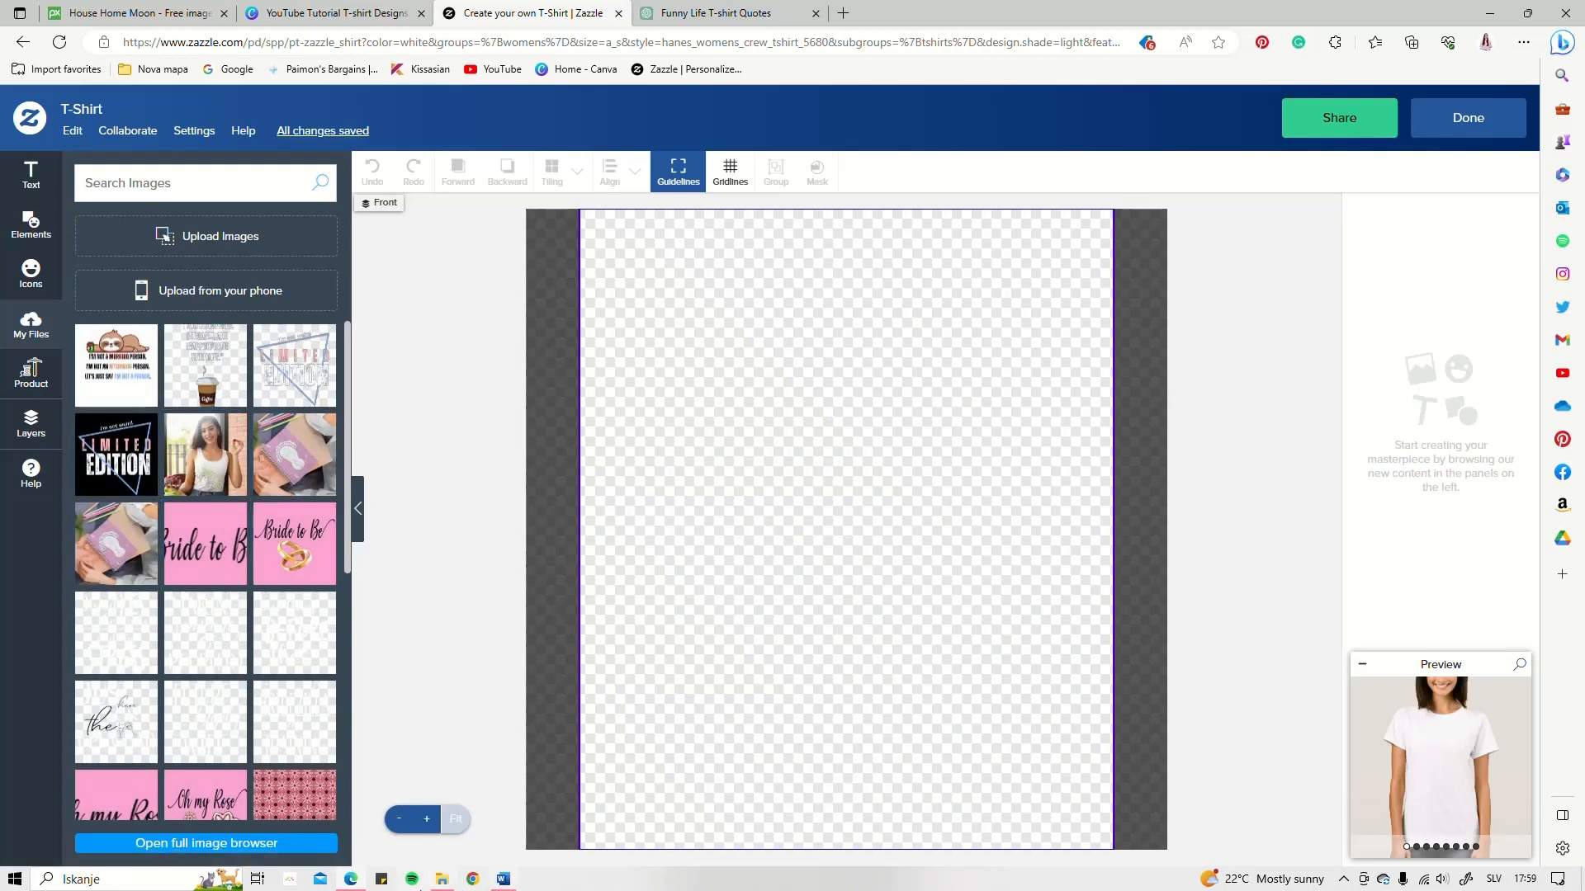
# - Upload image 20 from the YouTube Tutorial T-shirt Designs folder onto the front of the T-shirt
pyautogui.click(440, 879)
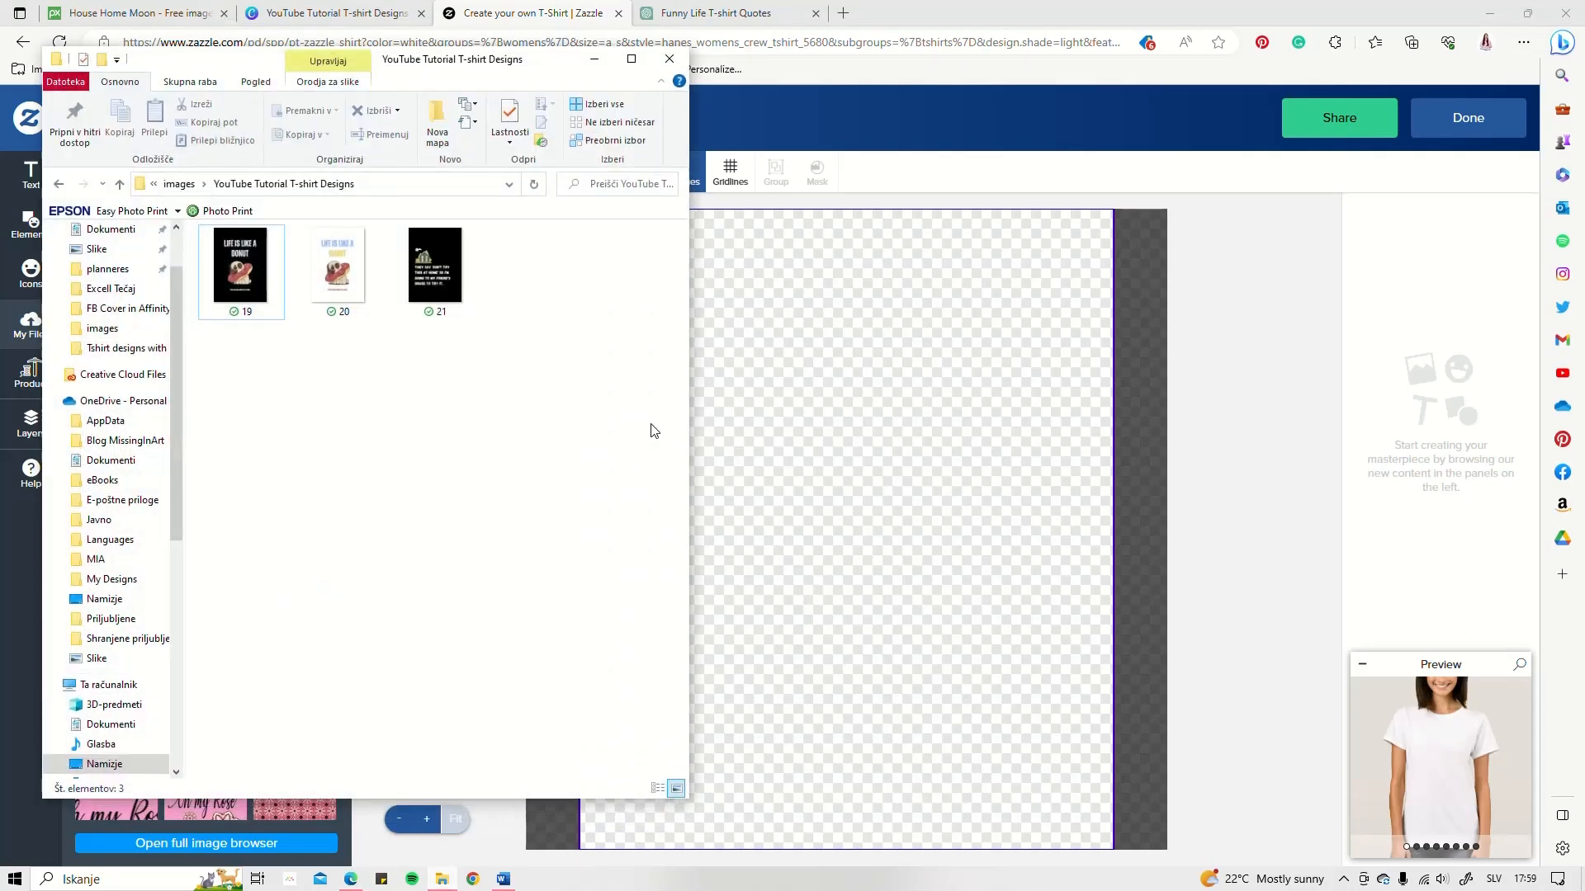
pyautogui.click(334, 269)
pyautogui.moveTo(334, 269); pyautogui.dragTo(932, 525)
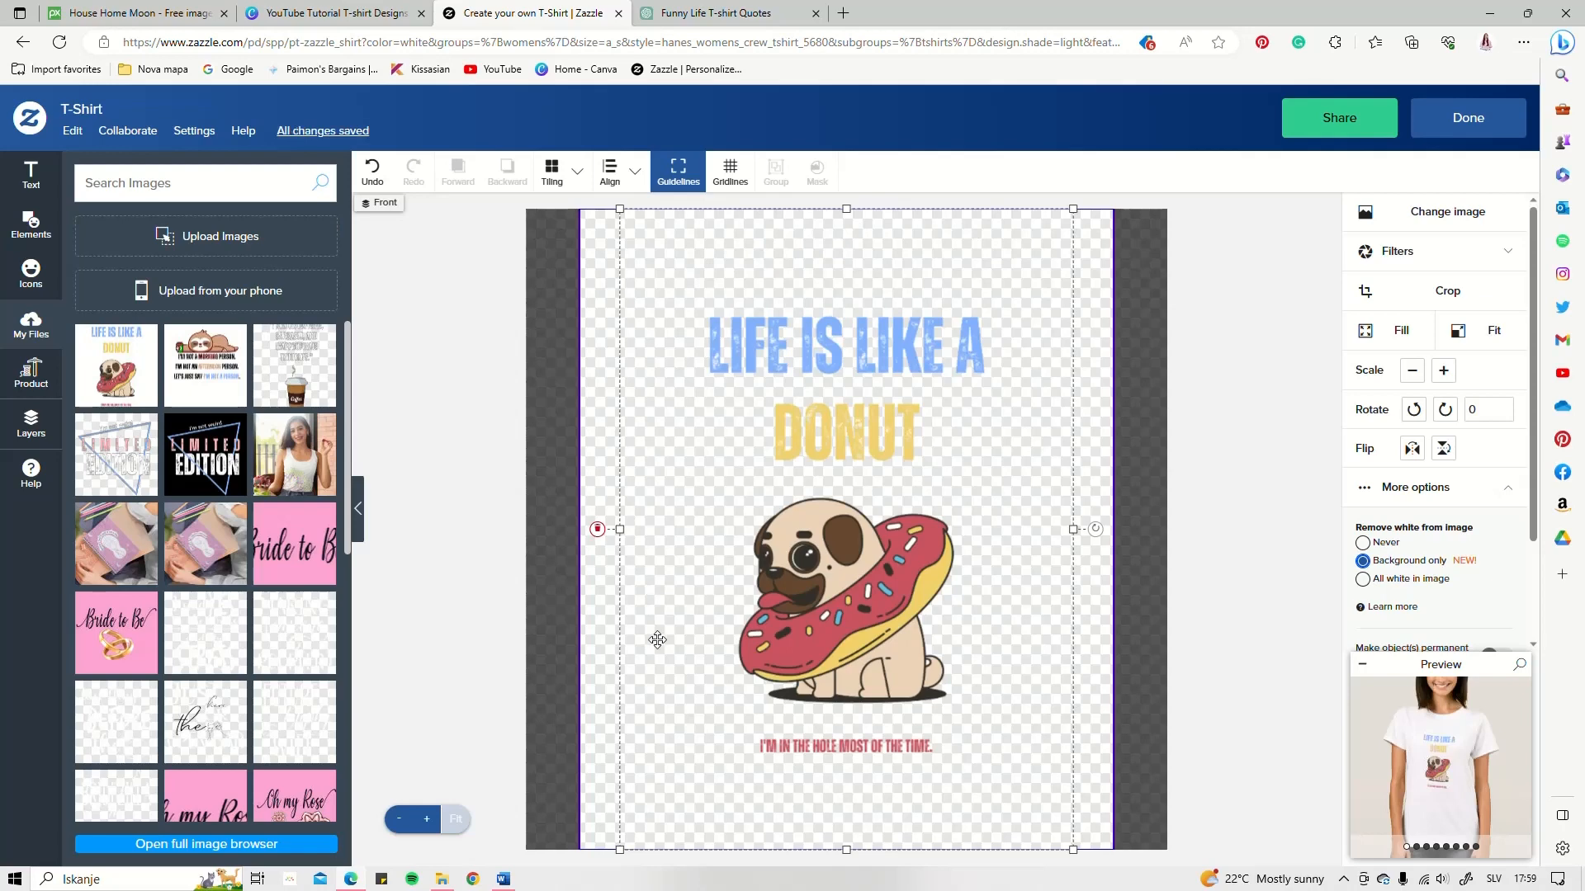
# - Move the donut pug design slightly upward on the print area and deselect it
pyautogui.moveTo(1001, 559); pyautogui.dragTo(974, 495)
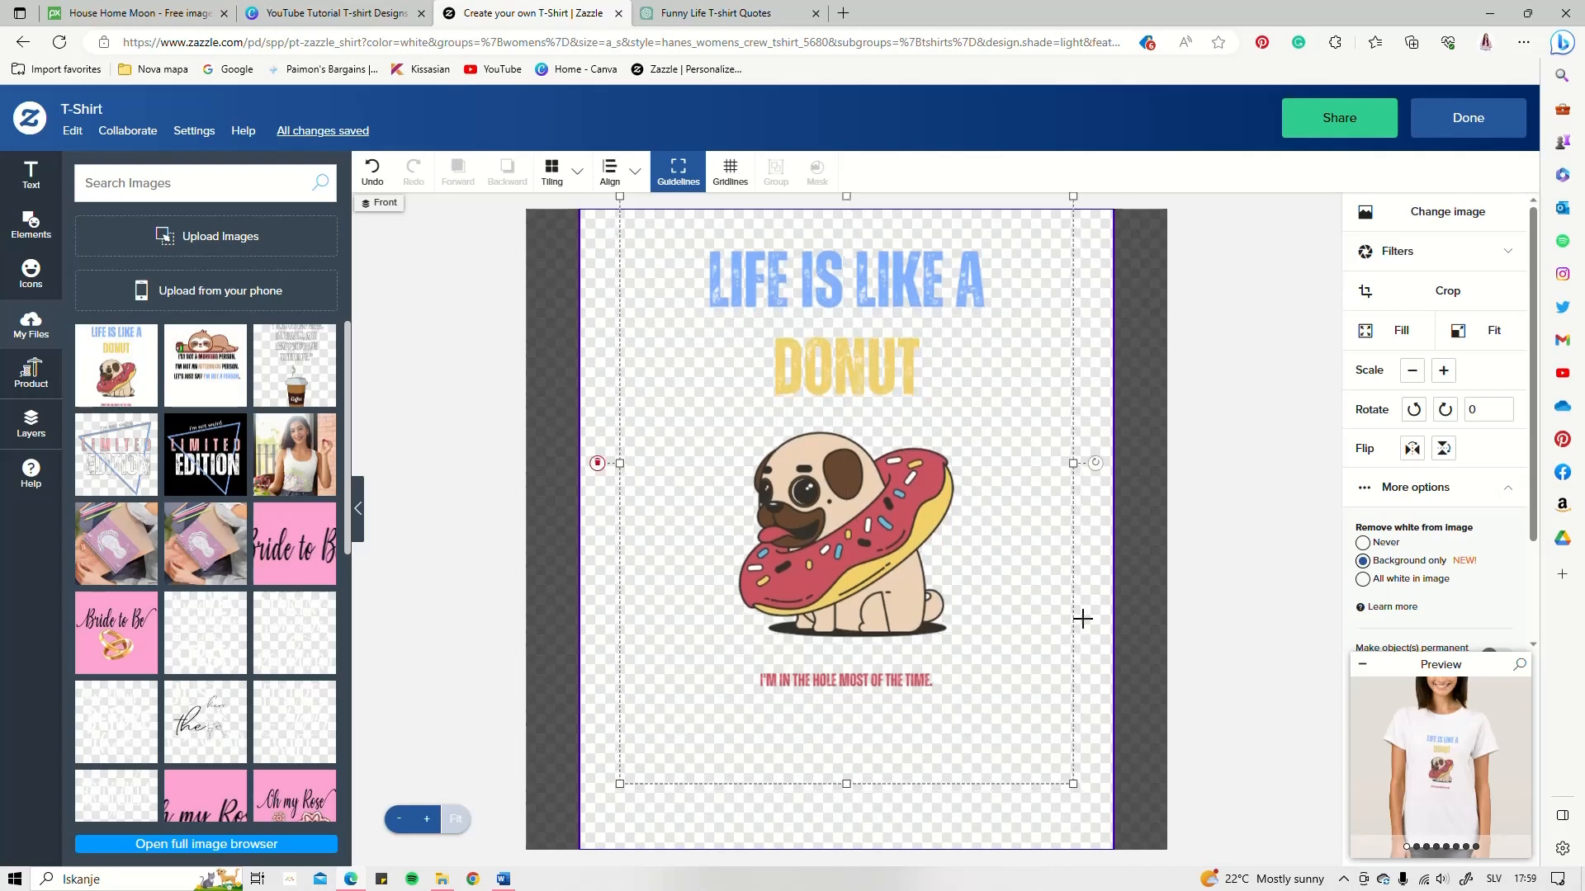
pyautogui.moveTo(992, 611); pyautogui.dragTo(990, 638)
pyautogui.click(1090, 611)
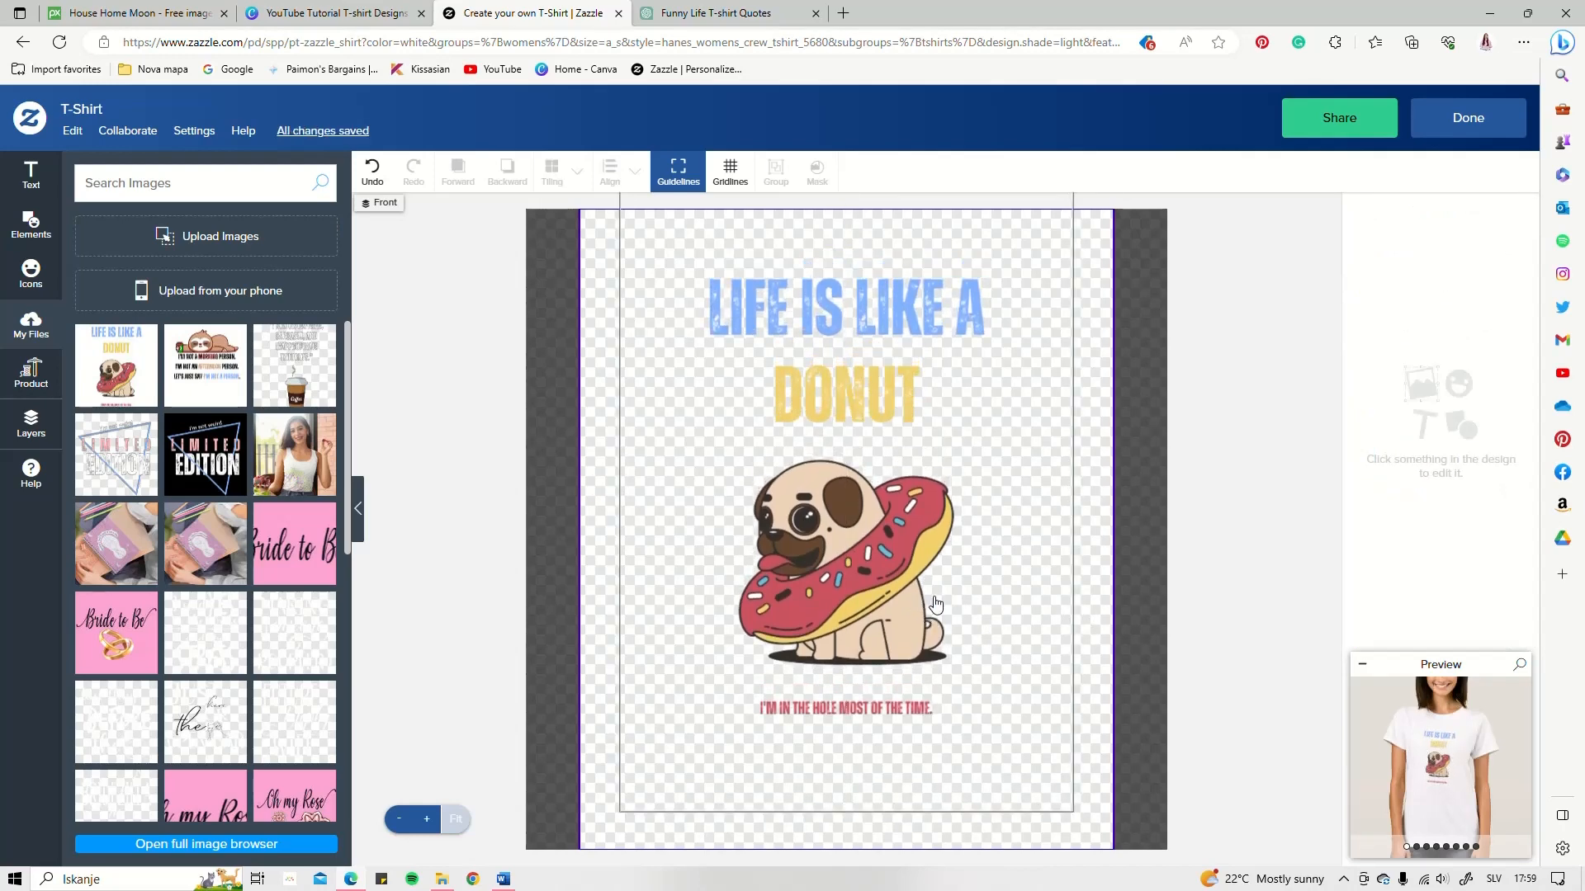
# - Try to enlarge the donut pug design step by step until its lettering extends past the print area's width, repositioning it between resizes
pyautogui.click(1006, 746)
pyautogui.moveTo(1070, 815); pyautogui.dragTo(1148, 858)
pyautogui.moveTo(956, 464); pyautogui.dragTo(934, 532)
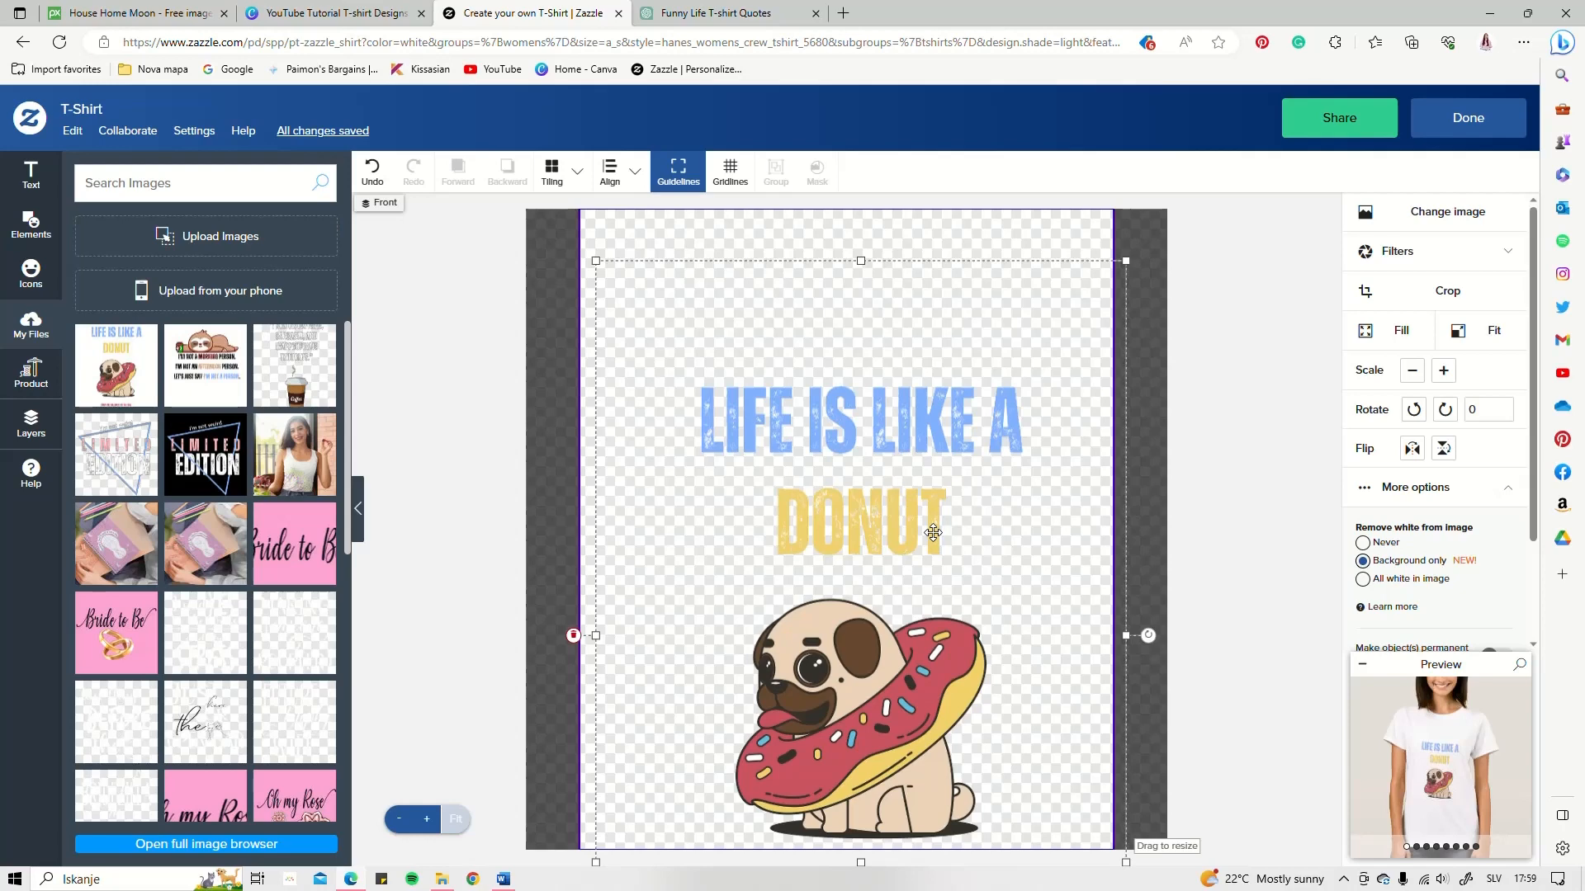
pyautogui.moveTo(941, 407); pyautogui.dragTo(920, 431)
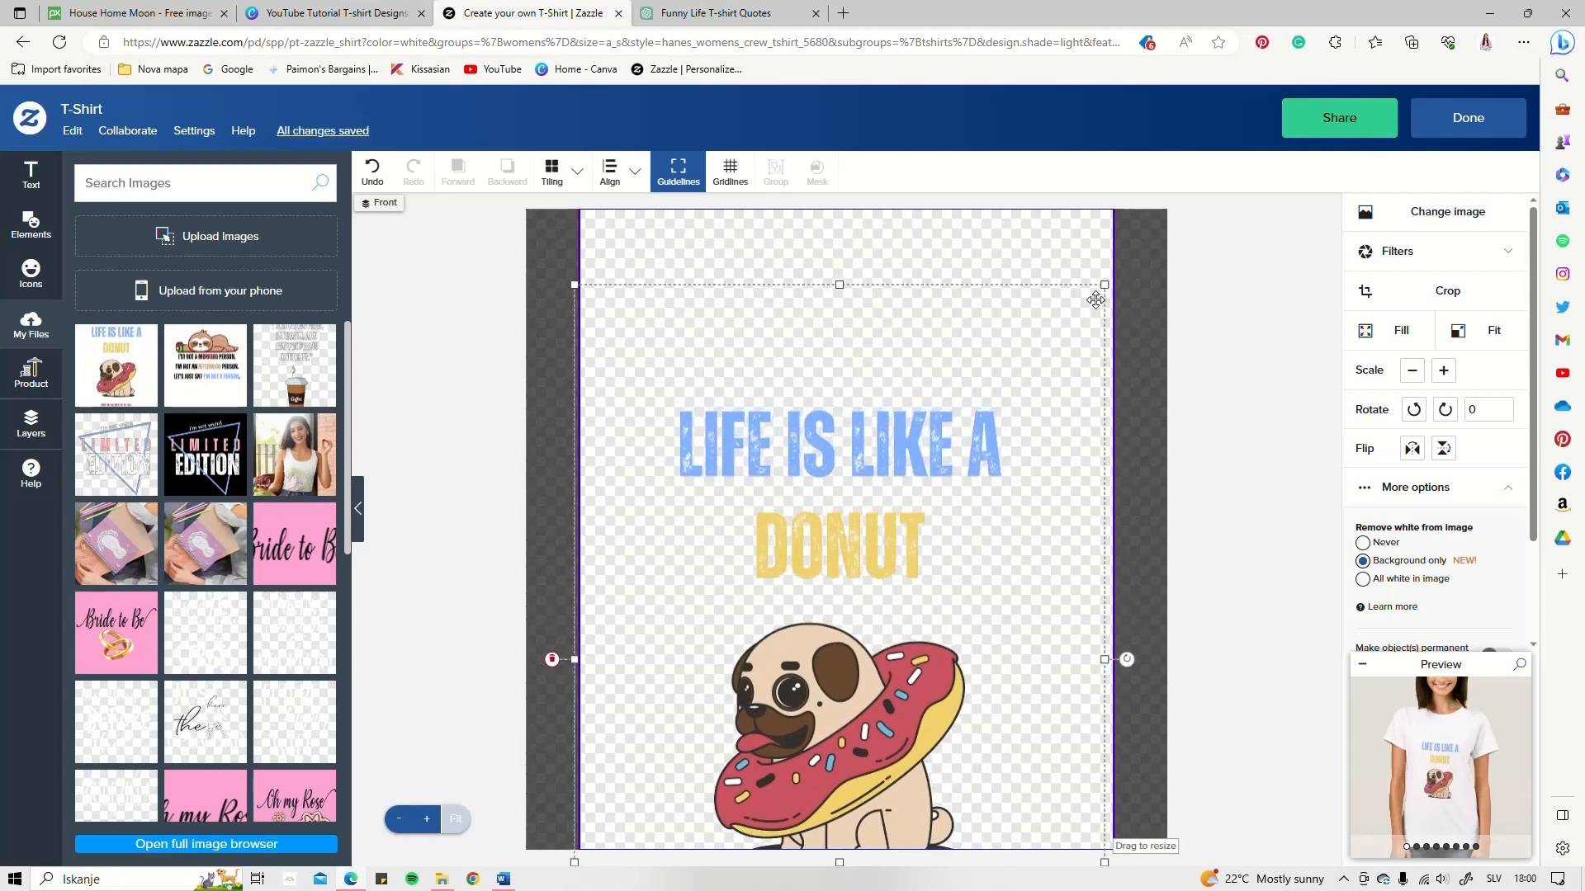
pyautogui.moveTo(1104, 284); pyautogui.dragTo(1157, 210)
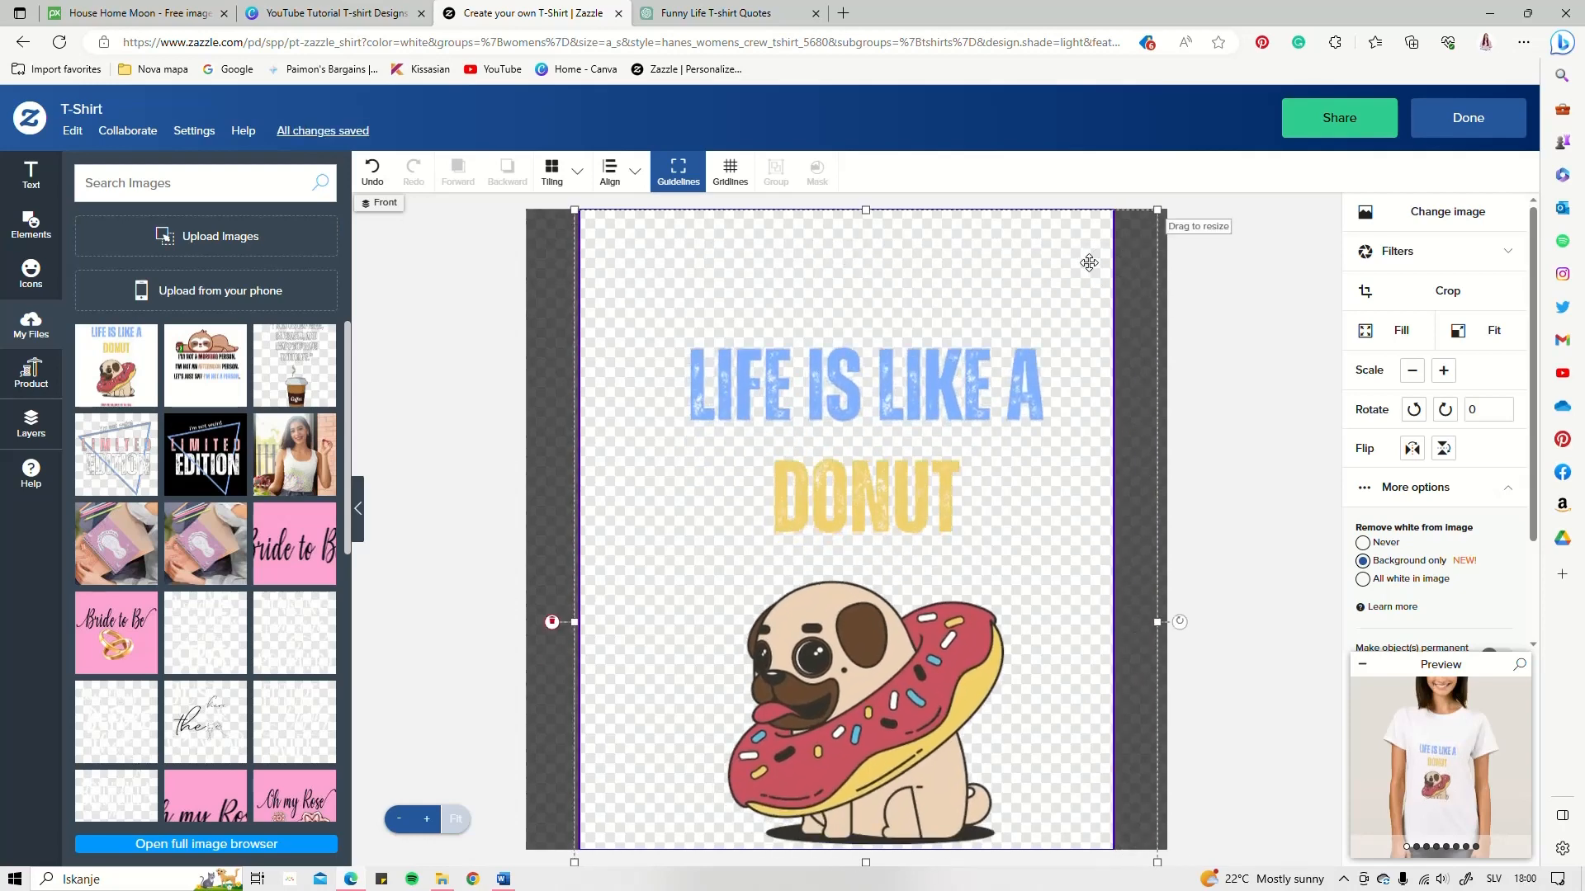
pyautogui.moveTo(988, 347); pyautogui.dragTo(945, 410)
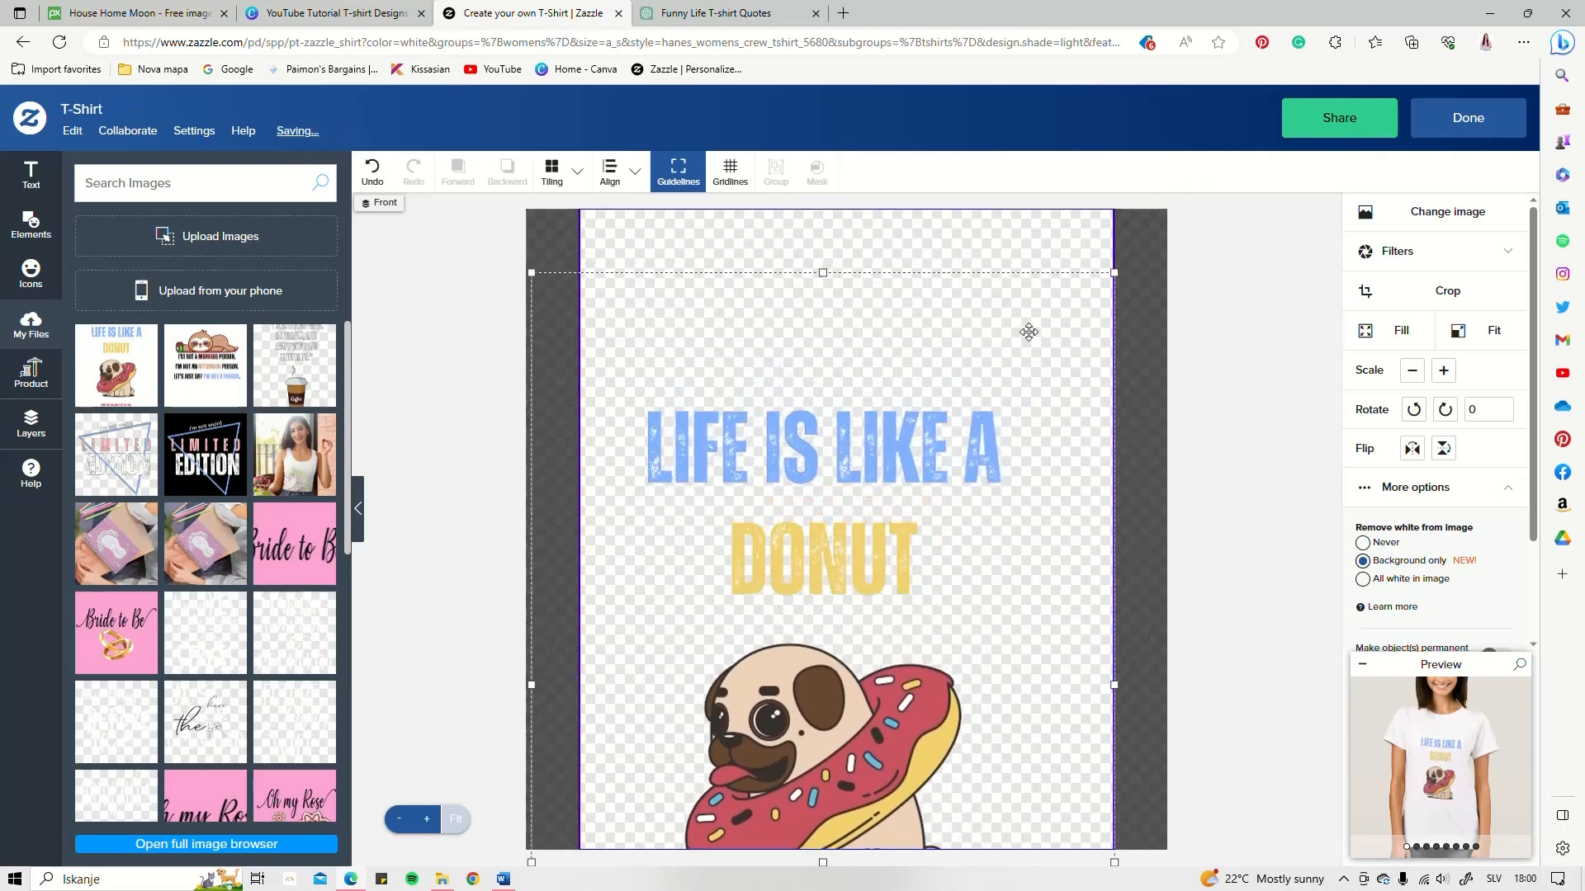
pyautogui.moveTo(1114, 270); pyautogui.dragTo(1172, 180)
pyautogui.moveTo(979, 332); pyautogui.dragTo(941, 482)
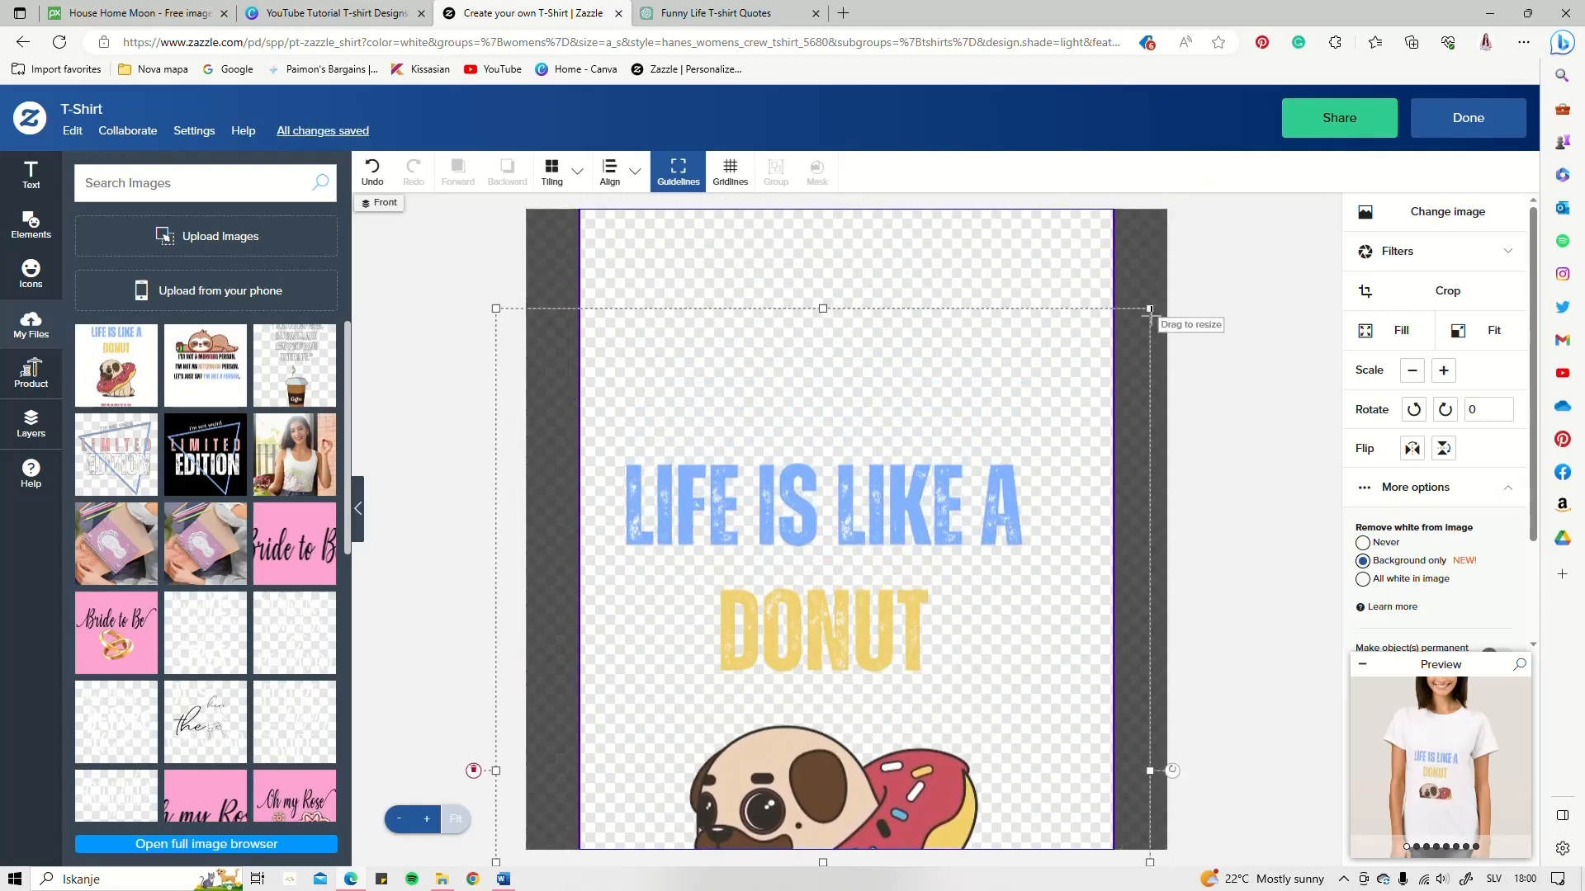
pyautogui.moveTo(1151, 310); pyautogui.dragTo(1239, 223)
pyautogui.moveTo(893, 410); pyautogui.dragTo(808, 529)
pyautogui.moveTo(1154, 300); pyautogui.dragTo(1213, 212)
pyautogui.moveTo(1024, 360); pyautogui.dragTo(936, 487)
pyautogui.moveTo(1172, 291); pyautogui.dragTo(1258, 225)
pyautogui.moveTo(1030, 408); pyautogui.dragTo(1002, 459)
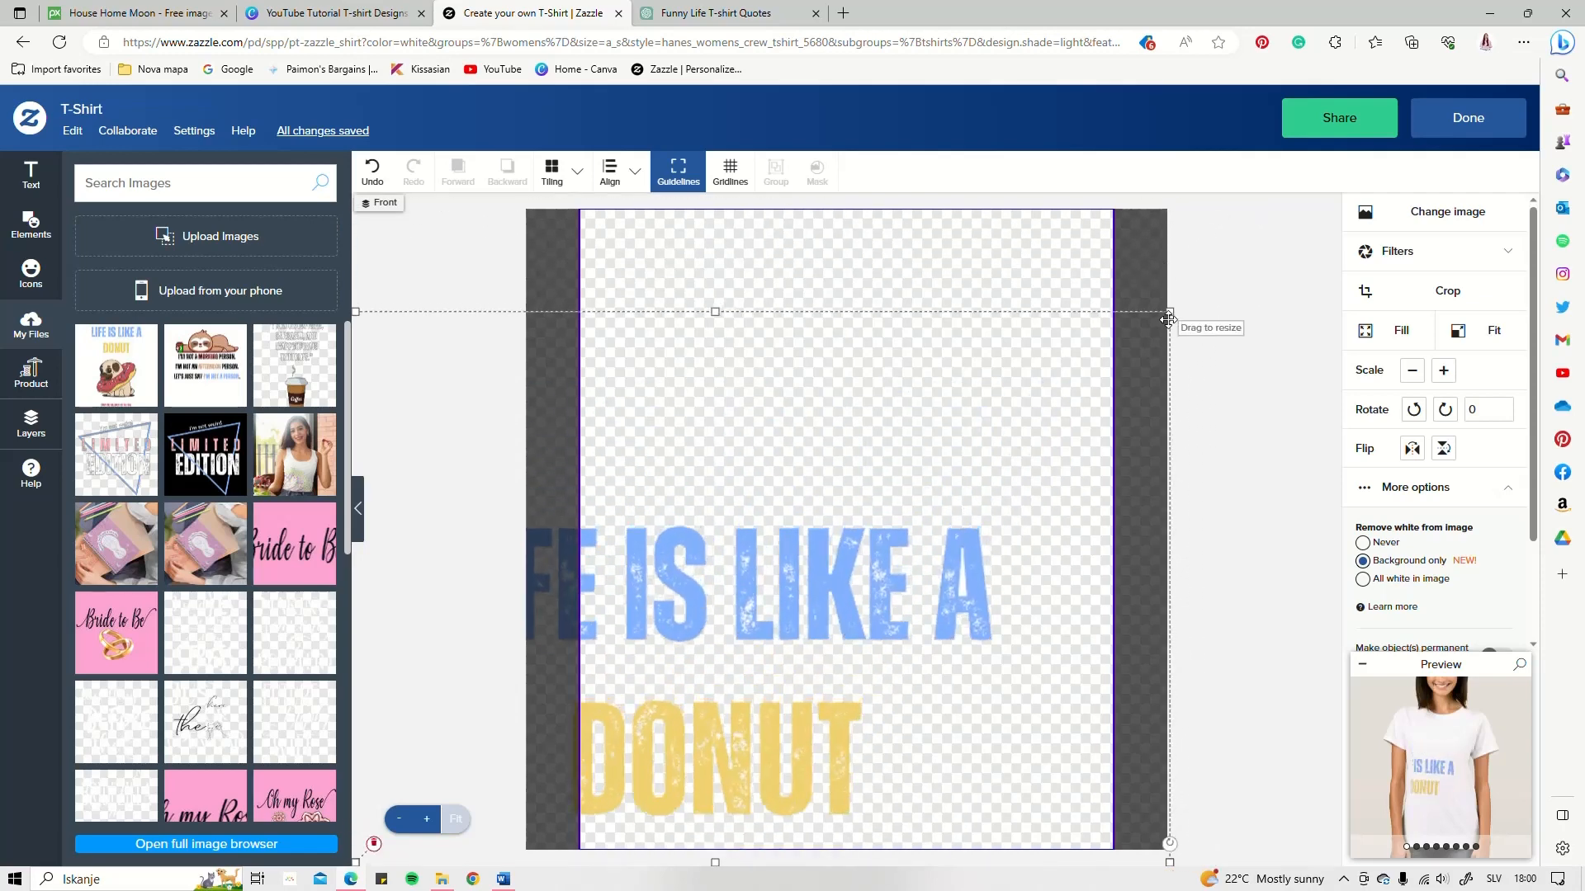
pyautogui.moveTo(1175, 312); pyautogui.dragTo(1266, 255)
pyautogui.click(1031, 394)
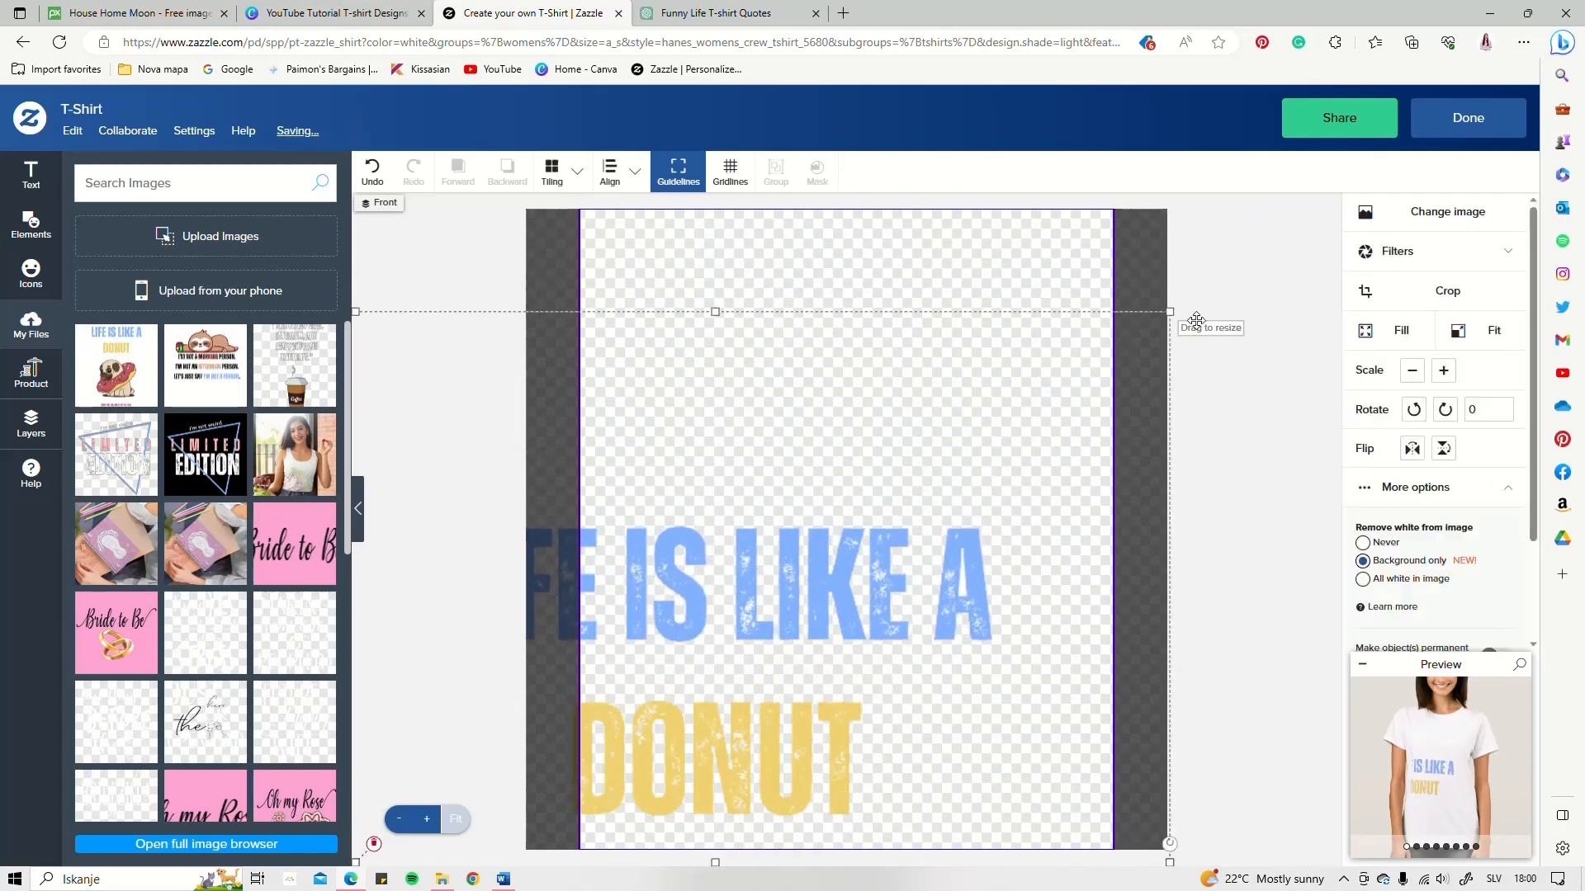
pyautogui.moveTo(1171, 315); pyautogui.dragTo(1279, 259)
pyautogui.moveTo(938, 381); pyautogui.dragTo(881, 537)
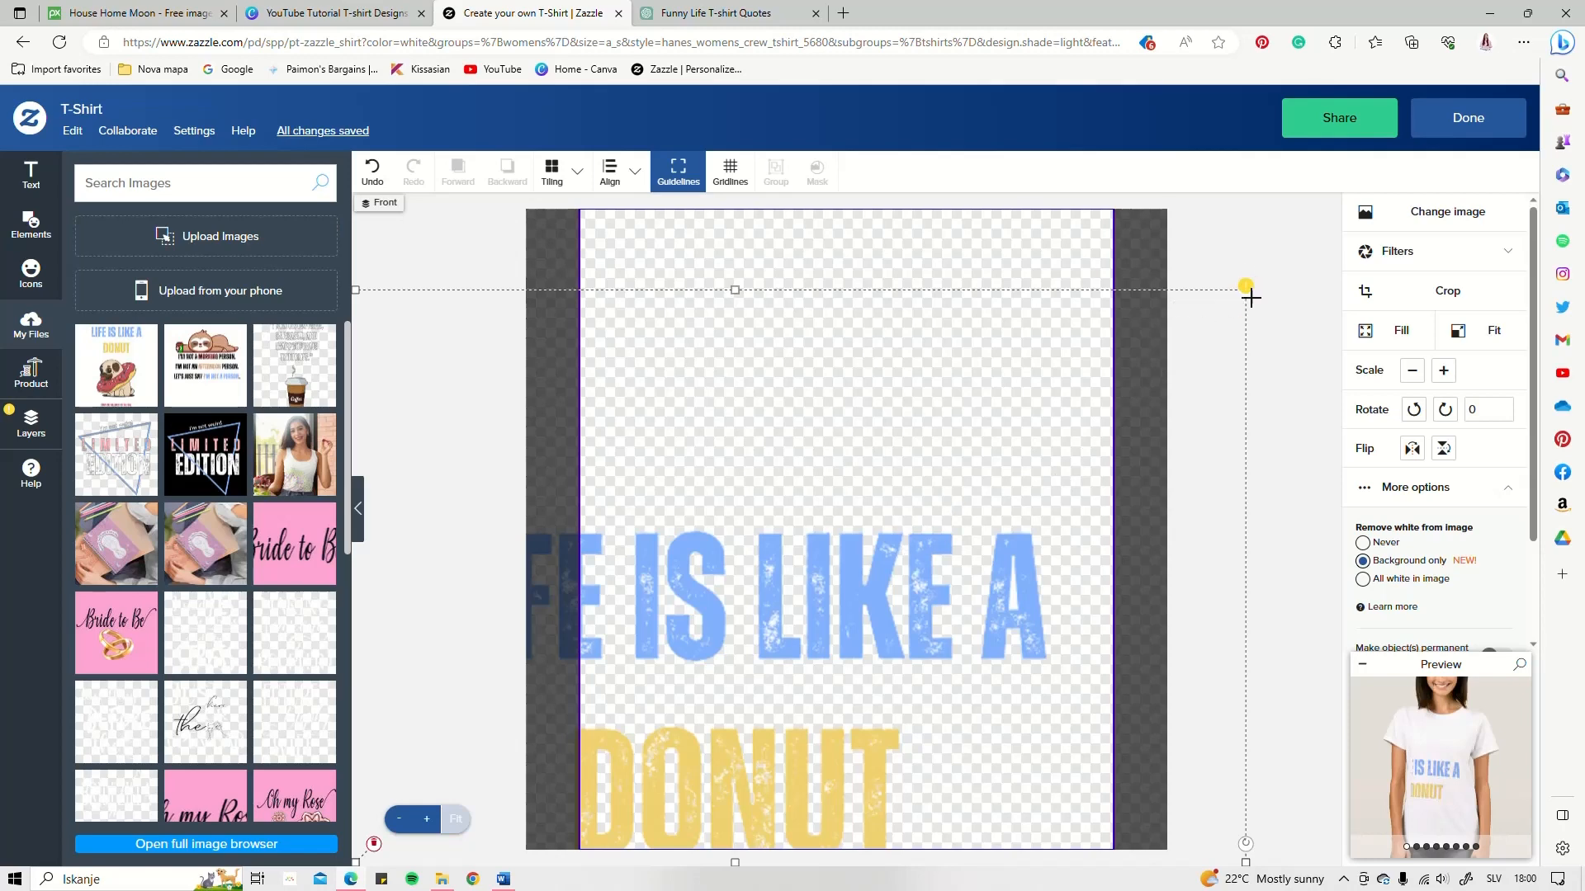
# - Scale the donut pug design down to nearly the print area's width and centre it slightly higher on the shirt front
pyautogui.moveTo(1245, 287); pyautogui.dragTo(893, 594)
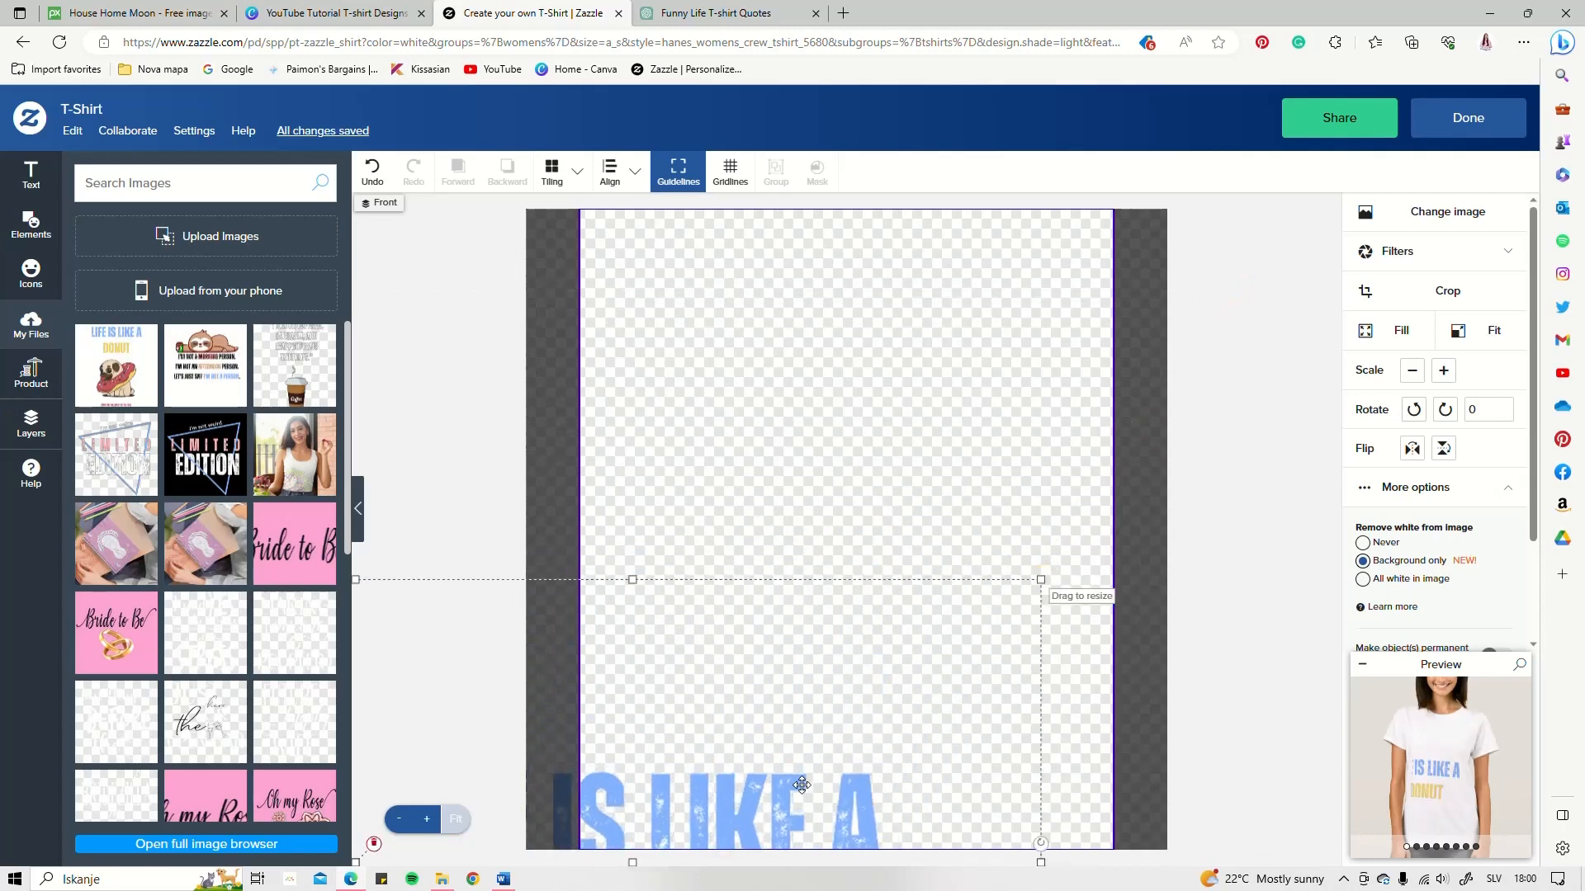
pyautogui.moveTo(1040, 575); pyautogui.dragTo(1229, 230)
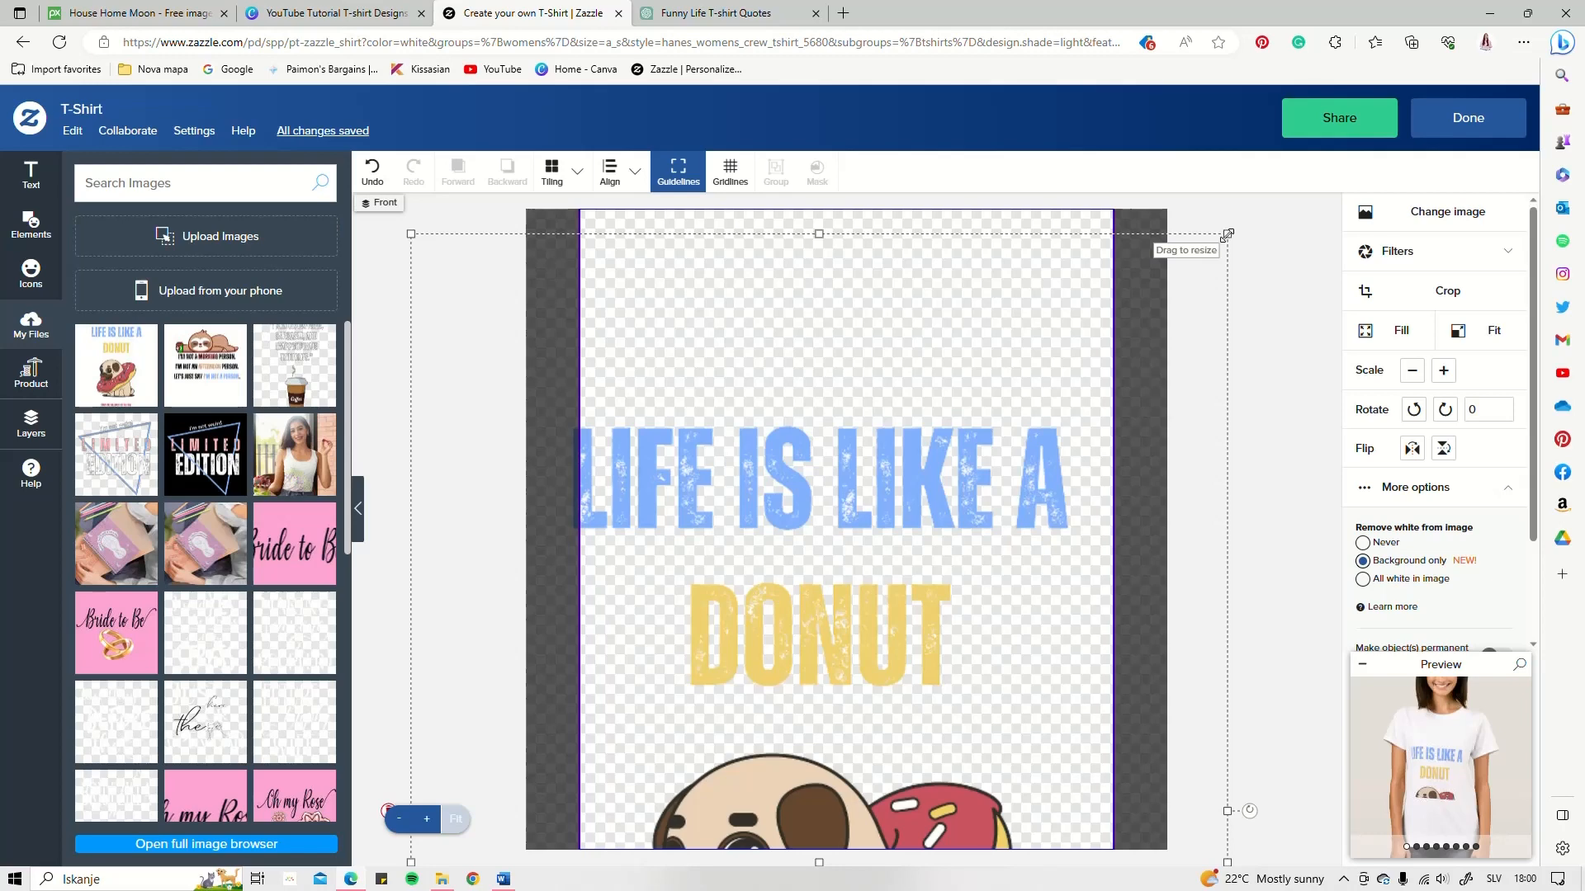
pyautogui.moveTo(1227, 235); pyautogui.dragTo(905, 467)
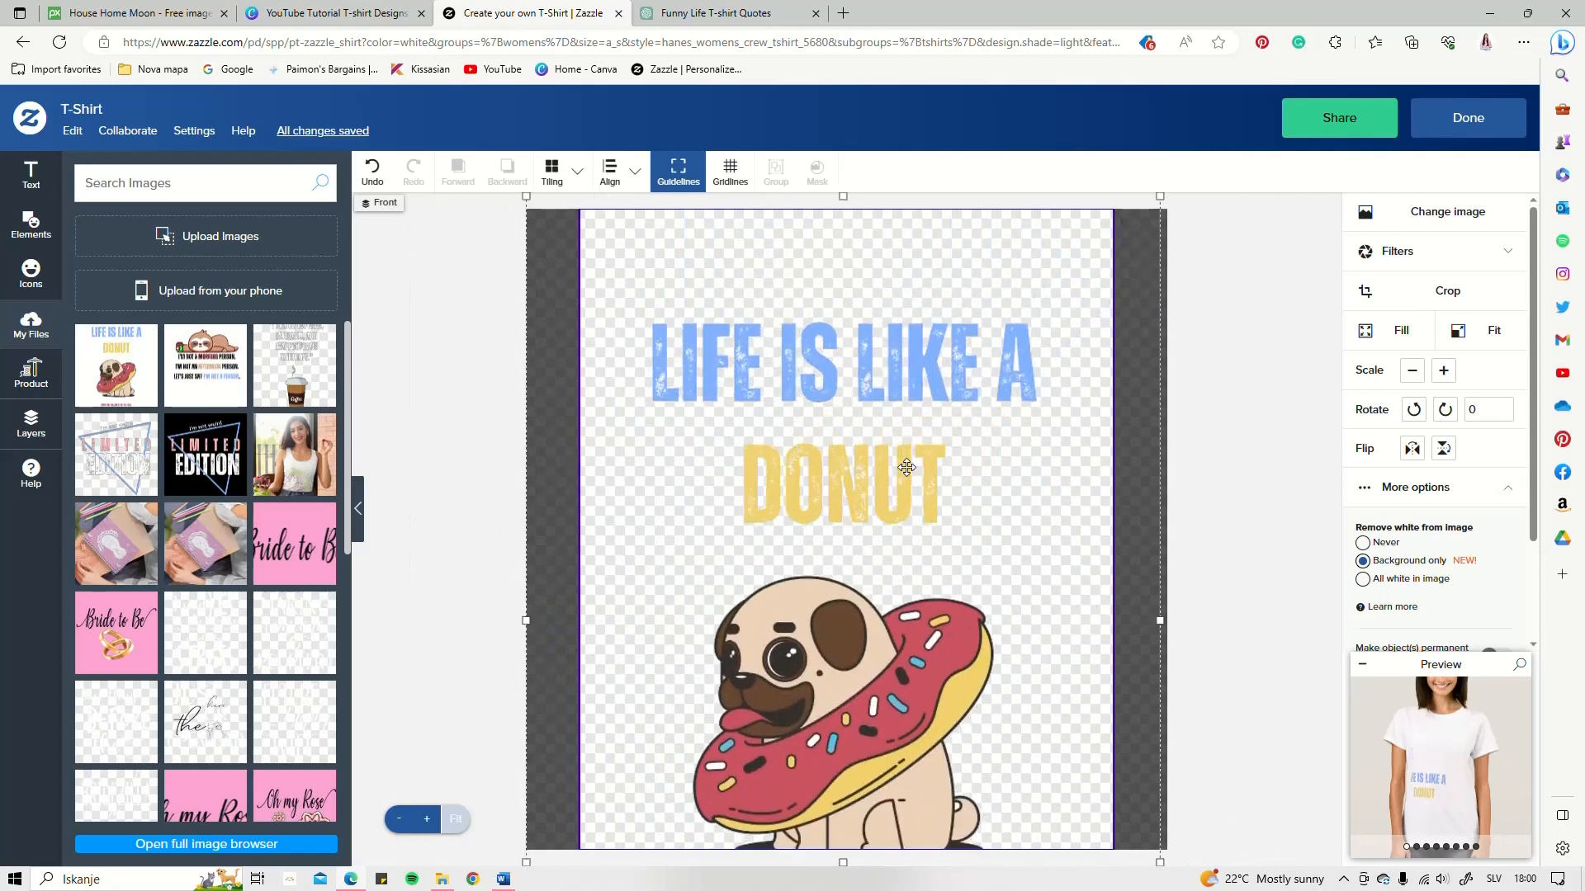
pyautogui.moveTo(1160, 196); pyautogui.dragTo(1086, 255)
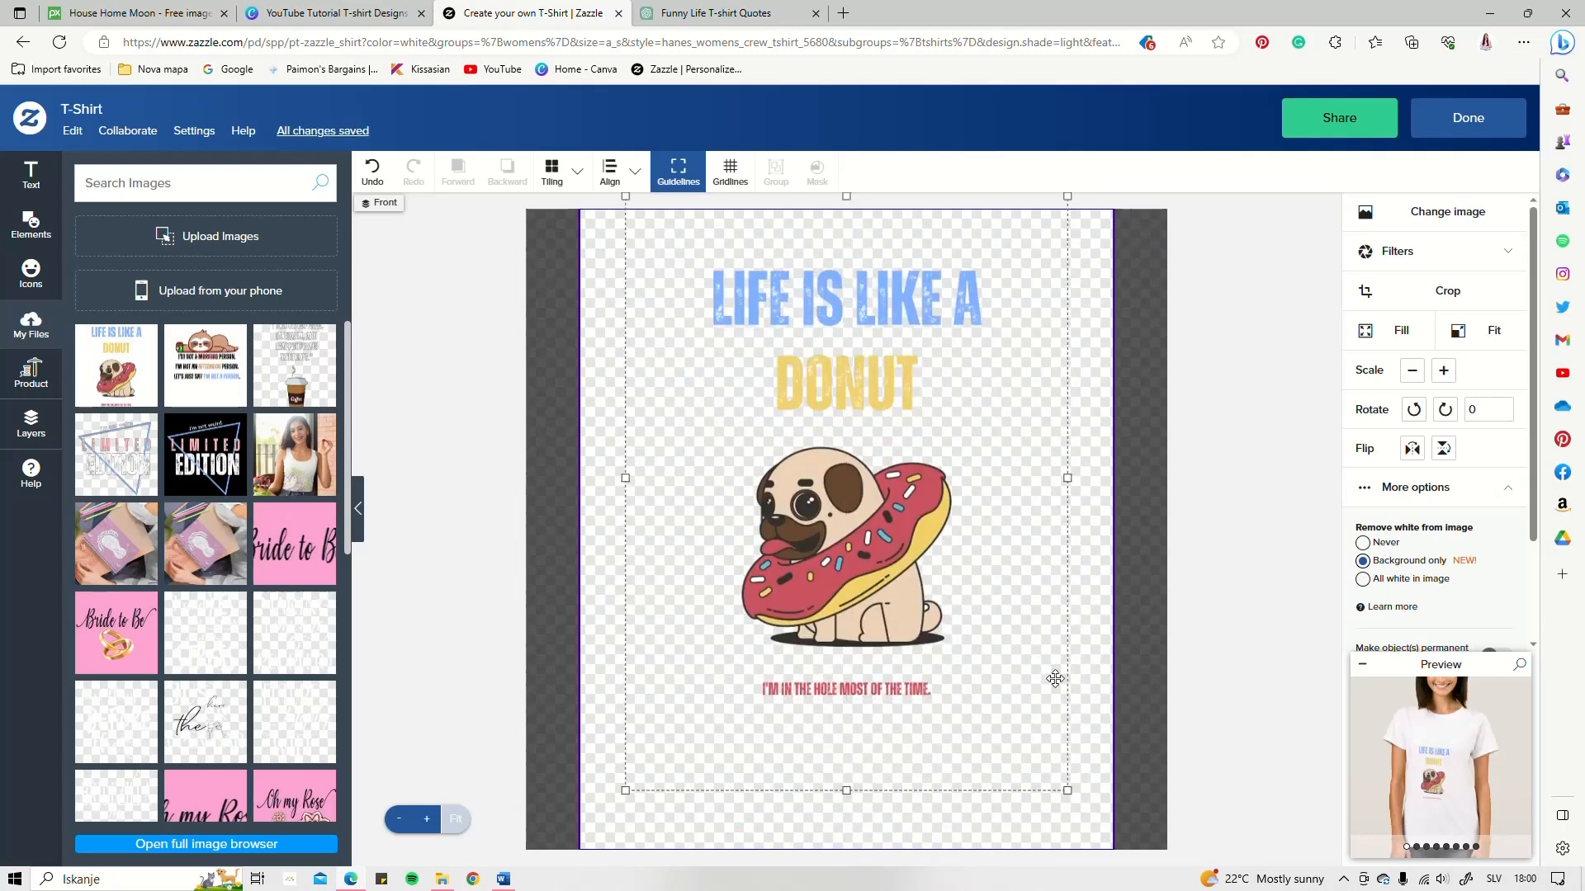
pyautogui.moveTo(1067, 791); pyautogui.dragTo(1119, 862)
pyautogui.moveTo(953, 689)
pyautogui.mouseDown()
pyautogui.moveTo(937, 650)
pyautogui.moveTo(938, 679)
pyautogui.mouseUp()
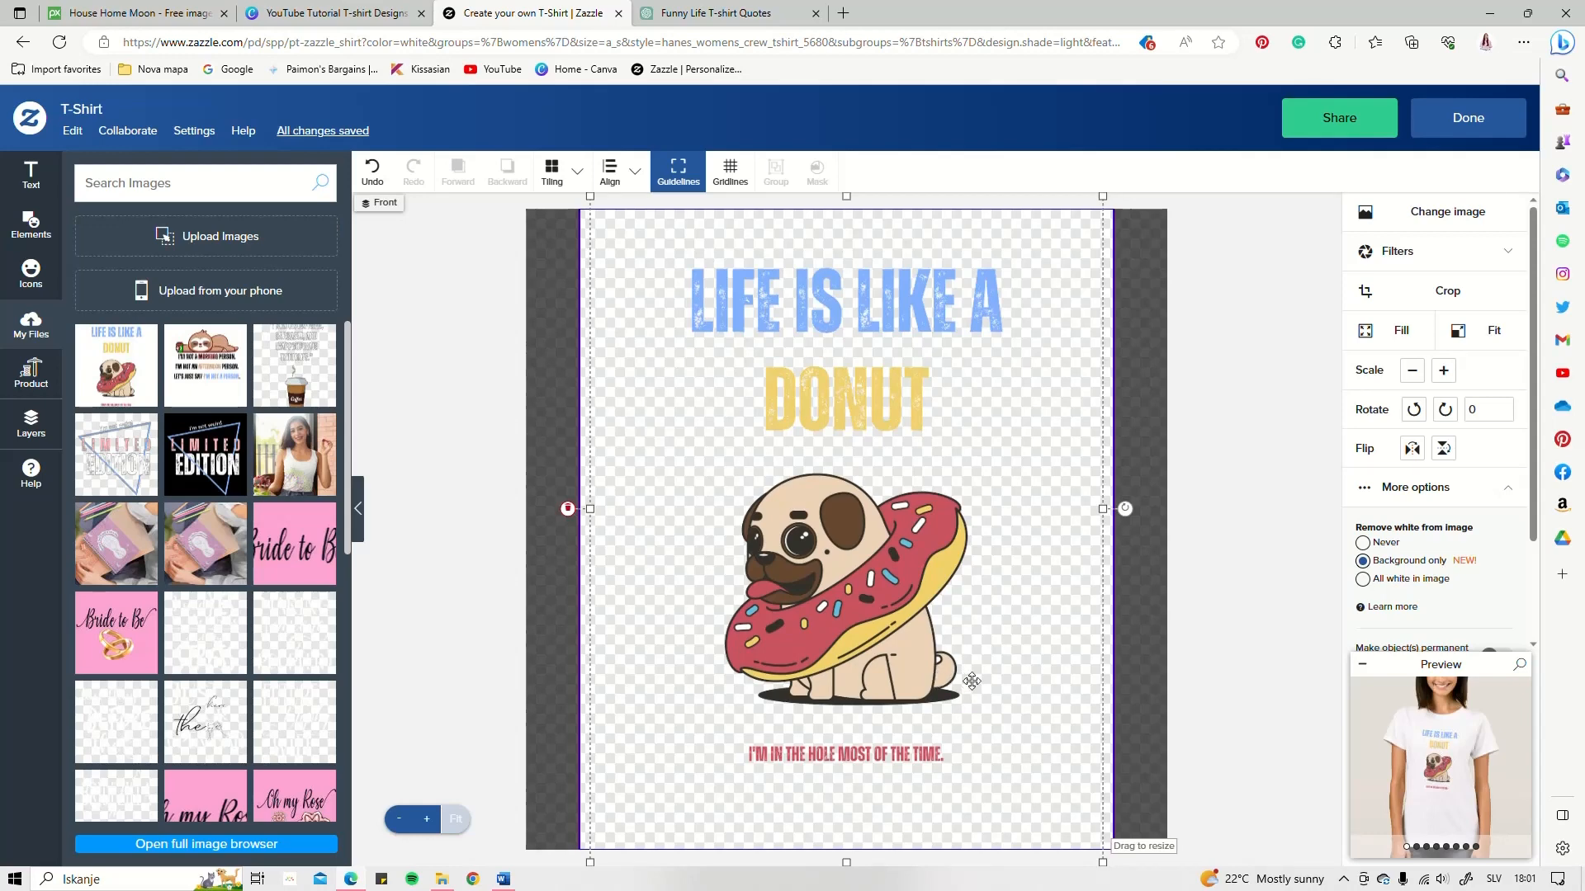
pyautogui.moveTo(885, 419); pyautogui.dragTo(884, 412)
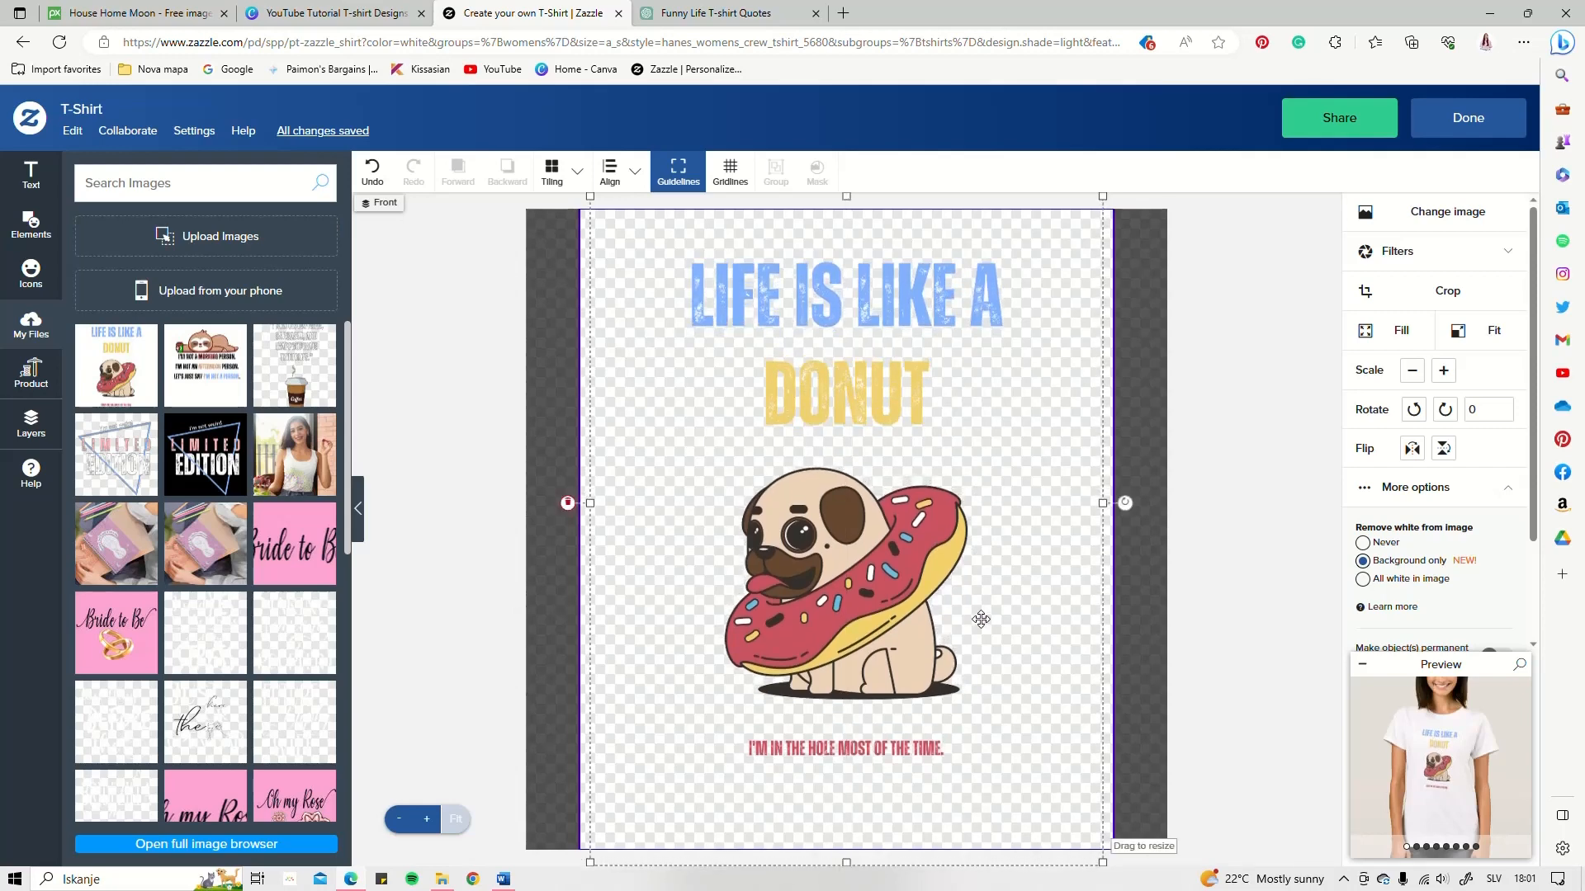
pyautogui.moveTo(980, 617); pyautogui.dragTo(981, 605)
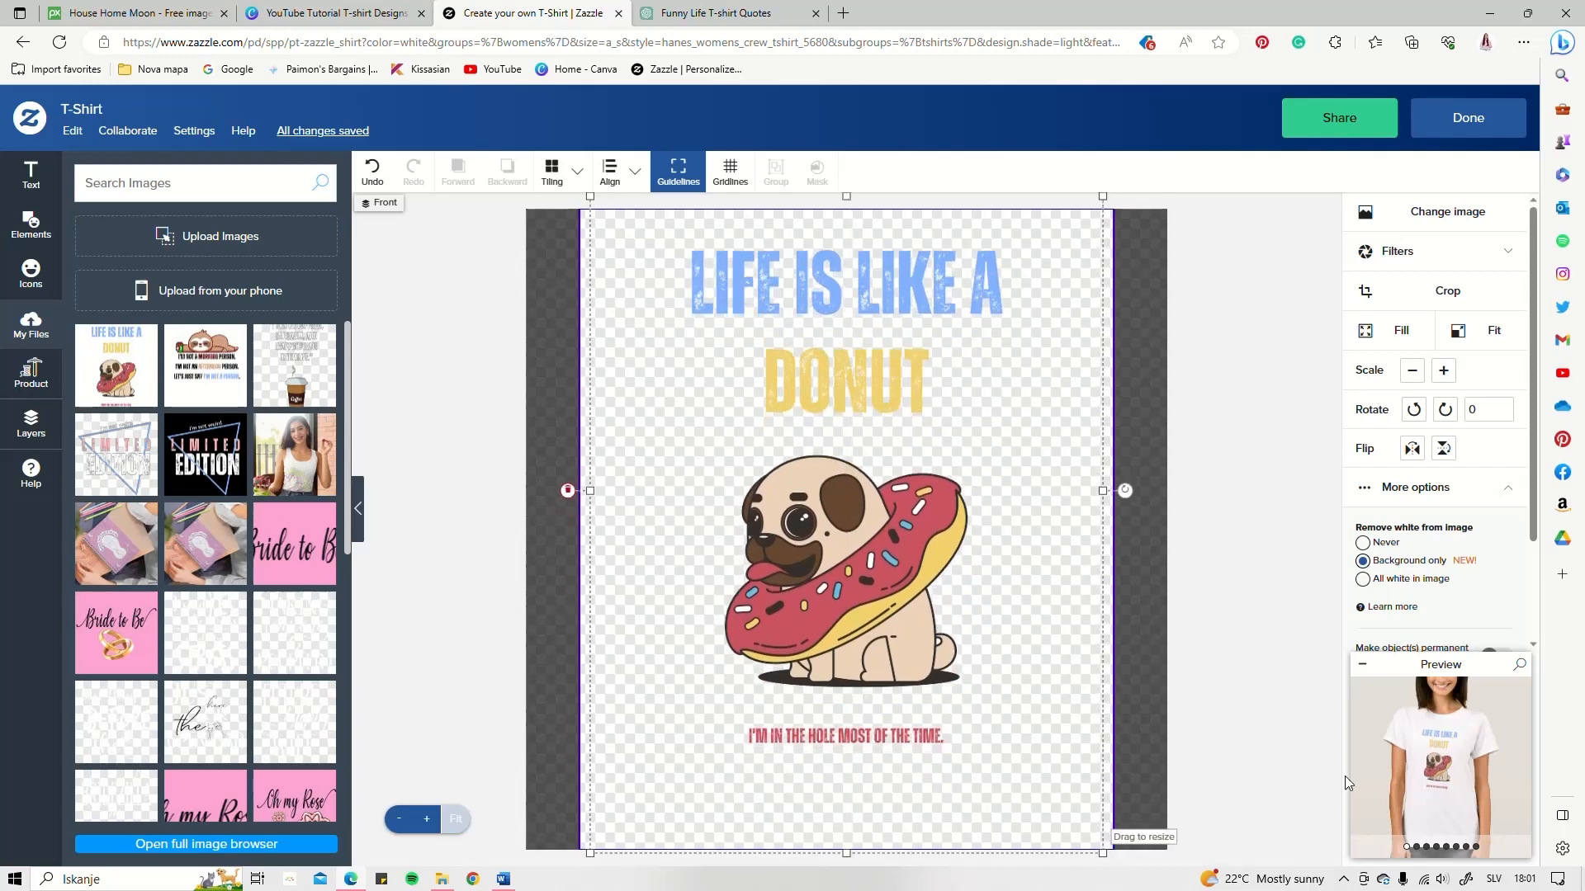
# - Inspect the donut pug design on the white T-shirt in the enlarged preview, close it and finish customizing
pyautogui.click(1443, 760)
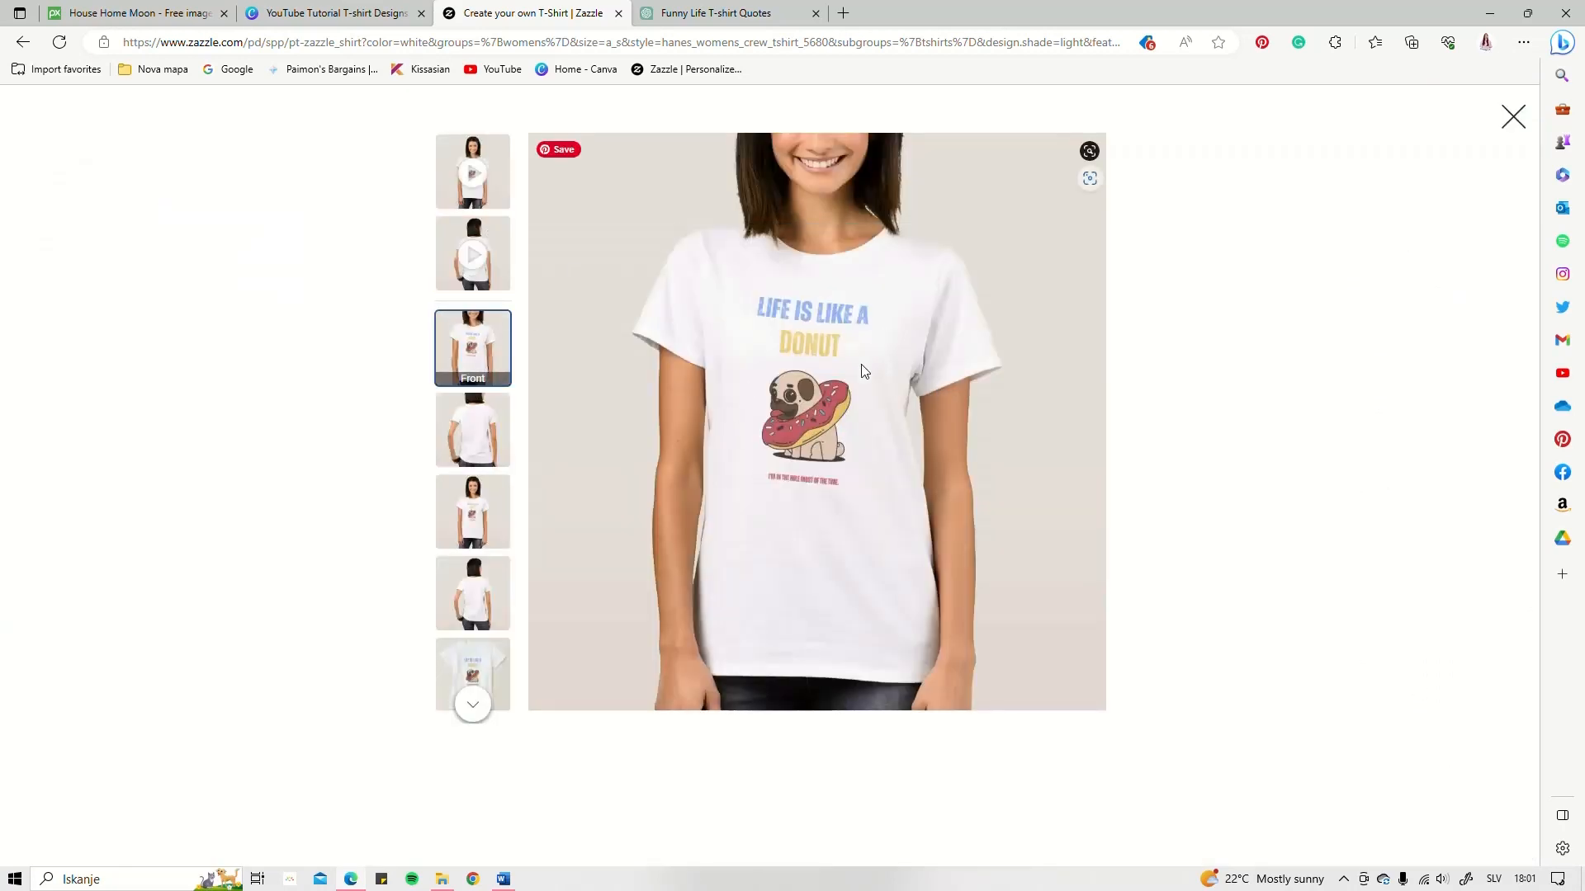
pyautogui.click(494, 505)
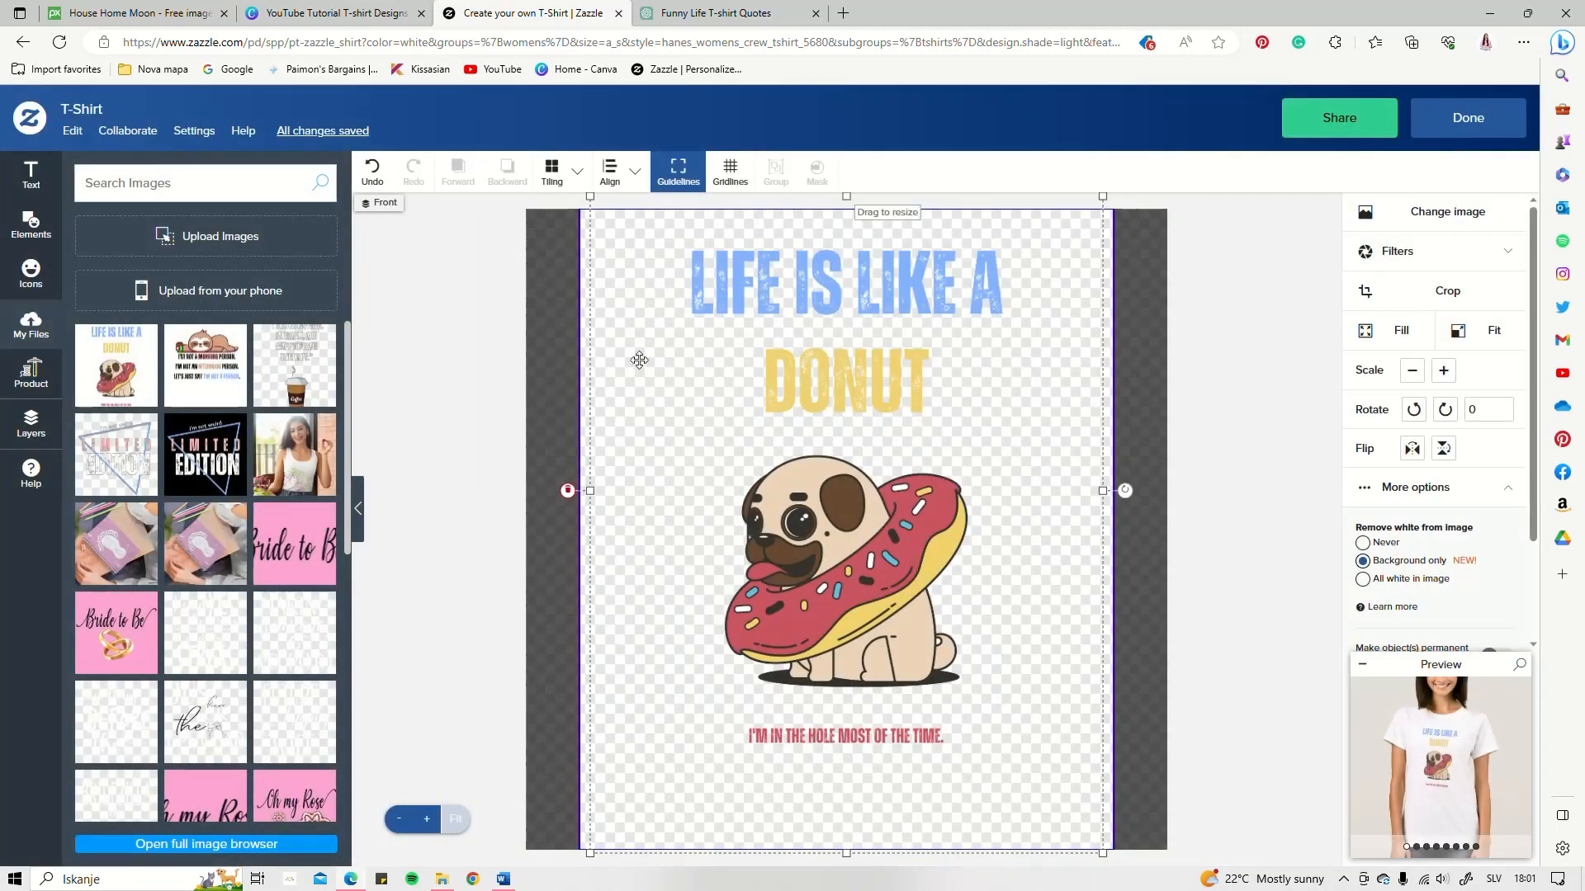
pyautogui.click(1464, 132)
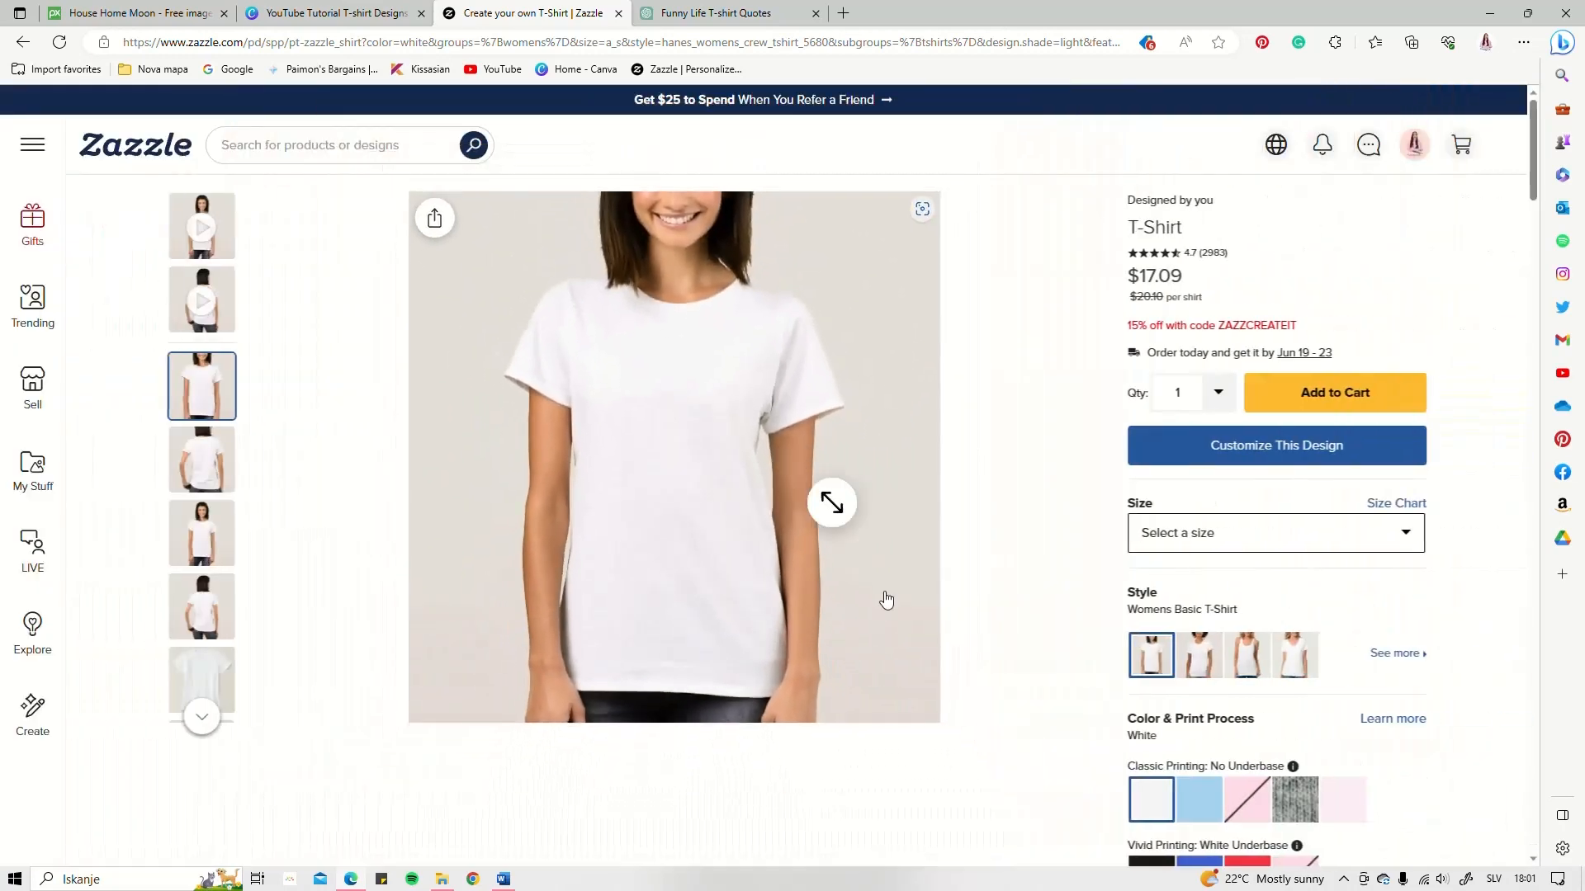
# - Change the T-shirt colour to black and reopen the design for customizing
pyautogui.scroll(-3, 1048, 704)
pyautogui.click(987, 658)
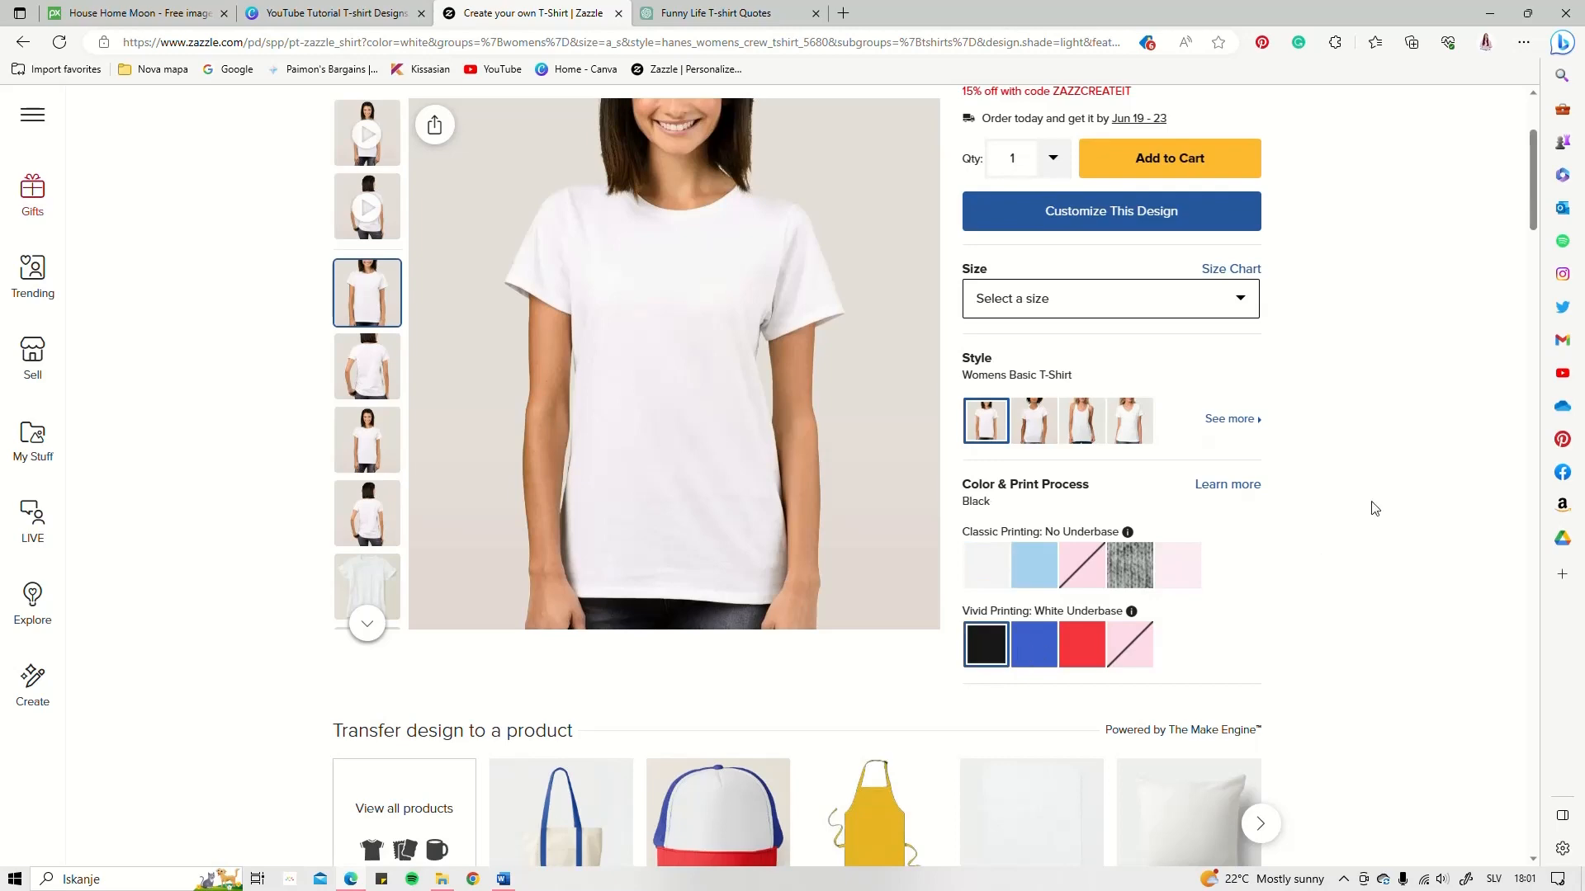
pyautogui.scroll(1, 1454, 433)
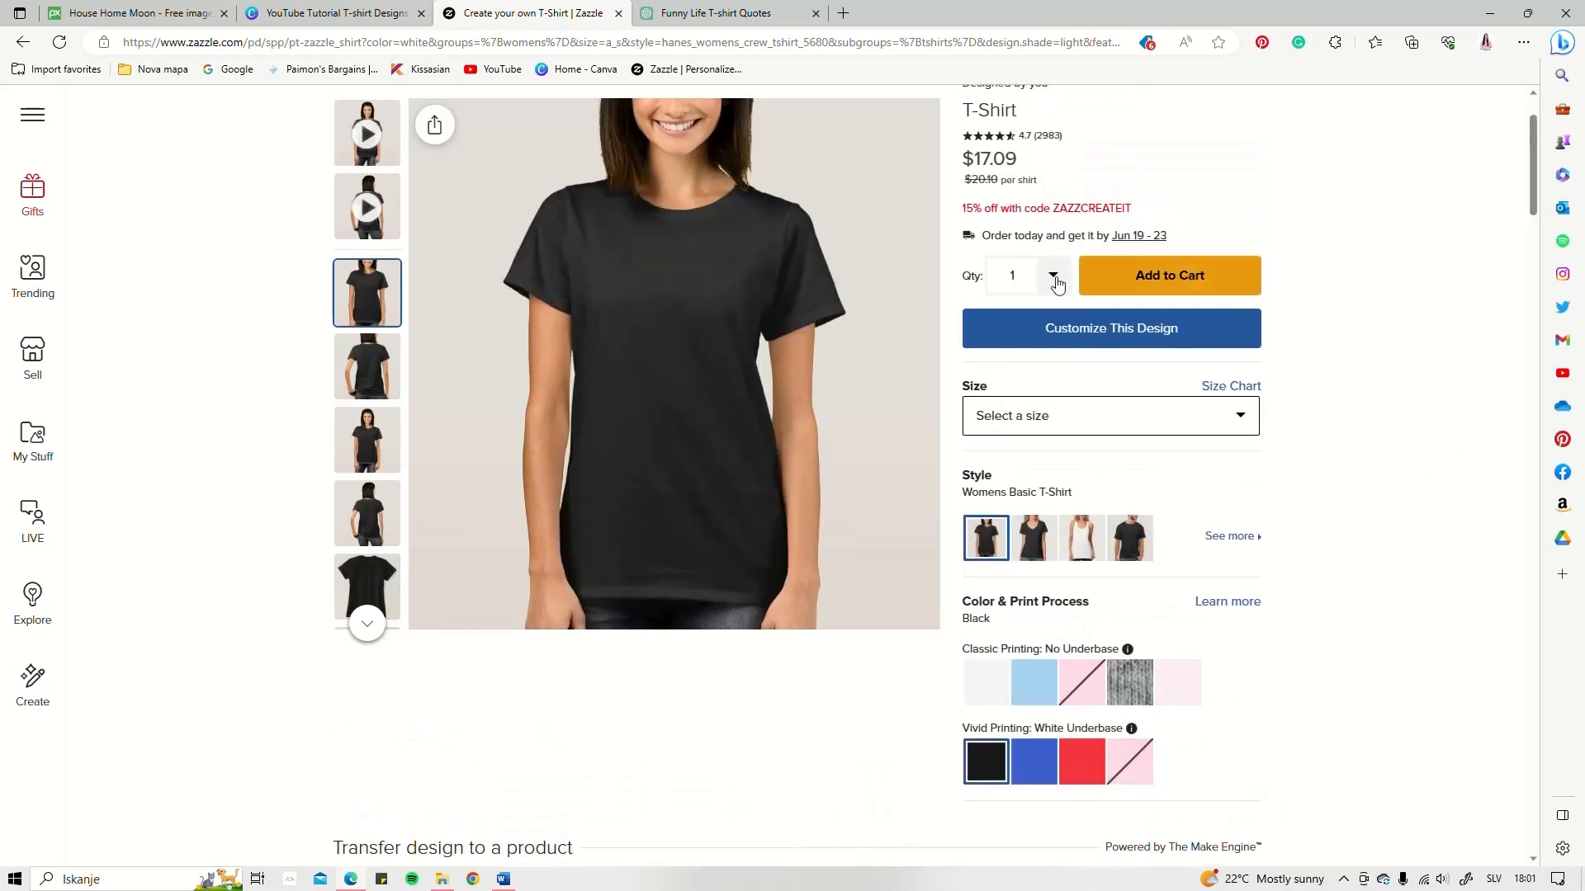
pyautogui.click(1064, 334)
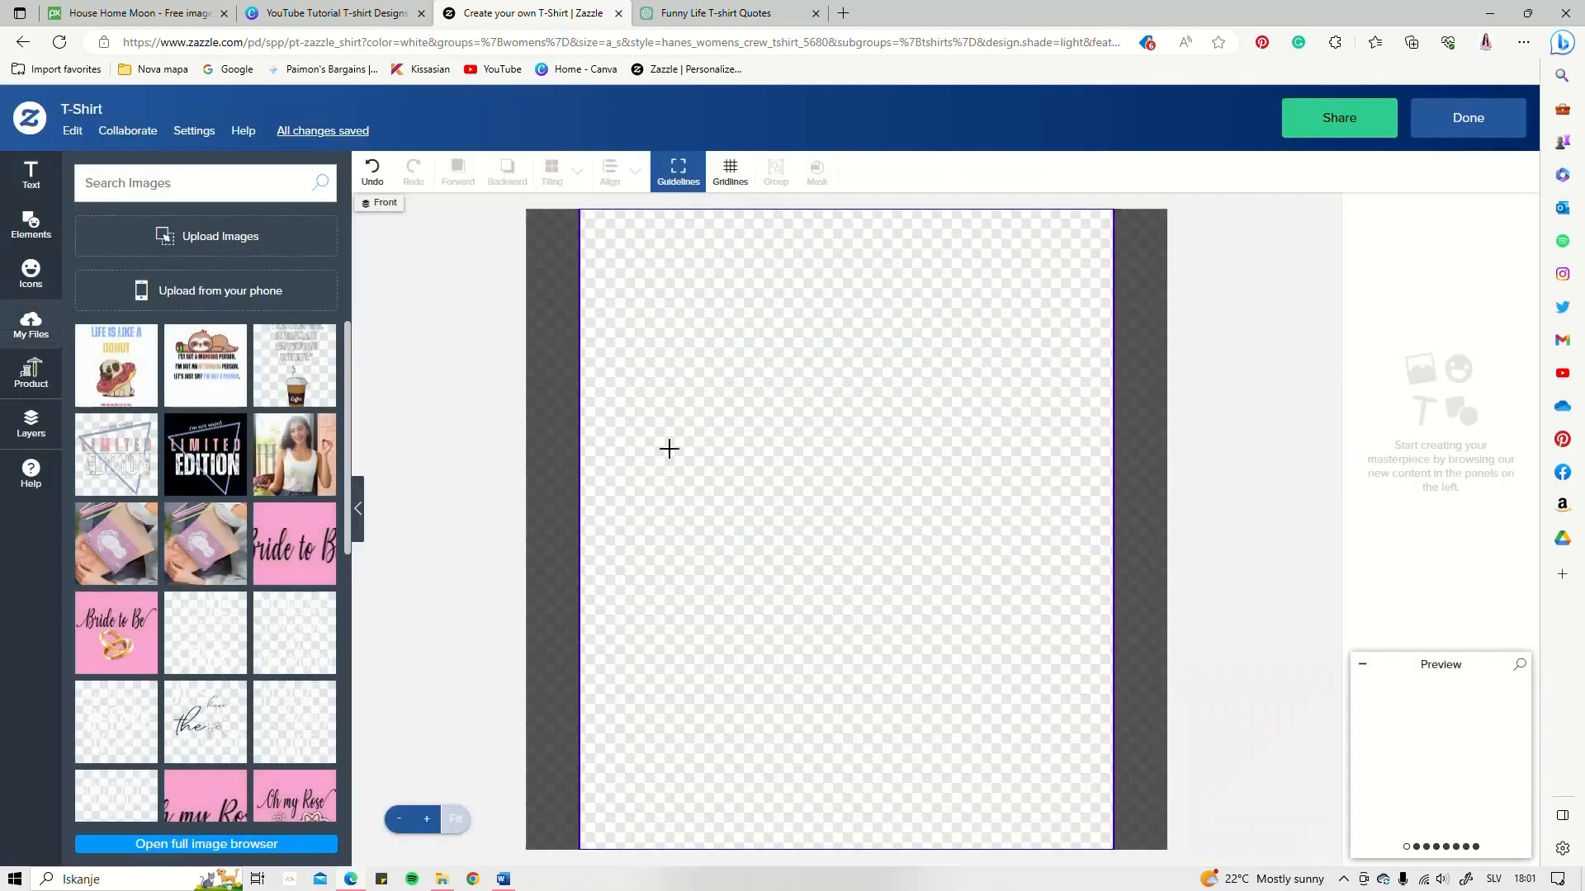
# - Add image 19 from the YouTube Tutorial T-shirt Designs folder and DONUT BLACK from the images folder to the black T-shirt's front
pyautogui.click(444, 879)
pyautogui.moveTo(232, 267); pyautogui.dragTo(764, 457)
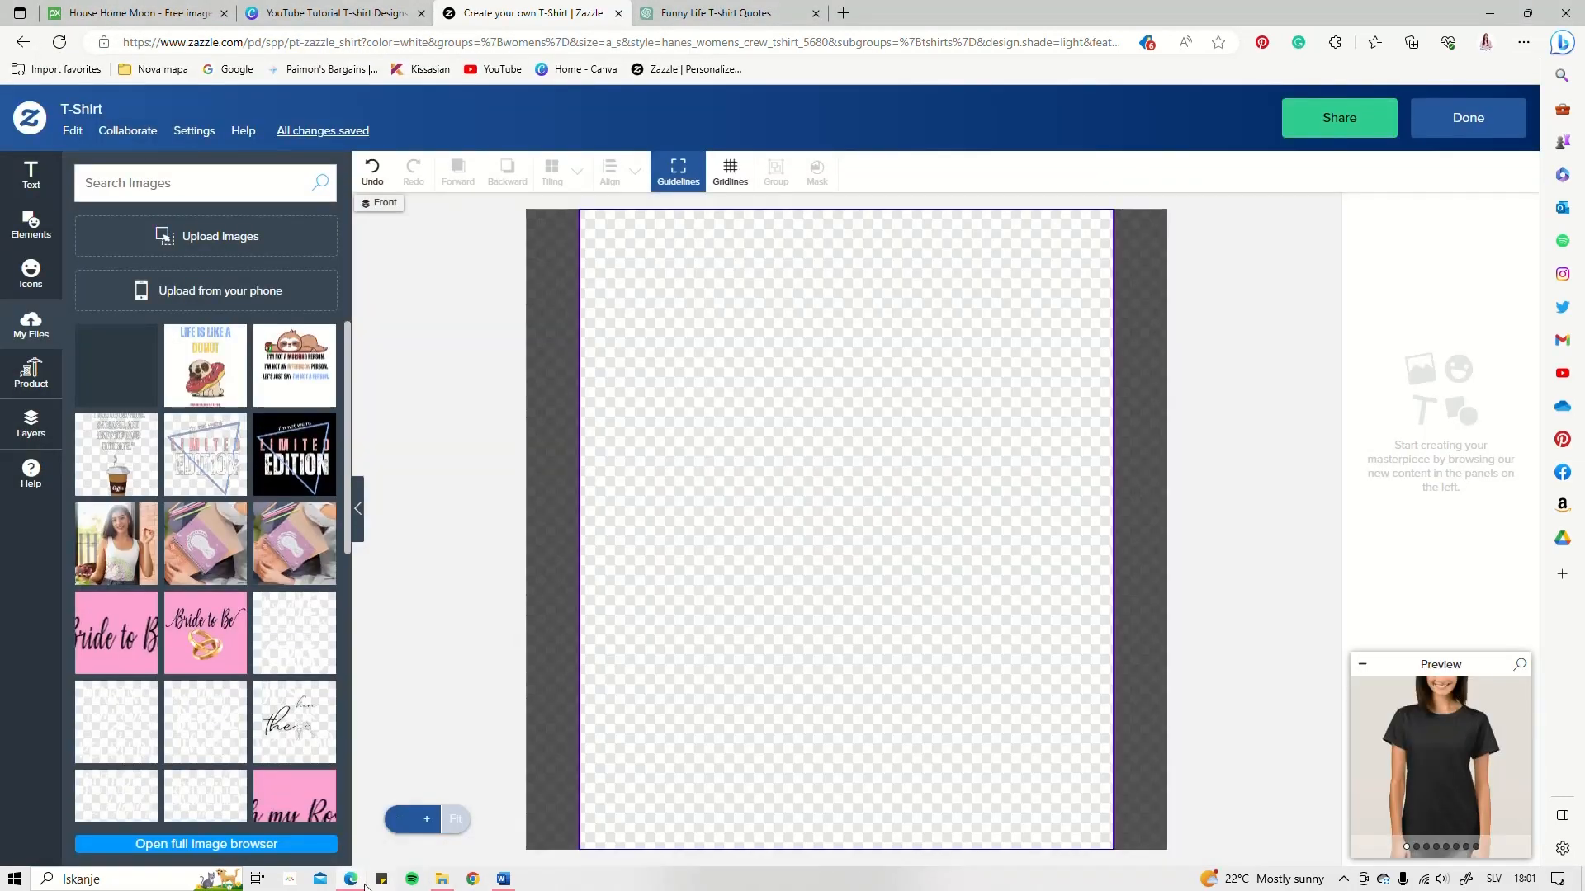
pyautogui.click(444, 879)
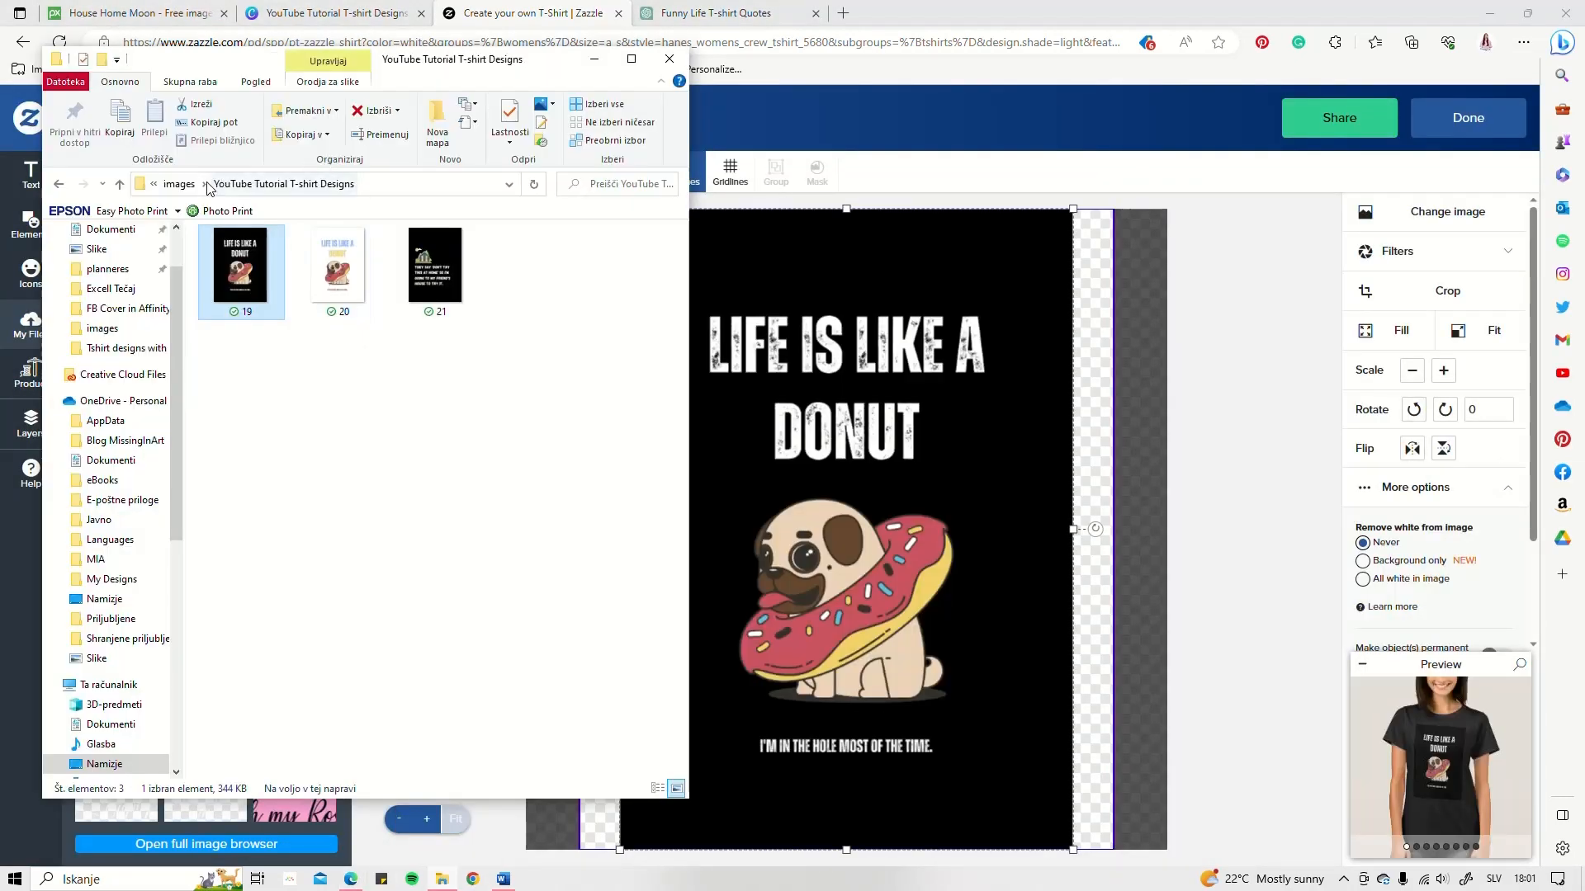
pyautogui.click(169, 184)
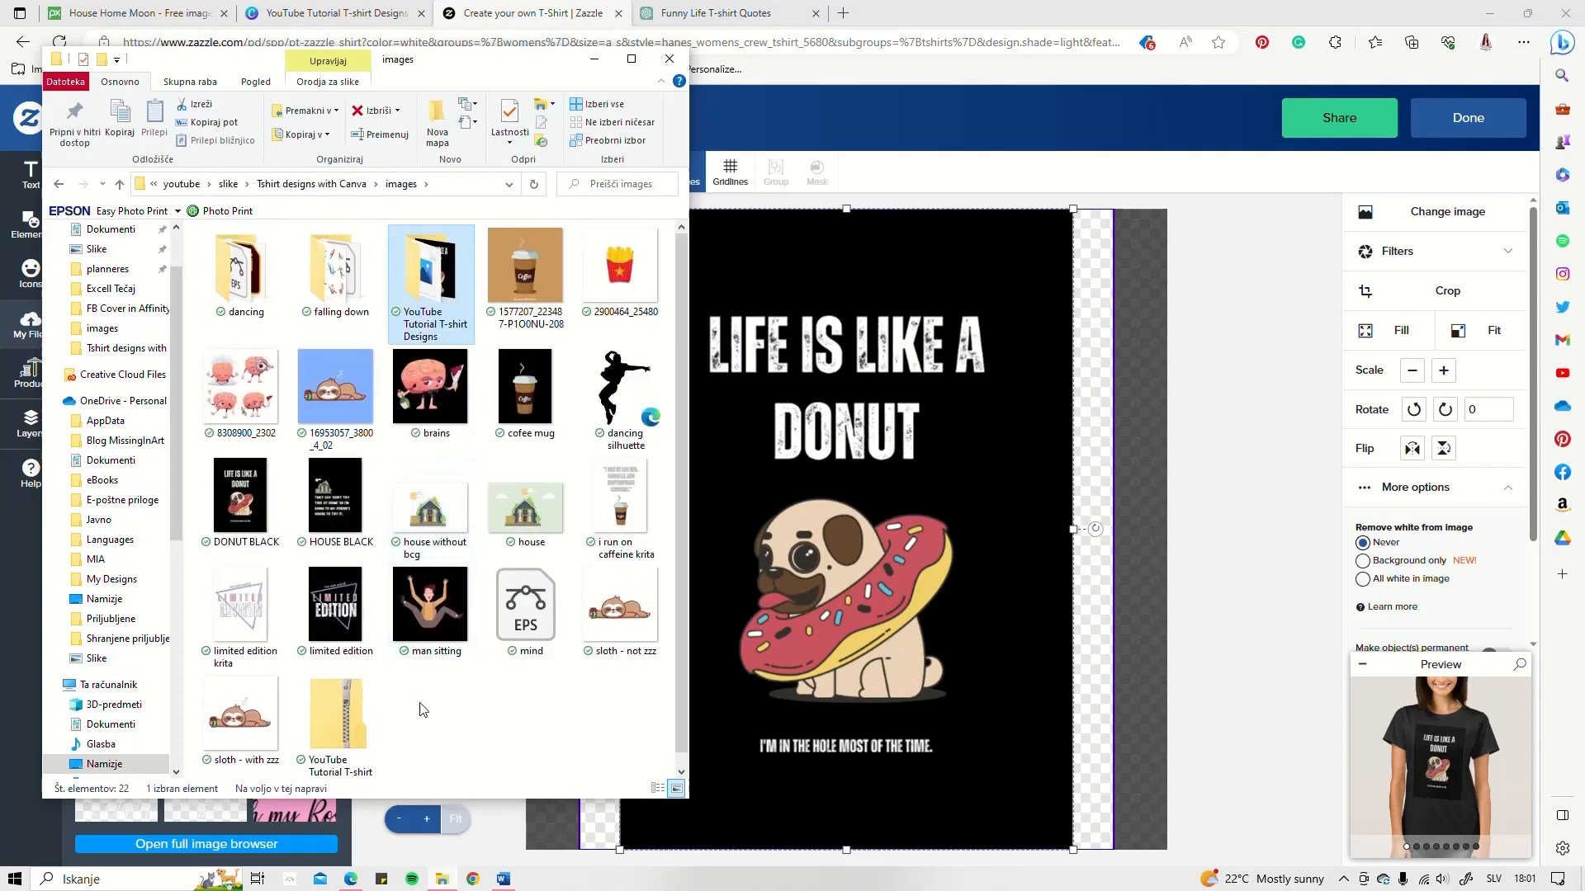
pyautogui.moveTo(247, 505); pyautogui.dragTo(805, 562)
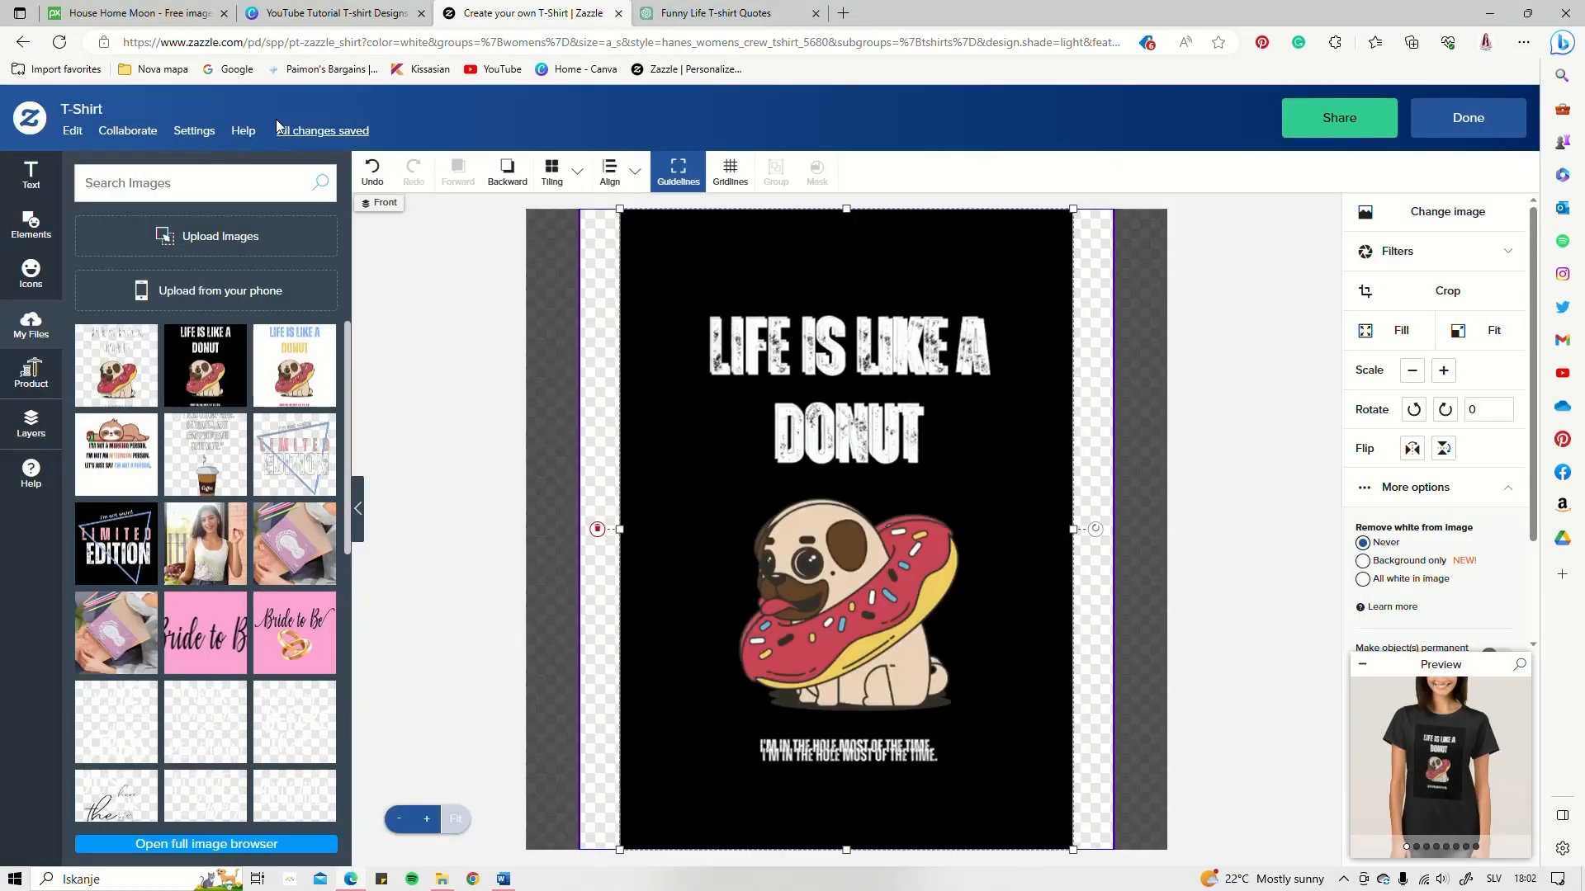
# - Hide the DONUT BLACK layer, move the 19.png design slightly upward and preview it enlarged on the black T-shirt
pyautogui.click(30, 422)
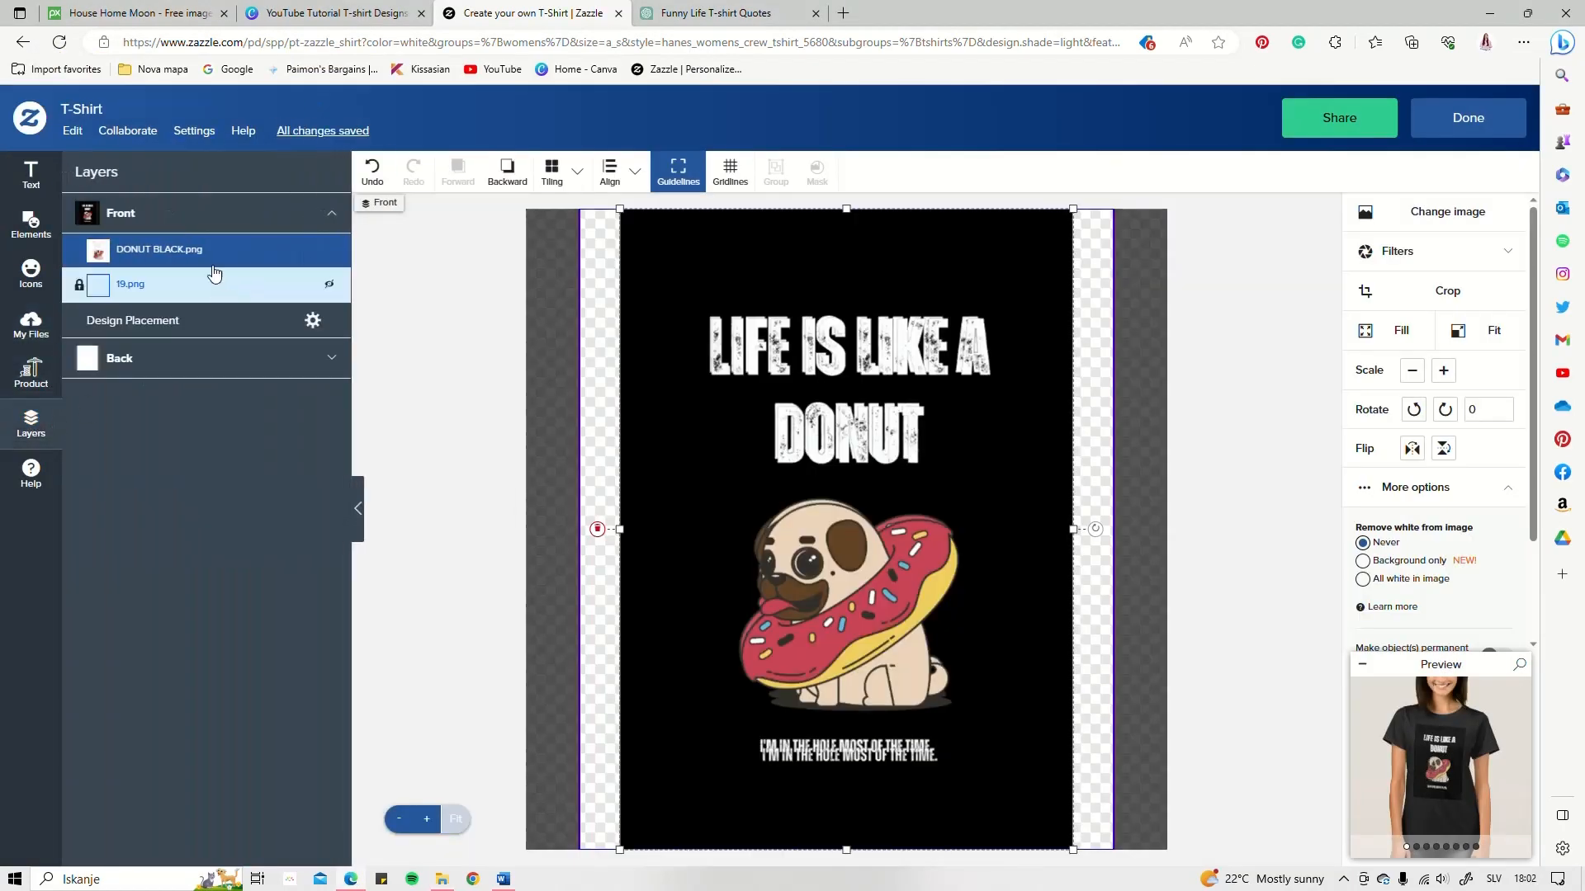
pyautogui.click(329, 250)
pyautogui.moveTo(901, 435); pyautogui.dragTo(901, 388)
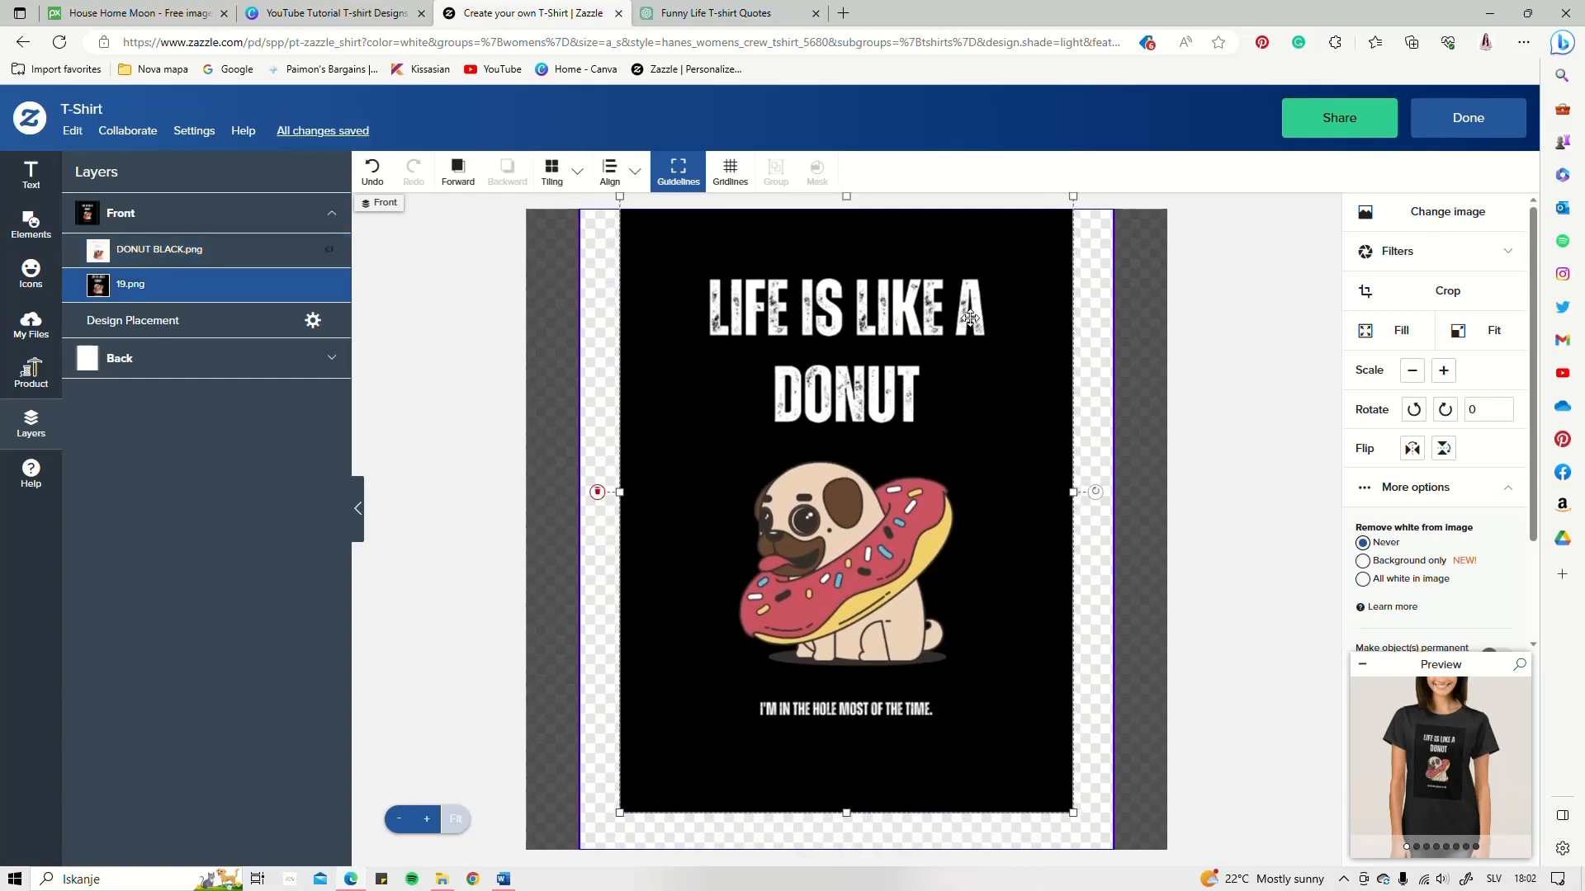
pyautogui.click(1437, 773)
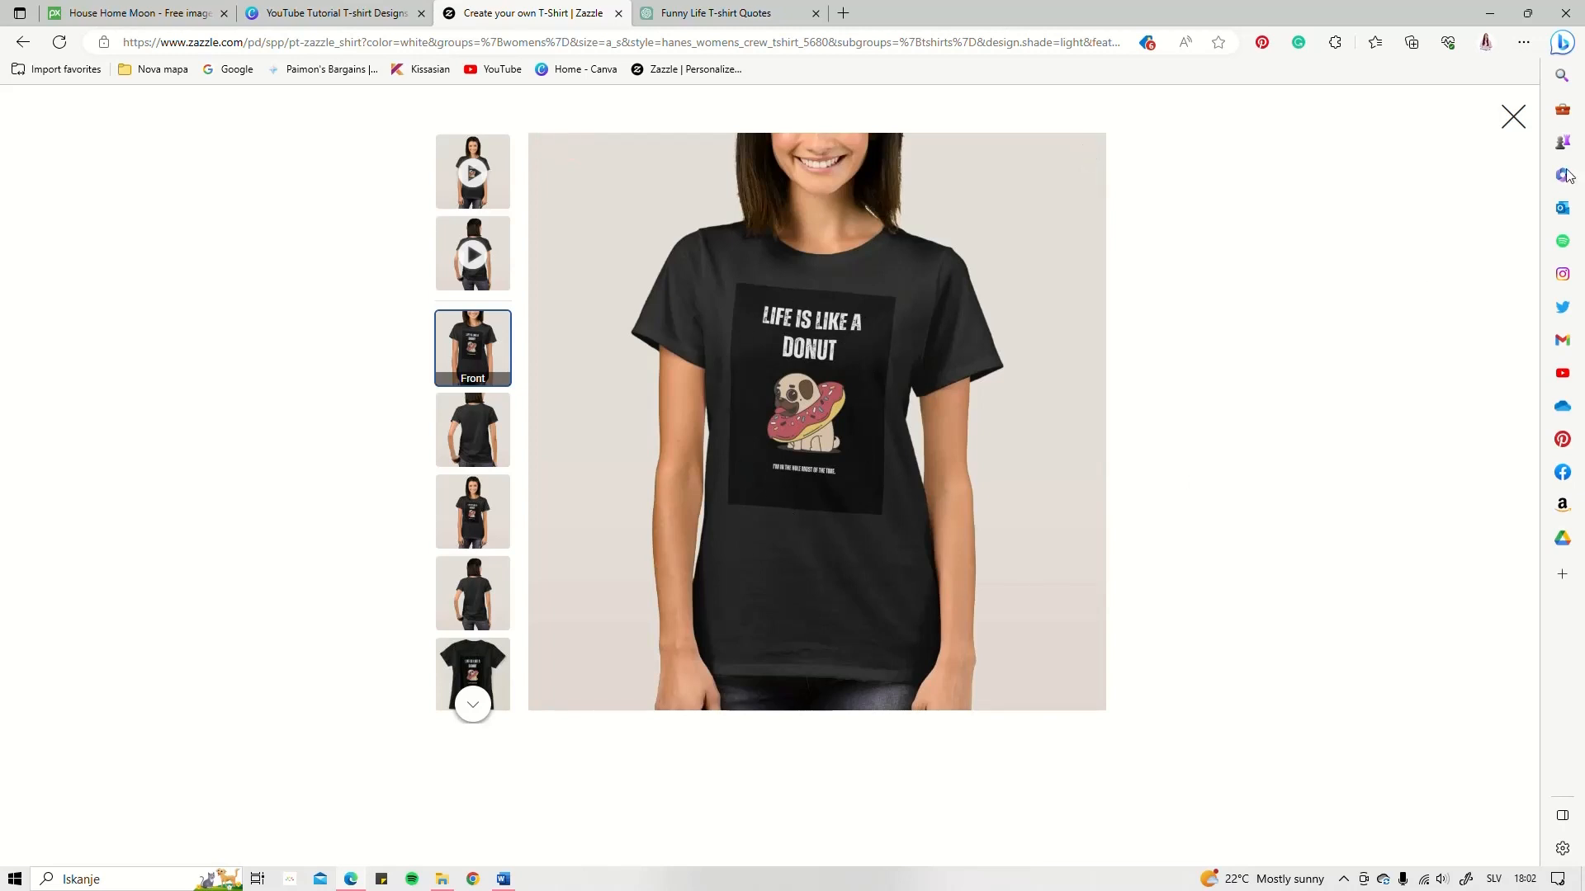
pyautogui.click(1512, 117)
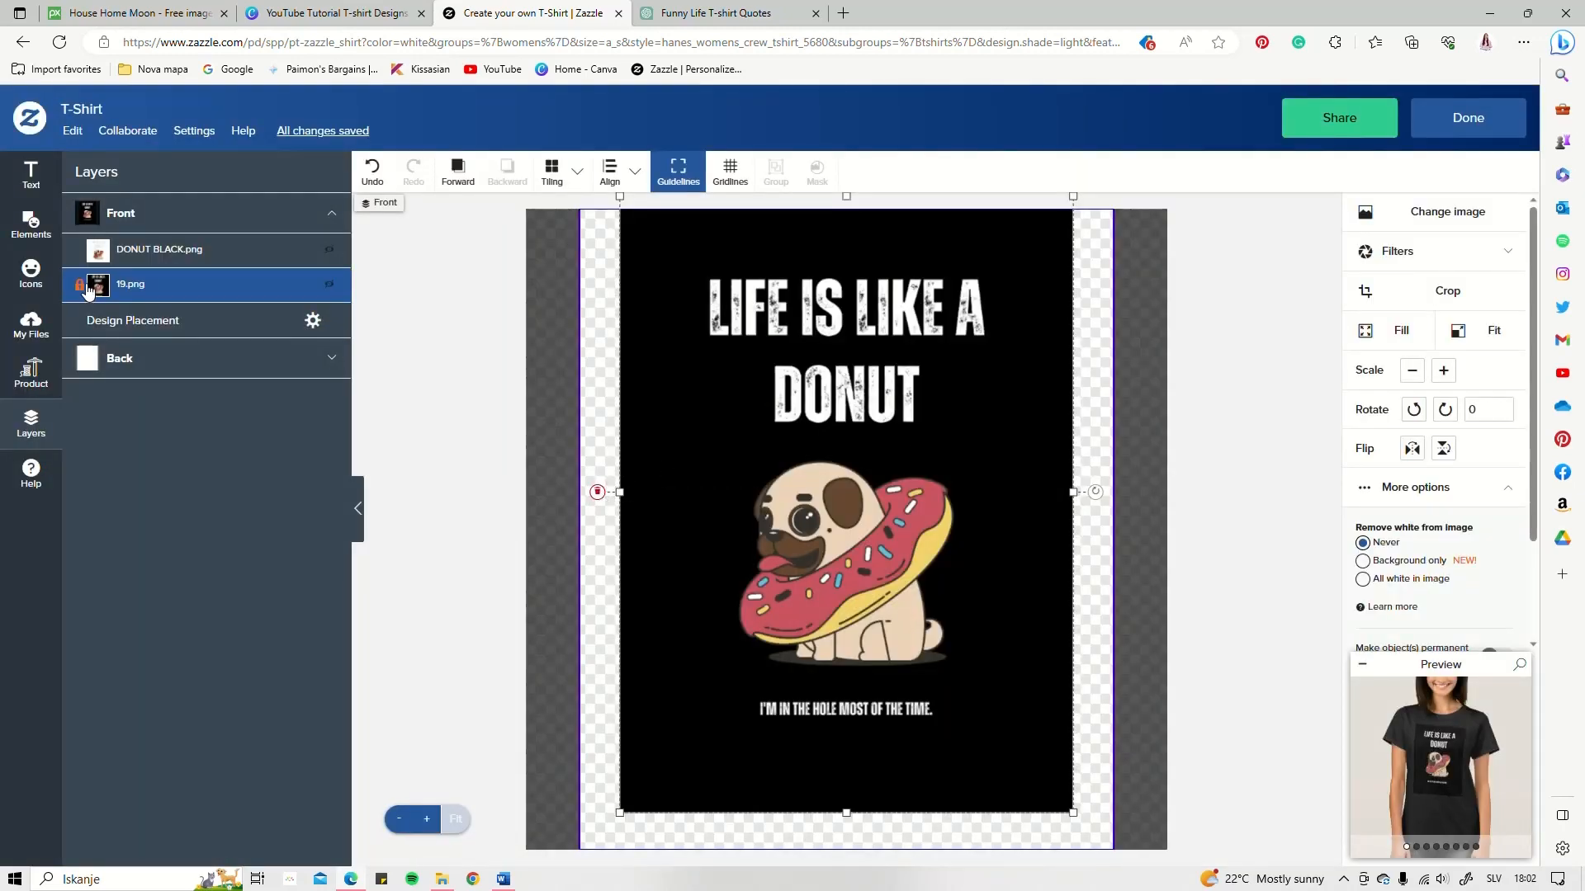
# - Show only the DONUT BLACK layer, enlarge it to nearly the print area's width and preview it on the black T-shirt
pyautogui.click(330, 289)
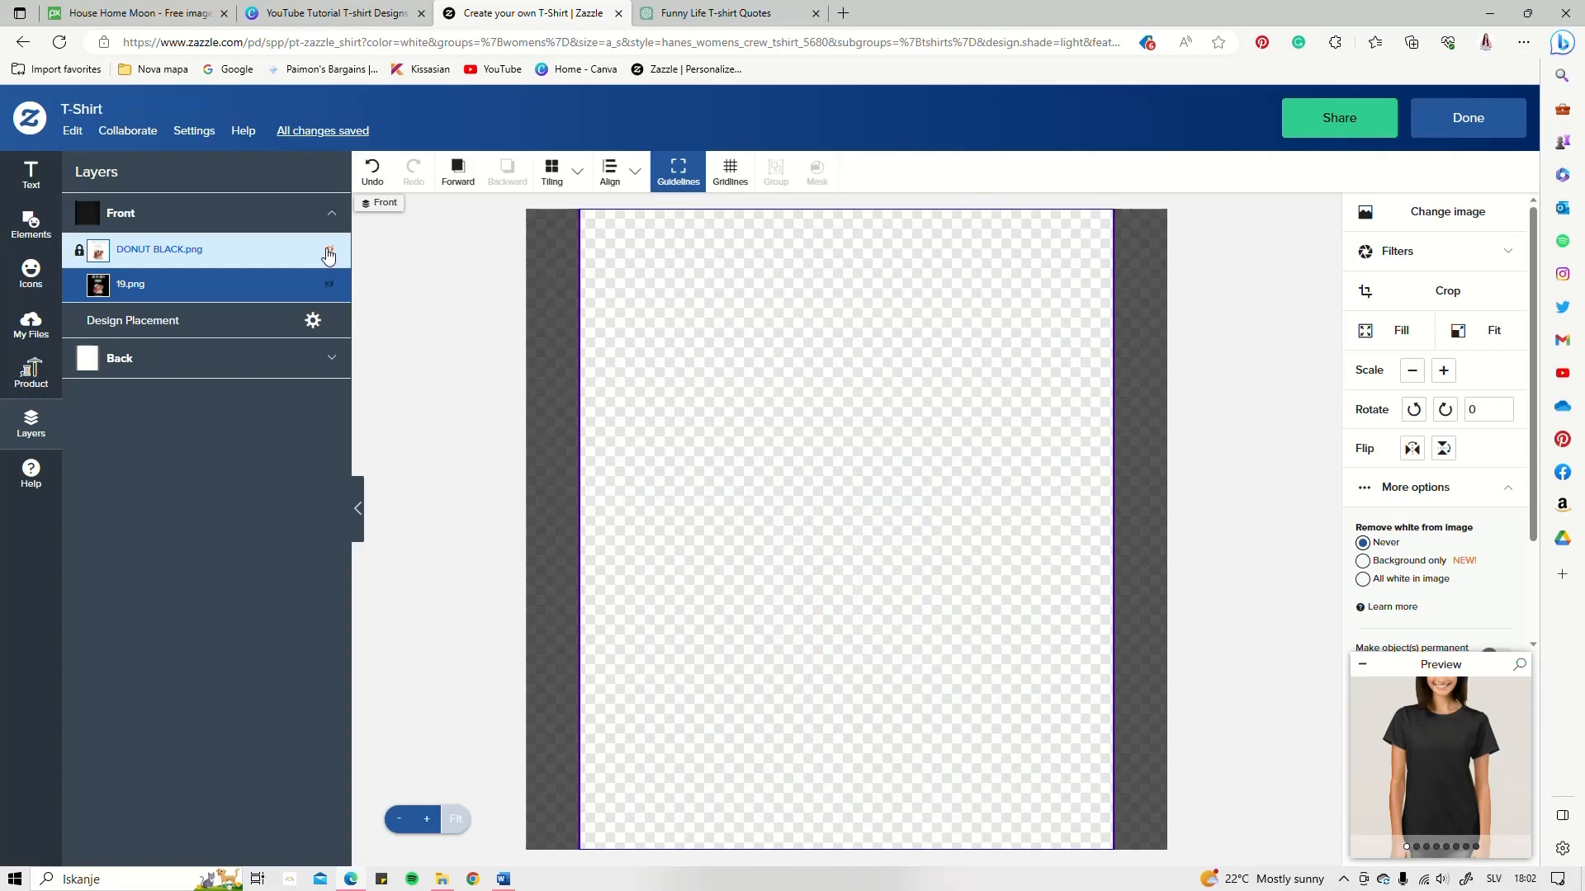
pyautogui.moveTo(1073, 209); pyautogui.dragTo(1110, 197)
pyautogui.moveTo(929, 385); pyautogui.dragTo(929, 395)
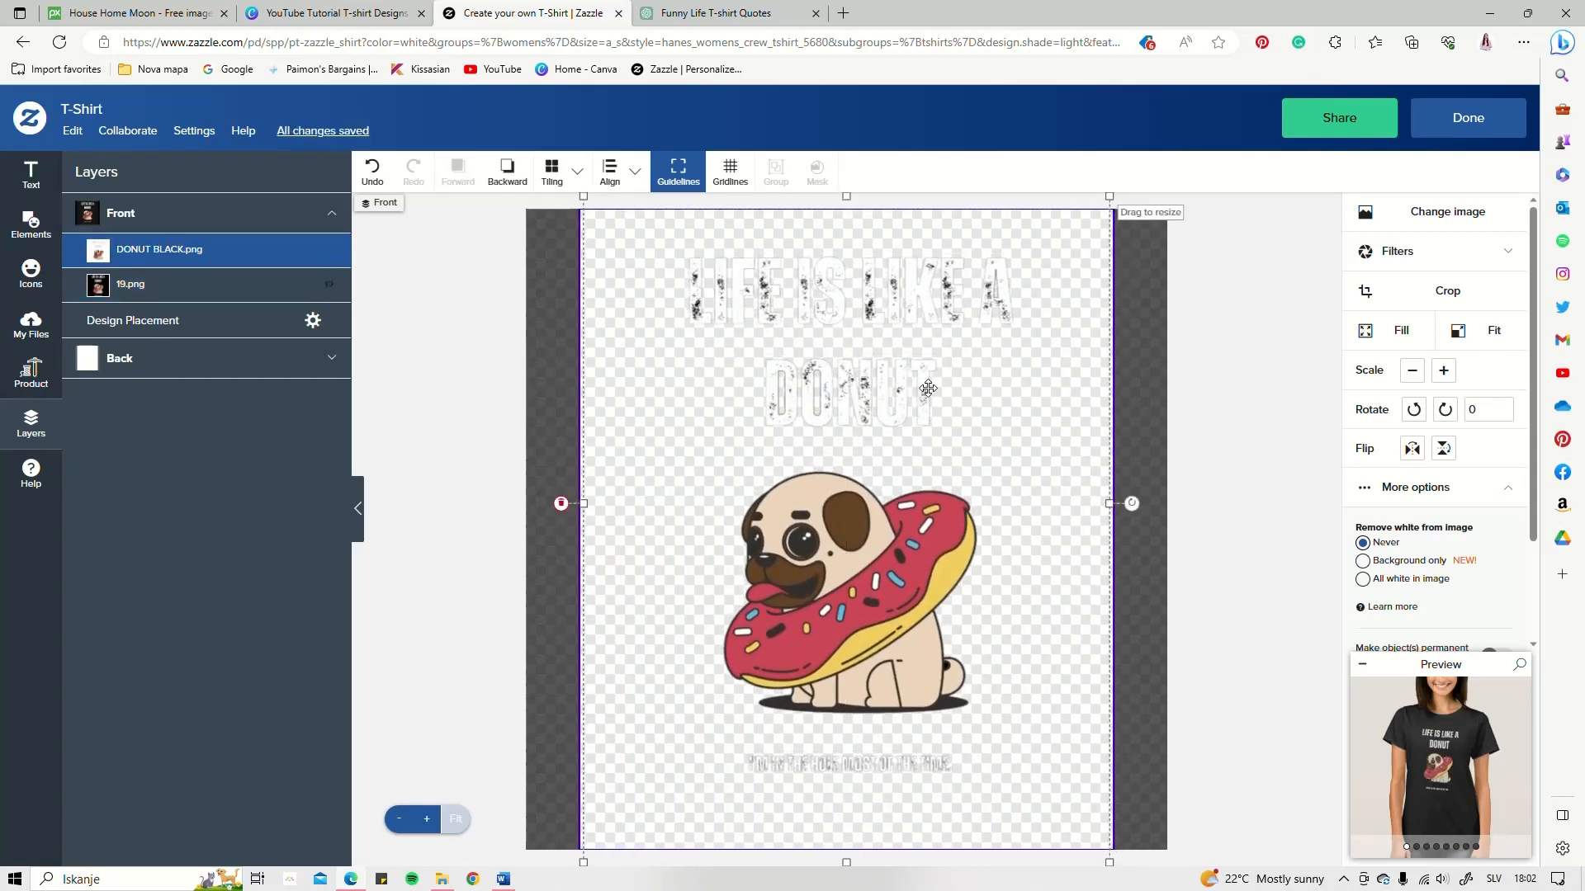
pyautogui.click(1442, 753)
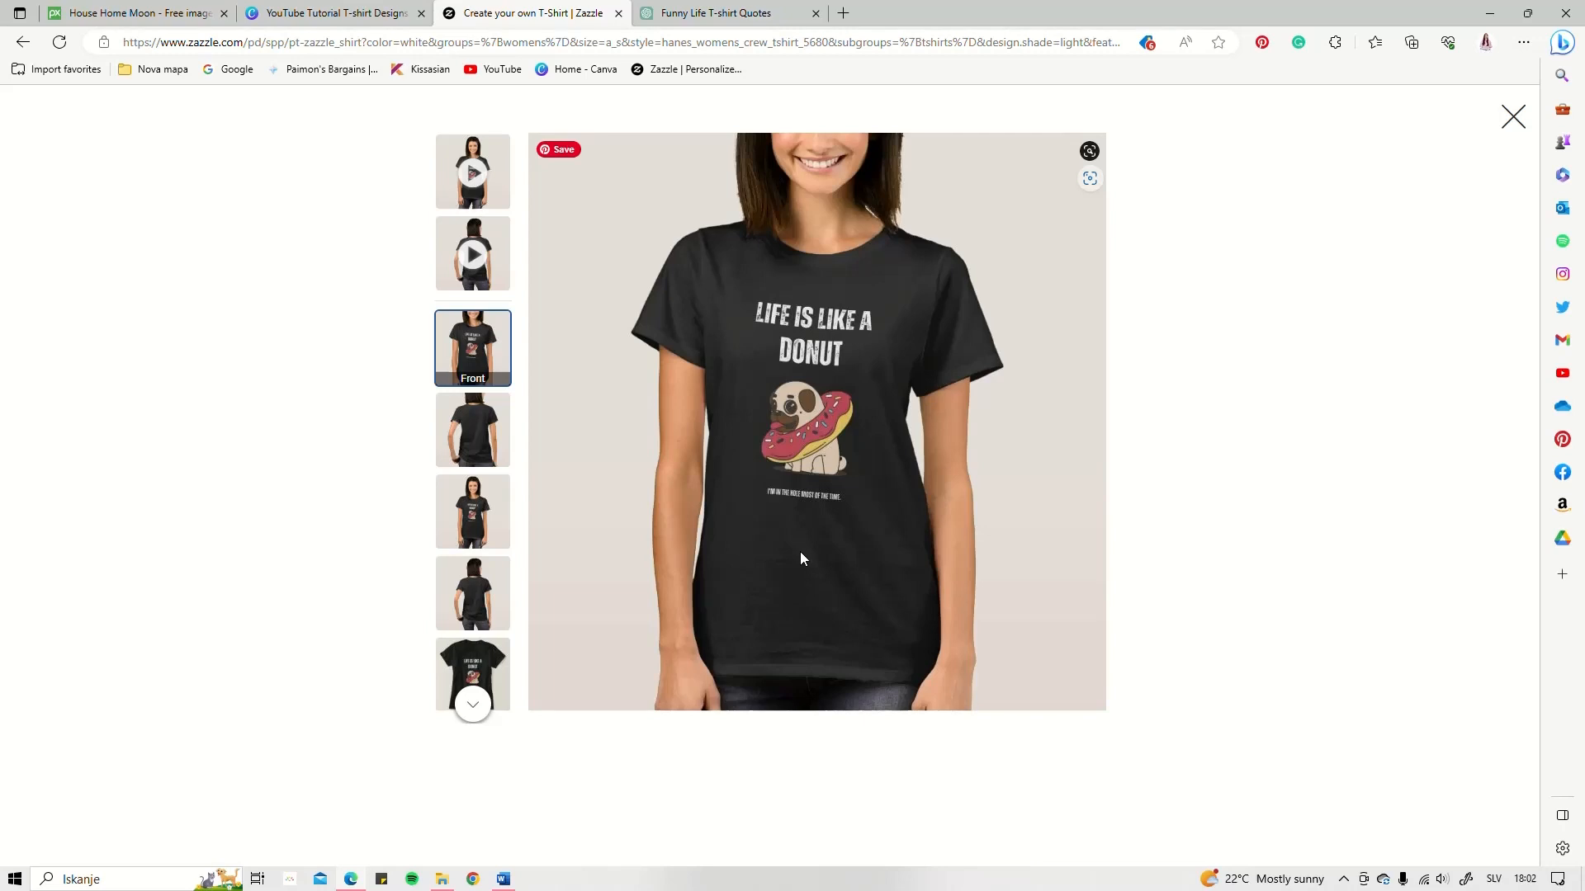
# - Close the Zazzle page, switch to the Canva design and review the five workflow steps listed on page 2
pyautogui.click(618, 14)
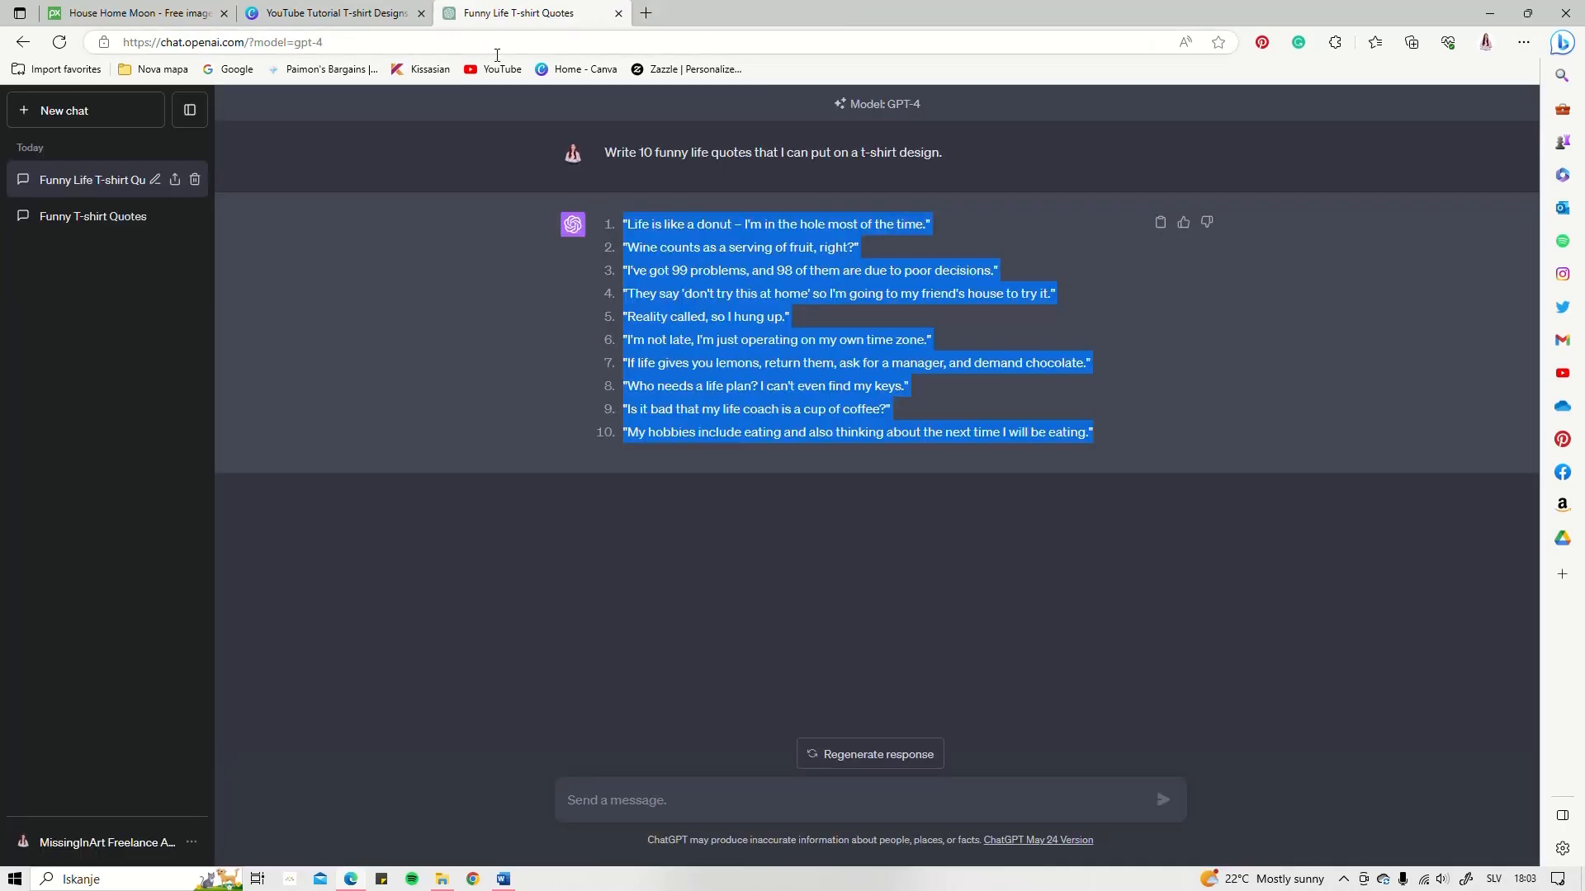
pyautogui.click(404, 10)
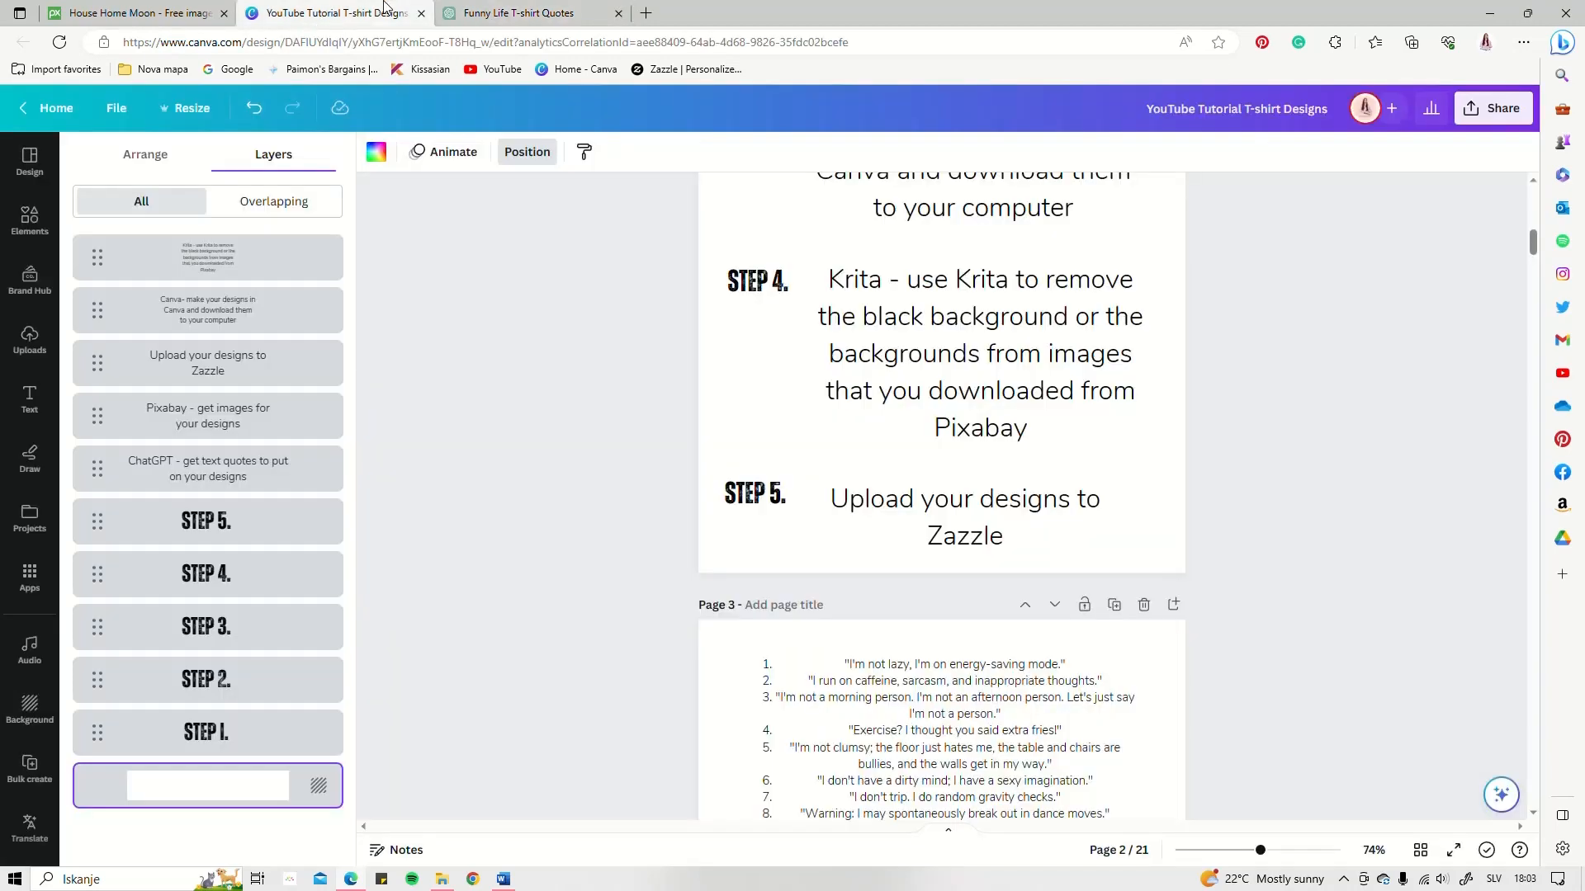
pyautogui.scroll(3, 1072, 522)
pyautogui.scroll(1, 1071, 522)
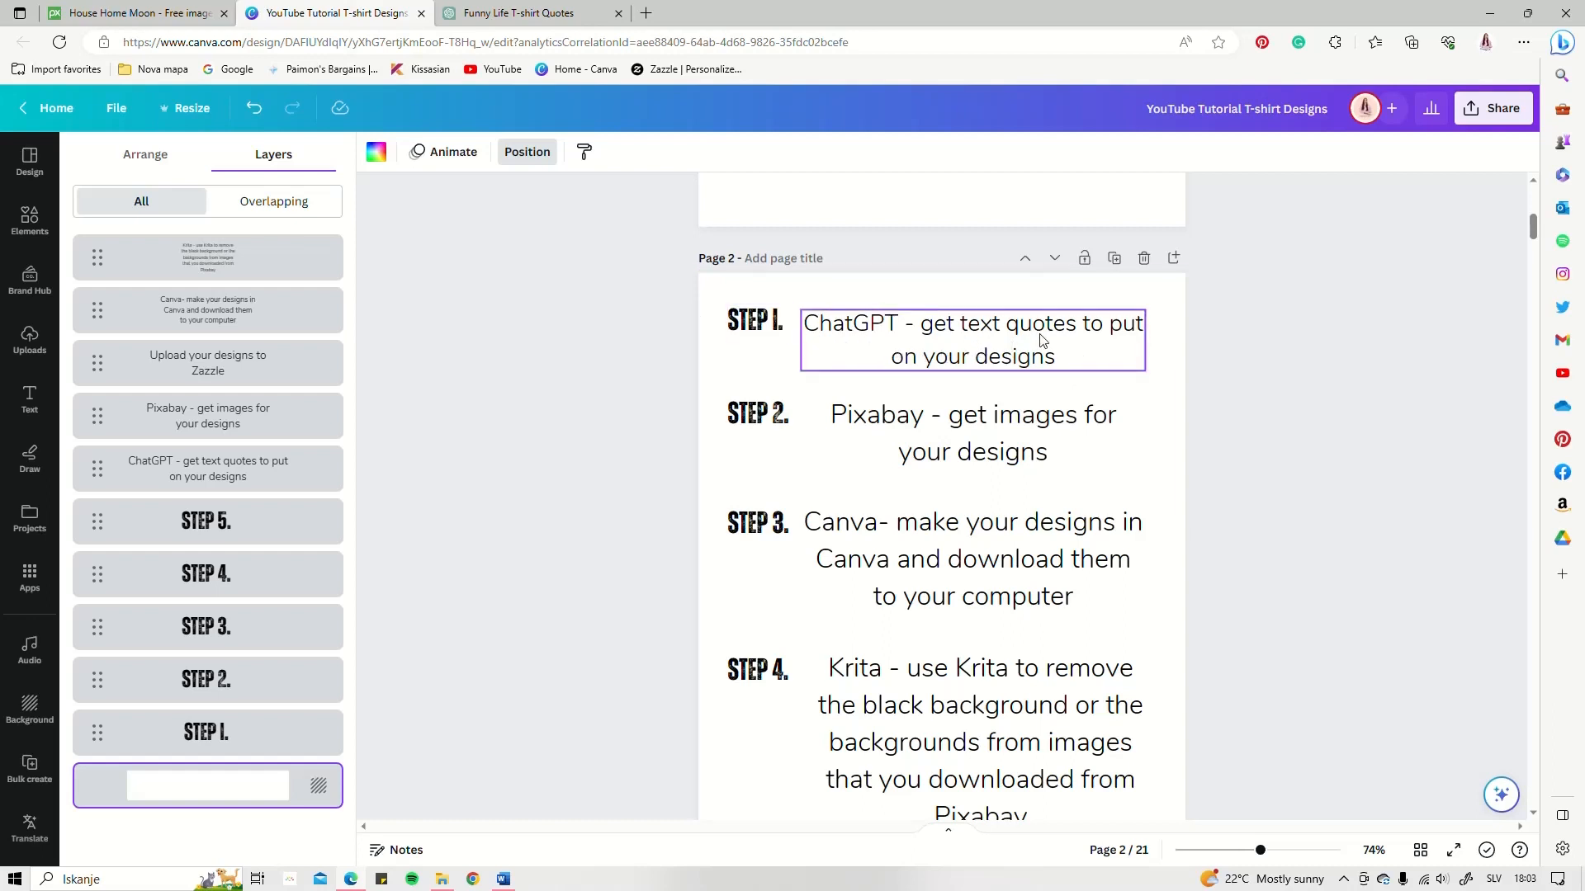
pyautogui.scroll(-1, 1041, 339)
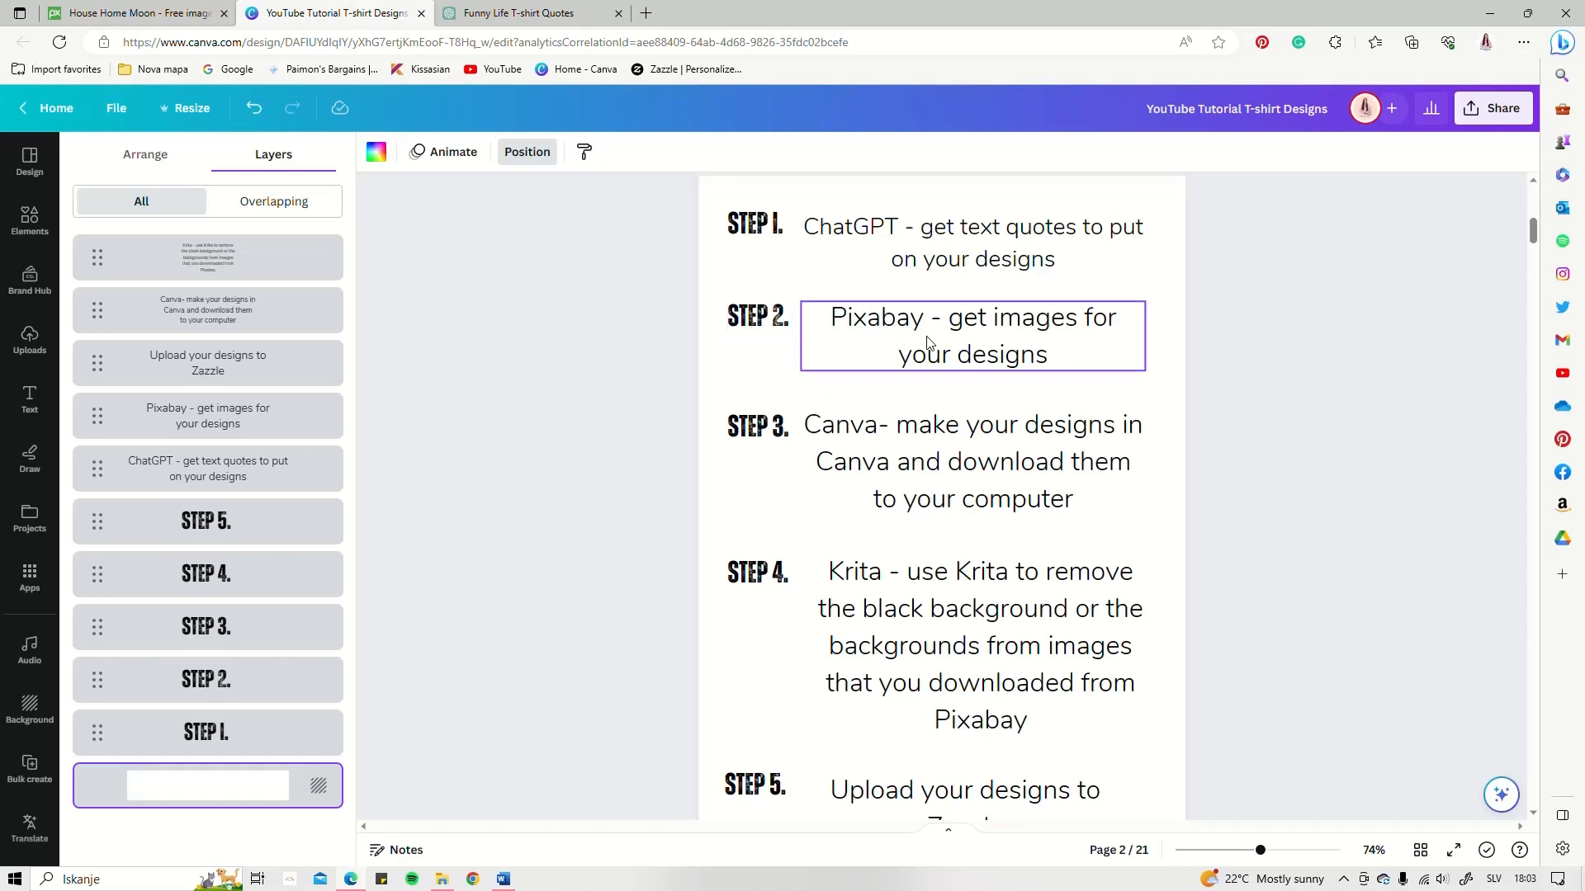
pyautogui.scroll(-2, 953, 372)
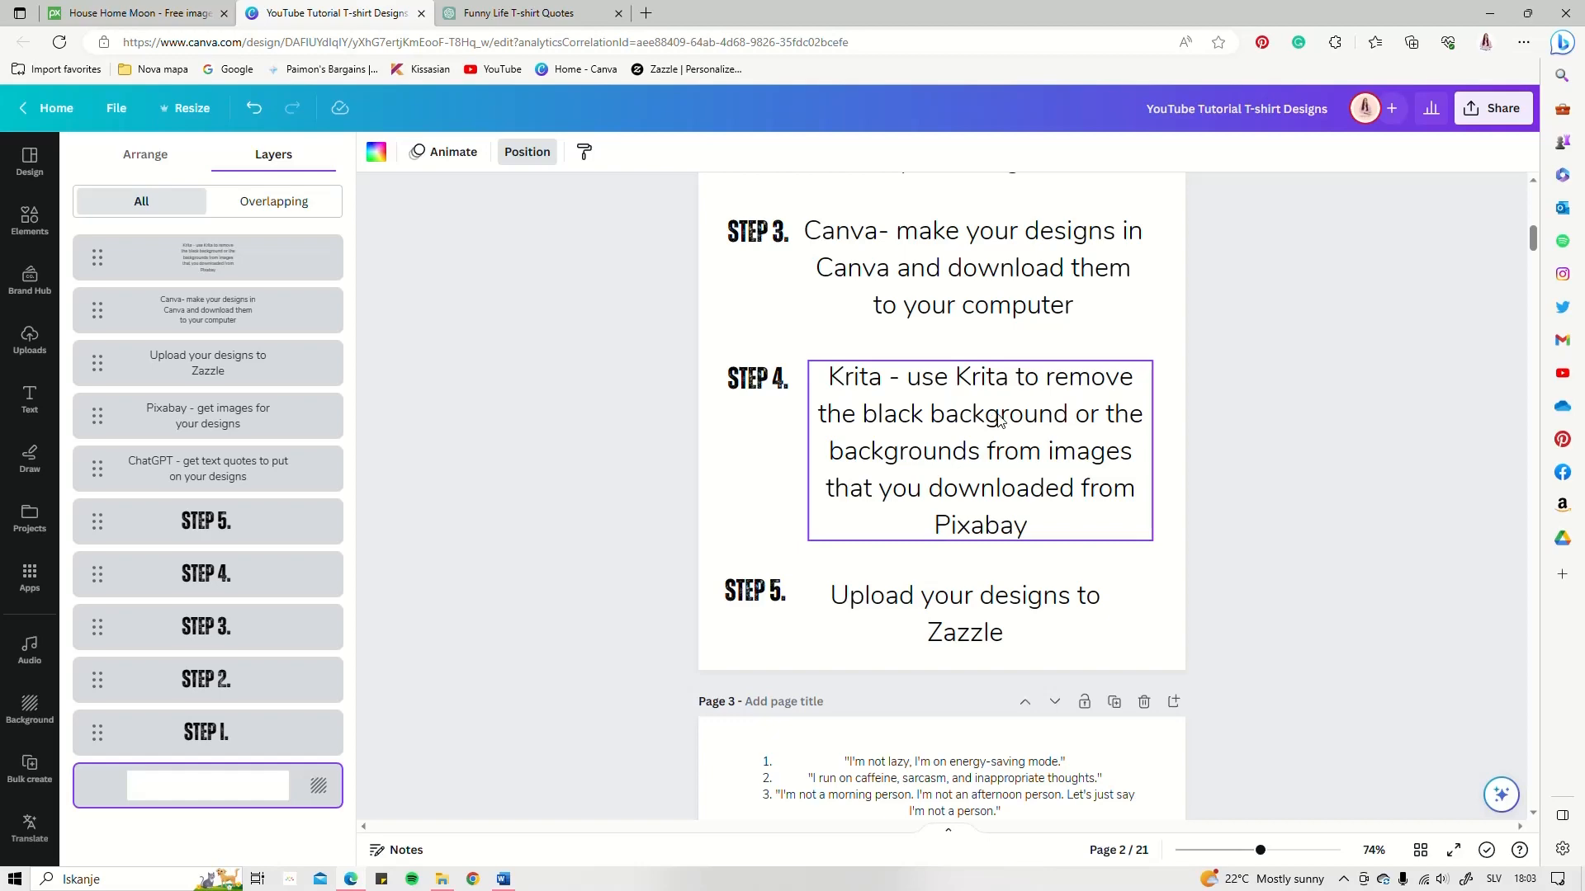
pyautogui.scroll(-2, 999, 419)
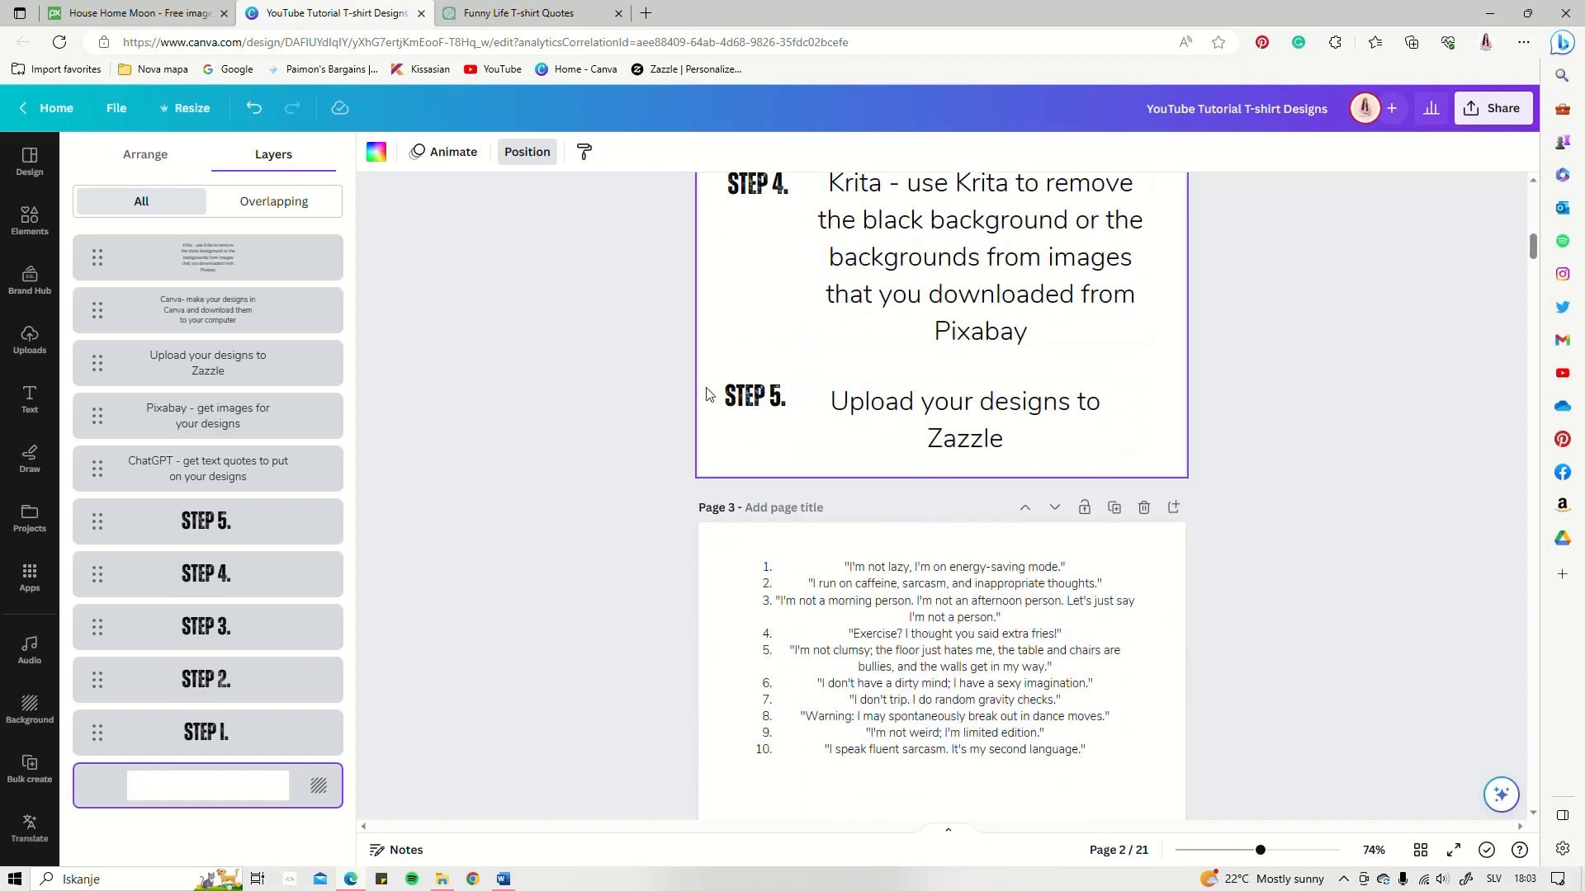